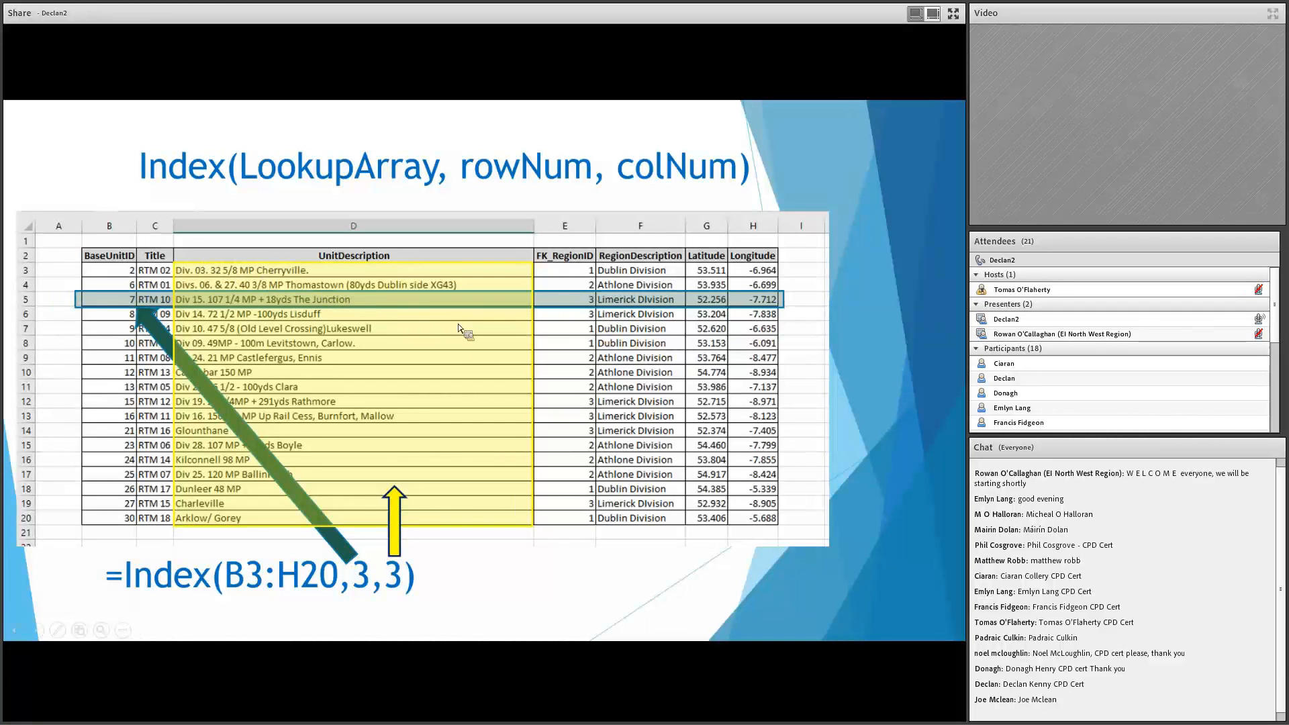
# Reveal the =Index(B3:H20,3,3) result, then advance to the Combining Index & Match slide.
pyautogui.click(464, 344)
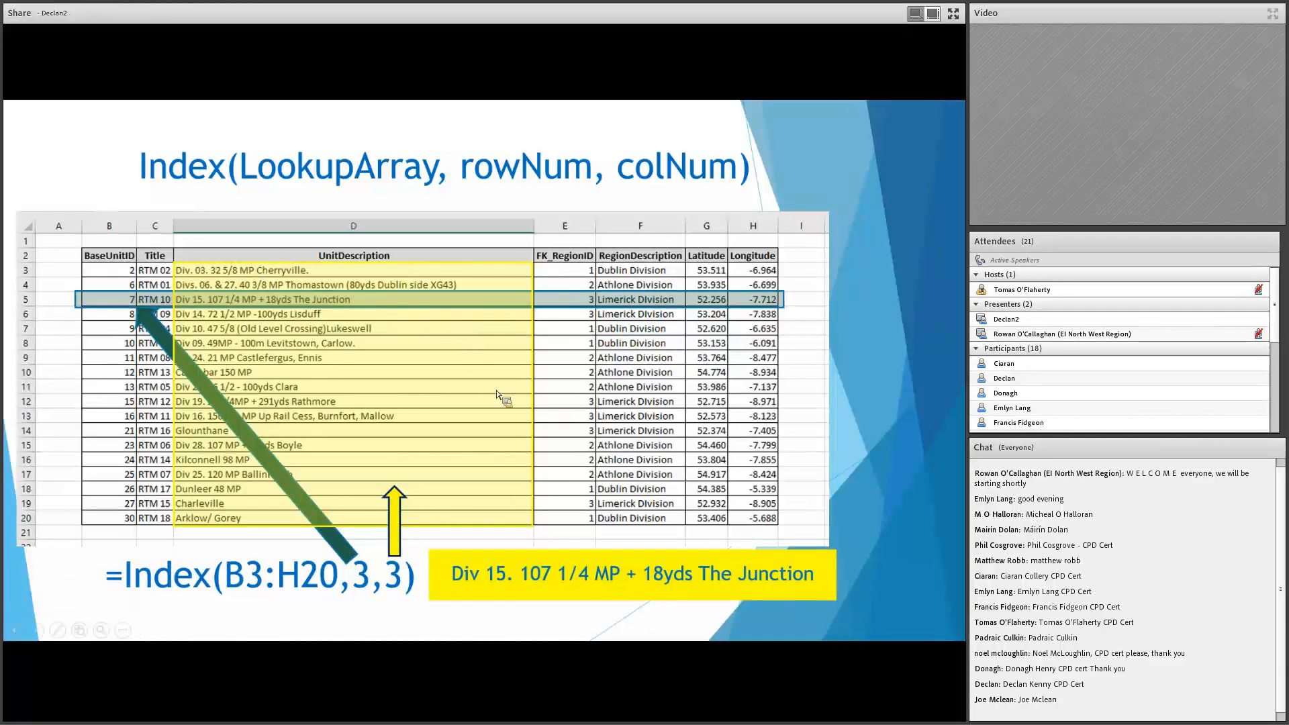
pyautogui.click(556, 467)
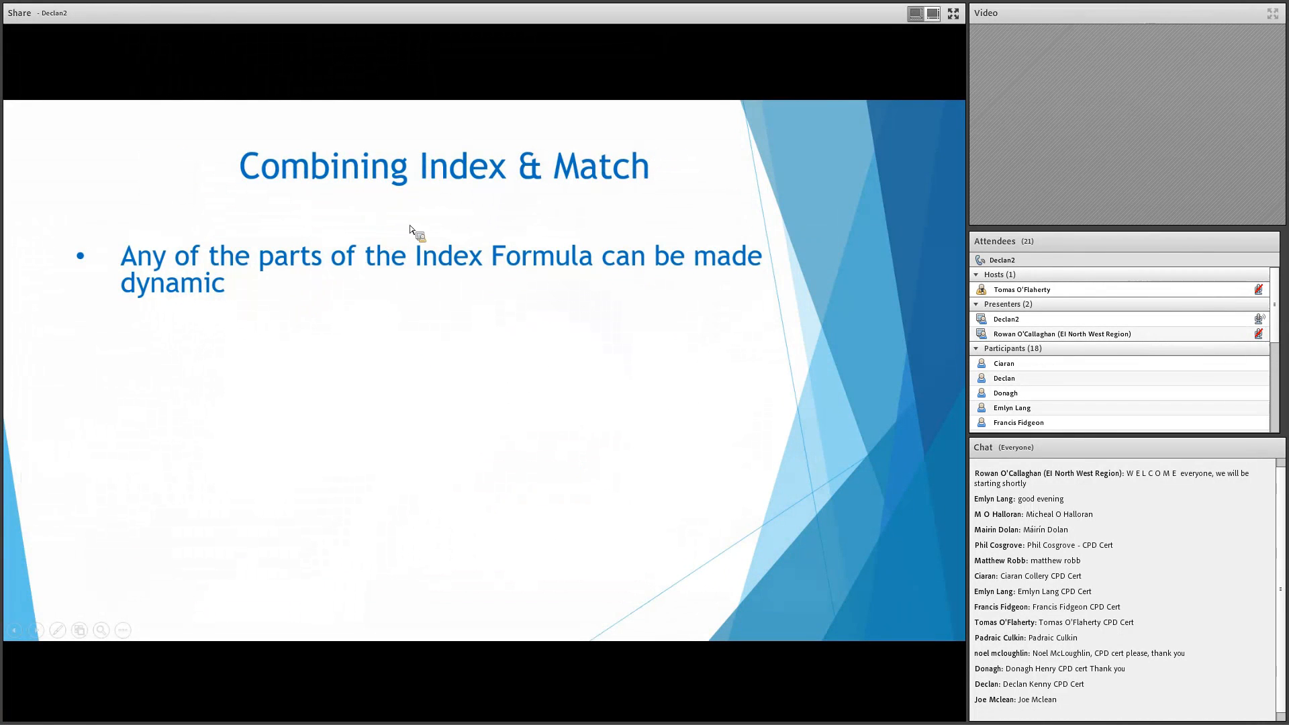
# Reveal the slide bullet about making row and column numbers dynamic.
pyautogui.click(401, 293)
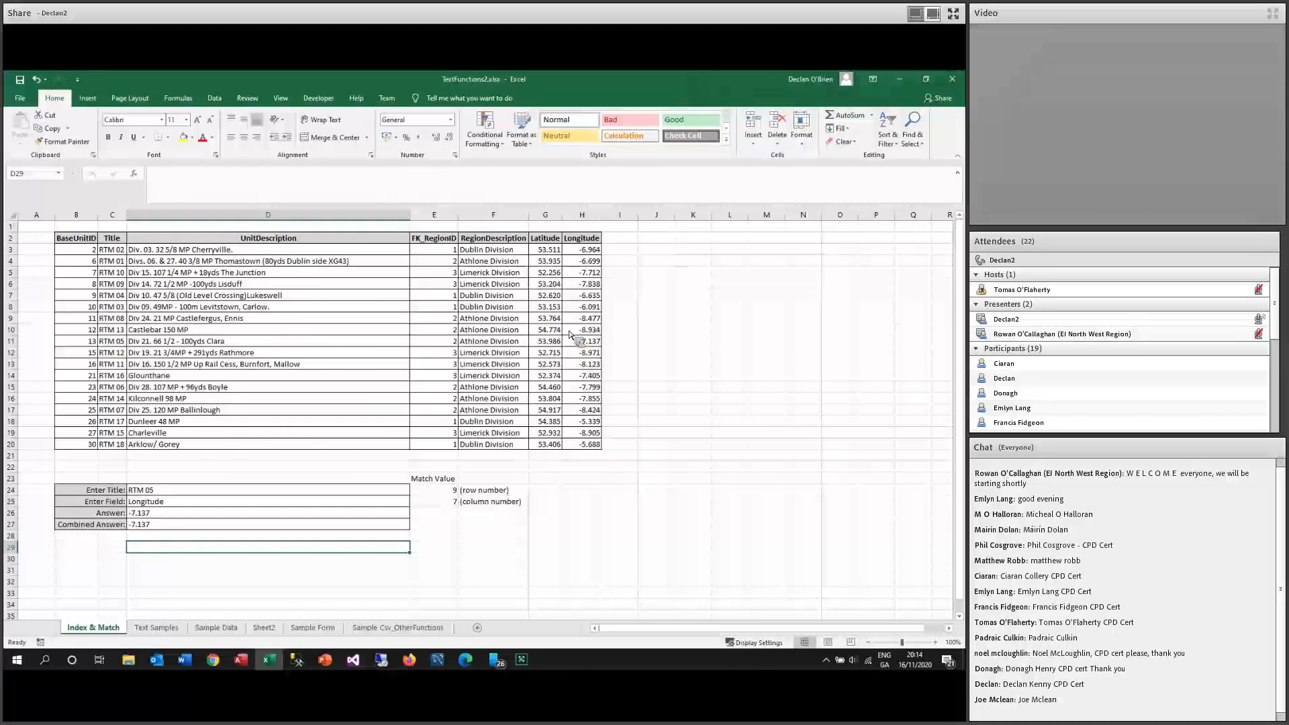
# Check the Enter Title dropdown in D24, keeping RTM 05 selected.
pyautogui.click(198, 484)
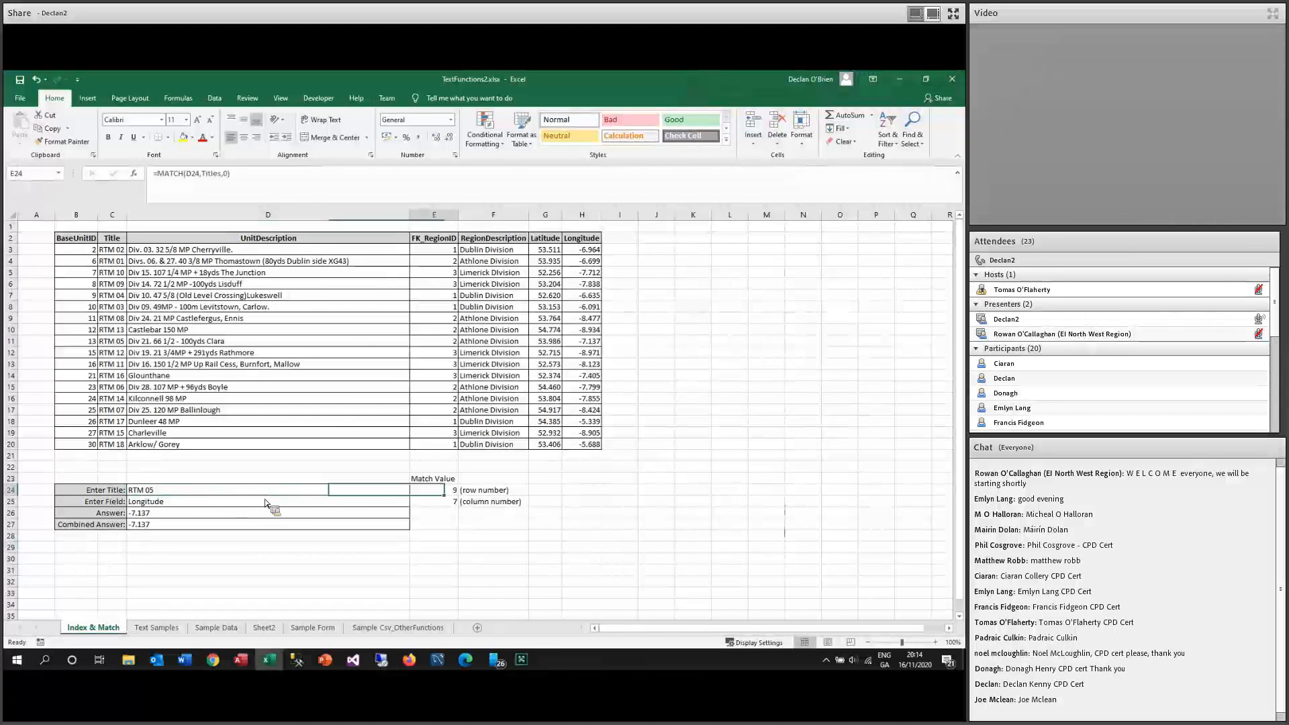
pyautogui.click(415, 490)
pyautogui.moveTo(413, 528); pyautogui.dragTo(414, 525)
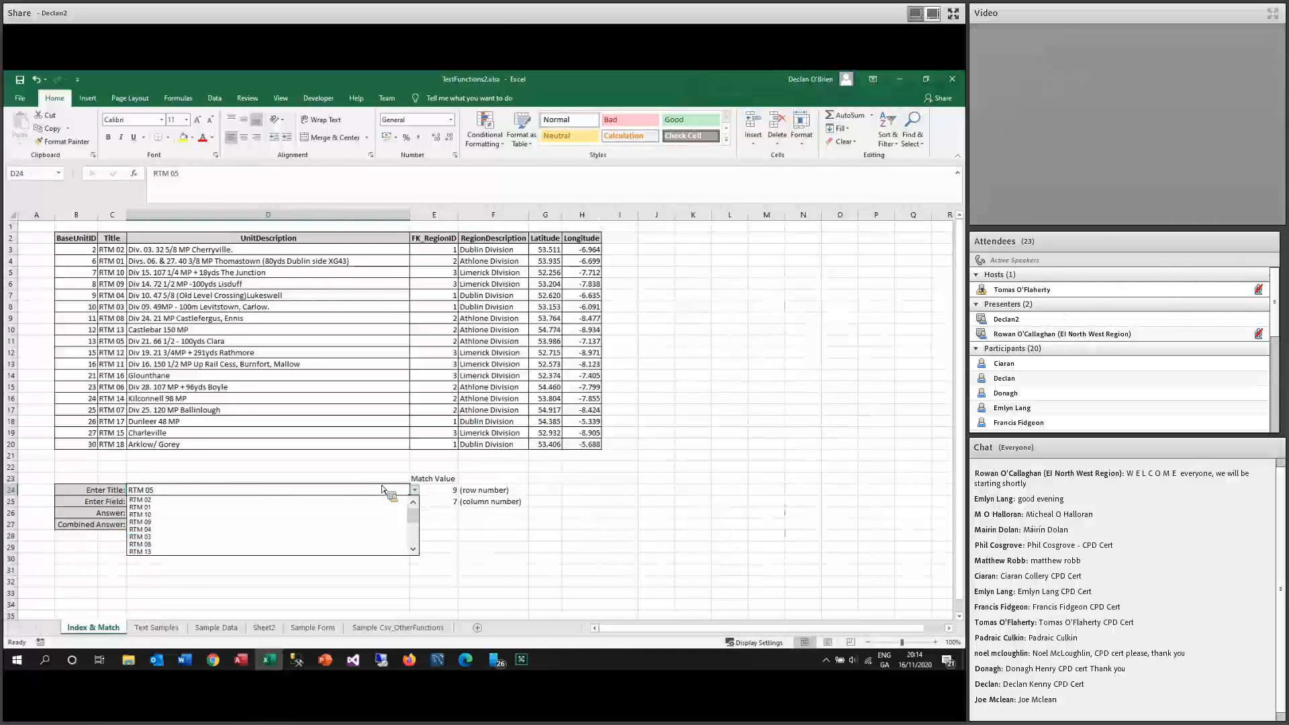
pyautogui.click(193, 493)
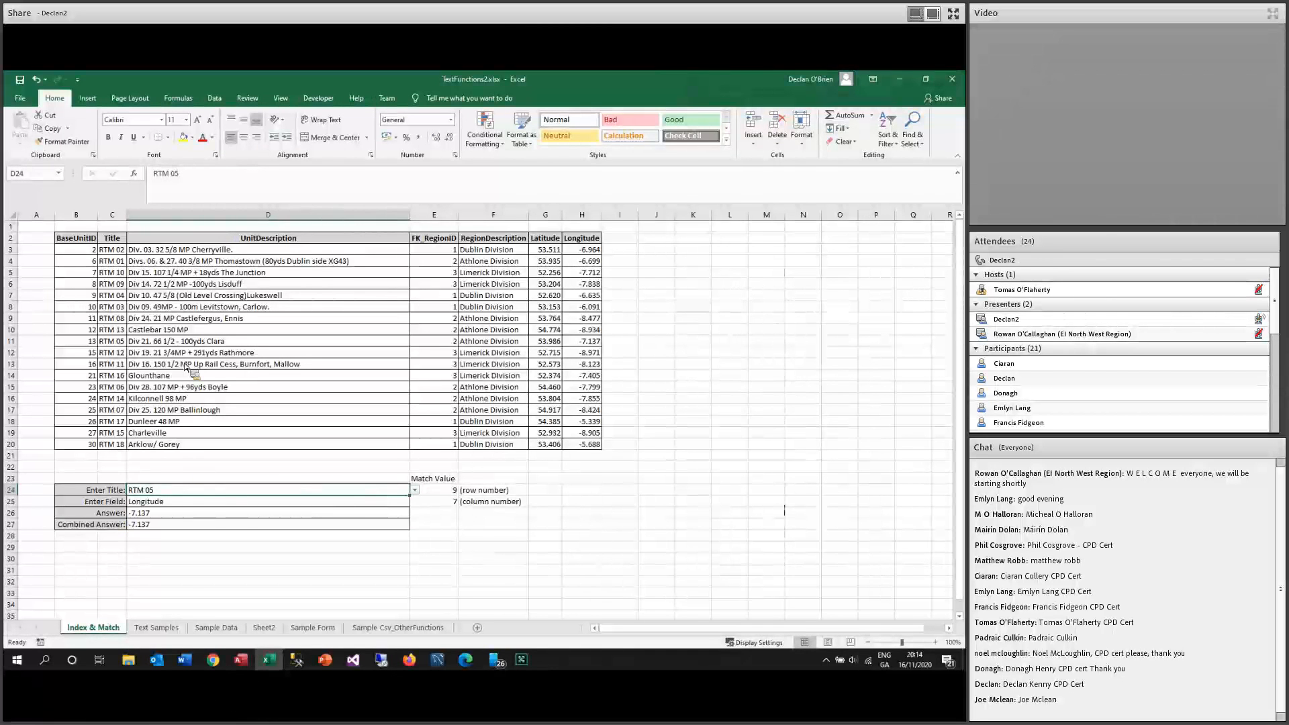
# Delete the Titles and Fields named ranges in the Name Manager.
pyautogui.click(178, 98)
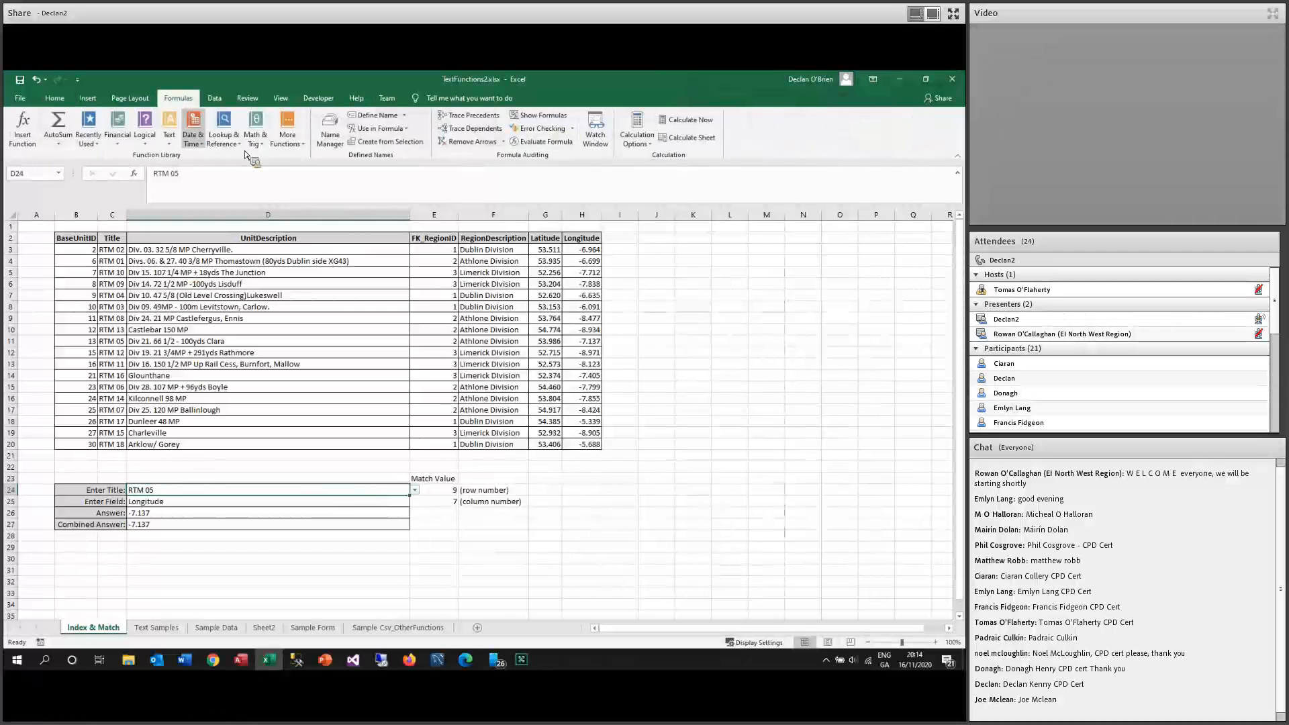
pyautogui.click(330, 131)
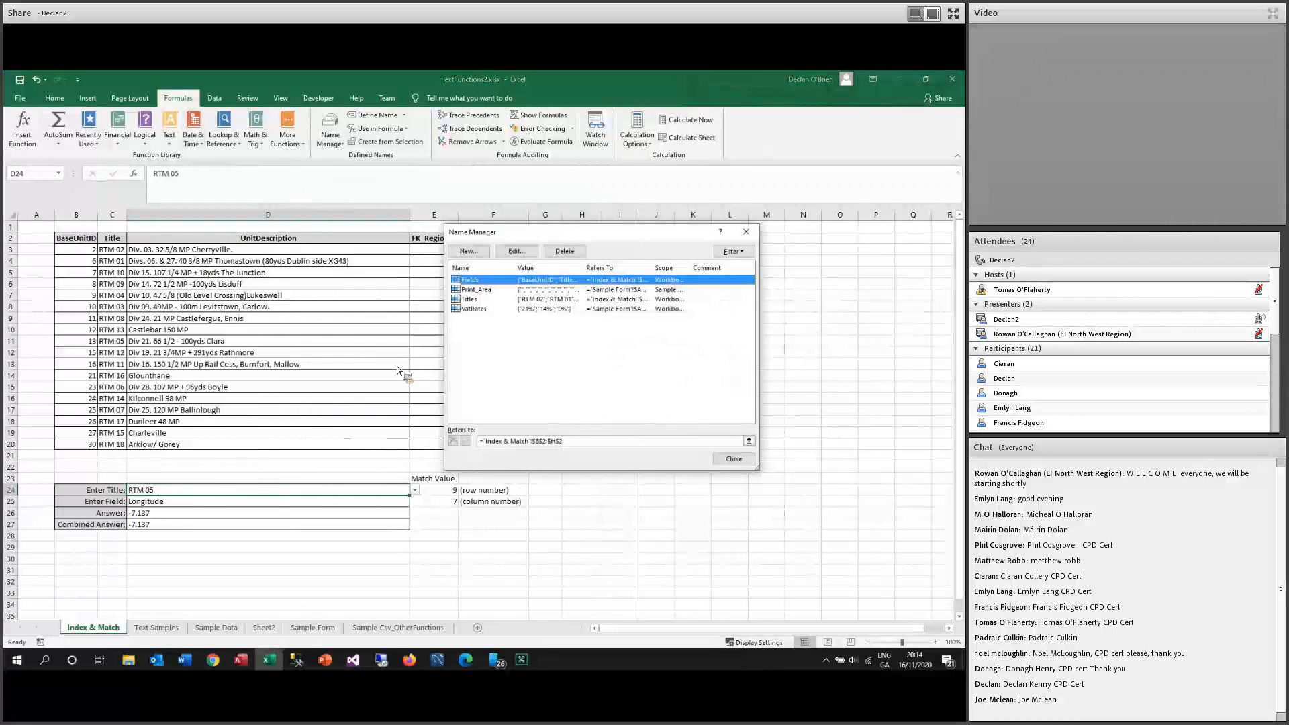
pyautogui.click(470, 300)
pyautogui.click(564, 251)
pyautogui.click(469, 397)
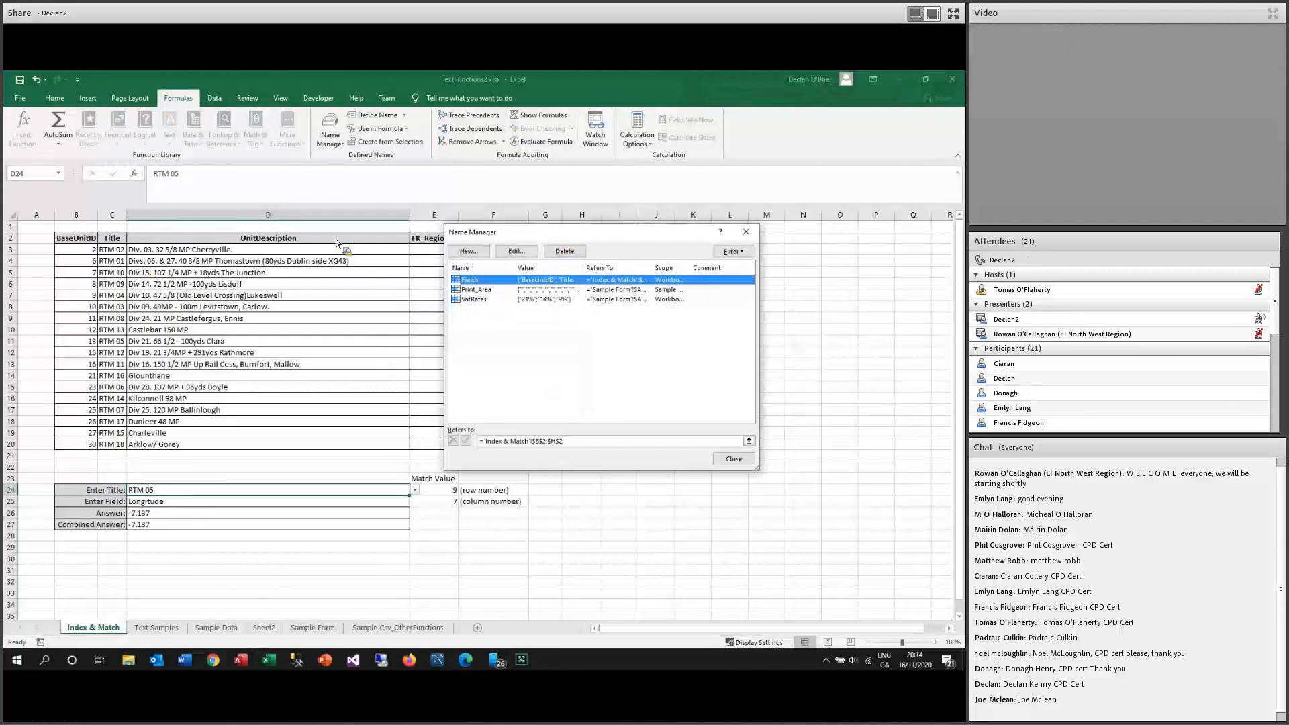
pyautogui.click(564, 251)
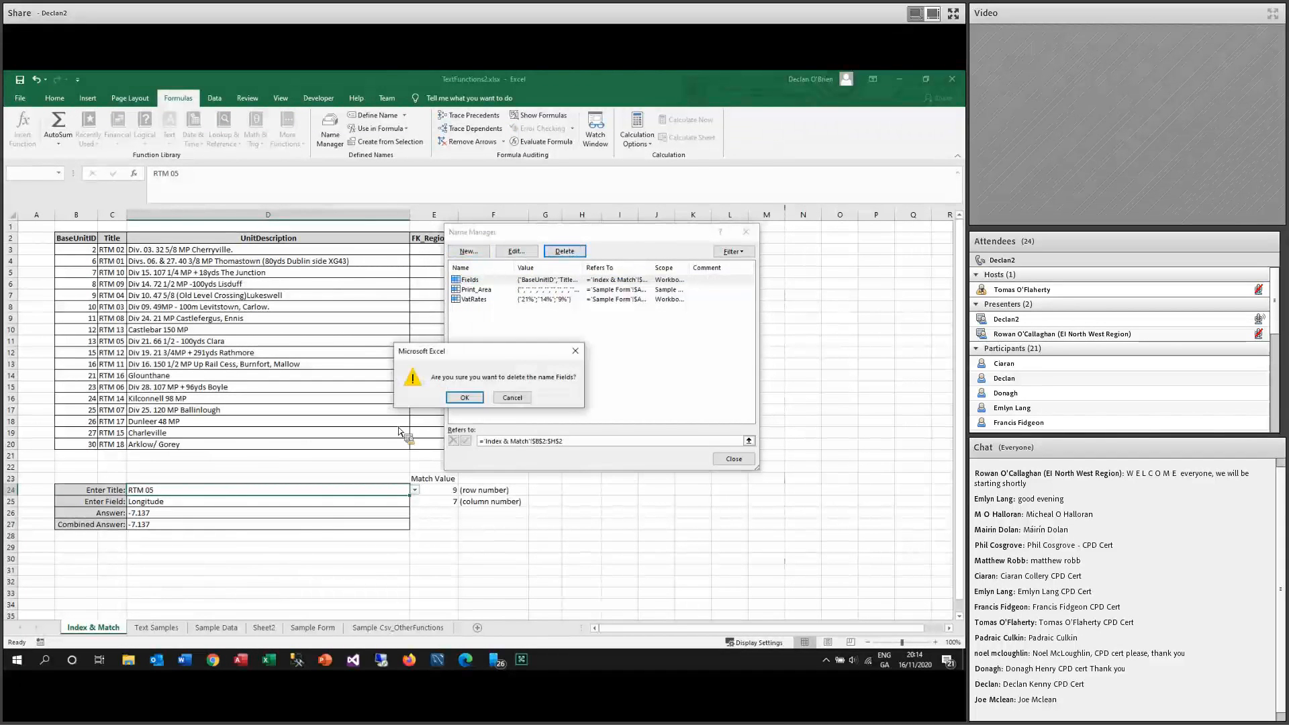
pyautogui.press('Return')
pyautogui.press('Escape')
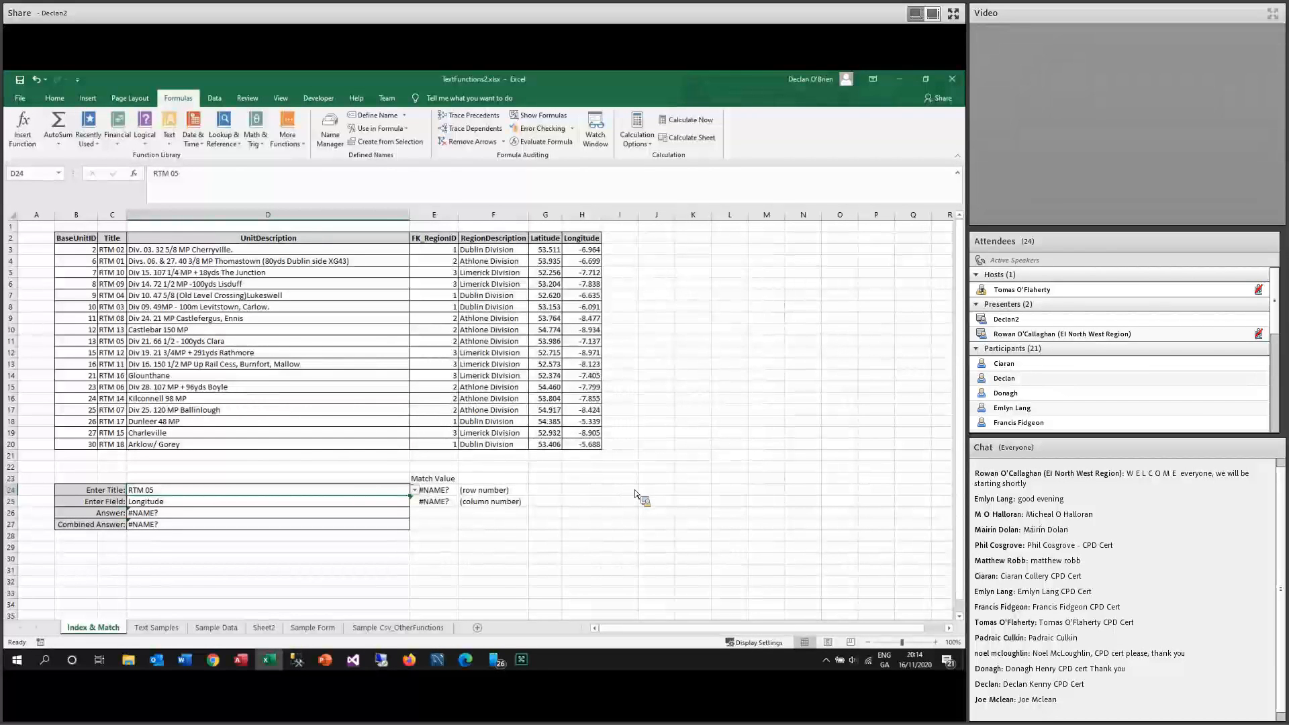
pyautogui.click(280, 512)
pyautogui.click(356, 494)
pyautogui.click(215, 99)
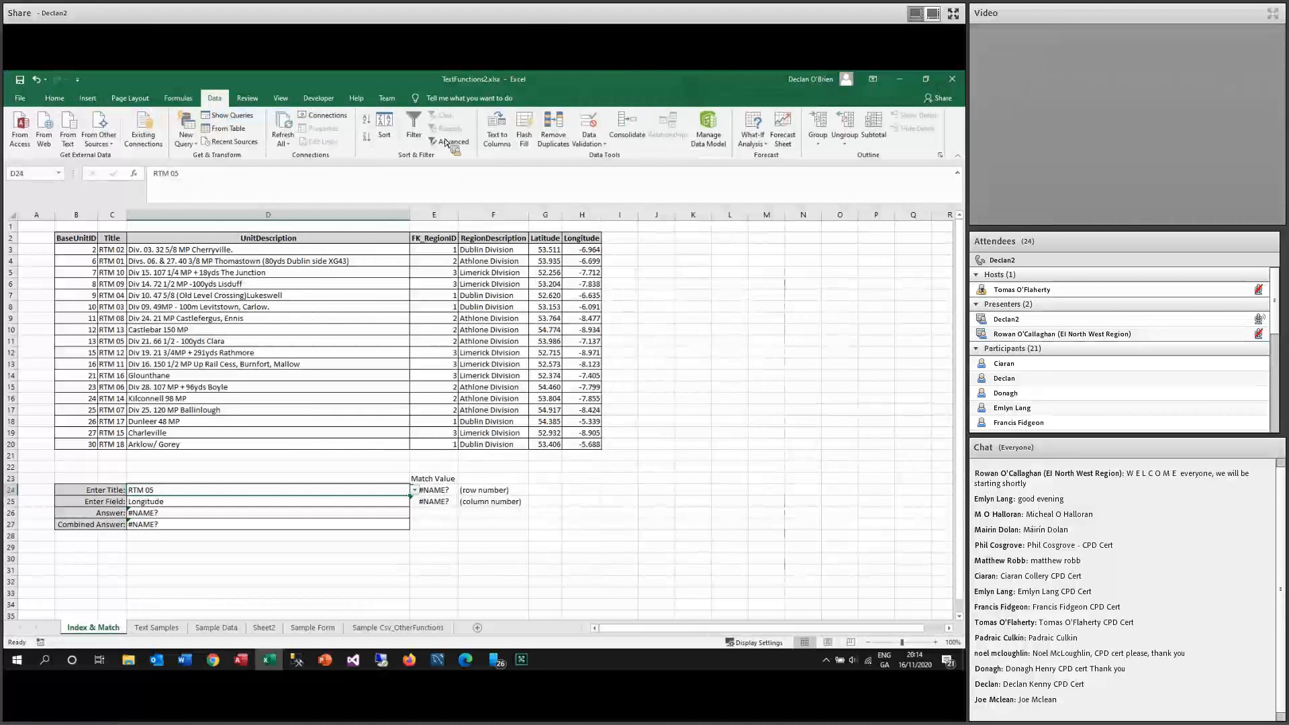
pyautogui.click(603, 143)
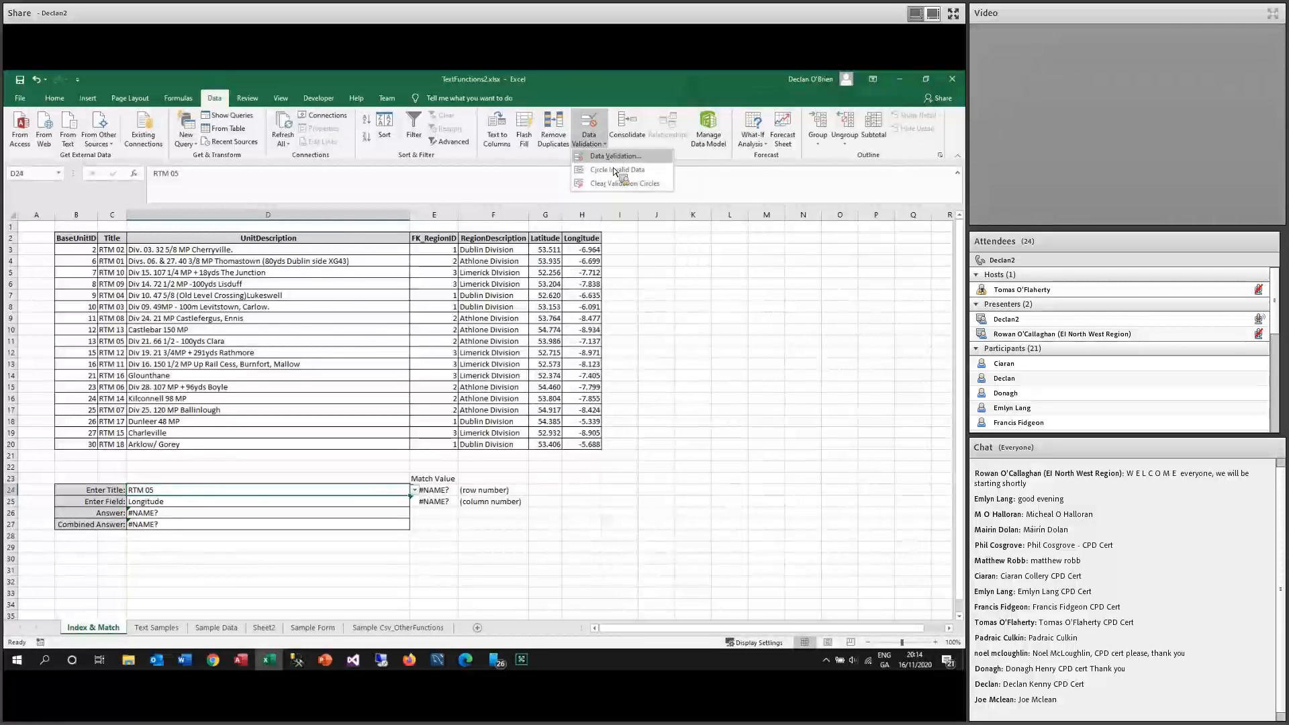
pyautogui.click(615, 156)
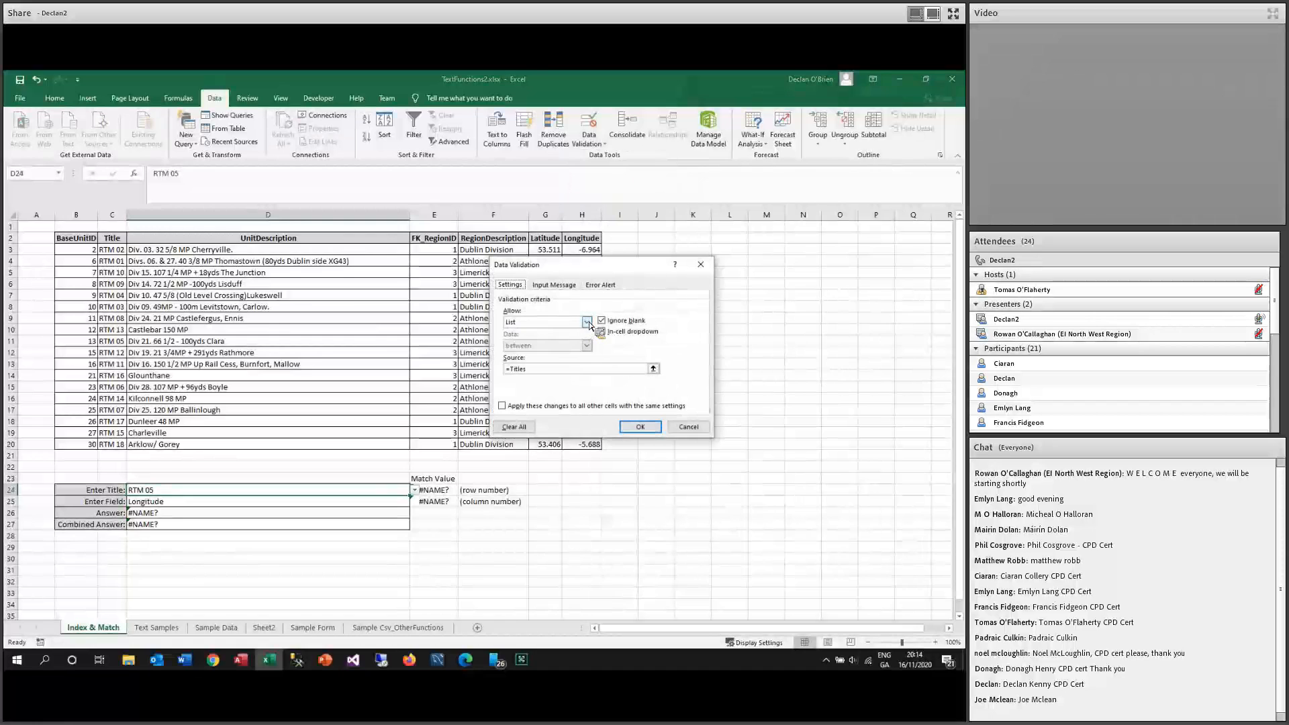
pyautogui.moveTo(535, 370); pyautogui.dragTo(502, 381)
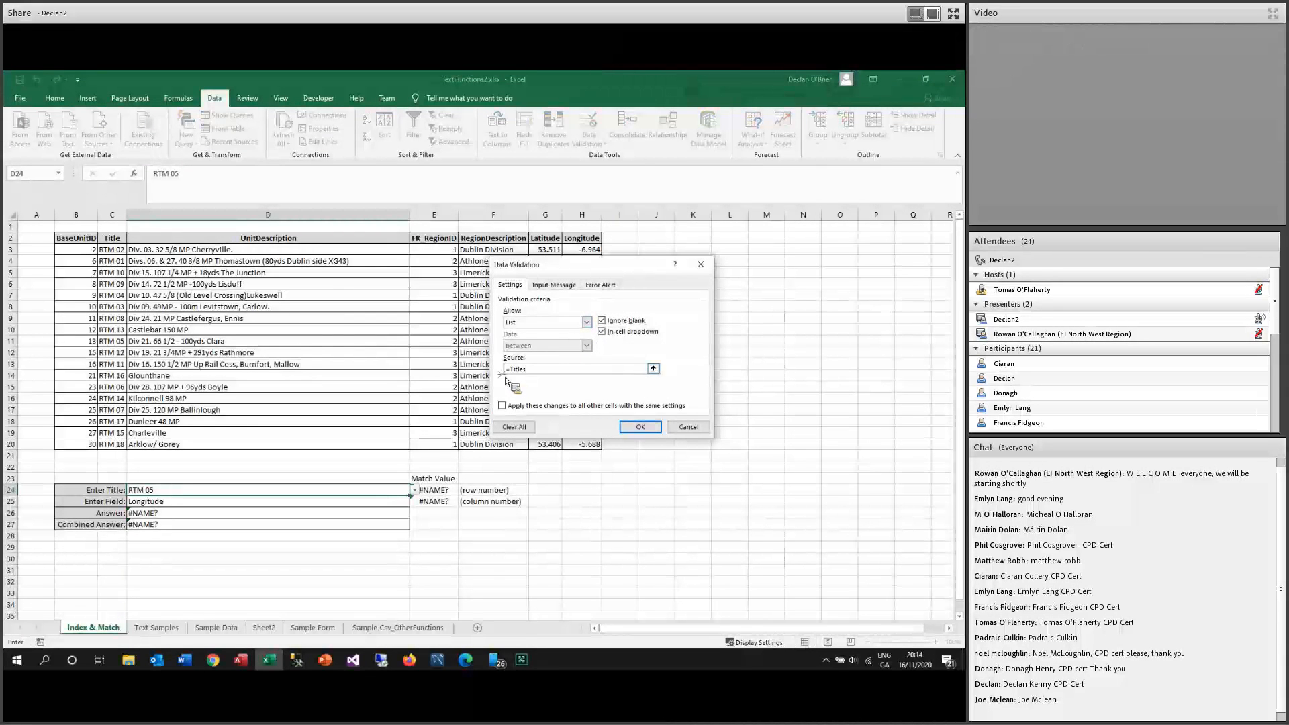
pyautogui.click(515, 427)
pyautogui.click(688, 428)
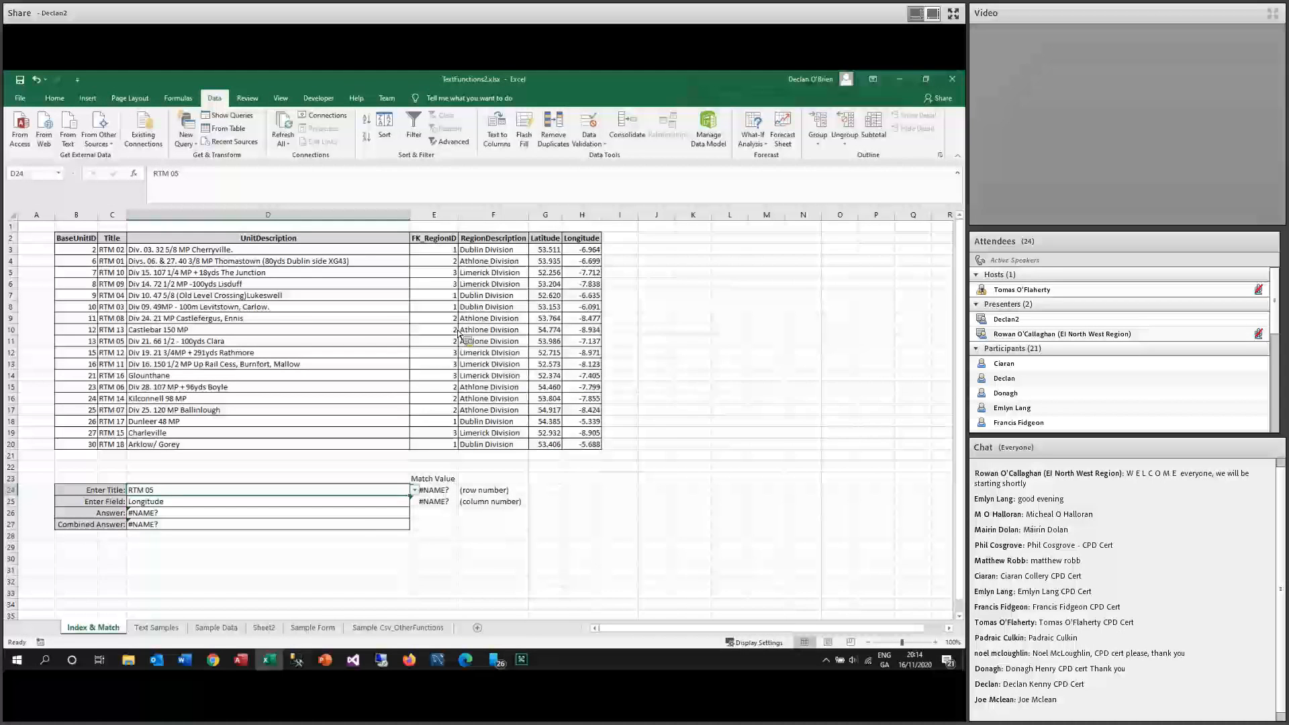
pyautogui.click(603, 145)
pyautogui.click(608, 163)
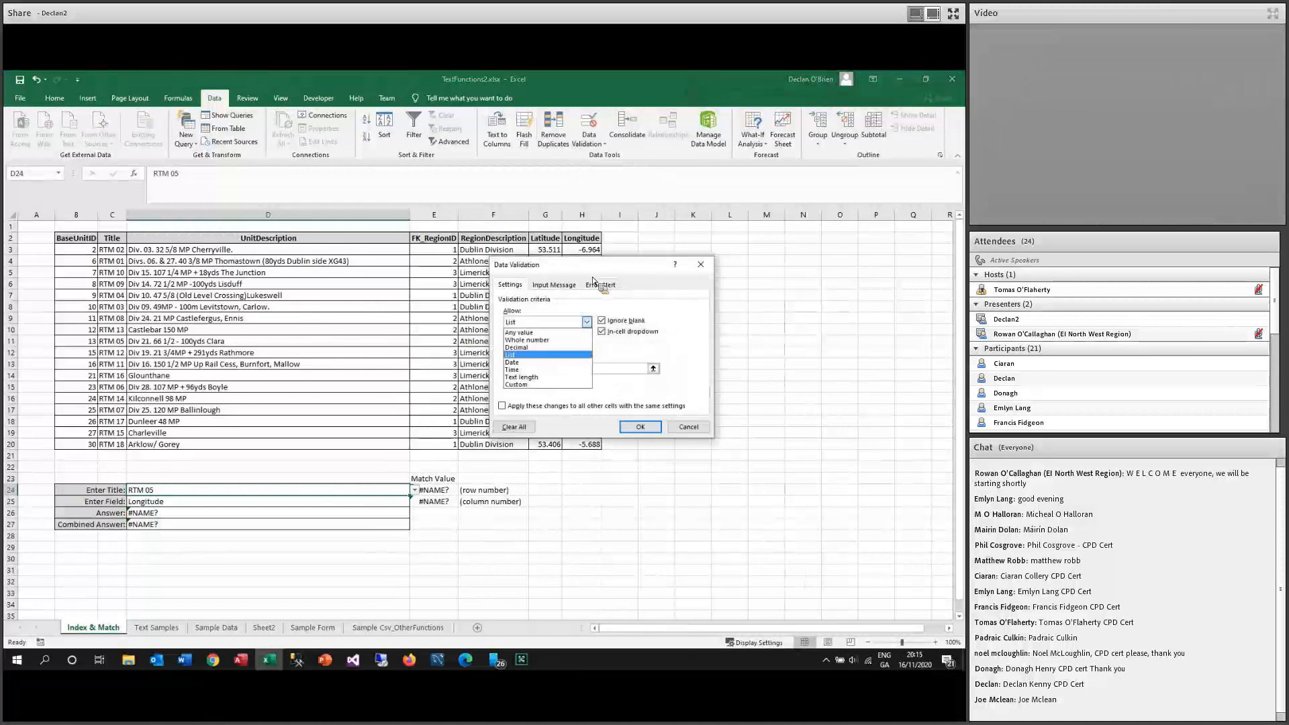
pyautogui.hotkey('alt', 'c')
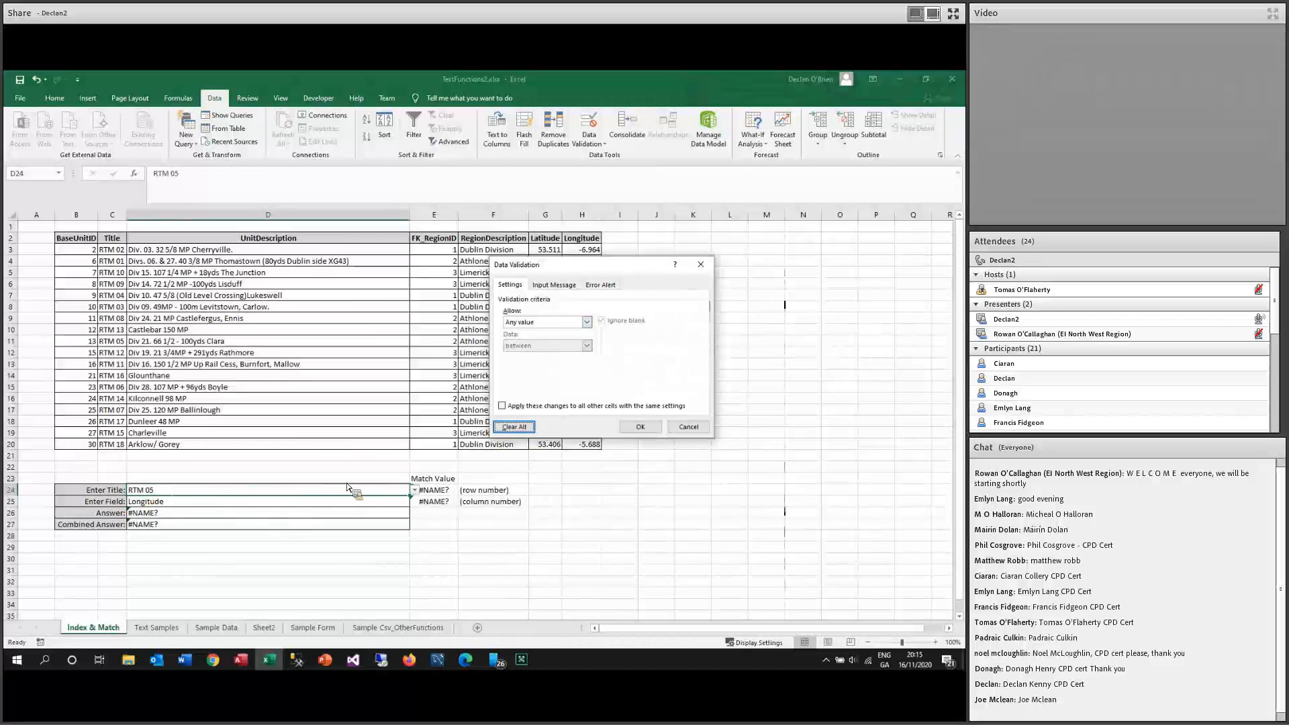
pyautogui.click(586, 323)
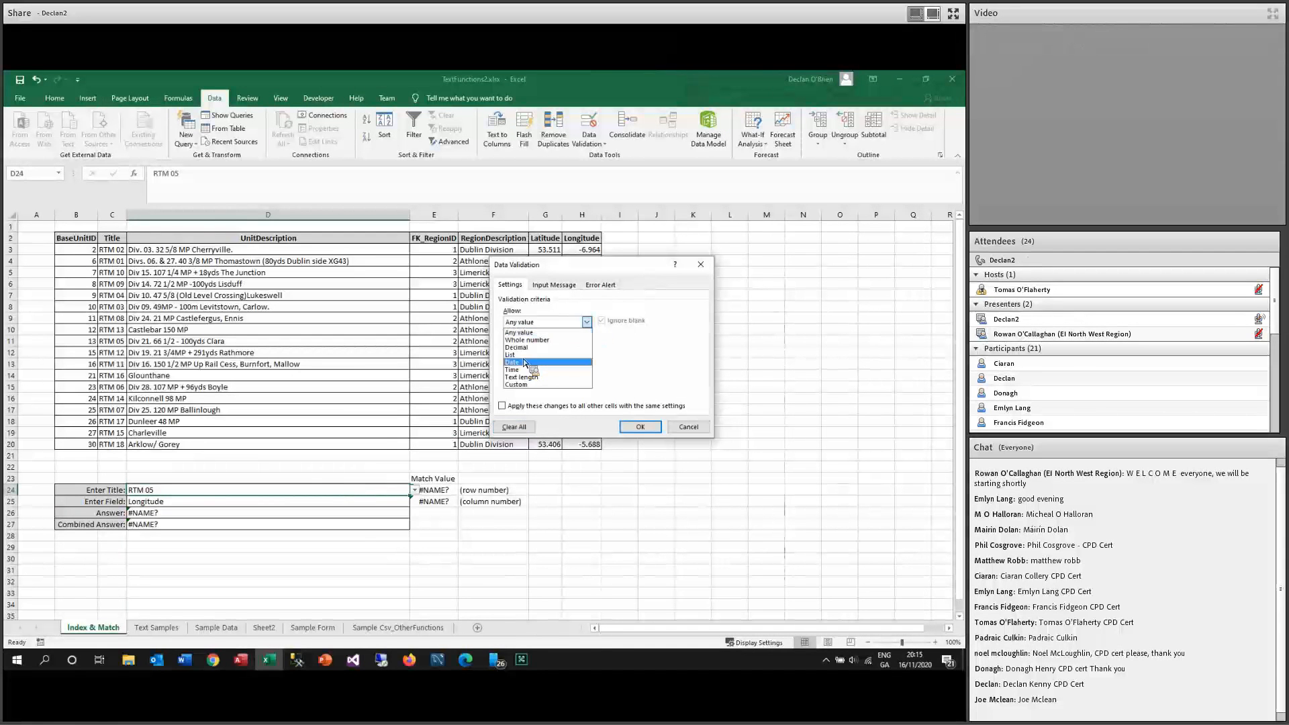
pyautogui.click(588, 323)
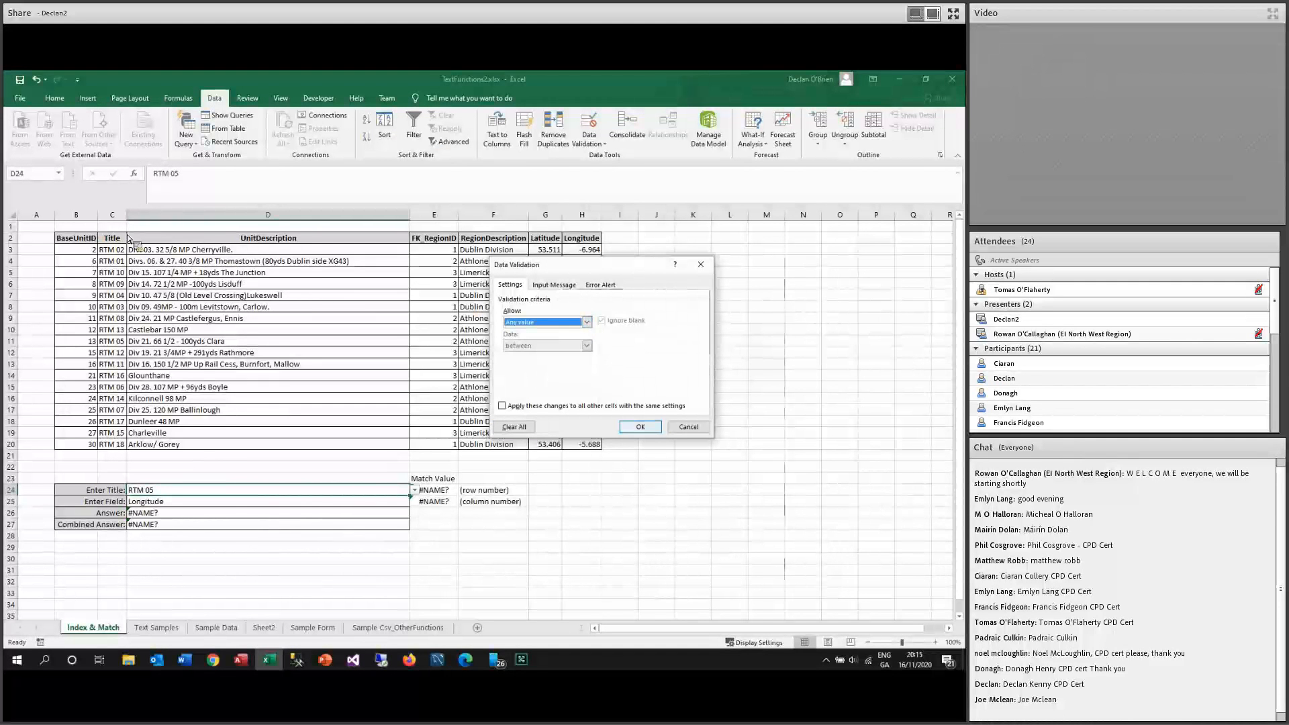
pyautogui.click(688, 427)
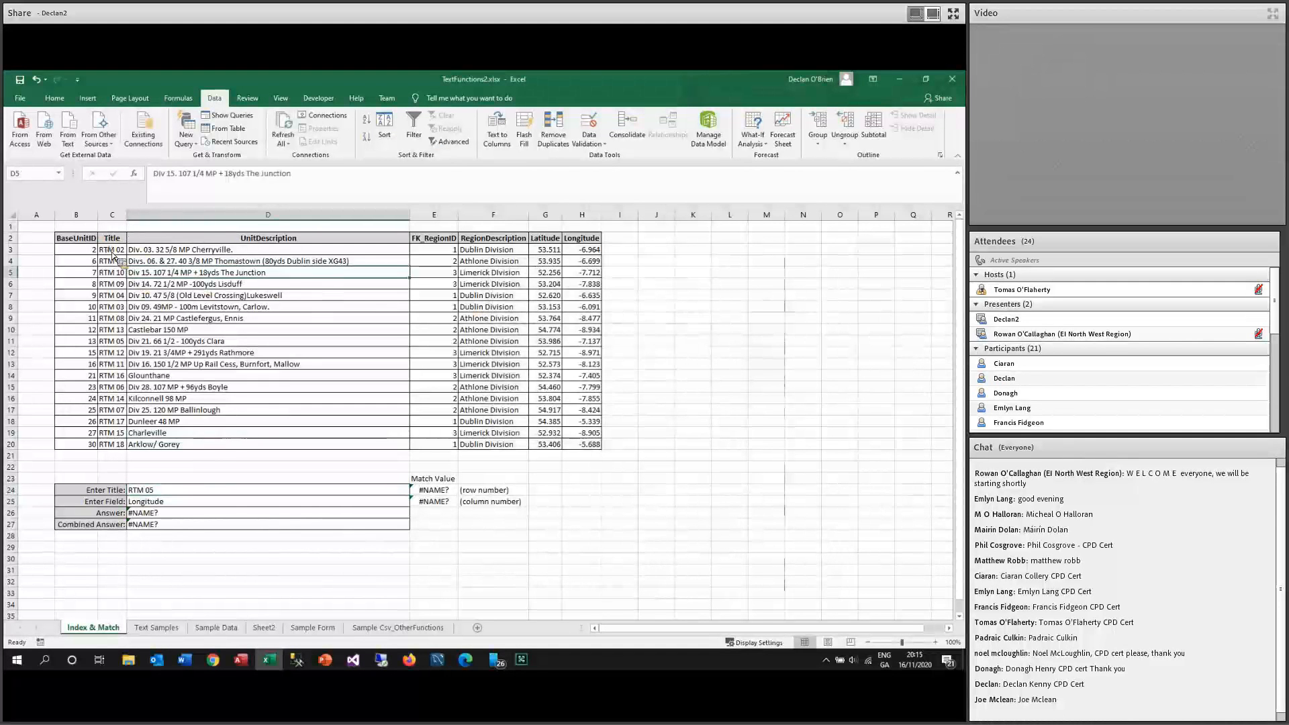
# Name C3:C20 'Titles' through the Name Box and verify the range, returning to D24.
pyautogui.moveTo(111, 249); pyautogui.dragTo(118, 446)
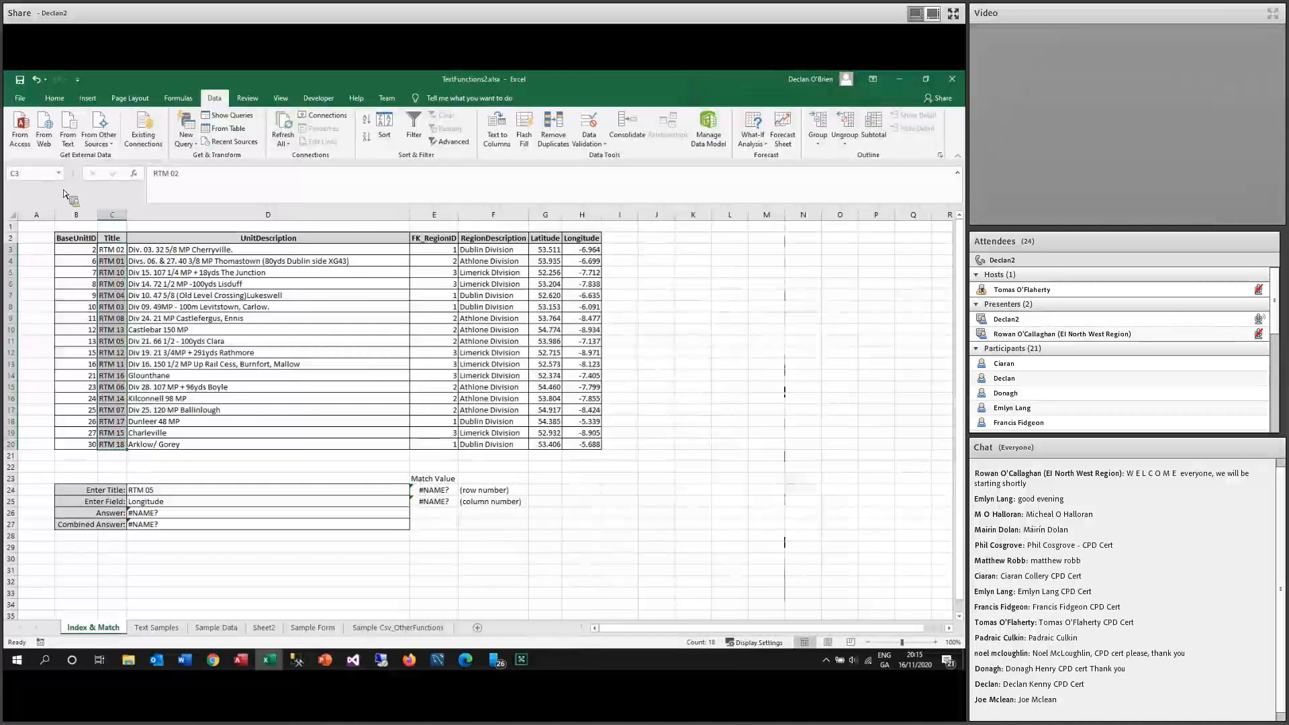
pyautogui.click(32, 177)
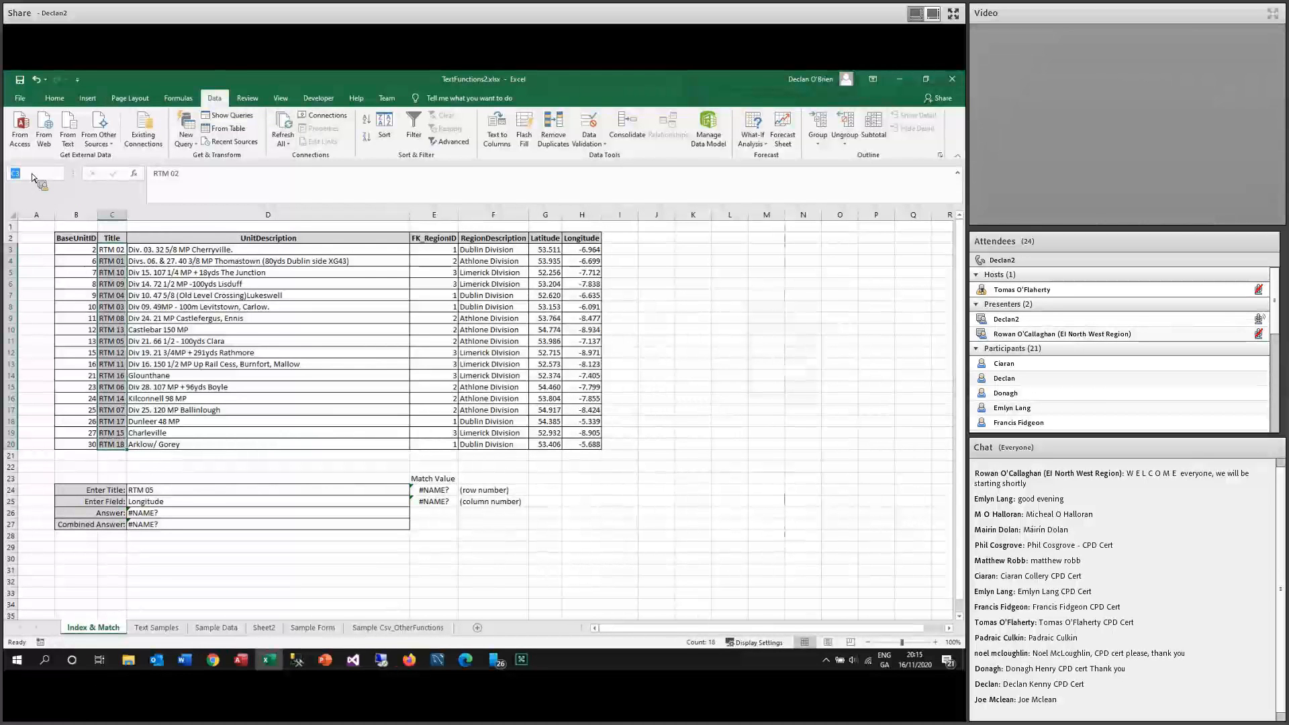
pyautogui.write('Titles')
pyautogui.press('Return')
pyautogui.click(219, 318)
pyautogui.click(59, 174)
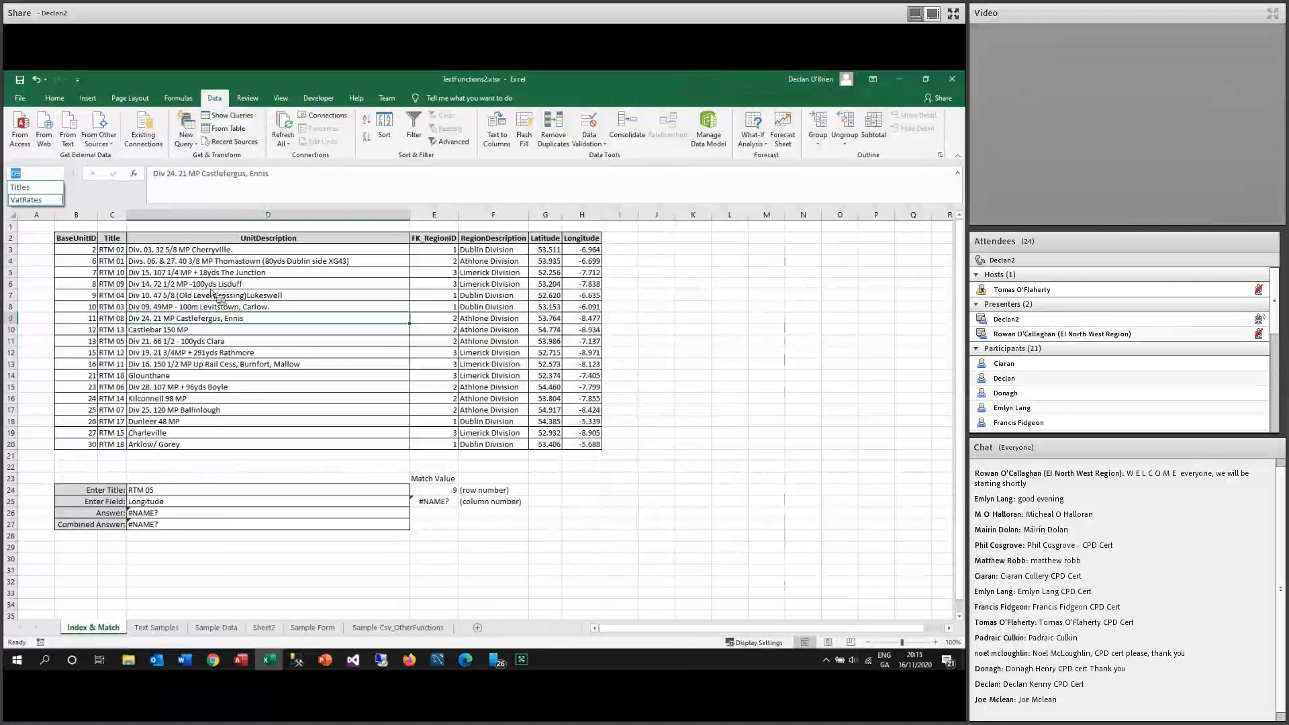
pyautogui.click(30, 188)
pyautogui.click(247, 496)
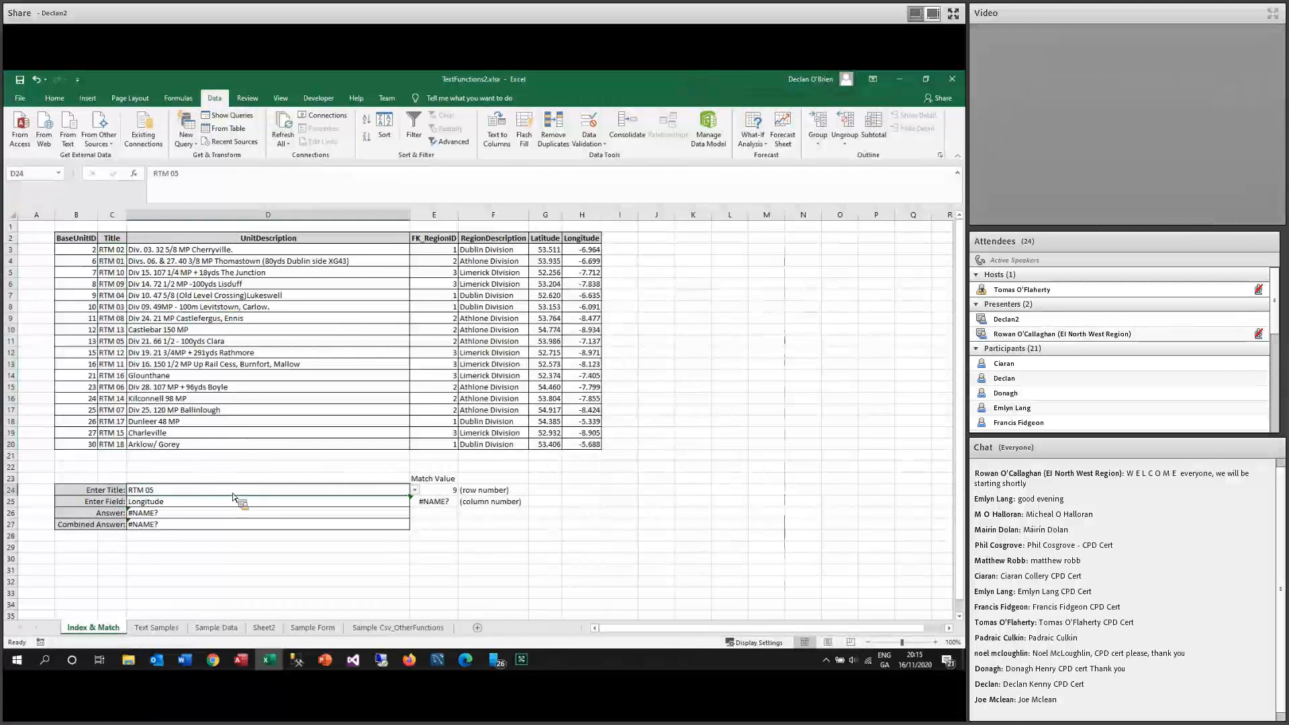
# Give D24 a List validation with source =Titles, then choose RTM 10 from it.
pyautogui.click(588, 139)
pyautogui.click(615, 156)
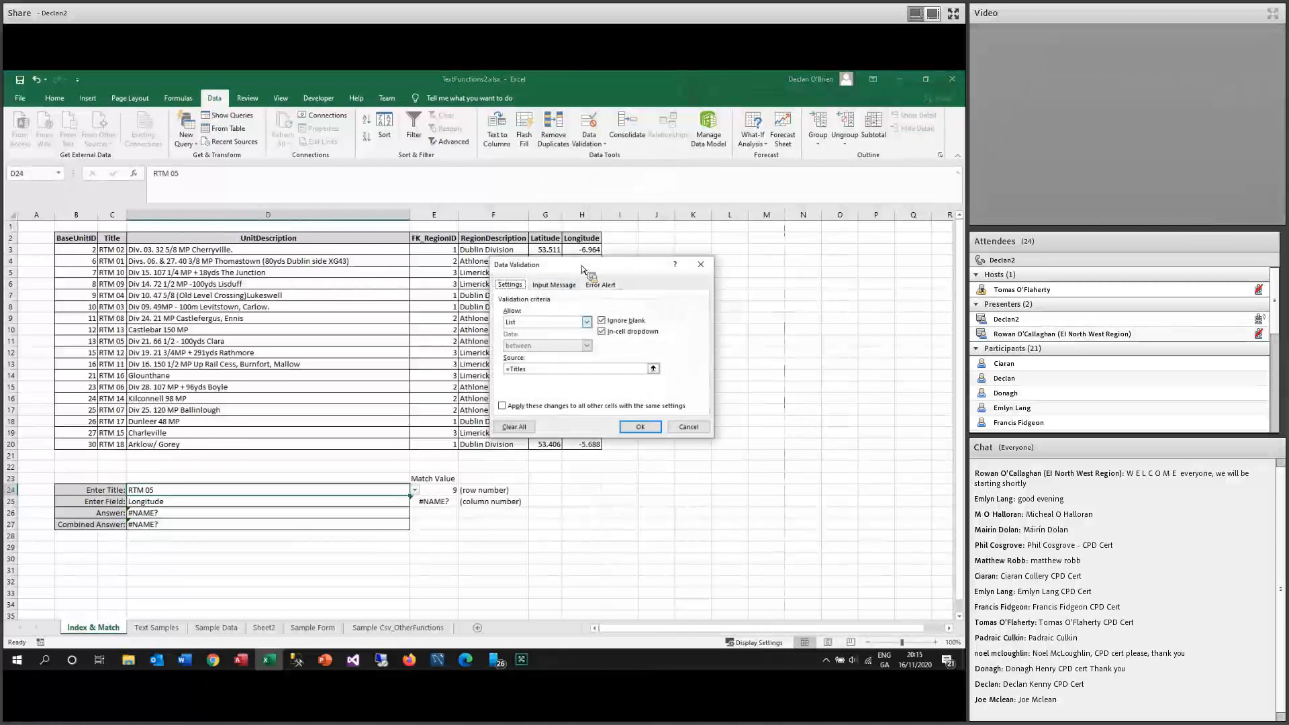
pyautogui.click(586, 323)
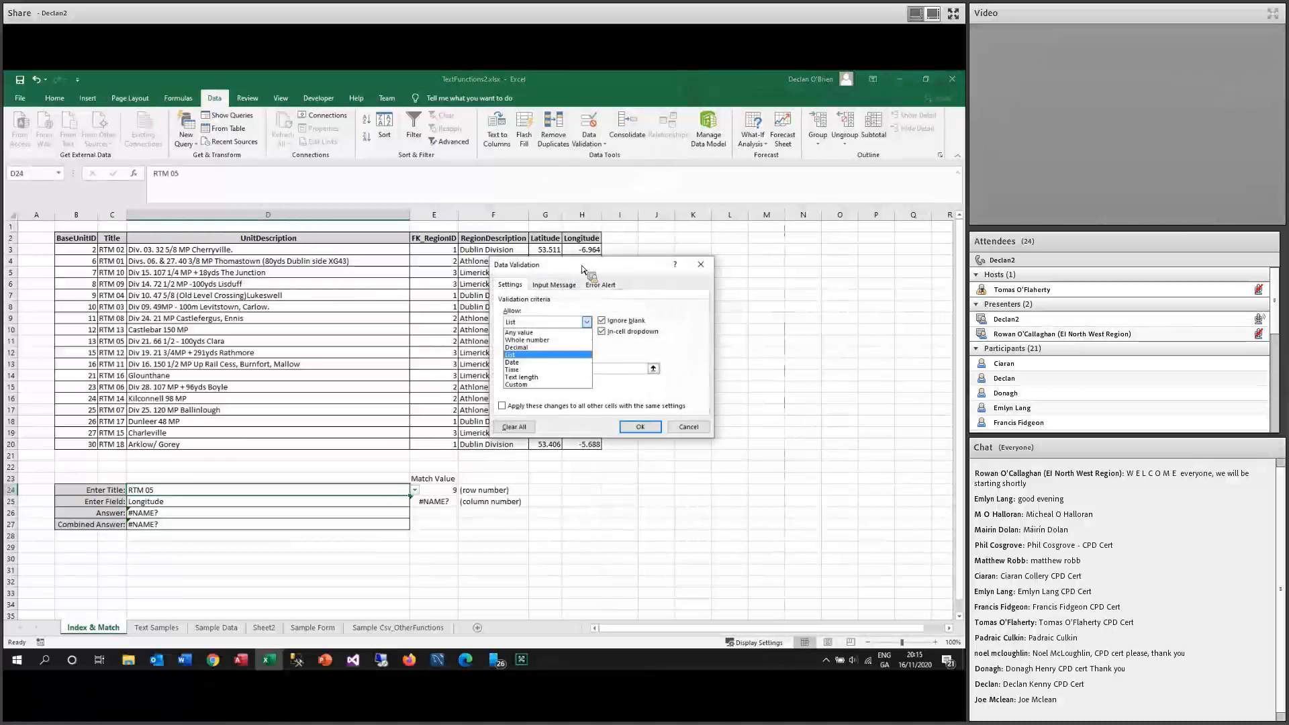
pyautogui.click(532, 354)
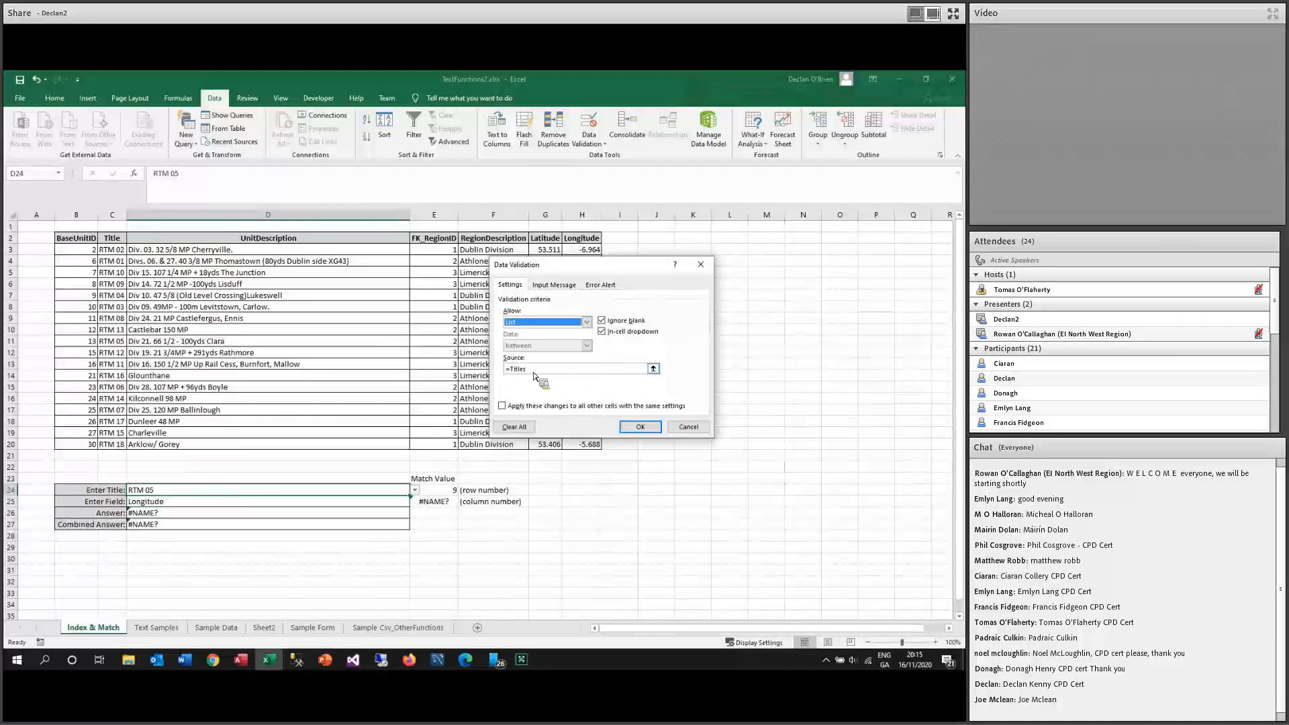
pyautogui.moveTo(536, 369); pyautogui.dragTo(500, 374)
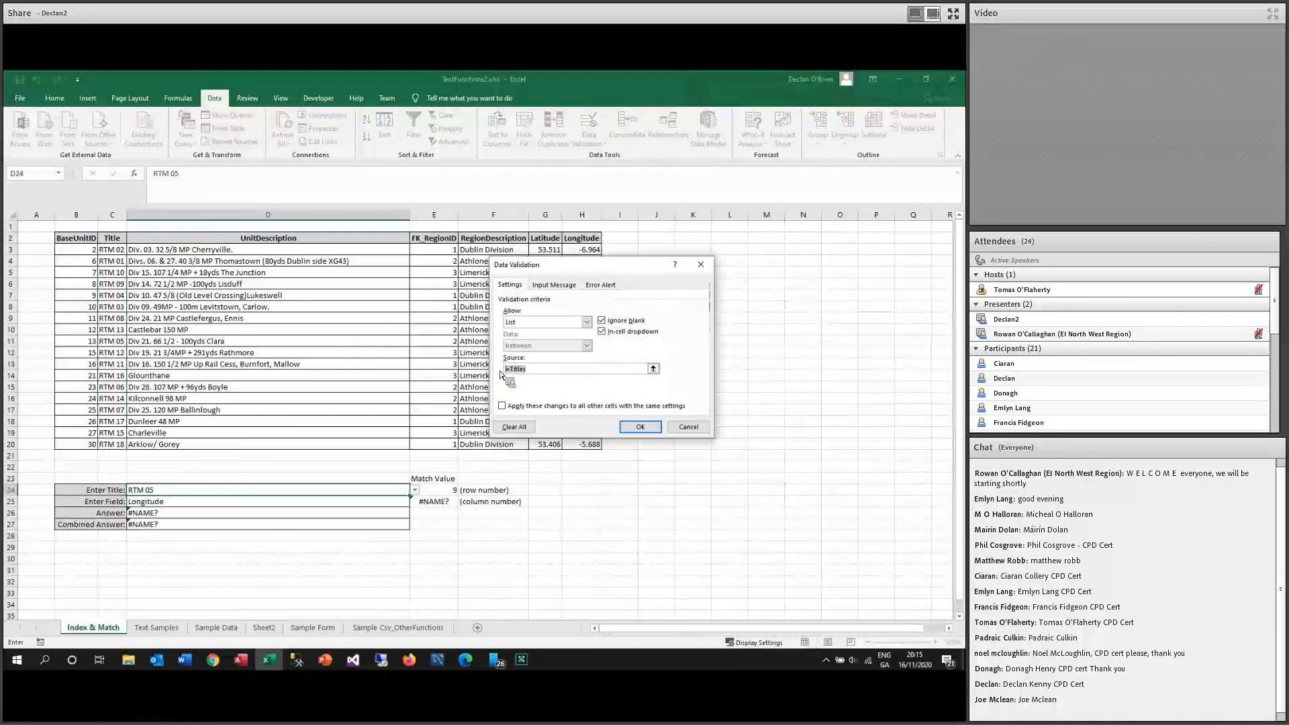
pyautogui.write('=Titles')
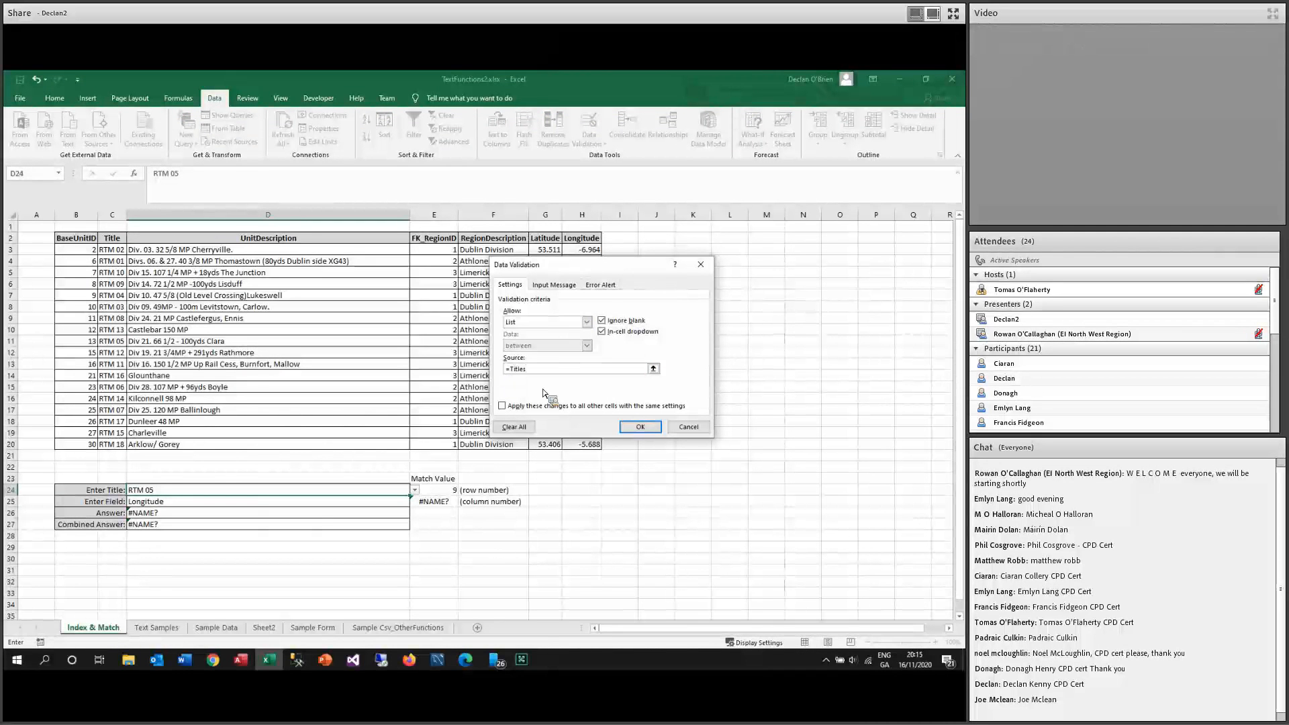
pyautogui.click(640, 427)
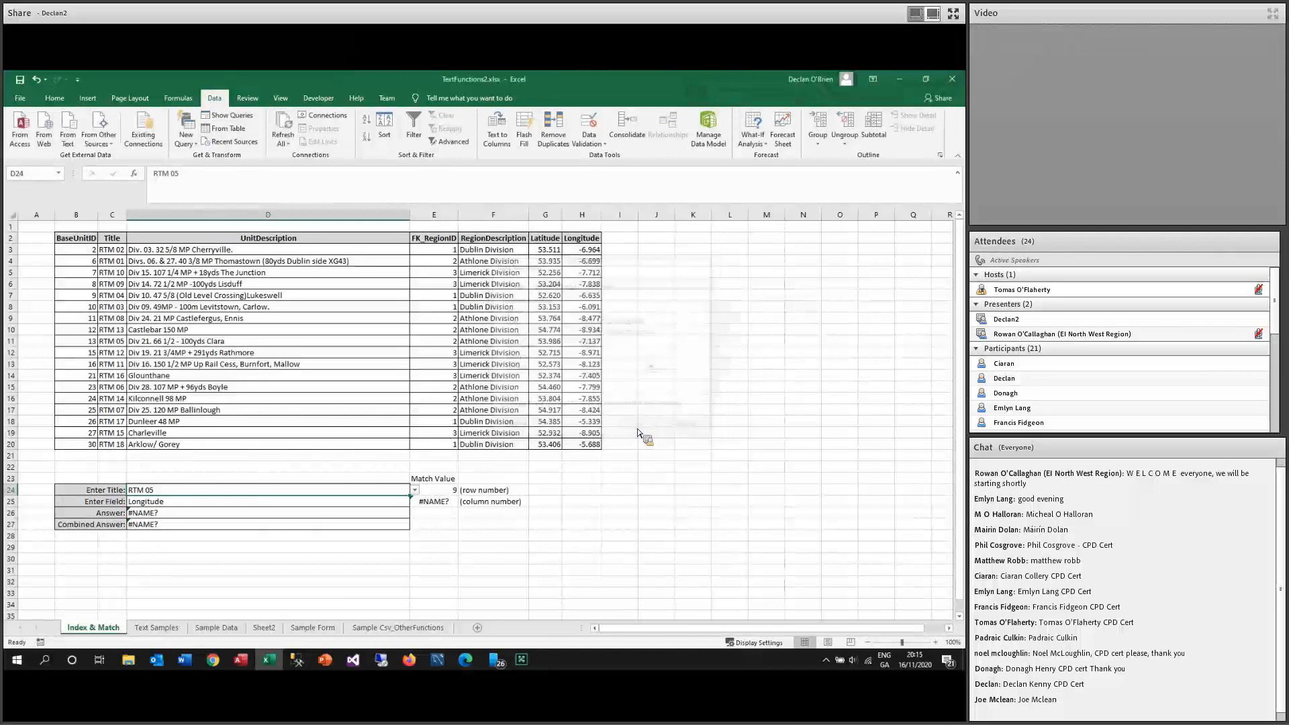
pyautogui.click(414, 491)
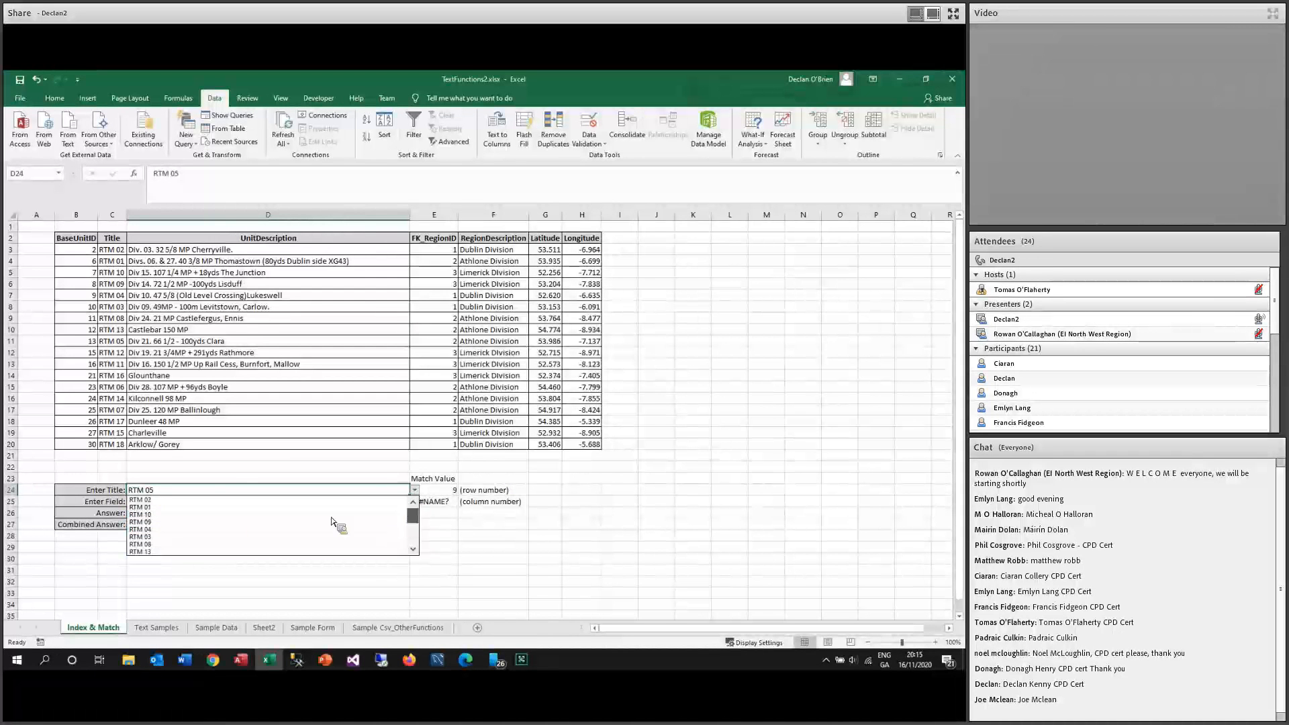
pyautogui.click(202, 521)
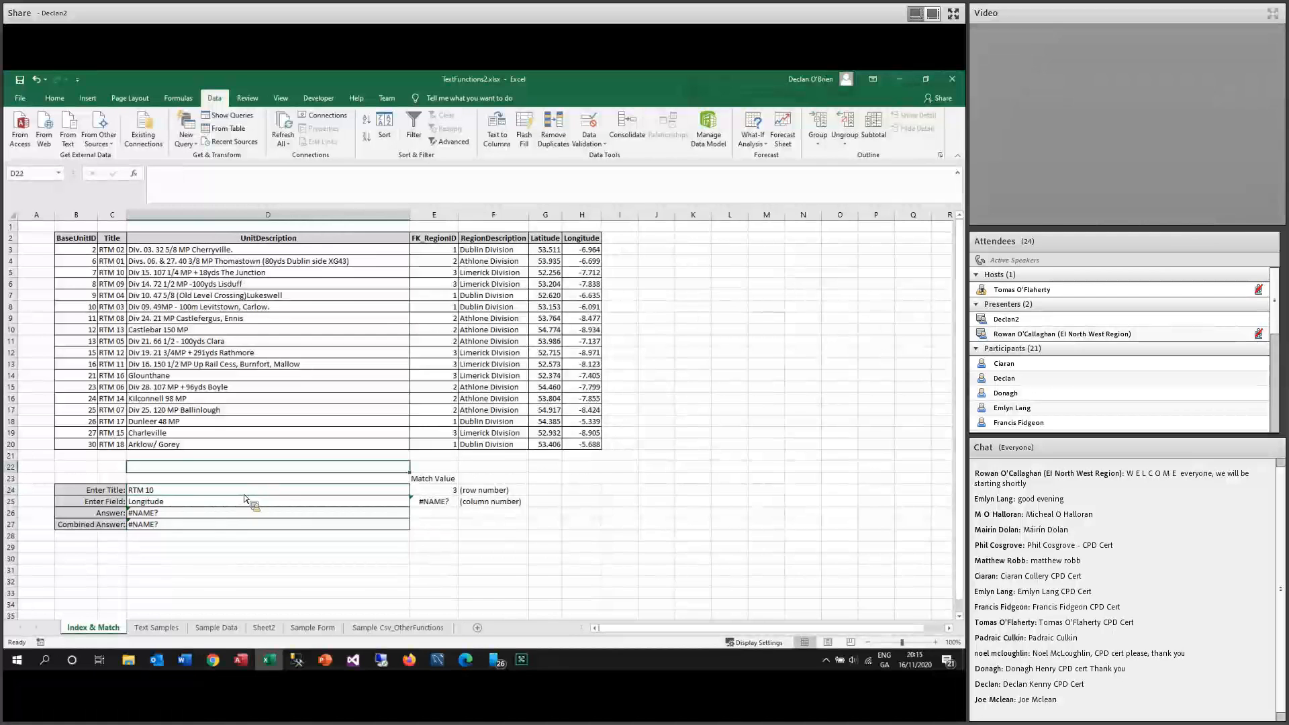
# Review the E24 formula =MATCH(D24,Titles,0), leaving it unchanged.
pyautogui.click(438, 492)
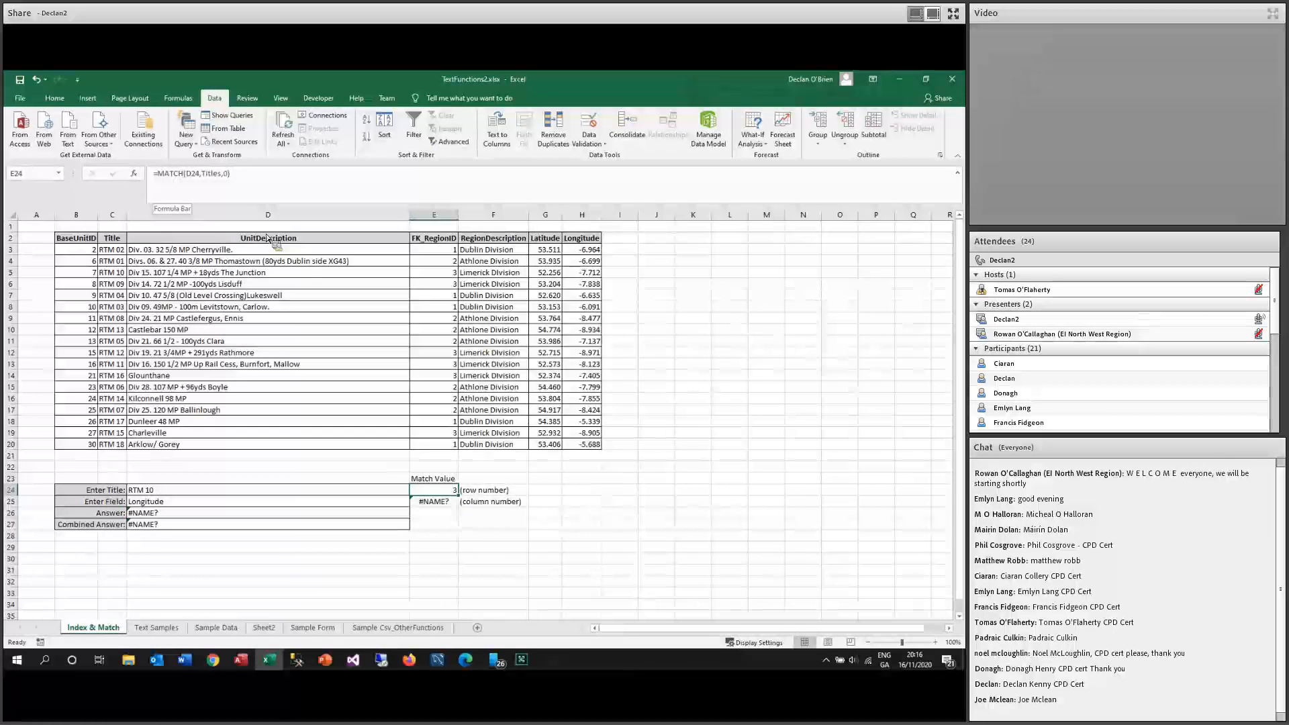
pyautogui.press('F2')
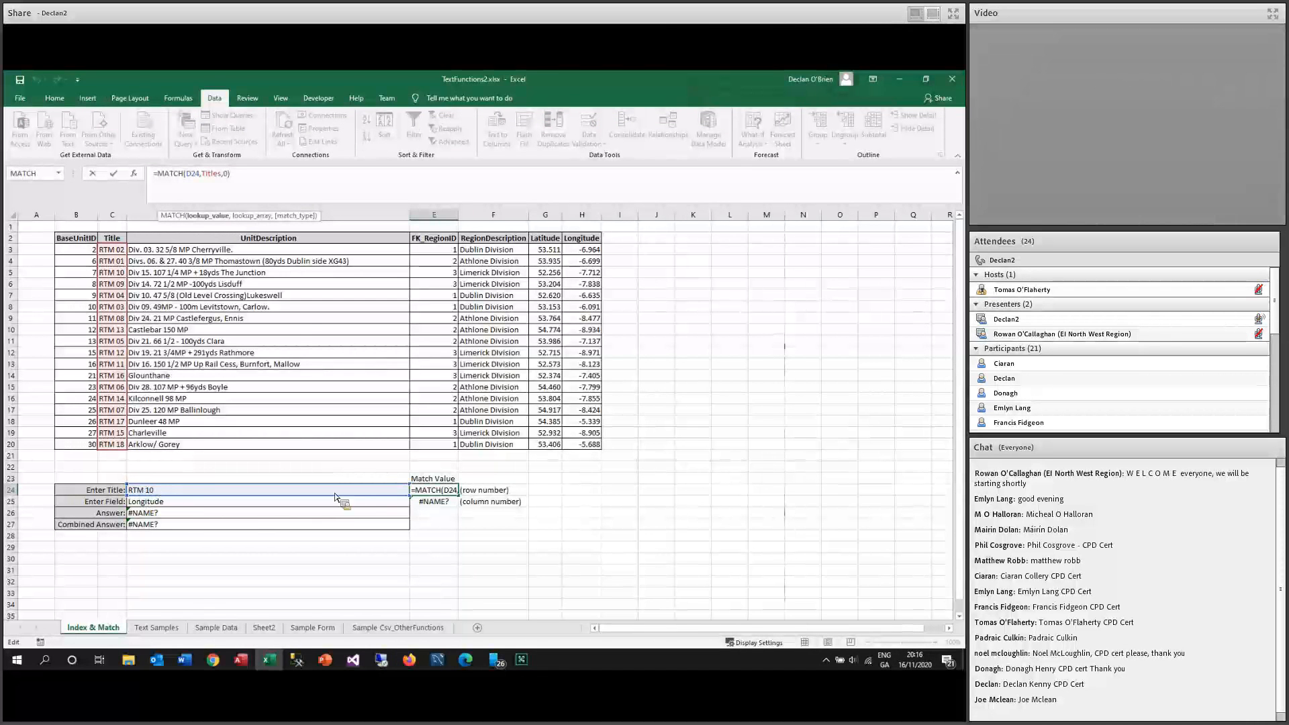
pyautogui.click(214, 174)
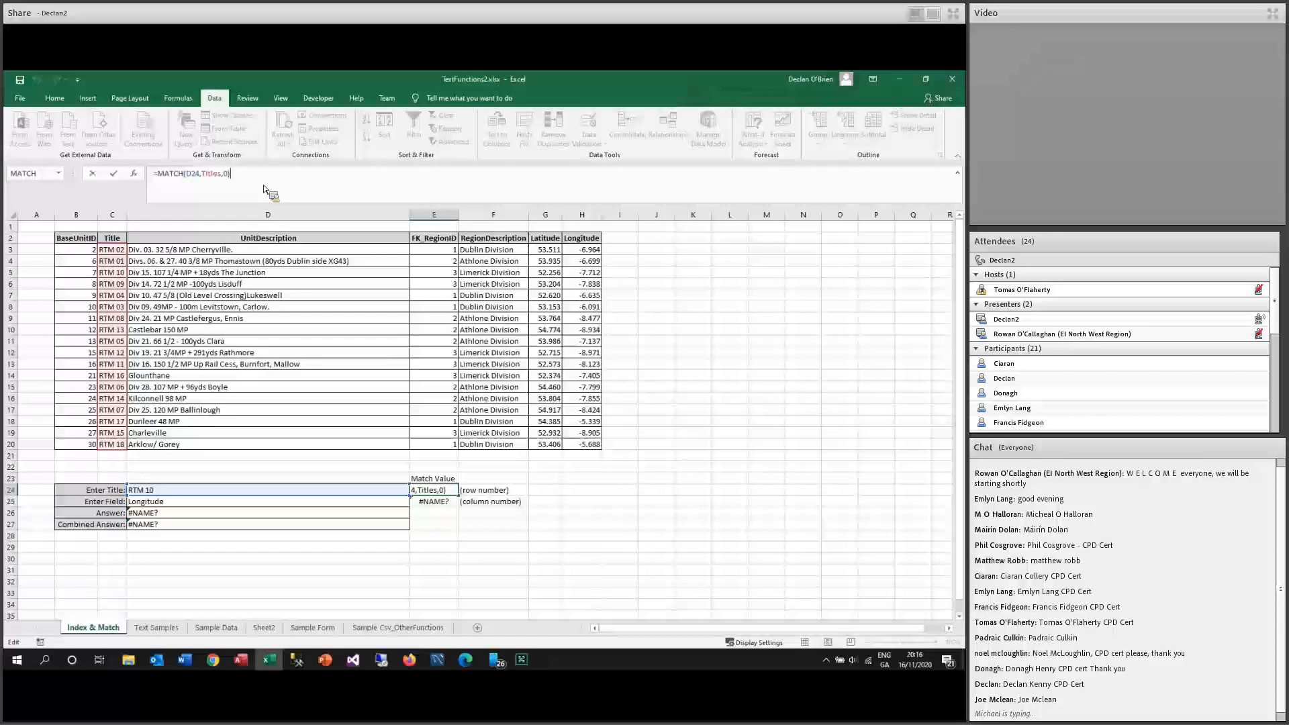
pyautogui.press('Return')
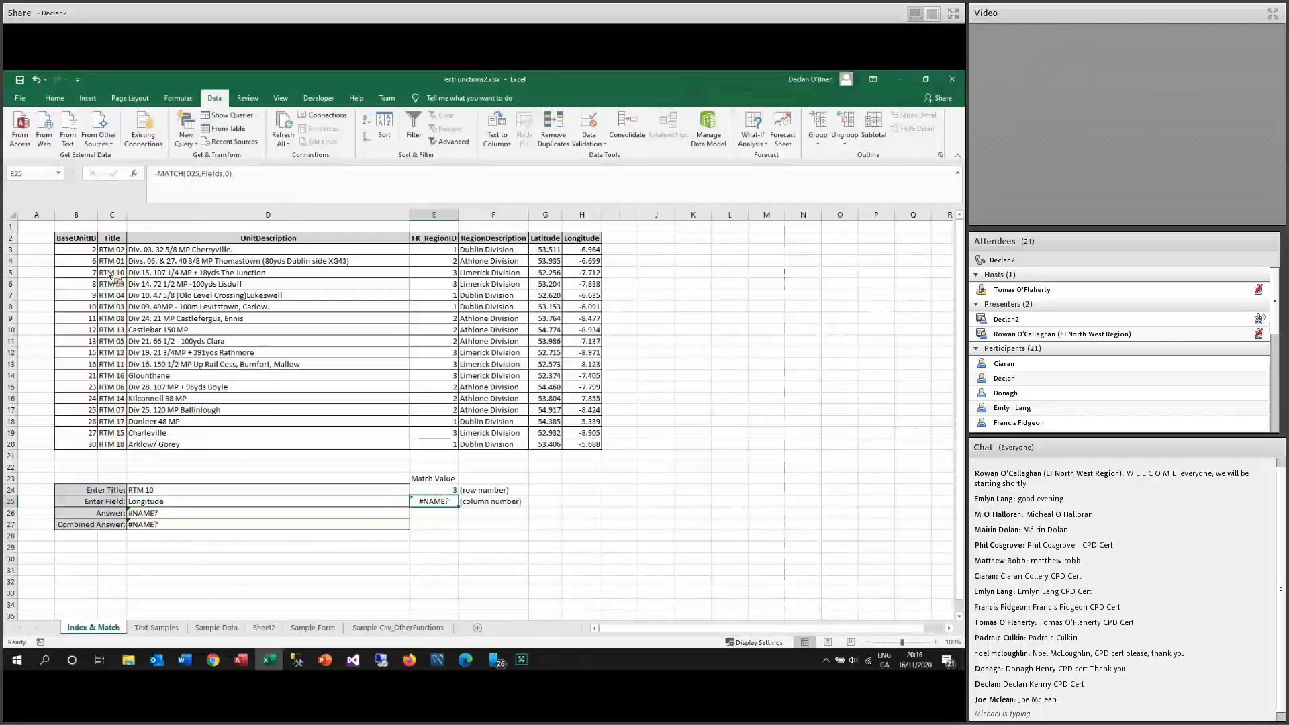
# Highlight the RTM 10 record B5:H5, then bring up validation options for Enter Field.
pyautogui.click(106, 272)
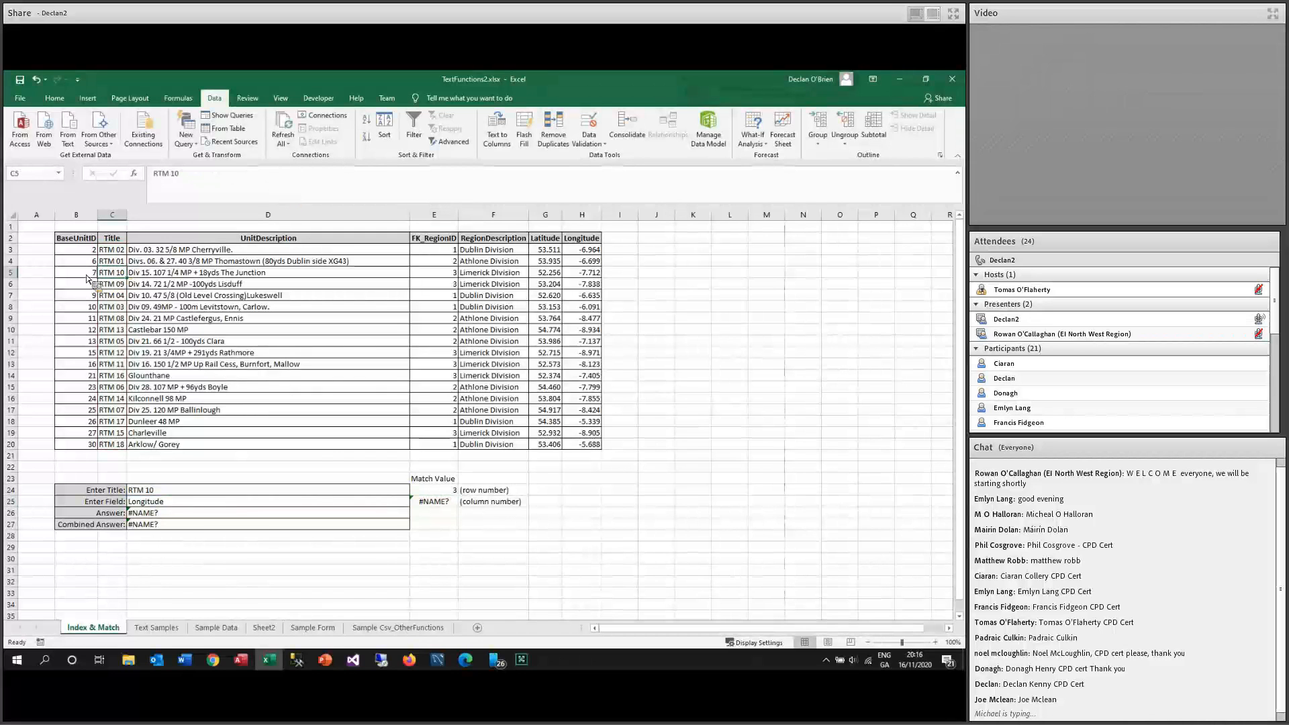
pyautogui.click(87, 273)
pyautogui.hotkey('ctrl', 'shift', 'Right')
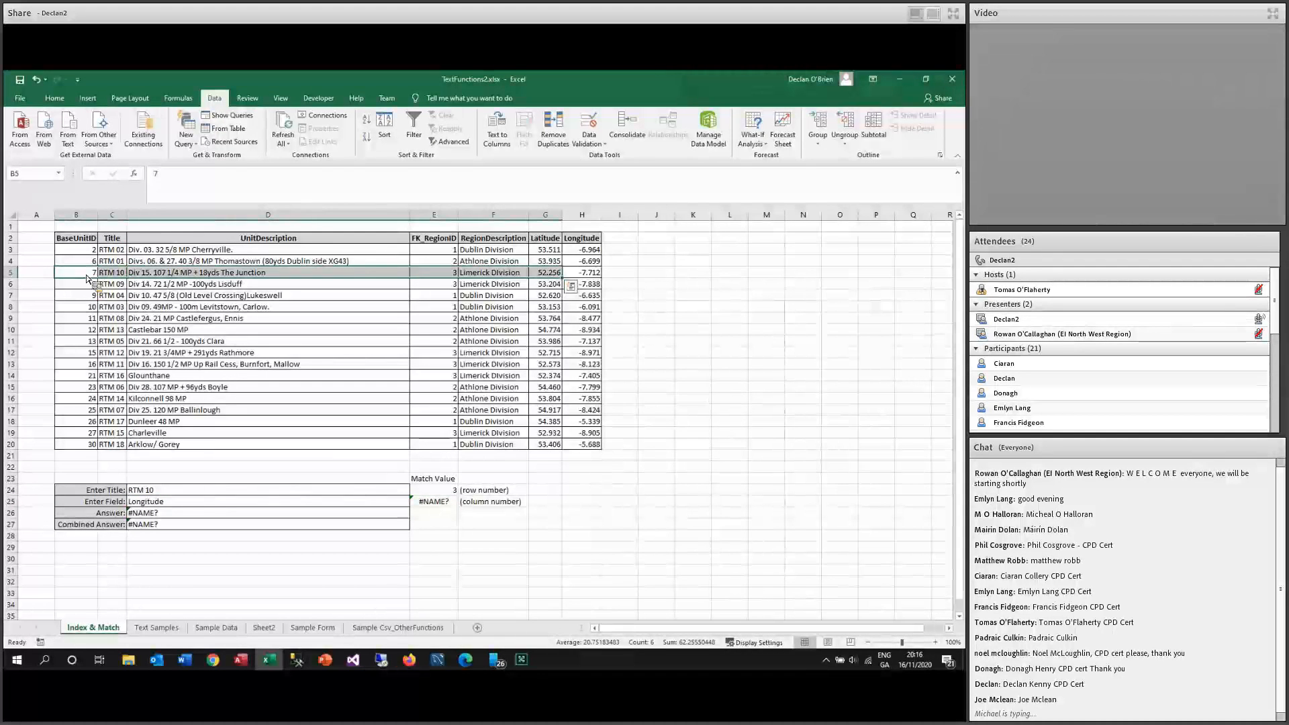
pyautogui.click(582, 274)
pyautogui.moveTo(73, 275); pyautogui.dragTo(586, 276)
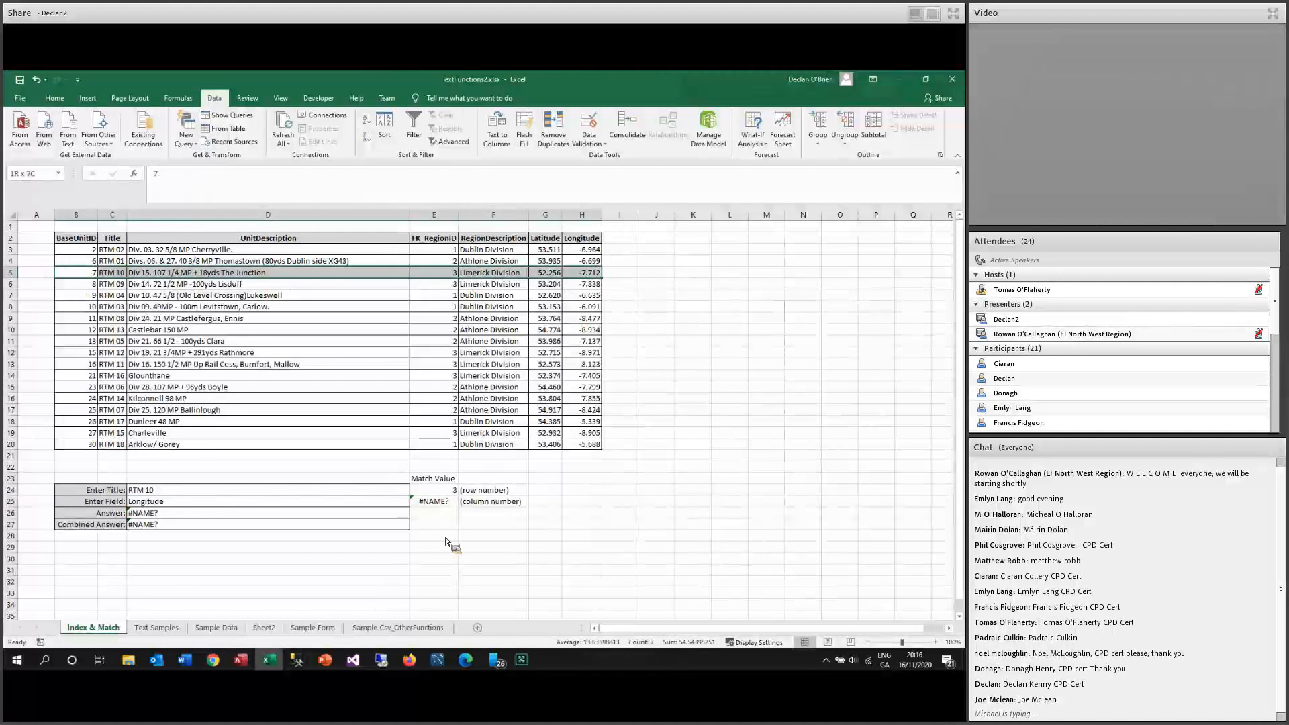
pyautogui.click(420, 515)
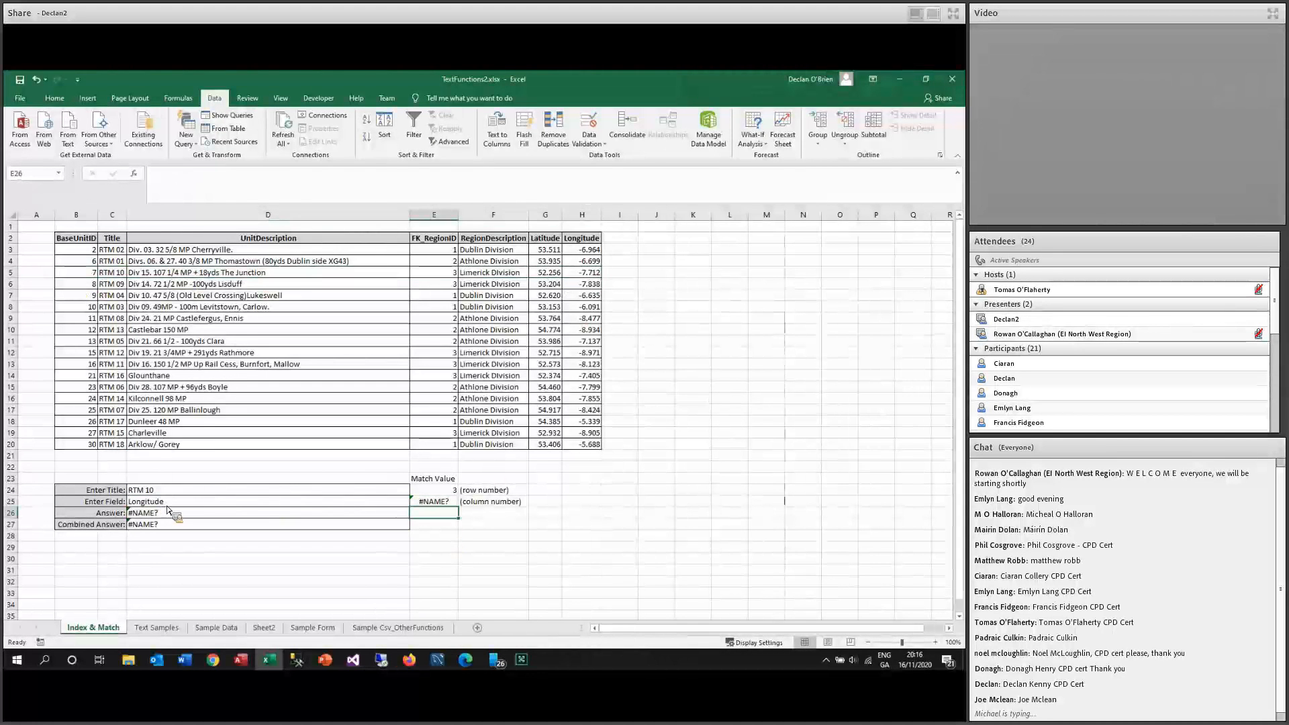
pyautogui.click(167, 506)
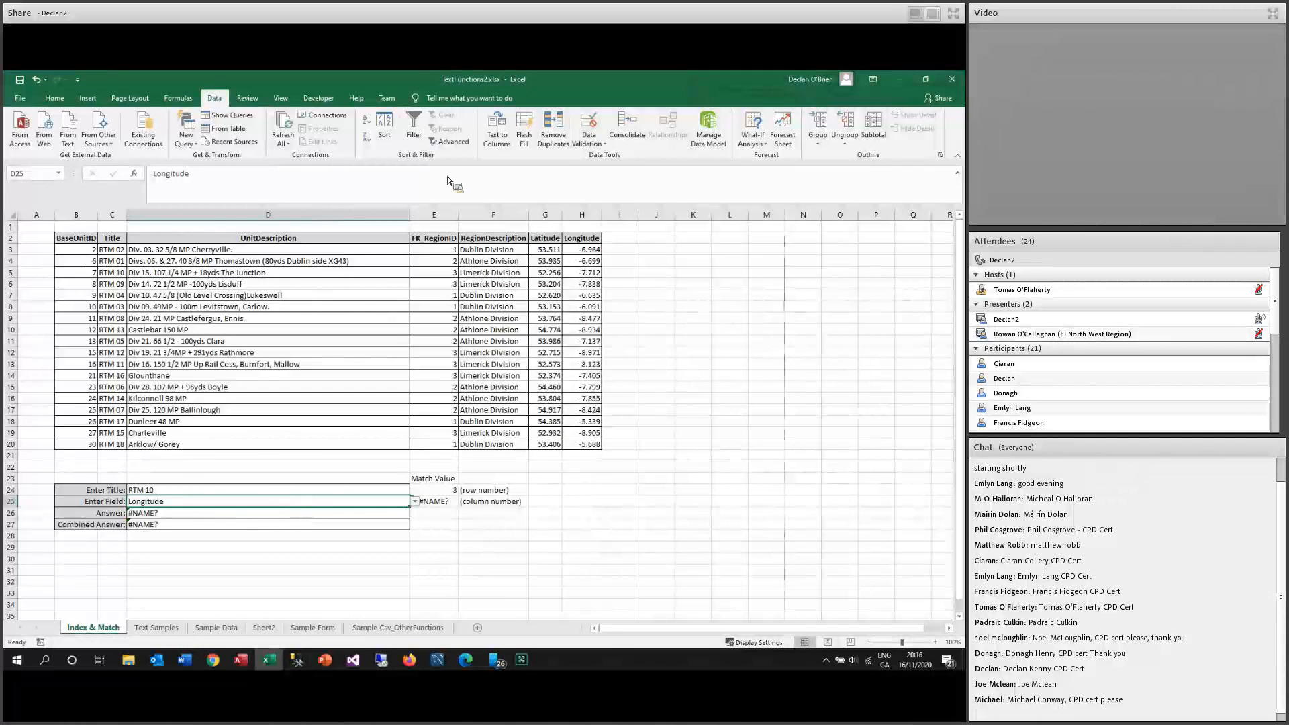
pyautogui.click(599, 142)
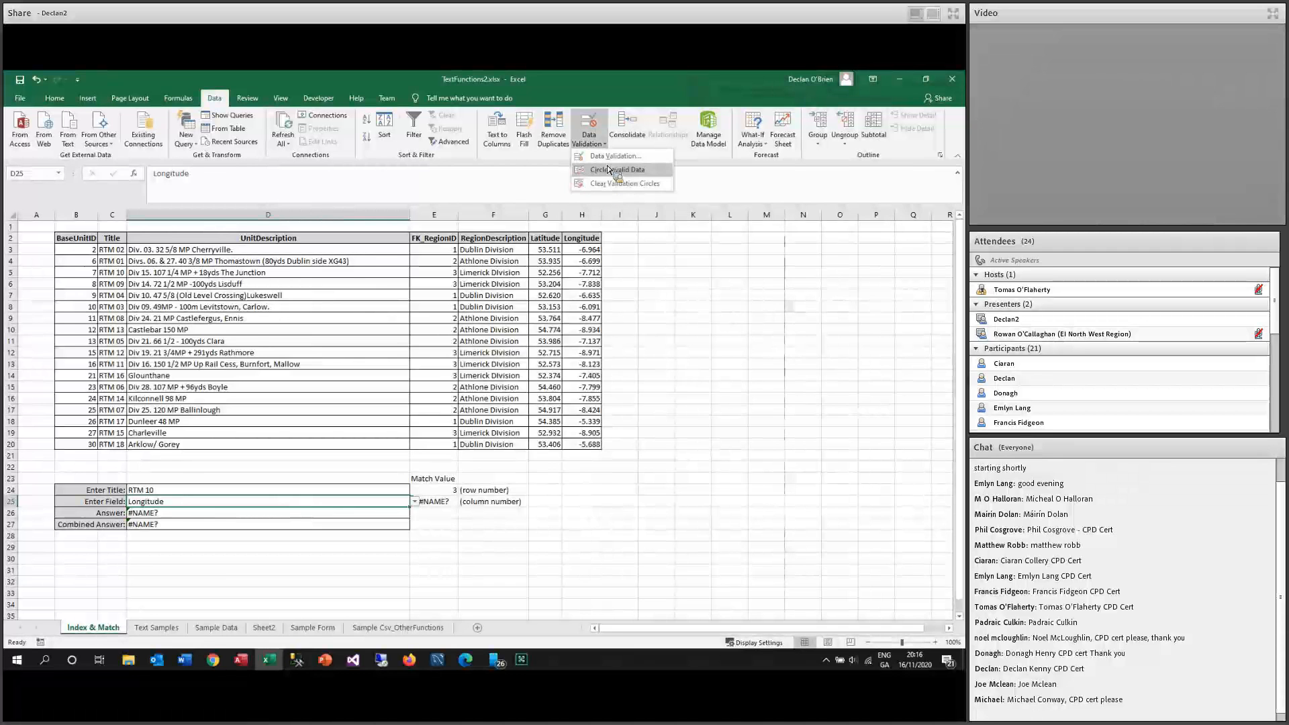
# Check that Enter Field's validation stays a List with source =Fields.
pyautogui.click(608, 164)
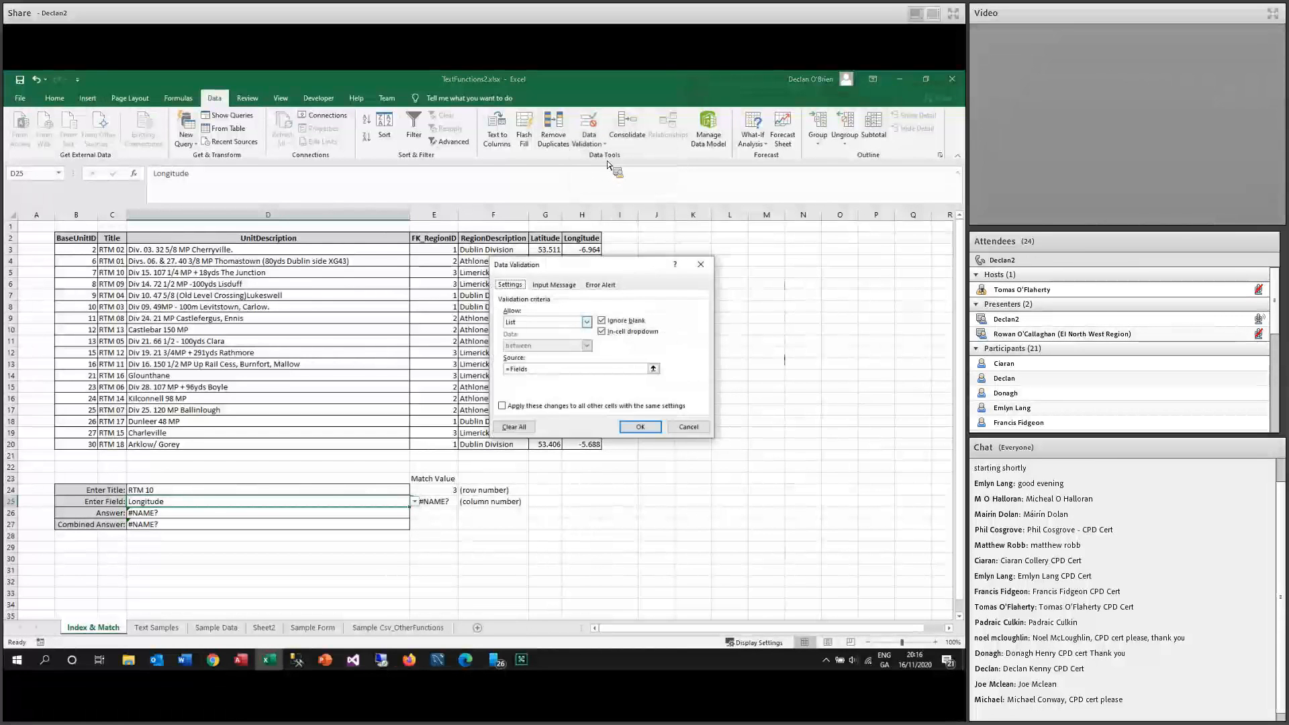
pyautogui.click(586, 322)
pyautogui.click(531, 355)
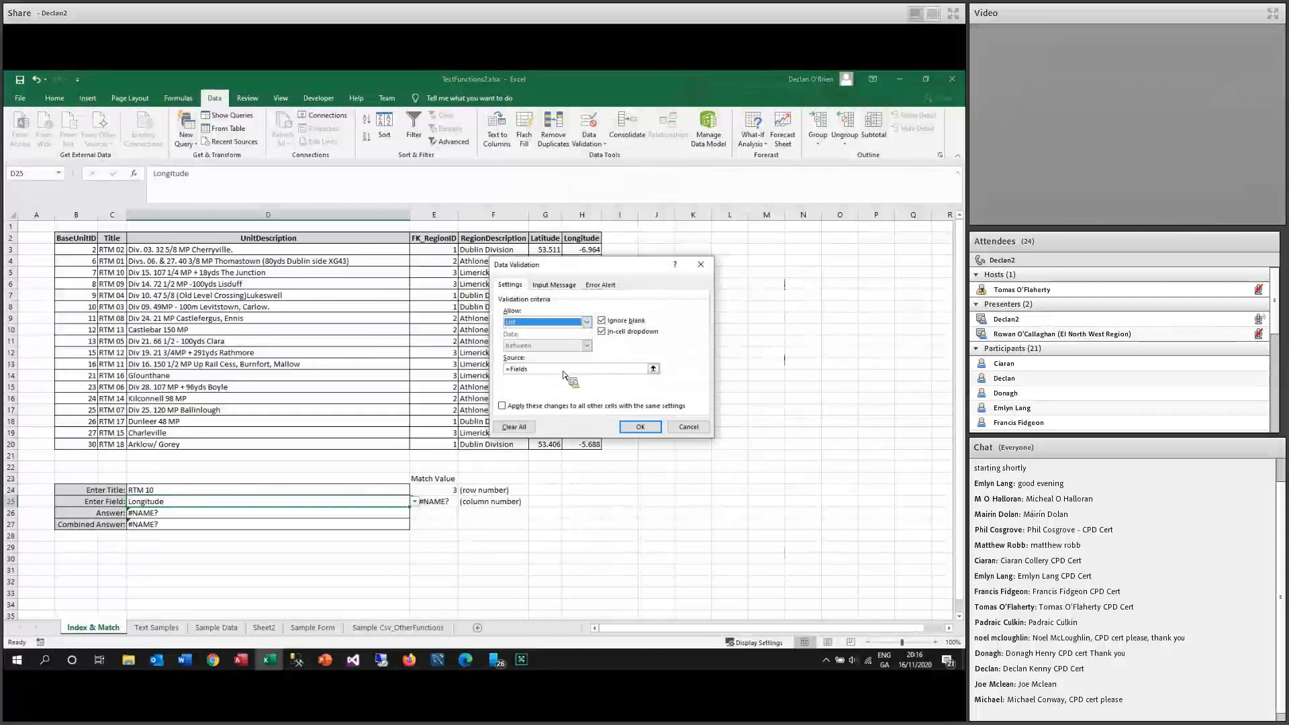
pyautogui.click(690, 427)
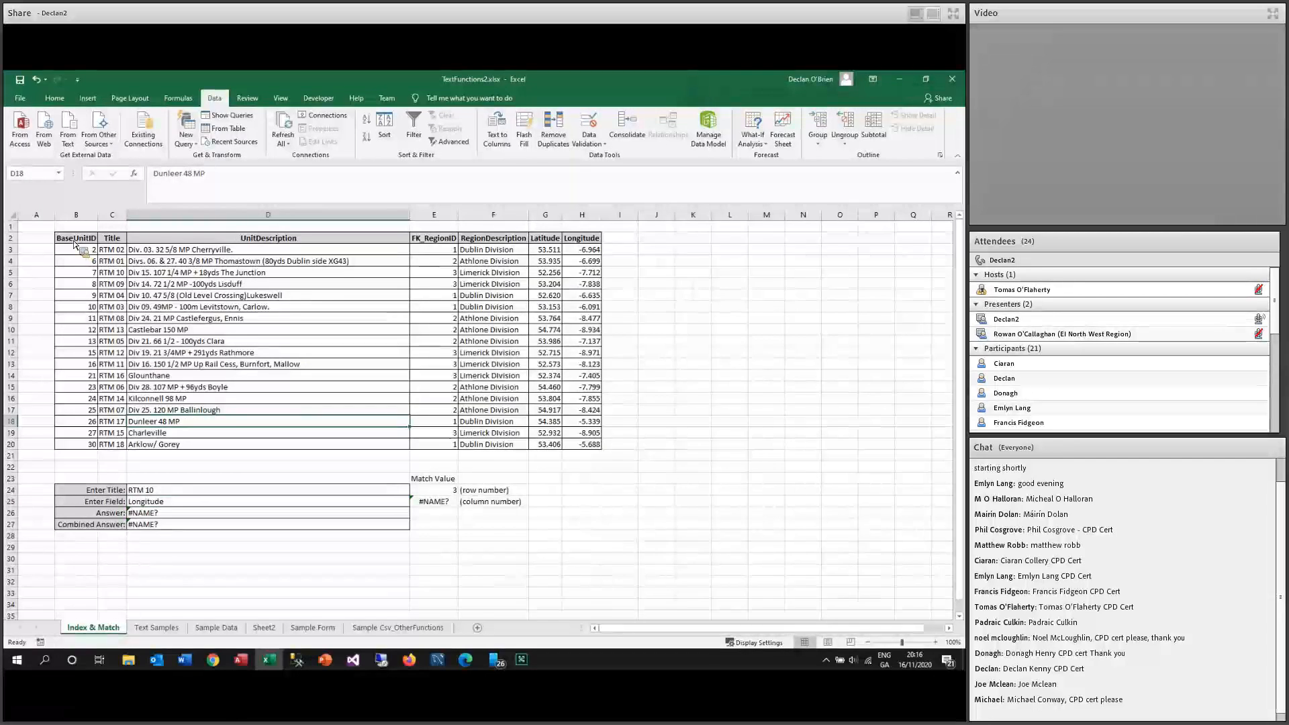
# Name the header row B2:H2 'Fields' in the Name Box.
pyautogui.moveTo(76, 237); pyautogui.dragTo(605, 245)
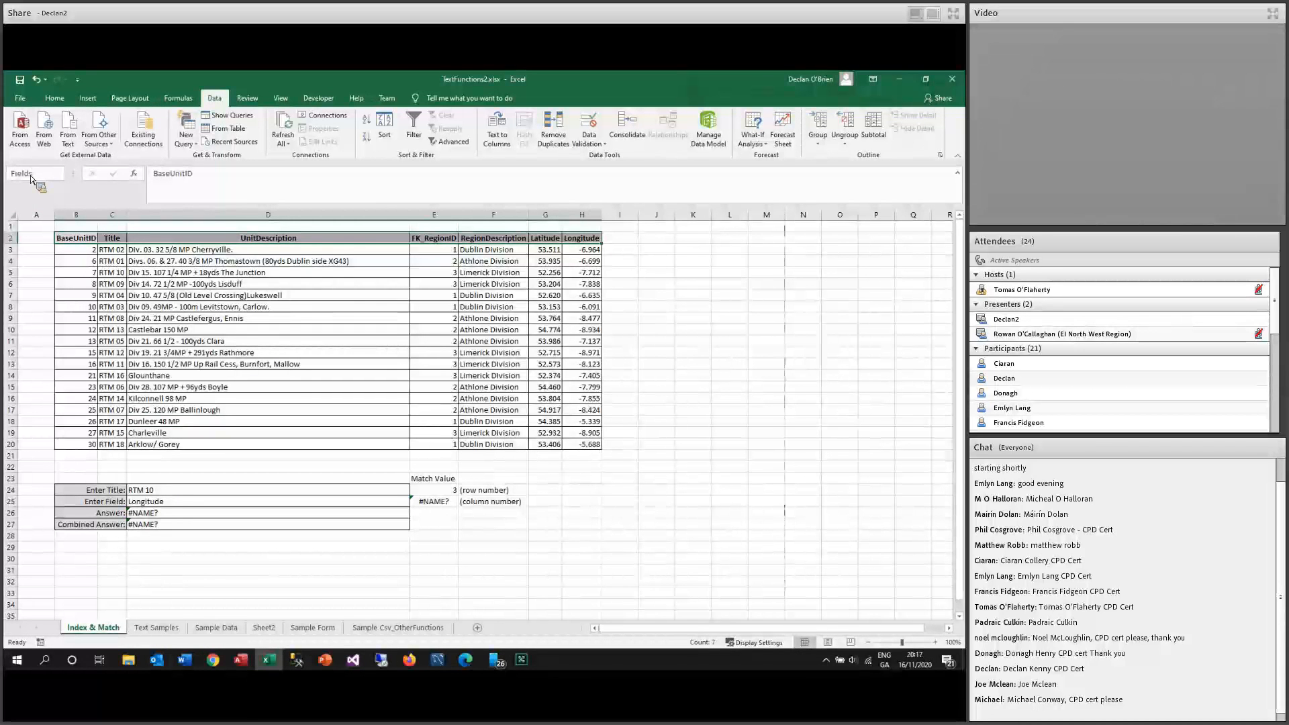
pyautogui.click(31, 176)
pyautogui.write('Fields')
pyautogui.press('Return')
pyautogui.click(269, 502)
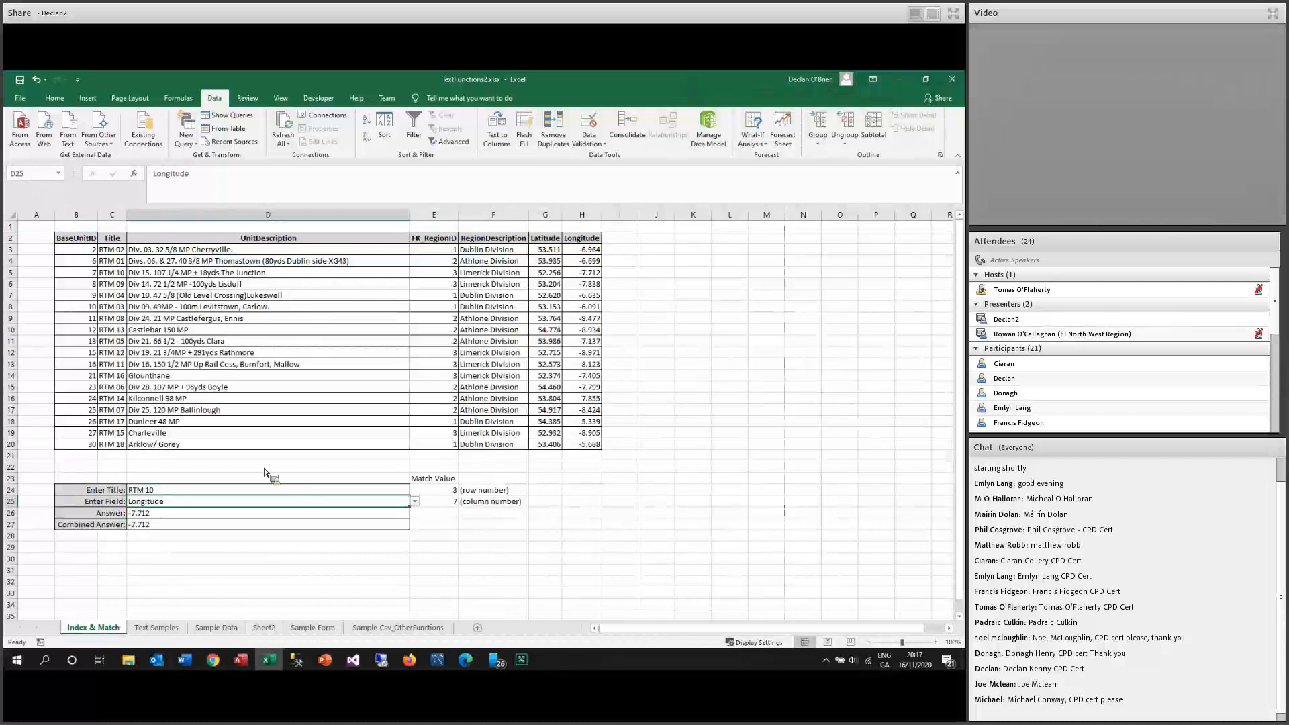
# Confirm D25's List validation uses the Fields header row as its source.
pyautogui.click(415, 501)
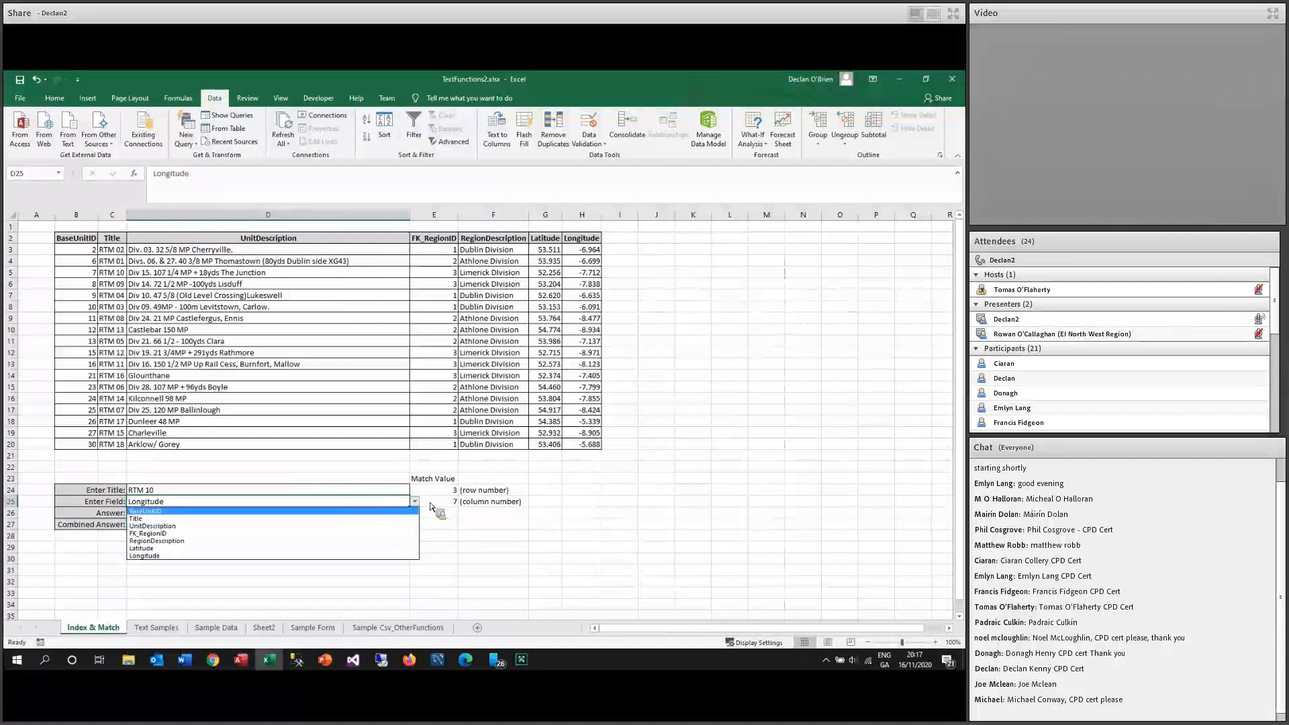
pyautogui.click(354, 501)
pyautogui.click(603, 142)
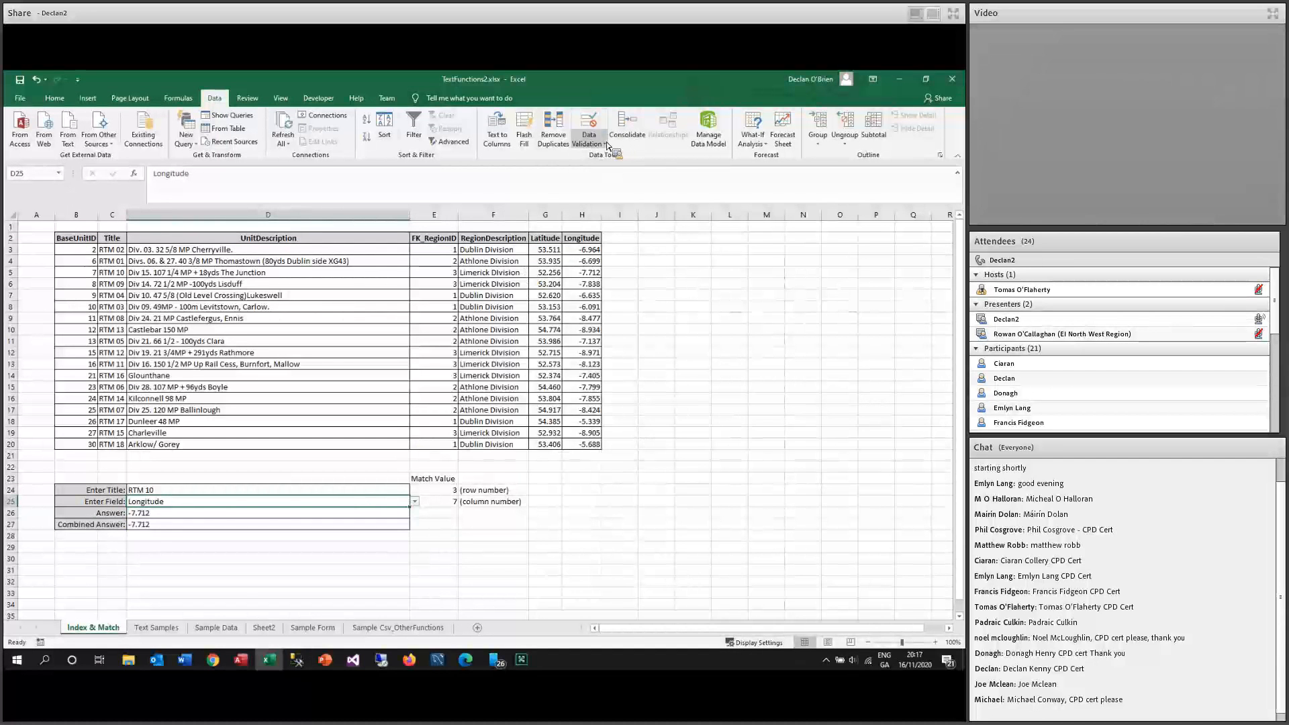
pyautogui.click(616, 156)
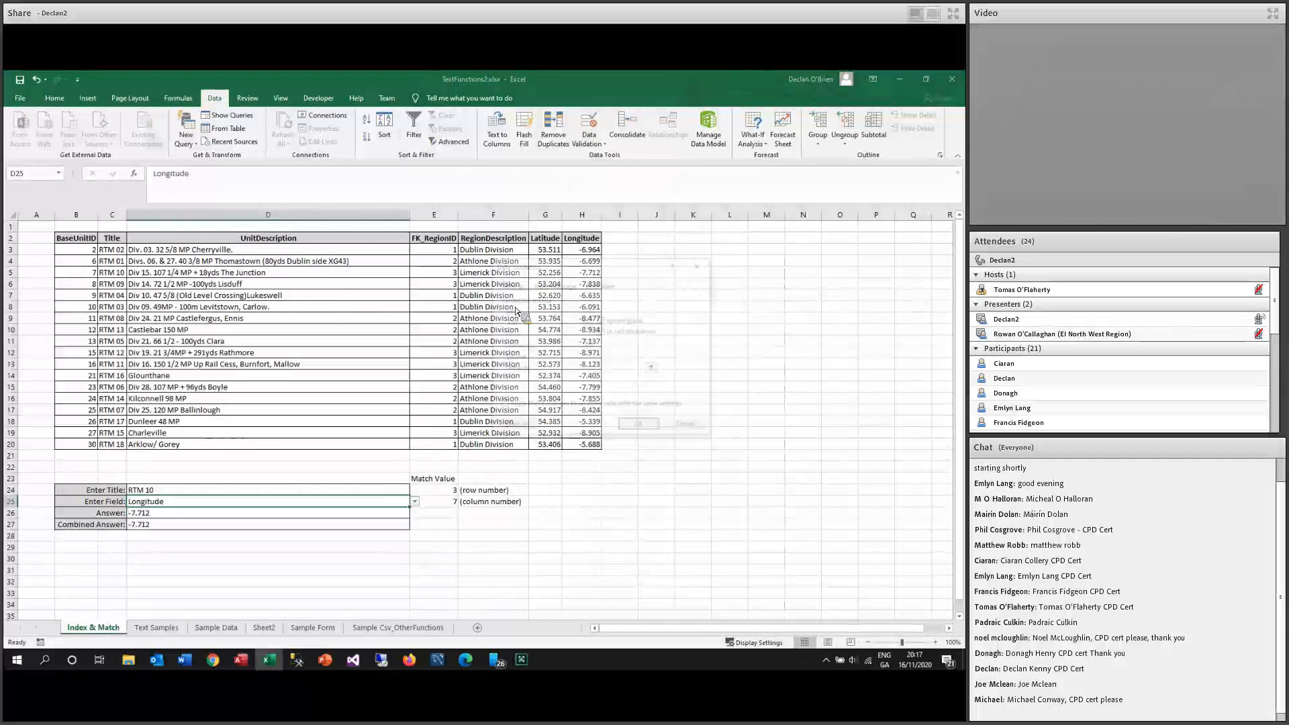
pyautogui.click(525, 320)
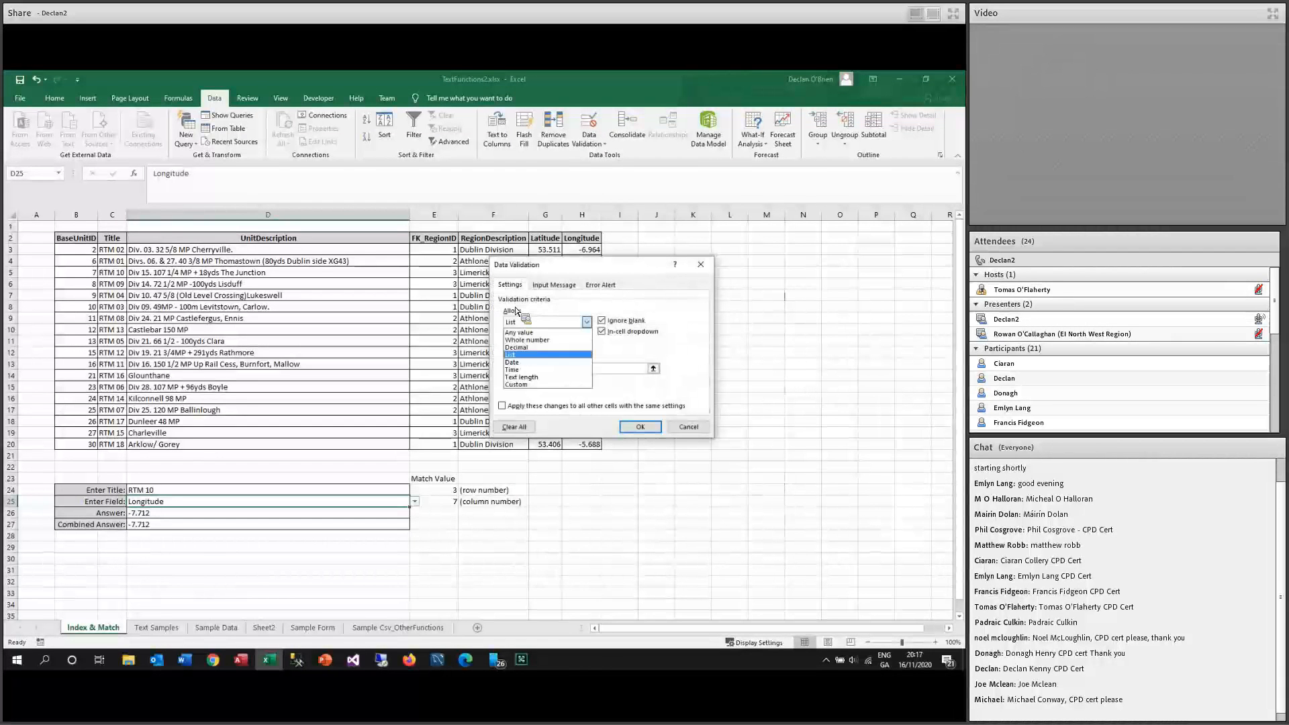
pyautogui.click(519, 320)
pyautogui.click(524, 369)
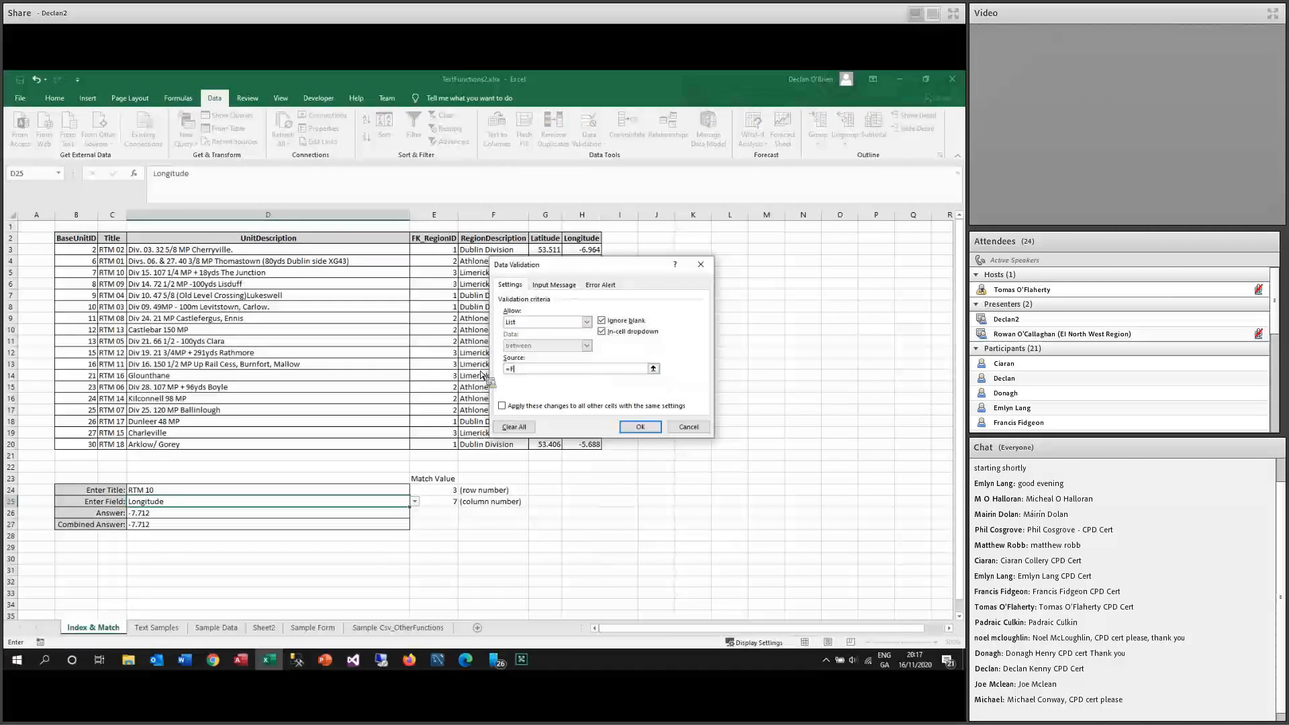
pyautogui.click(639, 426)
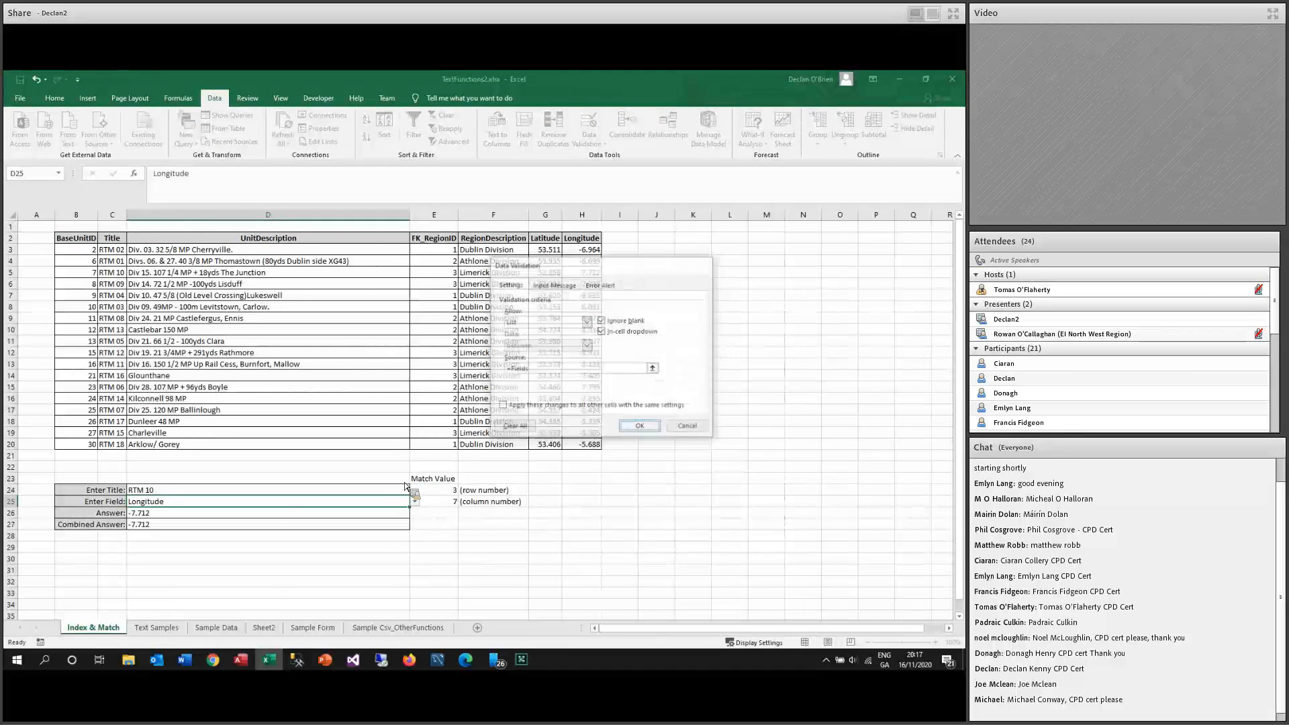
# Try UnitDescription, then set Enter Field back to Longitude and inspect the E25 MATCH formula.
pyautogui.click(415, 503)
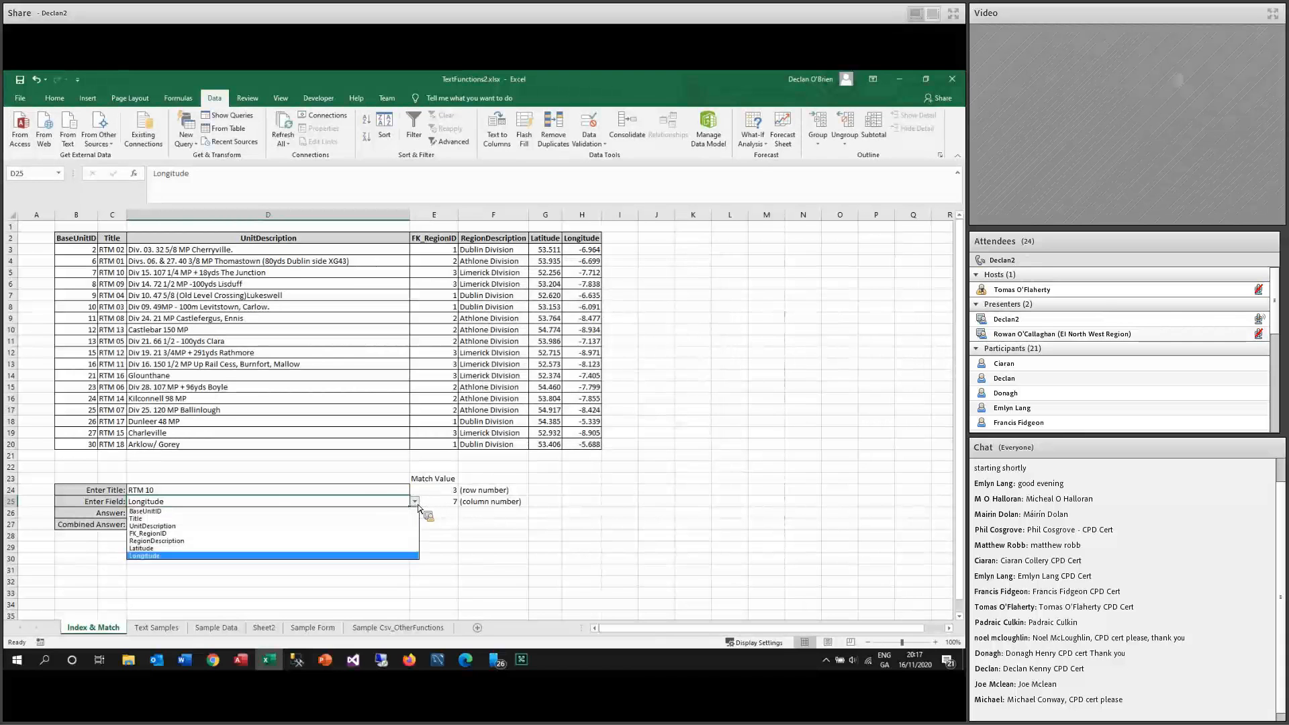
pyautogui.click(155, 556)
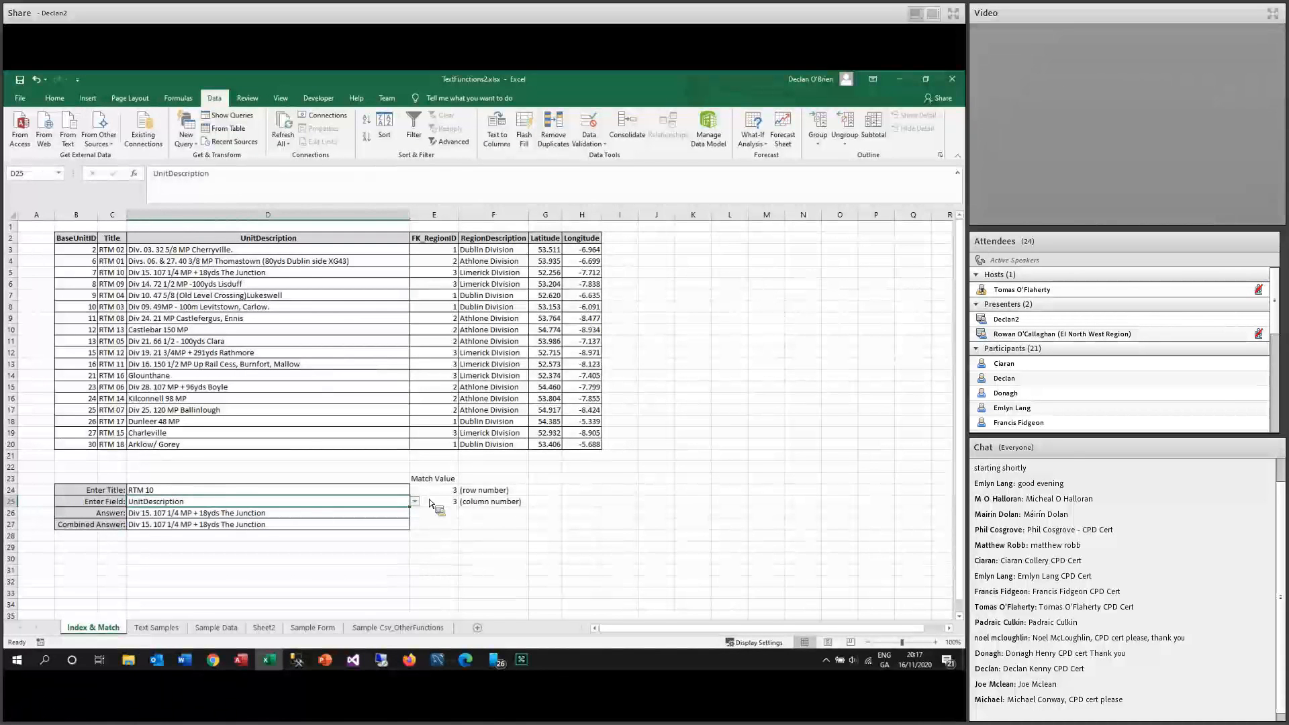
pyautogui.click(441, 506)
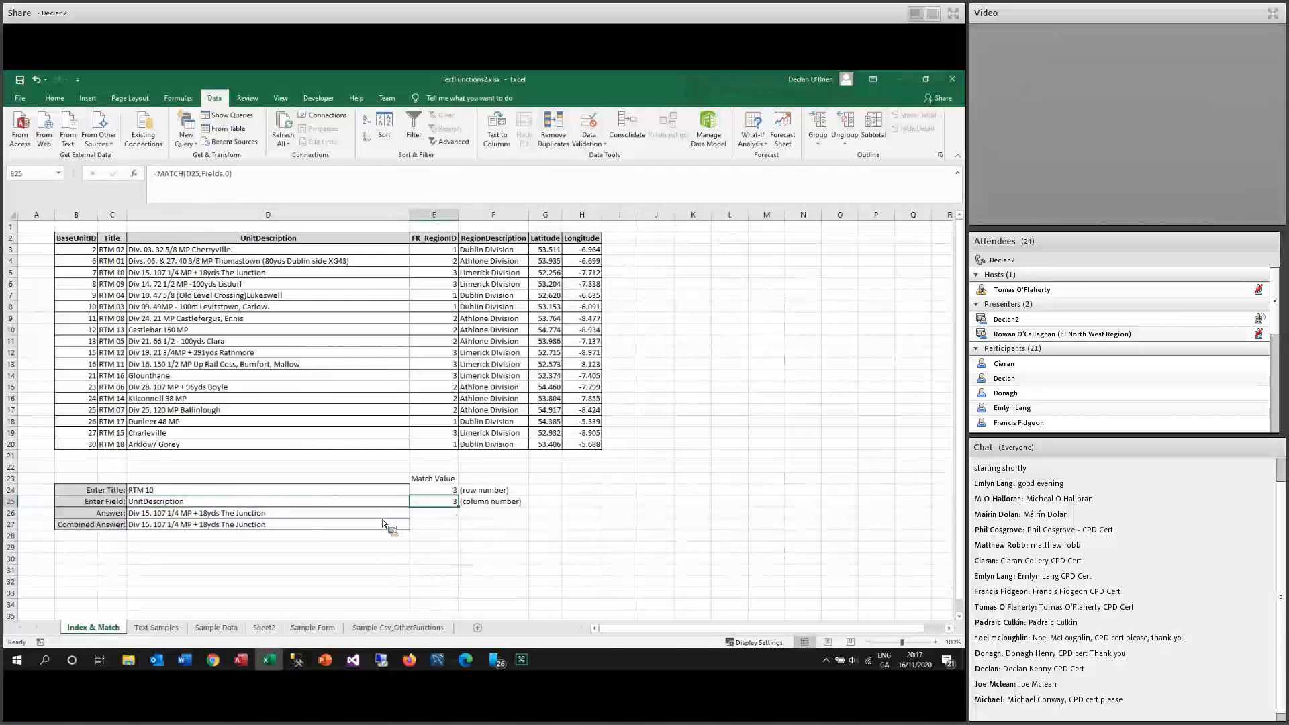
pyautogui.click(208, 502)
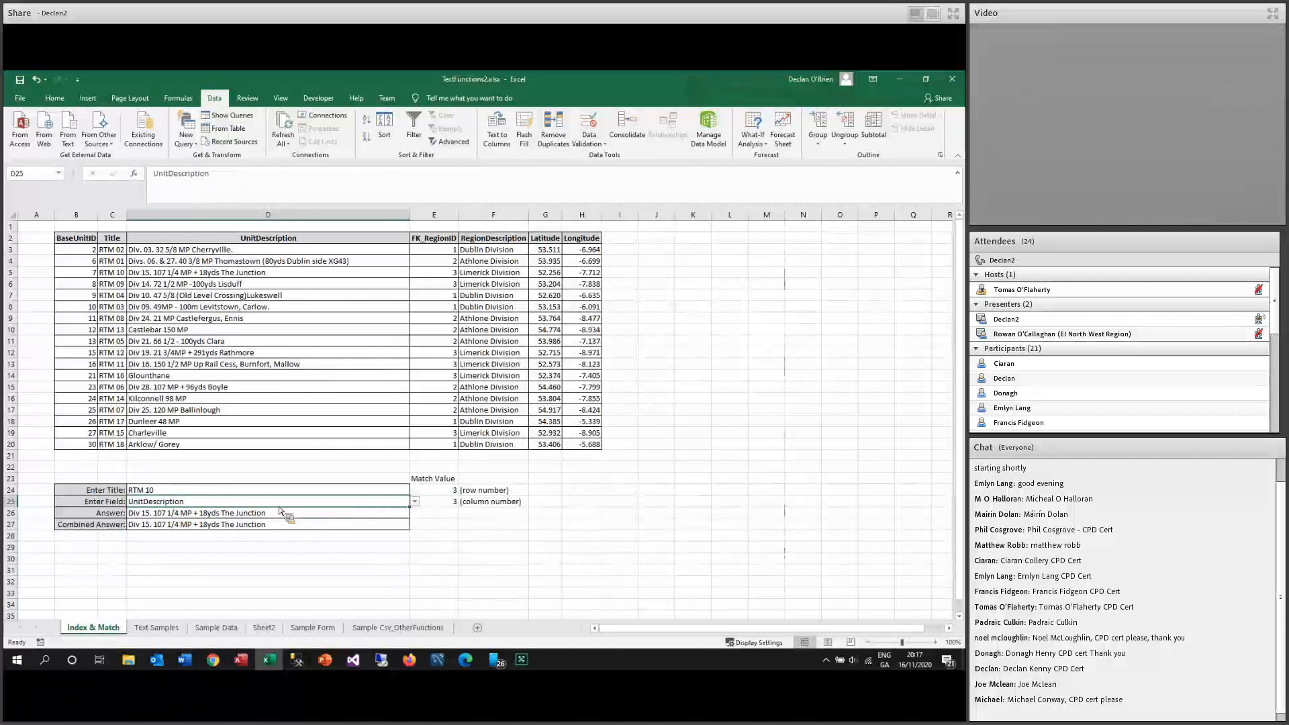
pyautogui.click(415, 502)
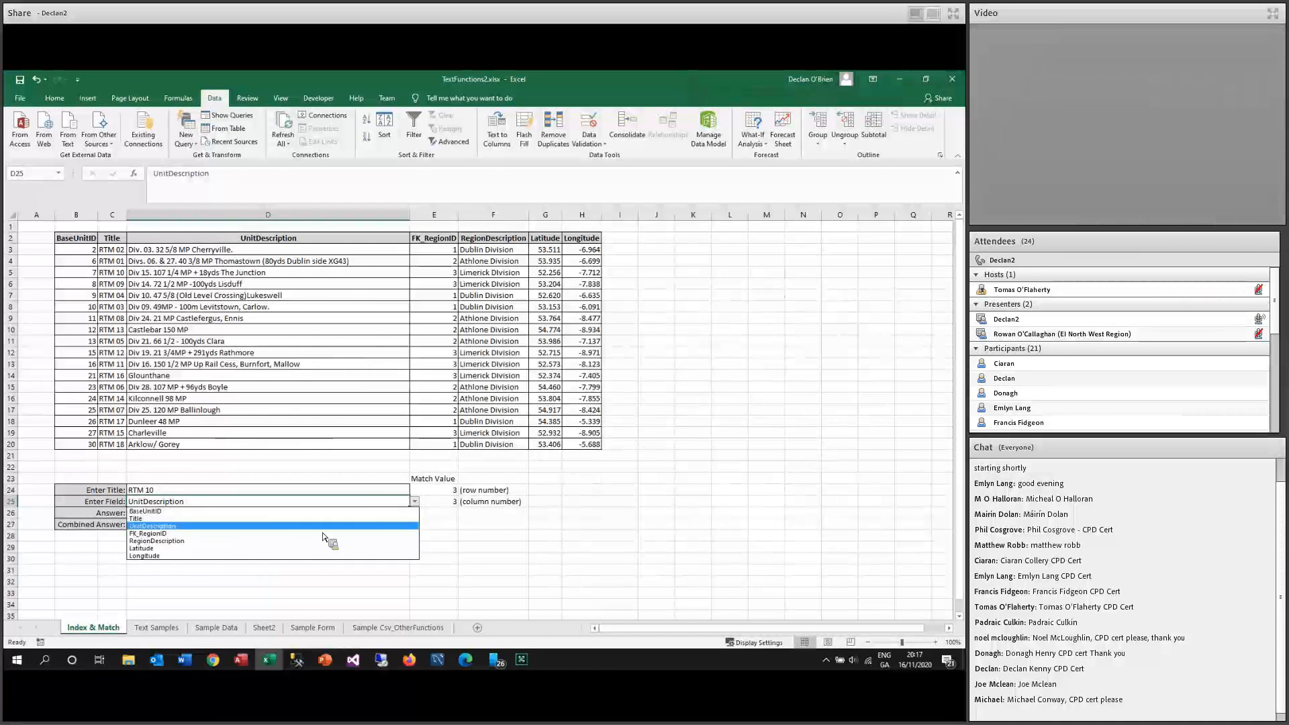
pyautogui.click(215, 555)
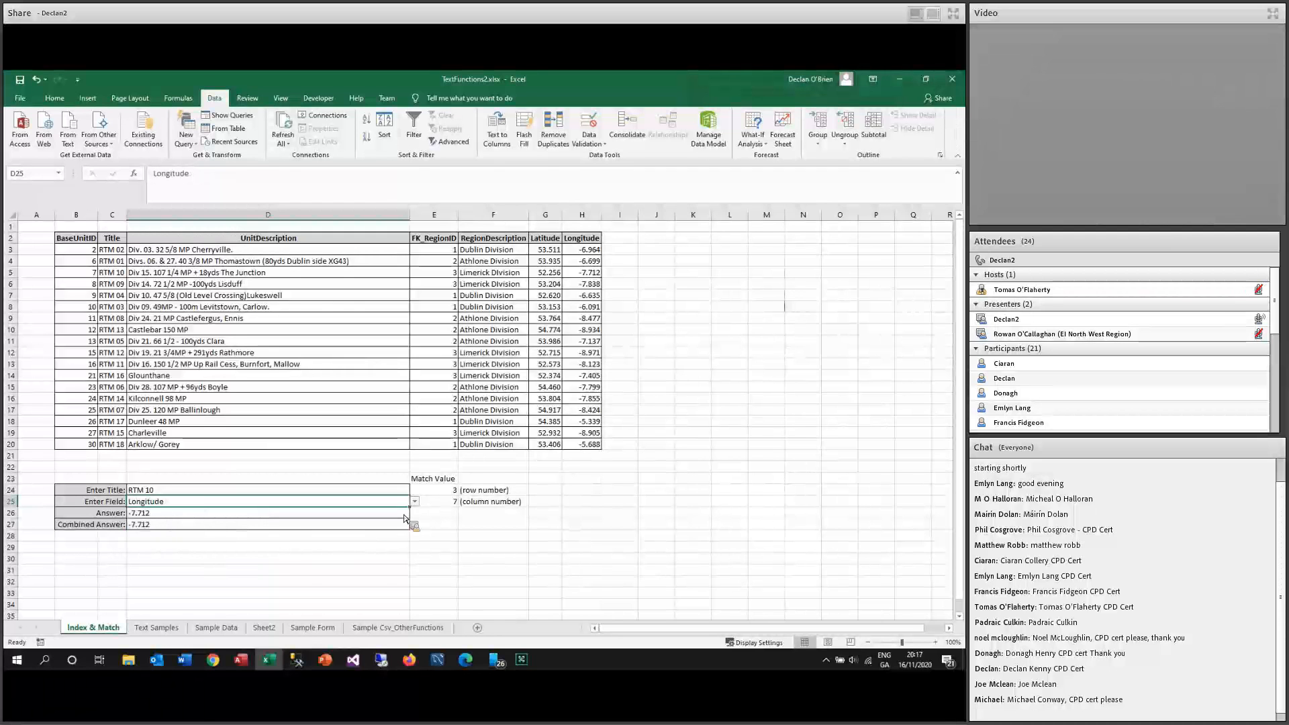
pyautogui.click(441, 504)
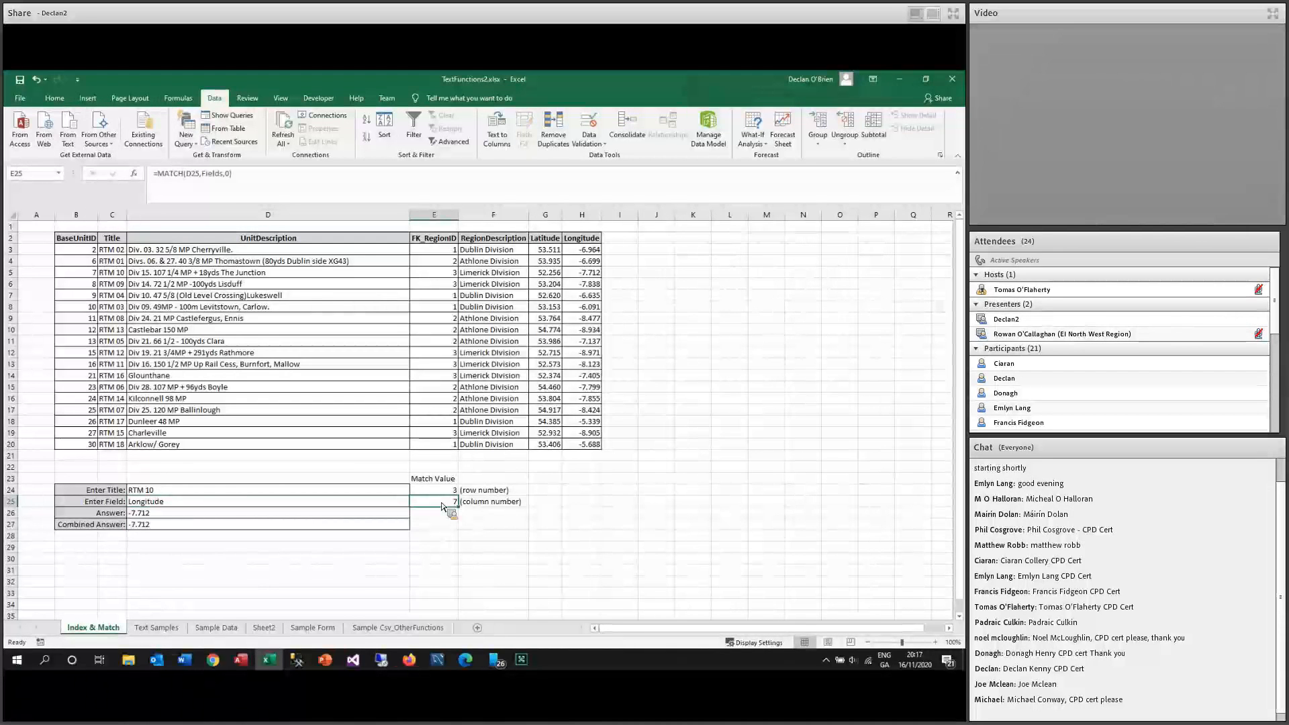
pyautogui.doubleClick(441, 505)
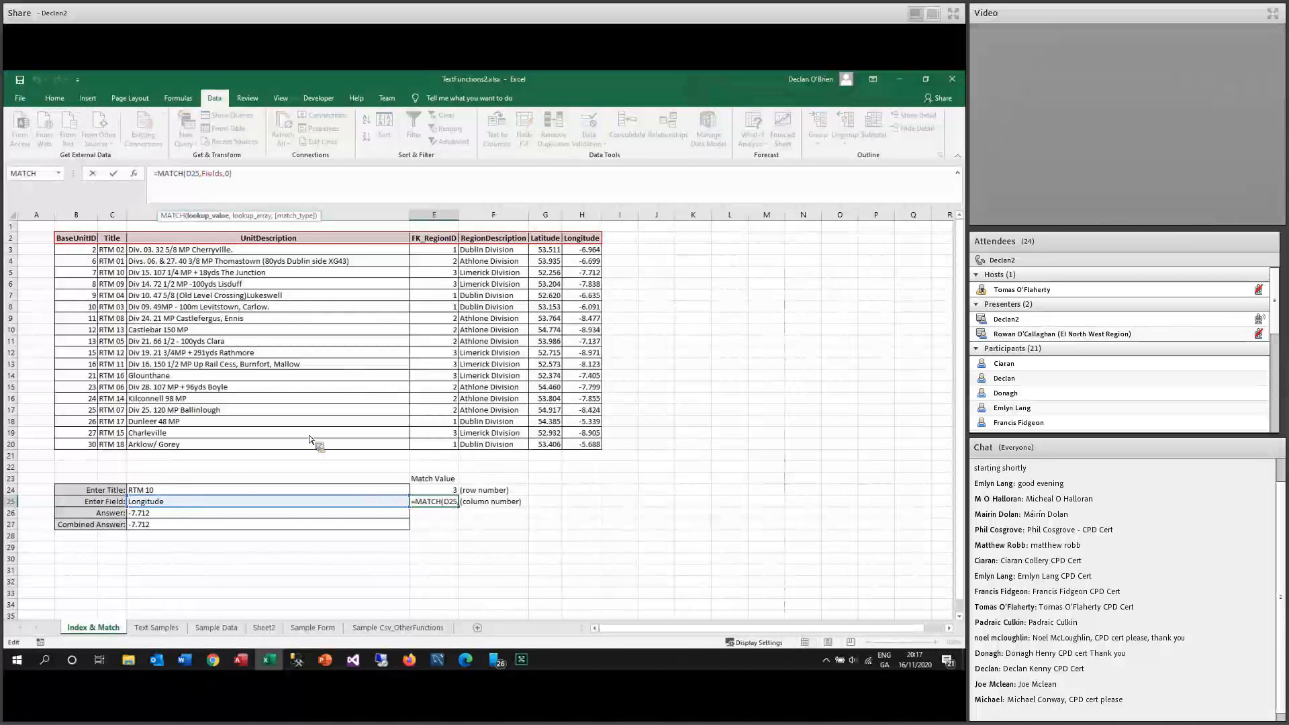
pyautogui.click(254, 216)
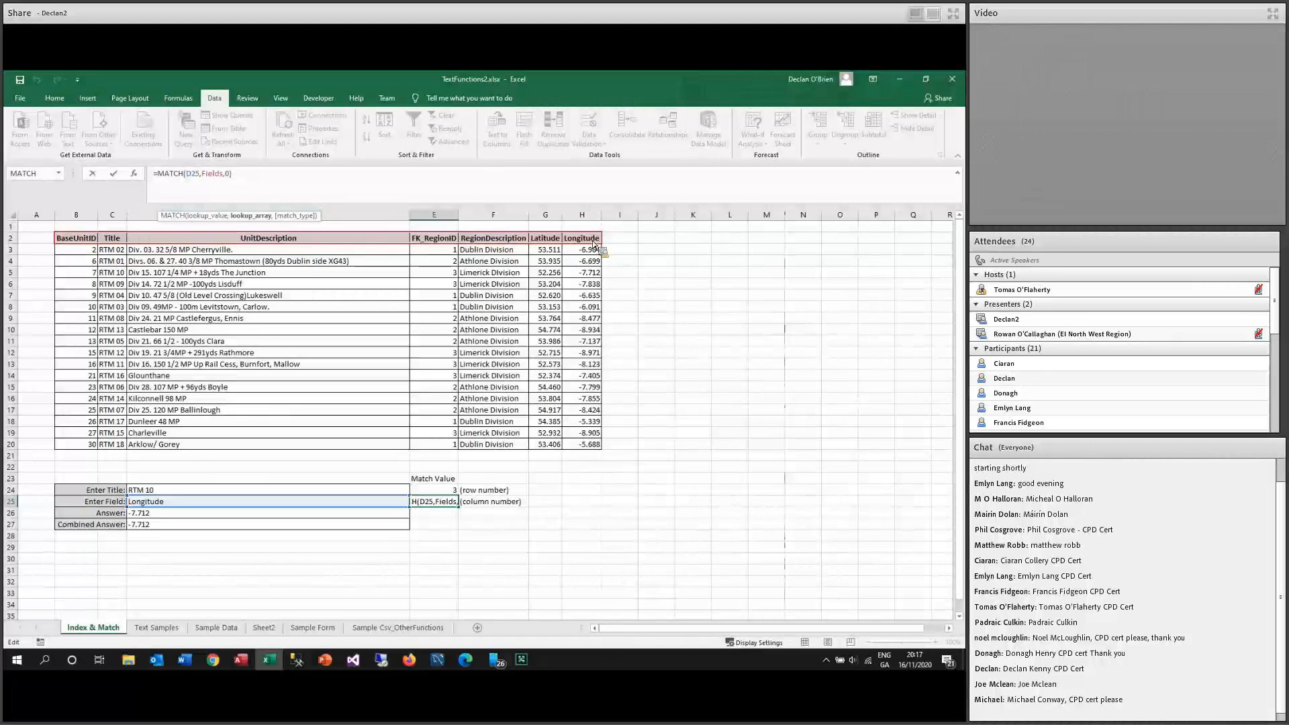
pyautogui.click(262, 179)
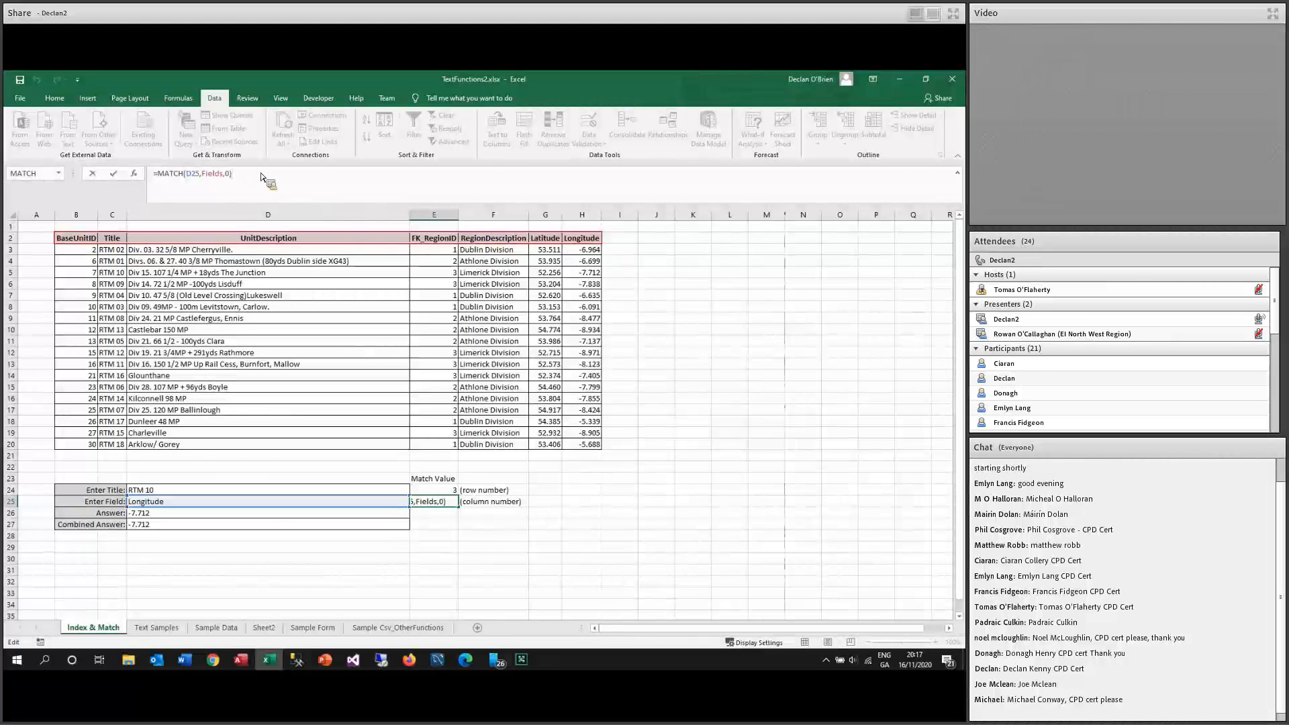
pyautogui.press('Return')
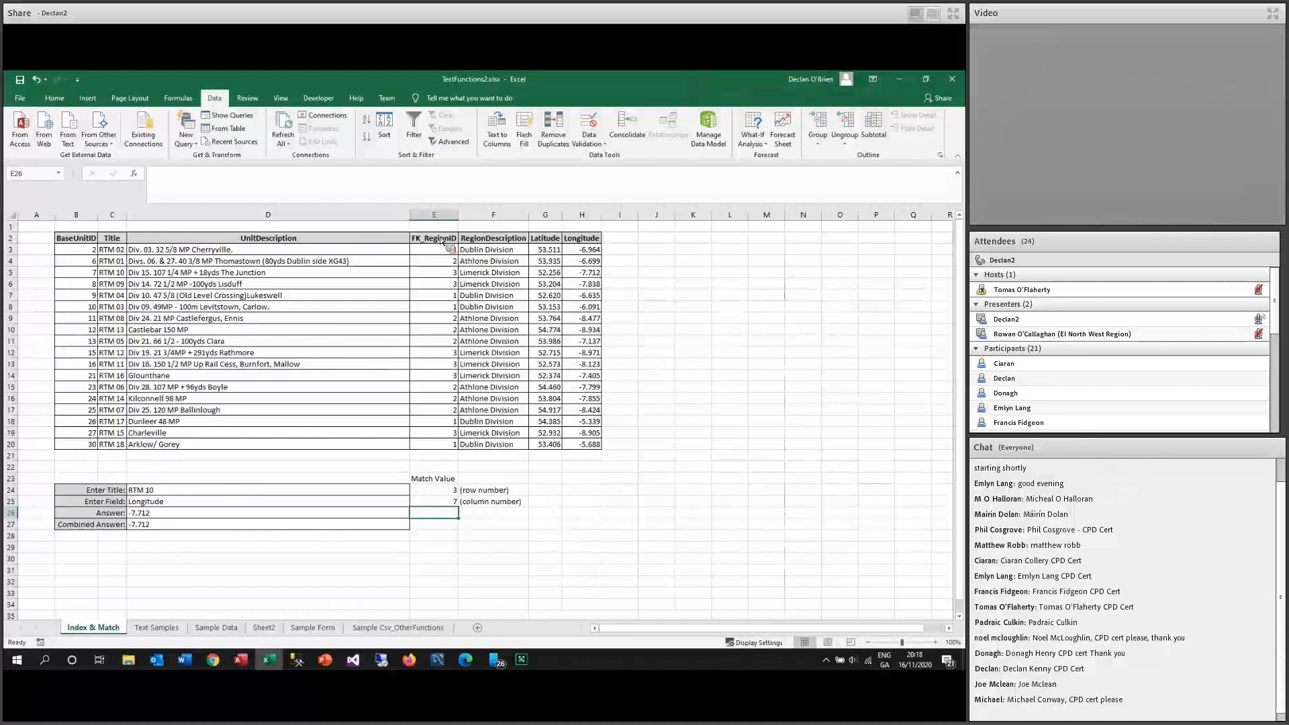
pyautogui.moveTo(581, 239); pyautogui.dragTo(599, 422)
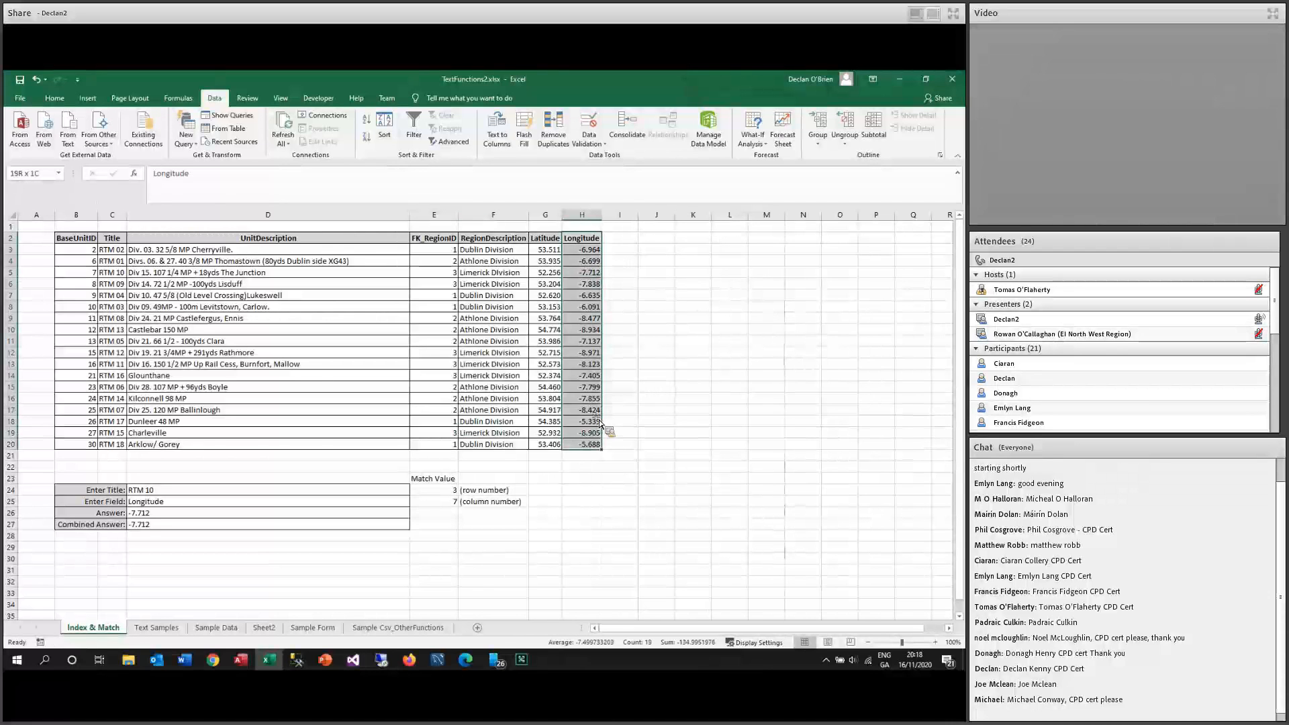
pyautogui.click(290, 497)
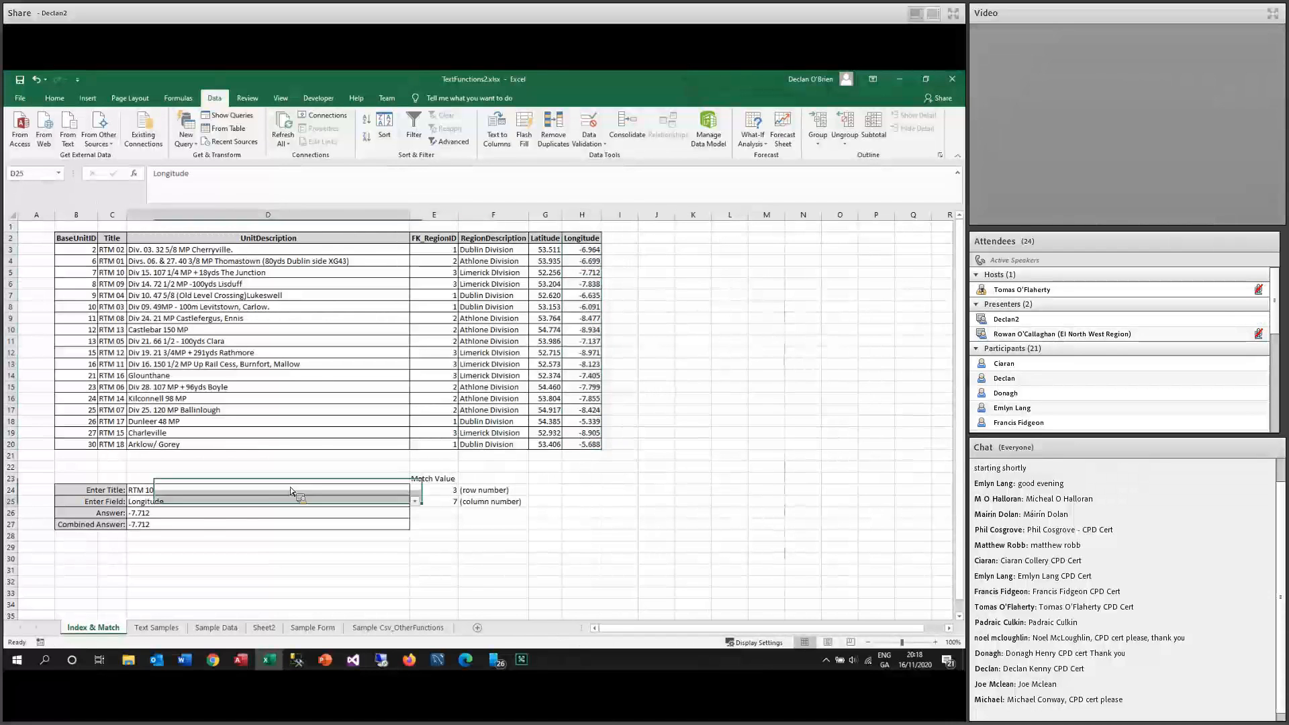
pyautogui.click(183, 513)
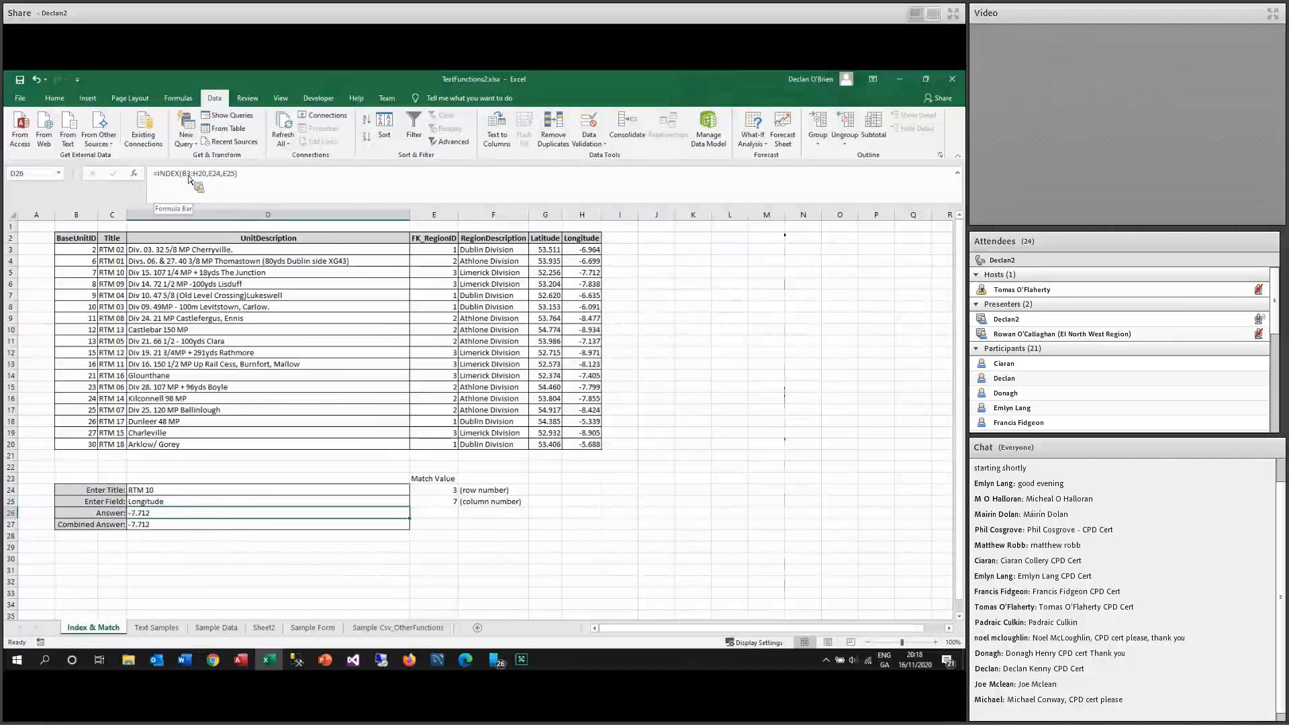
pyautogui.click(134, 173)
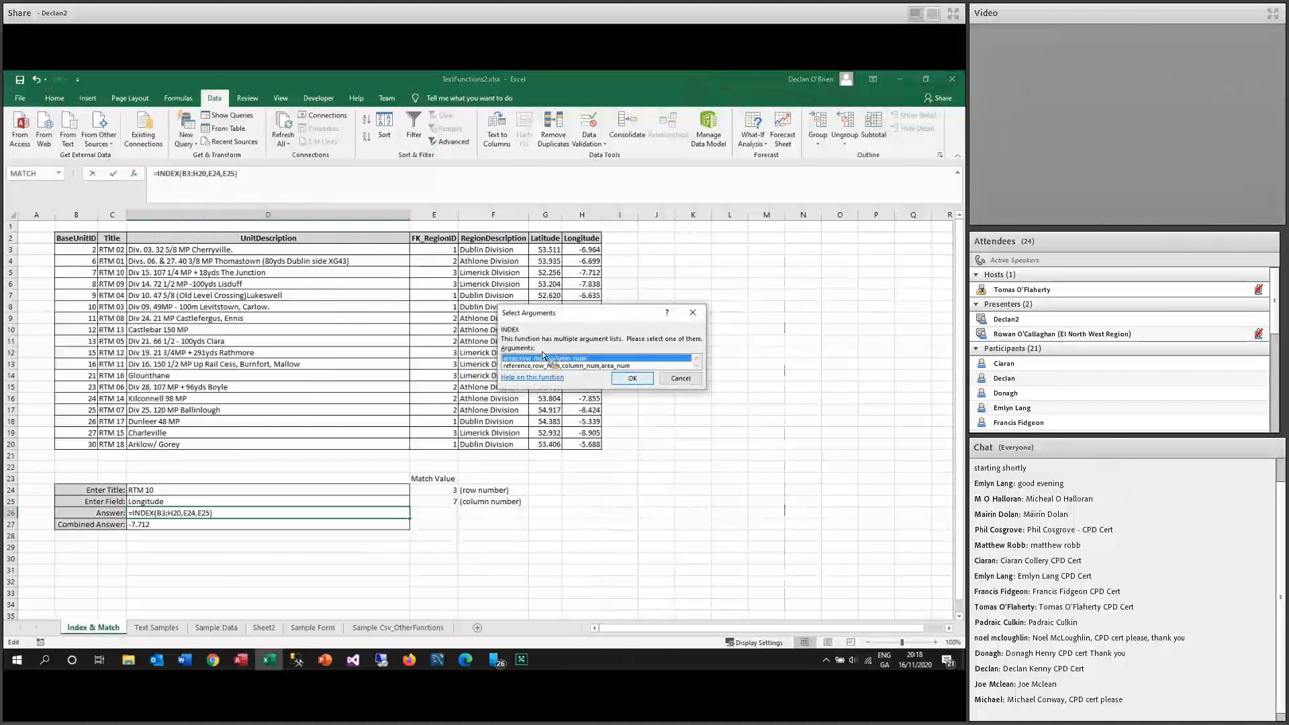
pyautogui.press('Return')
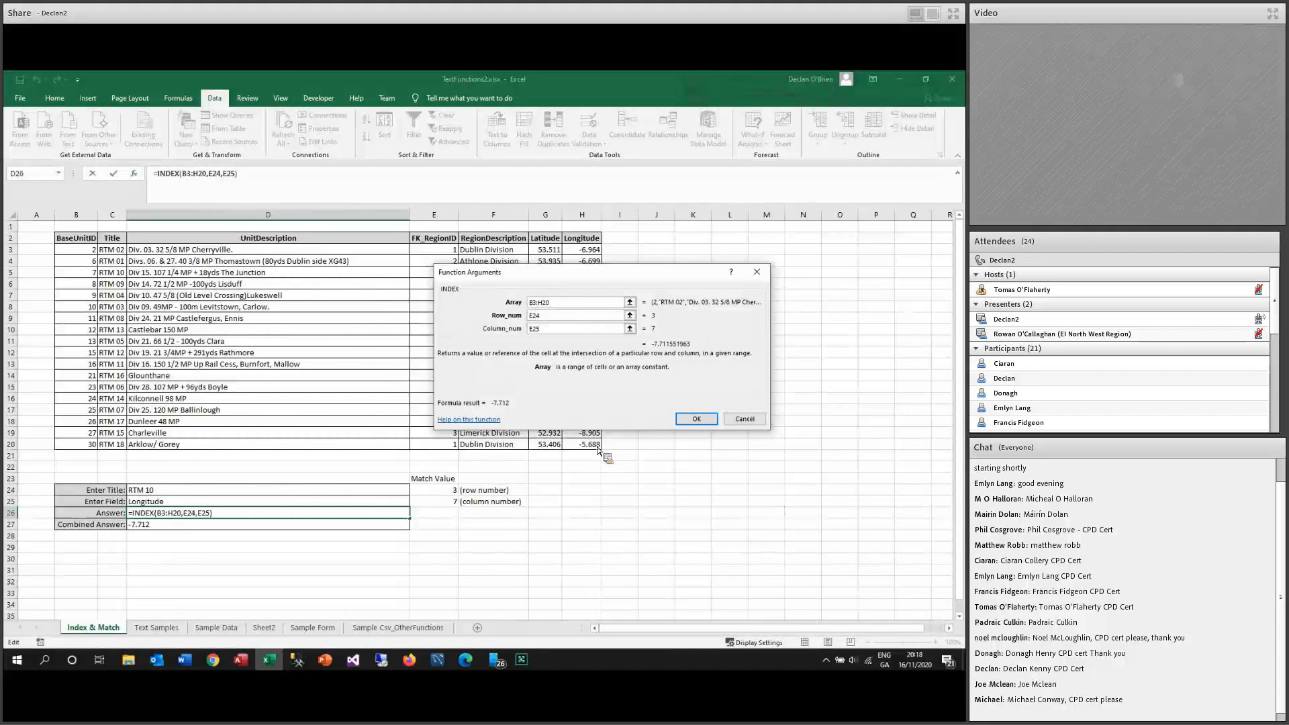
pyautogui.moveTo(78, 249); pyautogui.dragTo(599, 447)
pyautogui.click(552, 316)
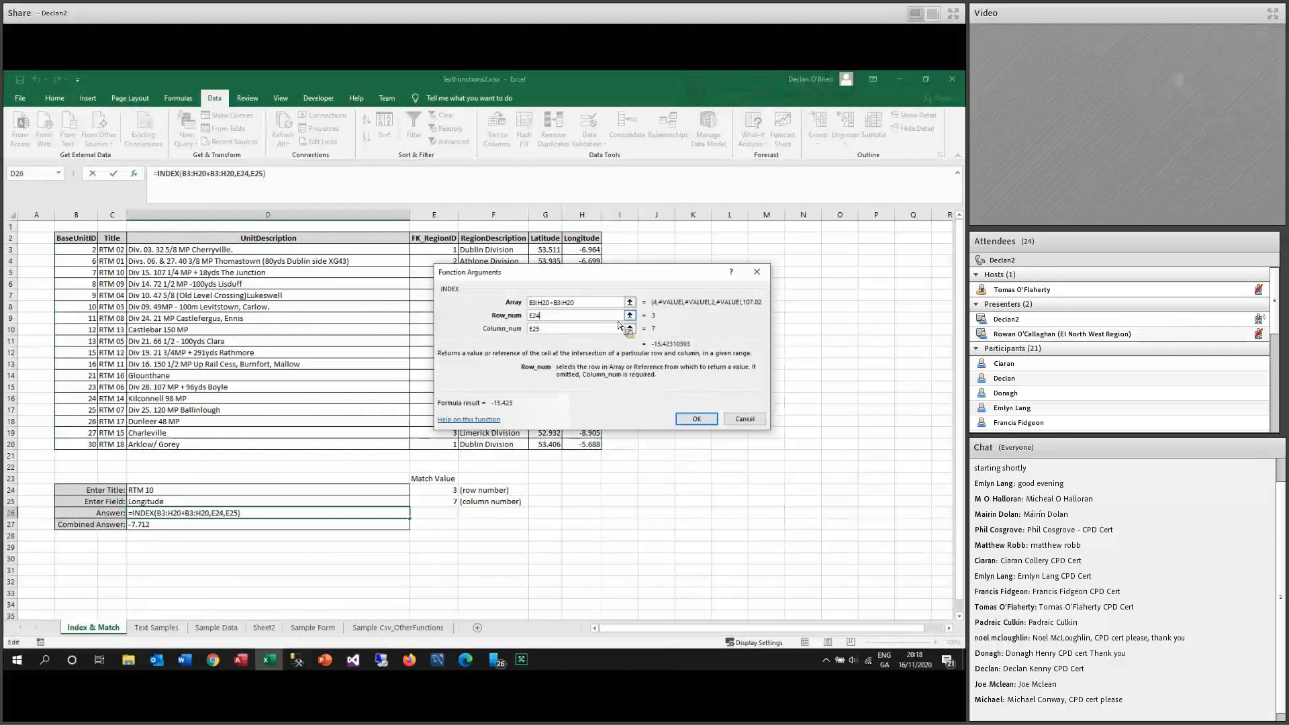
pyautogui.write('+')
pyautogui.click(442, 507)
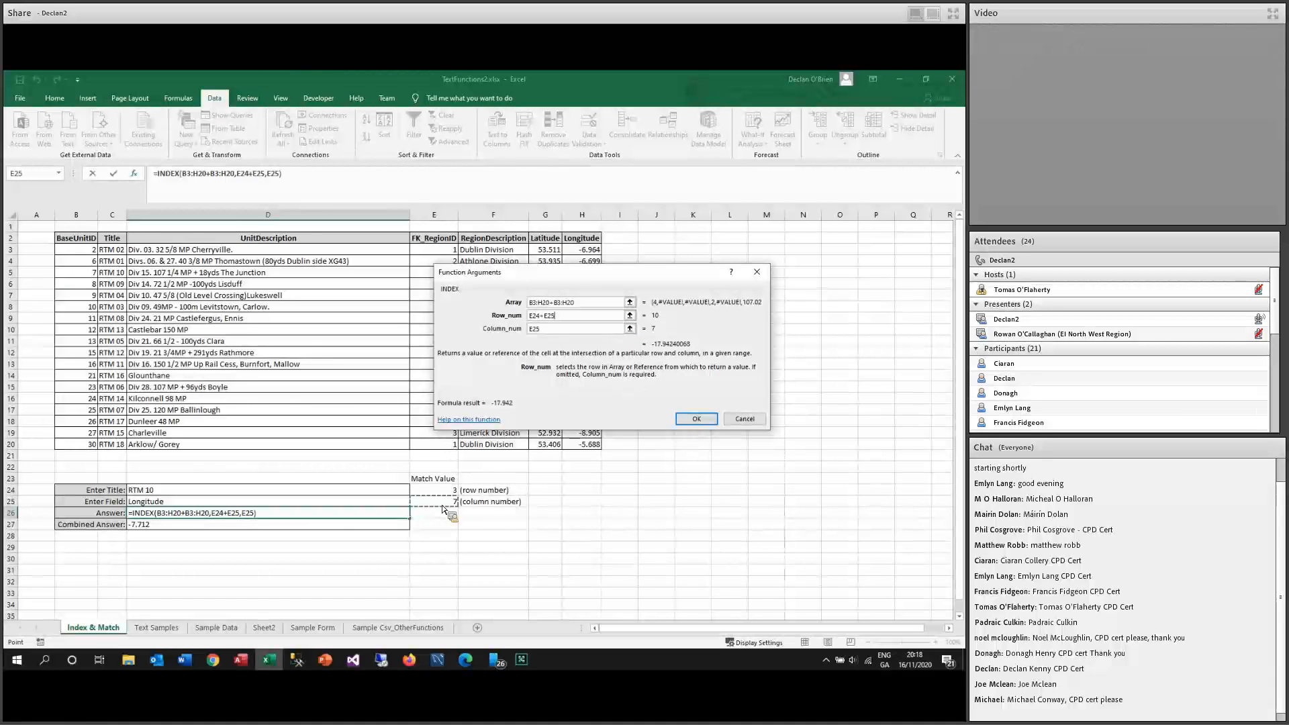
pyautogui.press('BackSpace')
pyautogui.press('BackSpace')
pyautogui.press('BackSpace')
pyautogui.press('BackSpace')
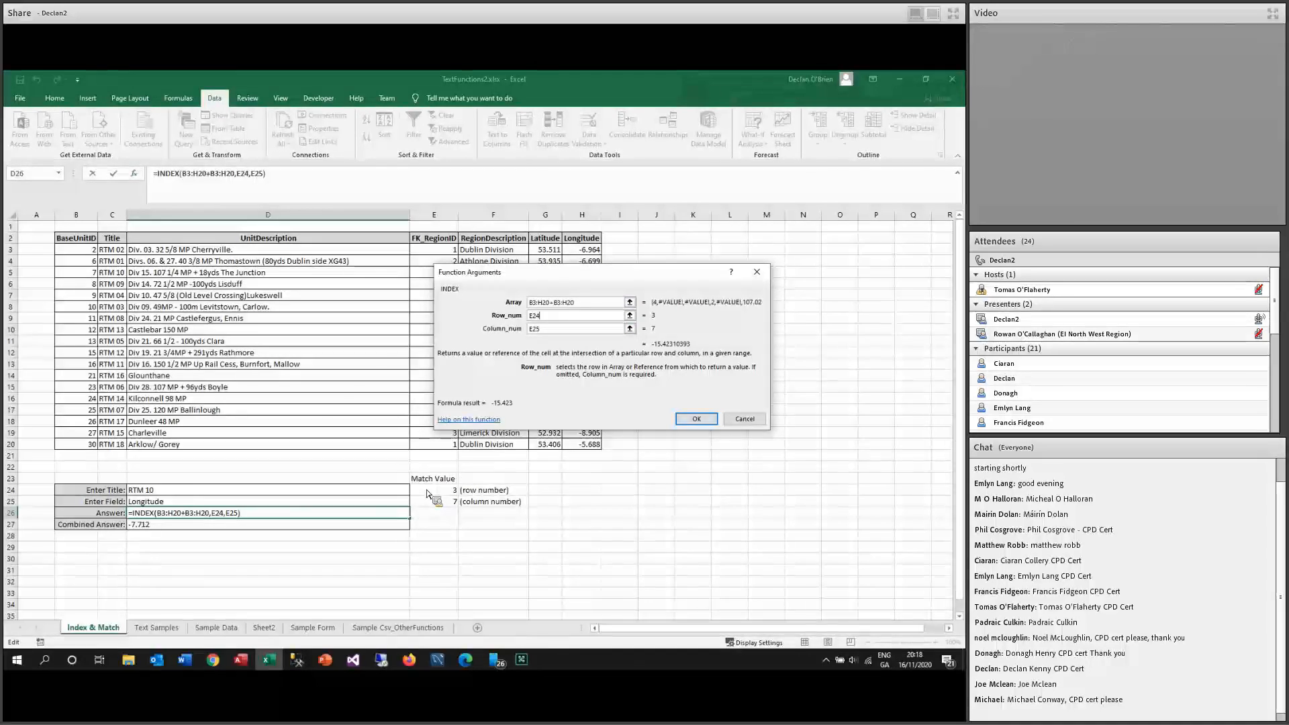
pyautogui.press('Tab')
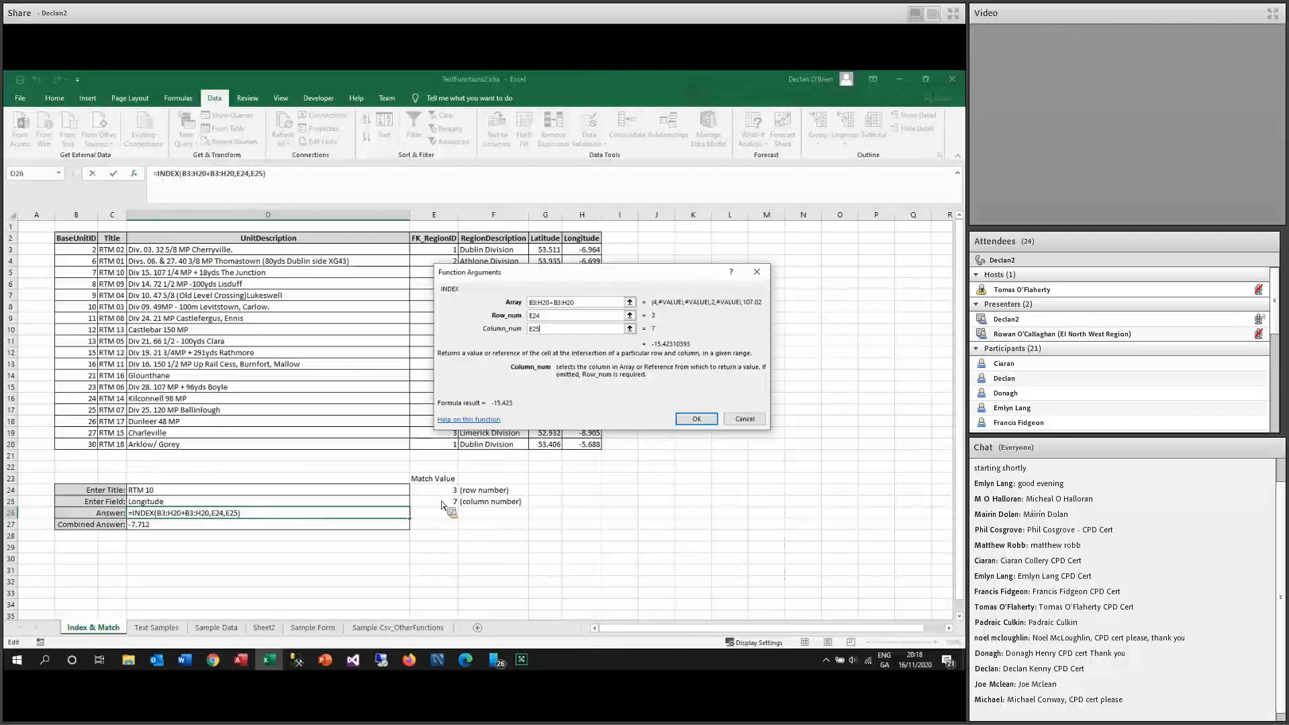
pyautogui.click(681, 418)
pyautogui.click(200, 541)
pyautogui.click(160, 518)
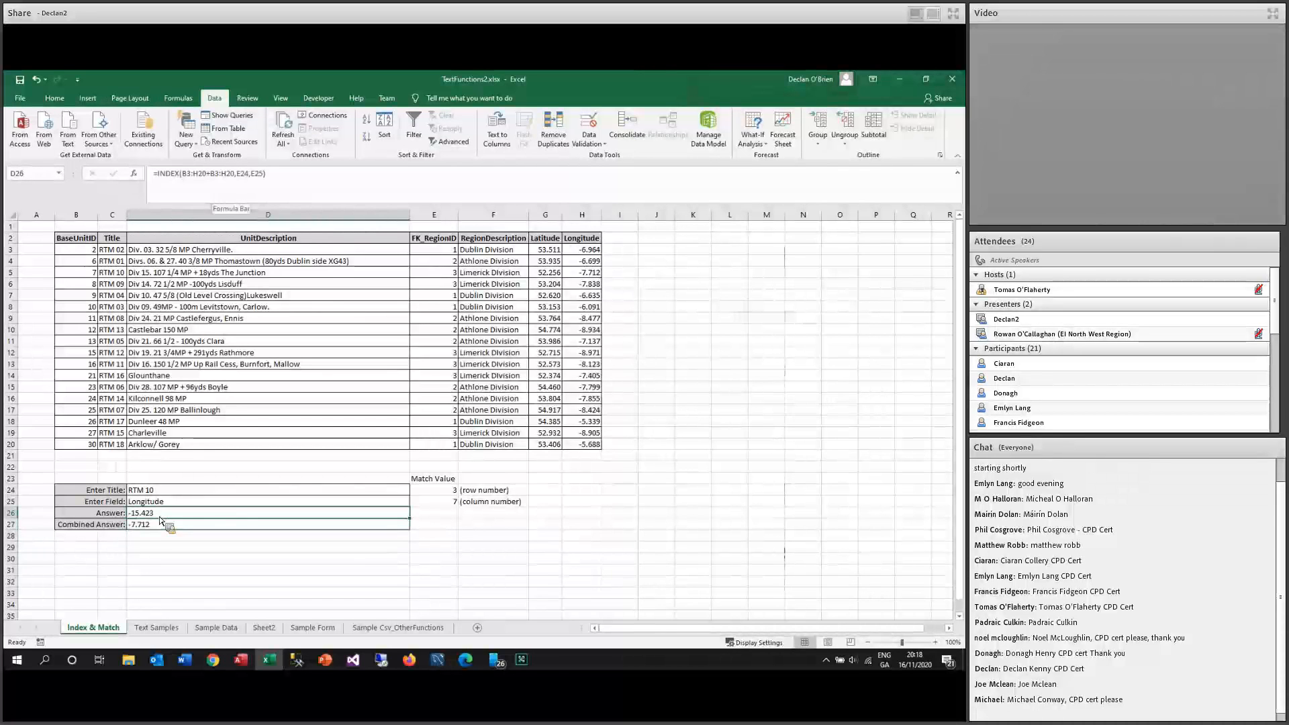
pyautogui.click(232, 174)
pyautogui.press('BackSpace')
pyautogui.press('BackSpace')
pyautogui.press('BackSpace')
pyautogui.press('BackSpace')
pyautogui.press('BackSpace')
pyautogui.press('BackSpace')
pyautogui.press('BackSpace')
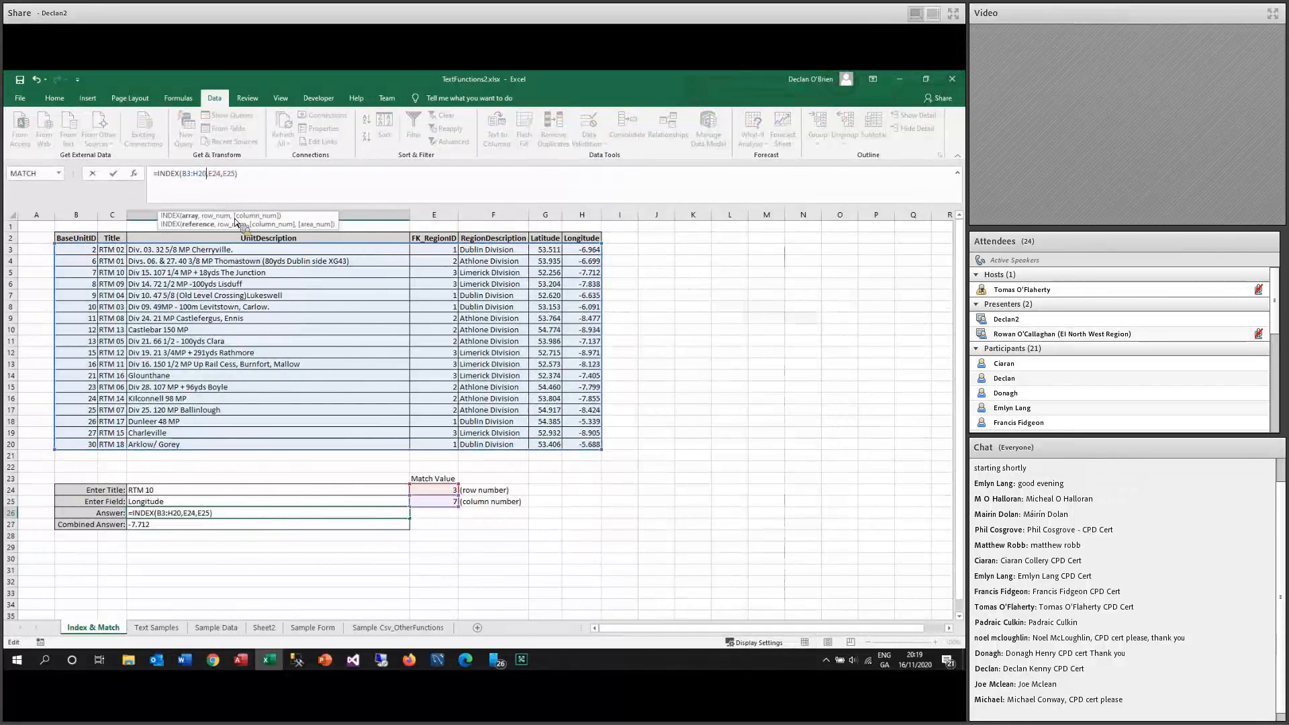
pyautogui.press('Return')
pyautogui.click(326, 513)
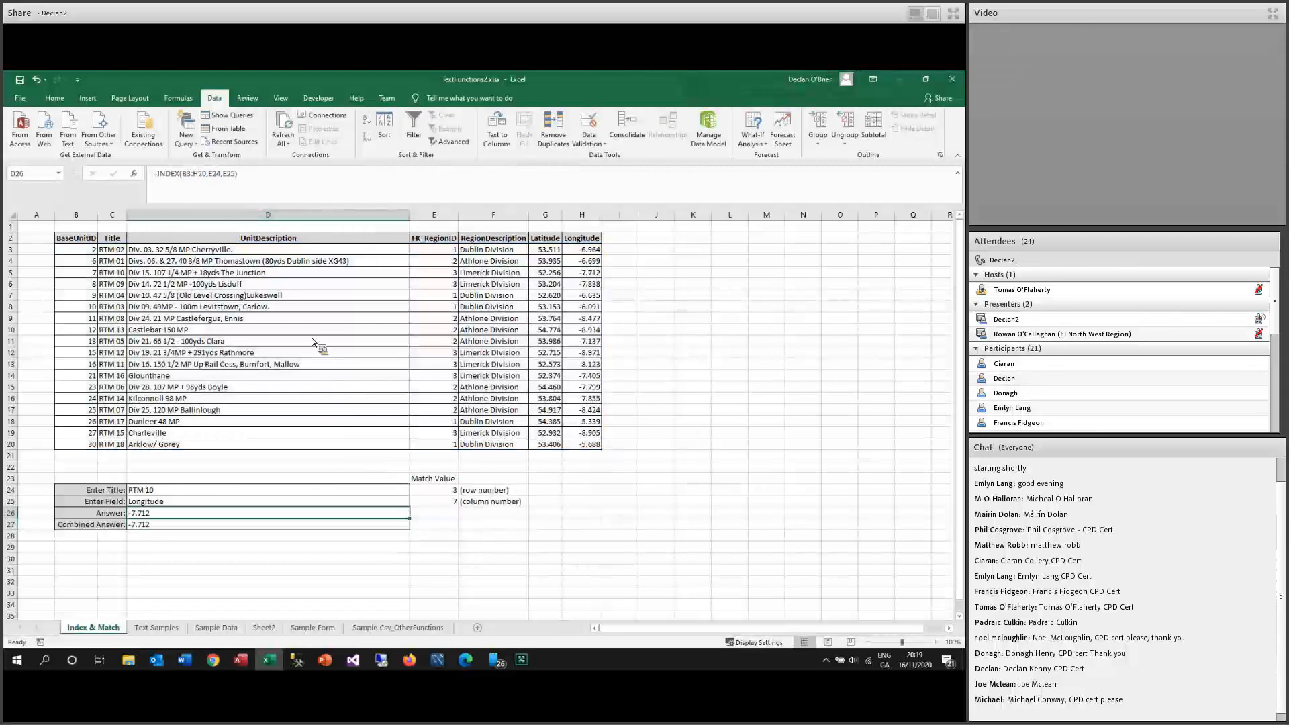
pyautogui.click(200, 176)
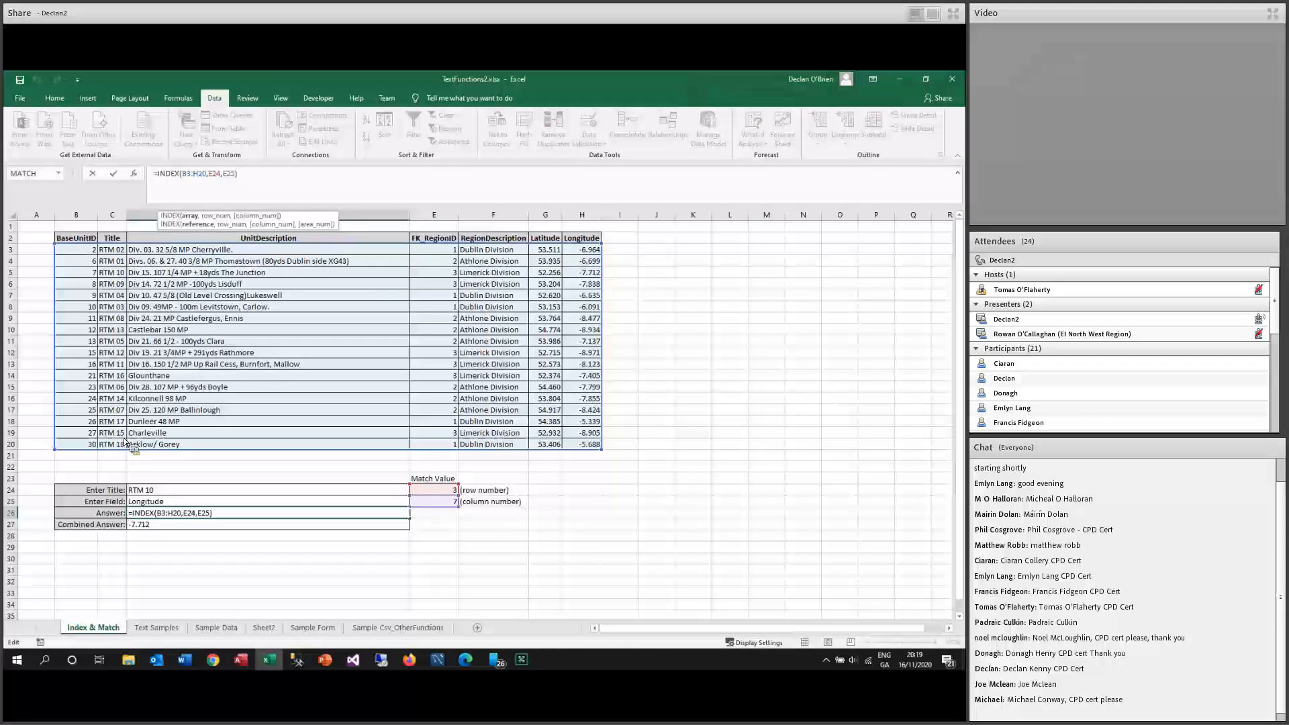
pyautogui.click(217, 176)
pyautogui.click(227, 175)
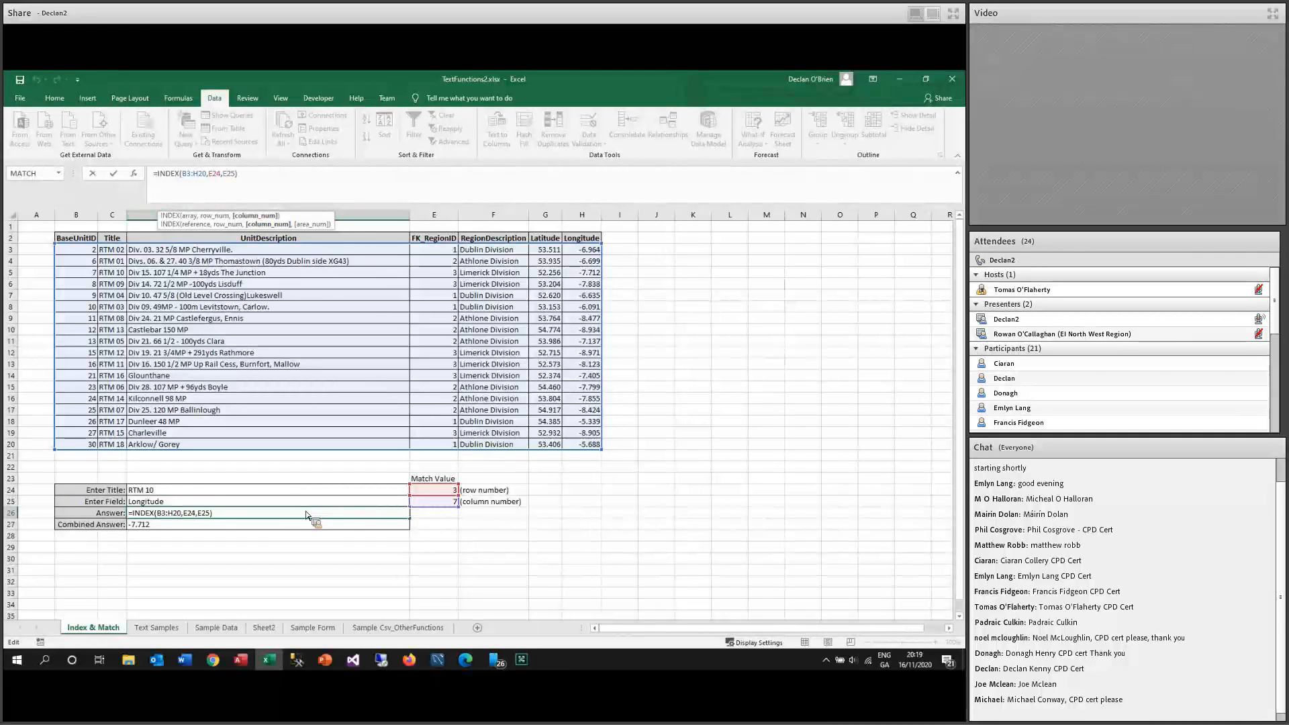
pyautogui.hotkey('ctrl', 'Return')
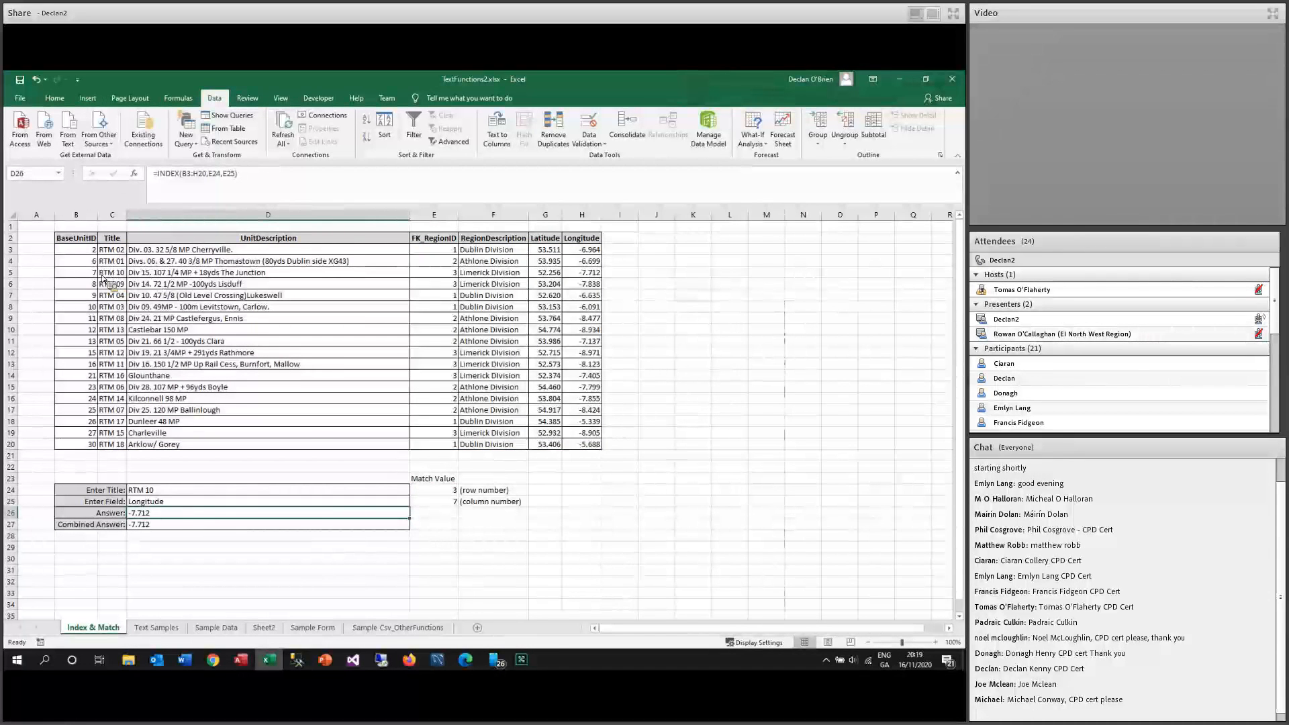
pyautogui.moveTo(76, 272); pyautogui.dragTo(582, 272)
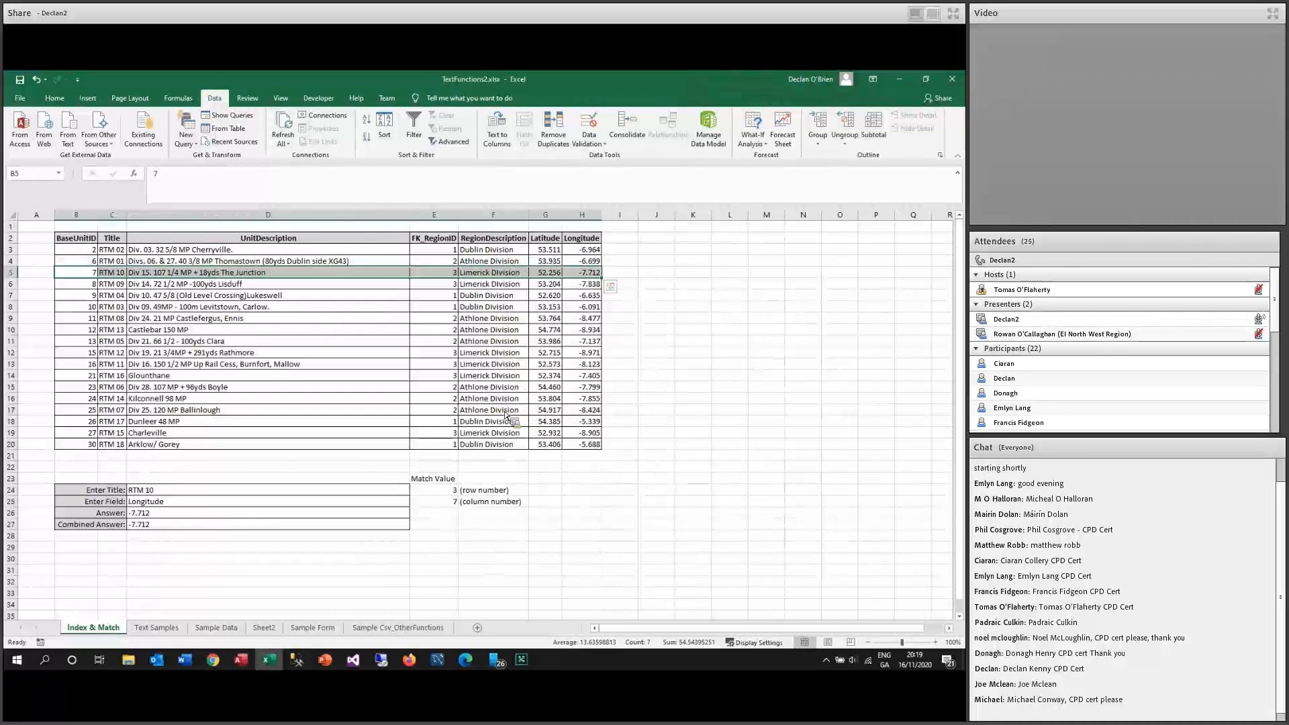
pyautogui.click(168, 516)
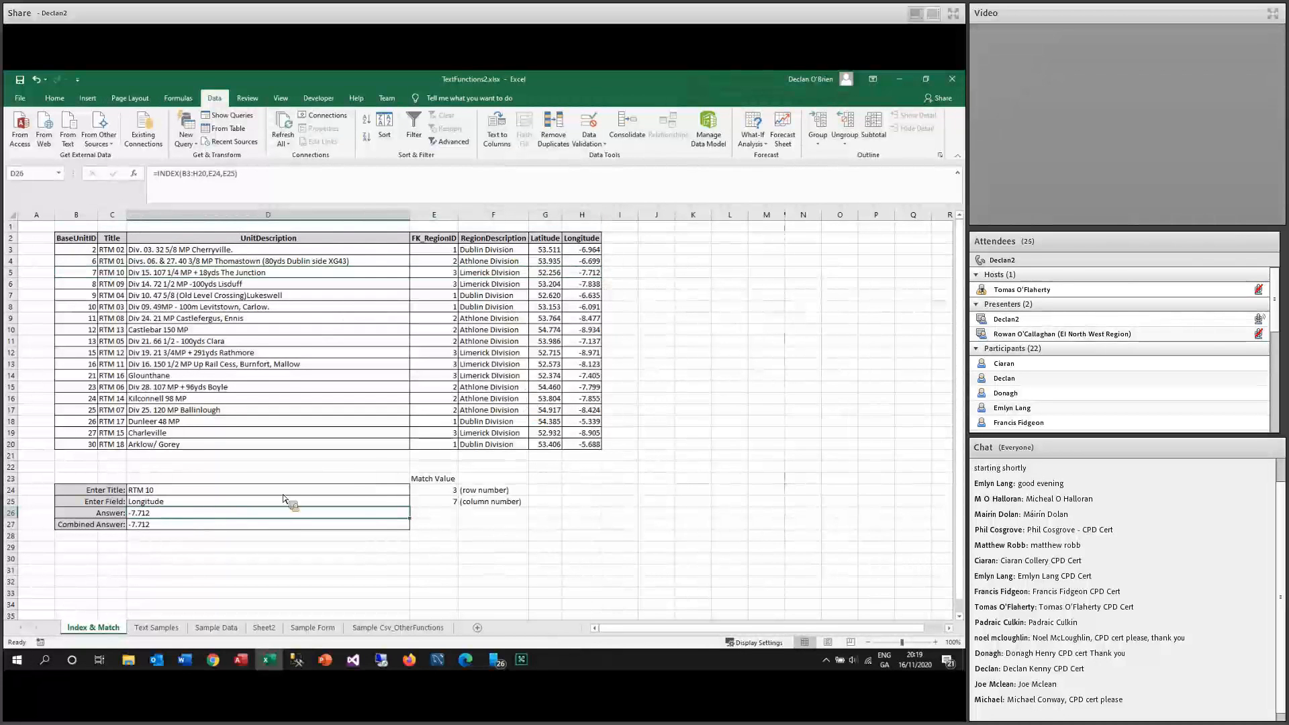
# Review the Combined Answer and Answer formulas, leaving Answer unchanged.
pyautogui.click(166, 527)
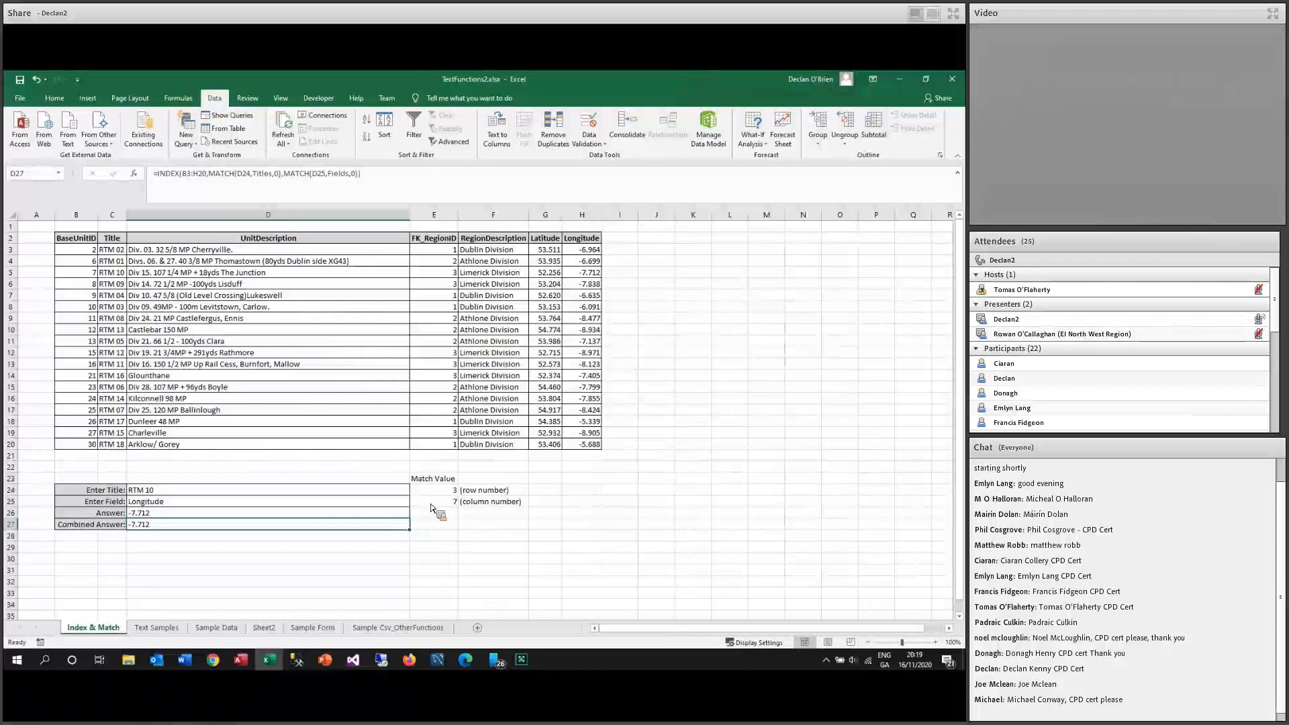
pyautogui.press('Up')
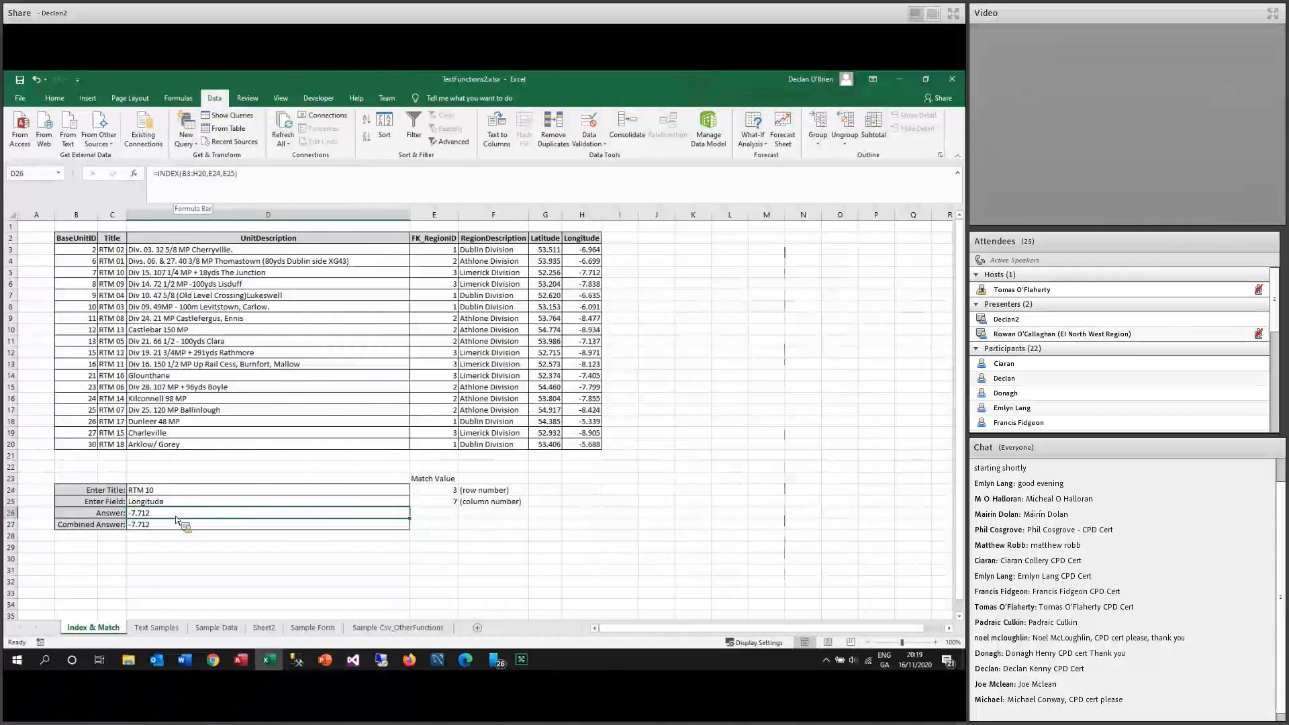
pyautogui.click(185, 174)
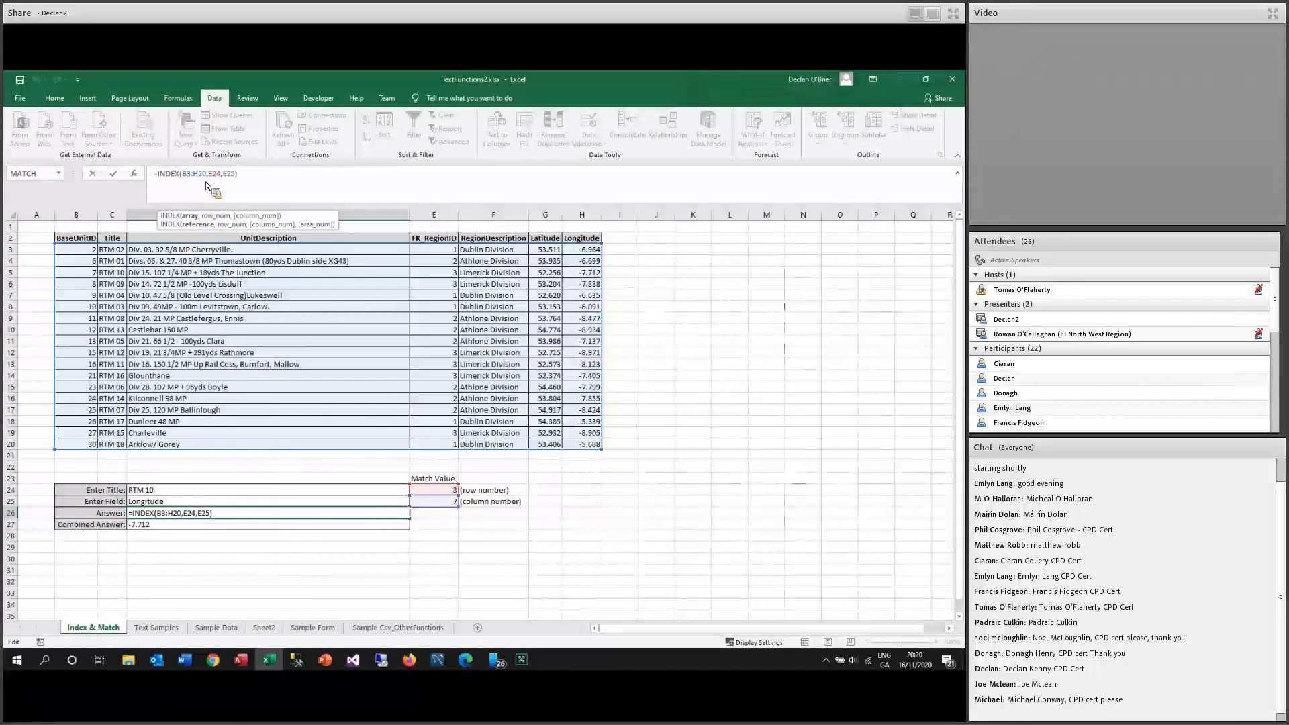
pyautogui.press('Return')
# Make D27 =INDEX(B3:H20,MATCH(D24,Titles,0),MATCH(D25,Fields,0)), then compare with the E24/E25 MATCH formulas.
pyautogui.click(176, 191)
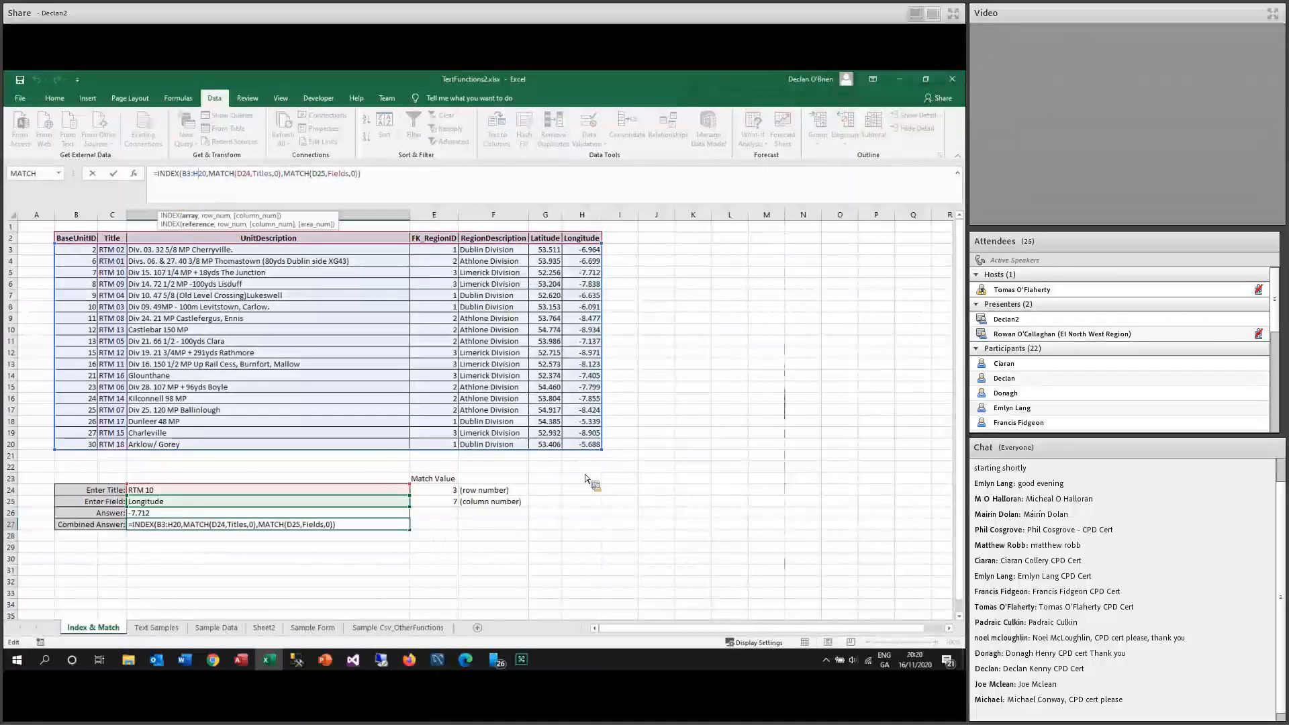
pyautogui.click(230, 175)
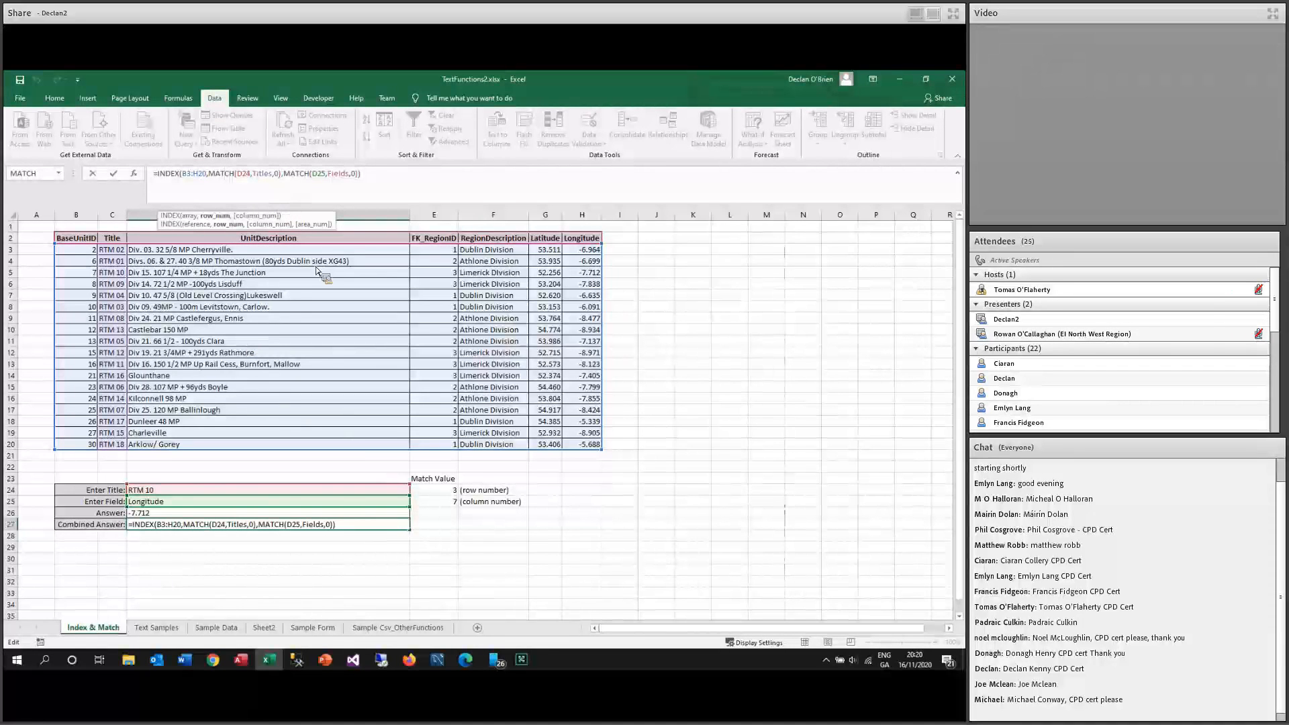
pyautogui.click(284, 182)
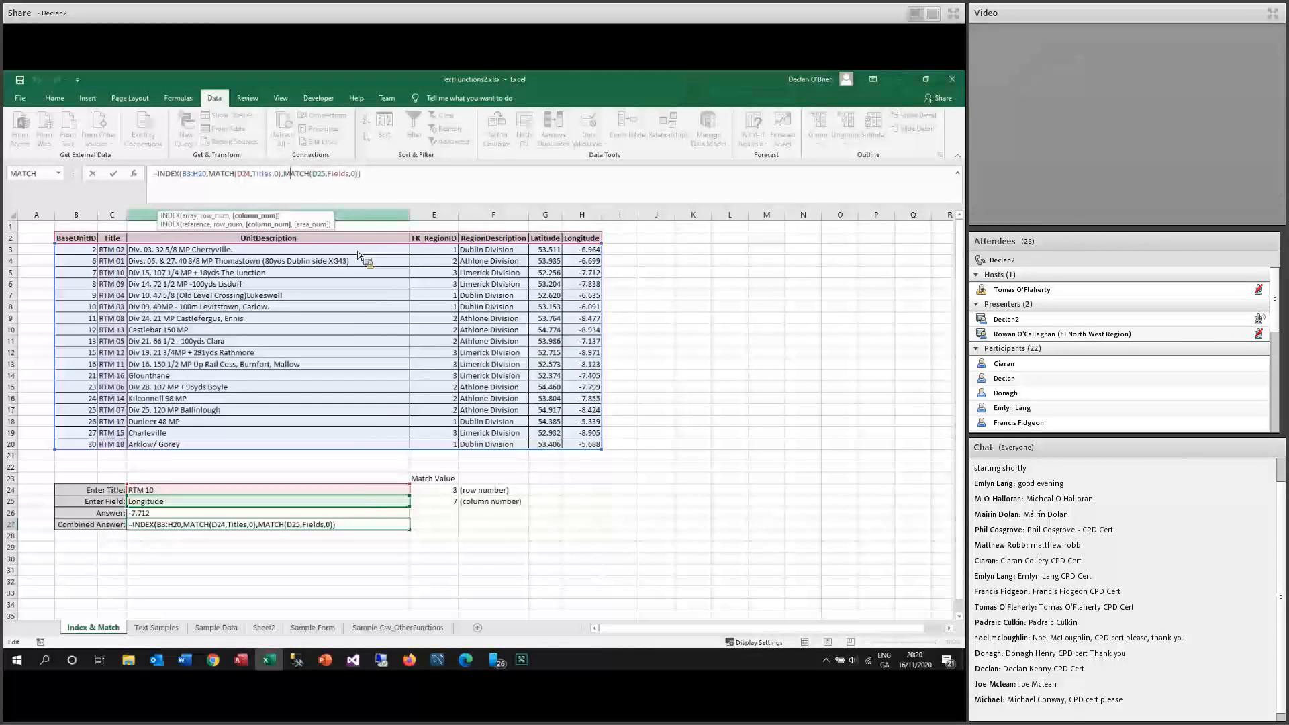
pyautogui.click(373, 183)
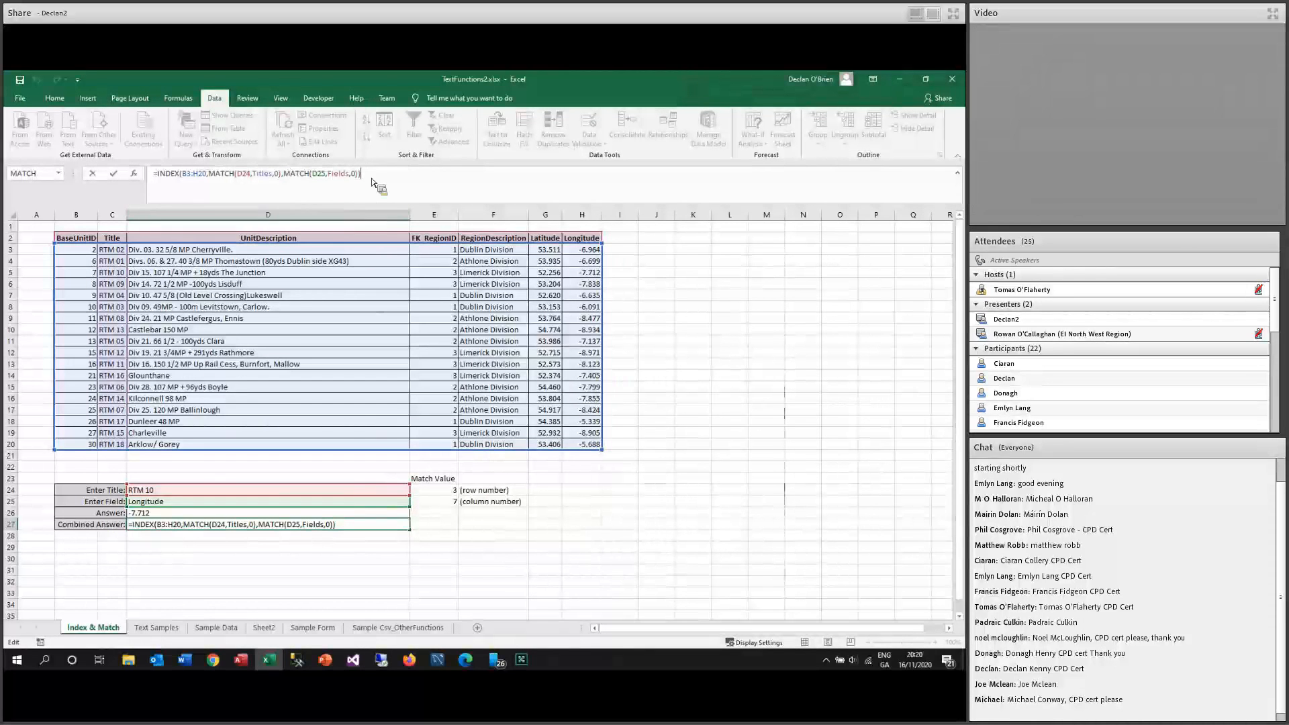
pyautogui.press('Return')
pyautogui.click(440, 496)
pyautogui.click(443, 502)
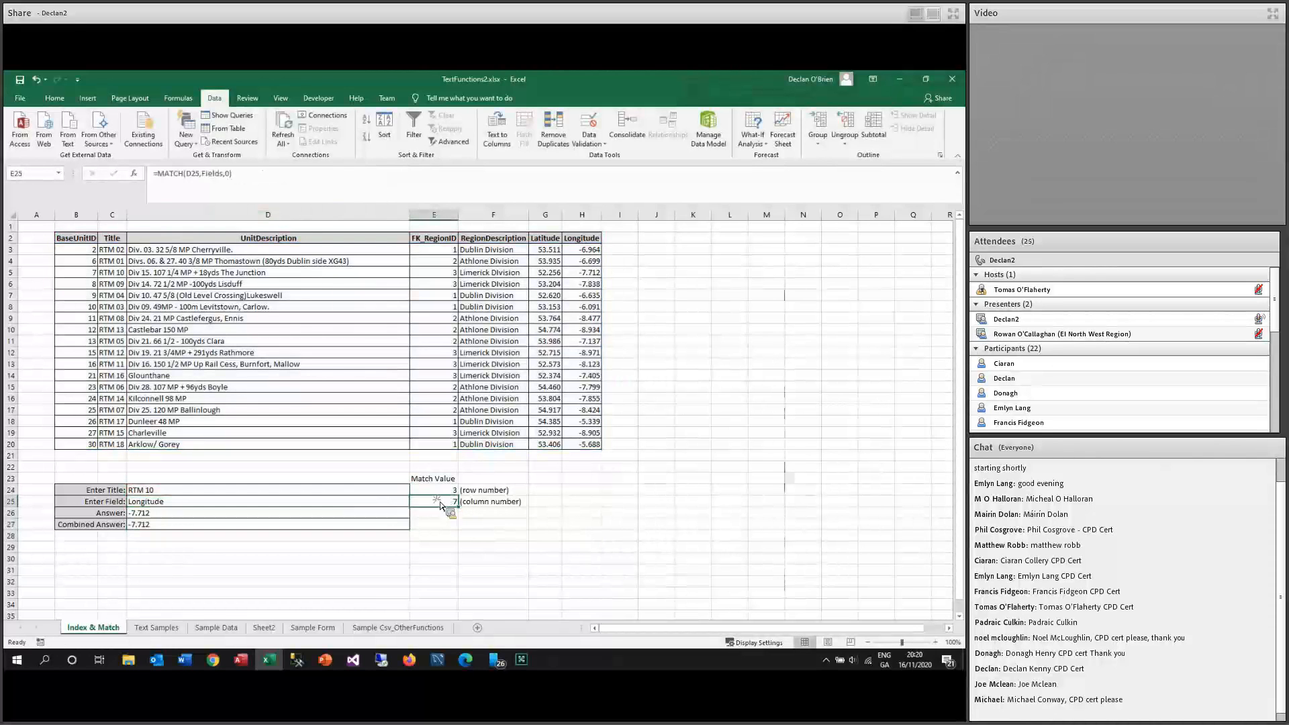
pyautogui.click(188, 527)
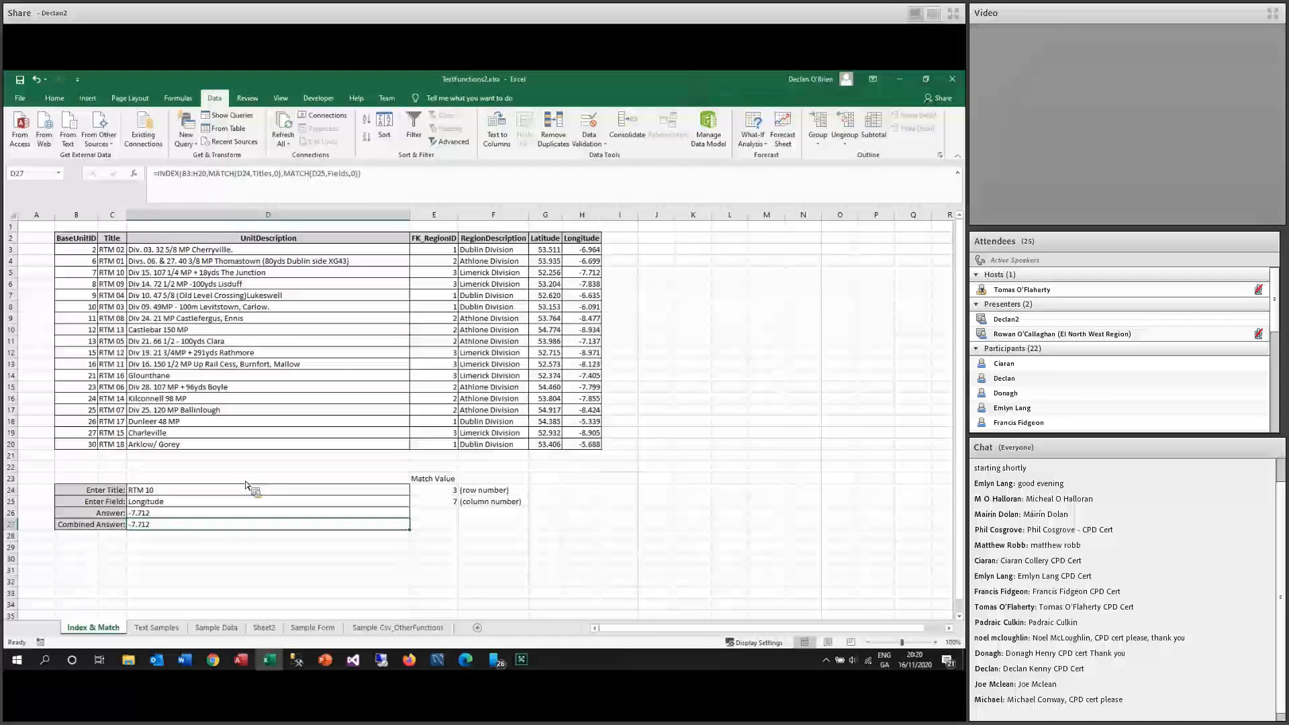
pyautogui.click(430, 490)
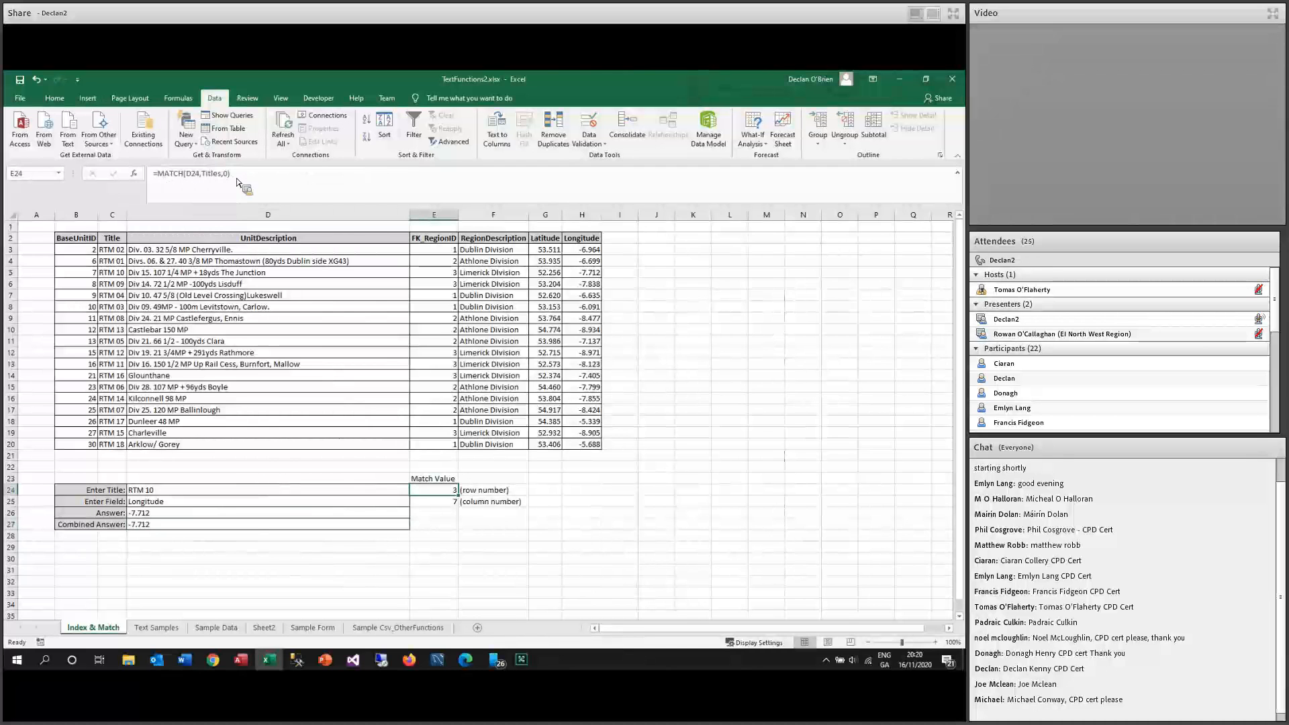
pyautogui.click(240, 530)
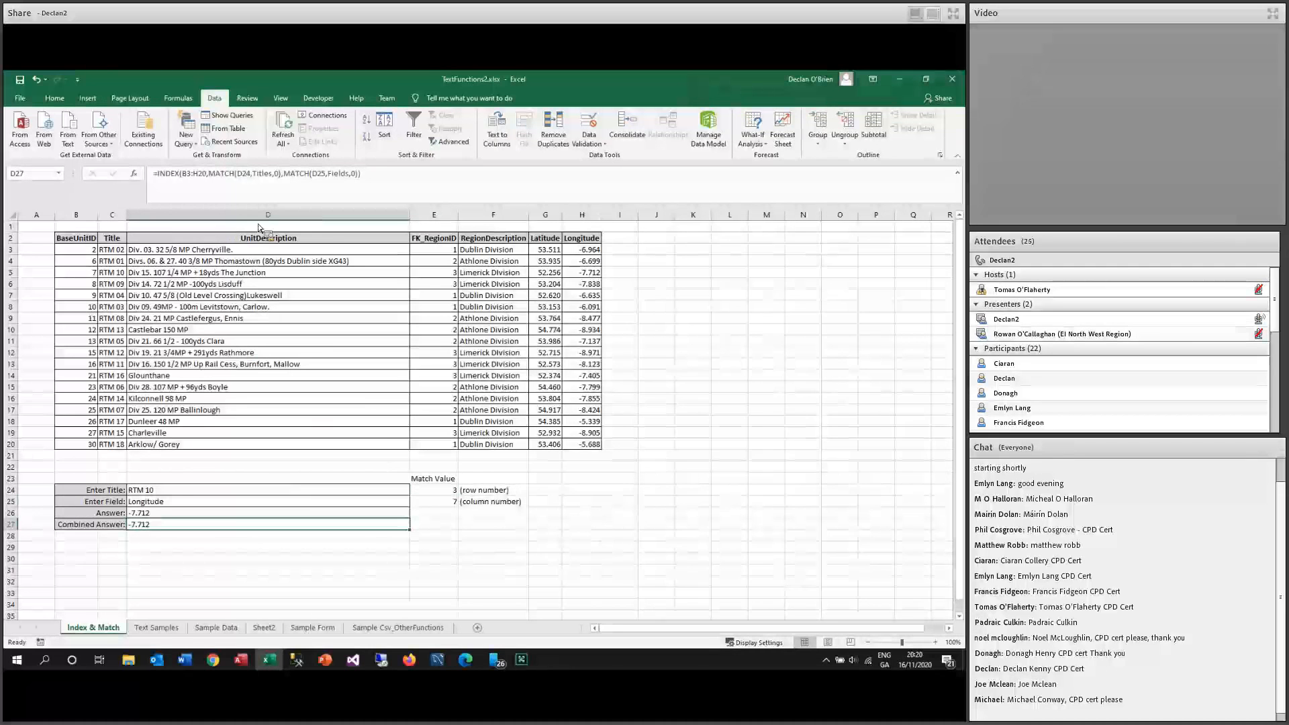
pyautogui.click(245, 176)
pyautogui.press('Escape')
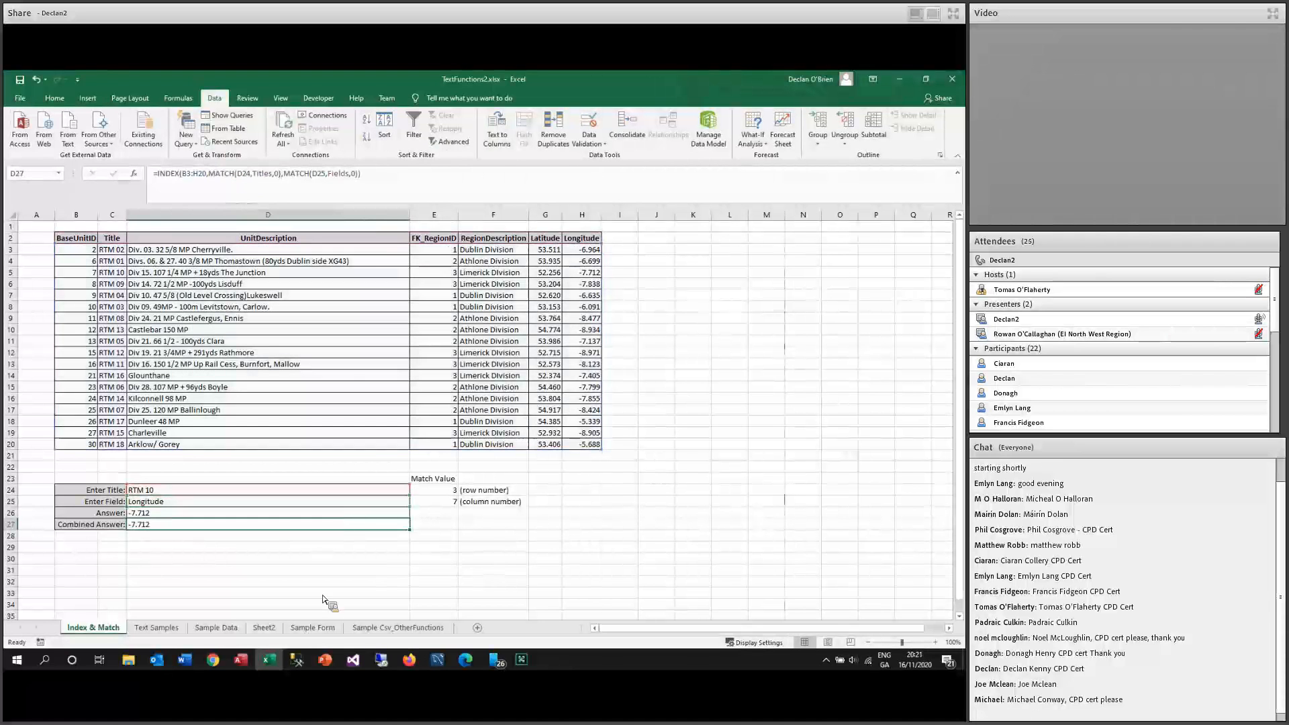
pyautogui.click(433, 502)
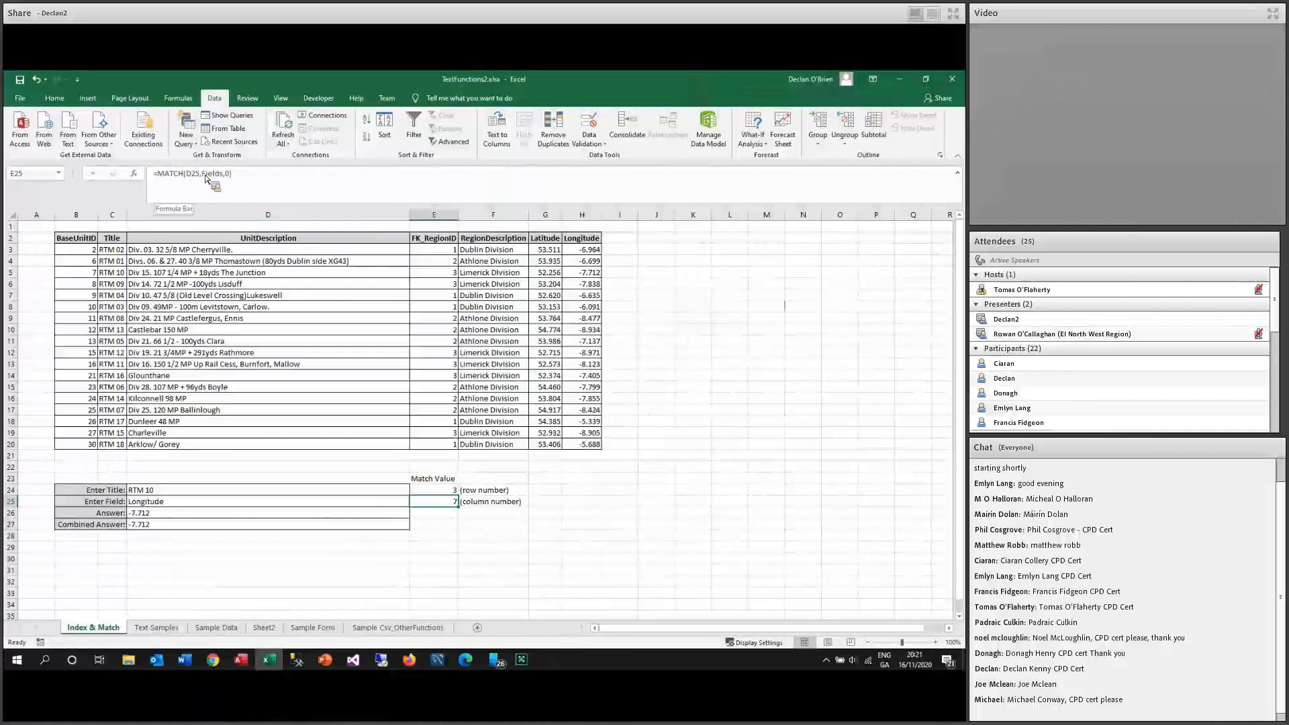
pyautogui.click(376, 525)
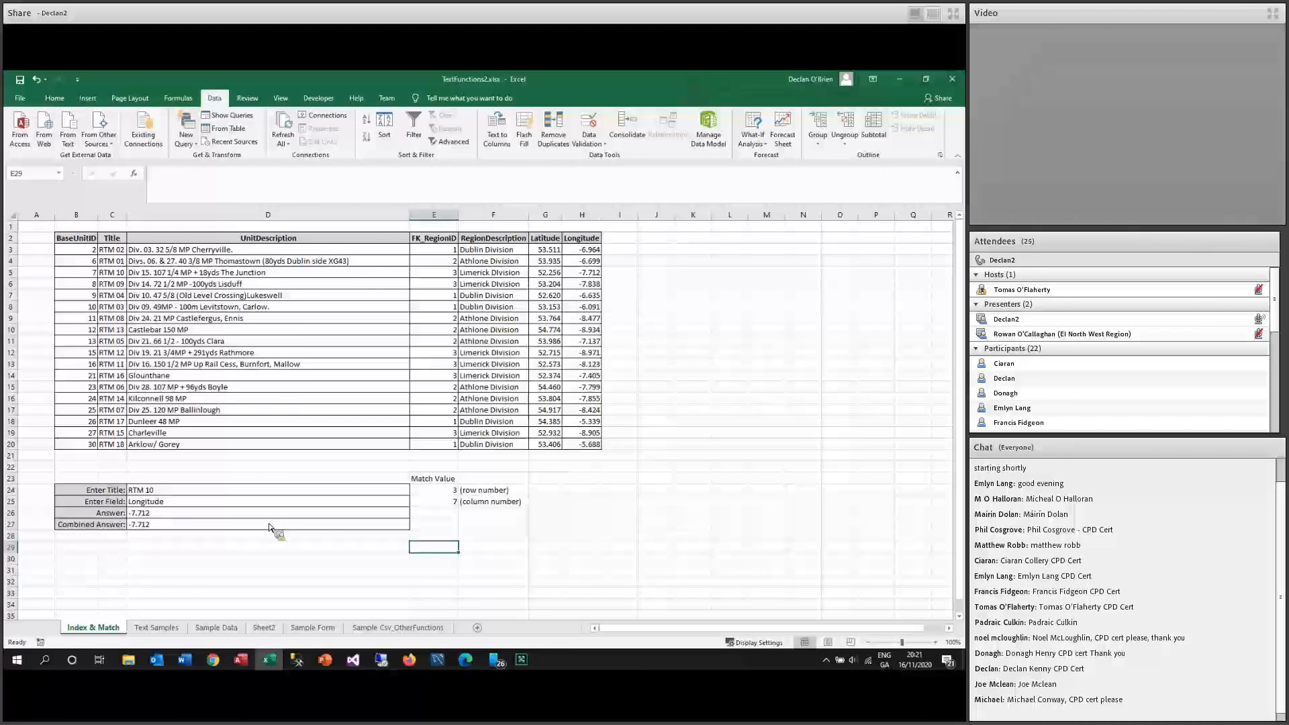
pyautogui.moveTo(284, 174); pyautogui.dragTo(361, 178)
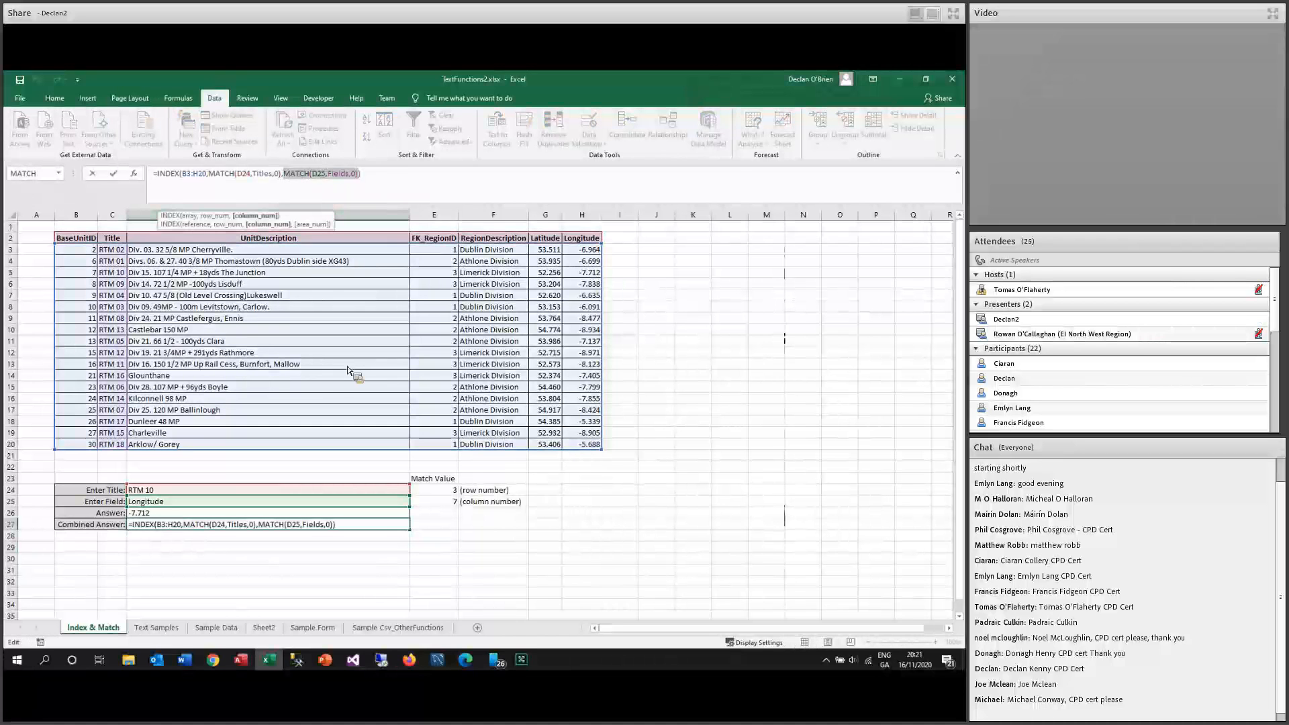
pyautogui.press('Escape')
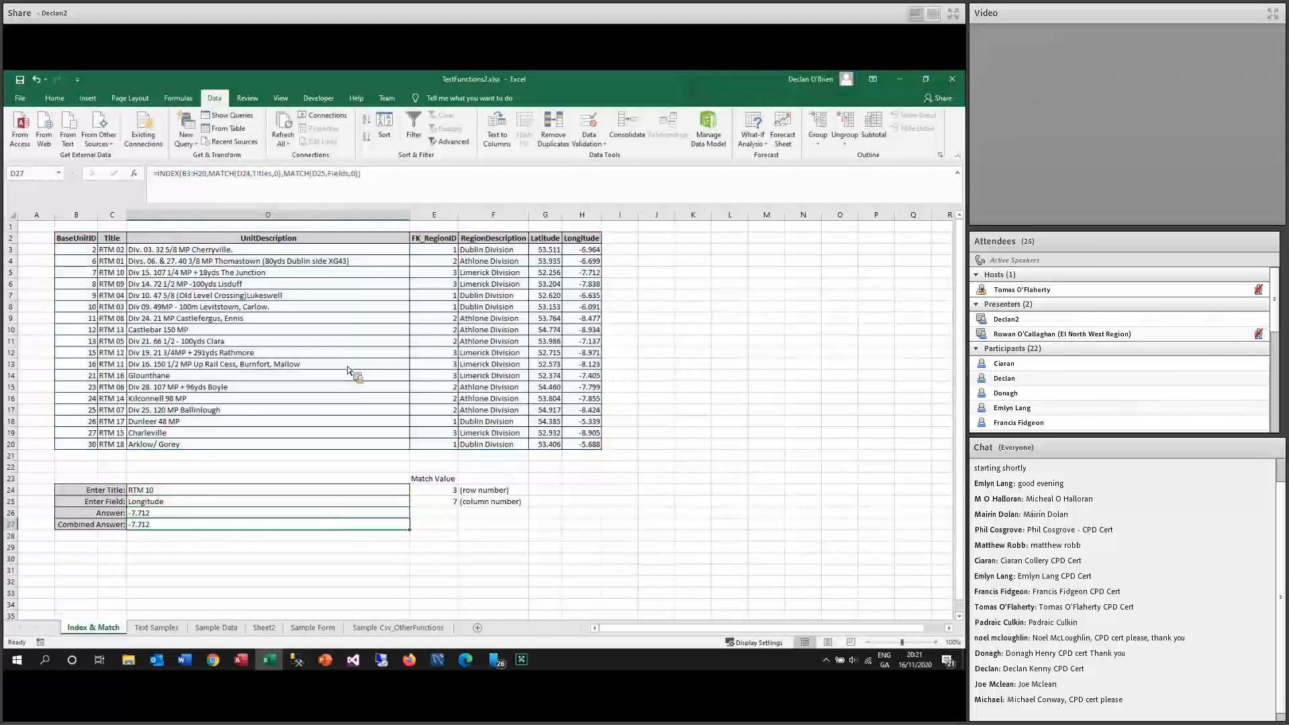
pyautogui.press('Down')
pyautogui.press('Down')
pyautogui.press('Up')
pyautogui.press('Up')
pyautogui.press('Up')
pyautogui.press('Up')
pyautogui.press('Up')
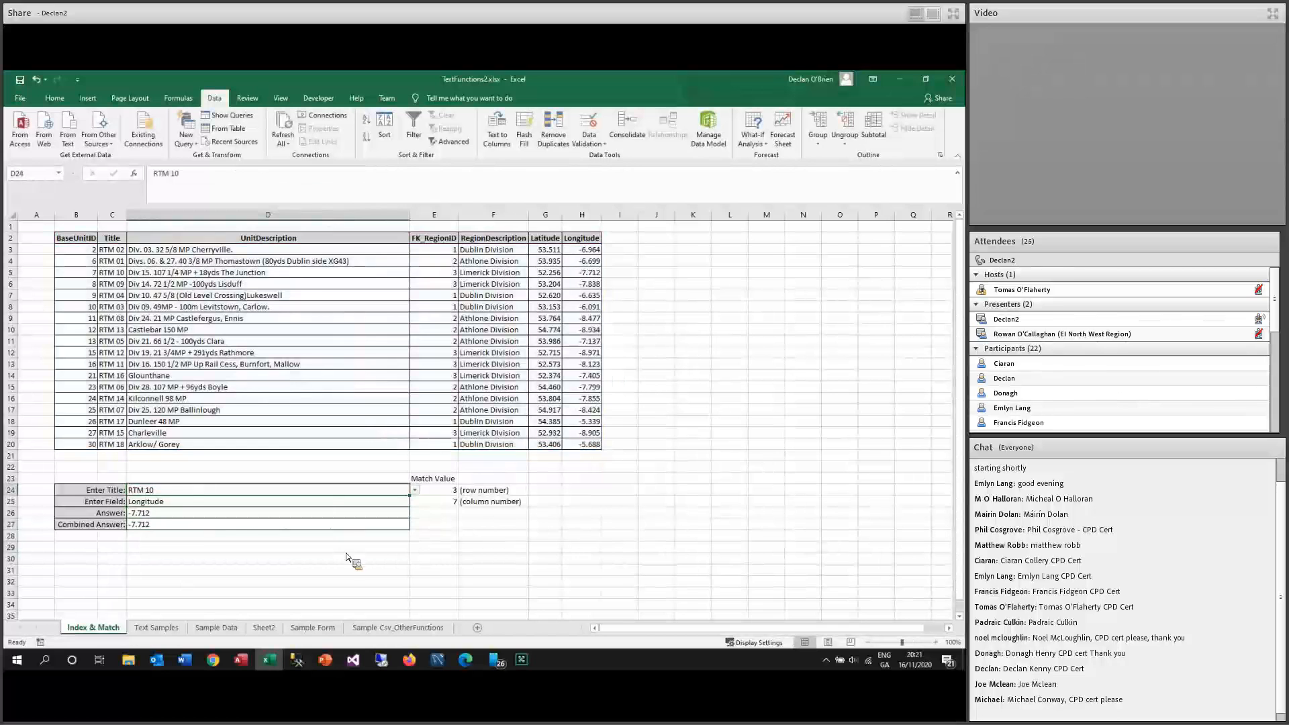
# Choose RTM 16 as the title and Latitude as the field, giving 52.374.
pyautogui.click(415, 490)
pyautogui.scroll(-2, 230, 532)
pyautogui.click(178, 537)
pyautogui.click(406, 504)
pyautogui.click(414, 501)
pyautogui.click(142, 548)
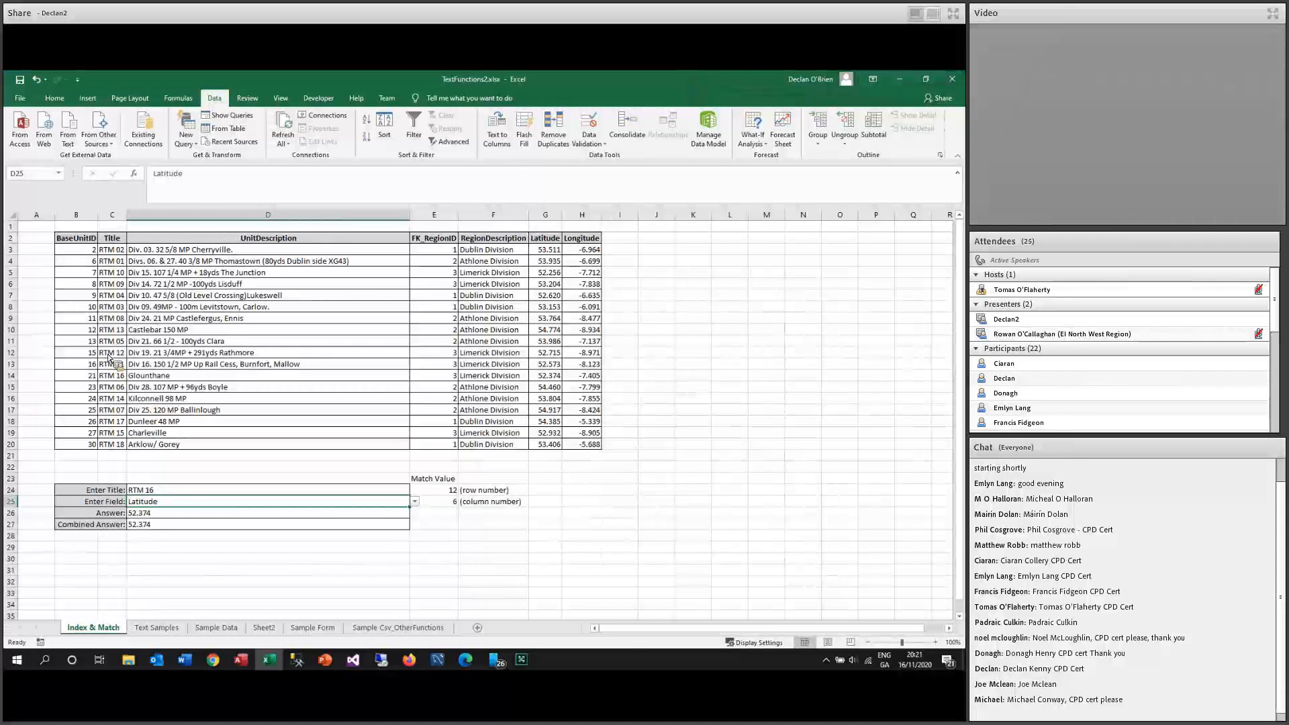
# Verify the result against the RTM 16 row, then return to the PowerPoint slide show.
pyautogui.moveTo(87, 375); pyautogui.dragTo(581, 376)
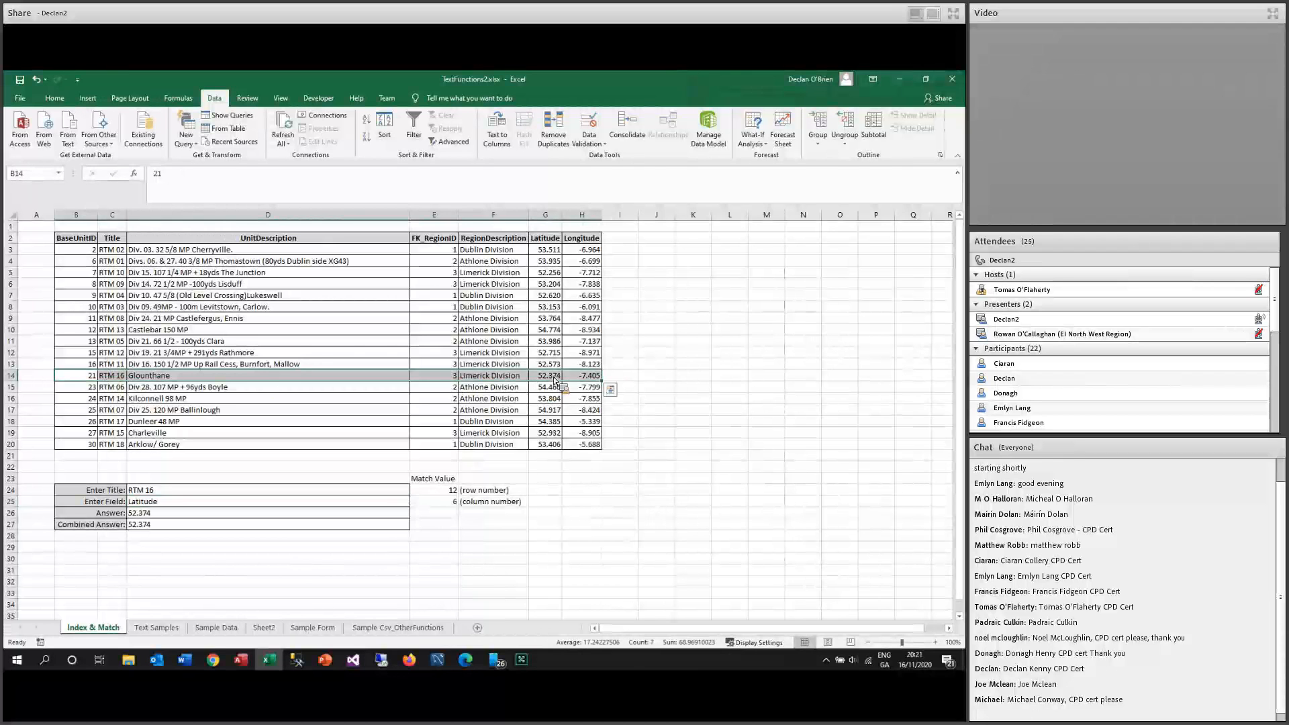
pyautogui.click(313, 549)
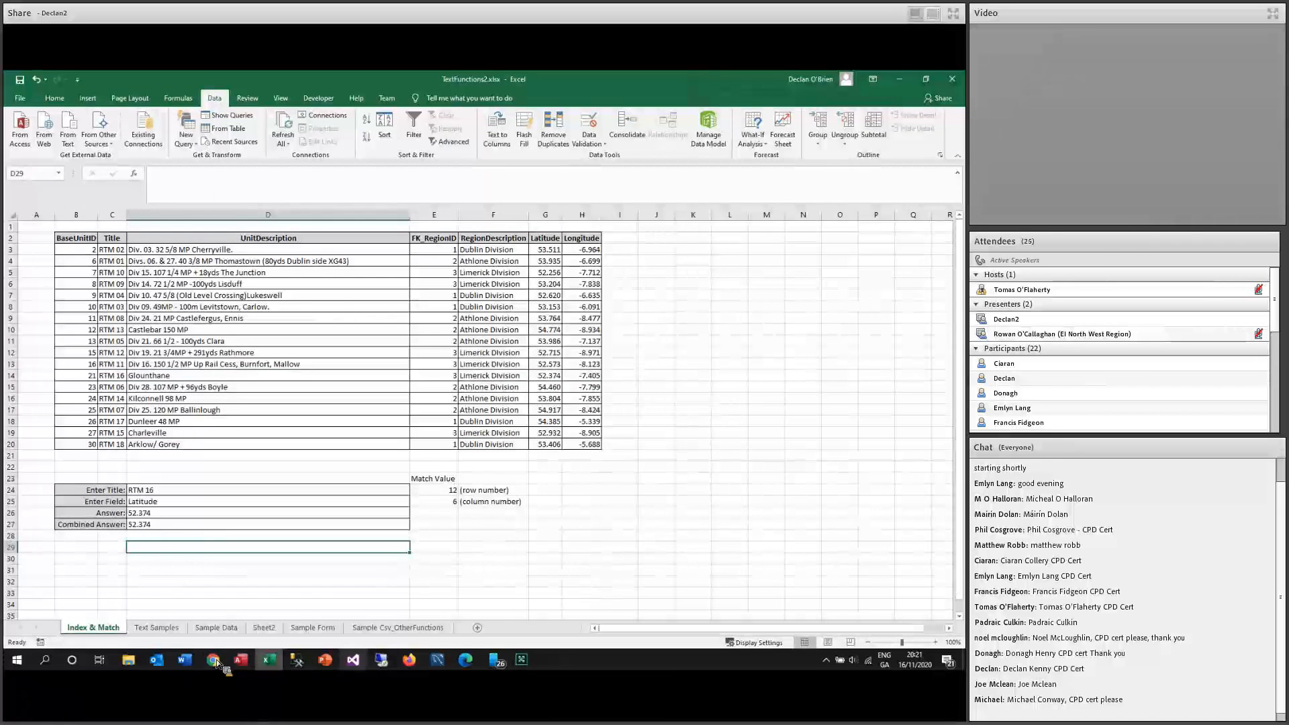
pyautogui.click(325, 660)
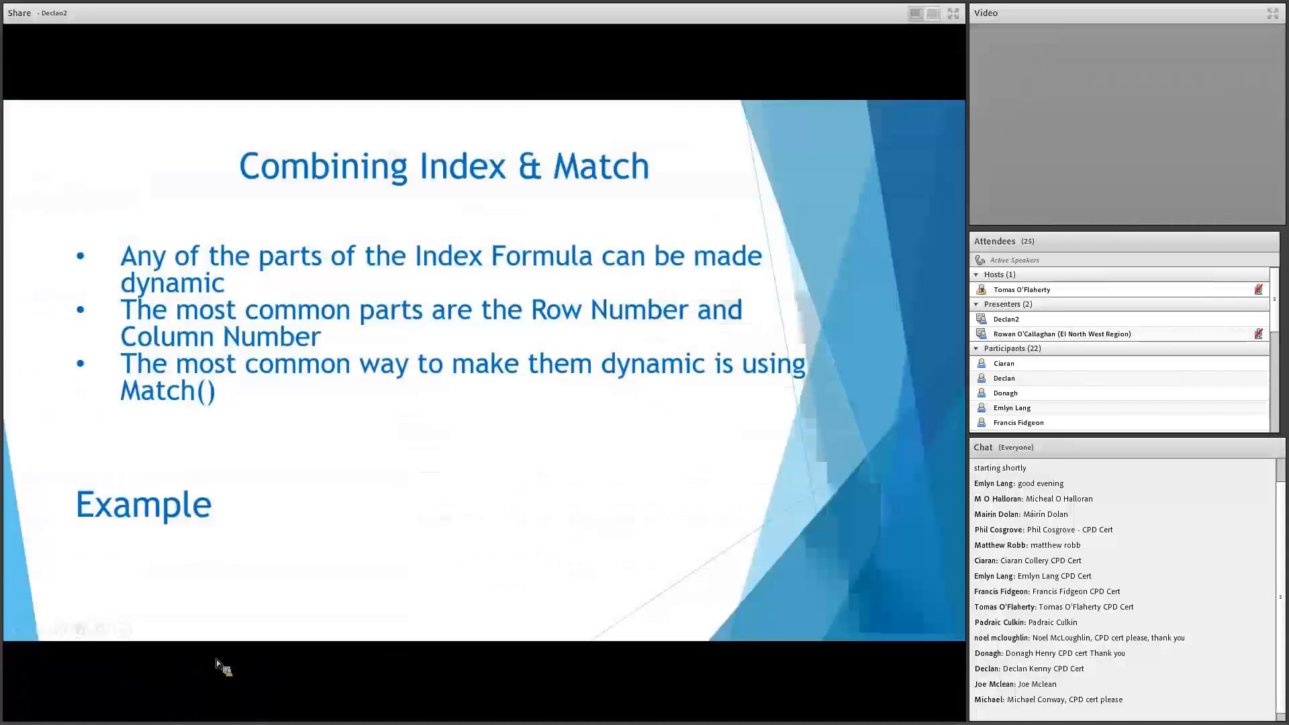
# Advance one slide, then step back through the slide's bullet animations with Previous.
pyautogui.click(329, 669)
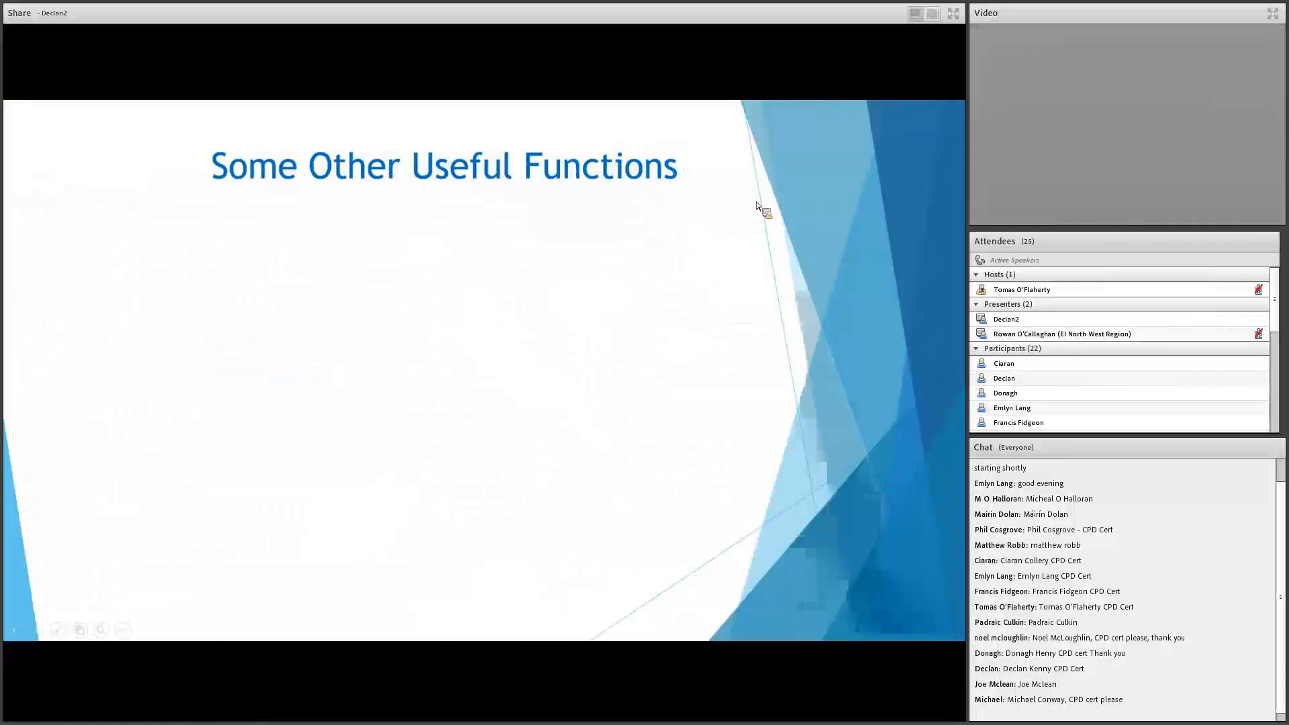
pyautogui.rightClick(691, 216)
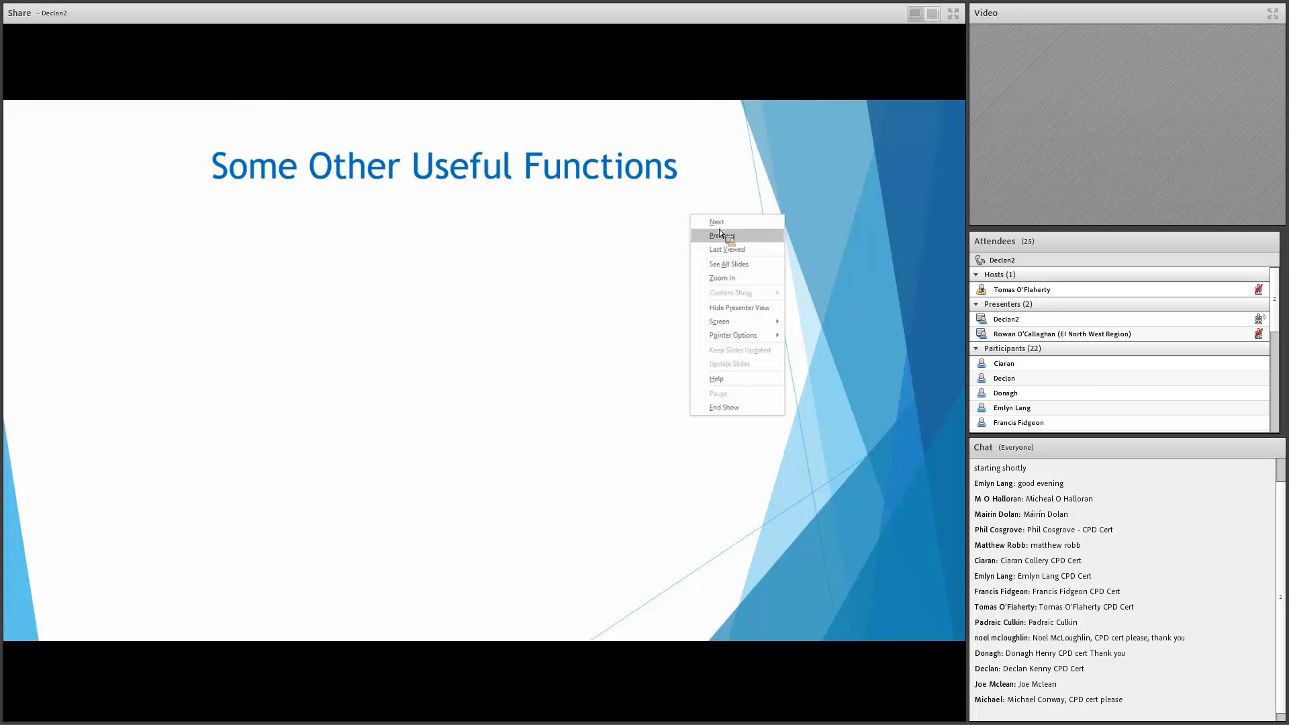
pyautogui.click(722, 236)
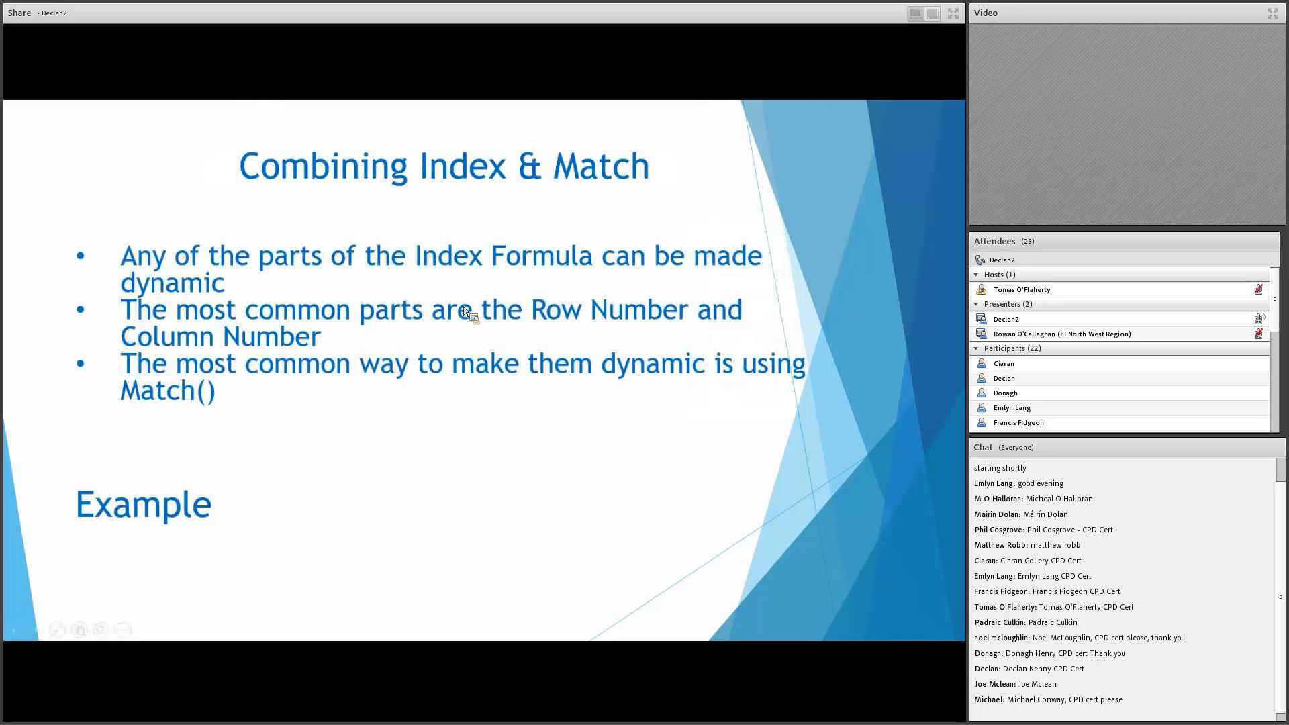
pyautogui.rightClick(505, 295)
pyautogui.click(536, 314)
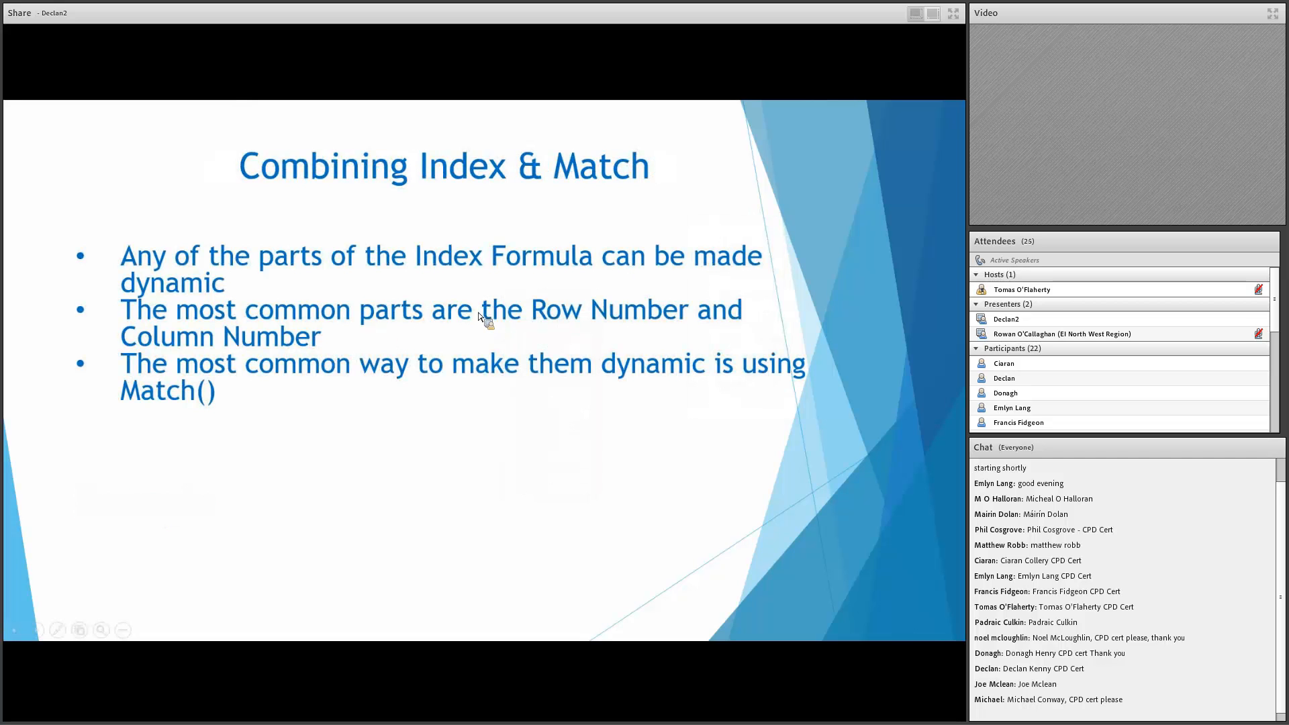
pyautogui.rightClick(477, 311)
pyautogui.click(507, 332)
# Return to the Index(LookupArray, rowNum, colNum) slide, then advance past Combining Index & Match.
pyautogui.rightClick(505, 333)
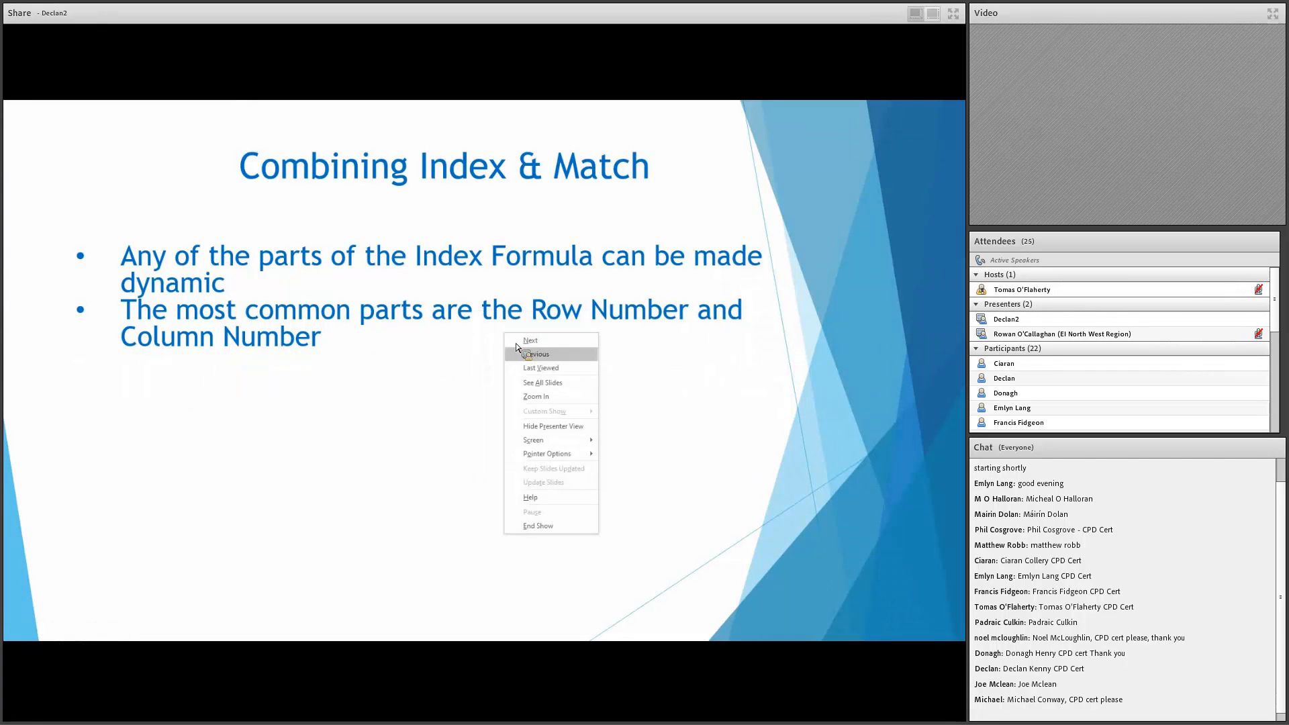
pyautogui.click(527, 353)
pyautogui.rightClick(526, 348)
pyautogui.click(539, 368)
pyautogui.rightClick(531, 340)
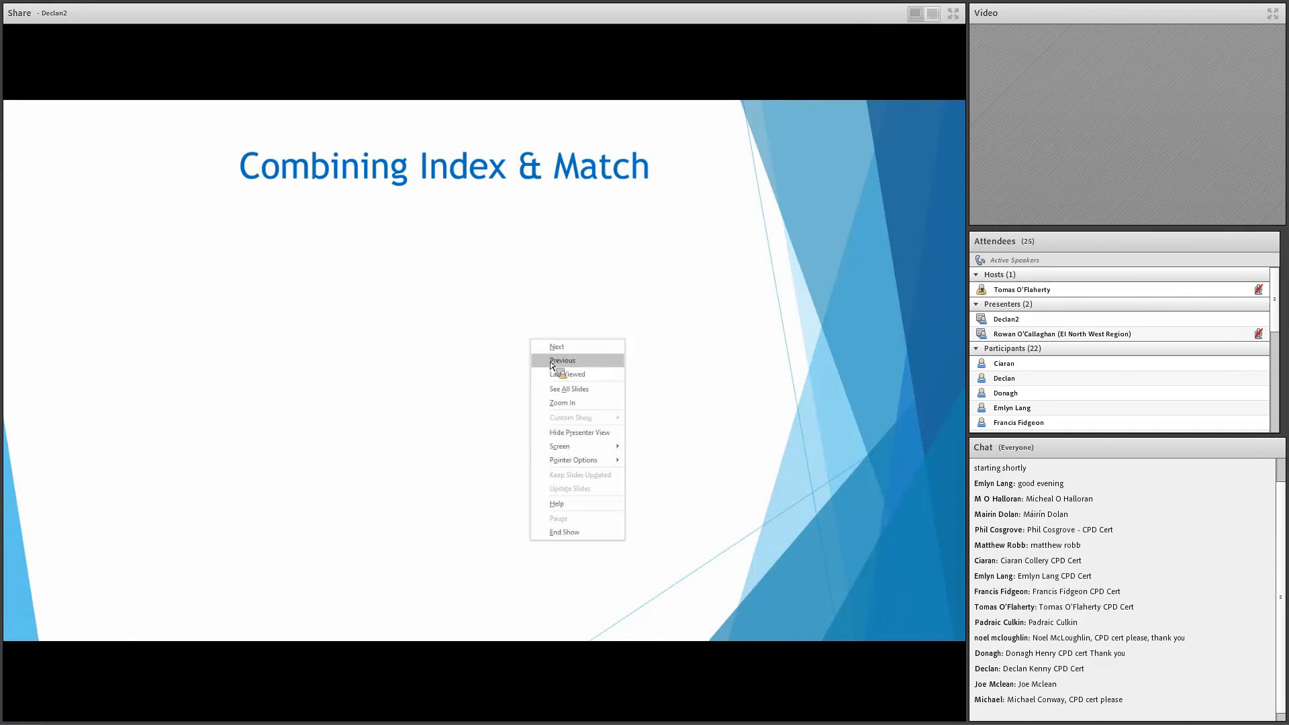
pyautogui.click(551, 362)
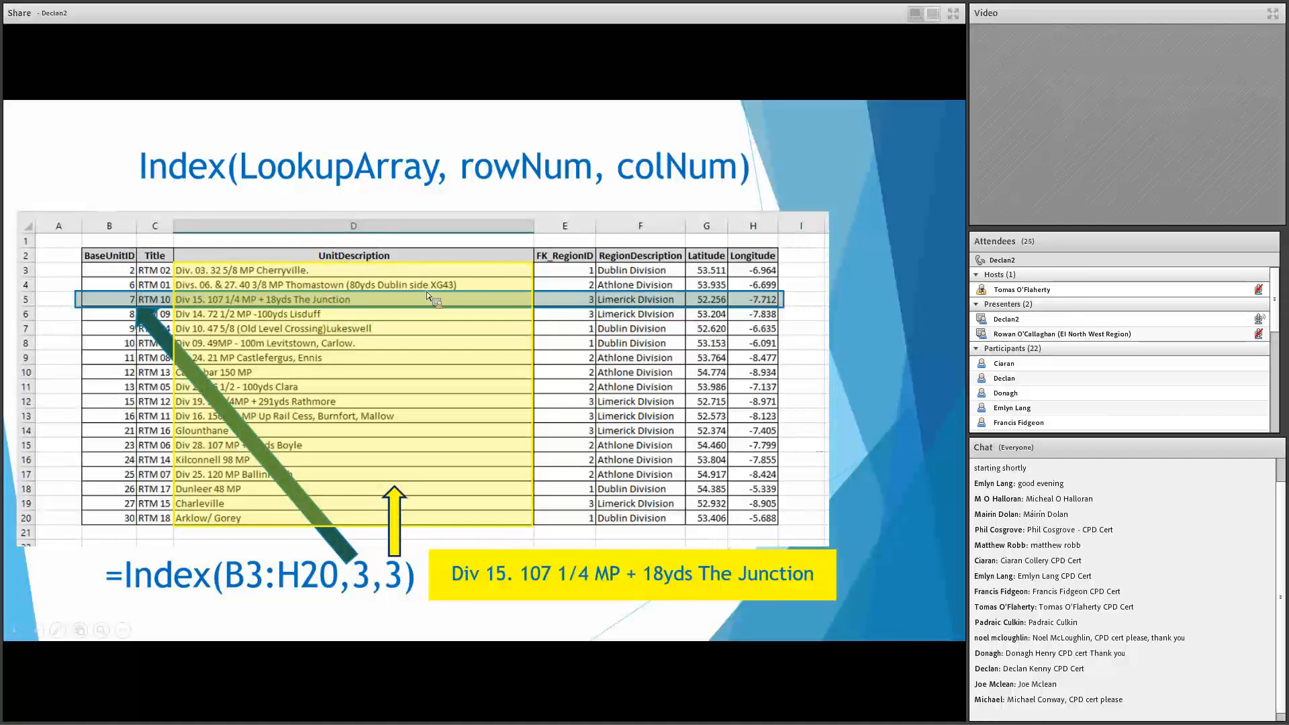
pyautogui.click(474, 202)
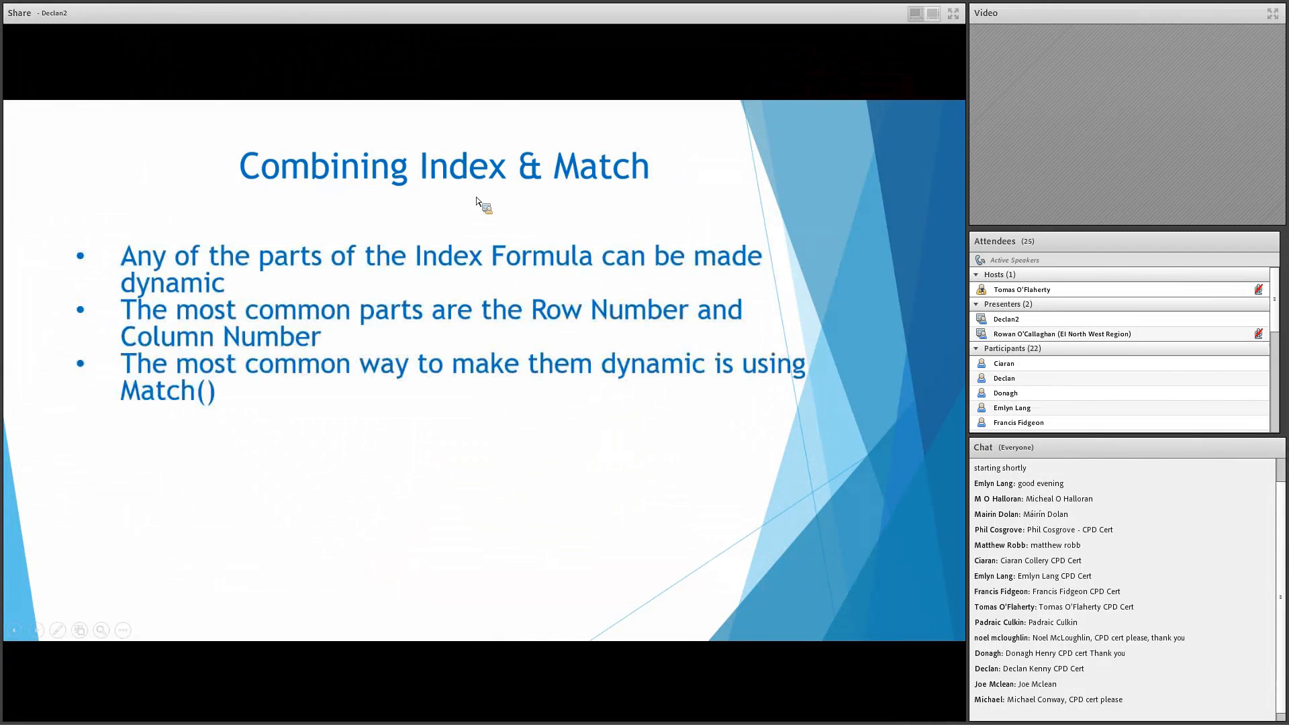
pyautogui.click(485, 234)
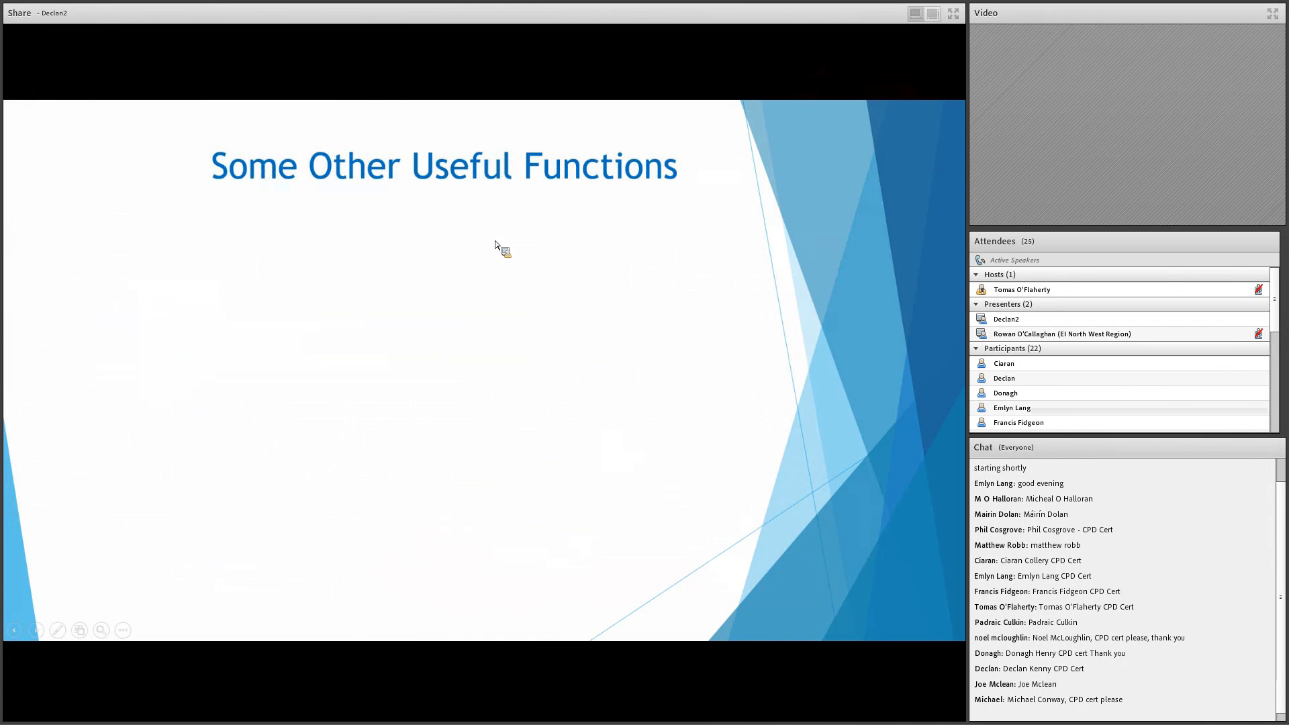
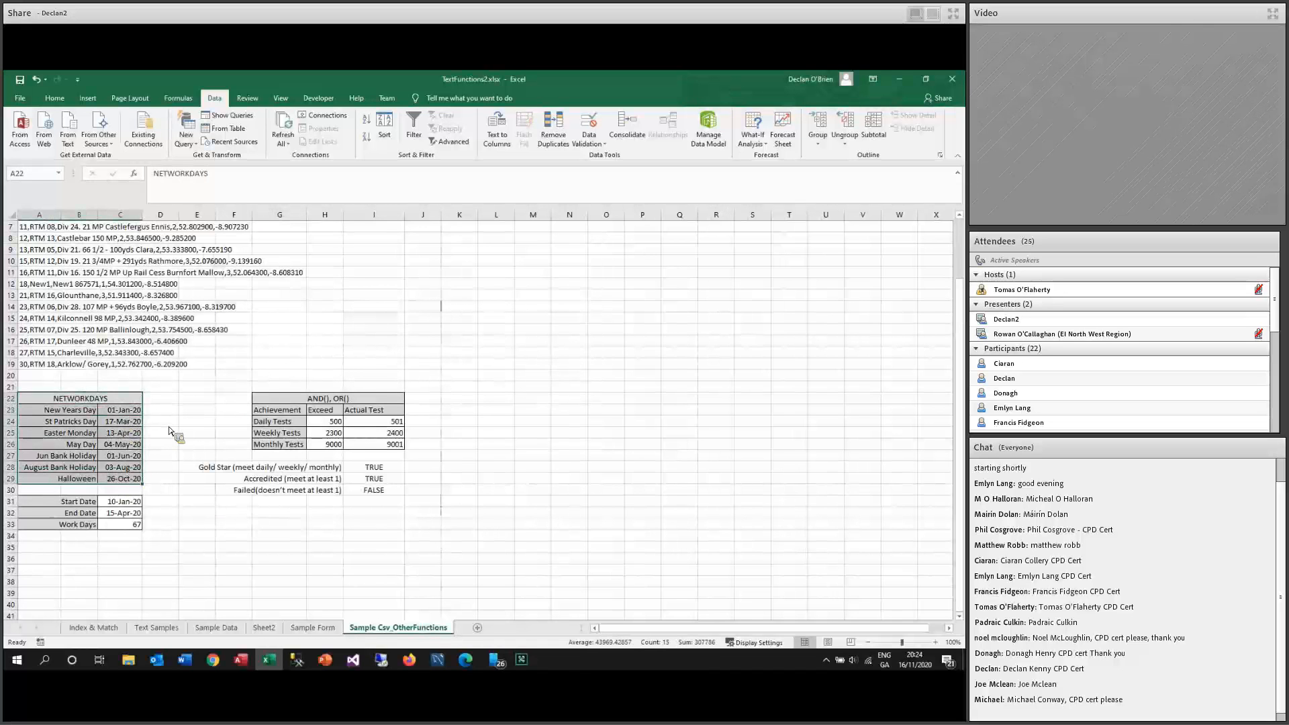
# Review the holiday dates in C23:C29, such as New Years Day and St Patricks Day.
pyautogui.click(160, 413)
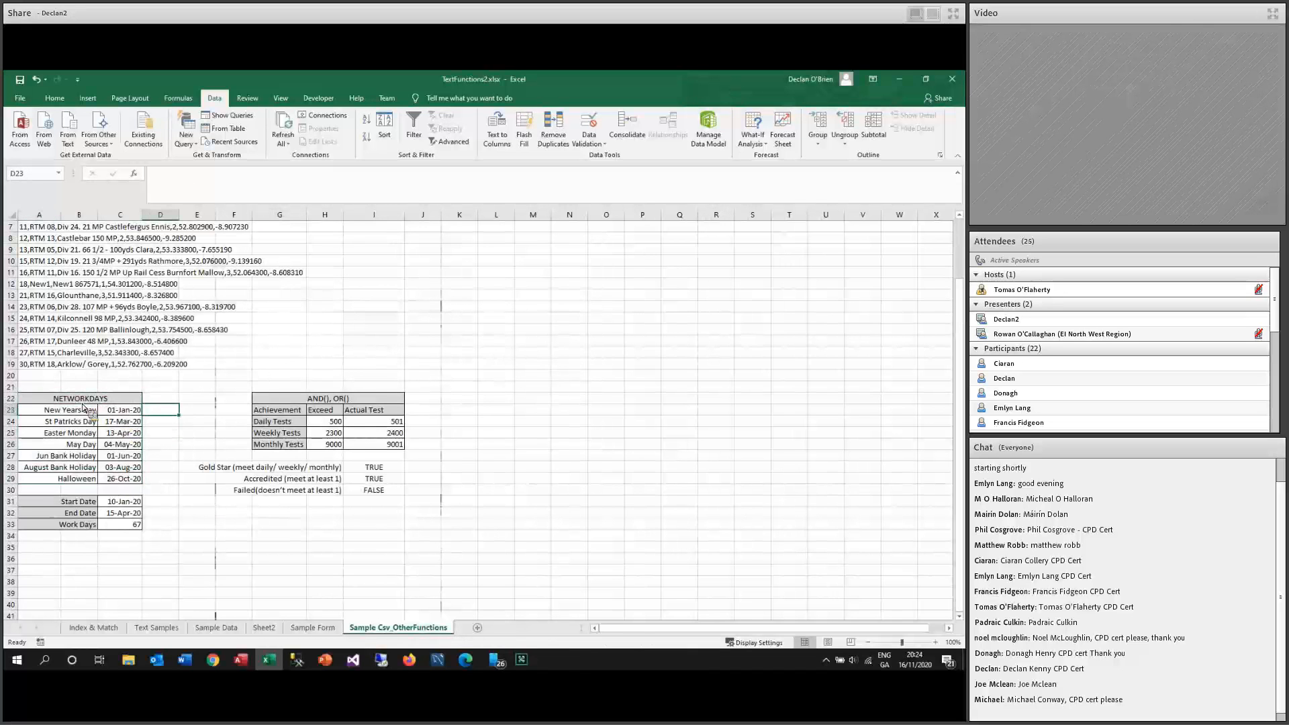
pyautogui.click(124, 412)
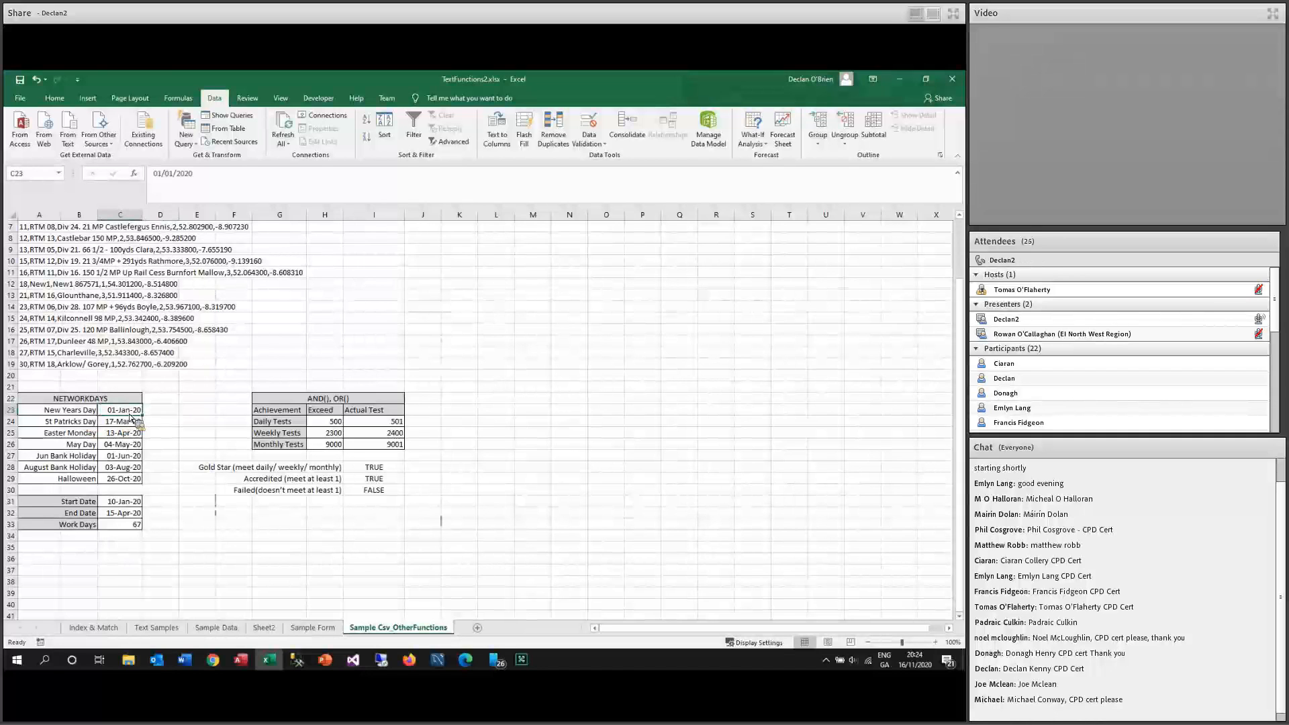
pyautogui.click(129, 421)
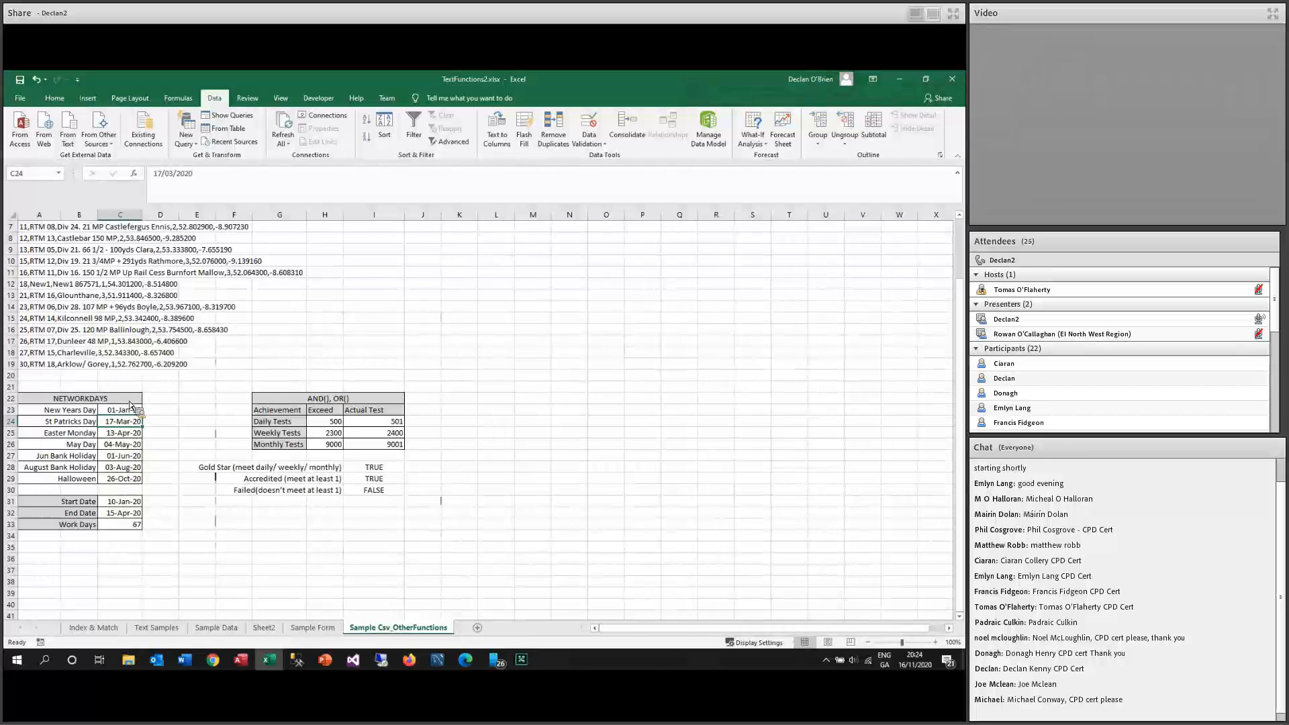
pyautogui.click(172, 428)
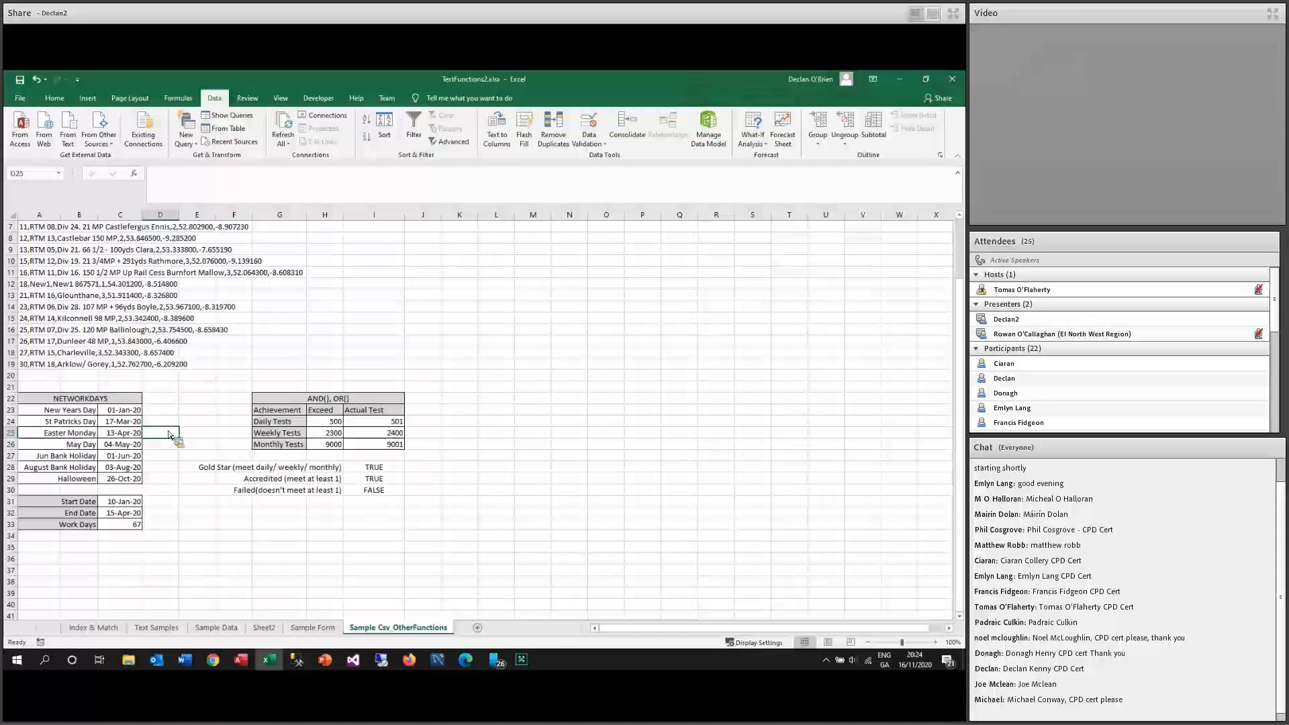
# Check the start and end dates in C31 and C32, then edit the Work Days NETWORKDAYS formula in C33.
pyautogui.click(164, 500)
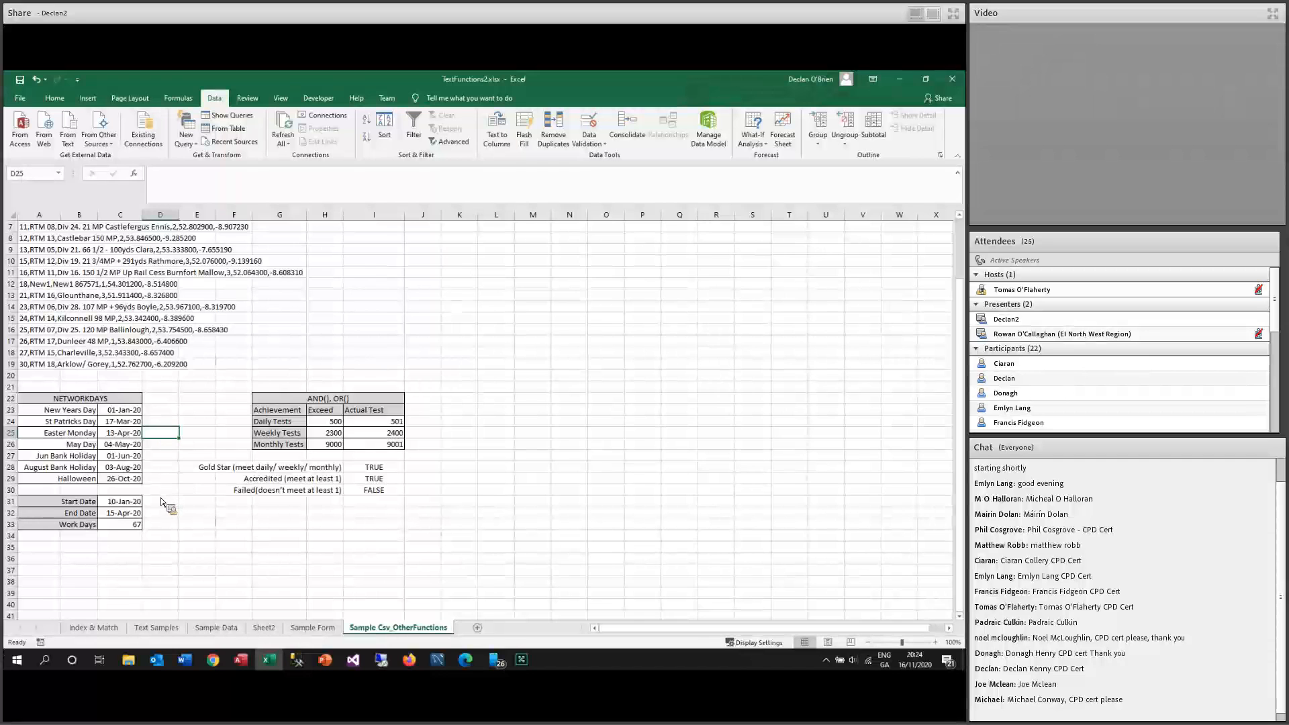
pyautogui.click(137, 524)
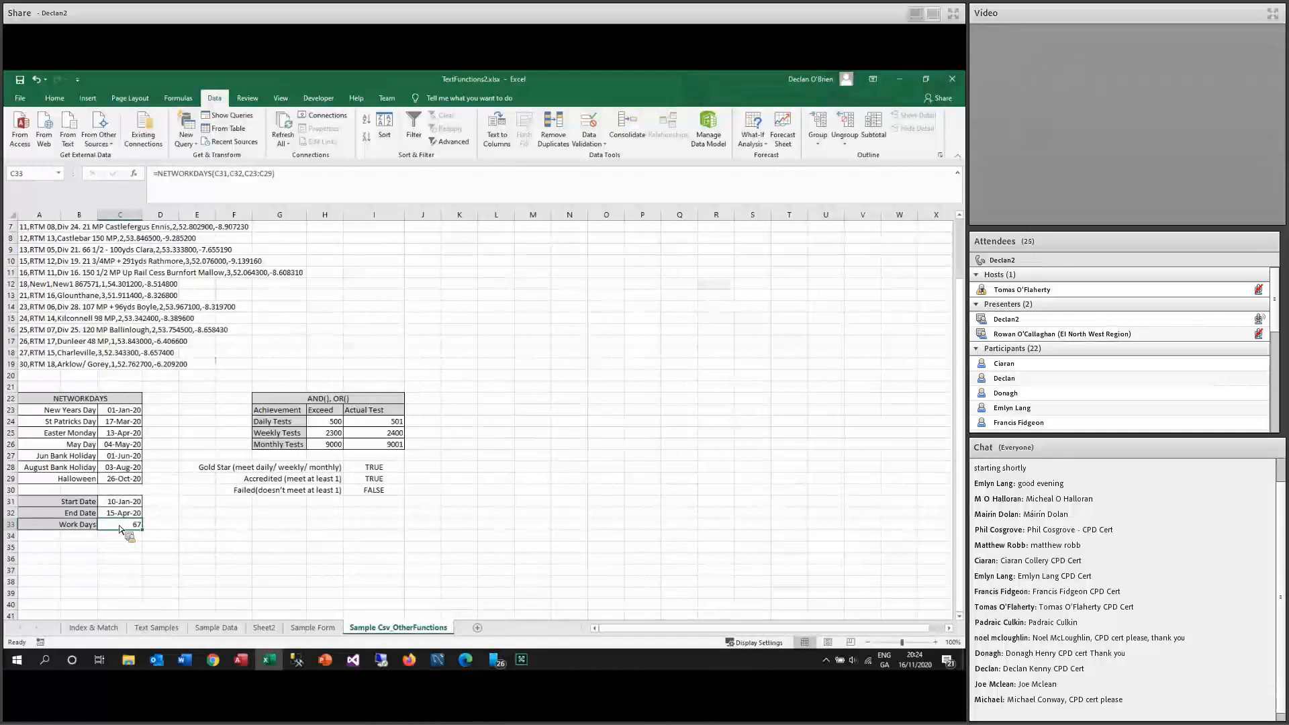
pyautogui.click(124, 503)
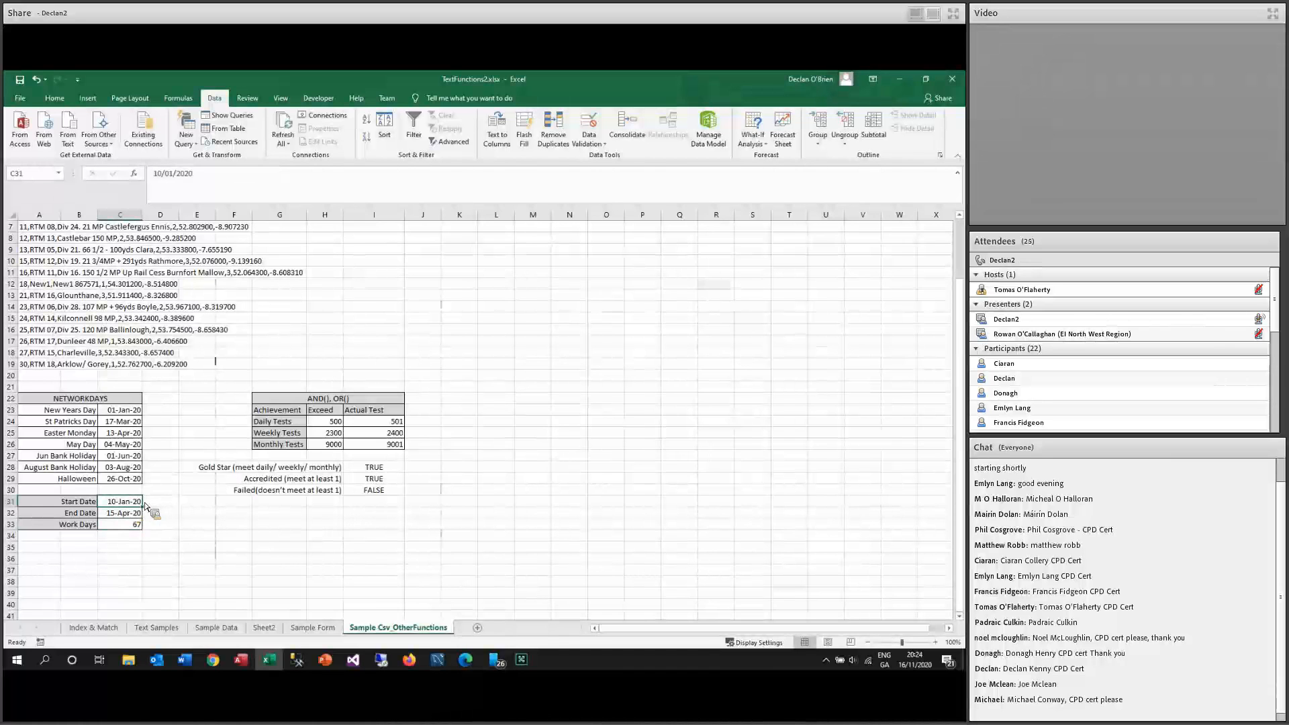
pyautogui.click(123, 513)
pyautogui.click(118, 526)
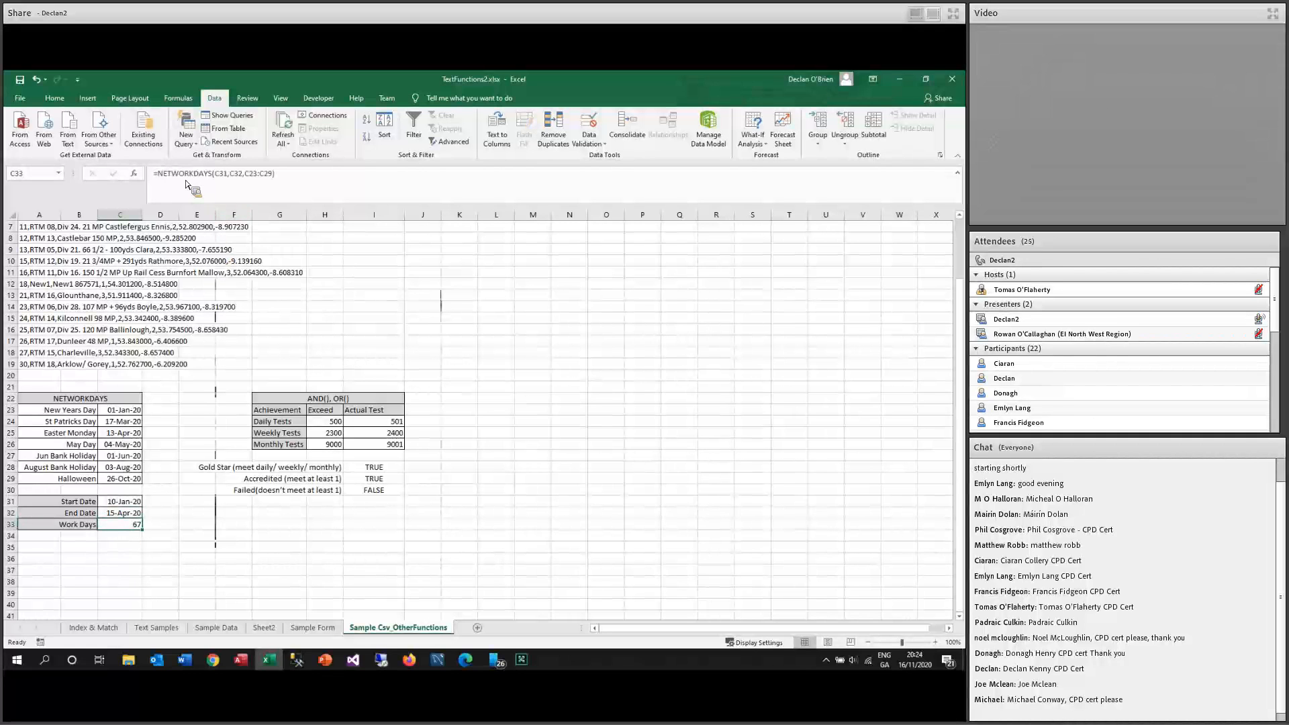
pyautogui.click(213, 176)
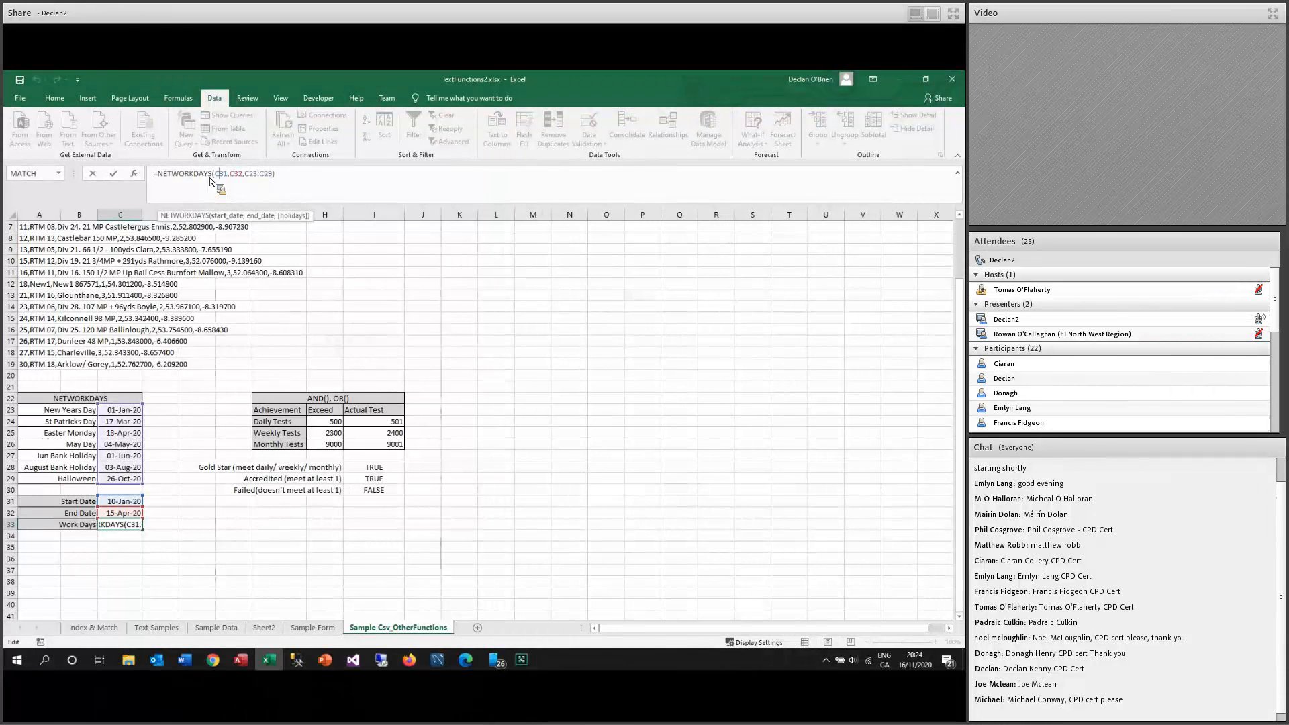
# Set the NETWORKDAYS start date to C31 and the end date to C32+C32.
pyautogui.hotkey('shift', 'F3')
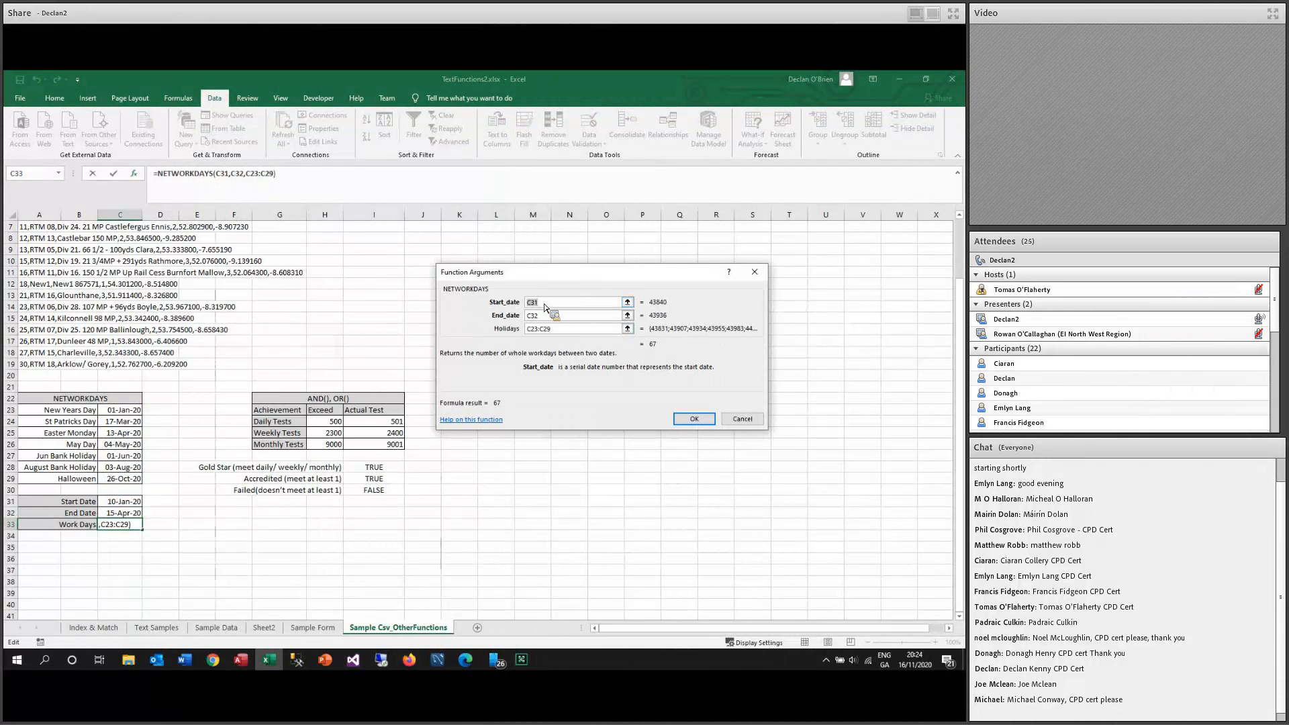
pyautogui.click(118, 503)
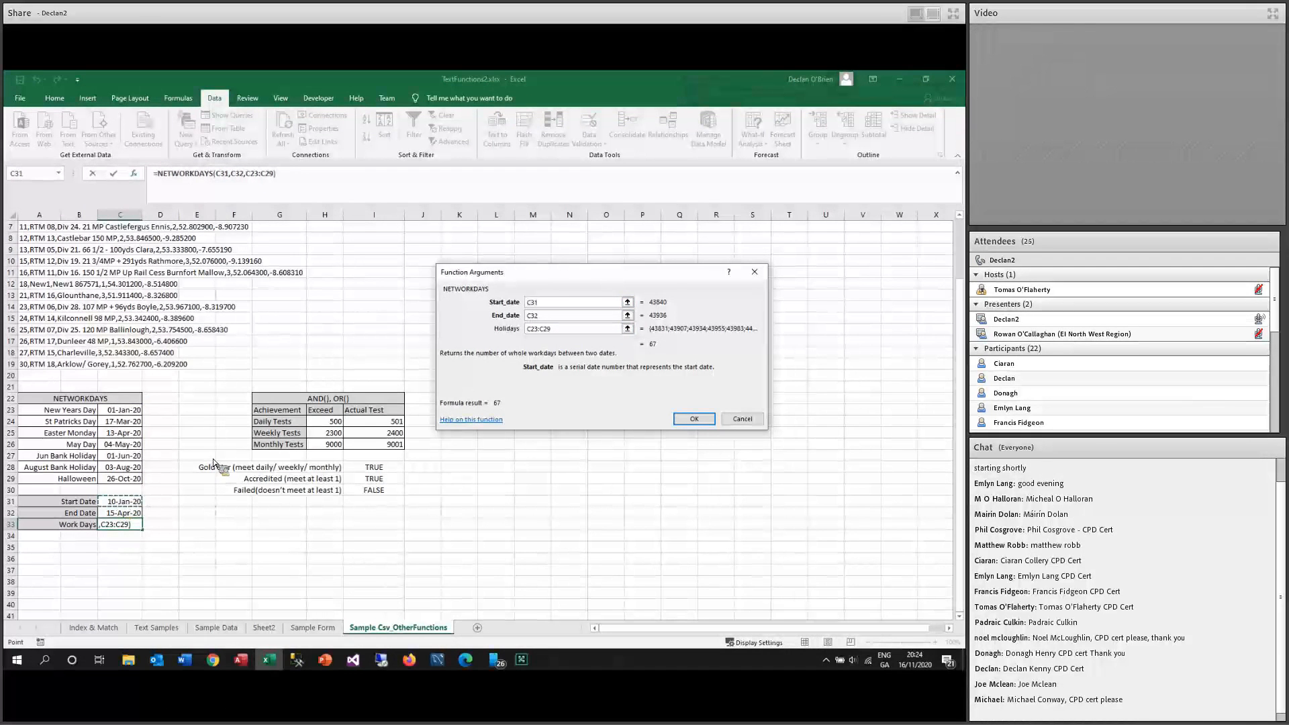
pyautogui.click(541, 319)
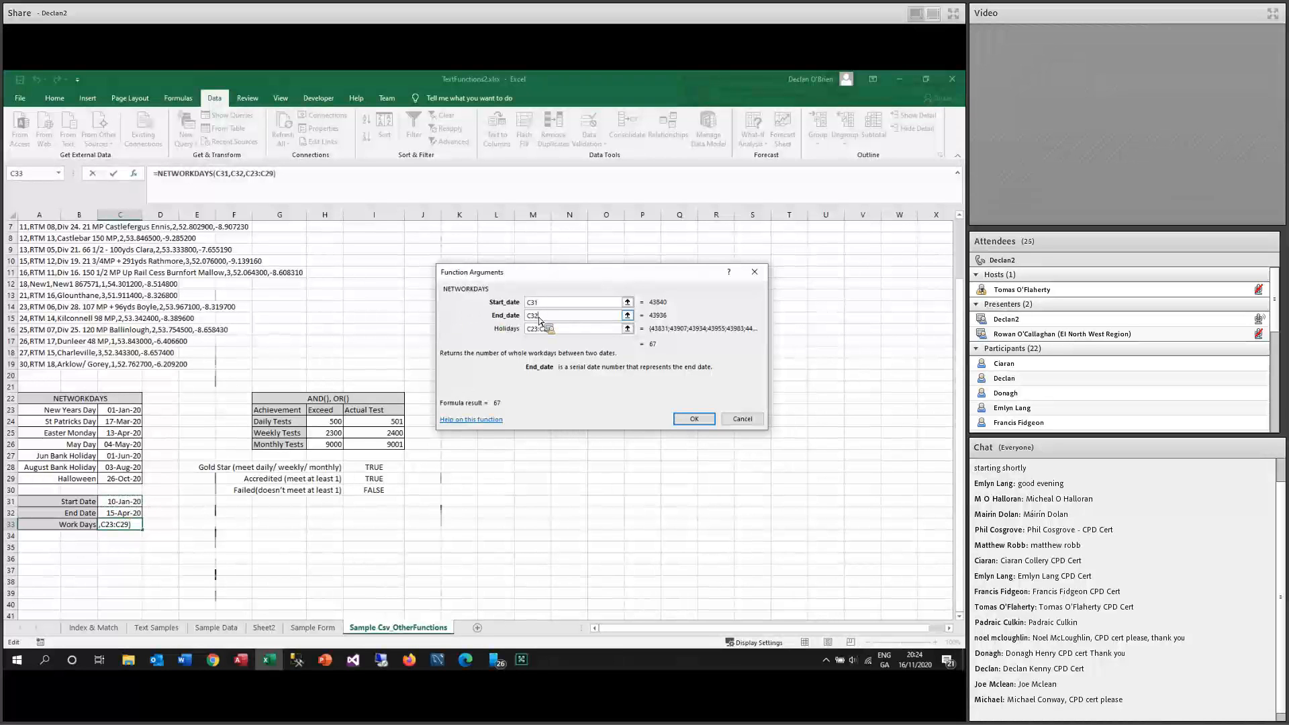
pyautogui.write('+C32')
pyautogui.click(115, 514)
# Keep the Holidays argument as C23:C29 and confirm, giving a Work Days count of 31445.
pyautogui.click(561, 330)
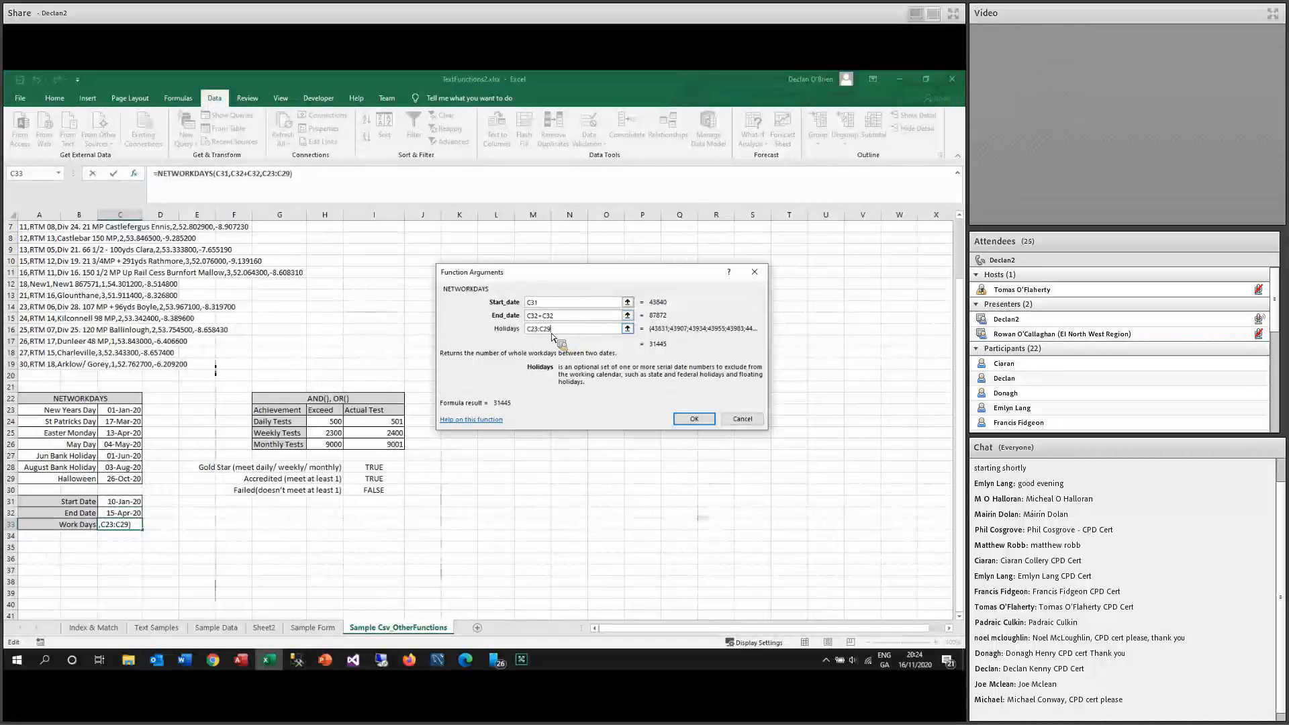
pyautogui.write('+C23')
pyautogui.moveTo(113, 411); pyautogui.dragTo(117, 484)
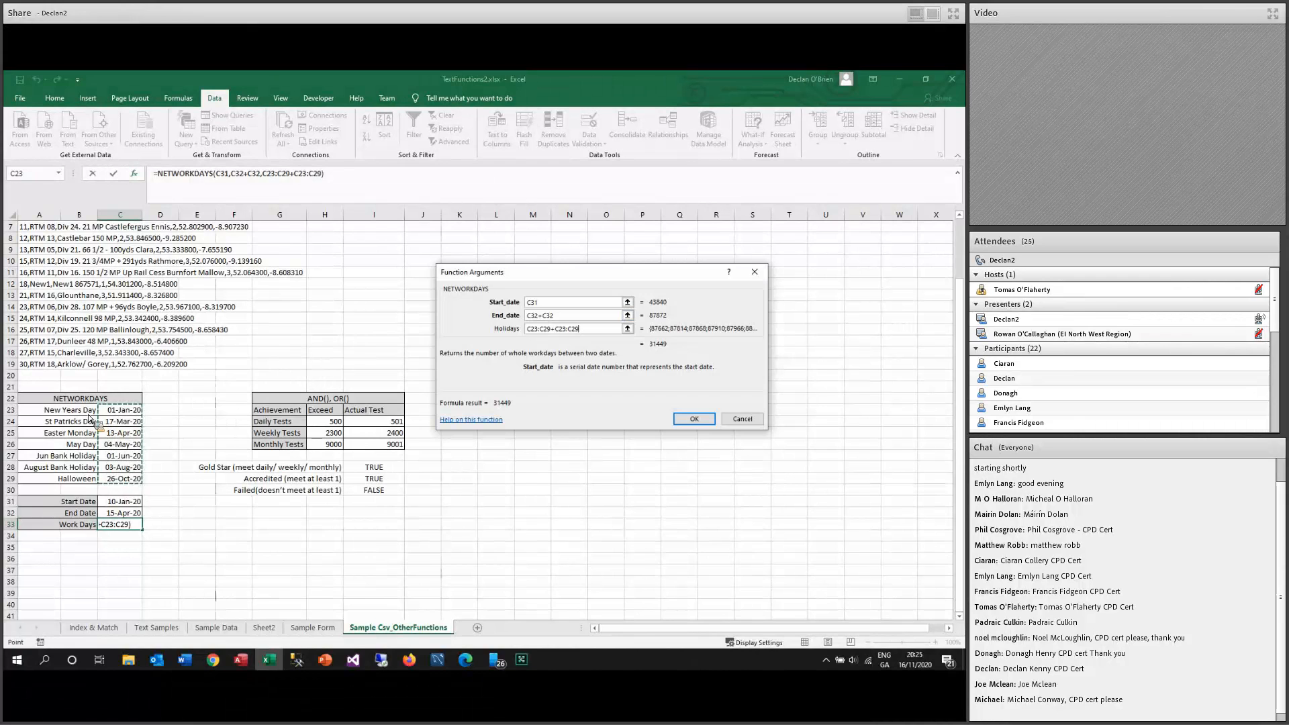
pyautogui.click(586, 330)
pyautogui.press('BackSpace')
pyautogui.press('BackSpace')
pyautogui.press('BackSpace')
pyautogui.press('BackSpace')
pyautogui.press('BackSpace')
pyautogui.press('BackSpace')
pyautogui.press('BackSpace')
pyautogui.press('BackSpace')
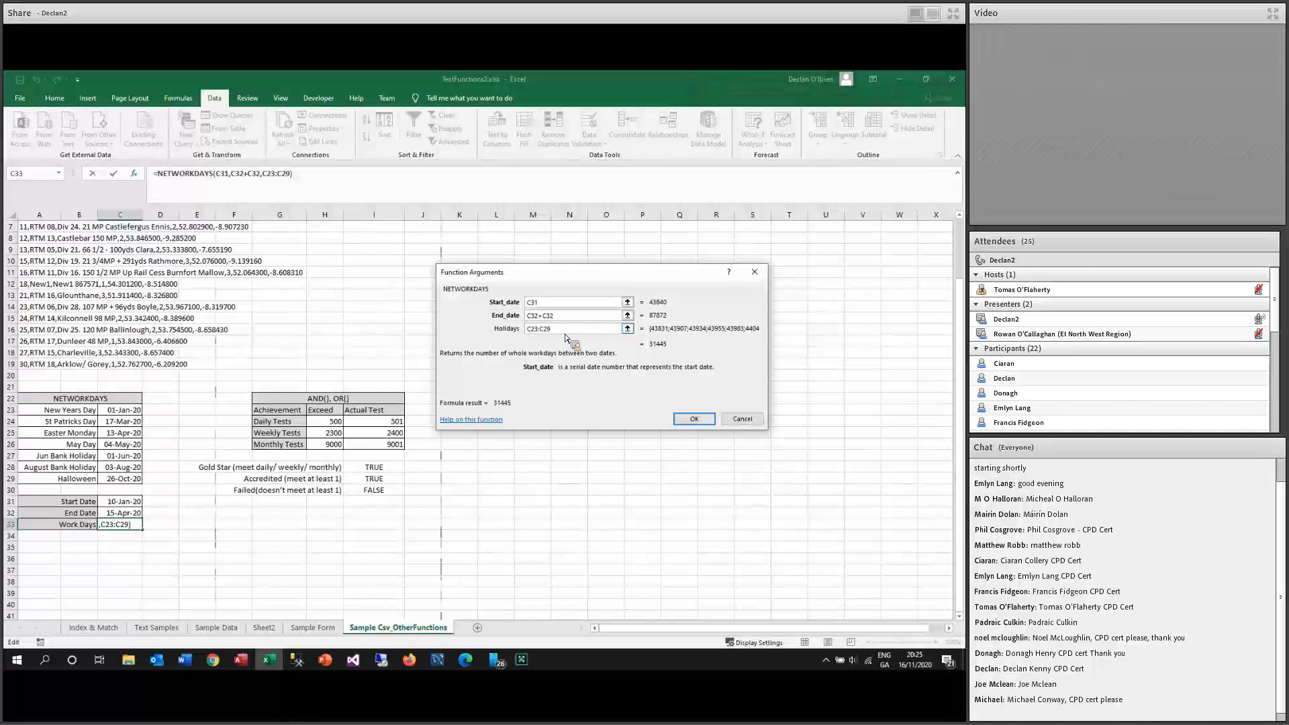
pyautogui.moveTo(120, 409); pyautogui.dragTo(157, 485)
pyautogui.click(695, 419)
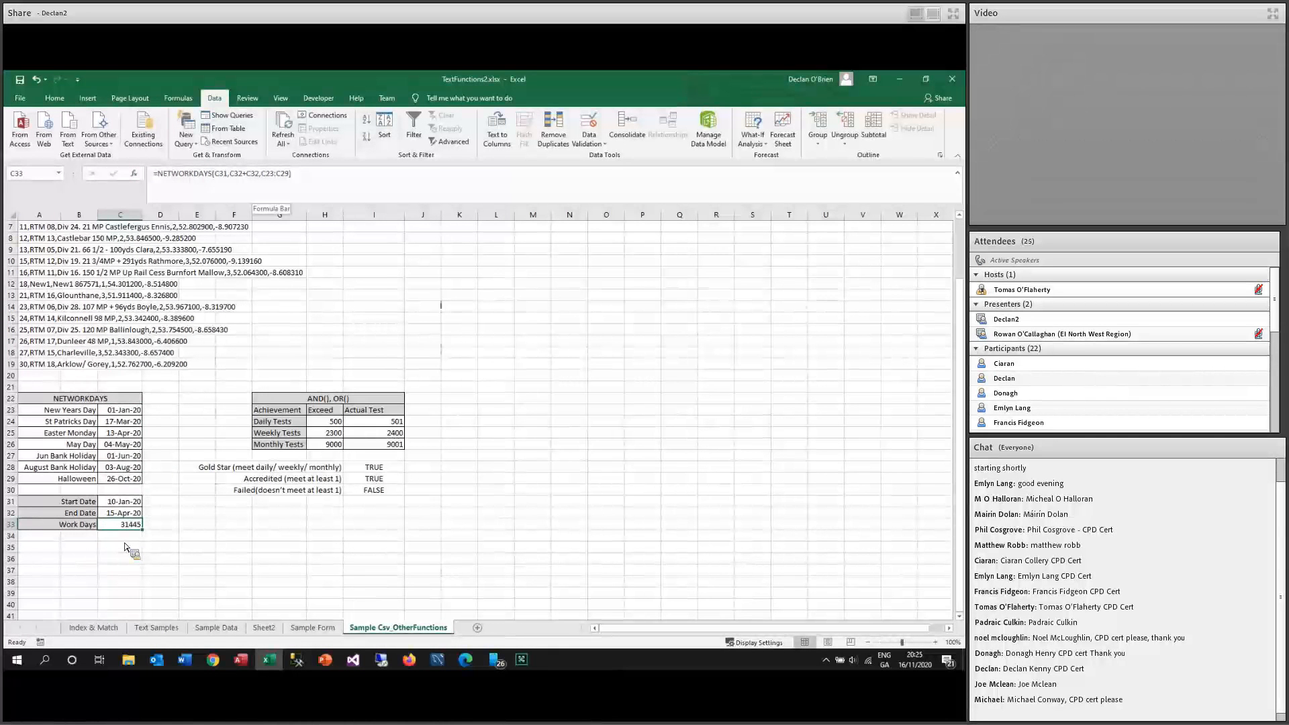
# Rebuild the formula as =NETWORKDAYS(C31,C32,C23:C29) so Work Days returns 67 again.
pyautogui.moveTo(292, 174); pyautogui.dragTo(215, 176)
pyautogui.press('BackSpace')
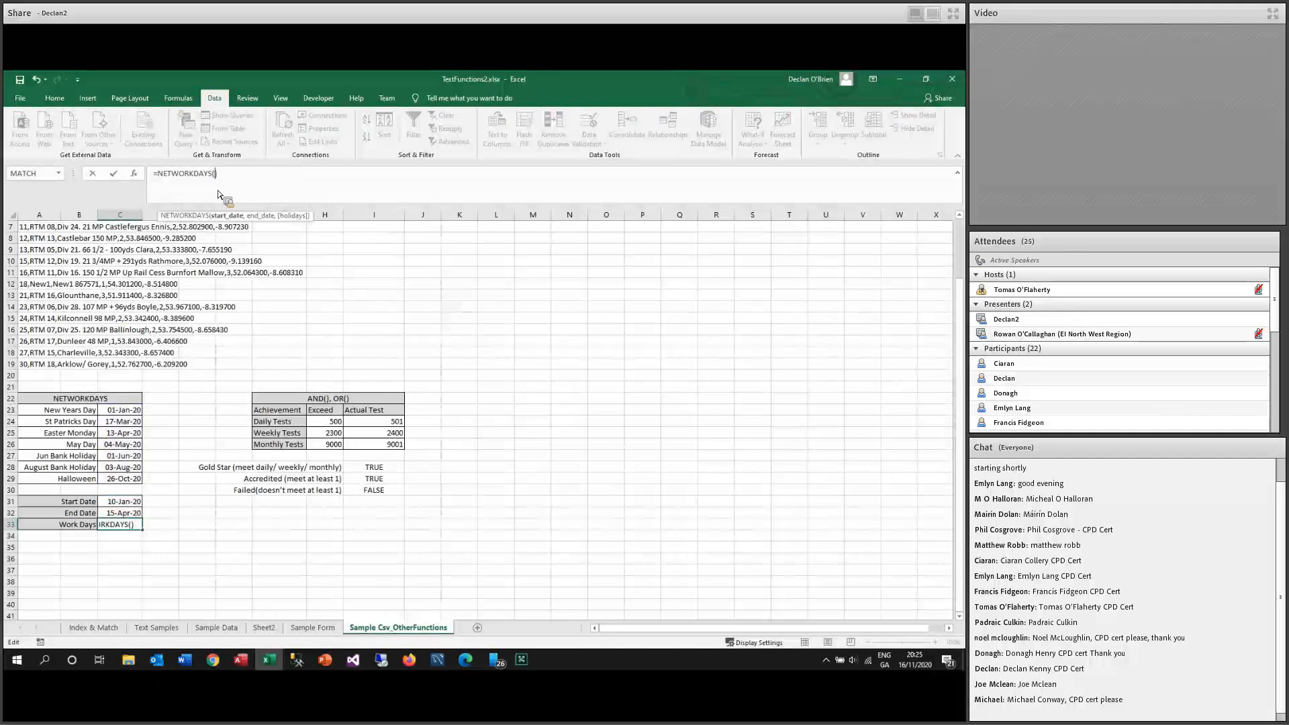
pyautogui.click(124, 502)
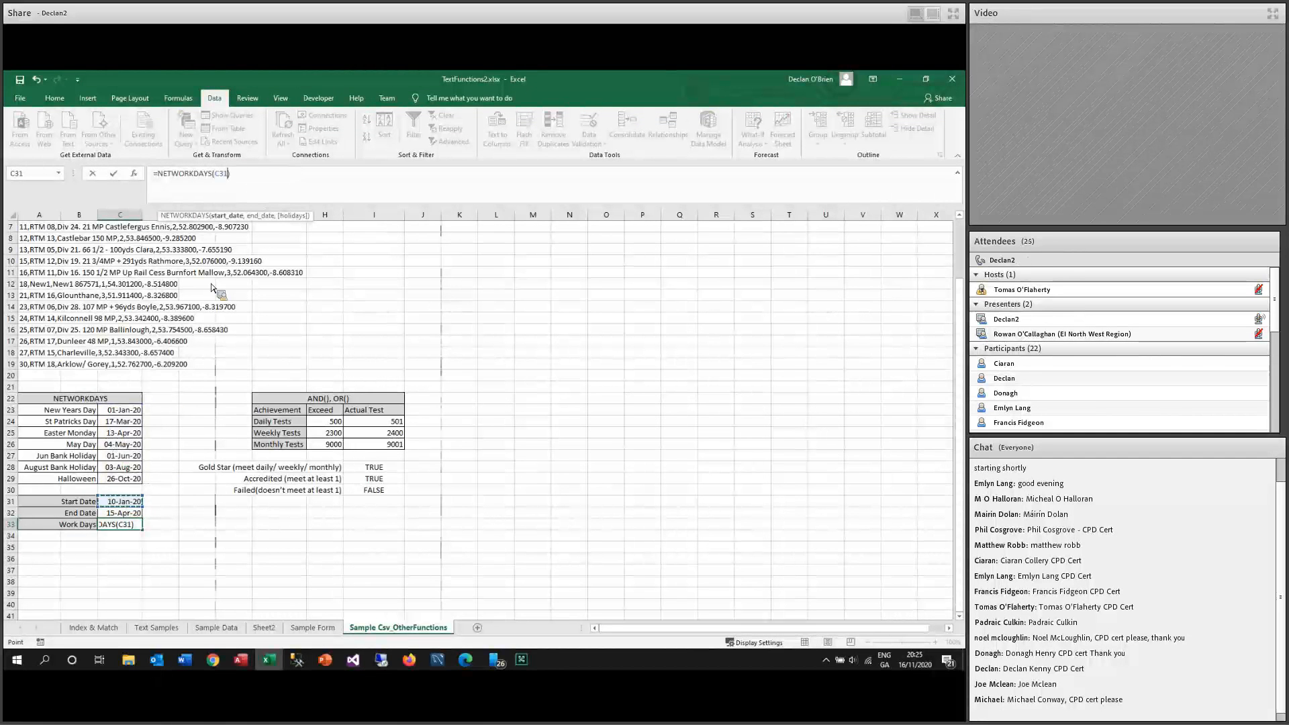
pyautogui.write(',')
pyautogui.press('Up')
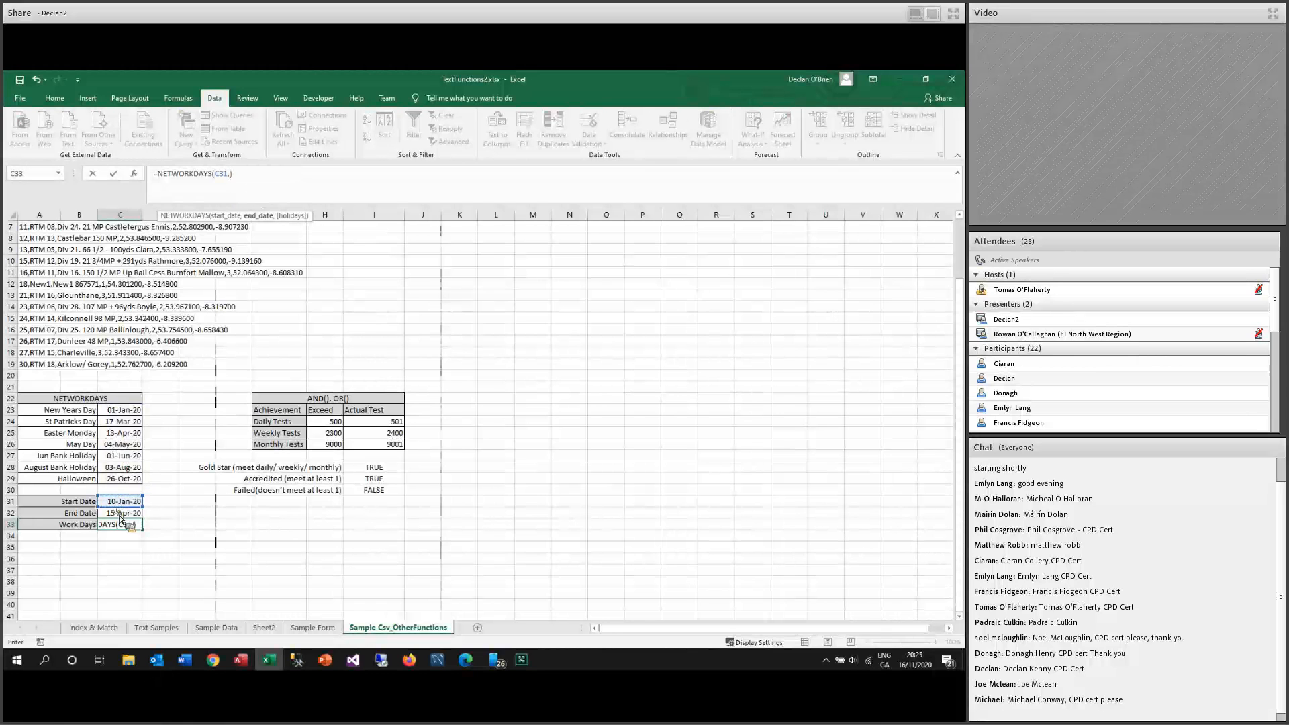
pyautogui.write(',')
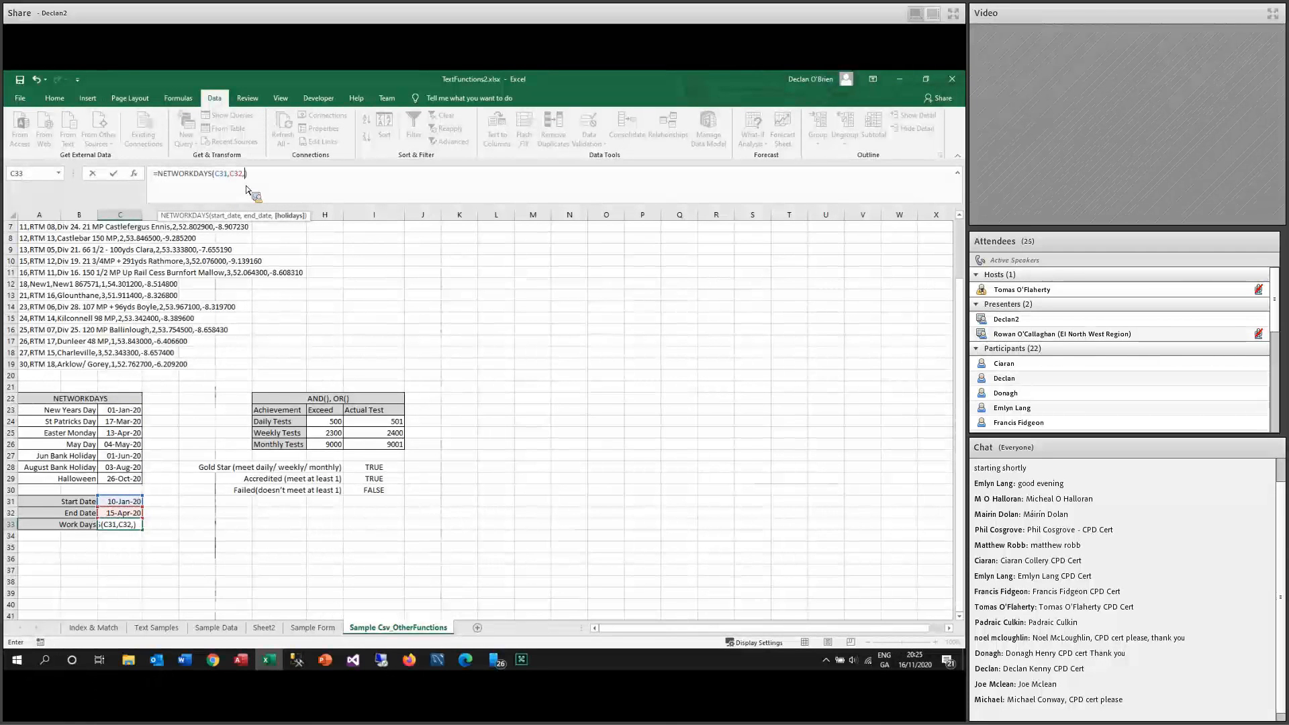
pyautogui.press('Escape')
pyautogui.click(161, 512)
pyautogui.click(135, 421)
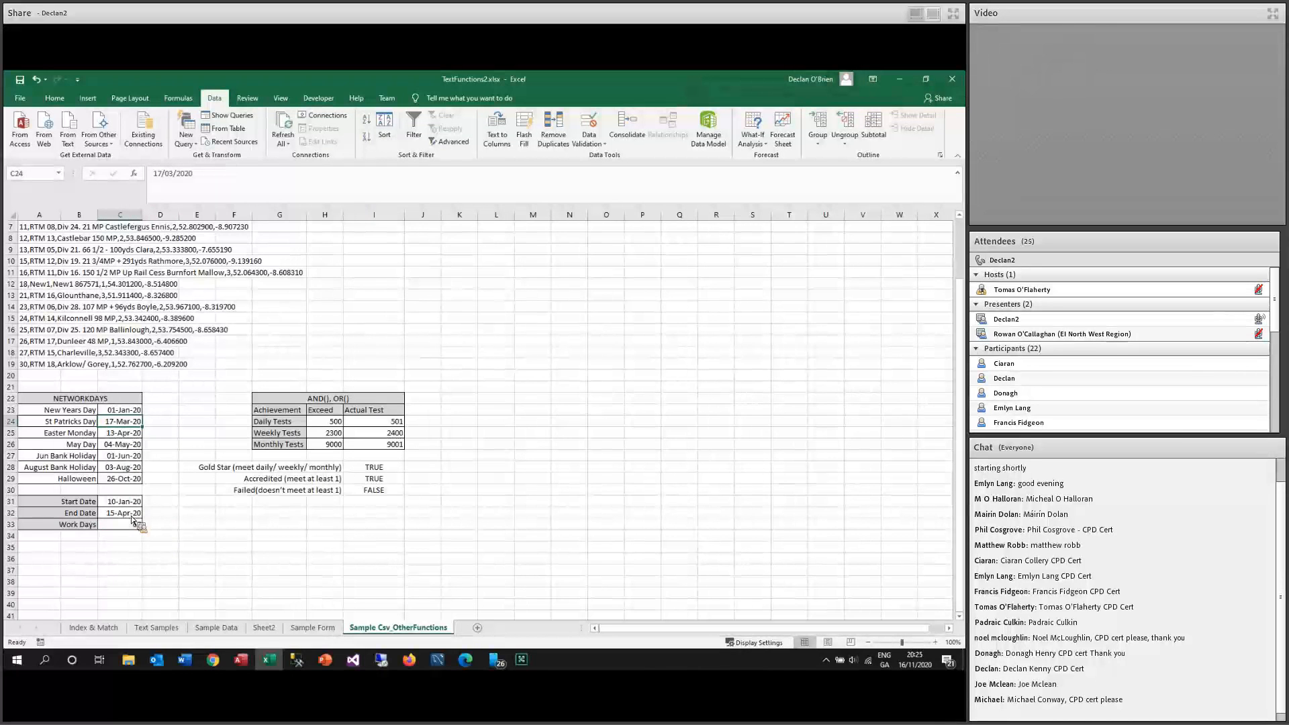
pyautogui.click(174, 178)
pyautogui.press('BackSpace')
pyautogui.press('BackSpace')
pyautogui.write('10')
pyautogui.press('Return')
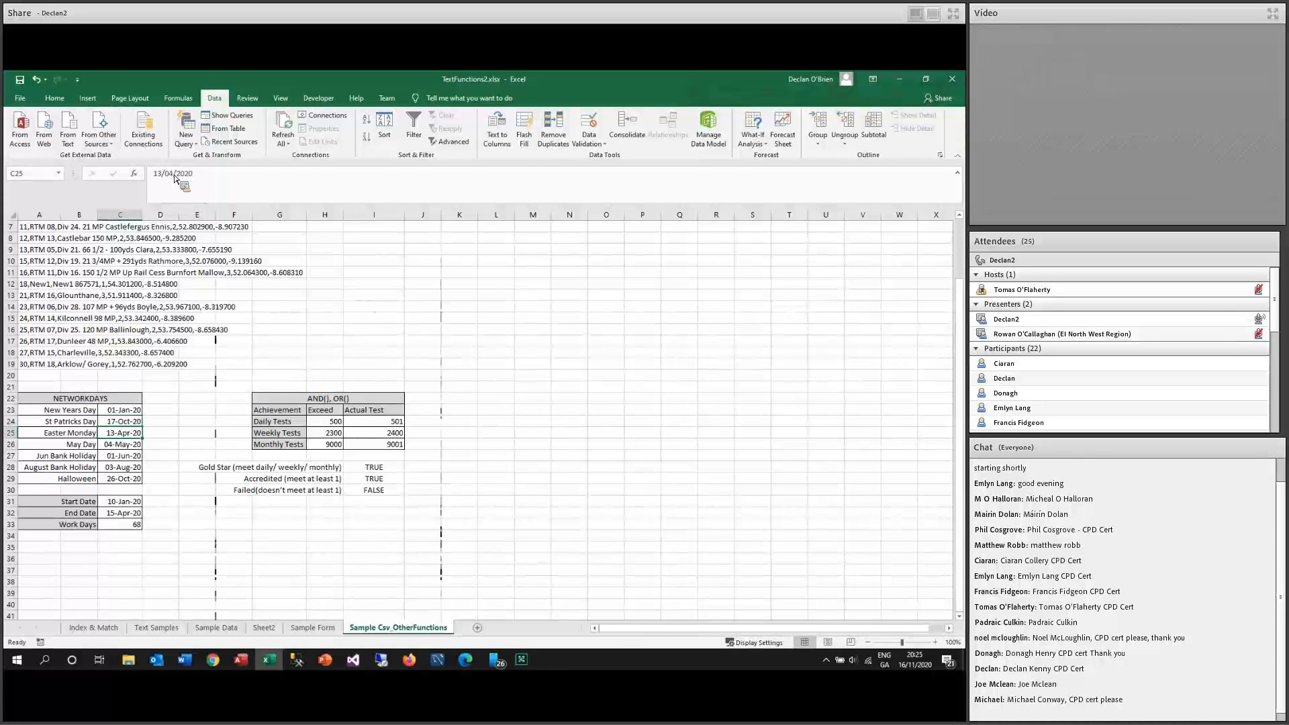
pyautogui.press('Up')
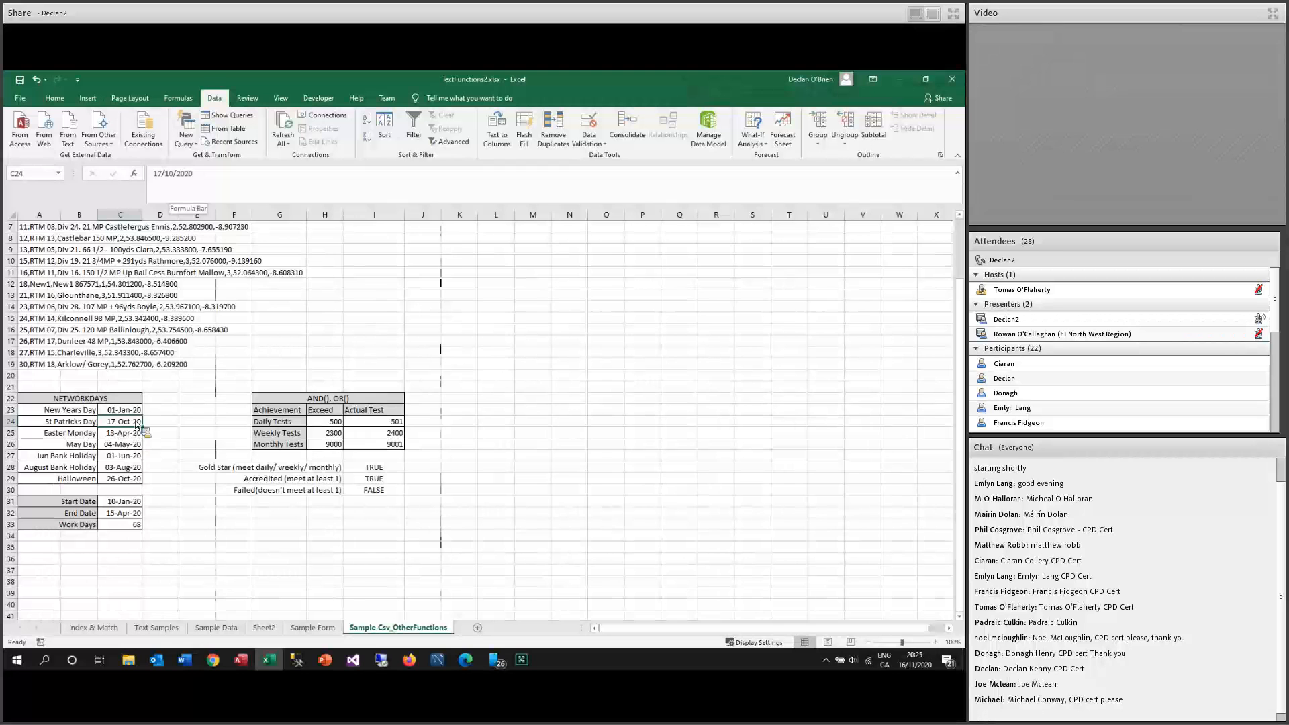
pyautogui.click(175, 176)
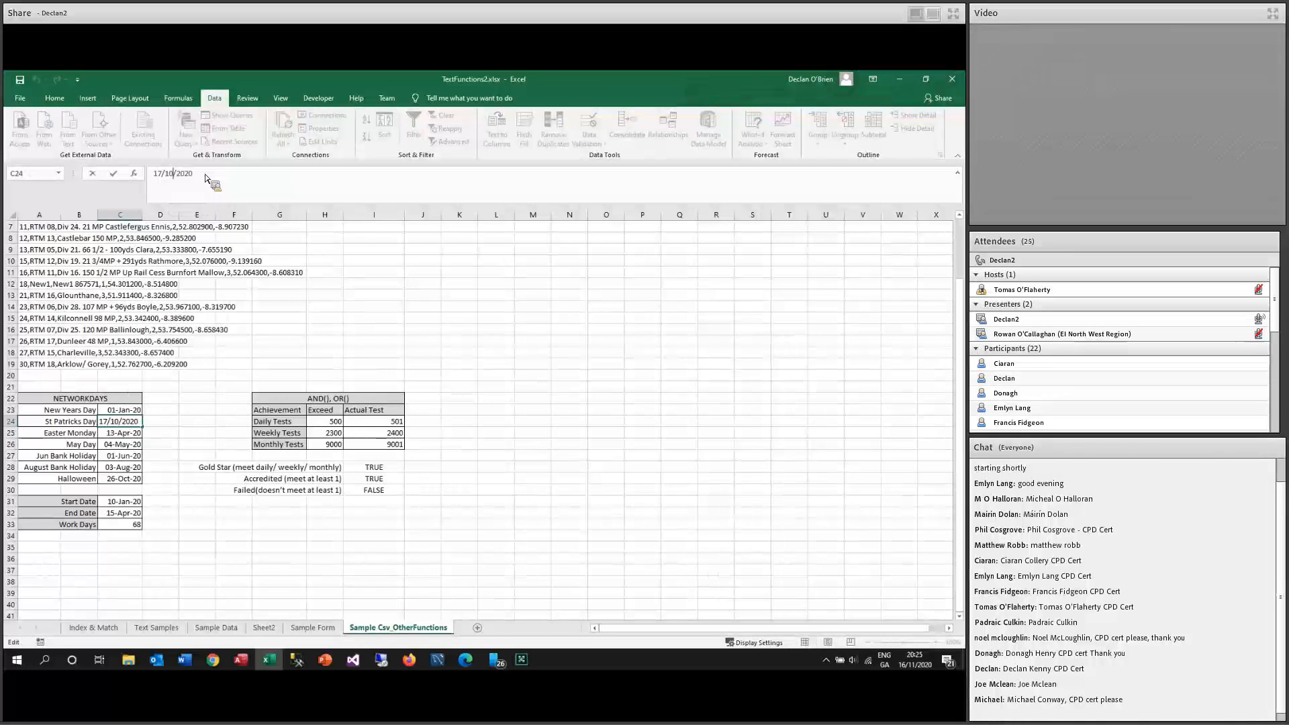
pyautogui.press('BackSpace')
pyautogui.press('BackSpace')
pyautogui.write('3')
pyautogui.press('Return')
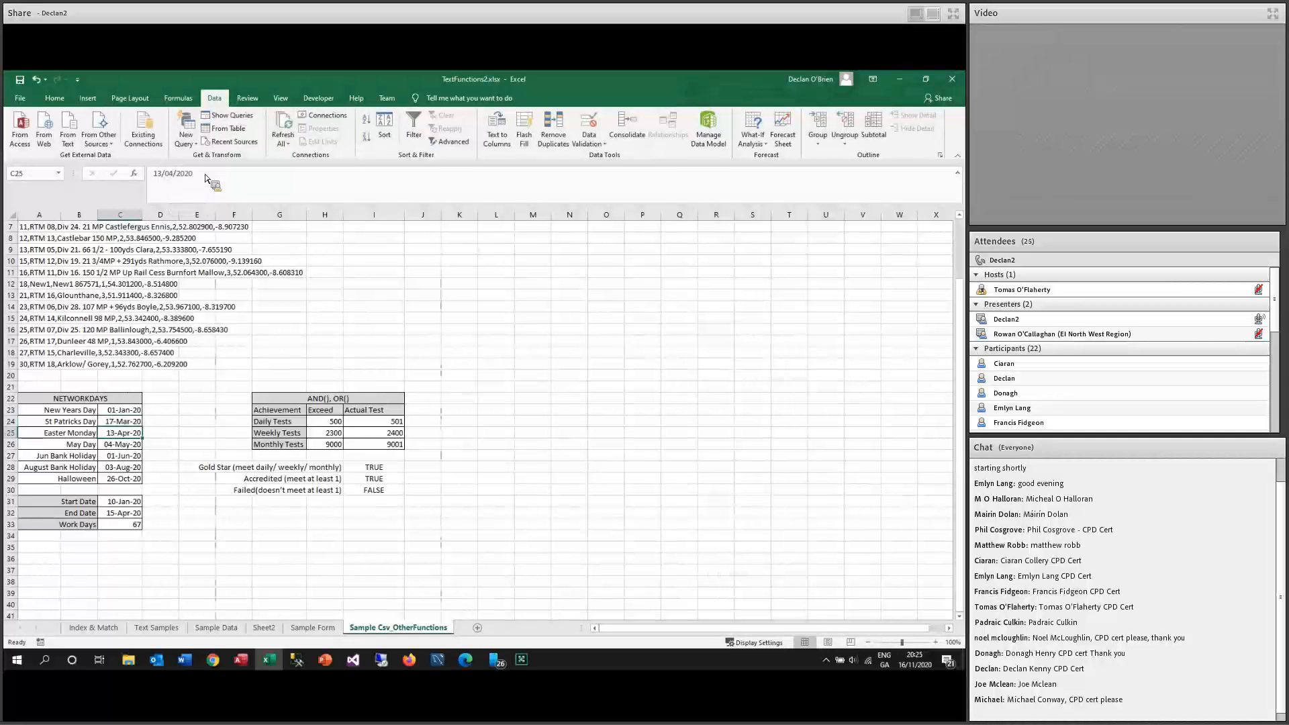
pyautogui.click(435, 412)
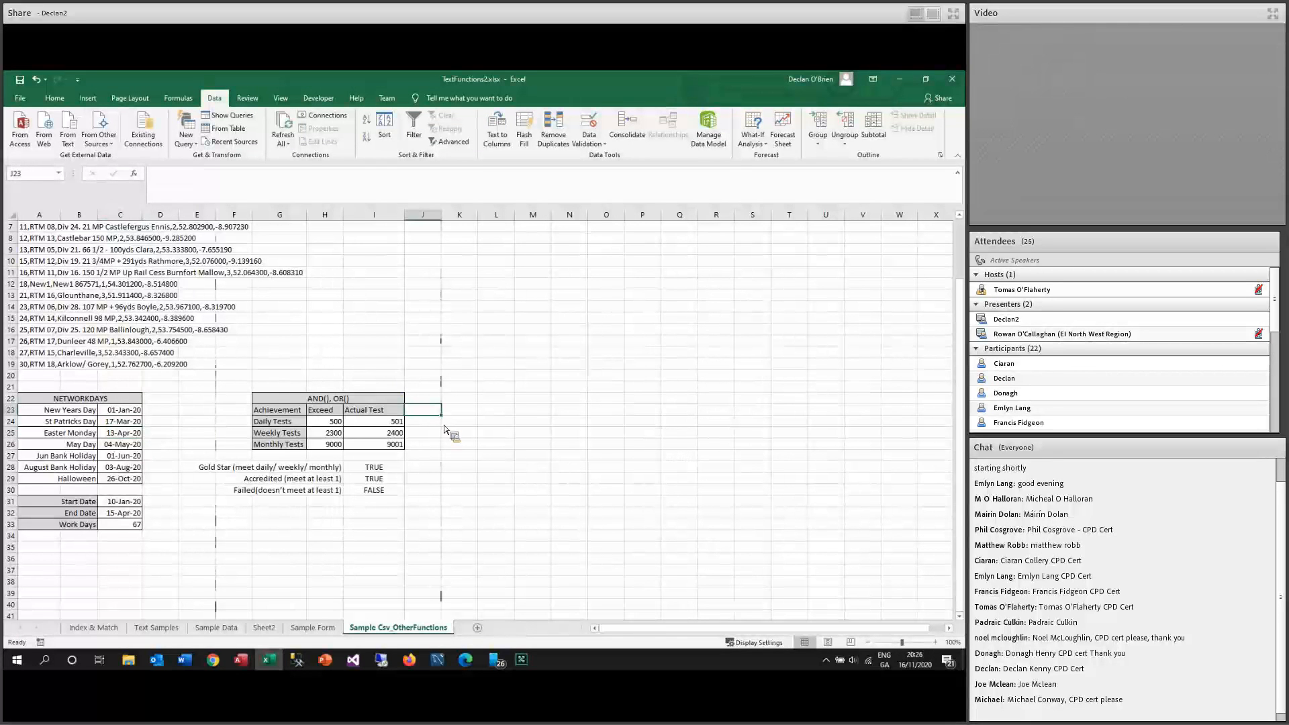
pyautogui.scroll(-1, 444, 429)
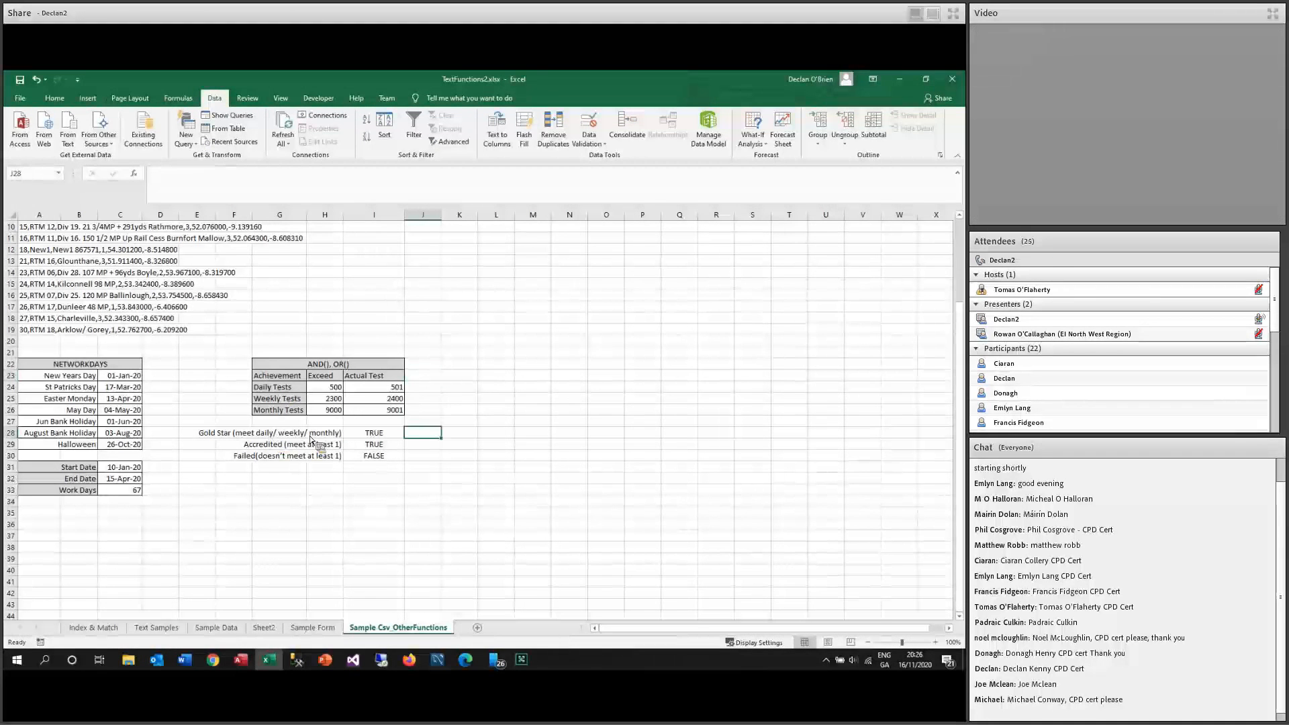
pyautogui.click(295, 388)
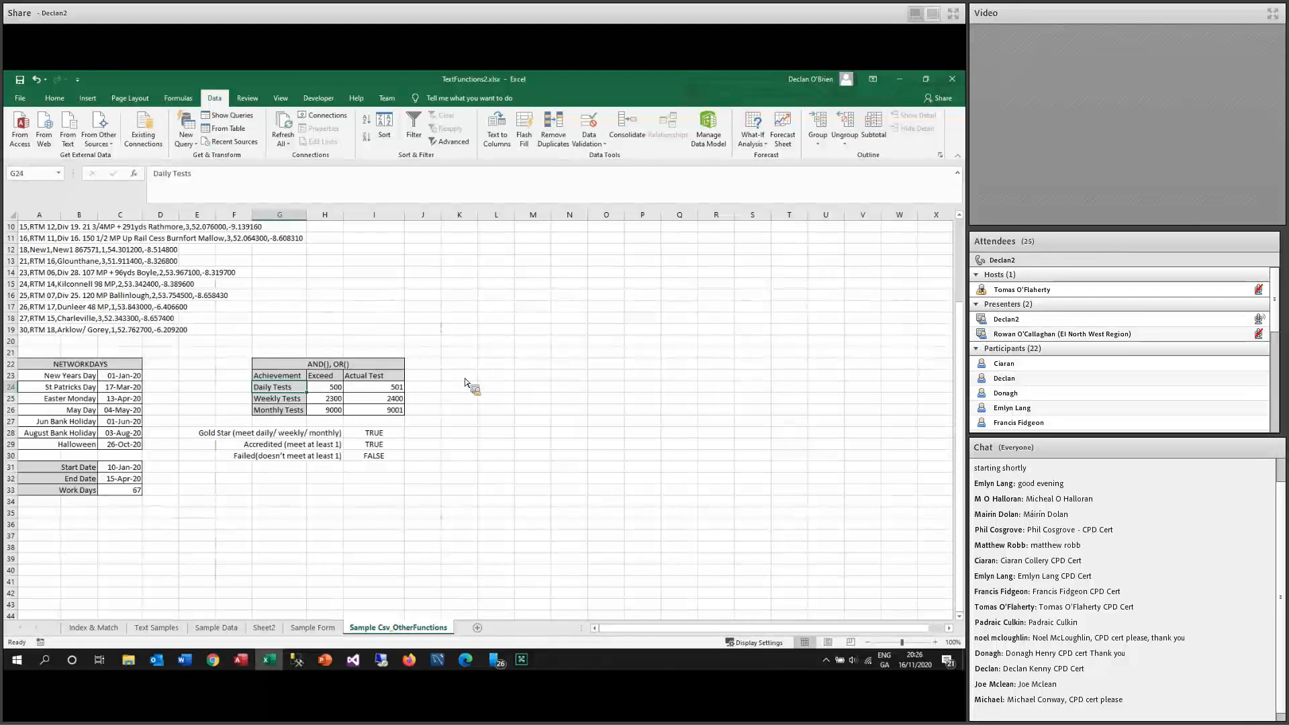
pyautogui.click(499, 376)
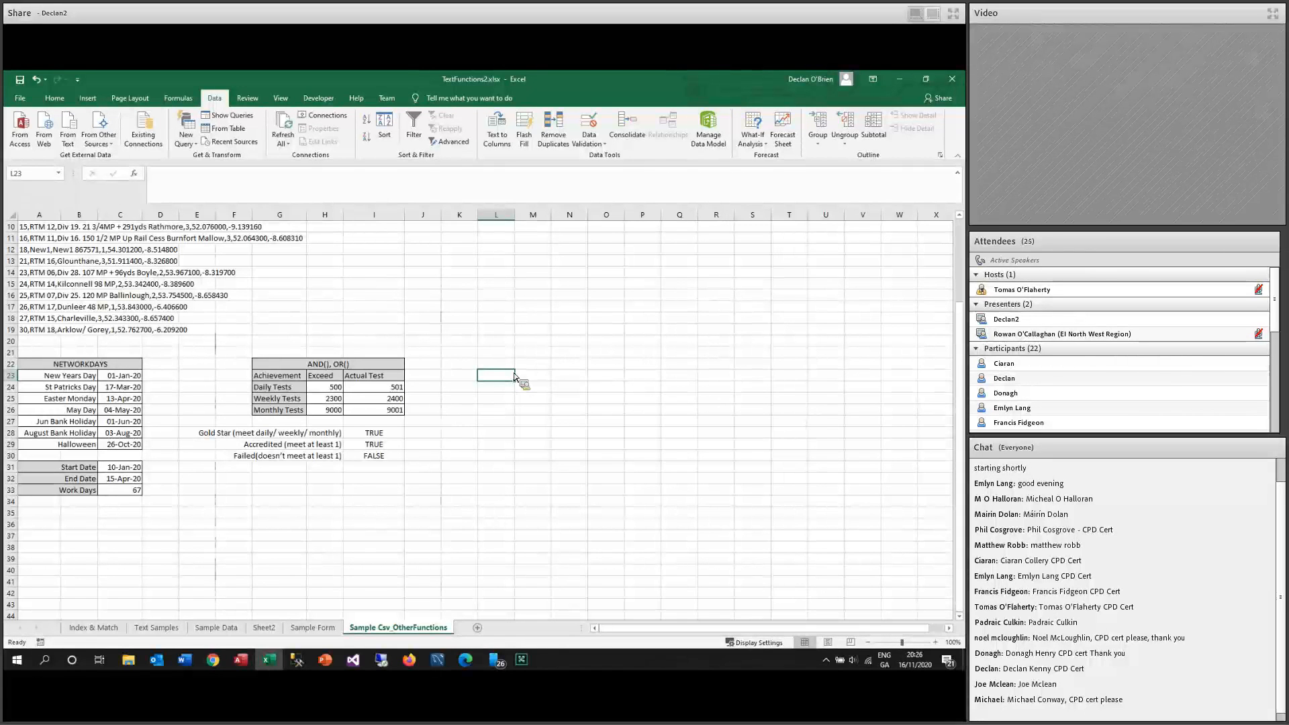
pyautogui.hotkey('ctrl', 'Down')
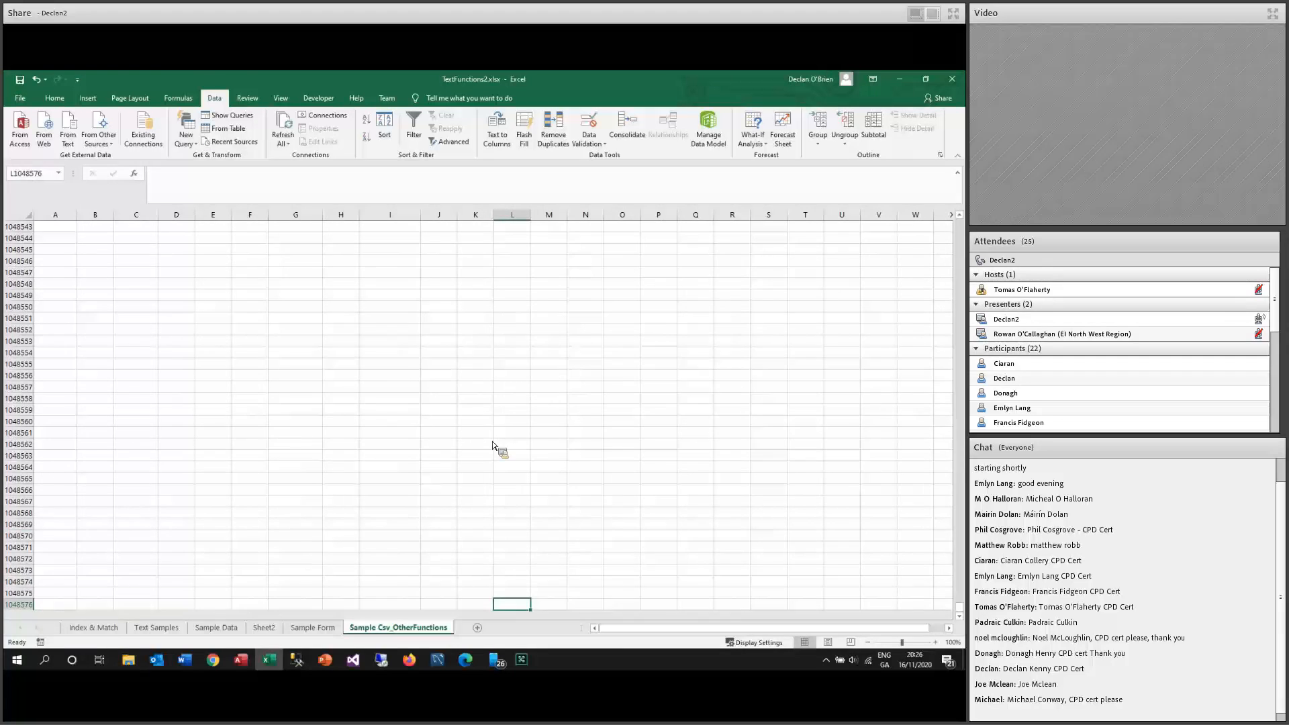
pyautogui.hotkey('ctrl', 'Up')
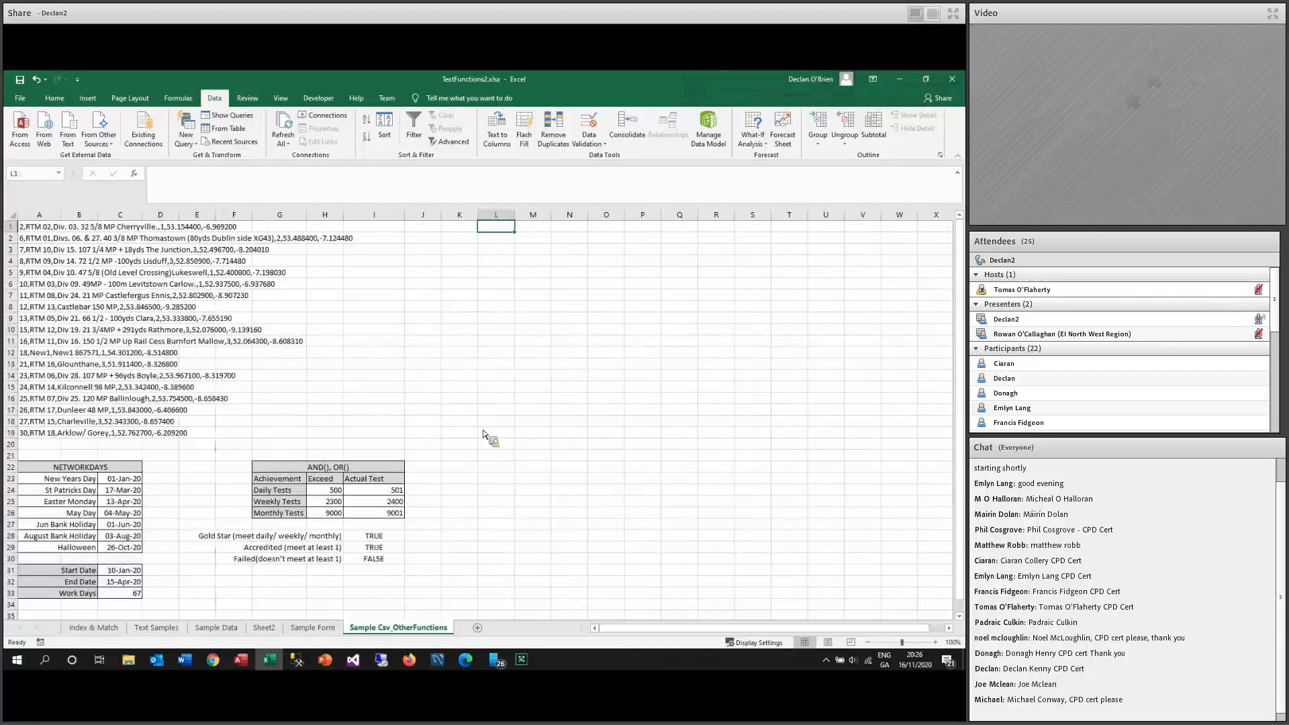
pyautogui.click(464, 367)
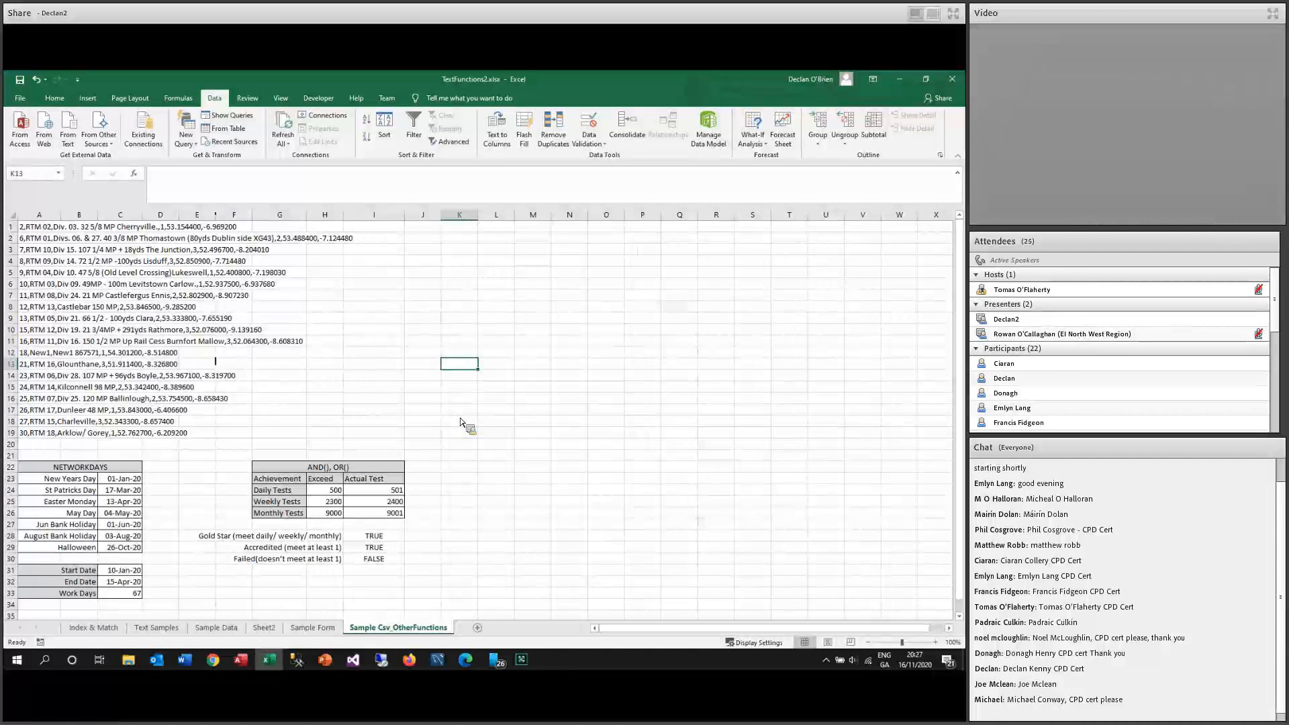
pyautogui.click(459, 421)
pyautogui.scroll(-3, 461, 428)
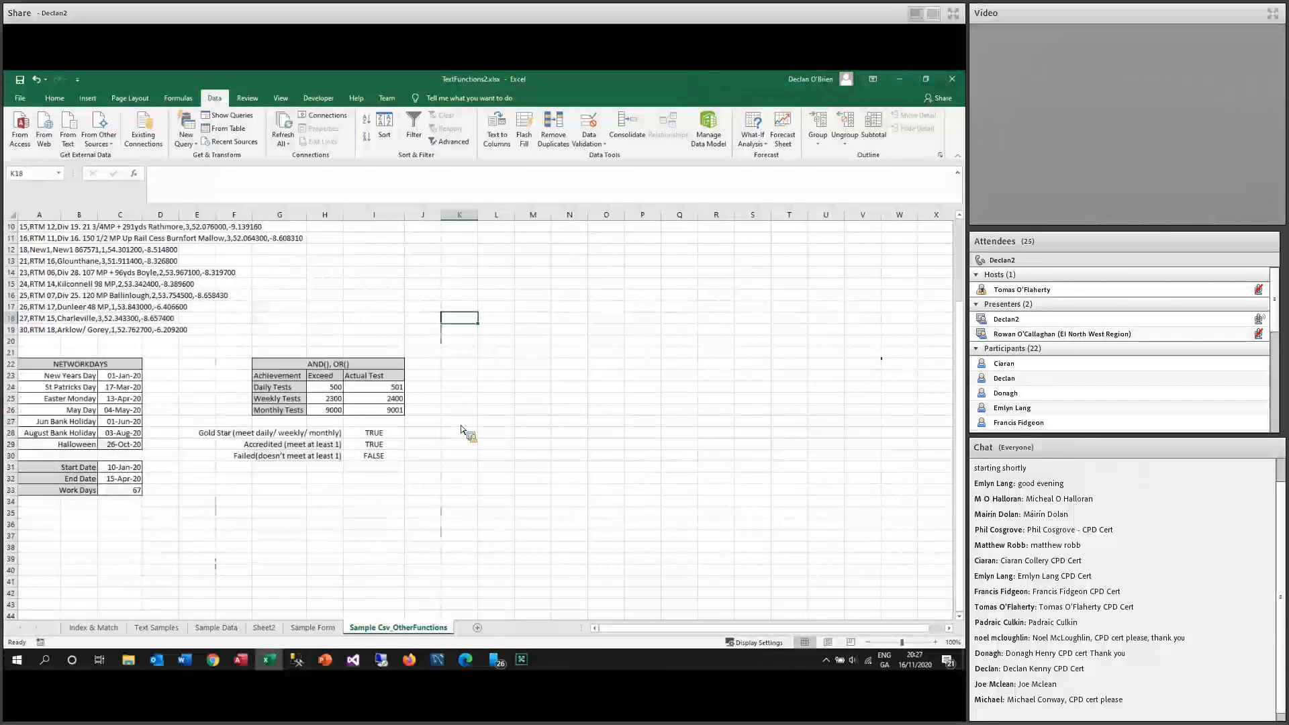
pyautogui.click(317, 395)
pyautogui.click(422, 388)
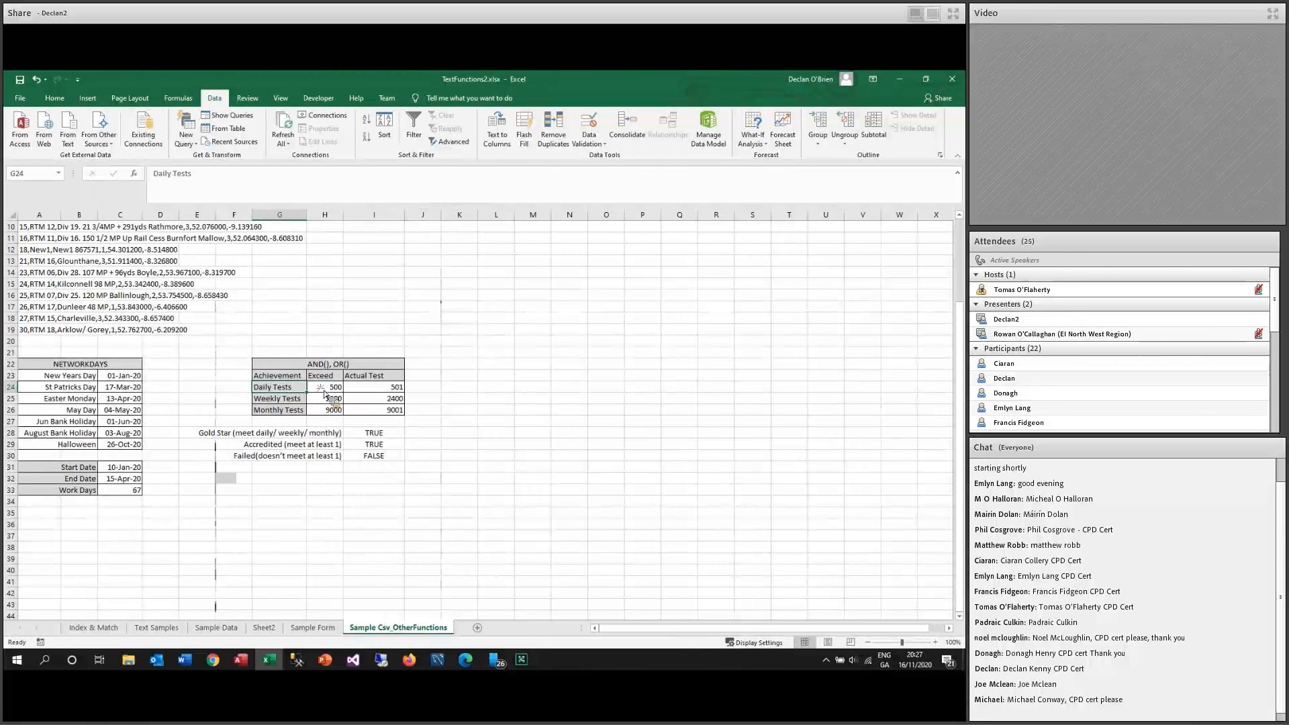
pyautogui.click(324, 389)
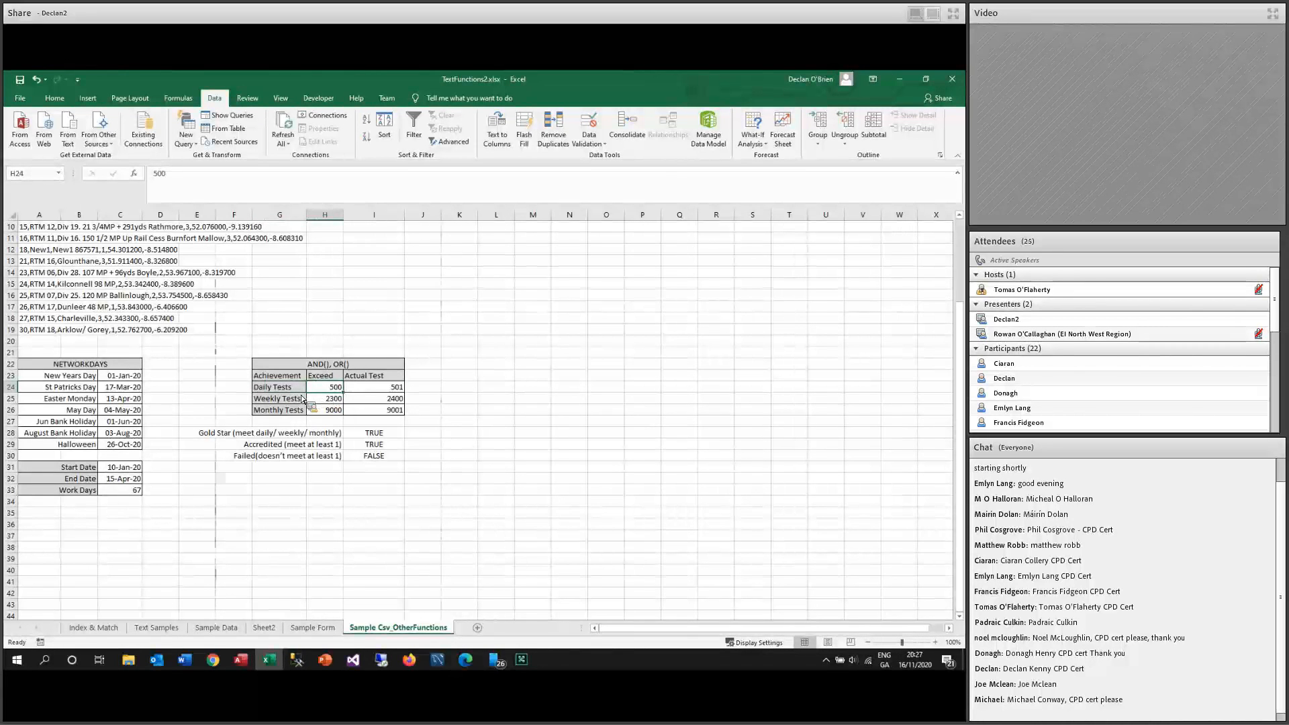
pyautogui.click(322, 401)
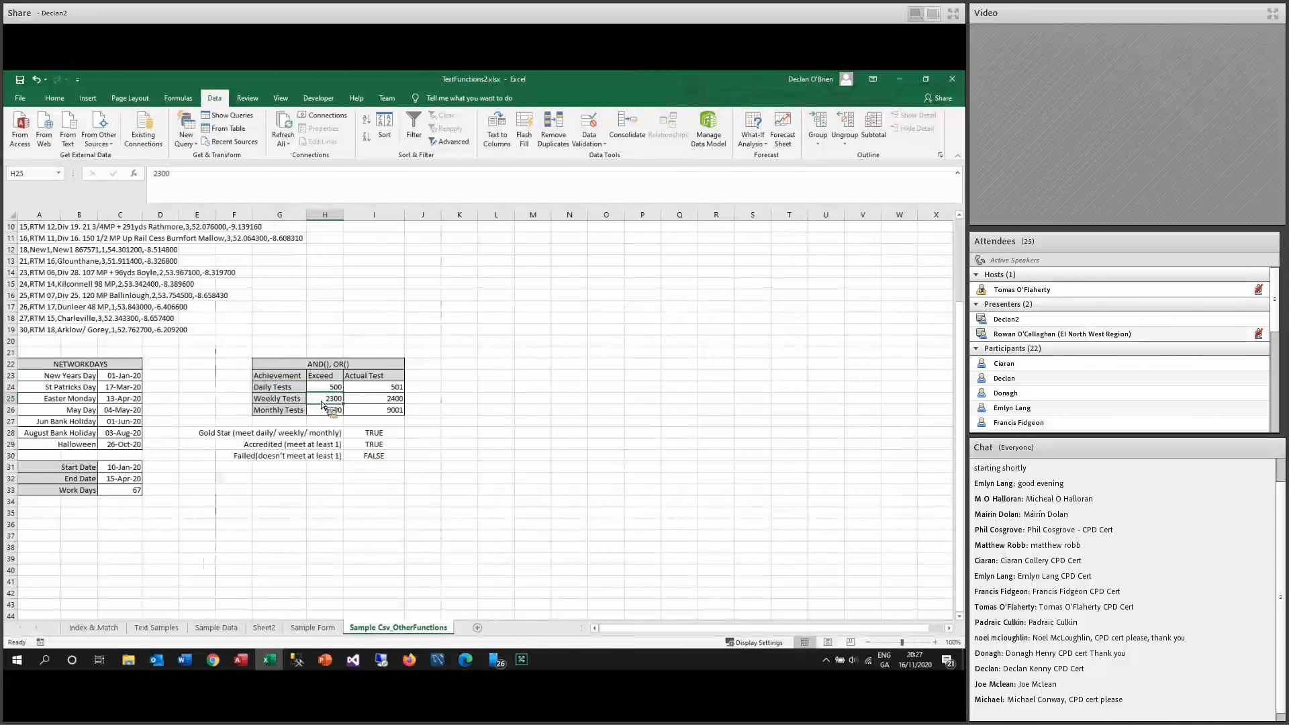
pyautogui.click(318, 411)
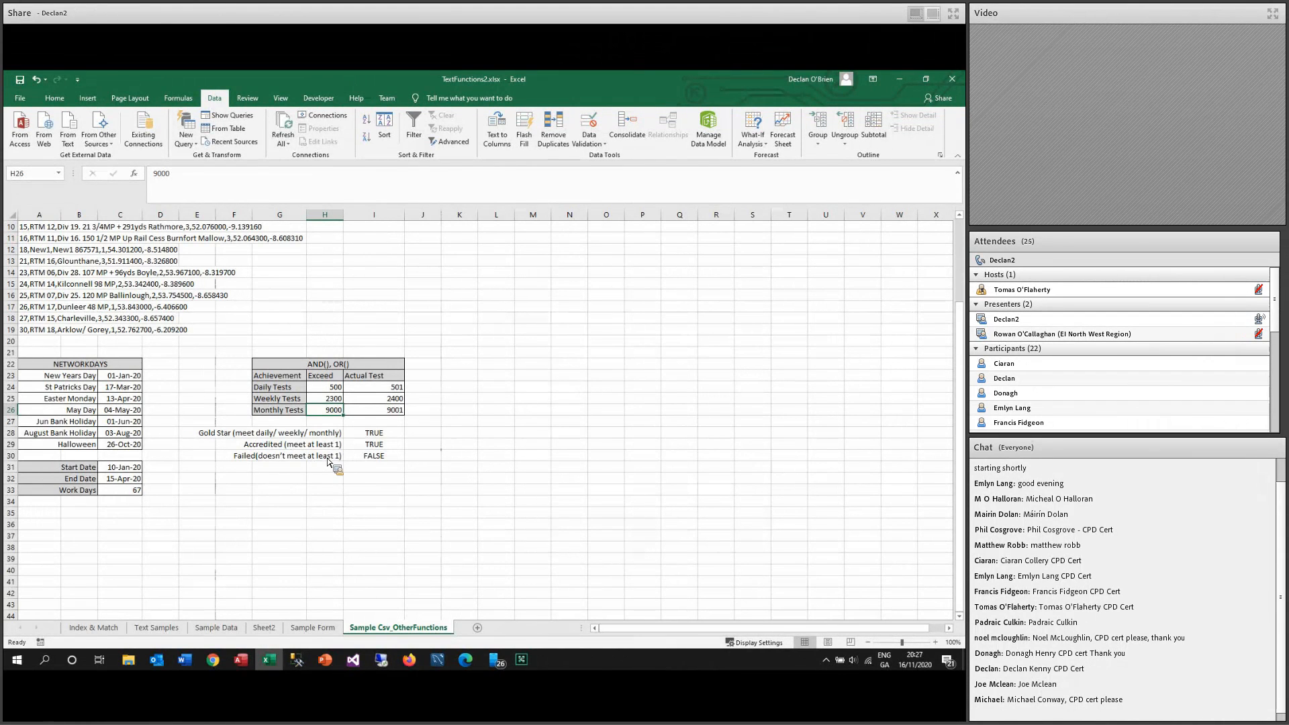
pyautogui.click(379, 389)
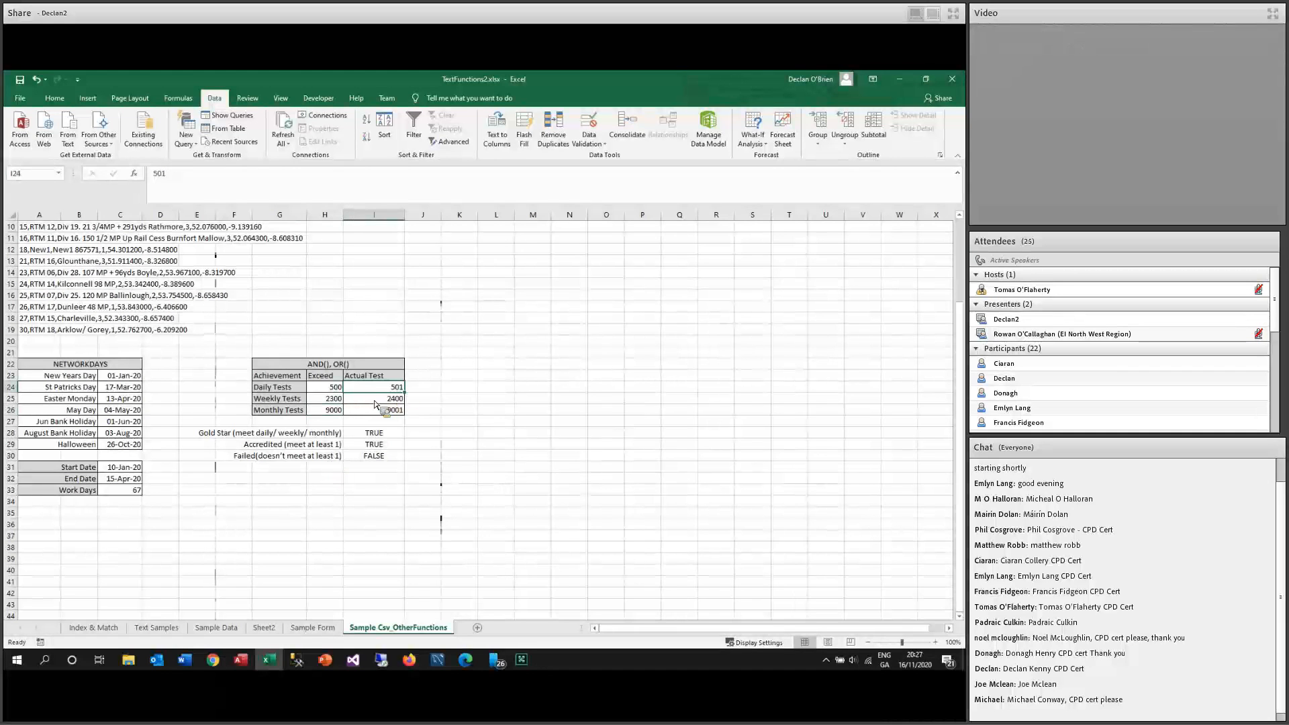
pyautogui.click(375, 400)
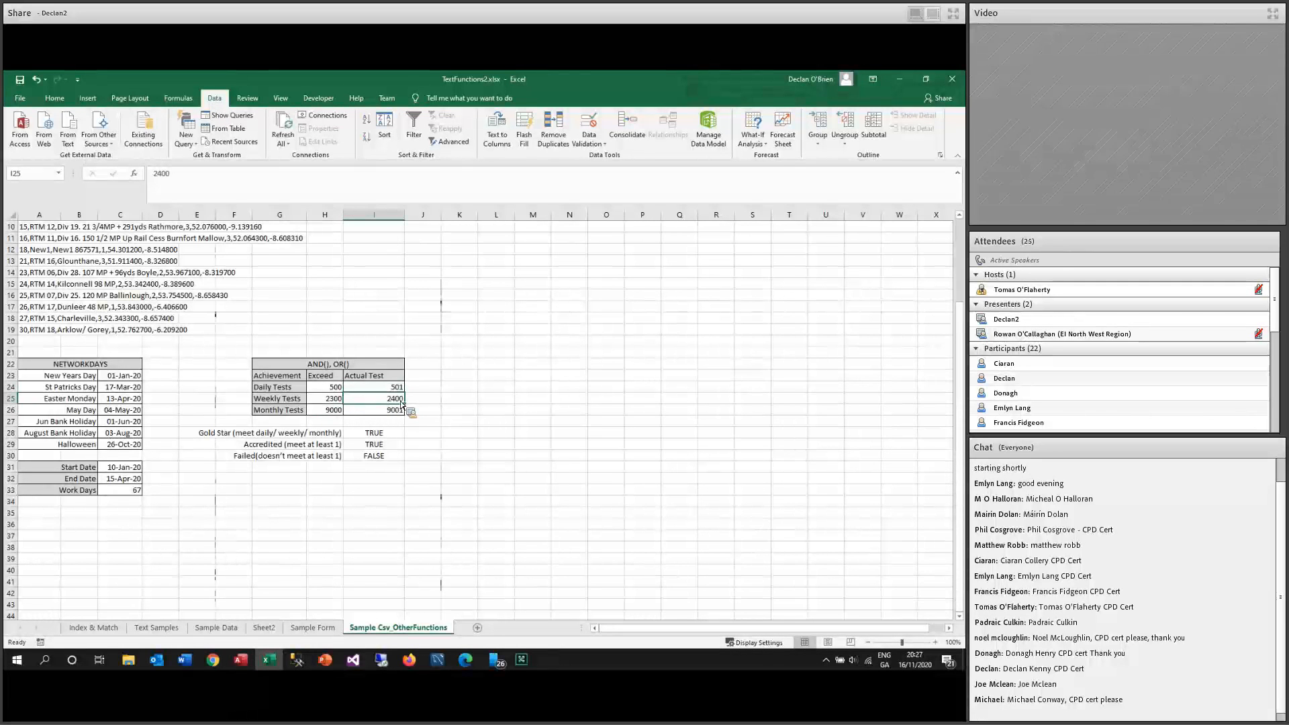
pyautogui.press('Down')
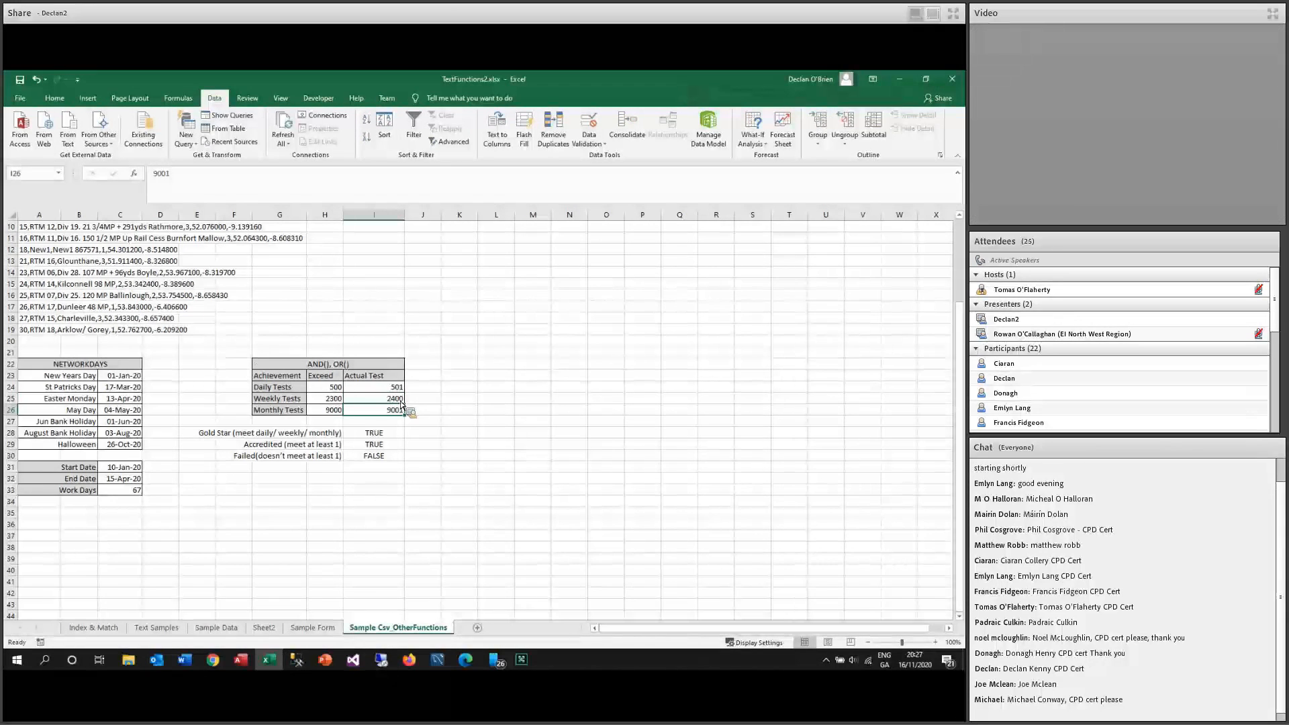
pyautogui.press('Up')
pyautogui.press('Up')
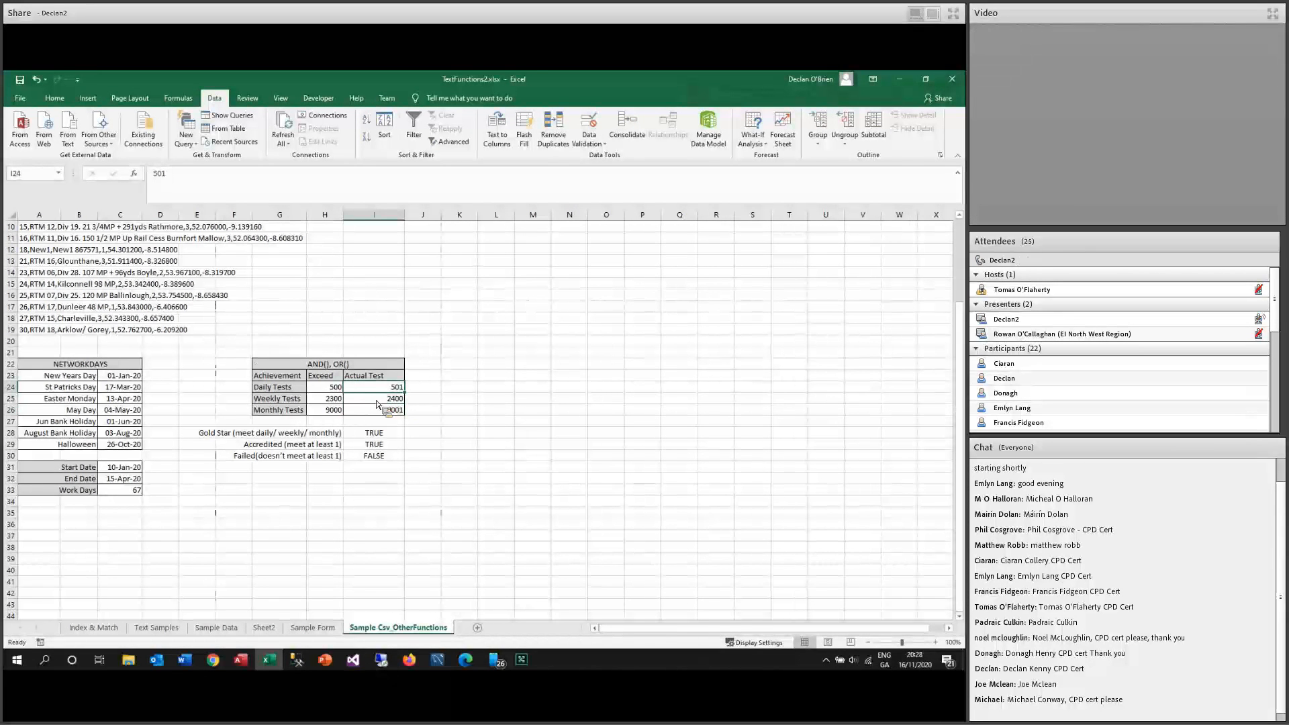
pyautogui.press('Down')
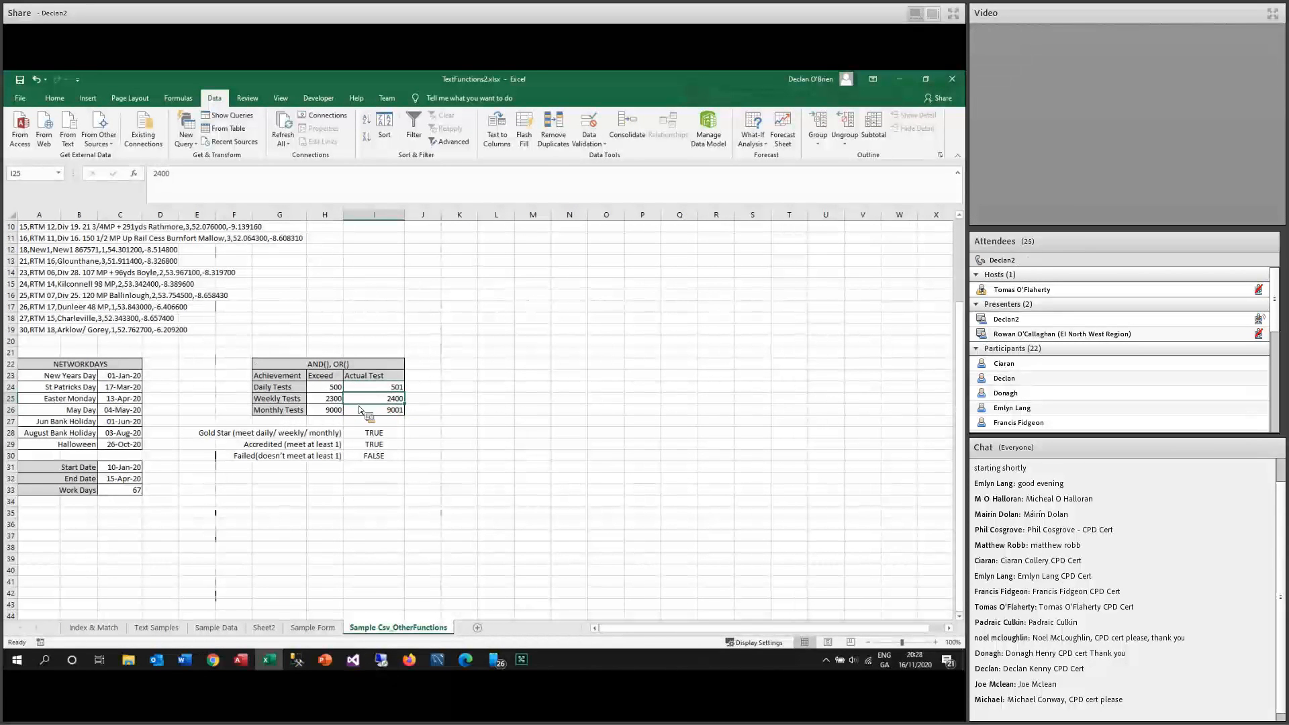
pyautogui.press('Down')
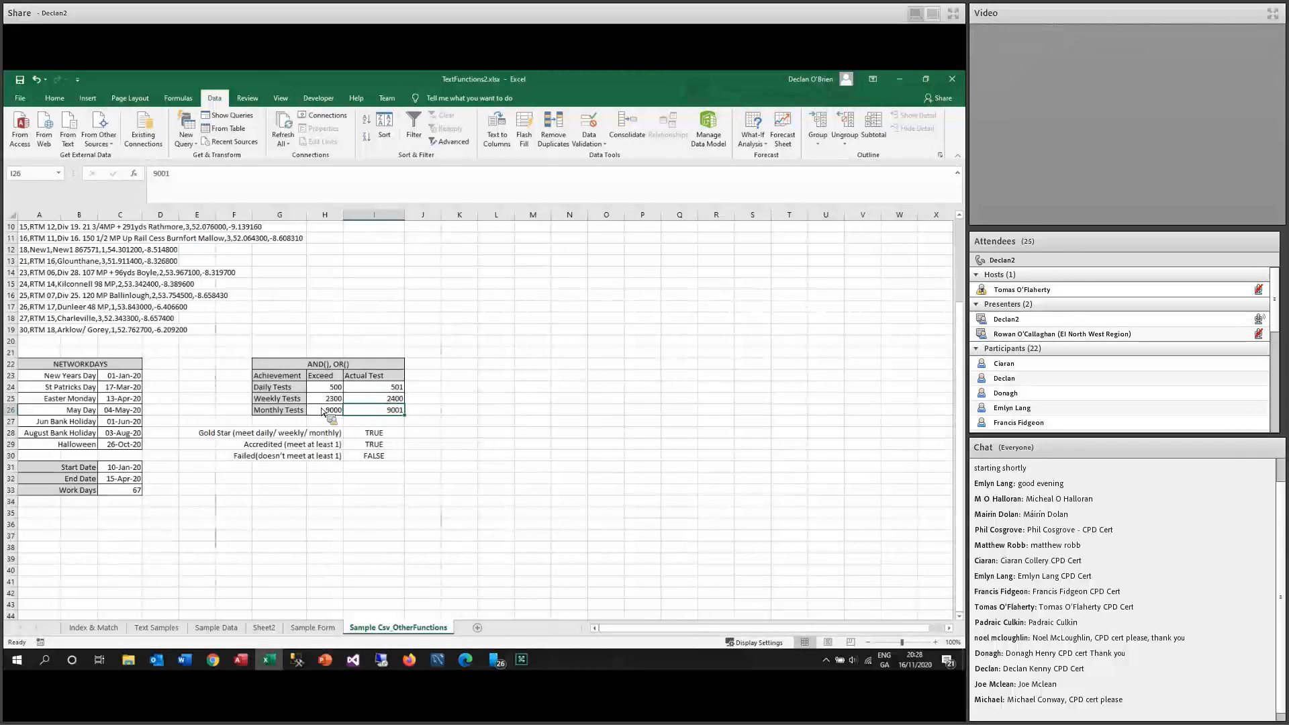
pyautogui.click(374, 435)
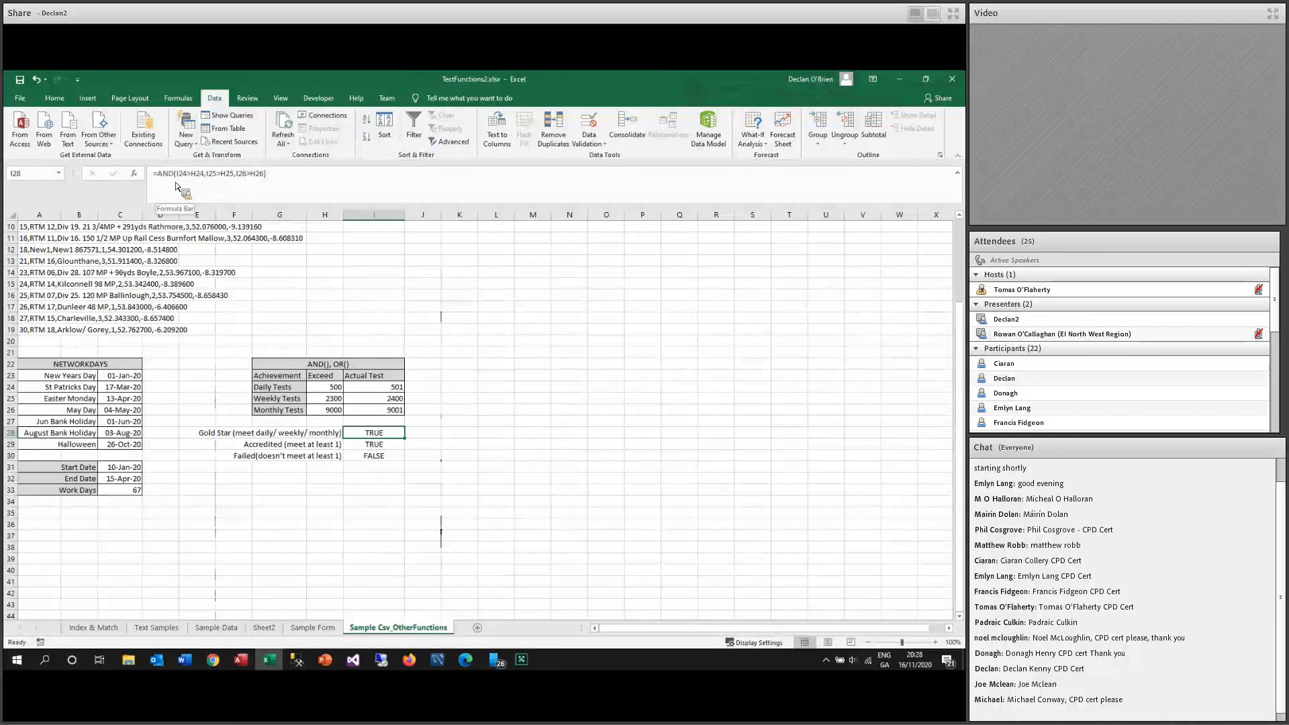
pyautogui.moveTo(176, 186); pyautogui.dragTo(203, 188)
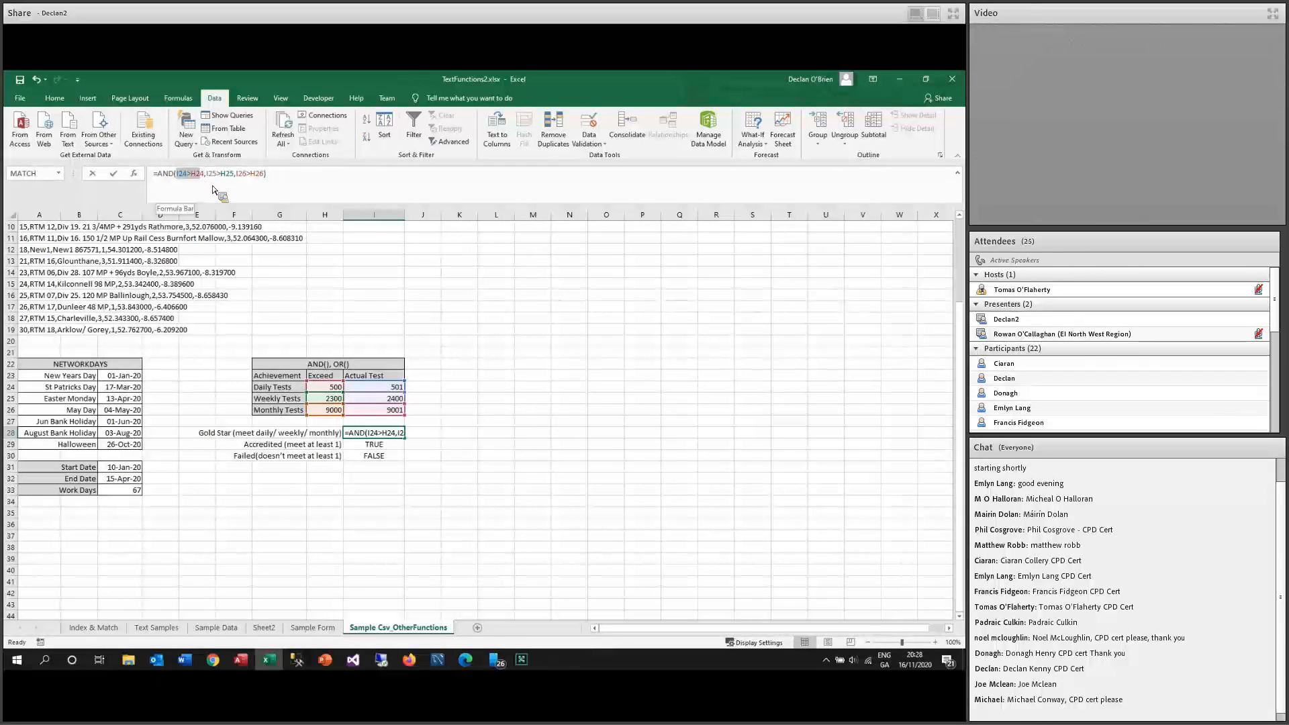
pyautogui.click(206, 178)
pyautogui.moveTo(205, 178); pyautogui.dragTo(177, 178)
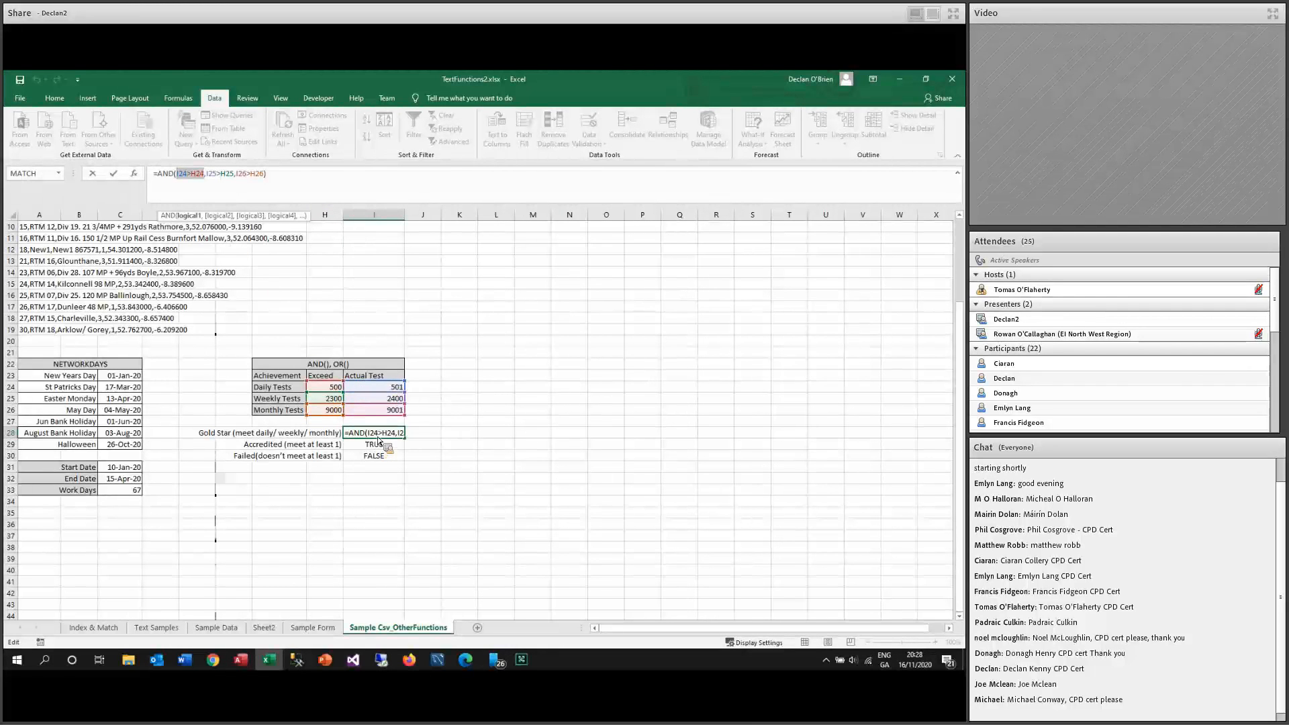
pyautogui.doubleClick(212, 174)
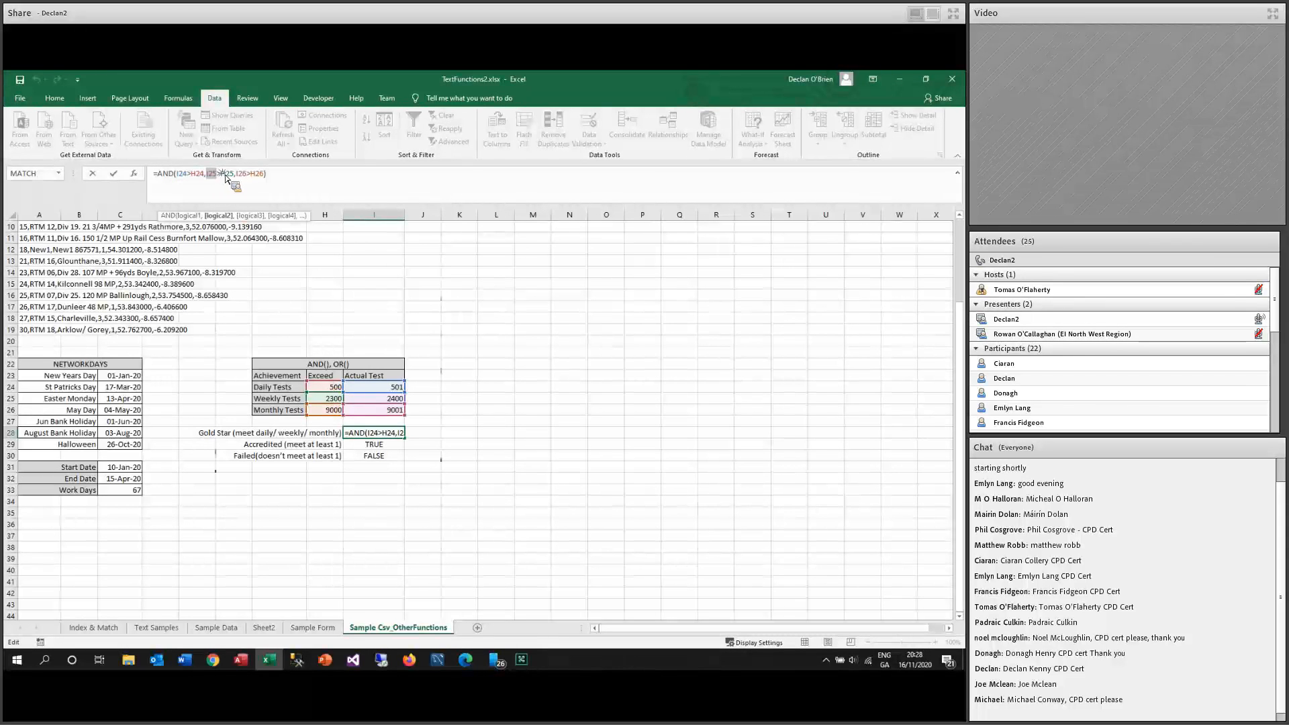
pyautogui.moveTo(235, 176); pyautogui.dragTo(236, 177)
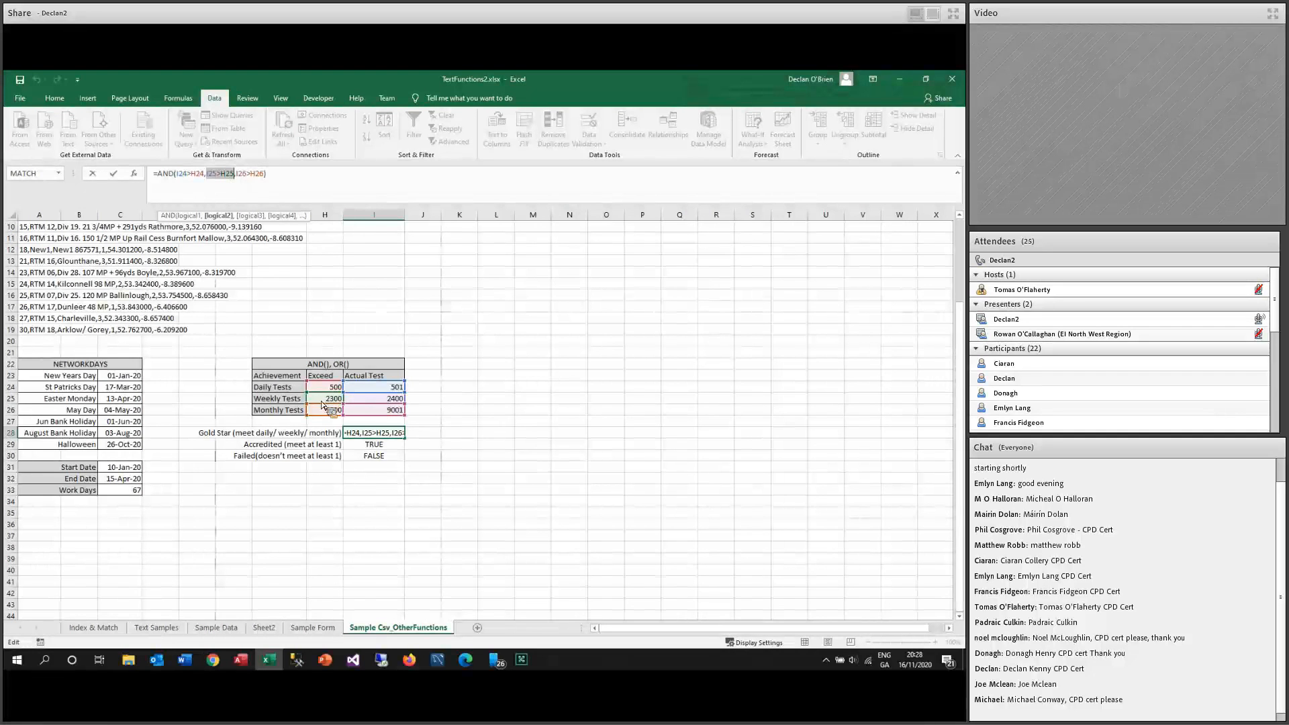
pyautogui.moveTo(237, 174); pyautogui.dragTo(264, 174)
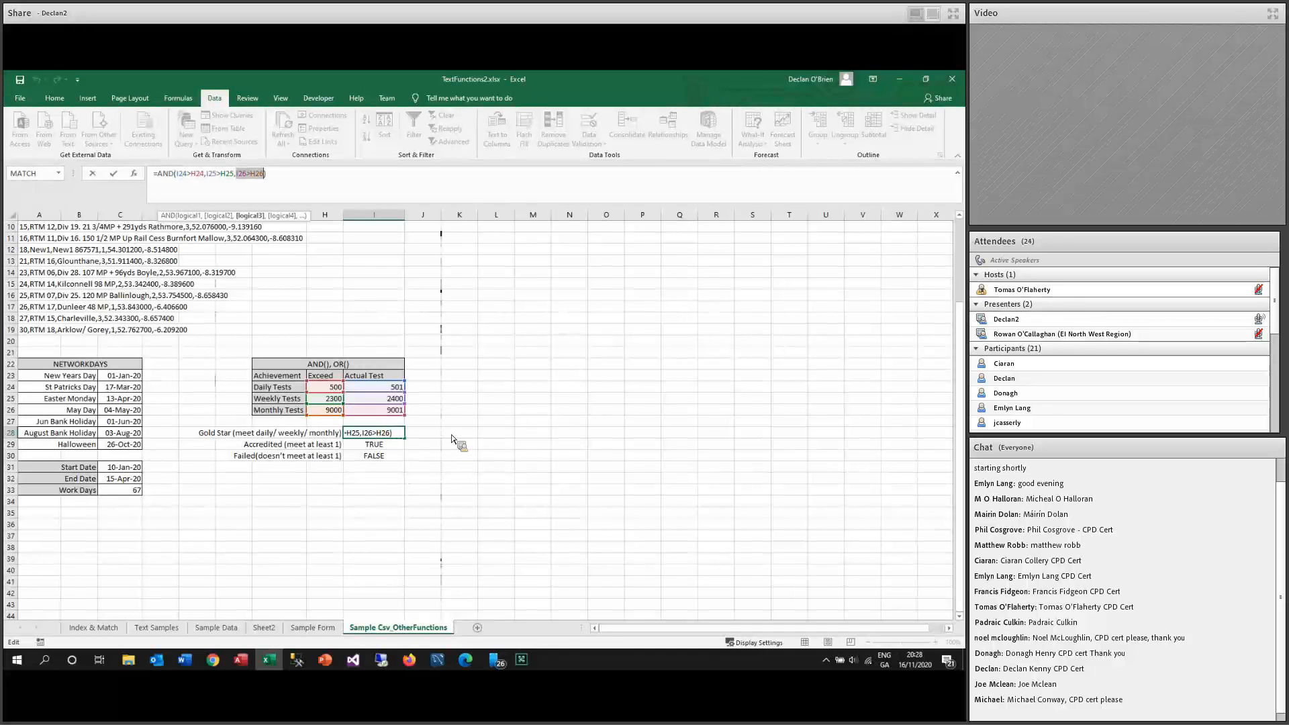
# Enter 499 as the Daily Tests actual in I24, so Gold Star becomes FALSE while Accredited stays TRUE.
pyautogui.press('Return')
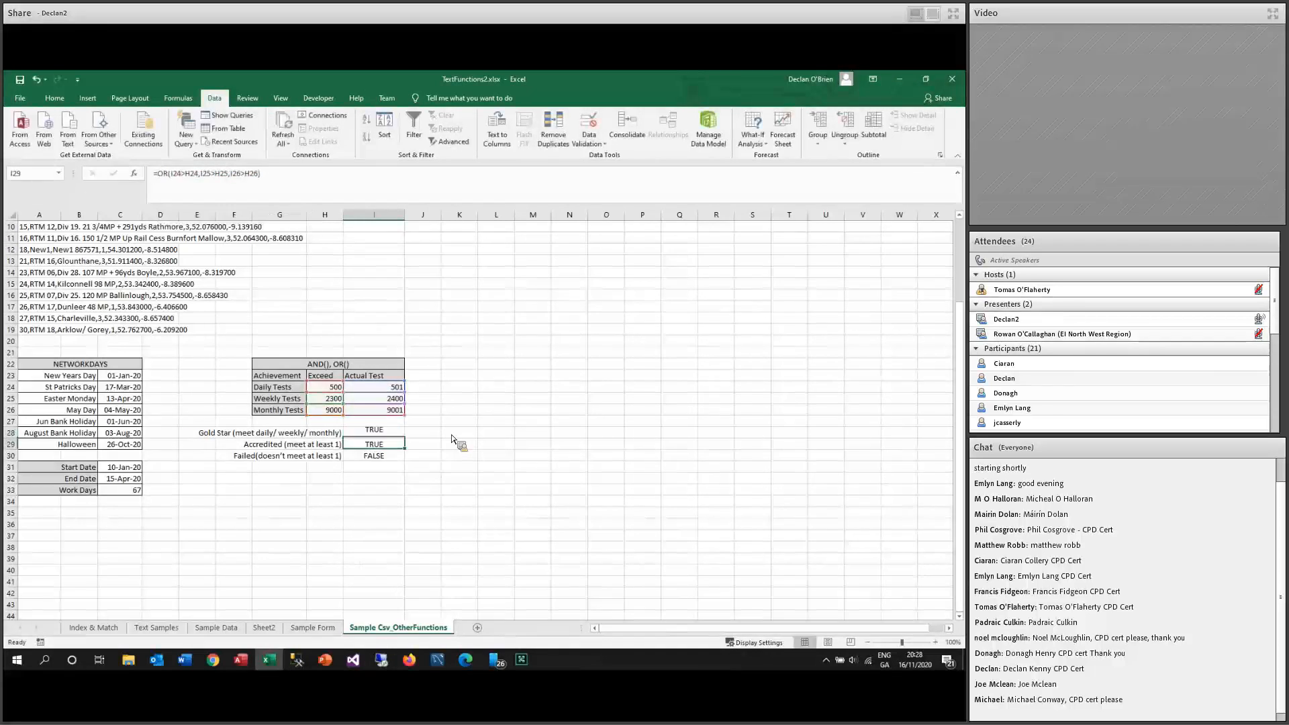
pyautogui.press('Up')
pyautogui.press('Up')
pyautogui.press('Up')
pyautogui.press('Up')
pyautogui.press('Up')
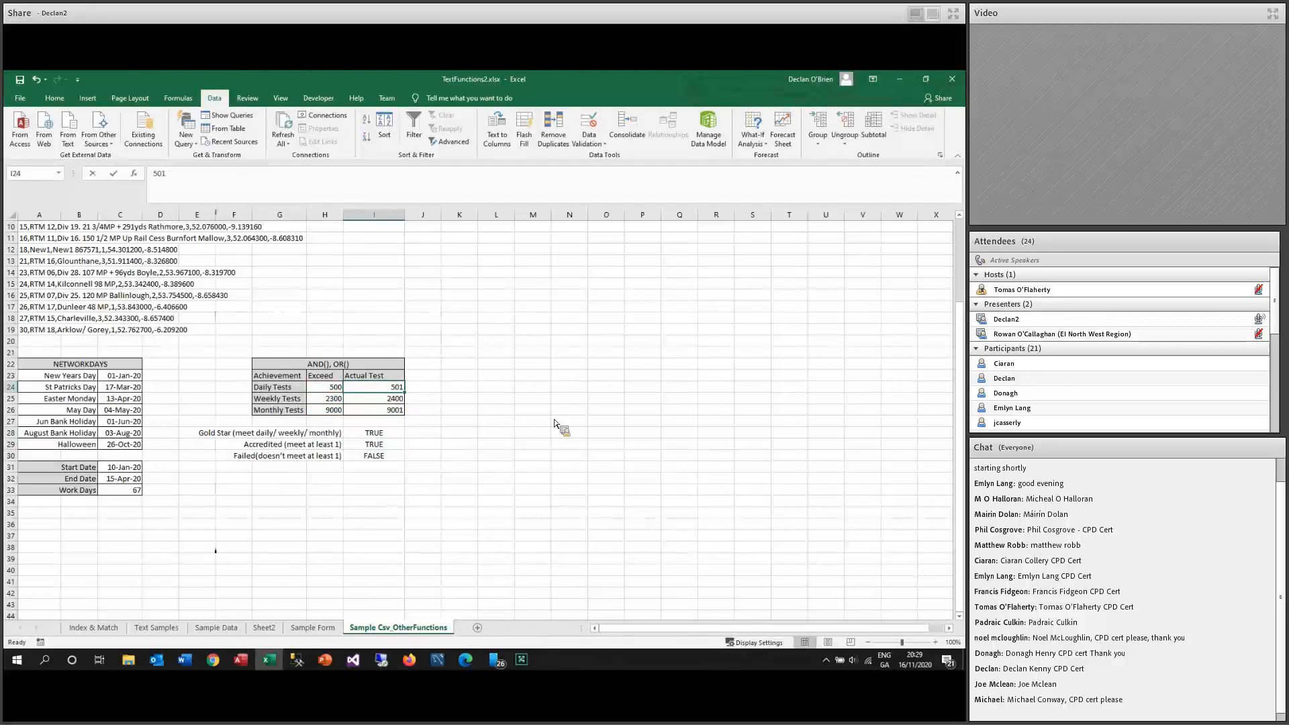
pyautogui.write('49')
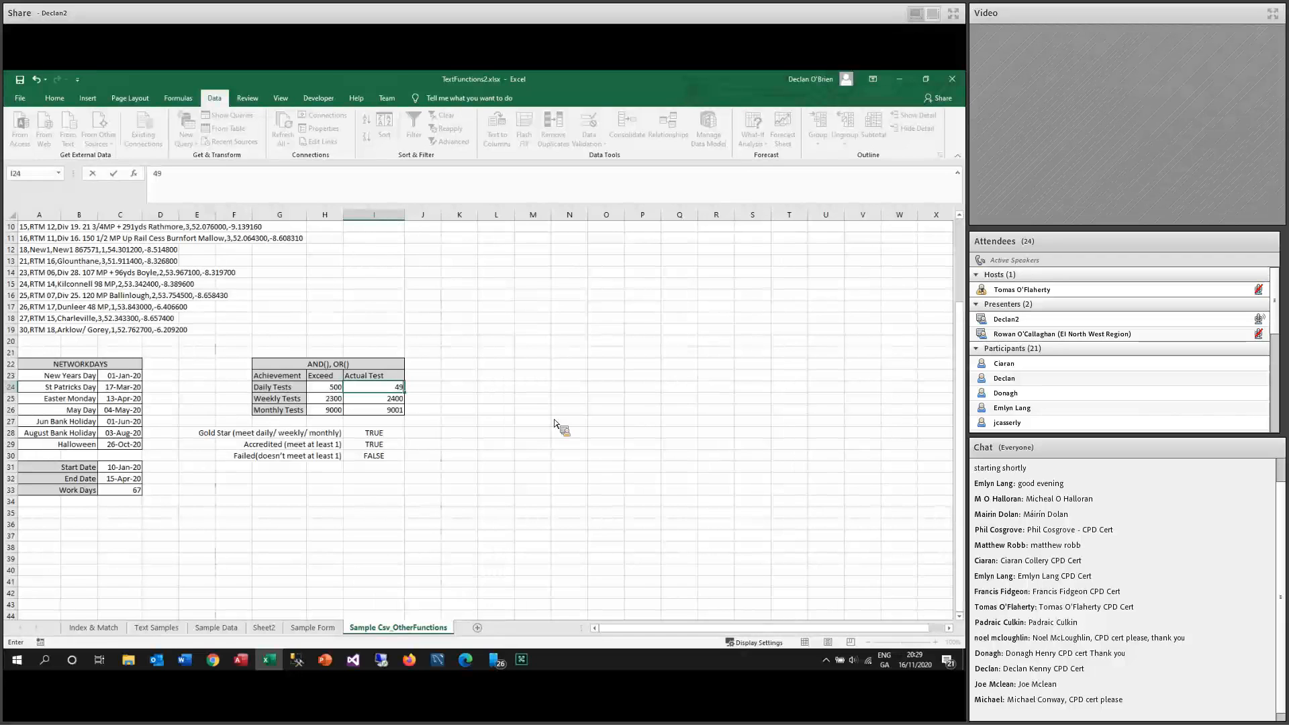
pyautogui.press('Return')
pyautogui.press('Down')
pyautogui.press('Down')
pyautogui.press('Down')
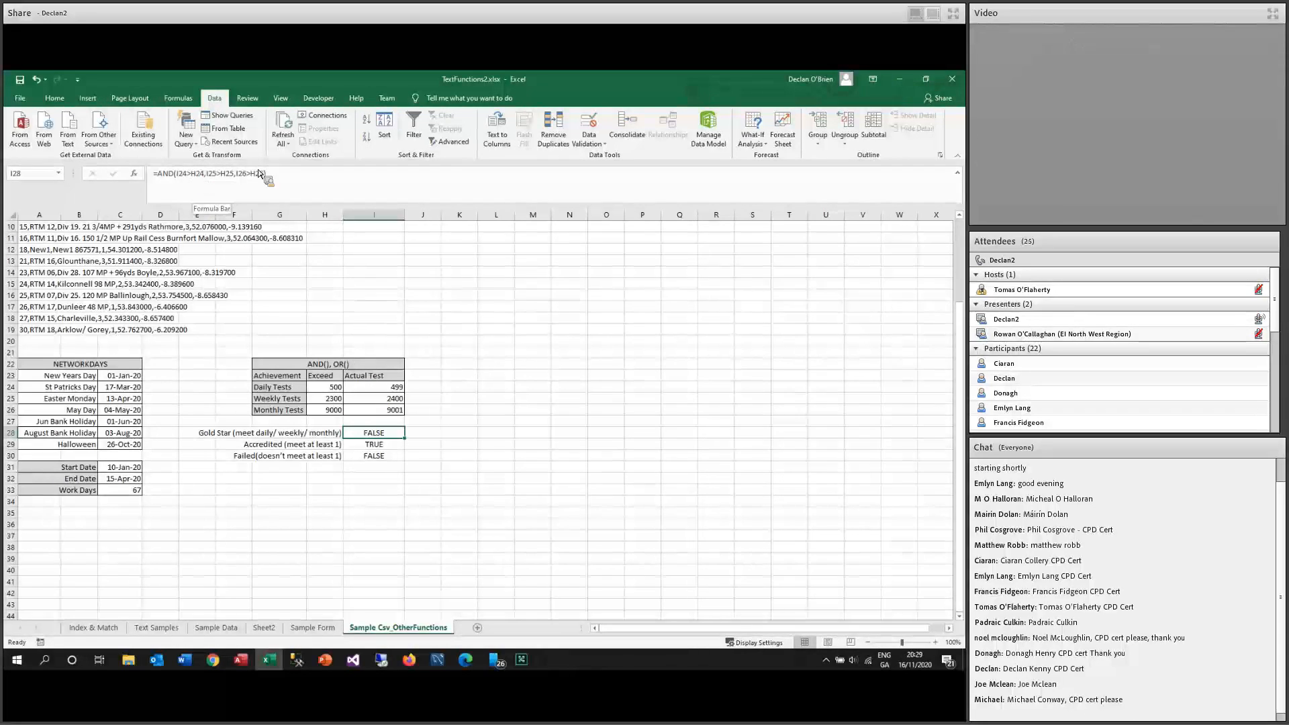
pyautogui.click(369, 445)
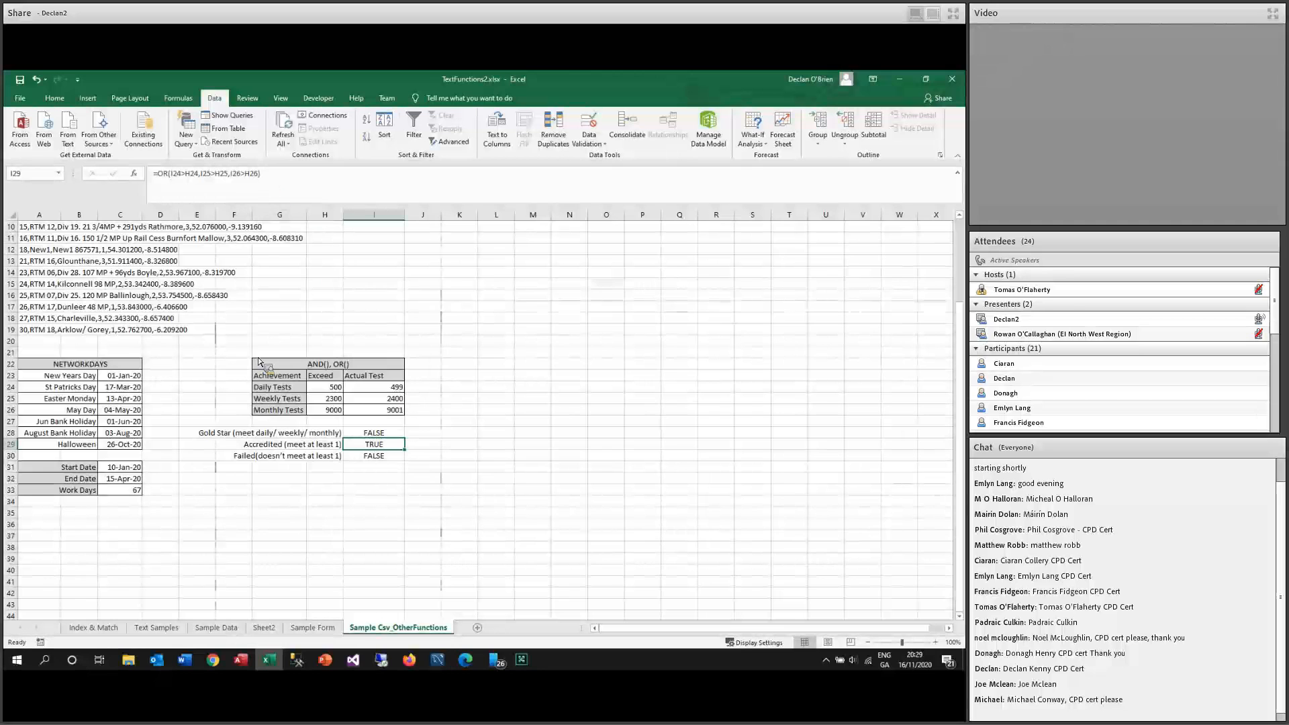
# Set the Weekly Tests actual to 2200 and the Monthly Tests actual to 9000.
pyautogui.press('Up')
pyautogui.press('Up')
pyautogui.press('Up')
pyautogui.press('Up')
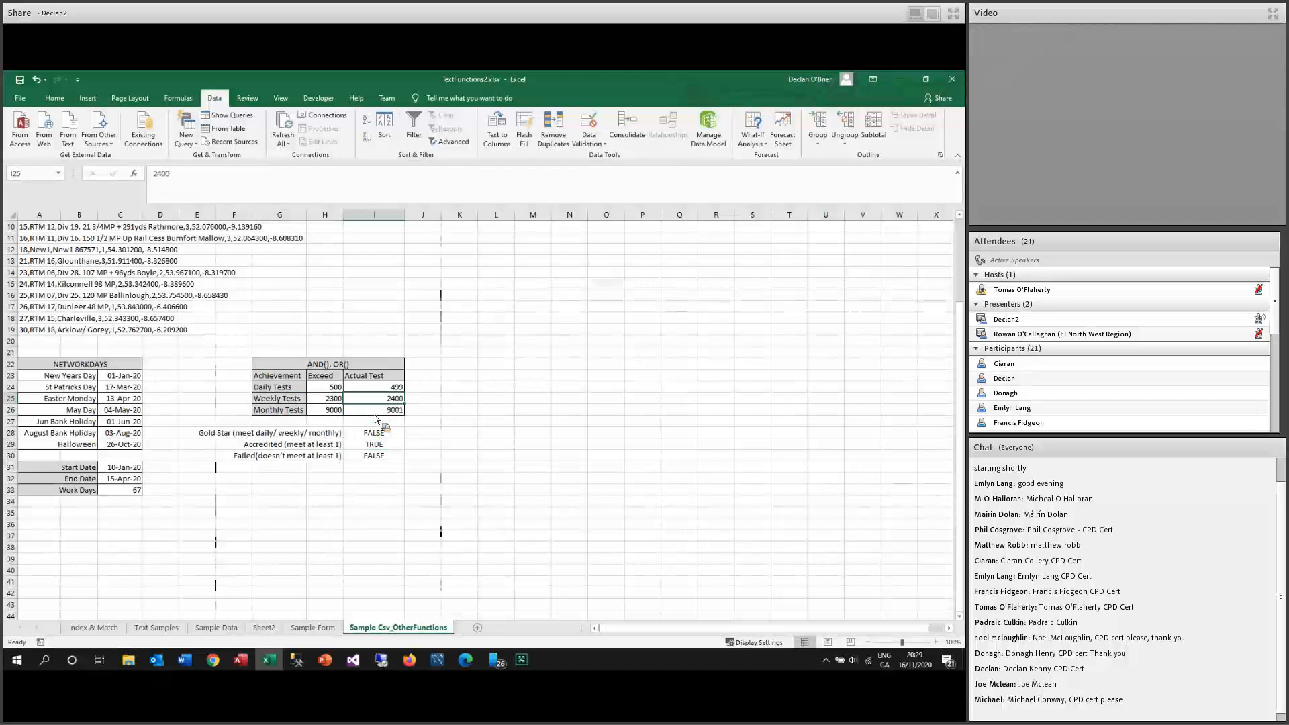
pyautogui.write('22')
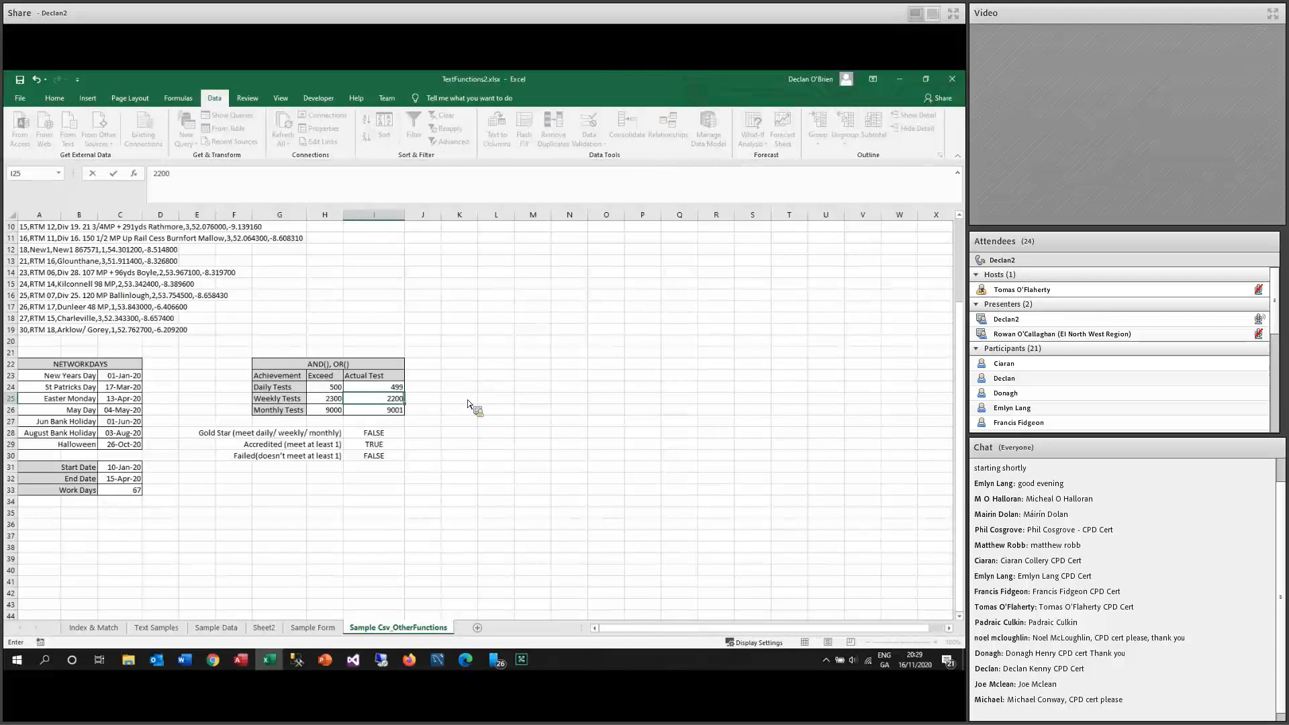
pyautogui.press('Return')
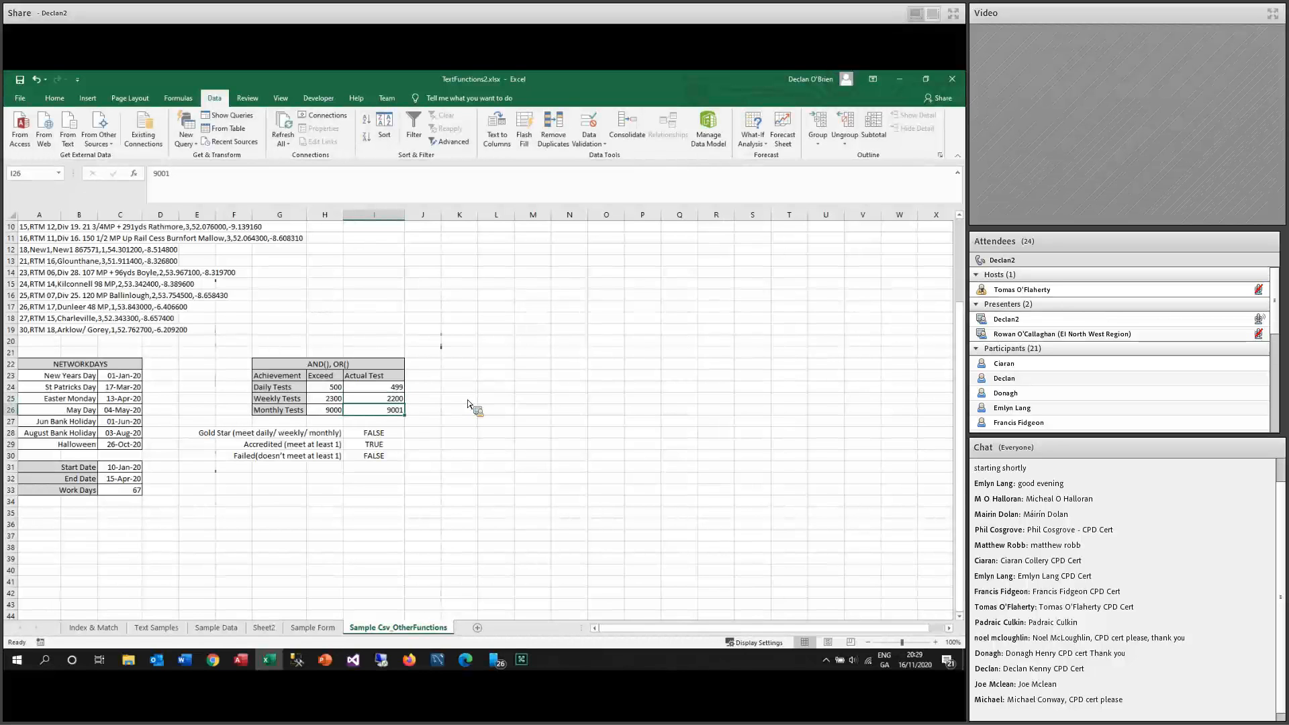
pyautogui.write('9000')
pyautogui.press('Return')
# Check the Gold Star AND, Accredited OR (now FALSE) and Failed NOT (now TRUE) results.
pyautogui.click(390, 435)
pyautogui.click(387, 444)
pyautogui.click(376, 456)
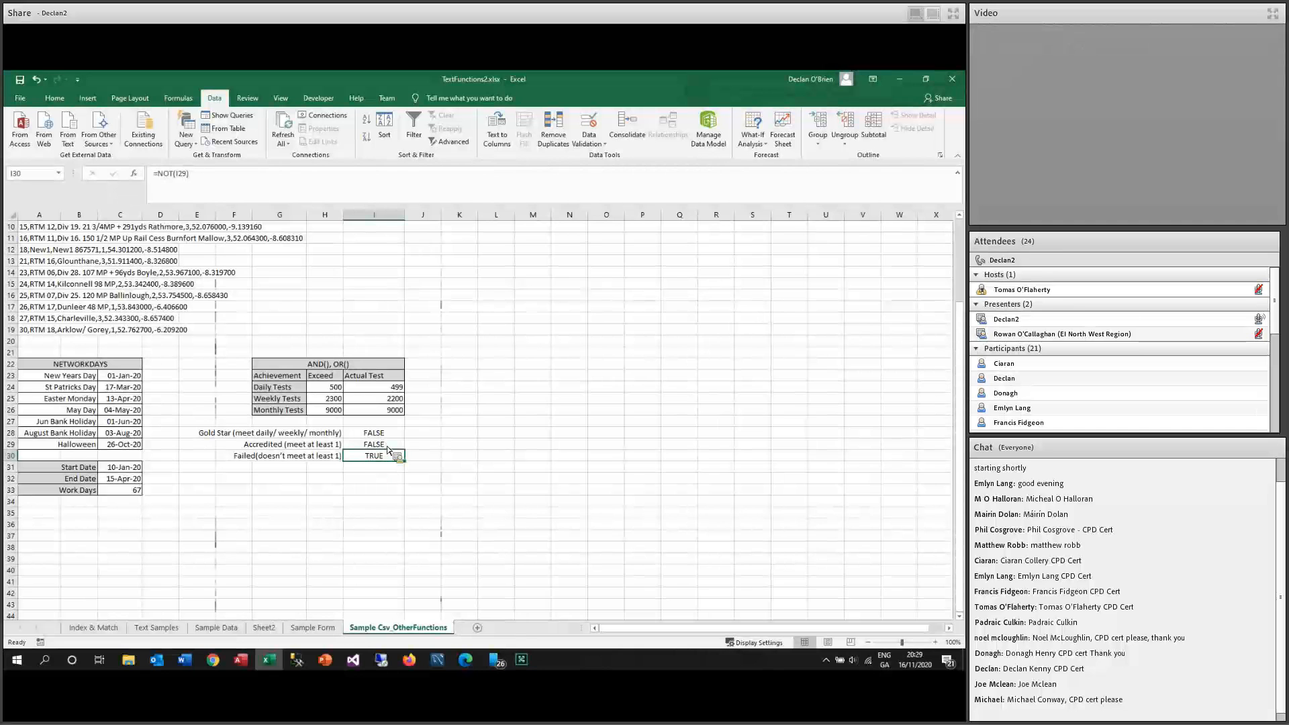
pyautogui.click(379, 444)
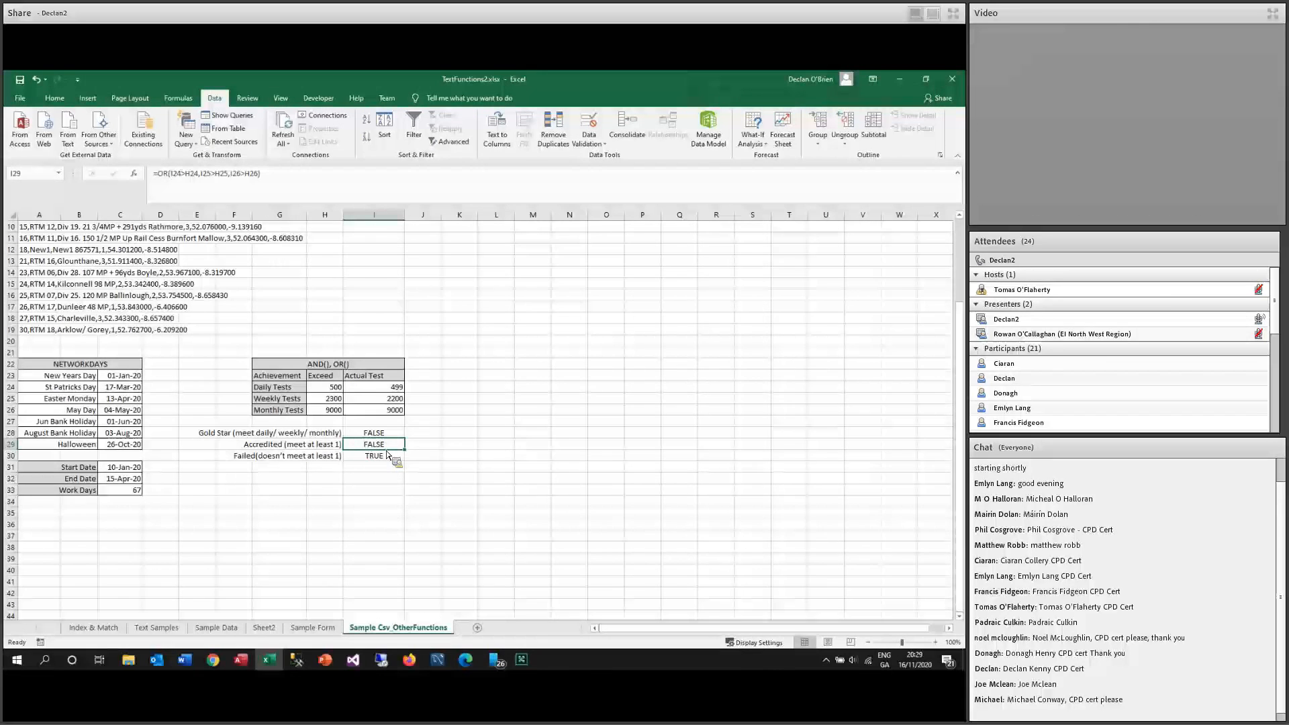
pyautogui.click(386, 455)
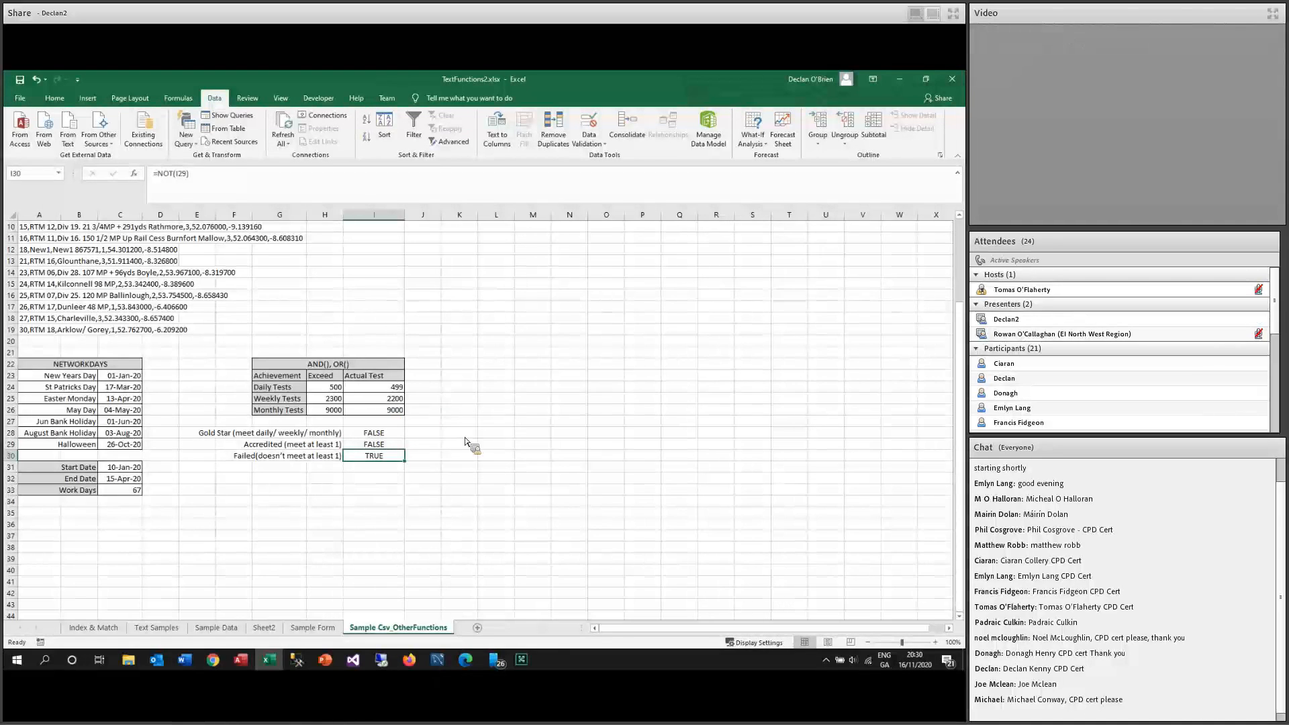
pyautogui.click(462, 411)
pyautogui.scroll(3, 510, 468)
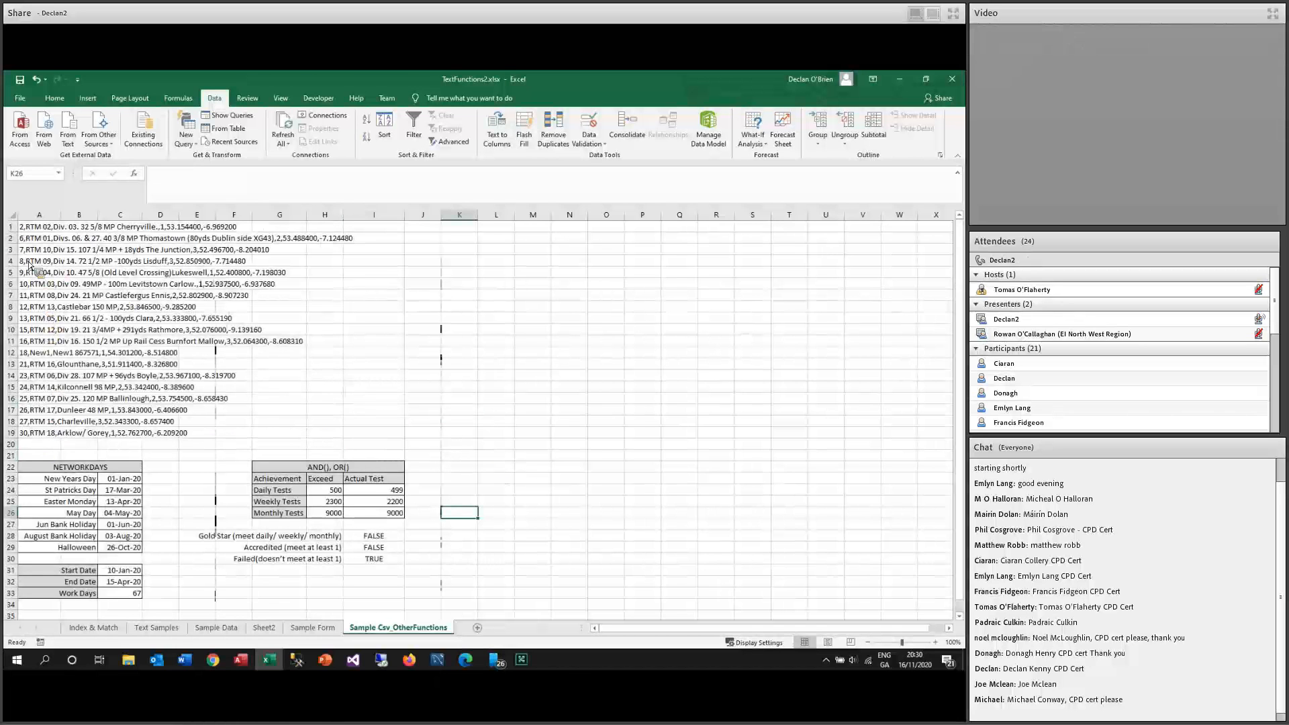
# Select the 19 comma-separated CSV rows in A1:A19 on the Sample Csv_OtherFunctions sheet.
pyautogui.click(47, 228)
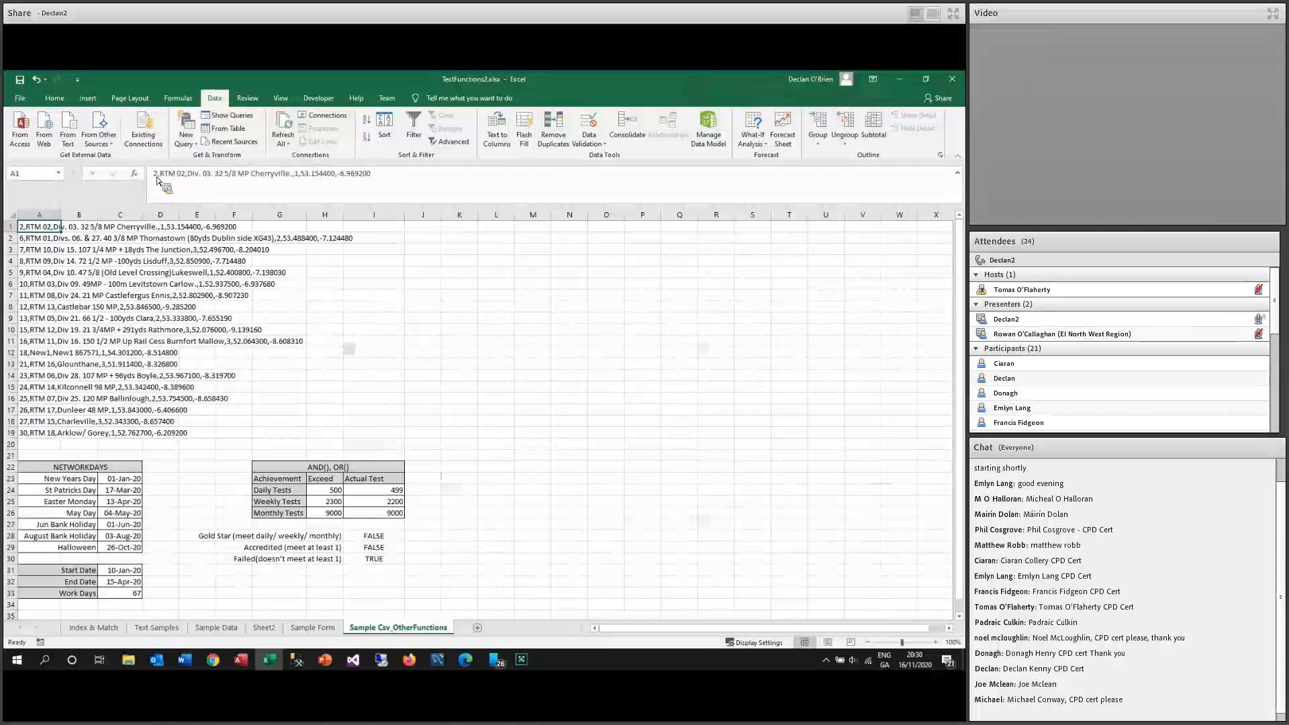
pyautogui.click(98, 630)
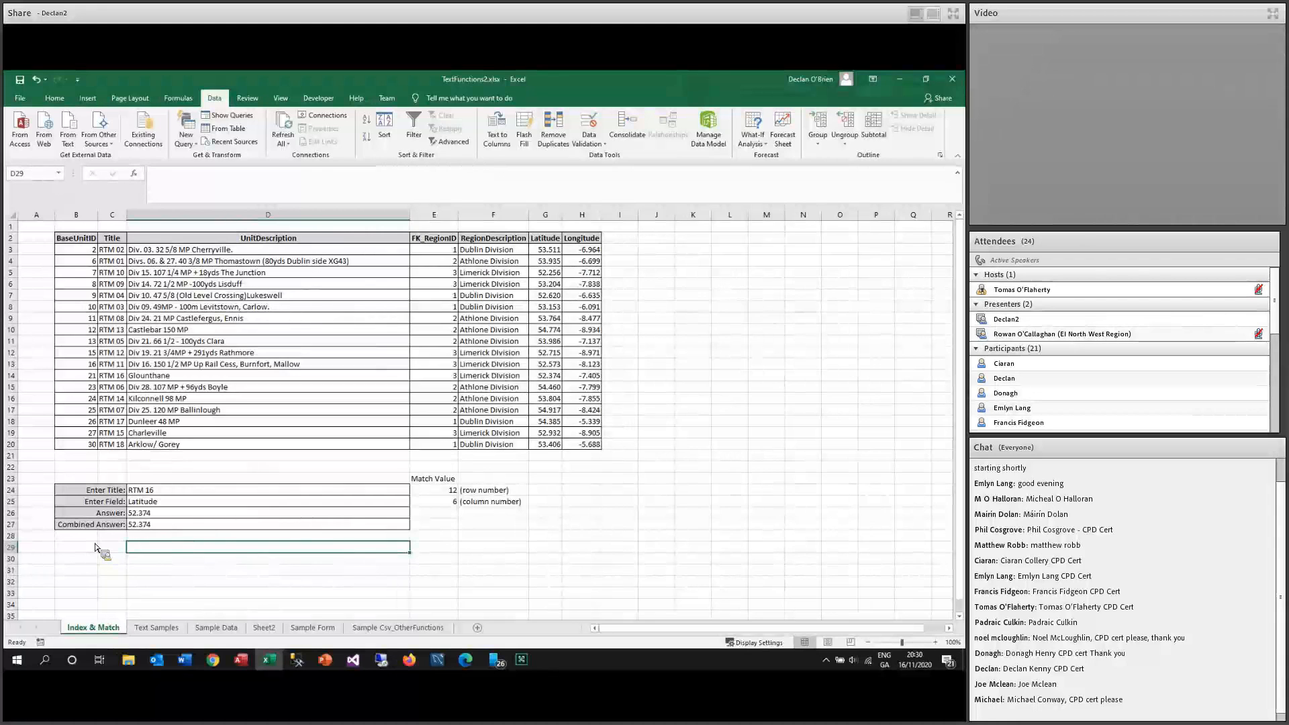
pyautogui.hotkey('ctrl', 'pagedown')
pyautogui.hotkey('ctrl', 'pagedown')
pyautogui.hotkey('ctrl', 'pagedown')
pyautogui.hotkey('ctrl', 'pagedown')
pyautogui.hotkey('ctrl', 'pagedown')
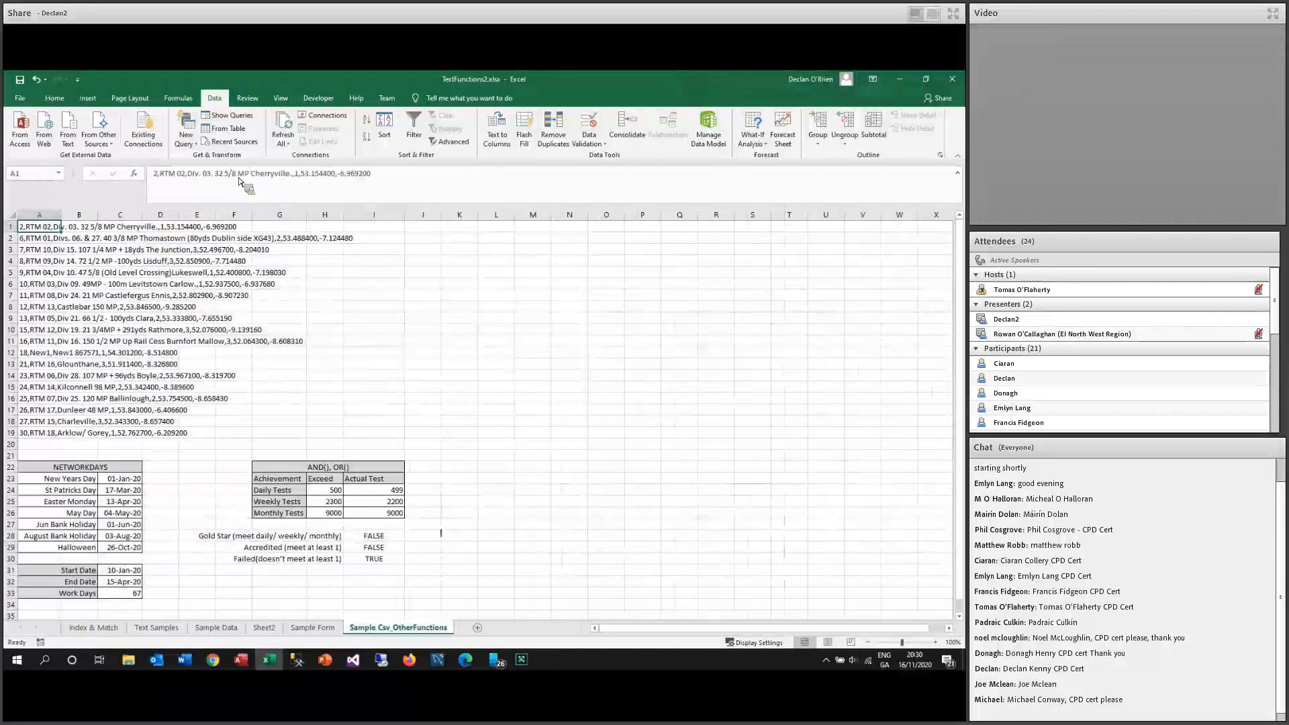
pyautogui.moveTo(37, 232); pyautogui.dragTo(41, 435)
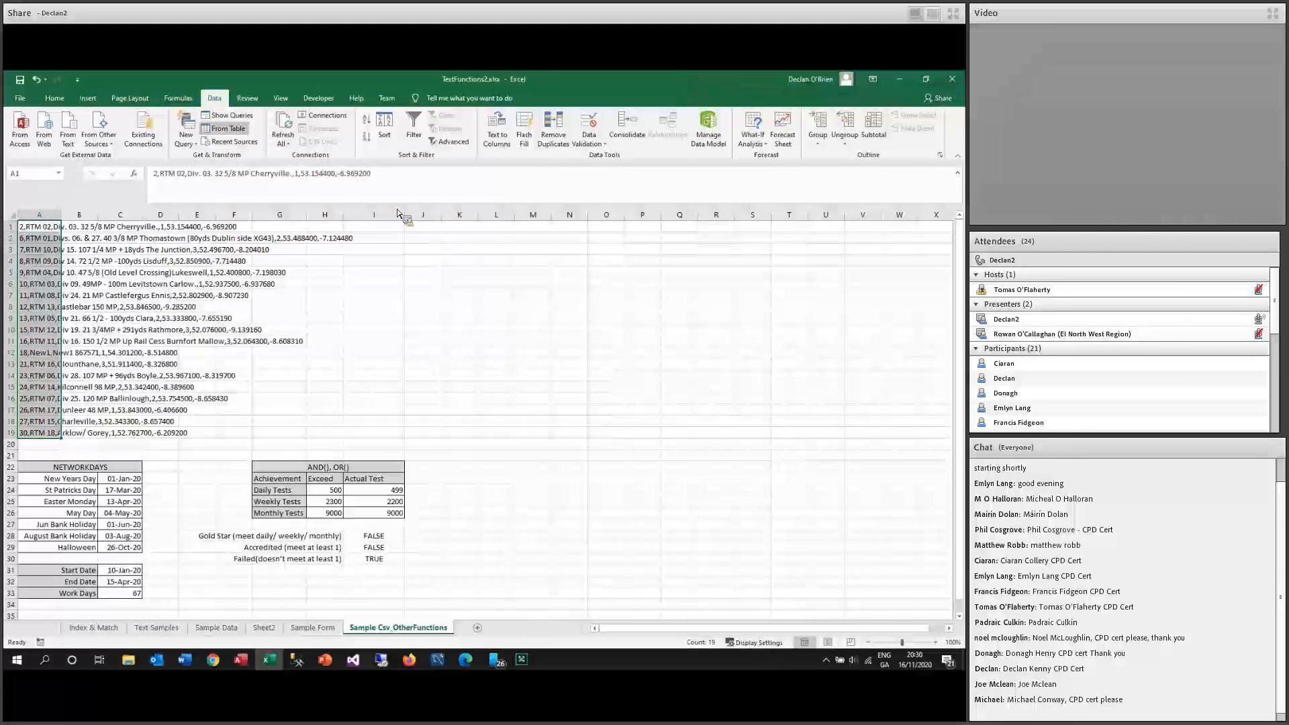
# Launch Text to Columns from the Data tab for the selected CSV rows, with Delimited chosen.
pyautogui.click(507, 148)
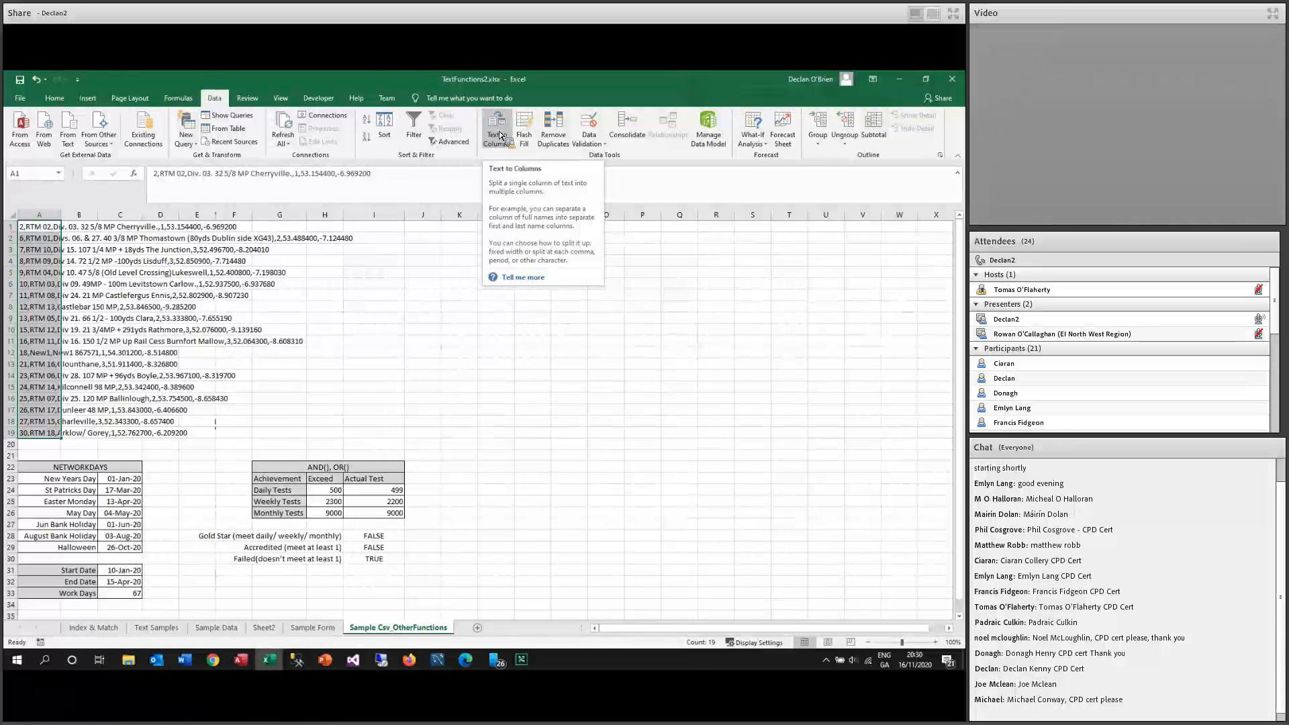
pyautogui.click(500, 136)
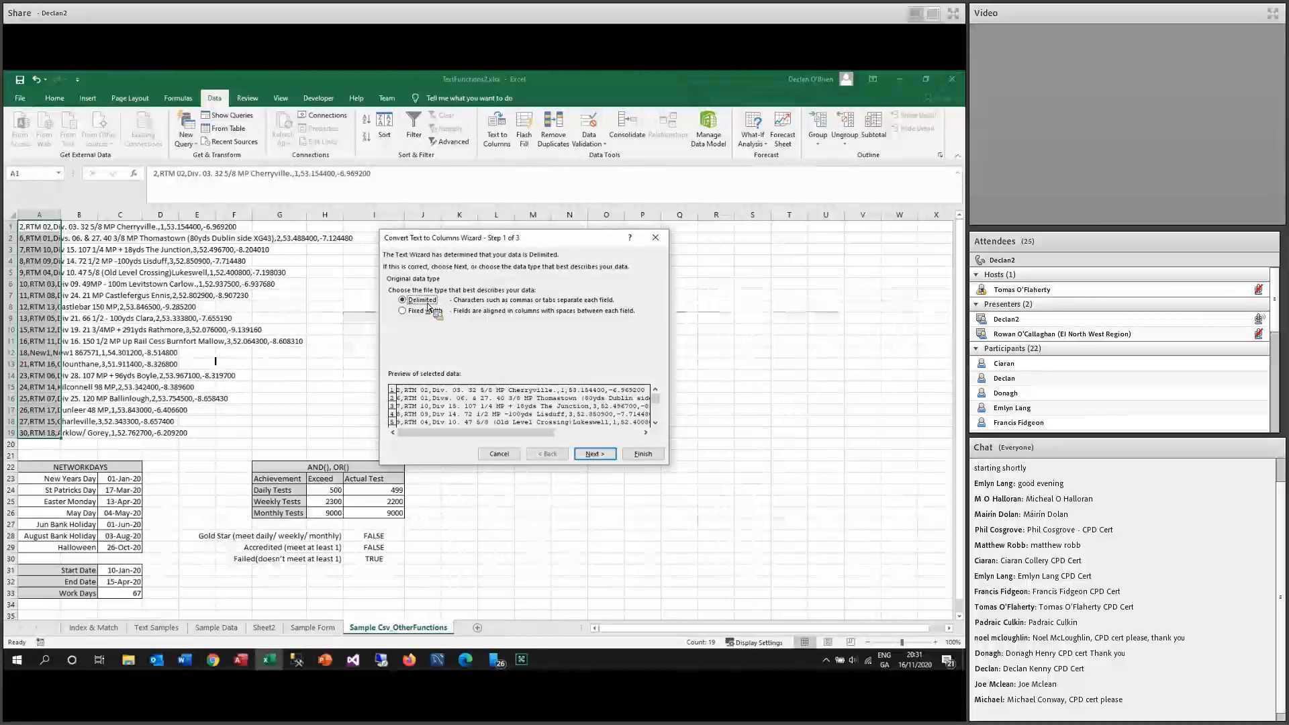
# Split the rows on Comma delimiters with General format into destination $A$1, filling columns A to F.
pyautogui.click(604, 459)
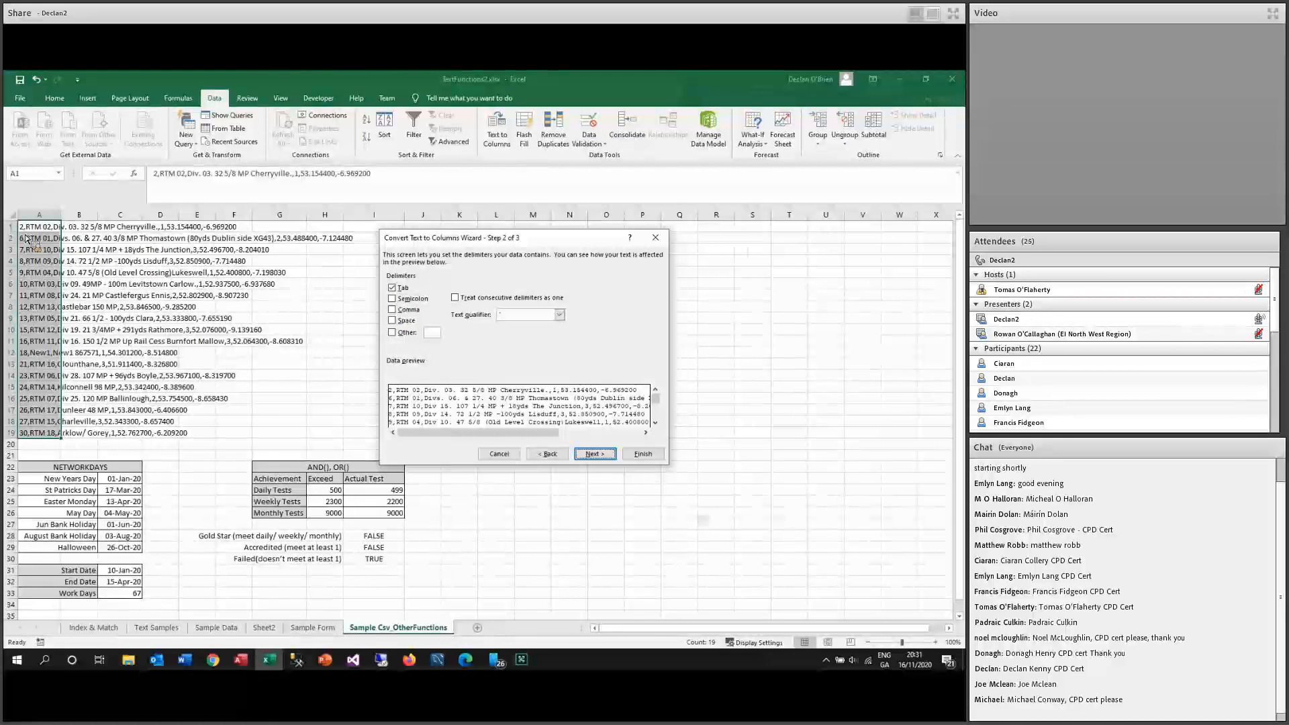
pyautogui.hotkey('alt', 'c')
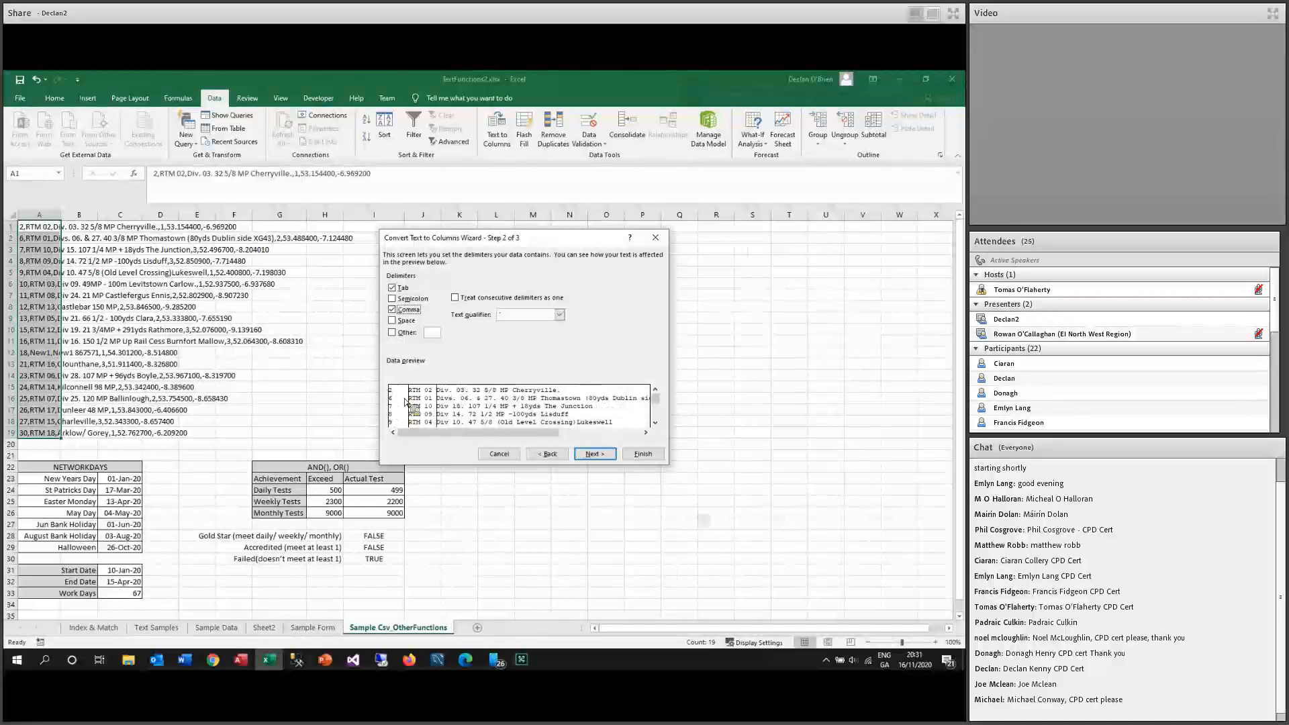
pyautogui.click(595, 435)
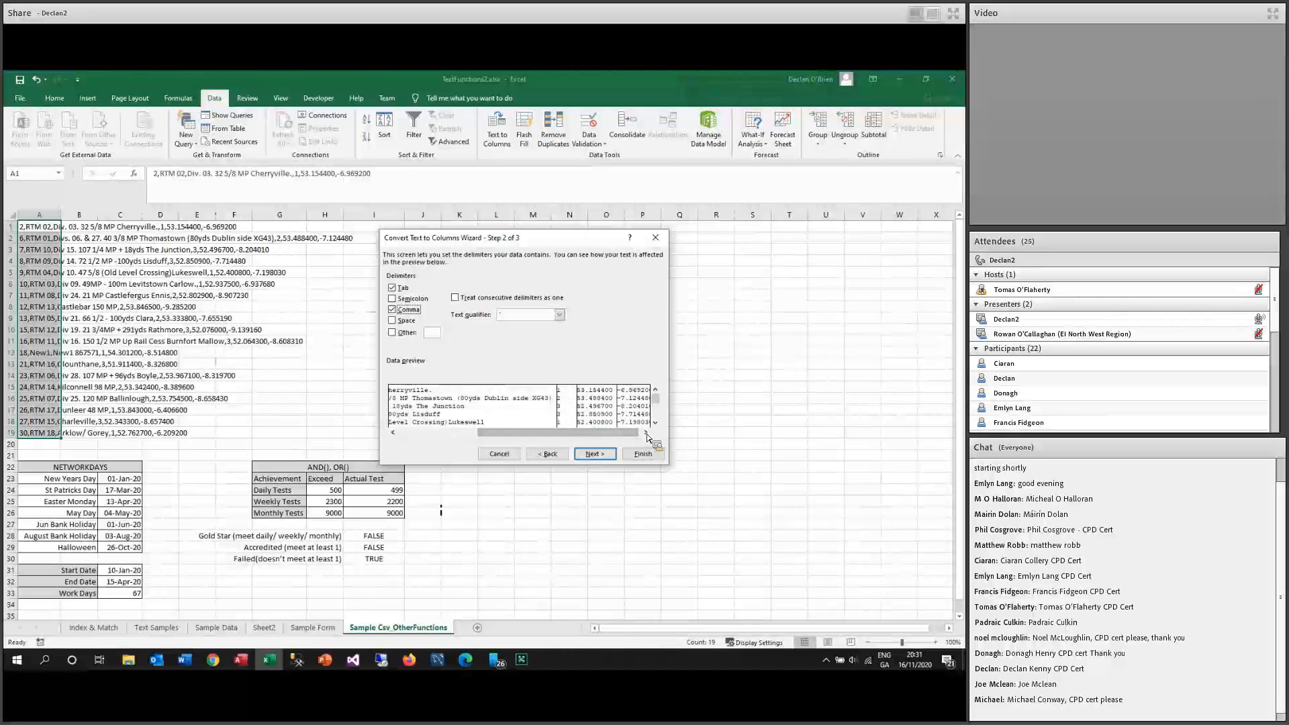
pyautogui.click(646, 433)
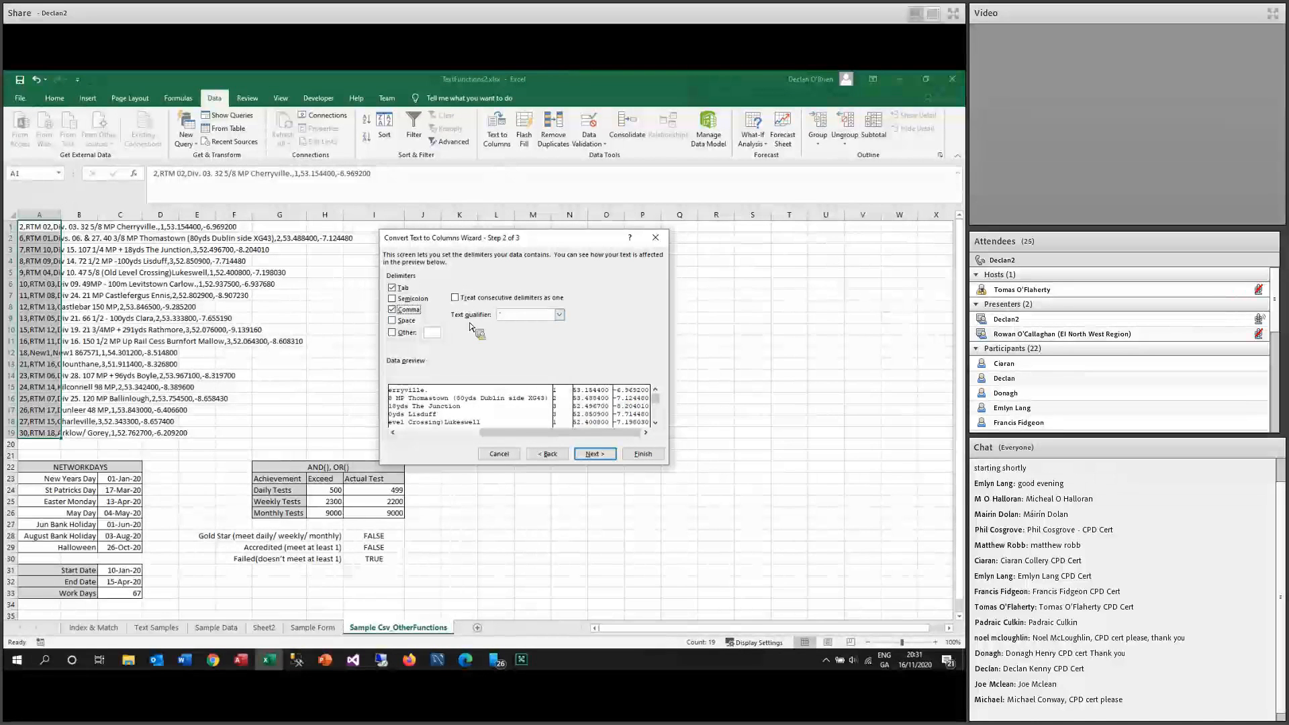
pyautogui.click(601, 457)
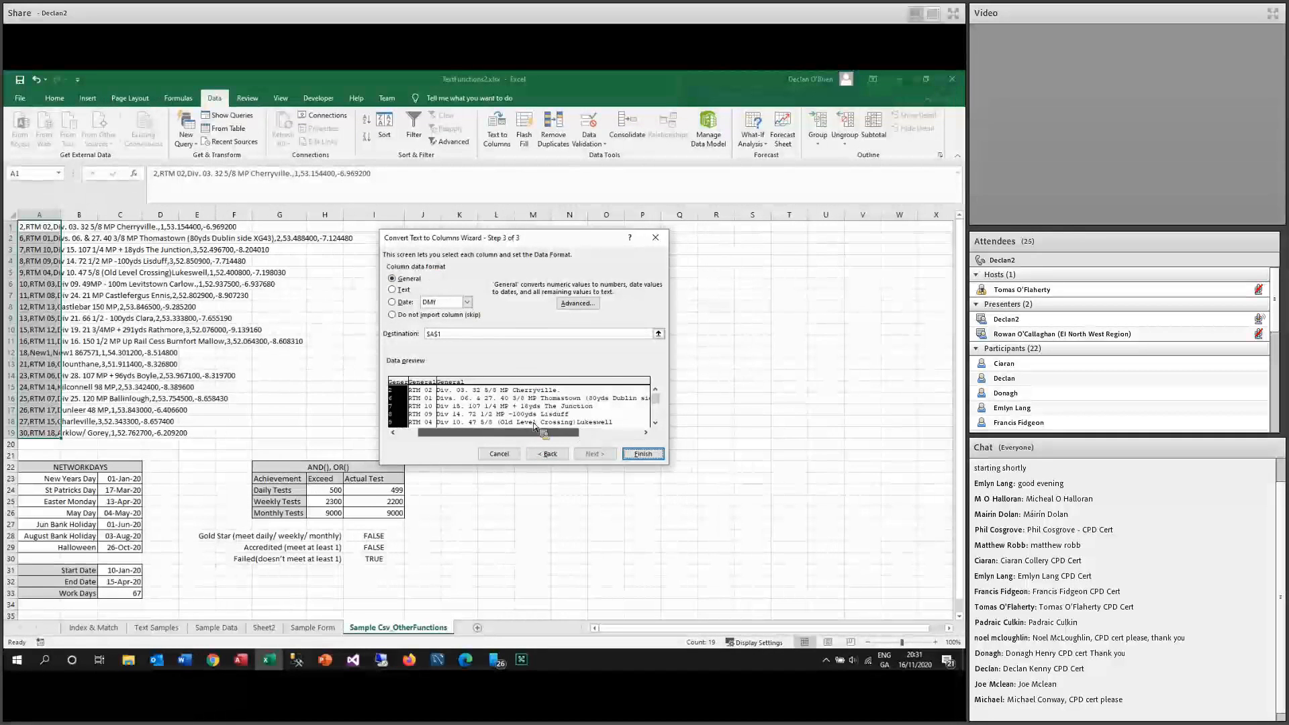
pyautogui.click(464, 384)
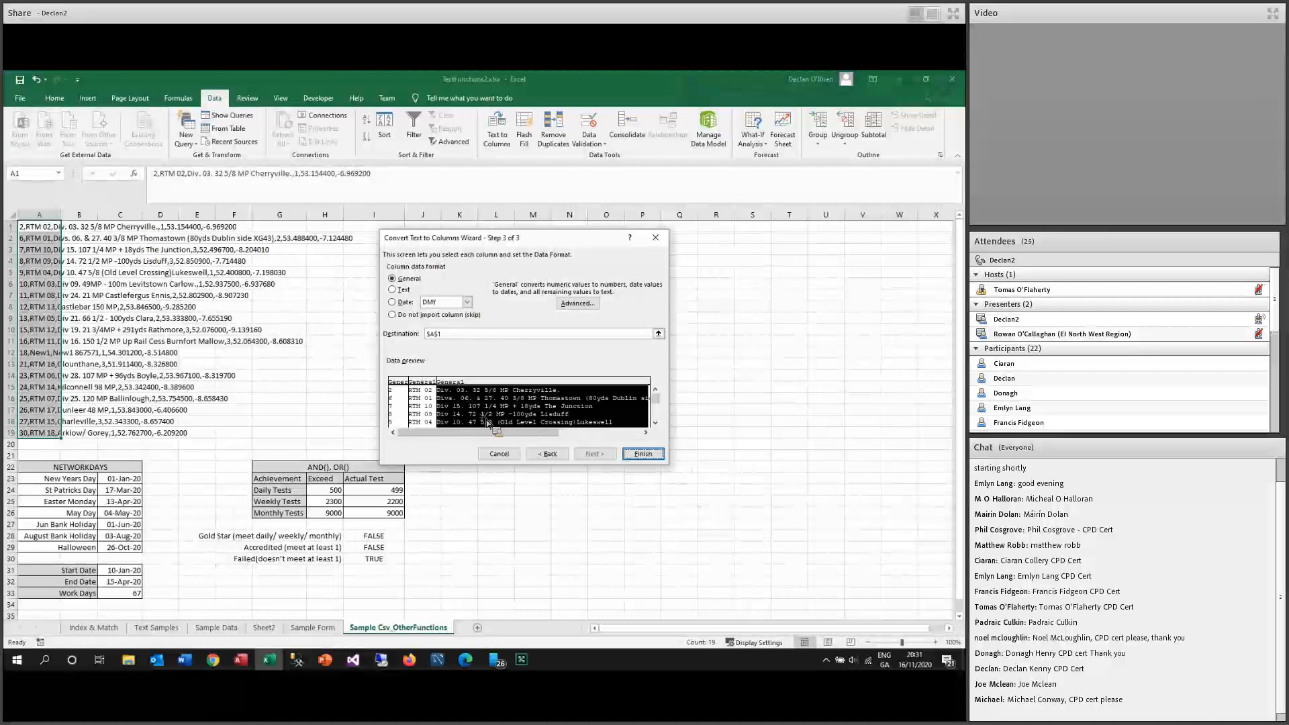
pyautogui.moveTo(490, 435); pyautogui.dragTo(604, 436)
pyautogui.moveTo(505, 435); pyautogui.dragTo(451, 435)
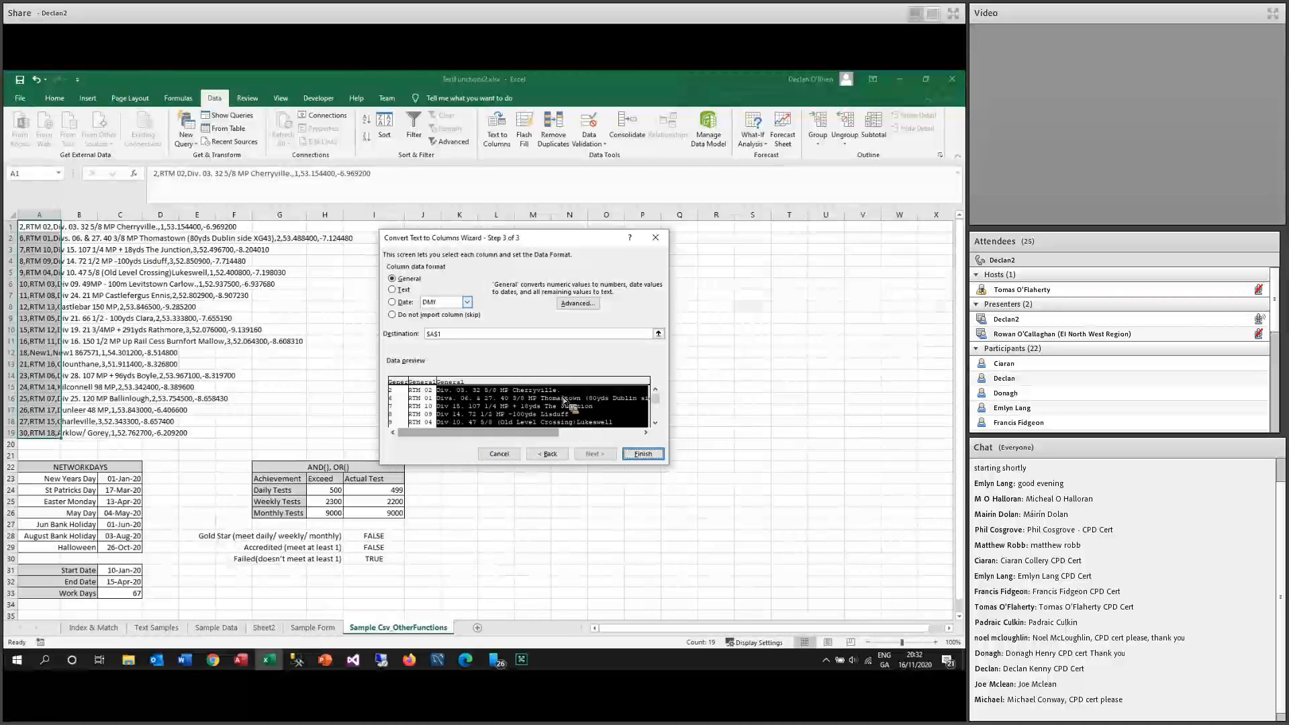
pyautogui.click(646, 454)
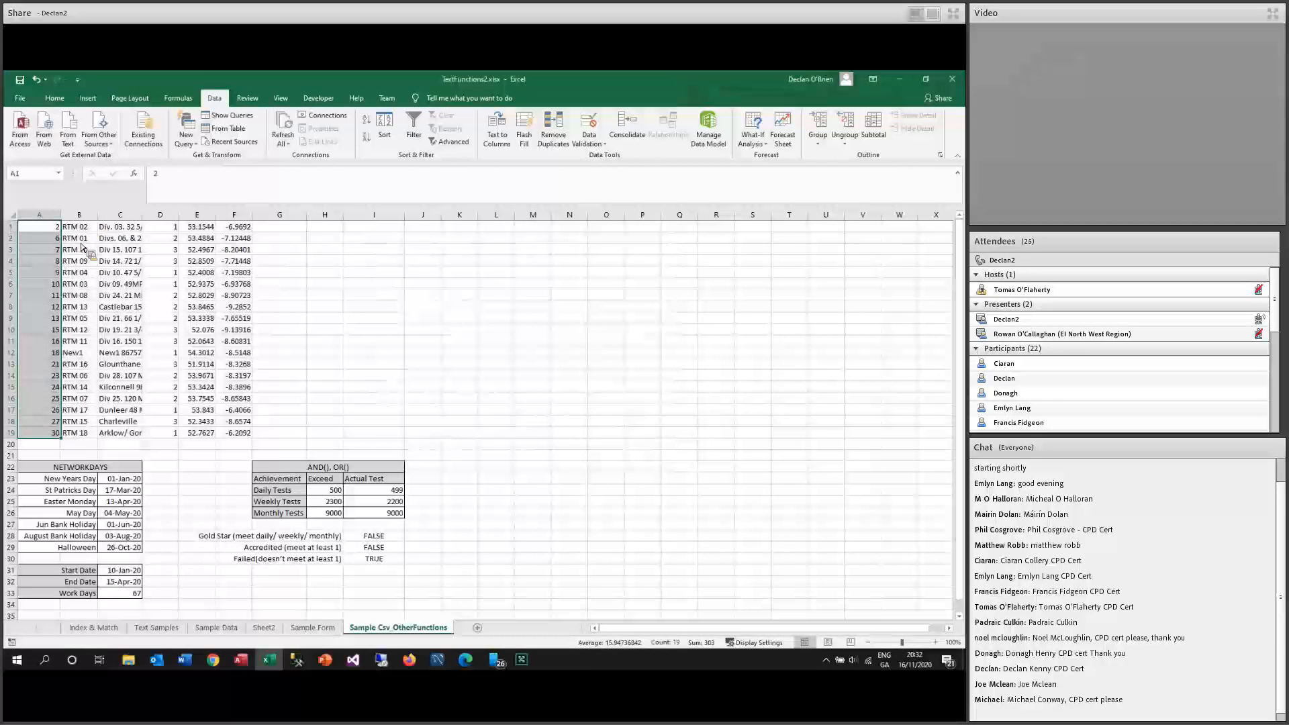
# Widen column C so descriptions like 'Div 15. 107 1/4 MP + 18yds The Junction' show fully, then check the split values.
pyautogui.click(115, 261)
pyautogui.click(111, 249)
pyautogui.moveTo(142, 215); pyautogui.dragTo(283, 214)
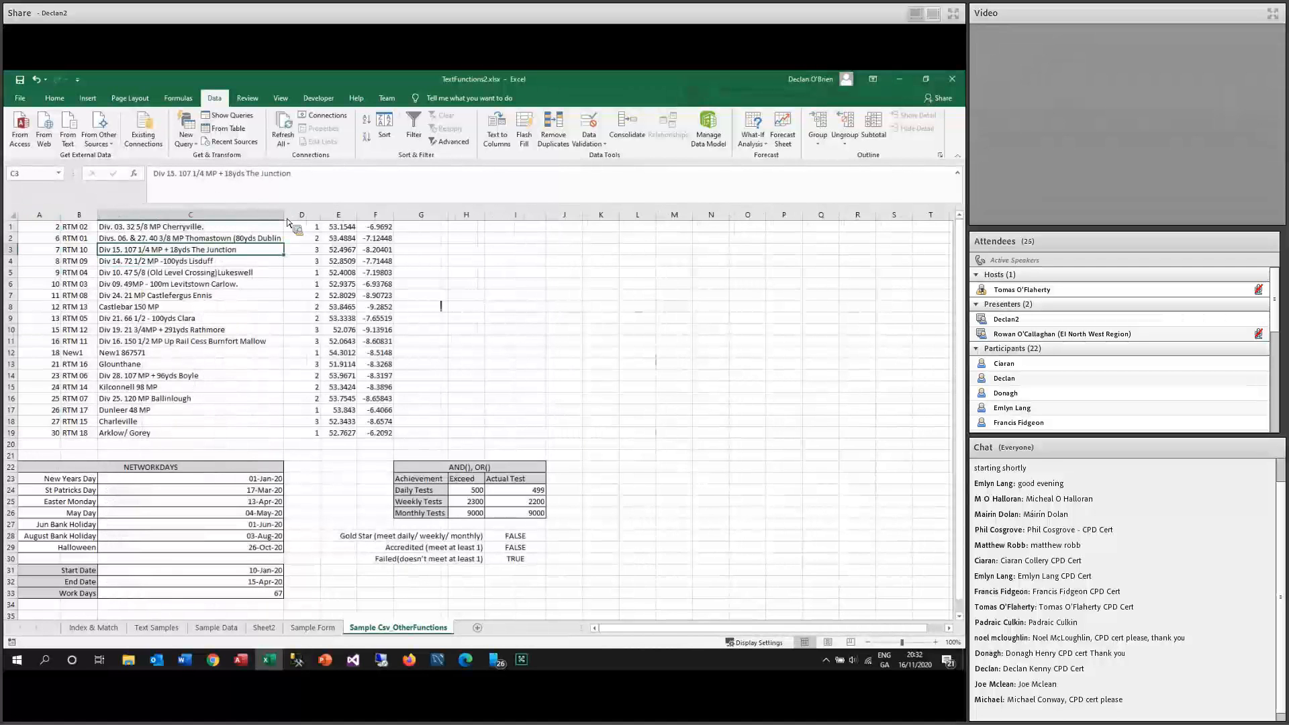
pyautogui.press('Up')
pyautogui.press('Up')
pyautogui.press('Right')
pyautogui.press('Right')
pyautogui.press('Right')
pyautogui.press('Down')
pyautogui.press('Down')
pyautogui.press('Down')
pyautogui.press('Left')
pyautogui.press('Left')
pyautogui.press('Left')
pyautogui.press('Left')
pyautogui.press('Left')
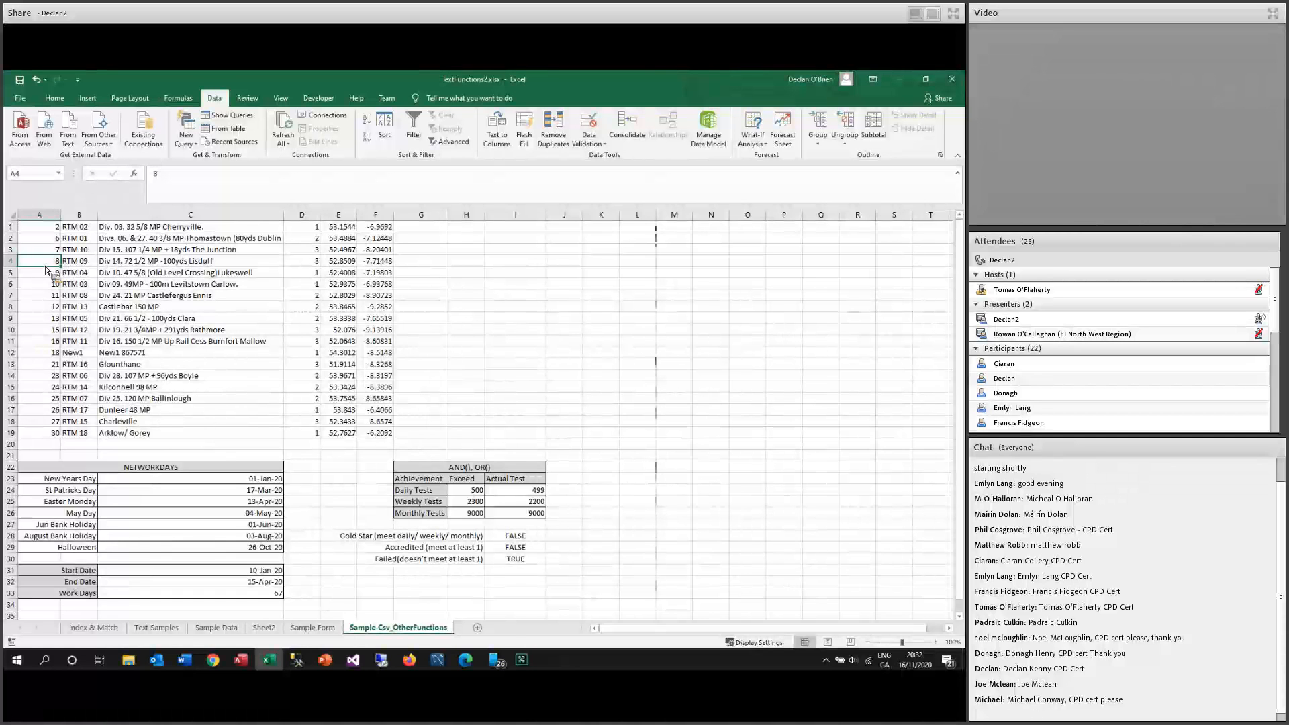
pyautogui.click(325, 660)
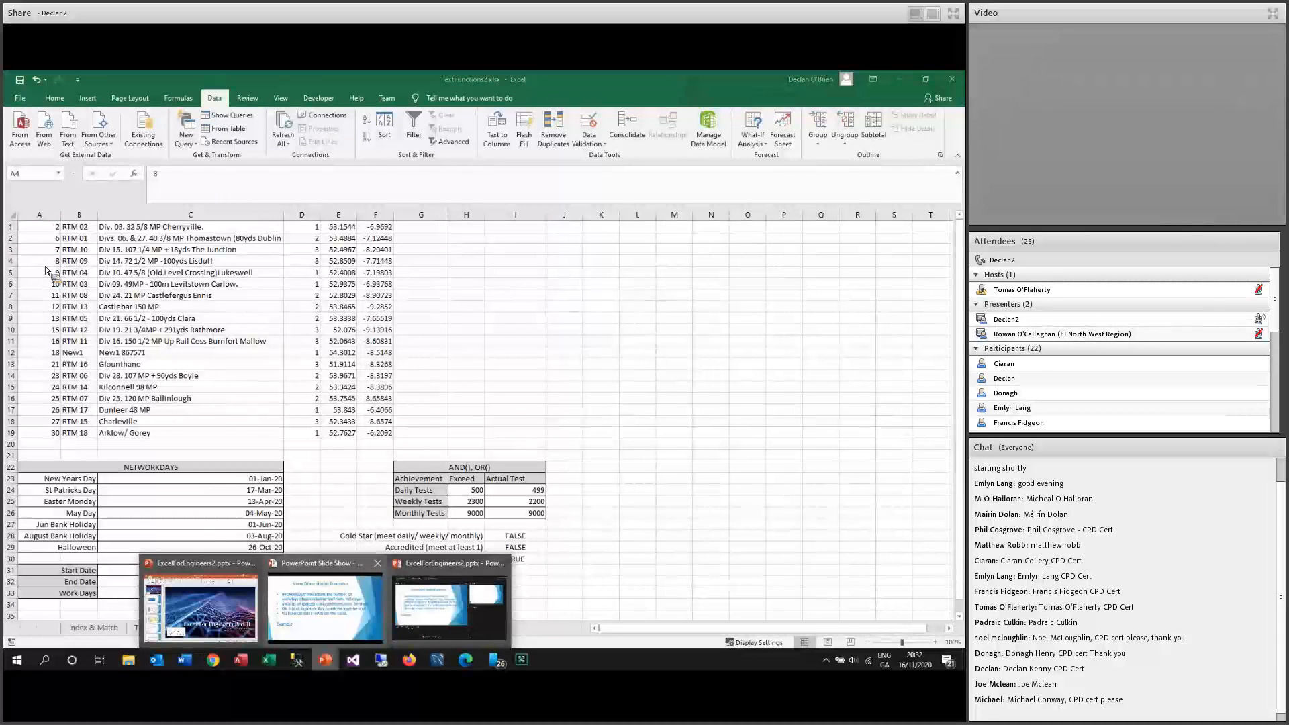
# Resume the PowerPoint slide show on the Text/ String Formulas slide with all eight bullets revealed.
pyautogui.click(302, 589)
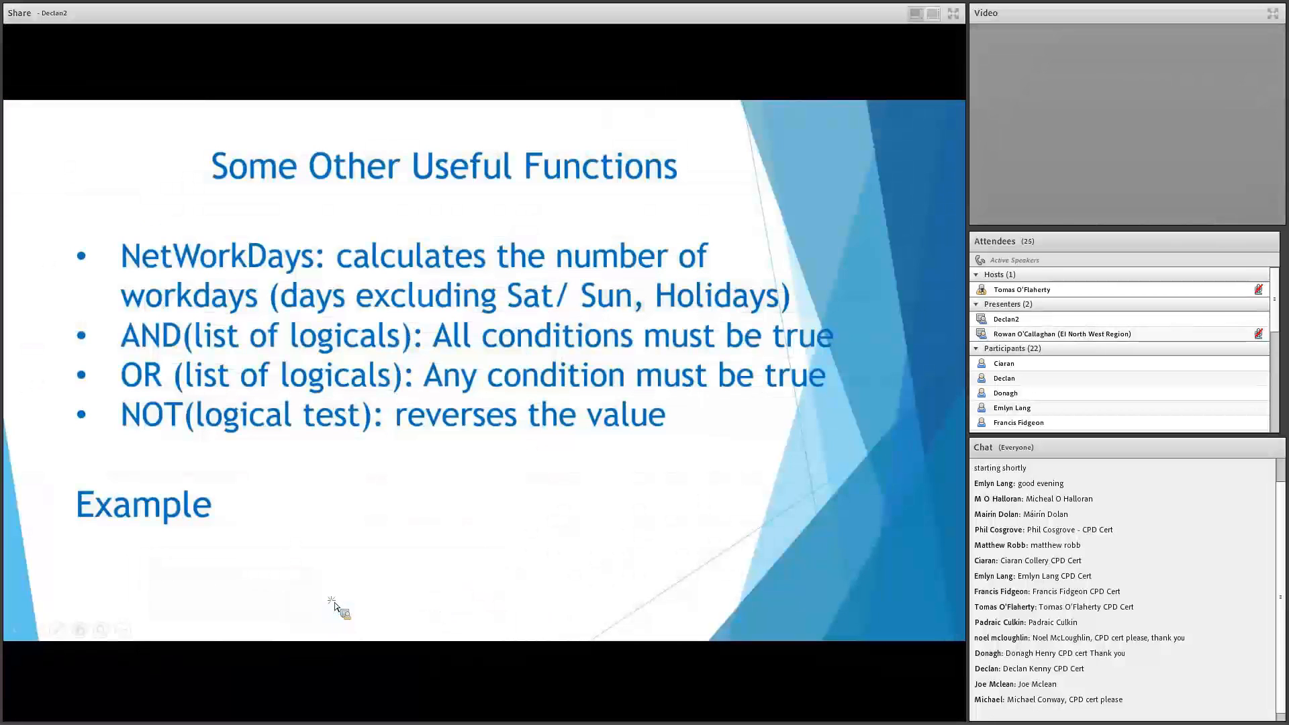
pyautogui.click(334, 602)
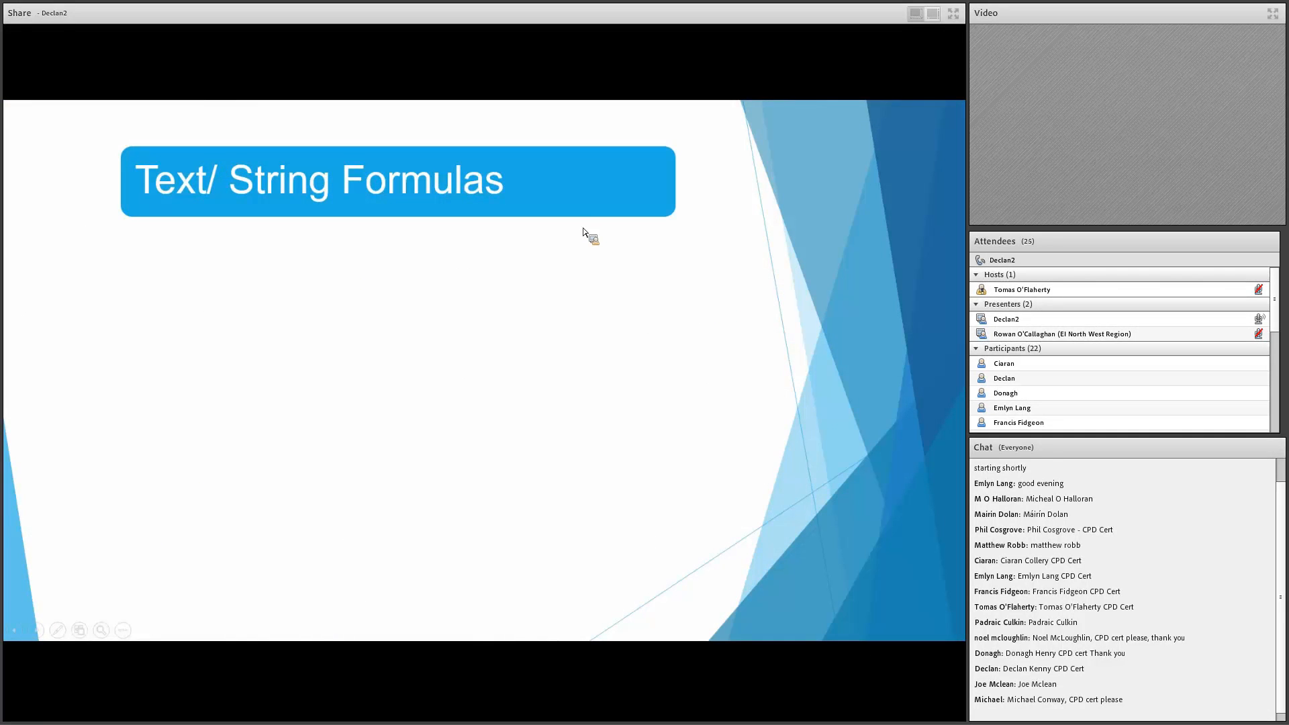
pyautogui.click(613, 232)
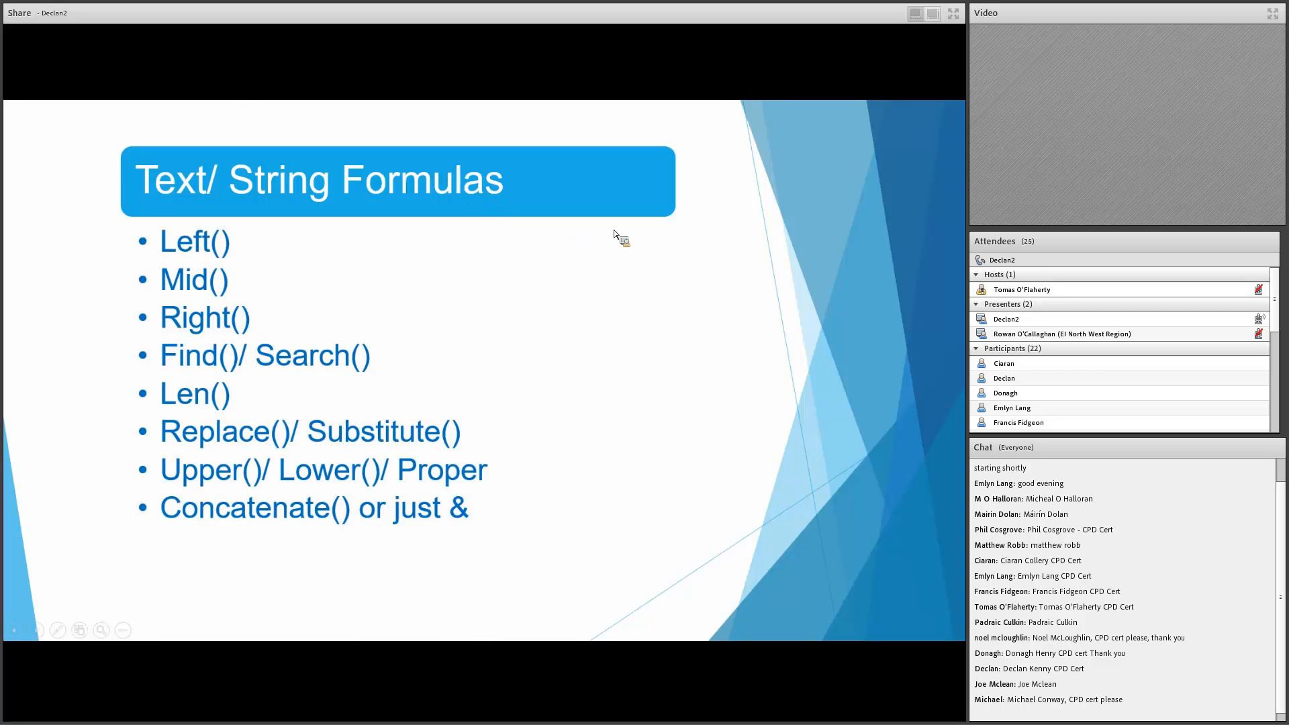
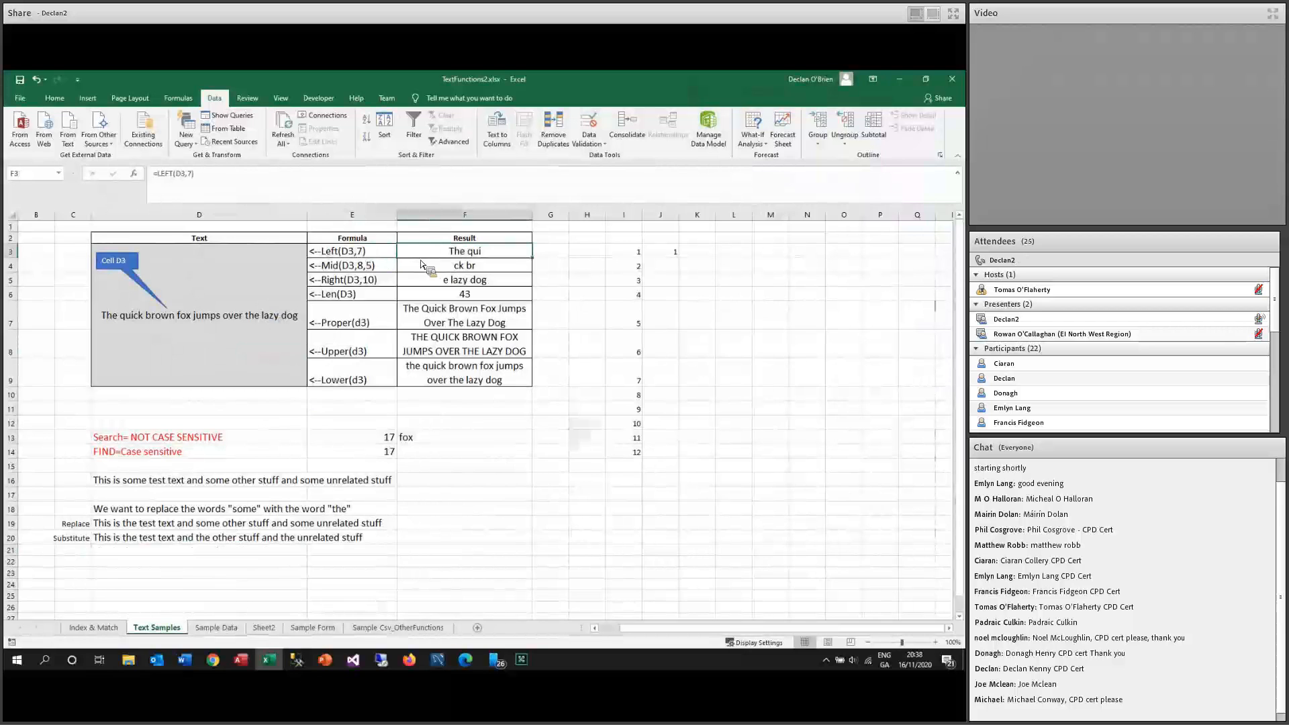
# Change F3's formula from =LEFT(D3,7) to =LEFT(D3,20) so it returns 'The quick brown fox'.
pyautogui.click(193, 175)
pyautogui.press('BackSpace')
pyautogui.write('20')
pyautogui.press('Return')
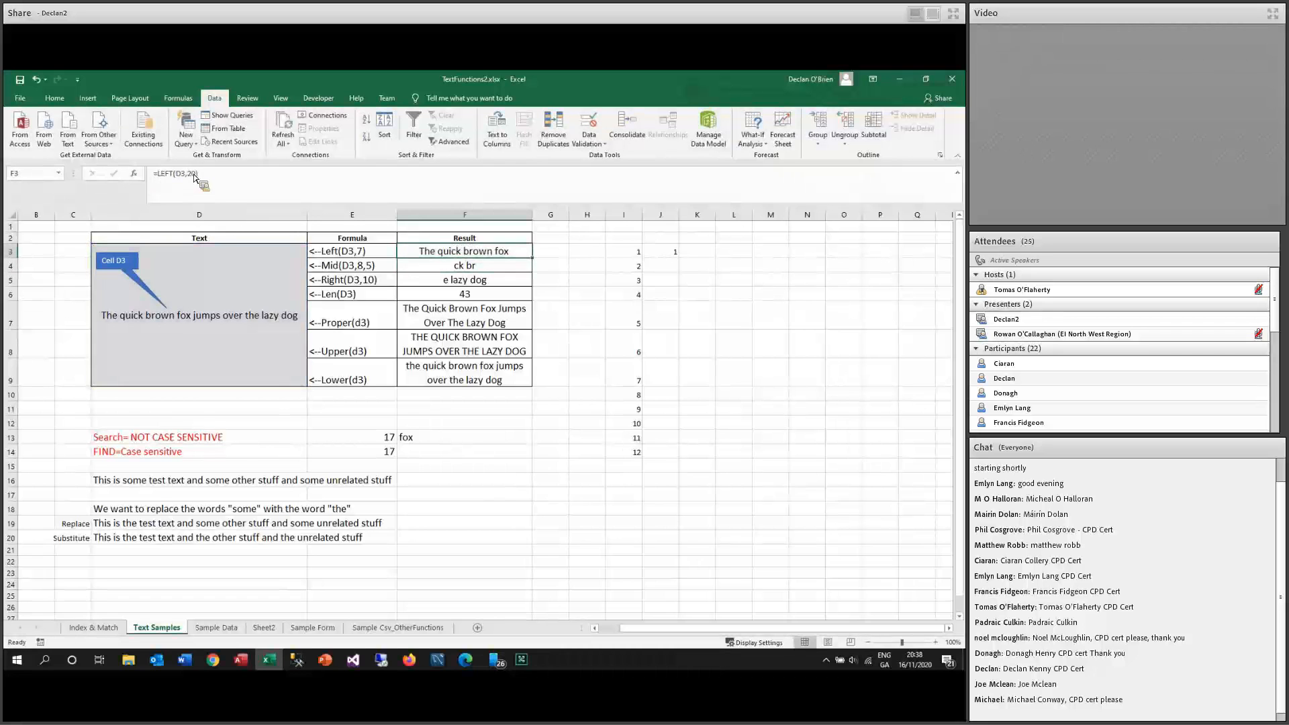
pyautogui.click(154, 440)
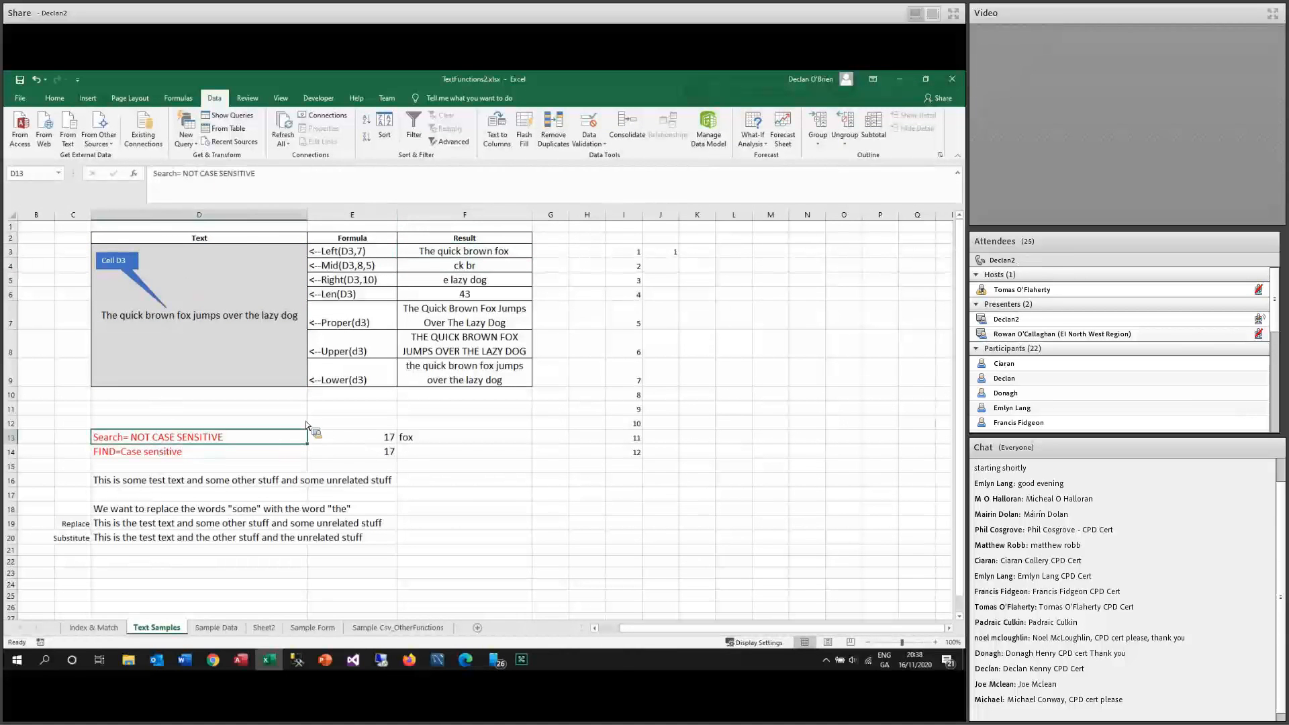
pyautogui.click(320, 435)
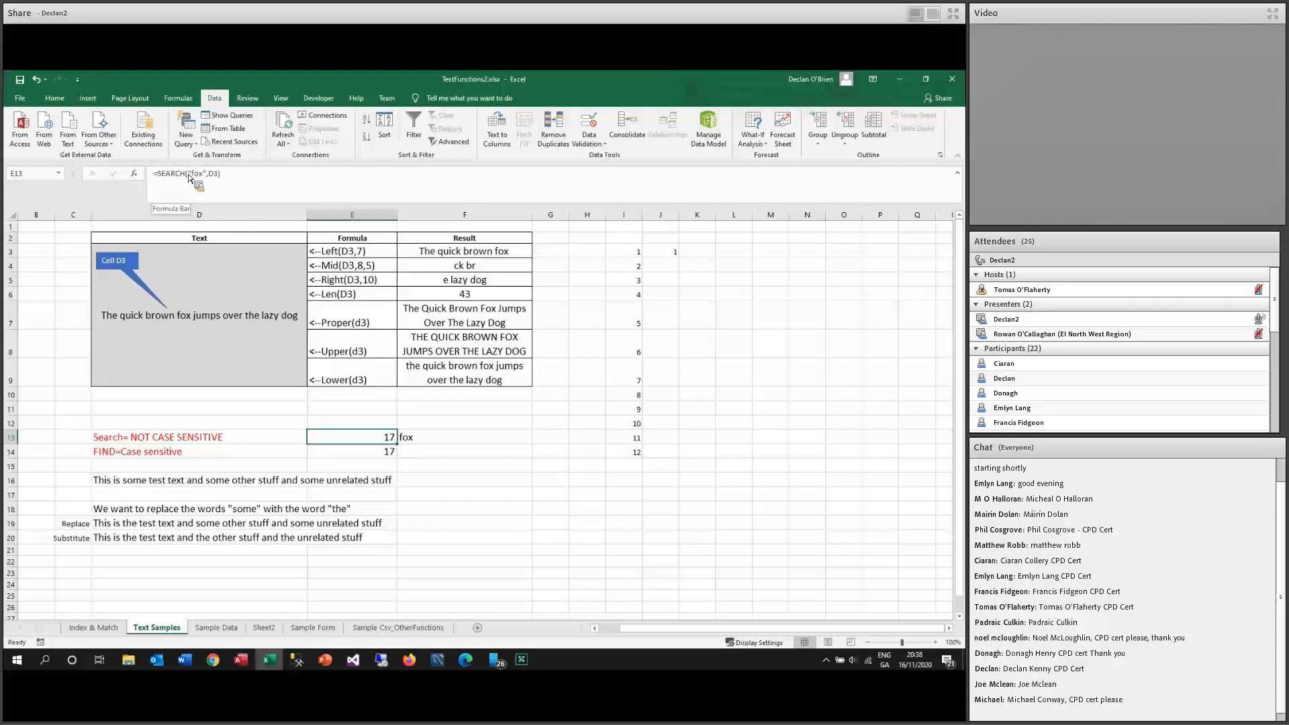
pyautogui.click(134, 173)
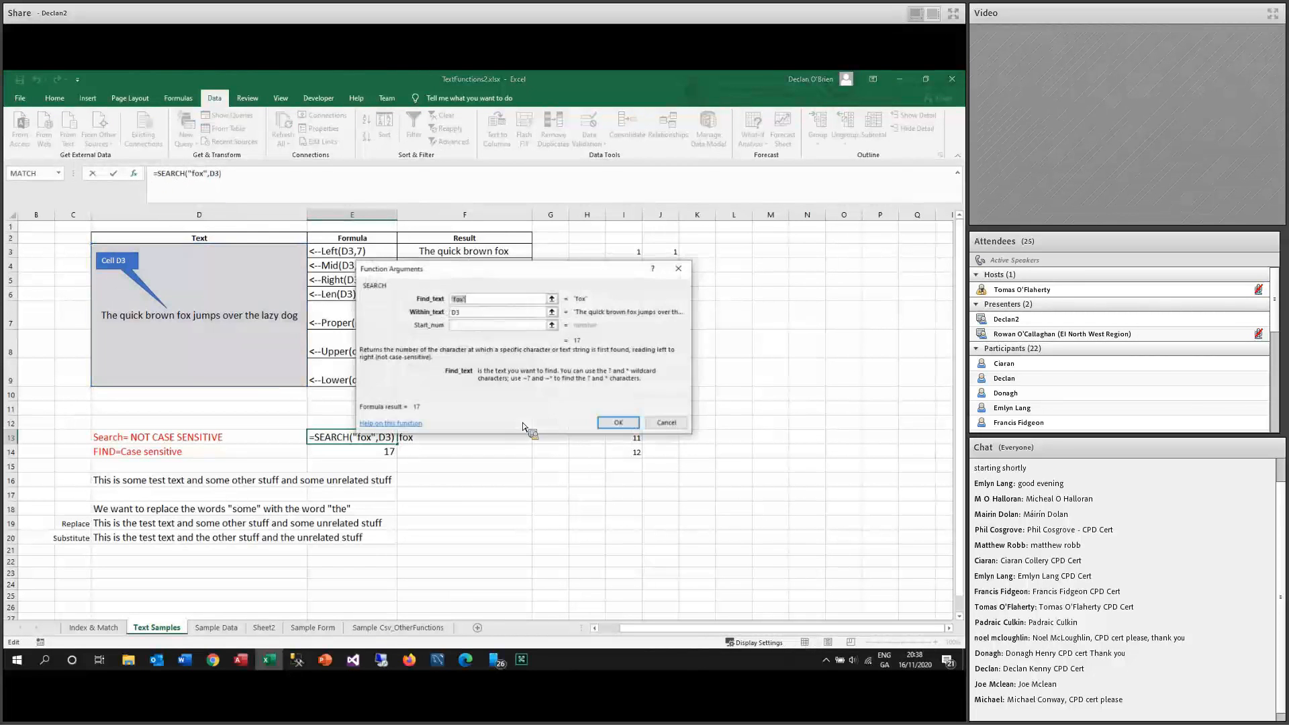
pyautogui.click(480, 316)
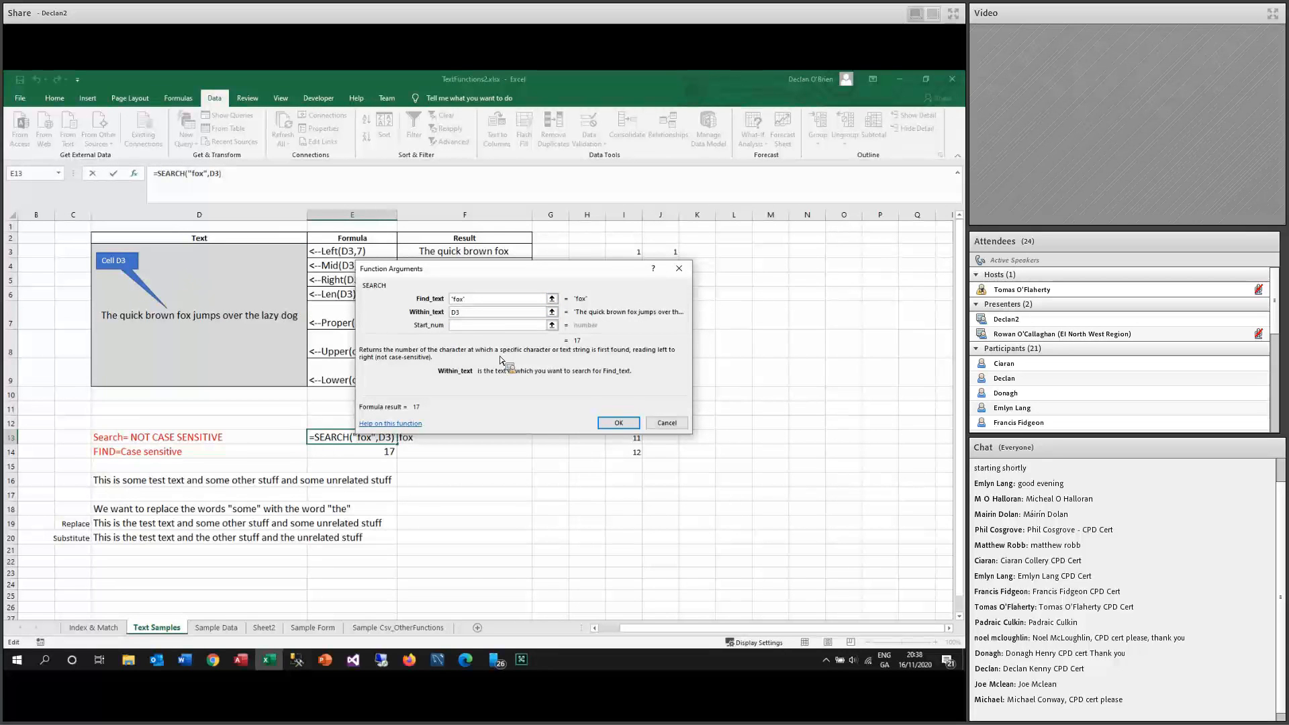
pyautogui.click(458, 326)
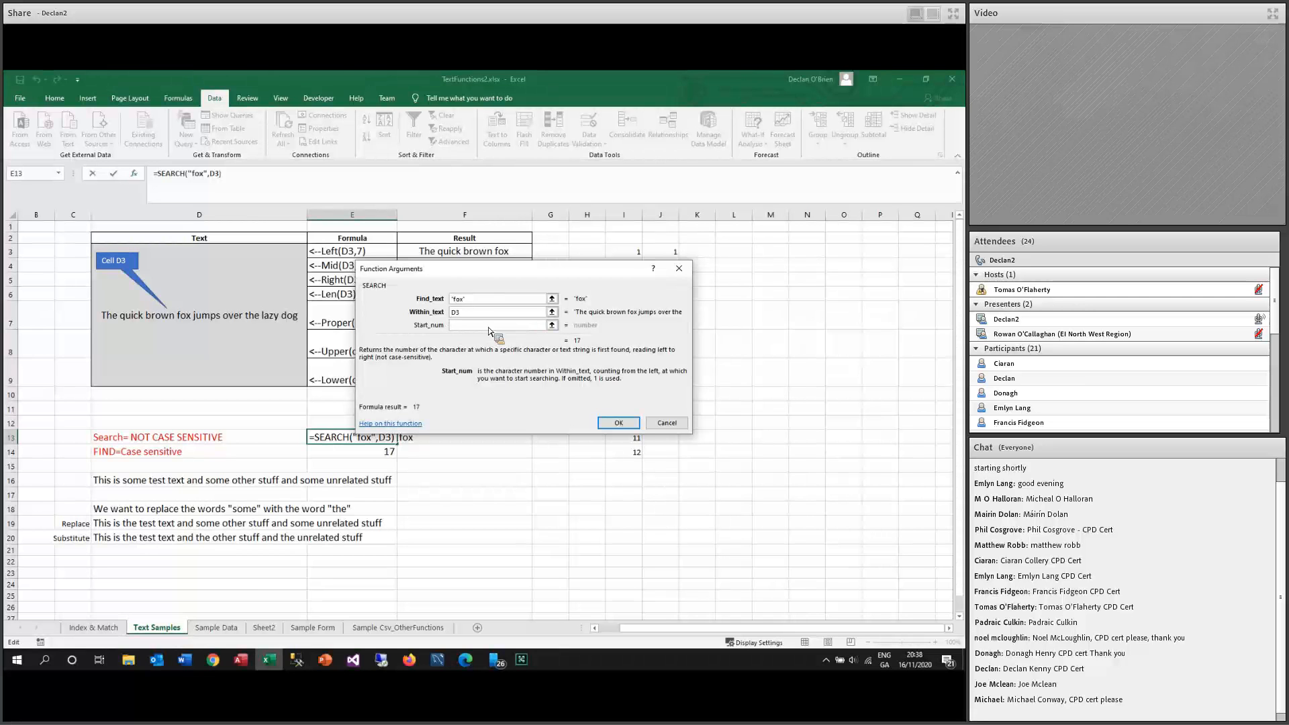
pyautogui.click(607, 424)
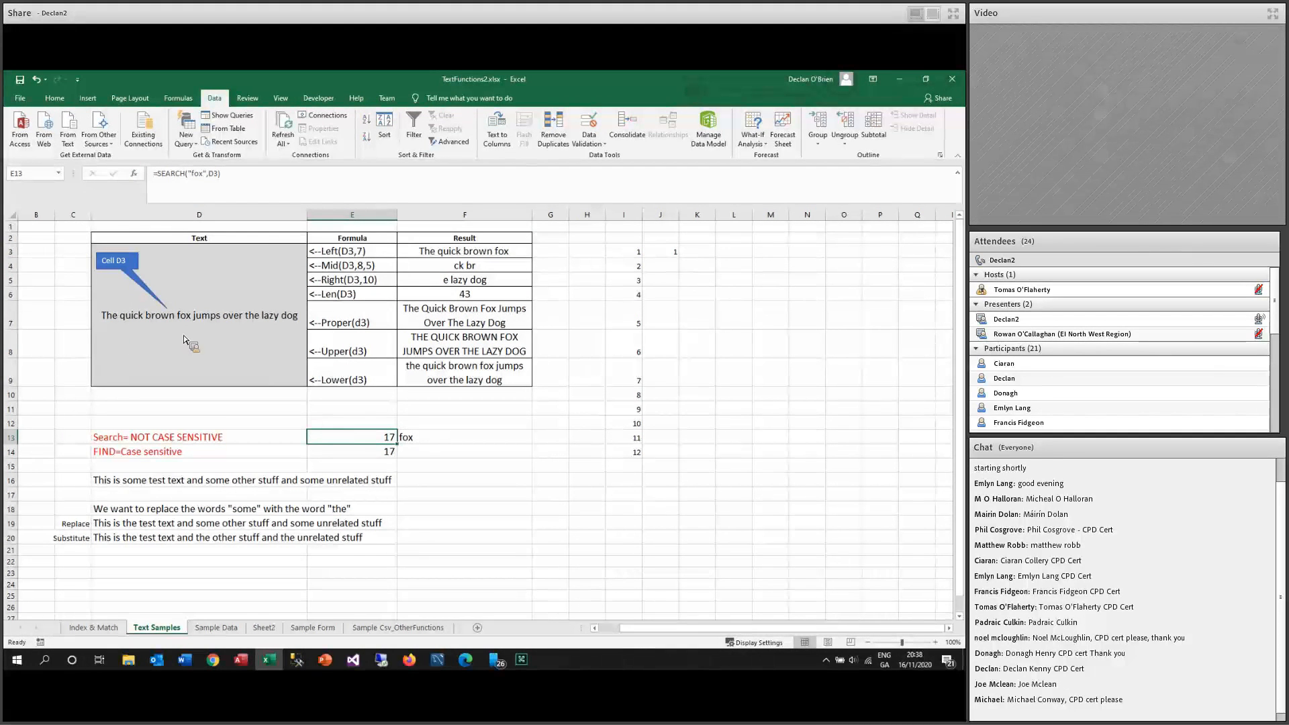
# Edit the FIND formula in E14 to =FIND("Fox",D3), which now returns #VALUE!
pyautogui.click(186, 458)
pyautogui.press('Right')
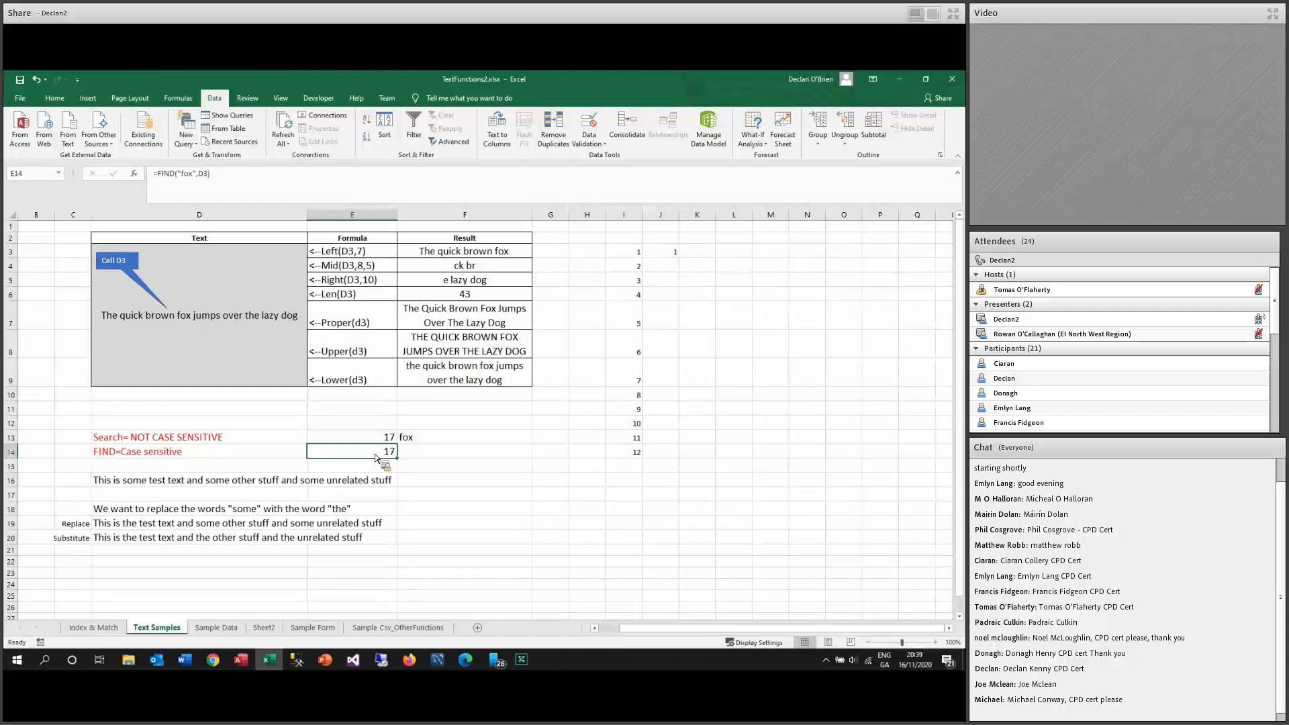
pyautogui.click(184, 175)
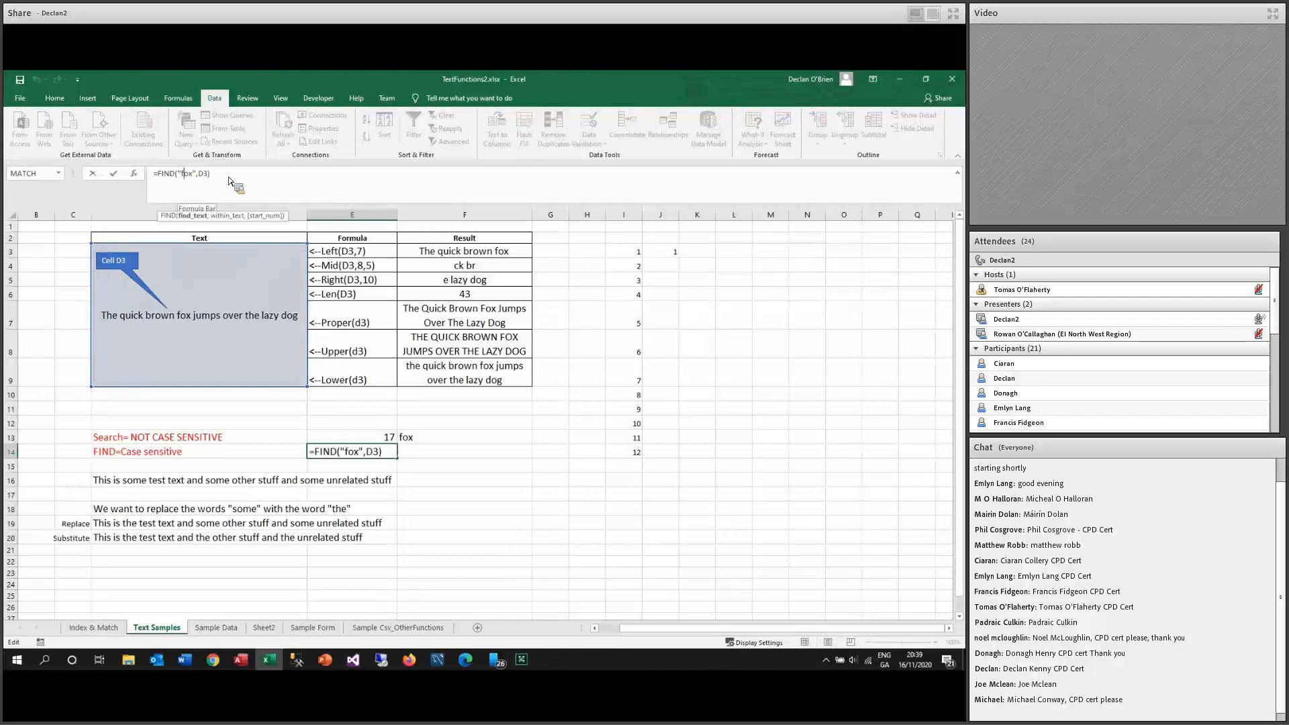
pyautogui.press('BackSpace')
pyautogui.write('F')
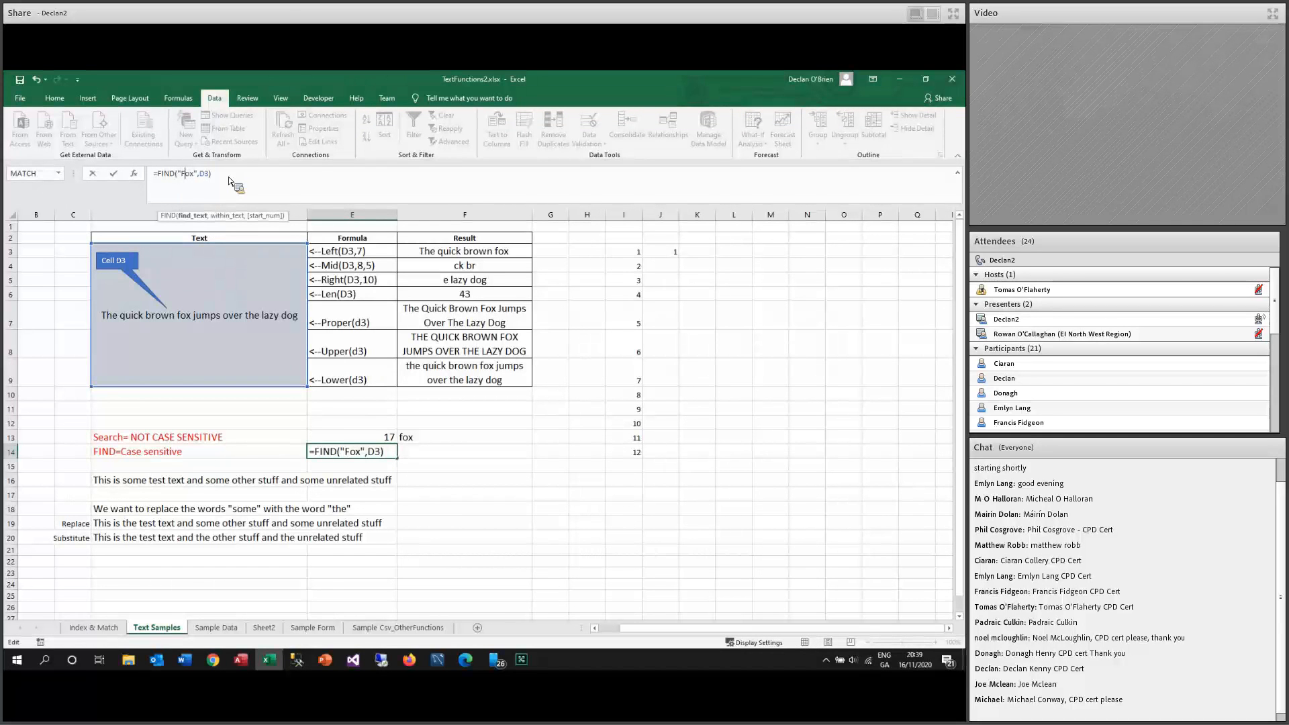
pyautogui.hotkey('ctrl', 'Return')
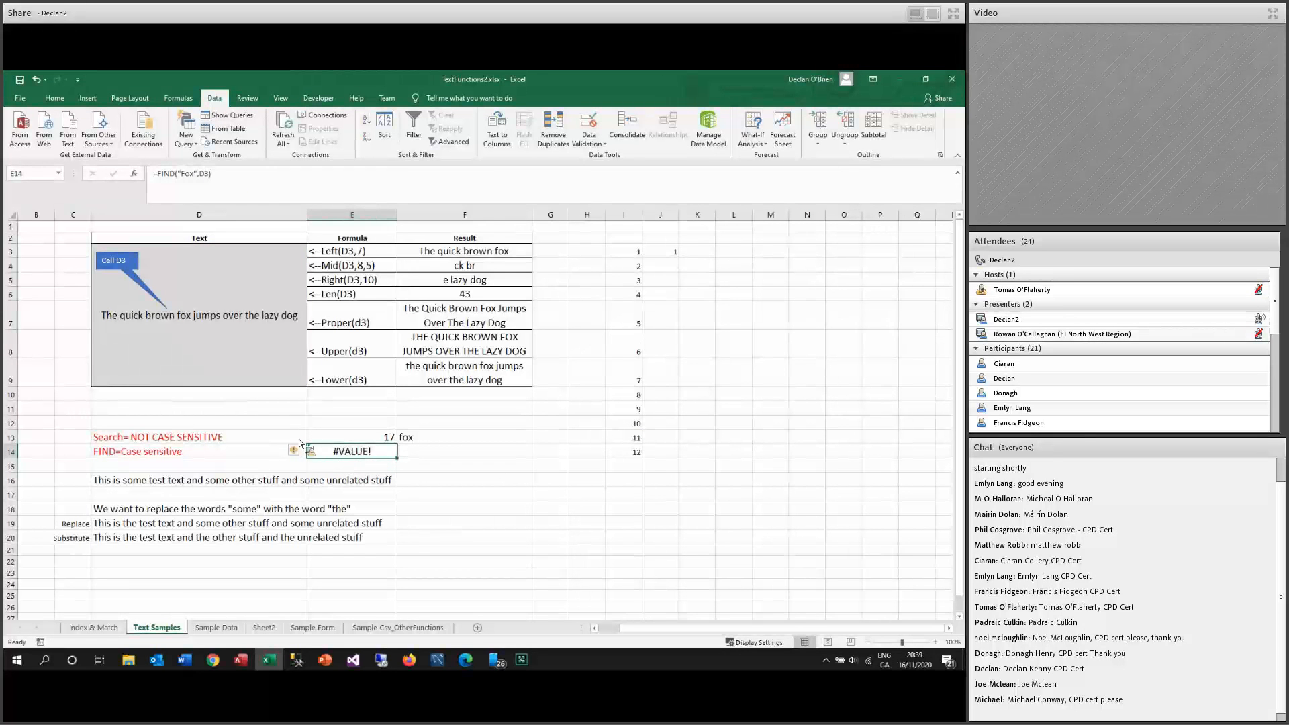
# Re-enter E13 as =SEARCH("Fox",D3) and compare its 17 with FIND's #VALUE!
pyautogui.click(339, 441)
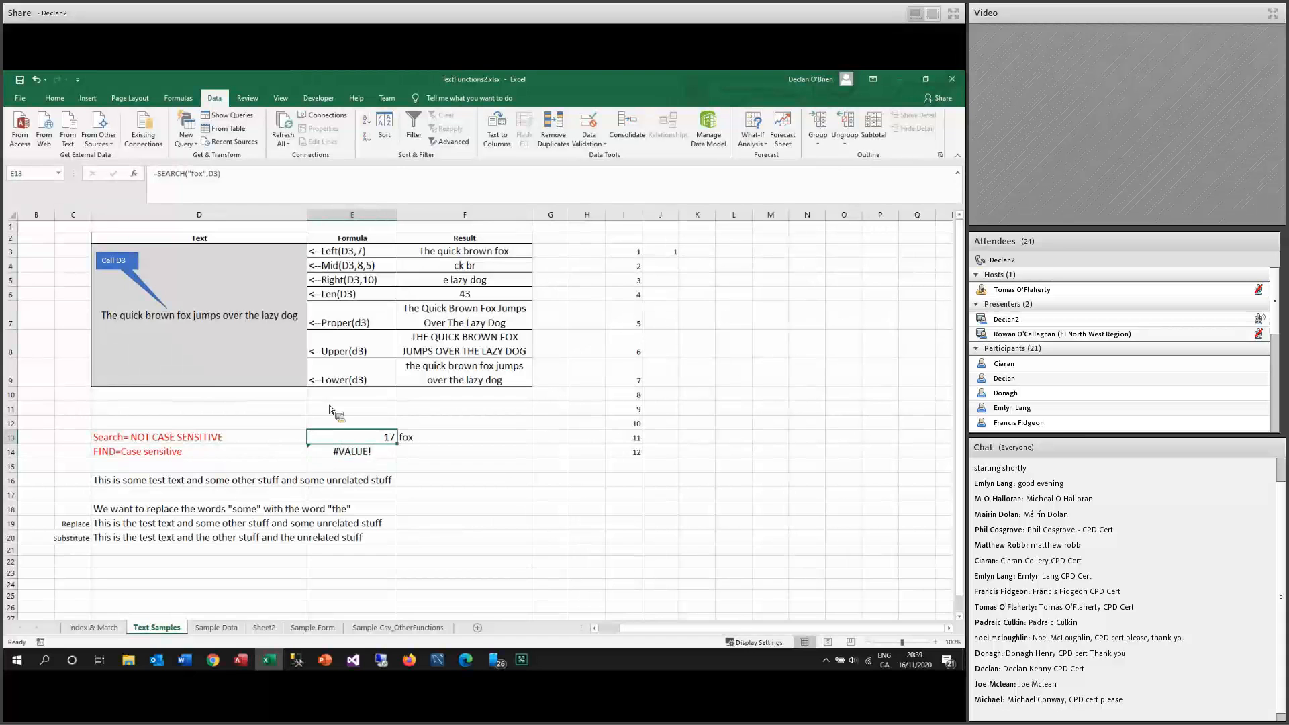
pyautogui.click(199, 175)
pyautogui.press('Return')
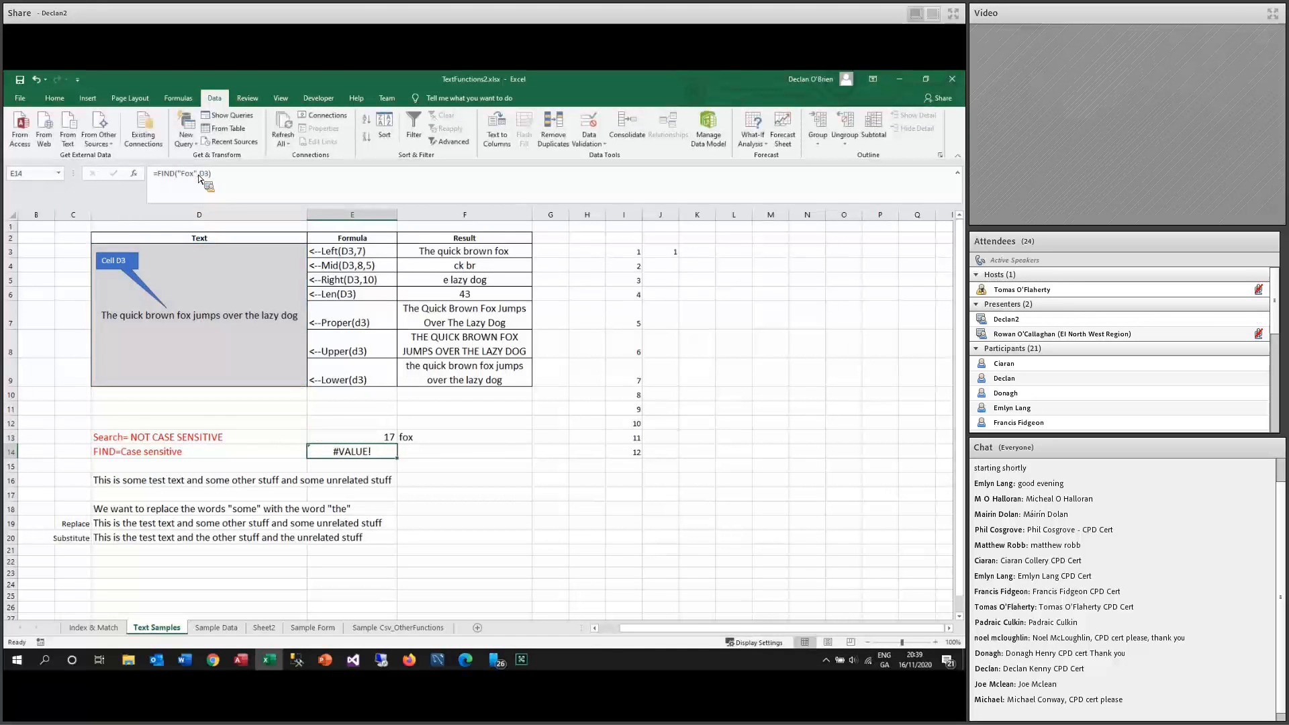
pyautogui.click(346, 442)
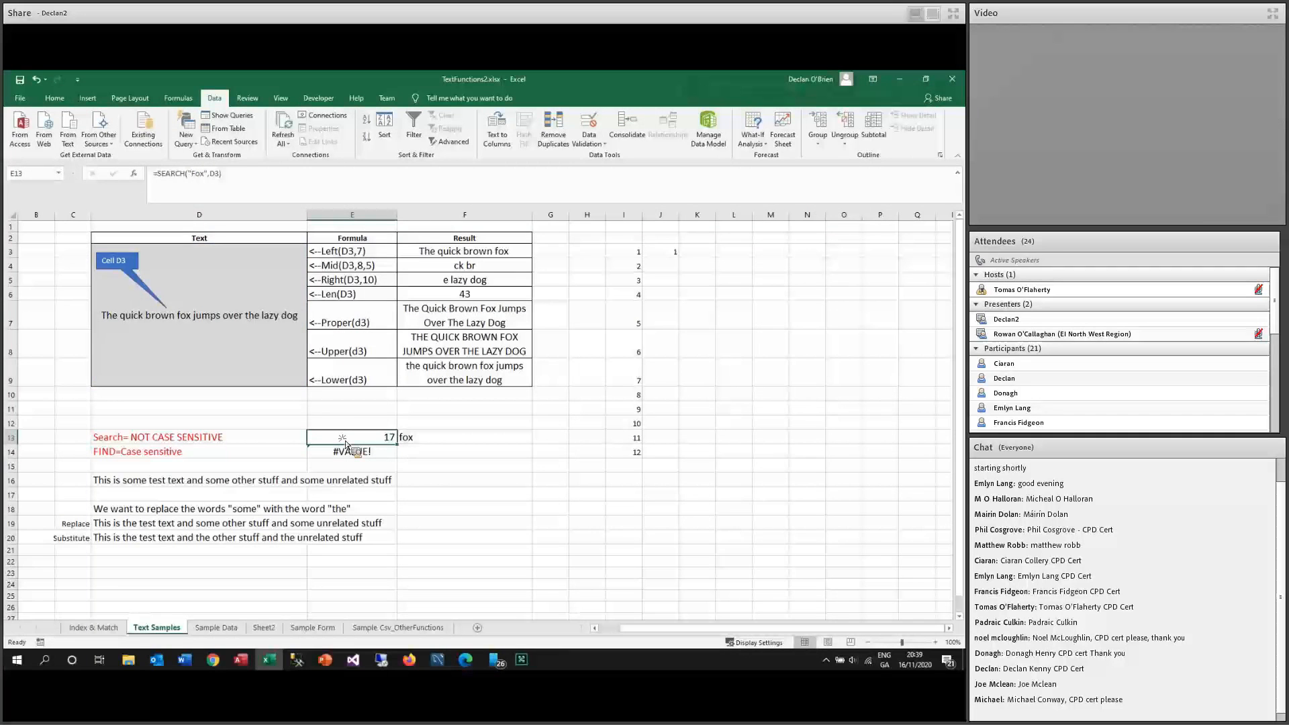
pyautogui.press('Down')
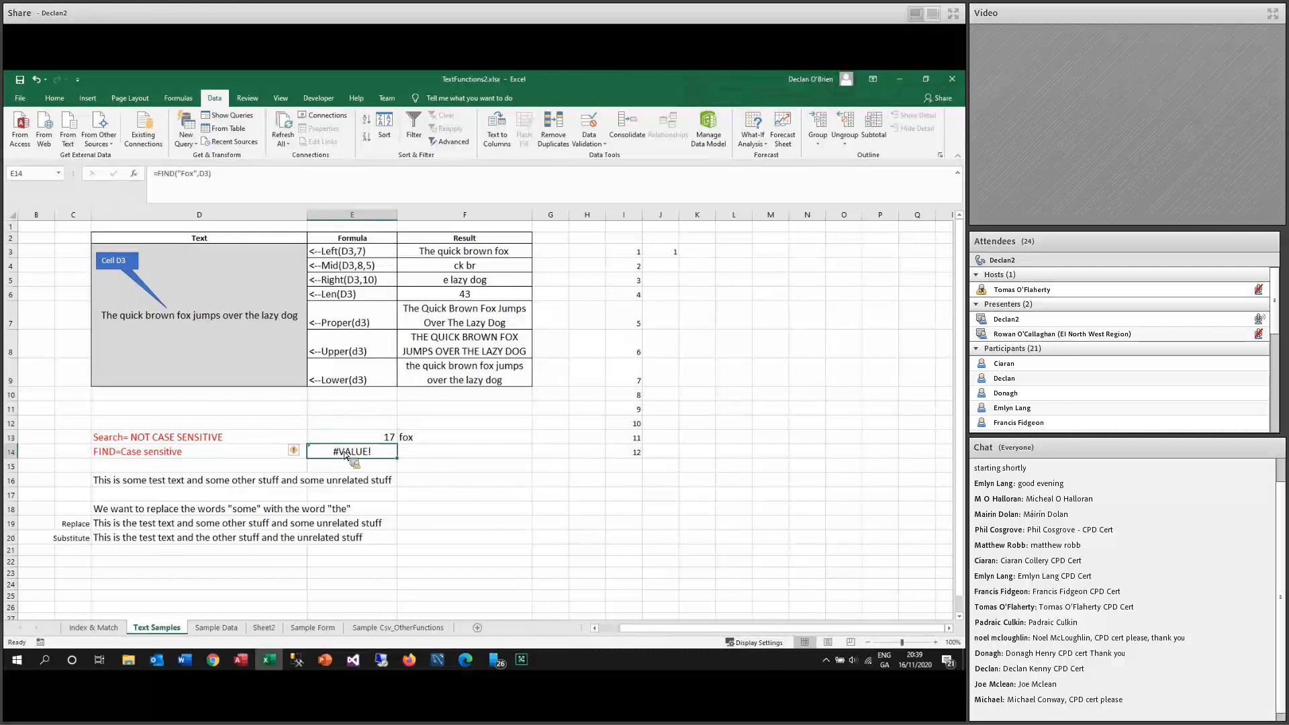
pyautogui.click(142, 510)
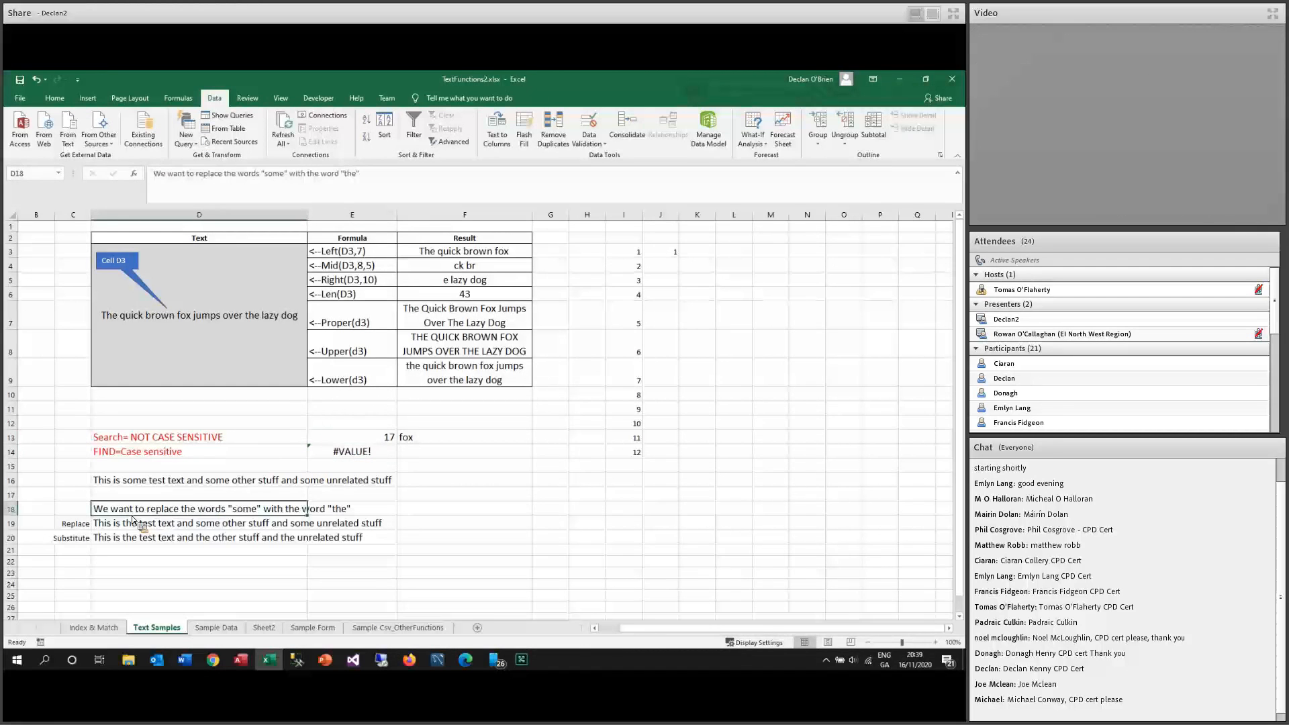
# Give the sample sentence cells D16:E16 a yellow fill.
pyautogui.scroll(-1, 323, 498)
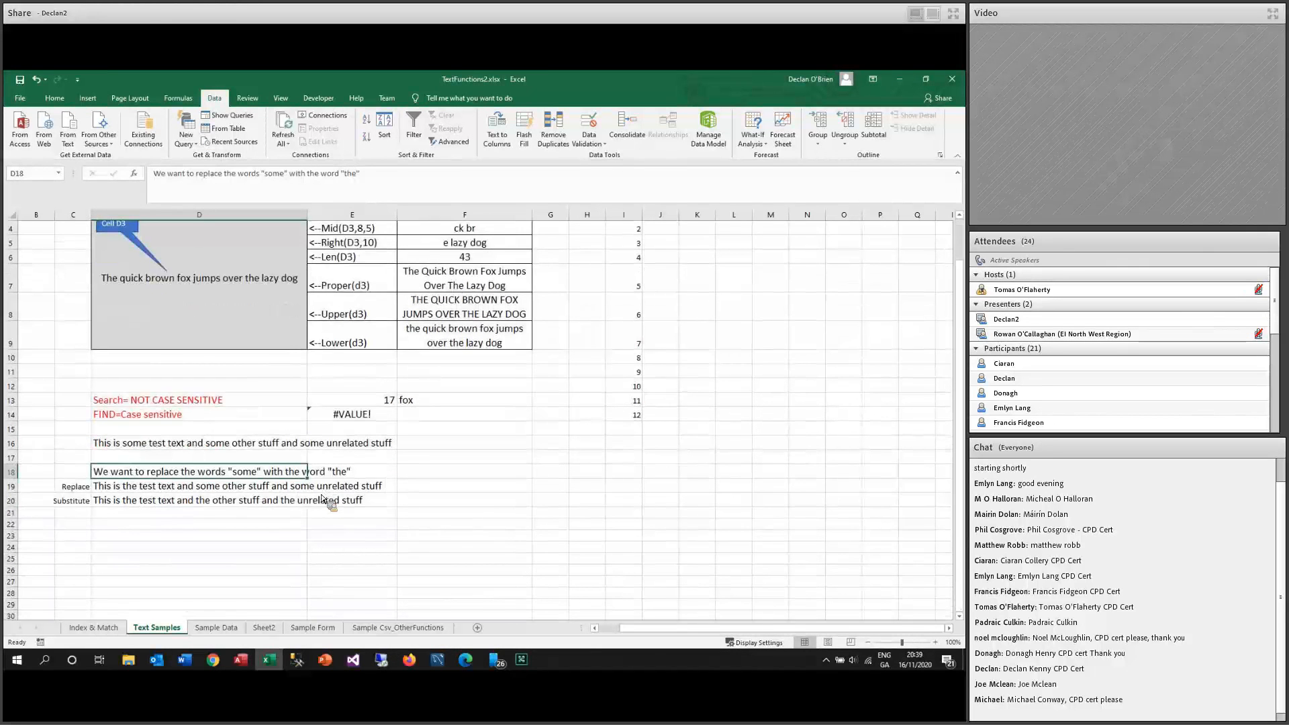
pyautogui.press('Down')
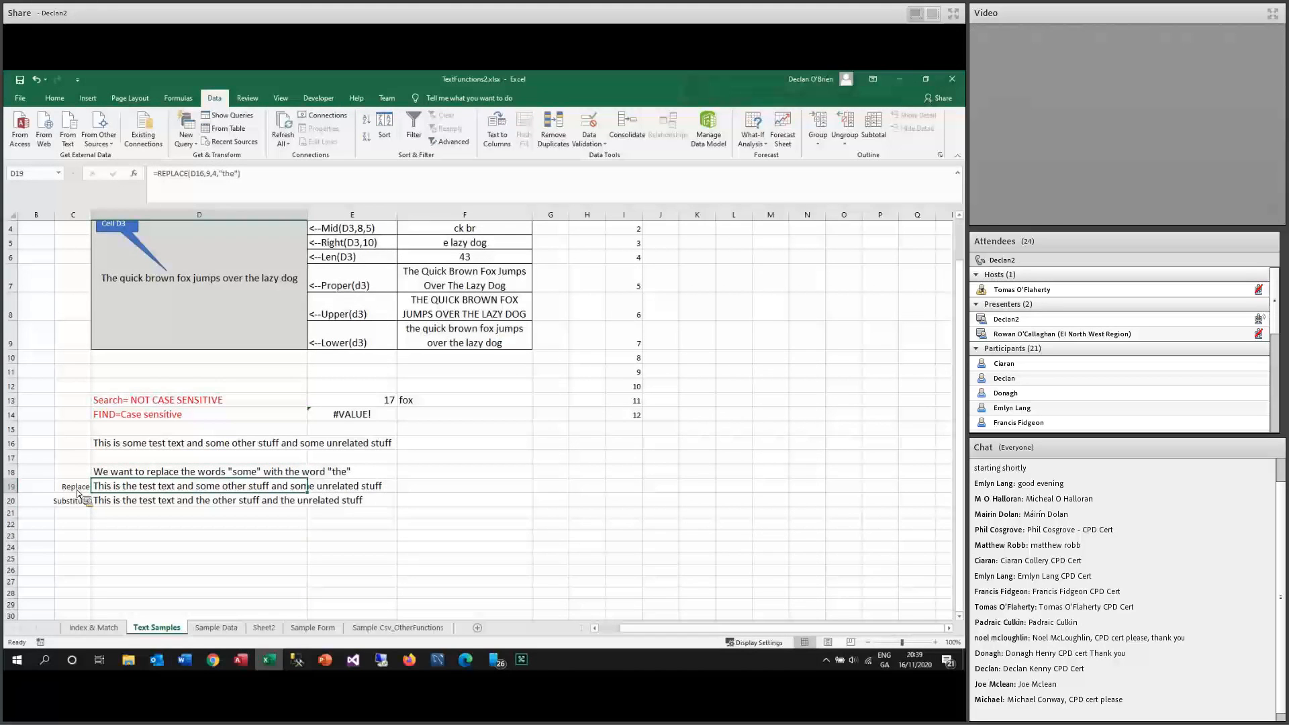
pyautogui.press('Down')
pyautogui.press('Down')
pyautogui.click(113, 445)
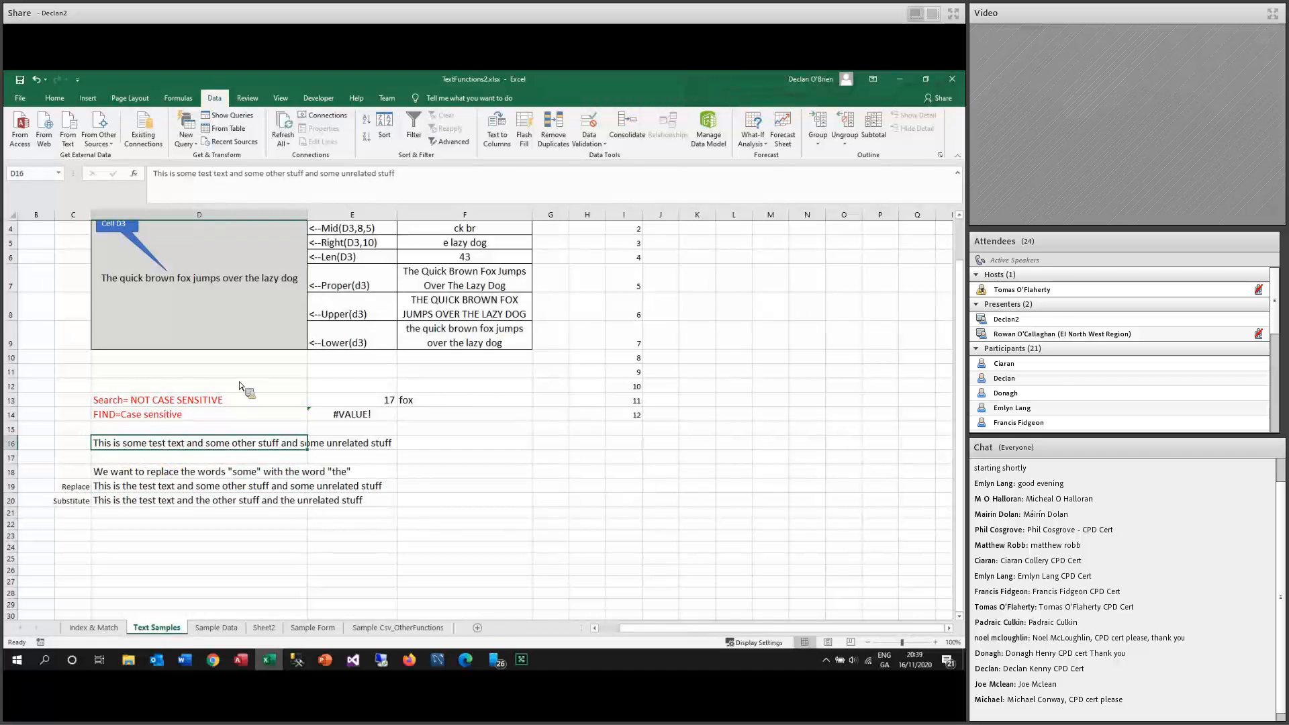
pyautogui.hotkey('shift', 'Right')
pyautogui.click(54, 98)
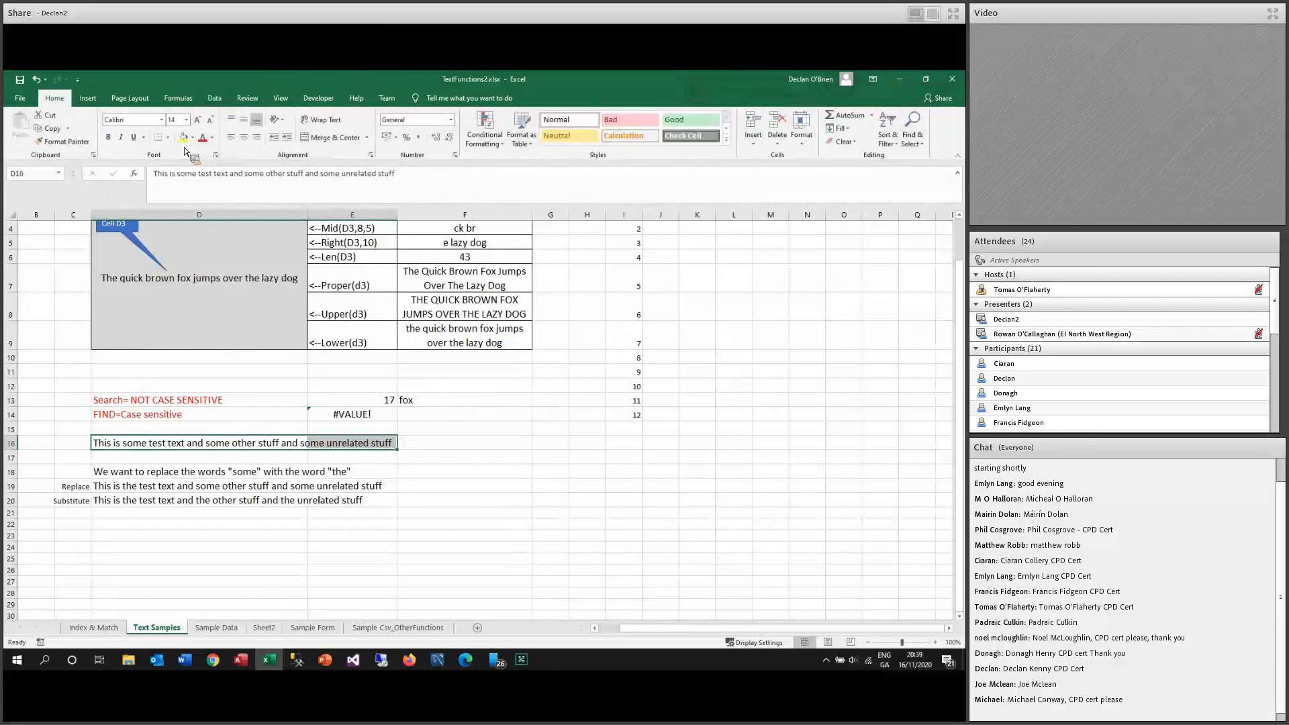
pyautogui.click(182, 137)
pyautogui.click(443, 457)
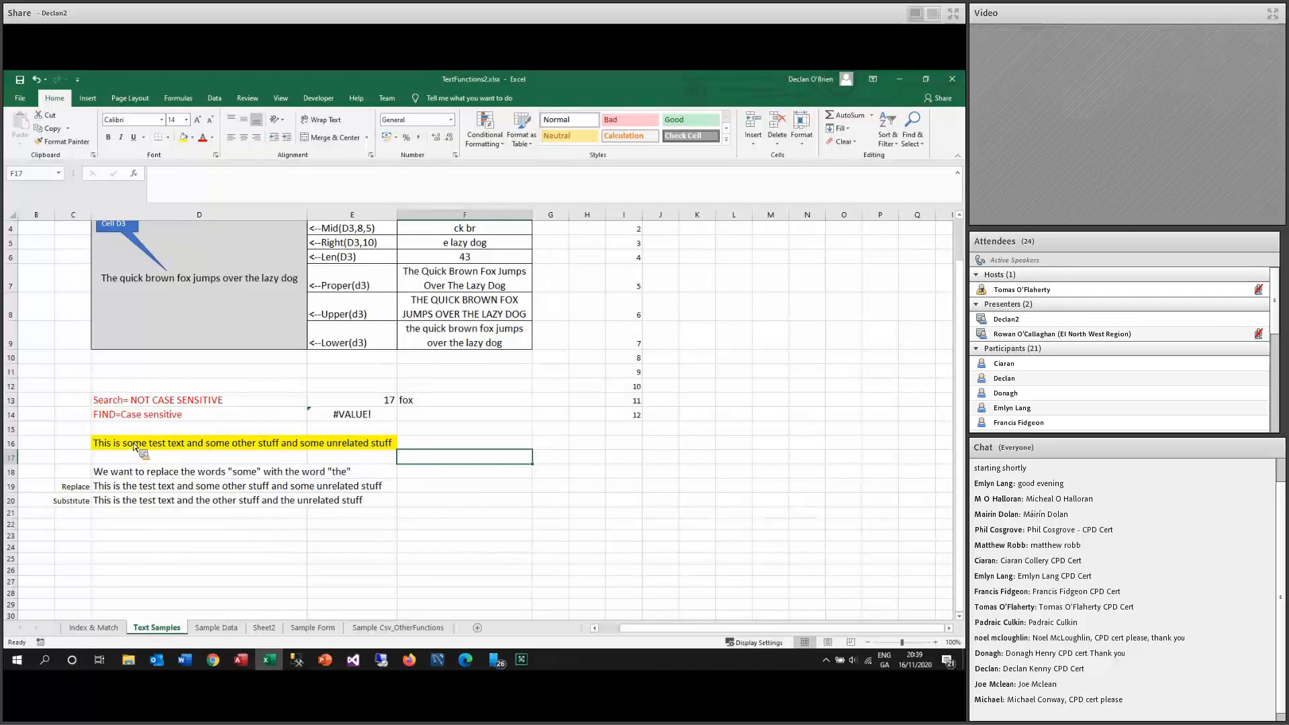
# Review the arguments of D19's =REPLACE(D16,9,4,"the"), then compare D16 with the SUBSTITUTE result in D20.
pyautogui.click(128, 488)
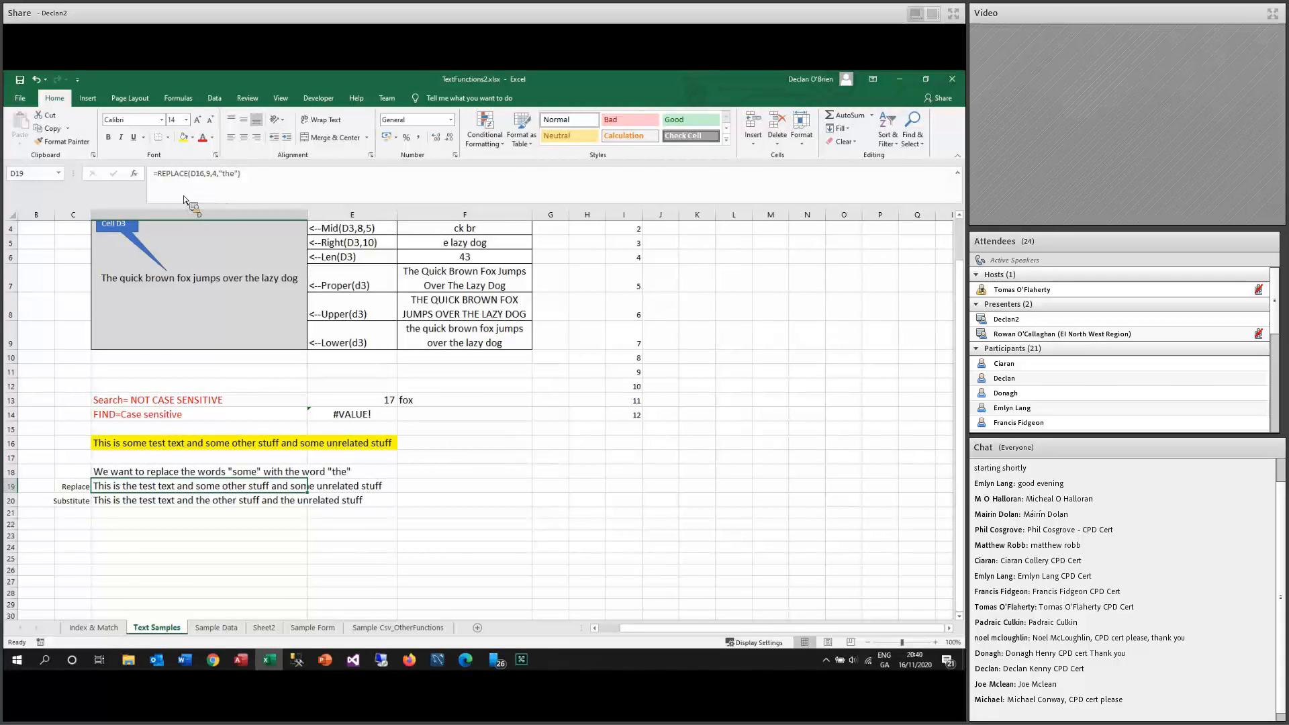
pyautogui.click(134, 174)
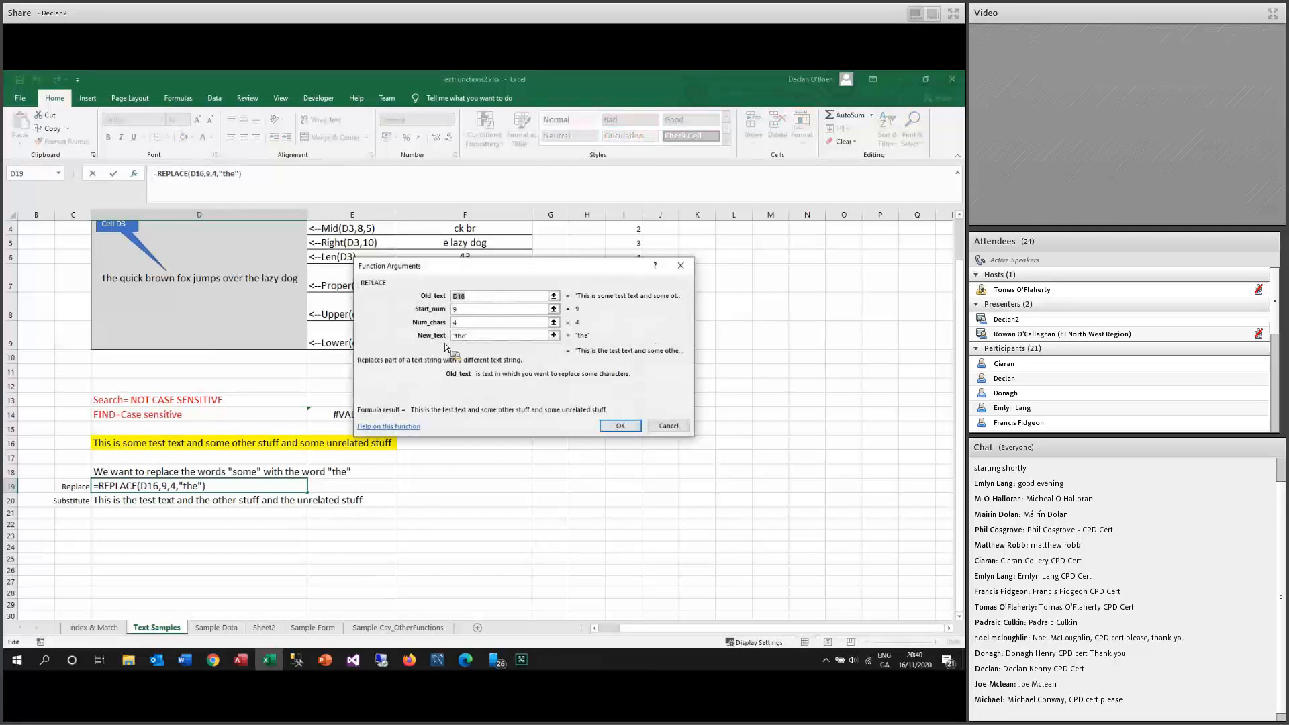
pyautogui.click(468, 298)
pyautogui.press('Tab')
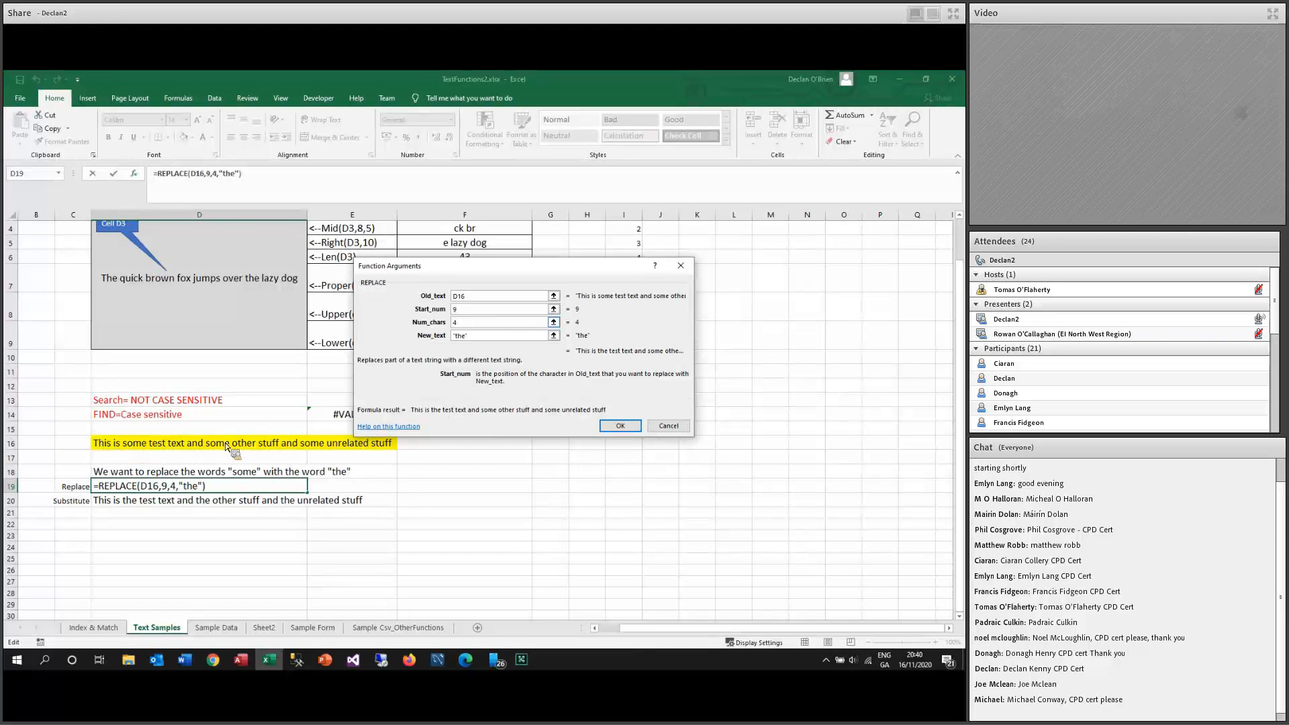
pyautogui.click(463, 323)
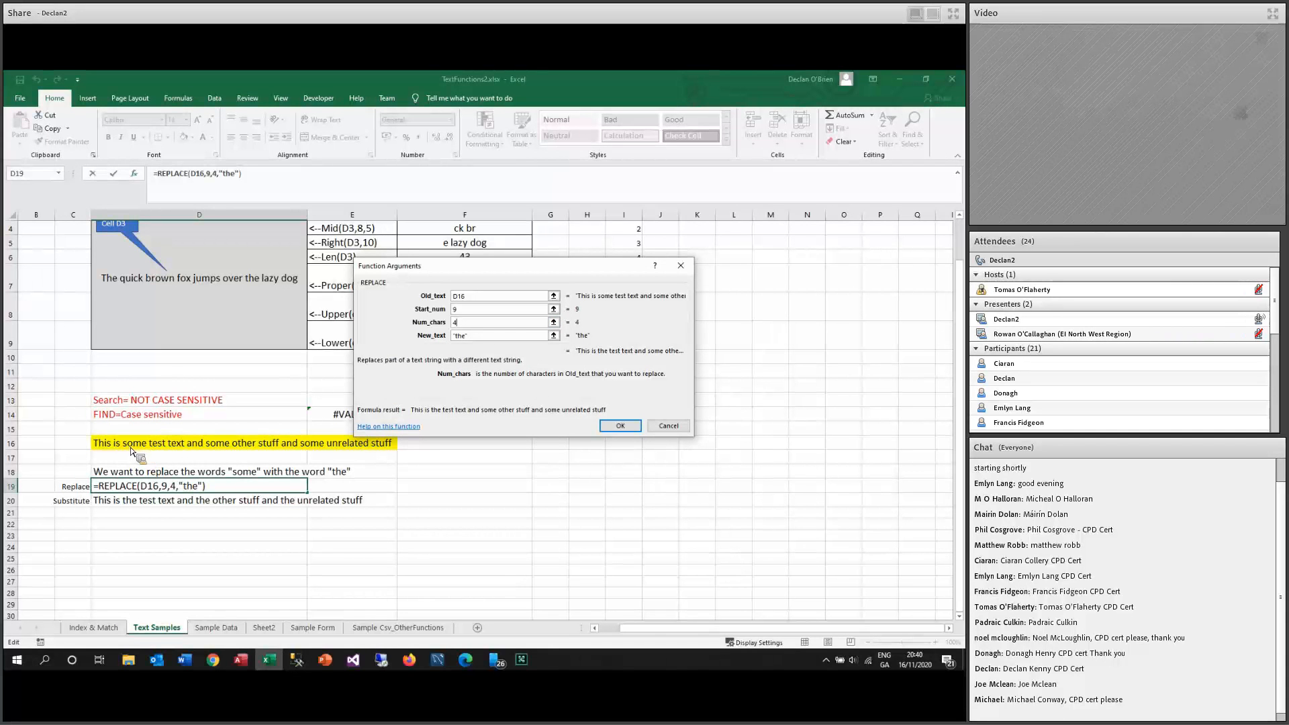
pyautogui.click(492, 339)
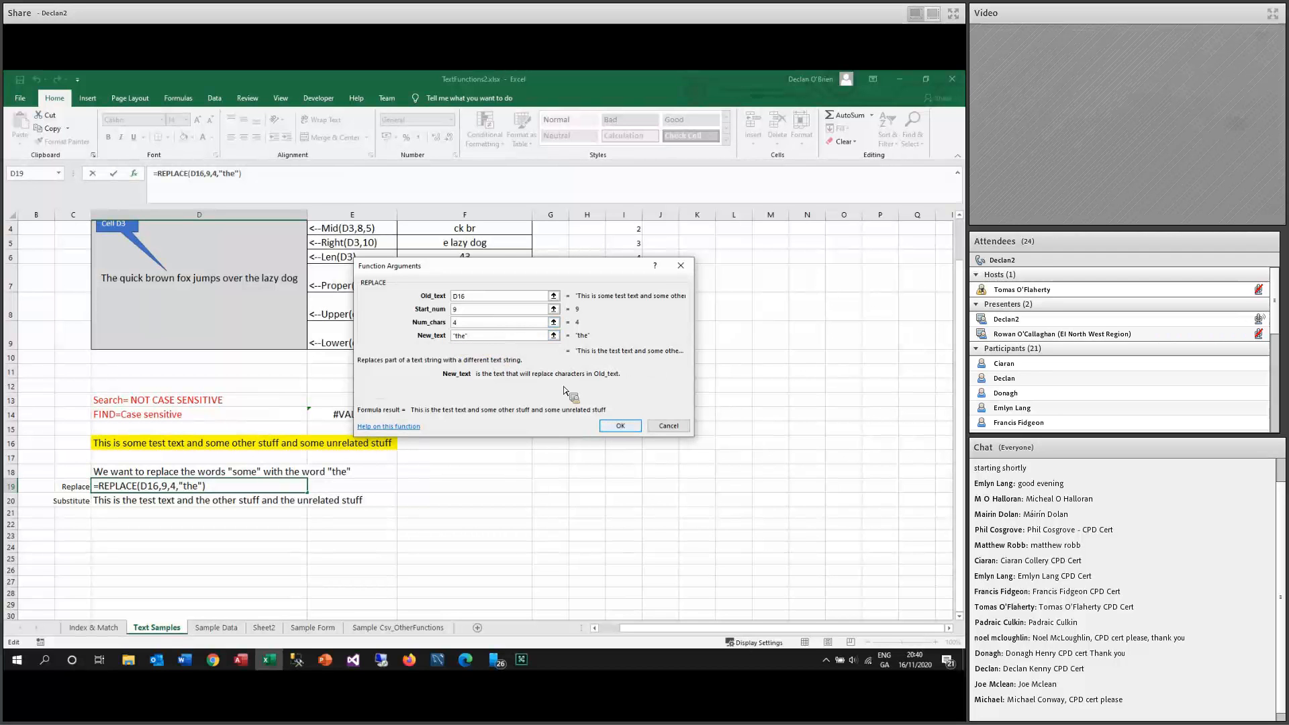
pyautogui.click(619, 425)
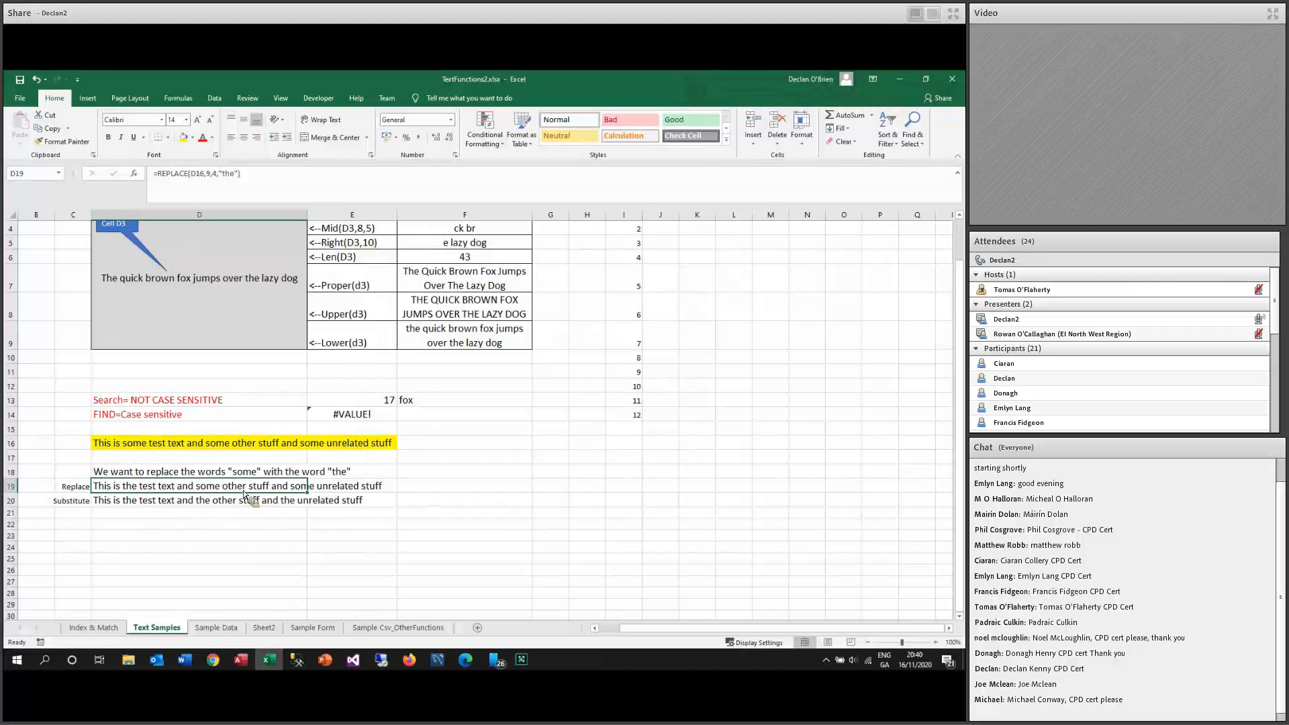
pyautogui.click(167, 448)
pyautogui.press('Down')
pyautogui.press('Down')
pyautogui.press('Down')
pyautogui.press('Down')
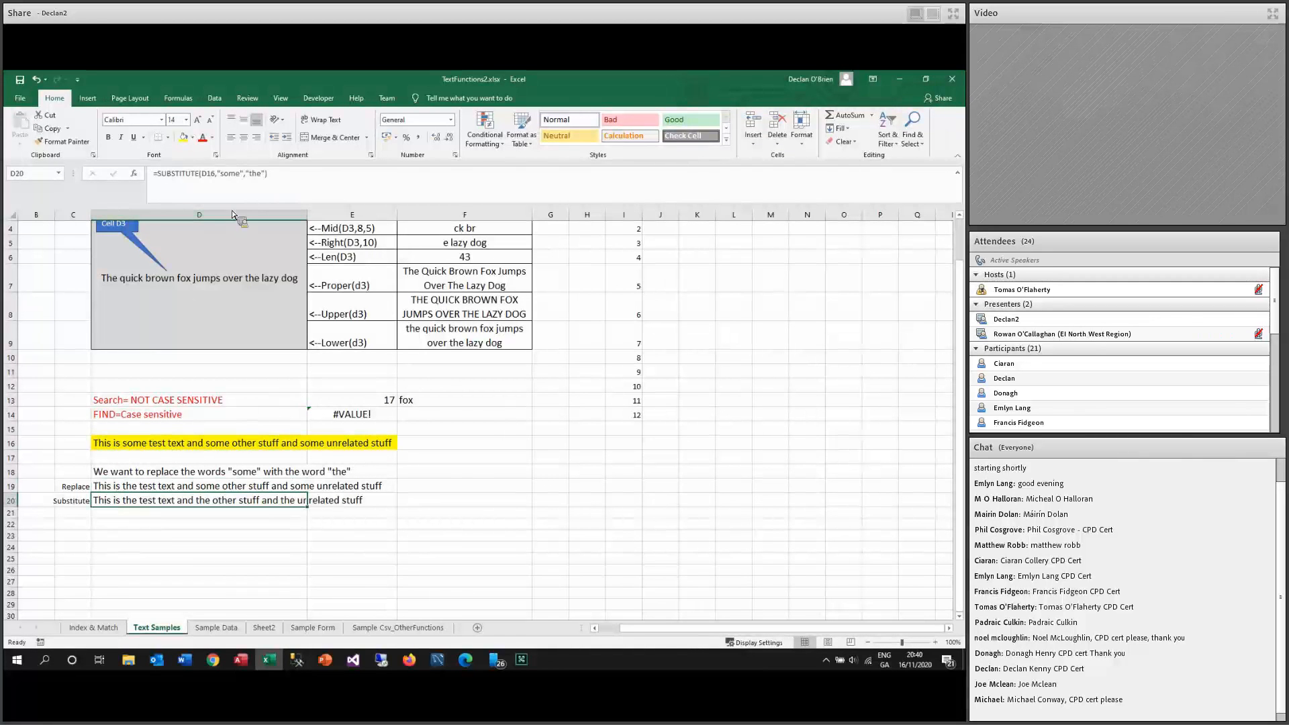
pyautogui.click(134, 174)
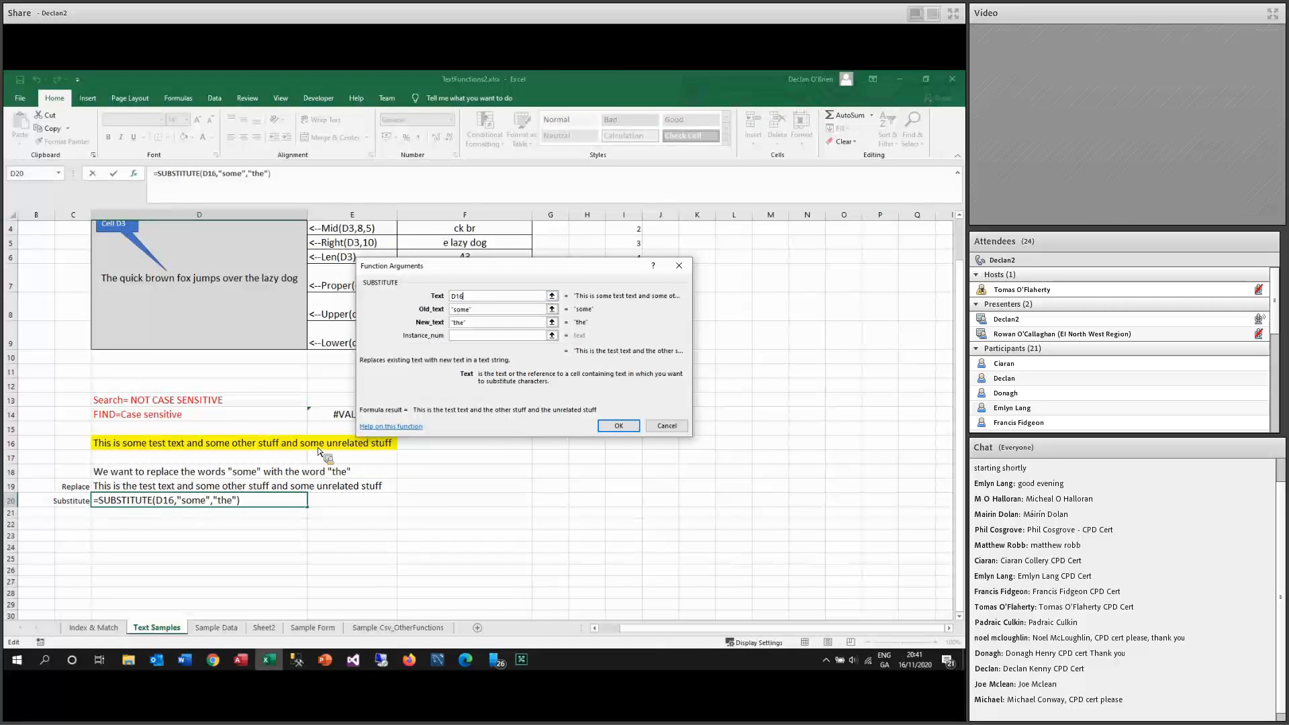
pyautogui.press('Tab')
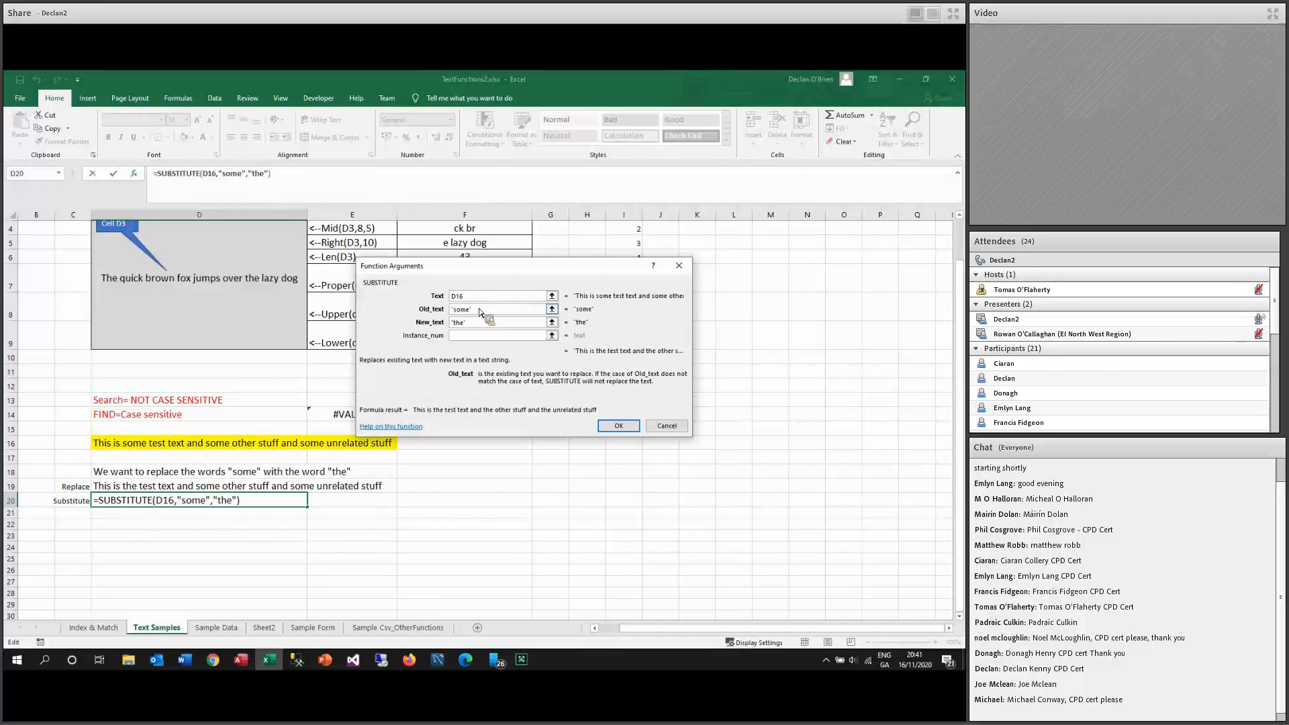
pyautogui.click(473, 323)
pyautogui.click(463, 339)
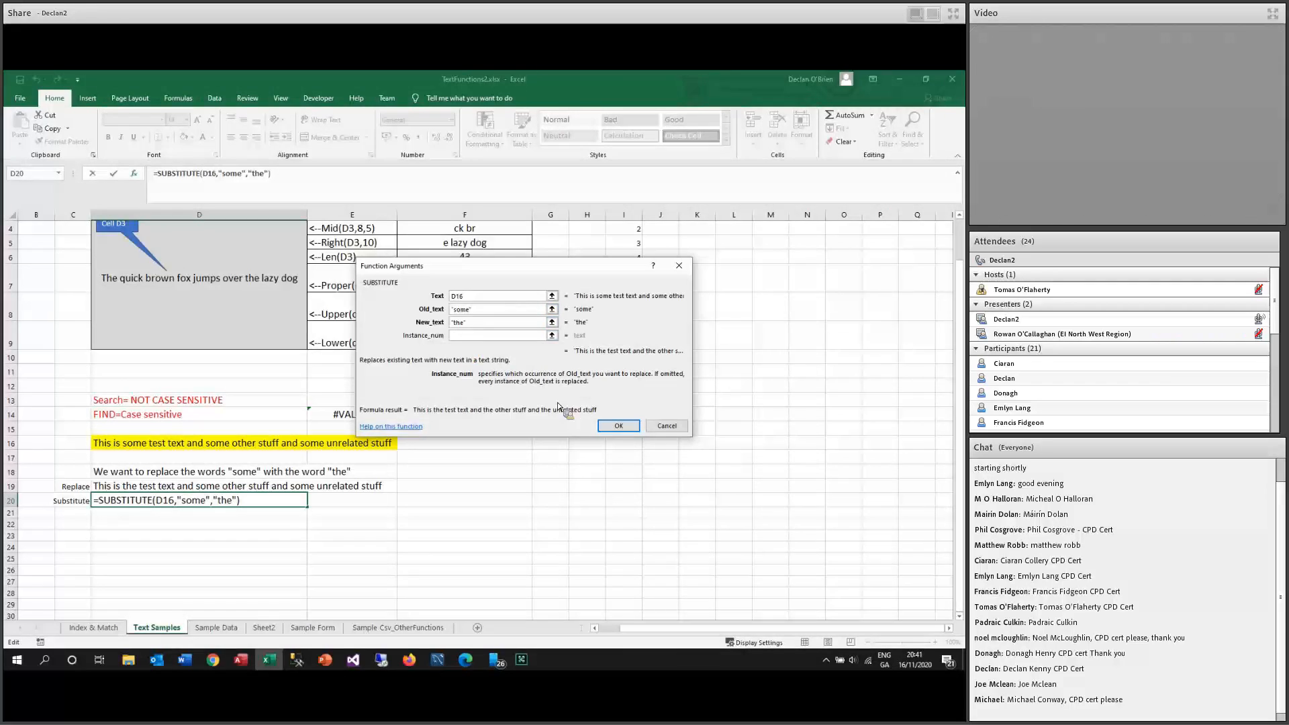
pyautogui.click(618, 427)
pyautogui.click(157, 514)
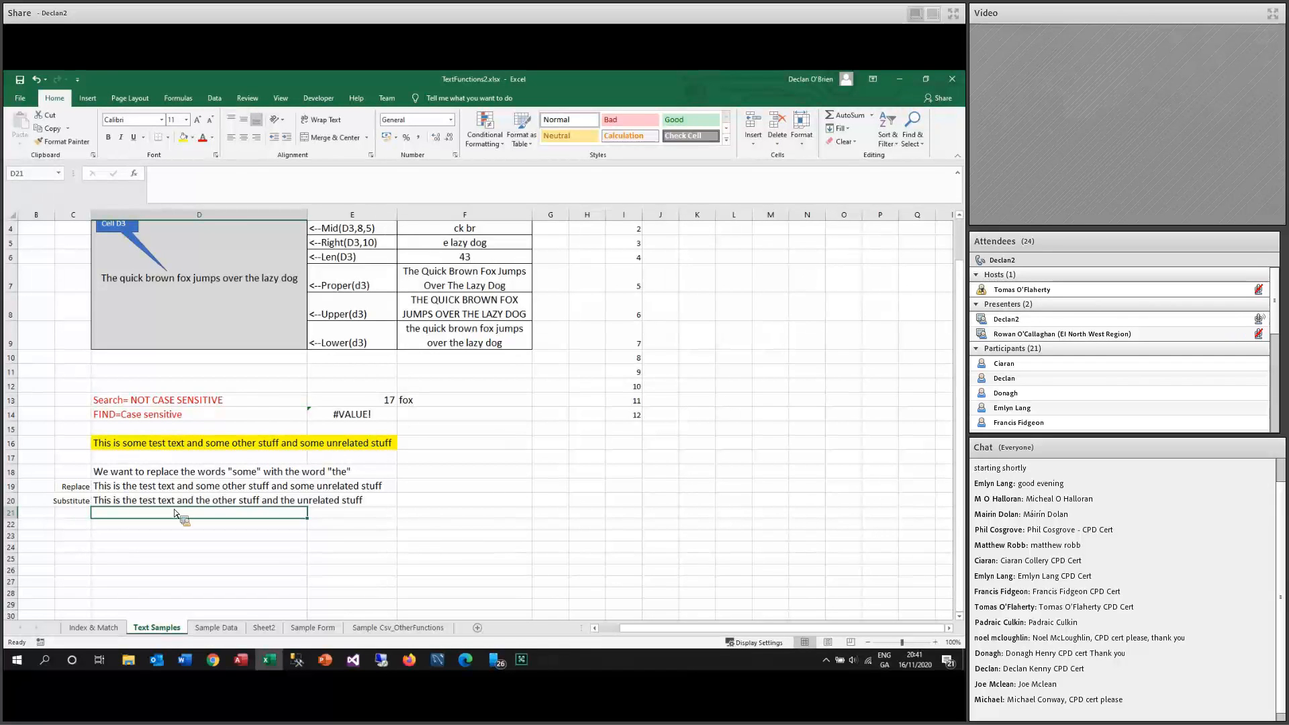
# Set Instance_num to 2 in D20's SUBSTITUTE so only the second 'some' becomes 'the'.
pyautogui.click(135, 504)
pyautogui.click(134, 174)
pyautogui.click(463, 337)
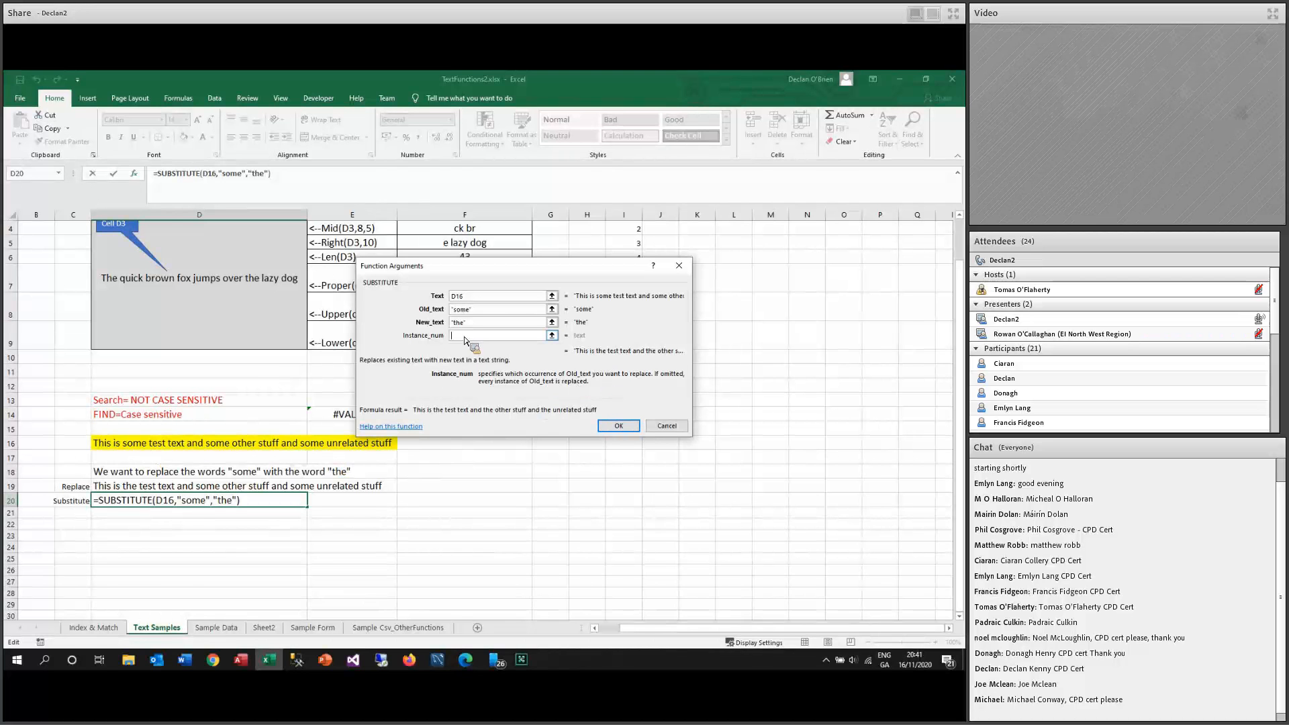
pyautogui.write('2')
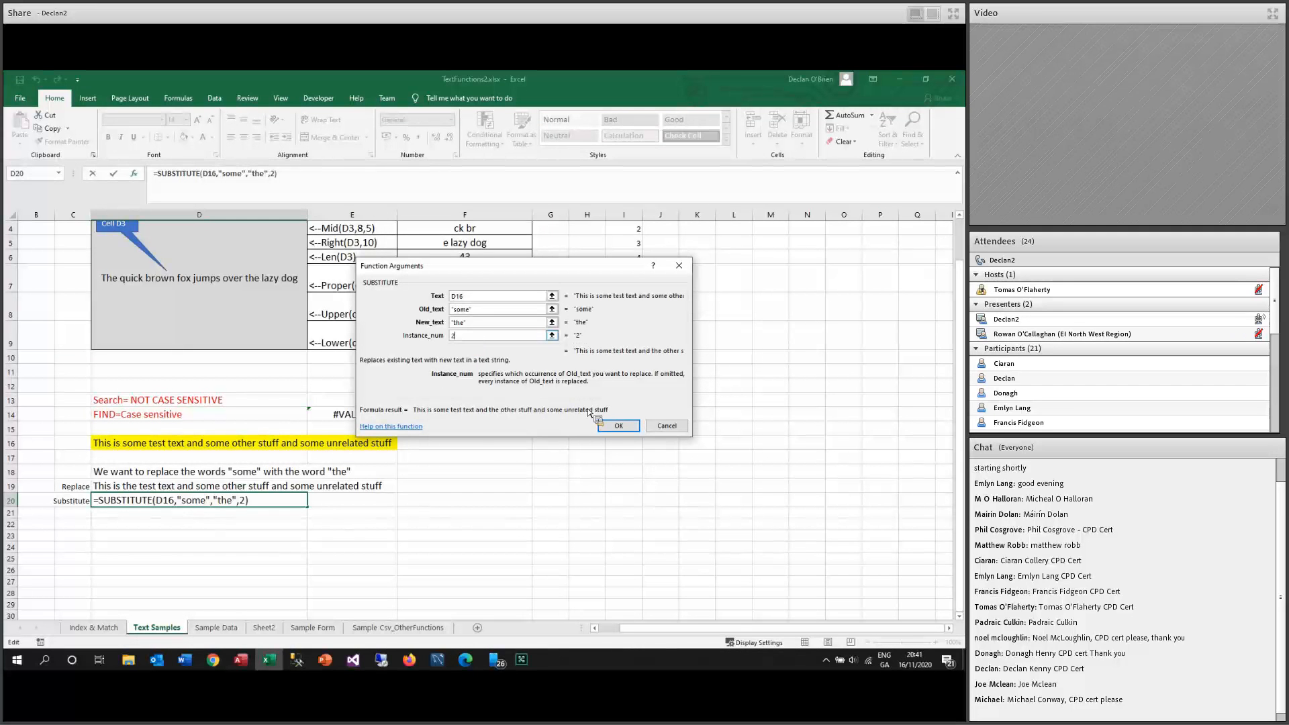
pyautogui.click(618, 425)
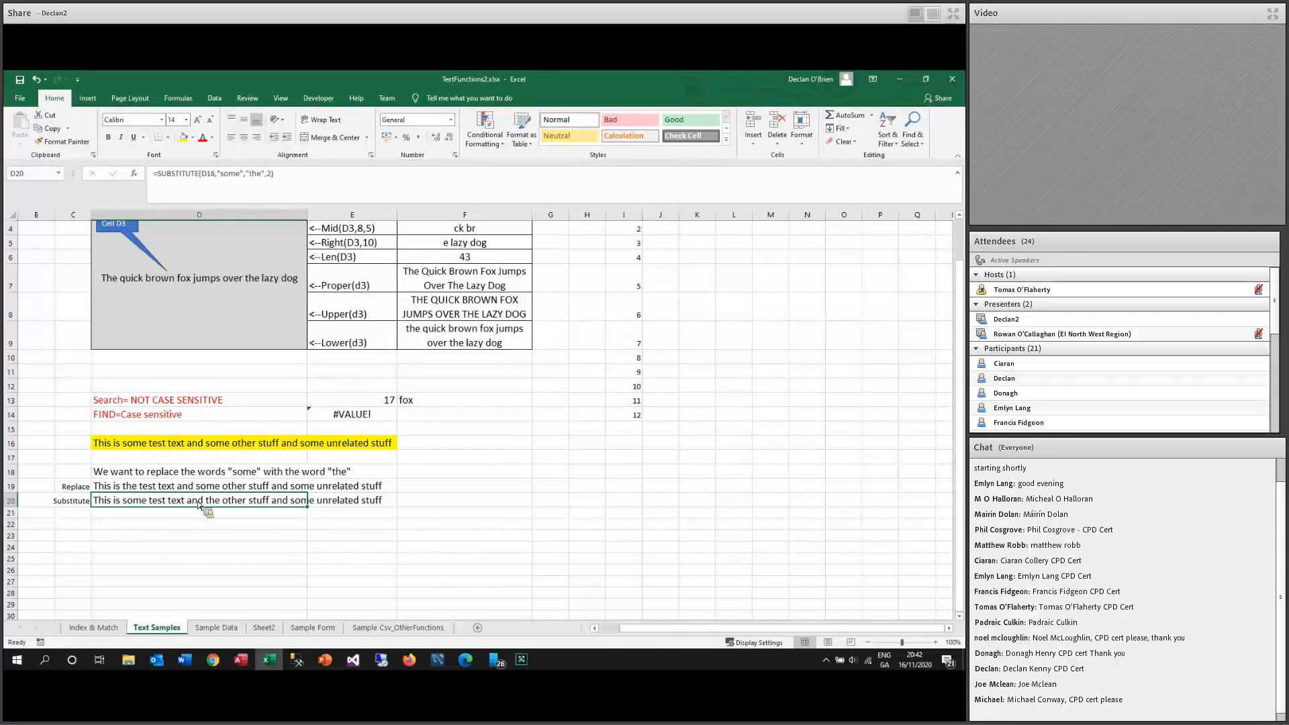
# Compare D20's SUBSTITUTE result with the REPLACE result in D19.
pyautogui.press('Up')
pyautogui.press('Down')
pyautogui.press('Up')
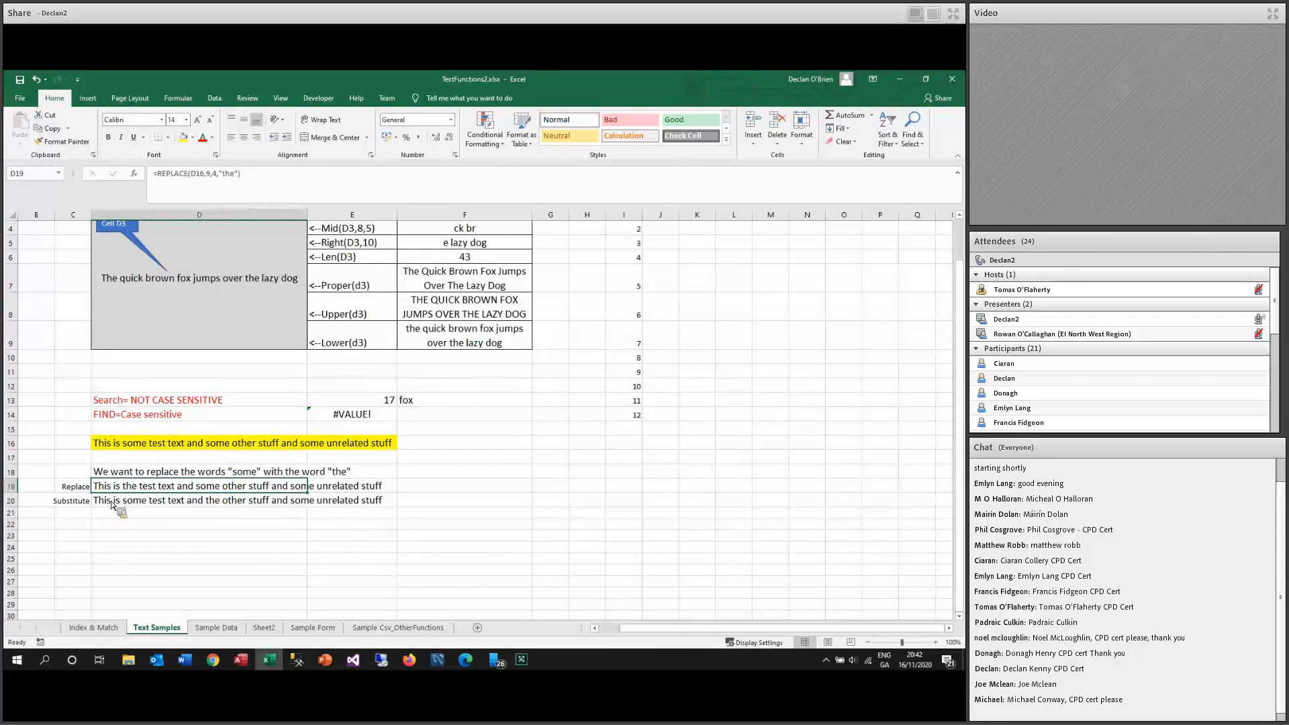
pyautogui.click(435, 432)
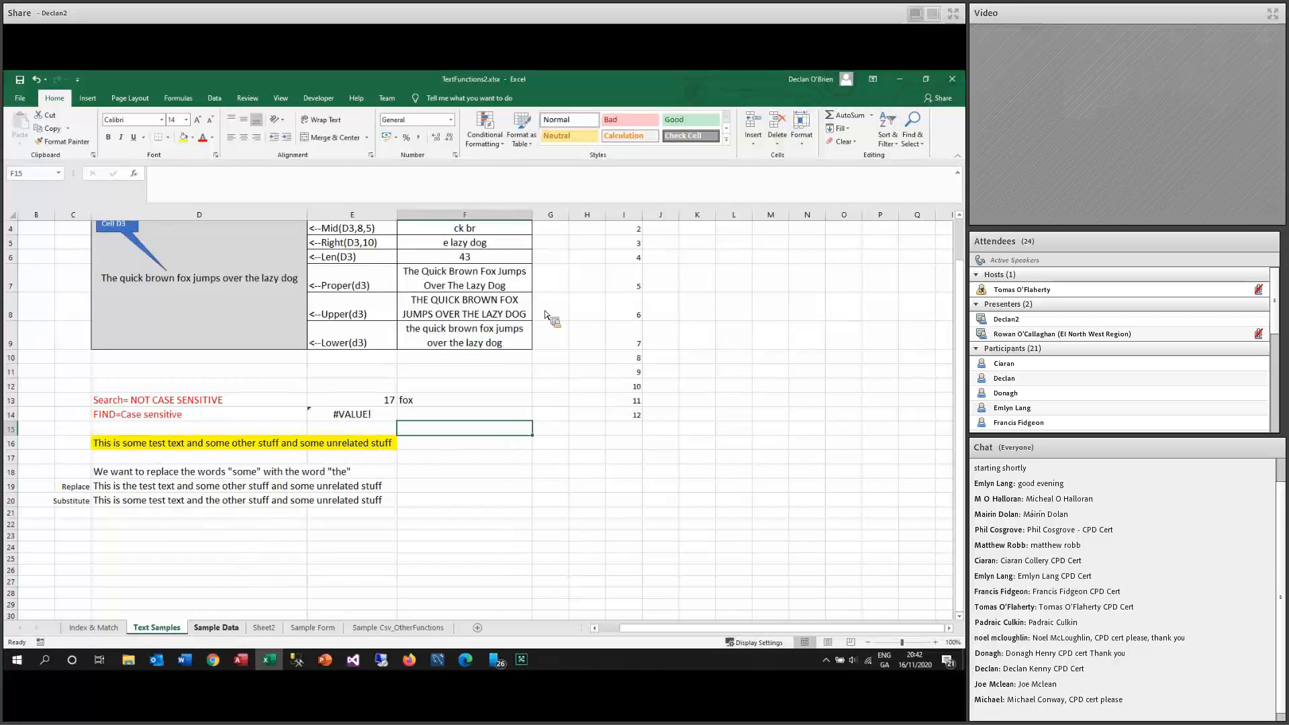
# Open the Sample Data sheet and advance the slide show to the JSON Data slide.
pyautogui.scroll(1, 377, 529)
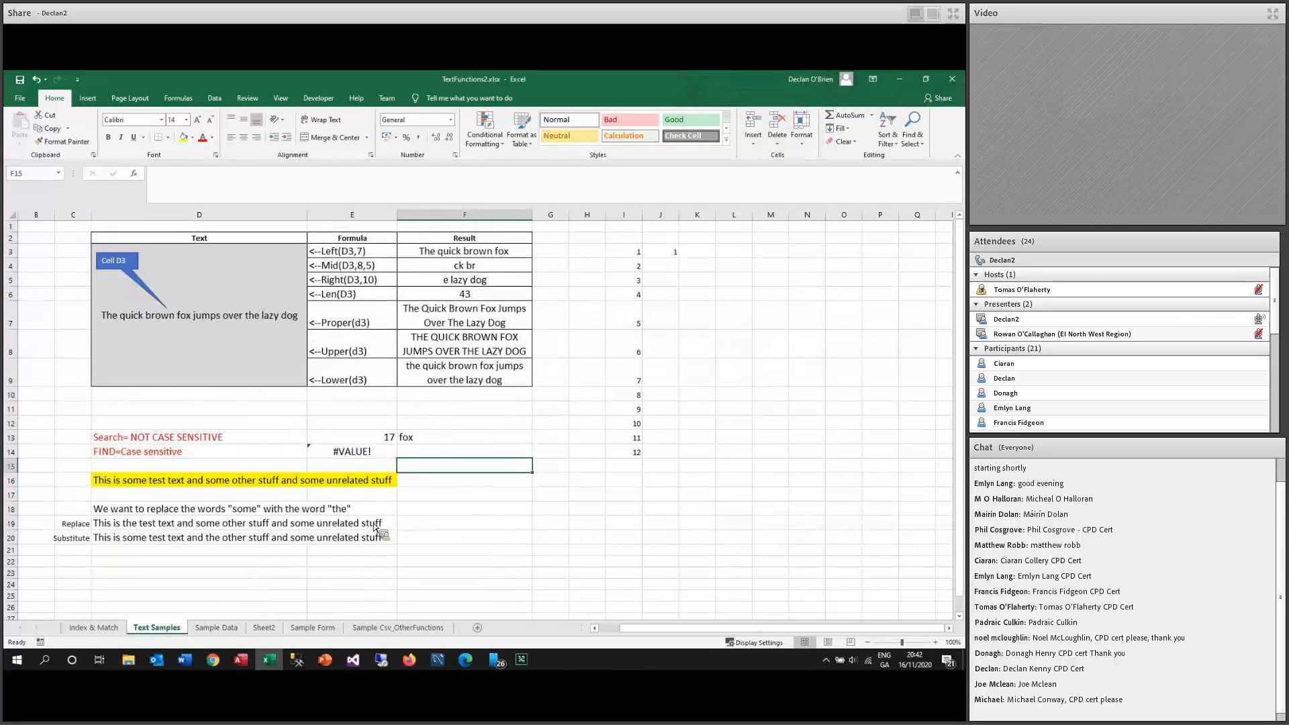
pyautogui.hotkey('ctrl', 'pagedown')
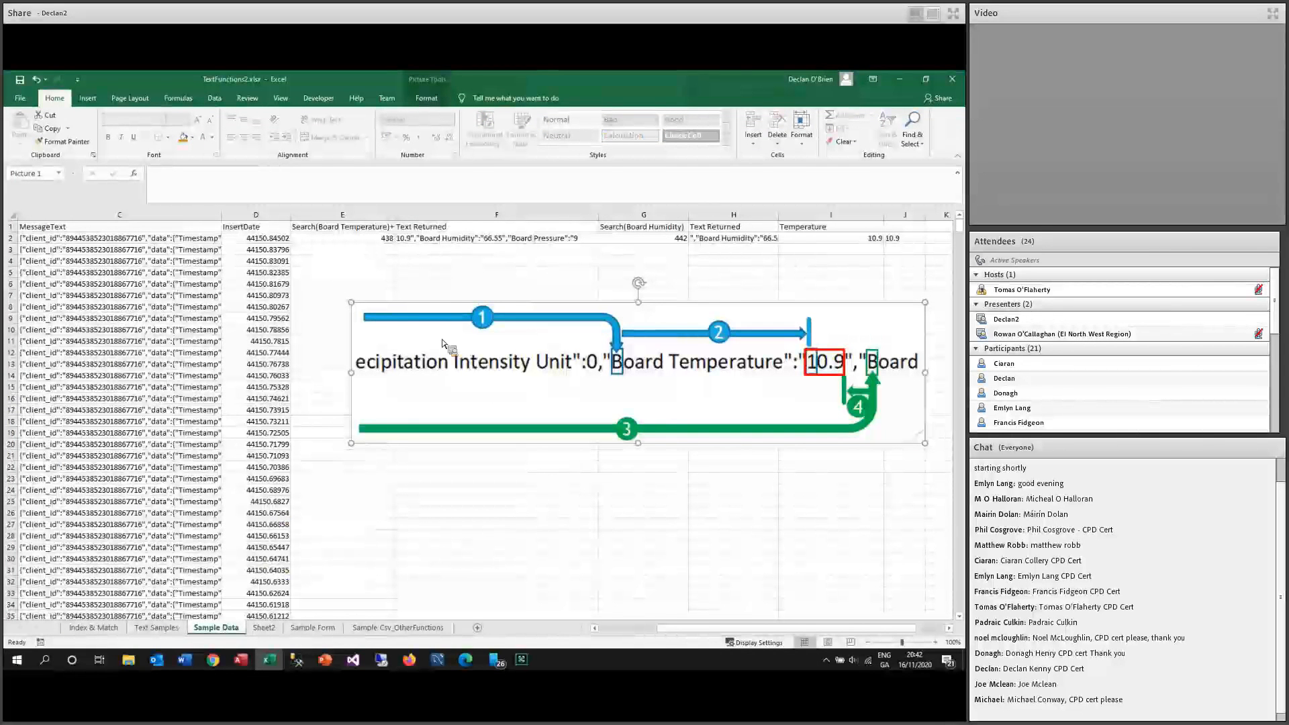
pyautogui.click(325, 659)
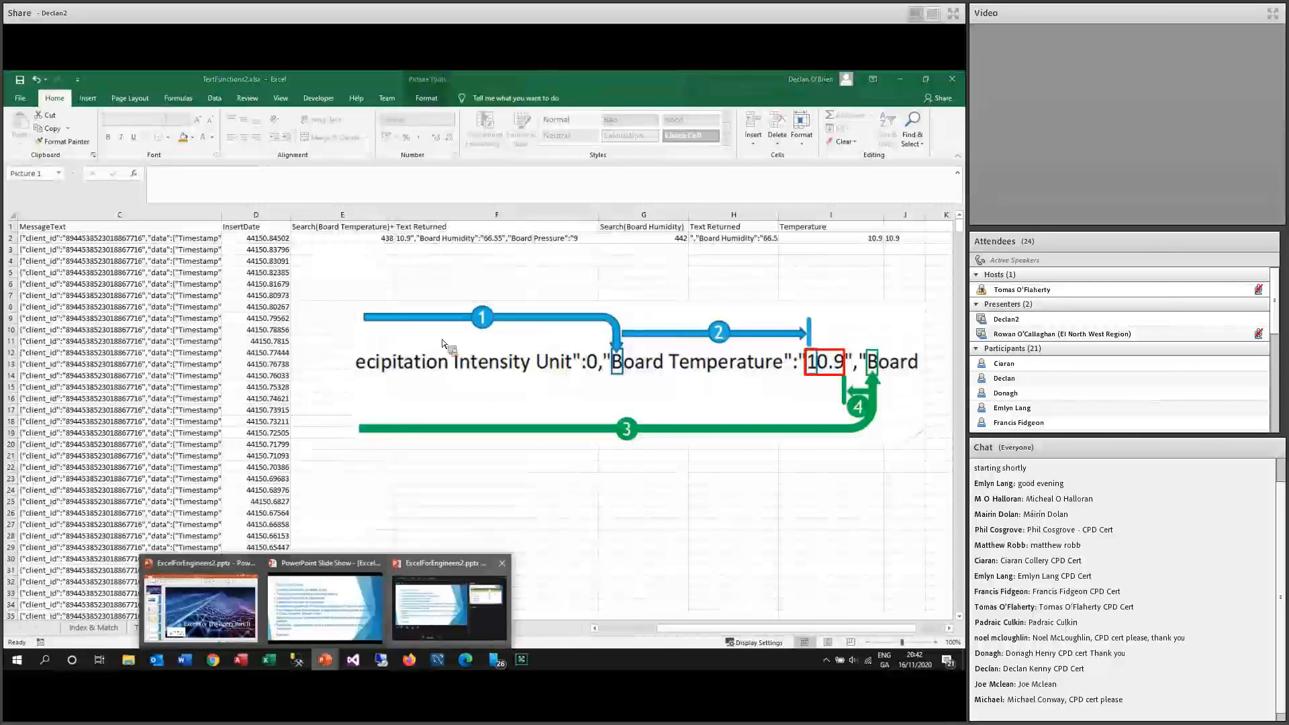
pyautogui.click(337, 584)
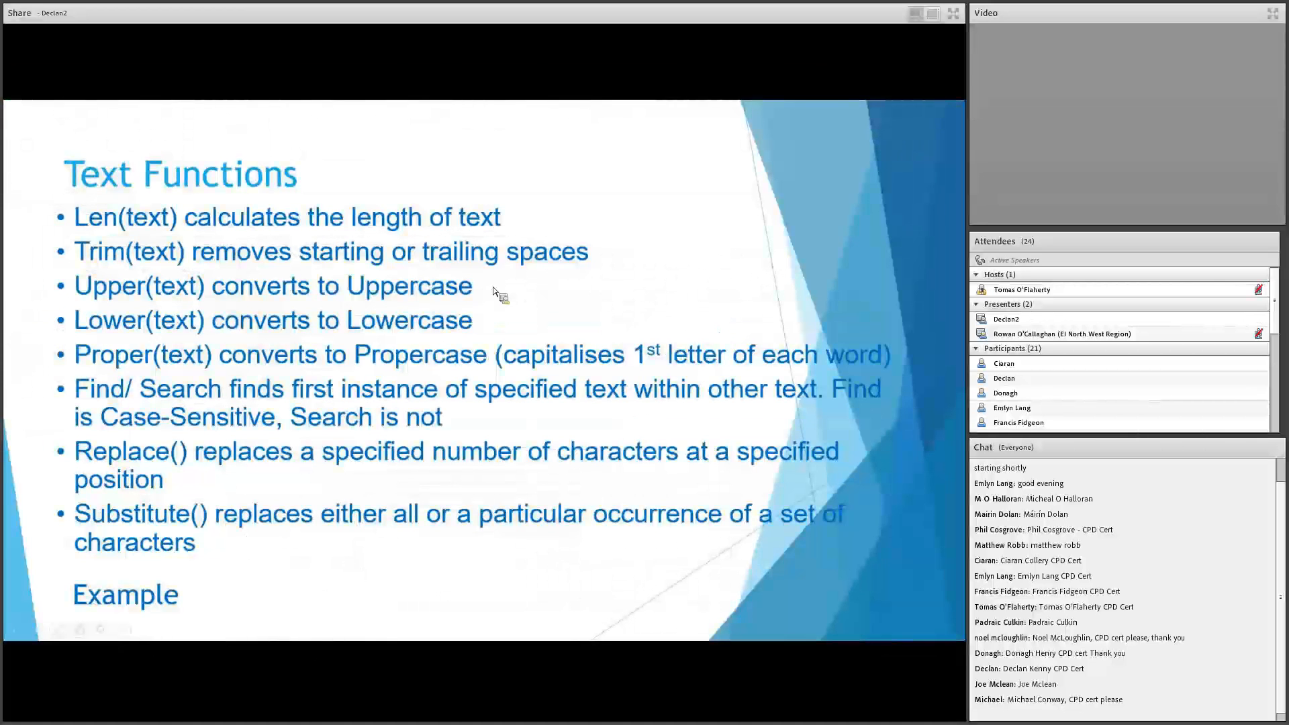
pyautogui.click(517, 297)
# Back in Excel, view the full JSON message text in C2 of the Sample Data sheet.
pyautogui.hotkey('alt', 'Tab')
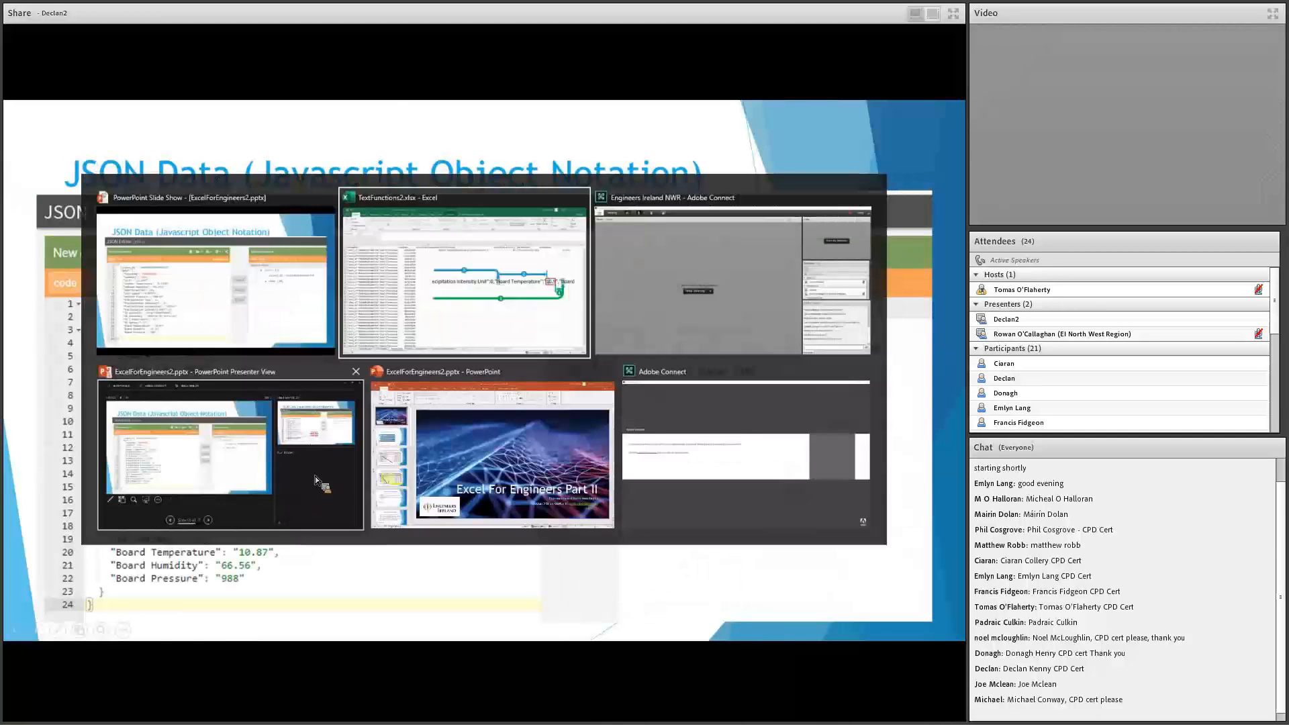
pyautogui.press('Escape')
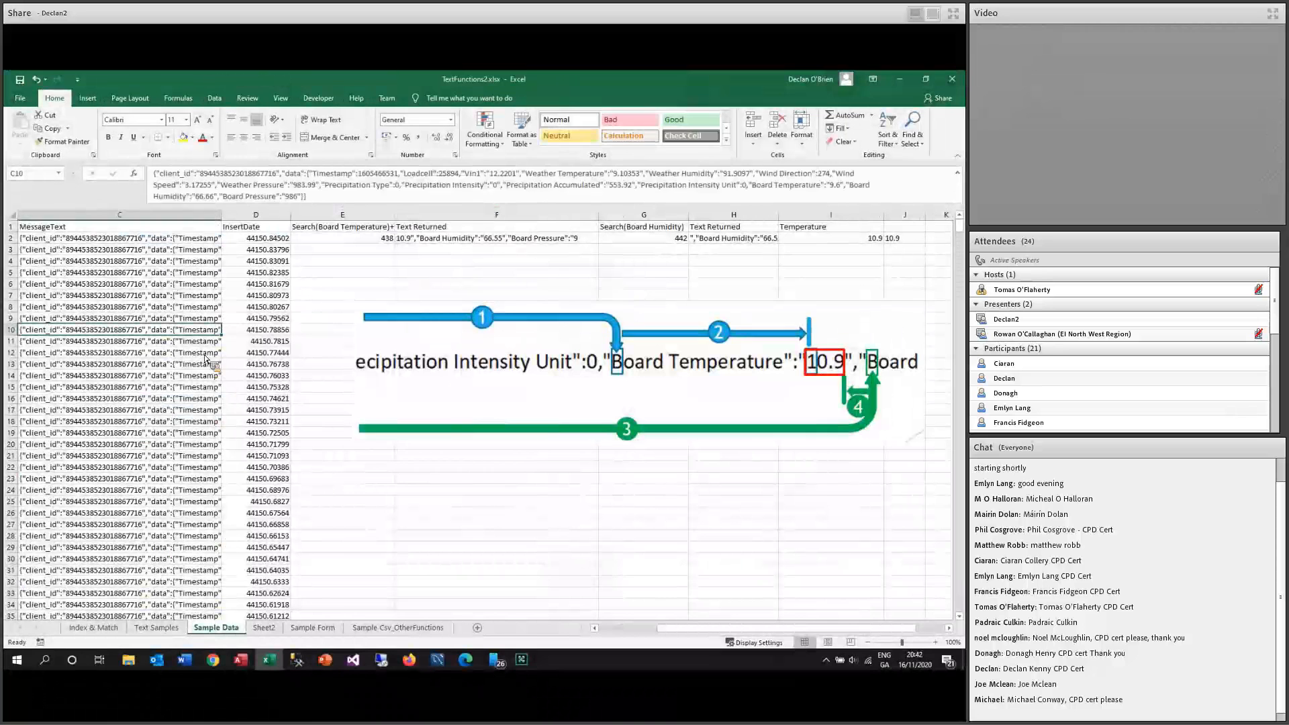
pyautogui.click(594, 628)
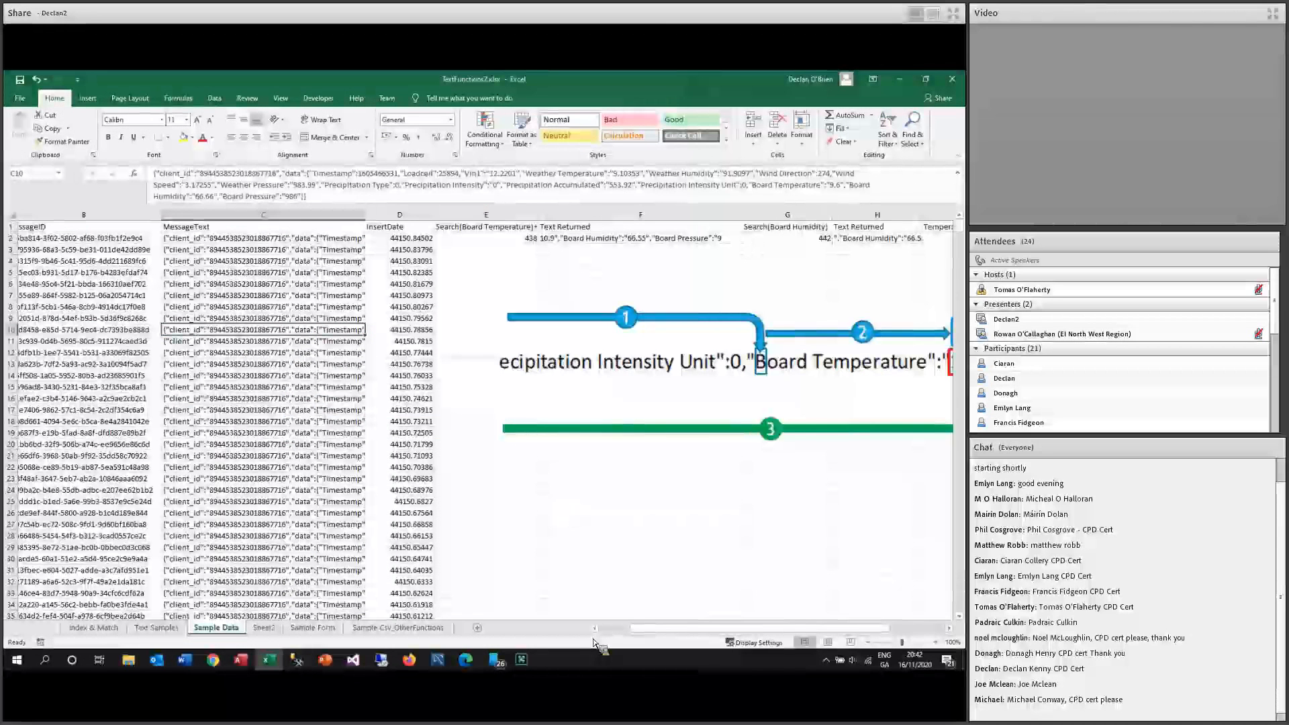
pyautogui.click(594, 629)
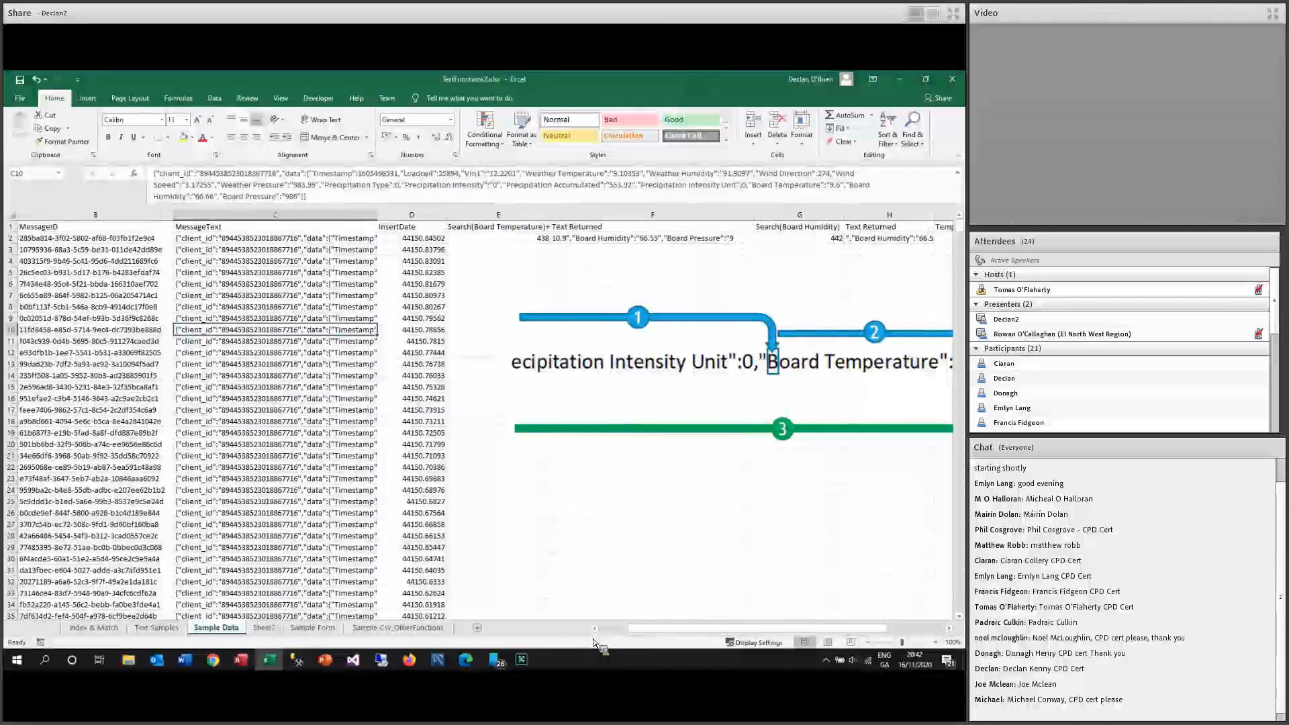
pyautogui.click(594, 629)
pyautogui.press('Up')
pyautogui.press('Up')
pyautogui.press('Up')
pyautogui.press('Up')
pyautogui.press('Up')
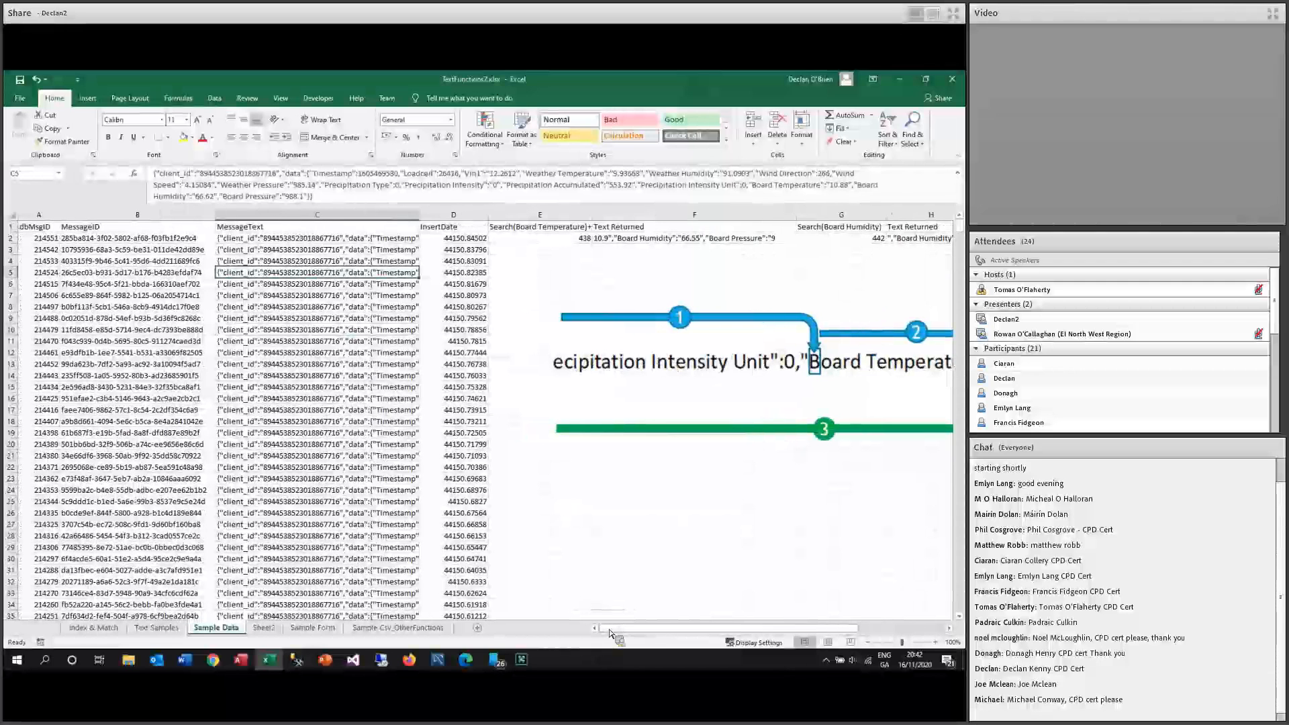
pyautogui.click(251, 240)
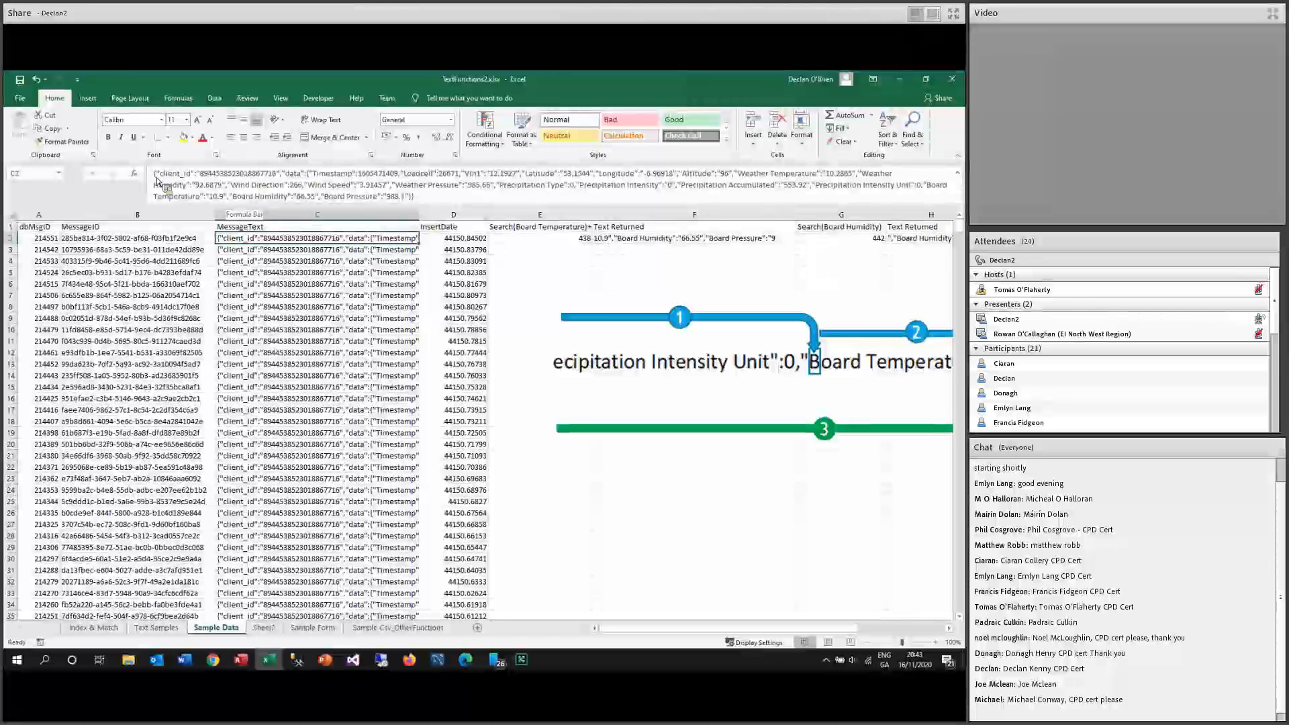
pyautogui.click(395, 196)
pyautogui.click(514, 502)
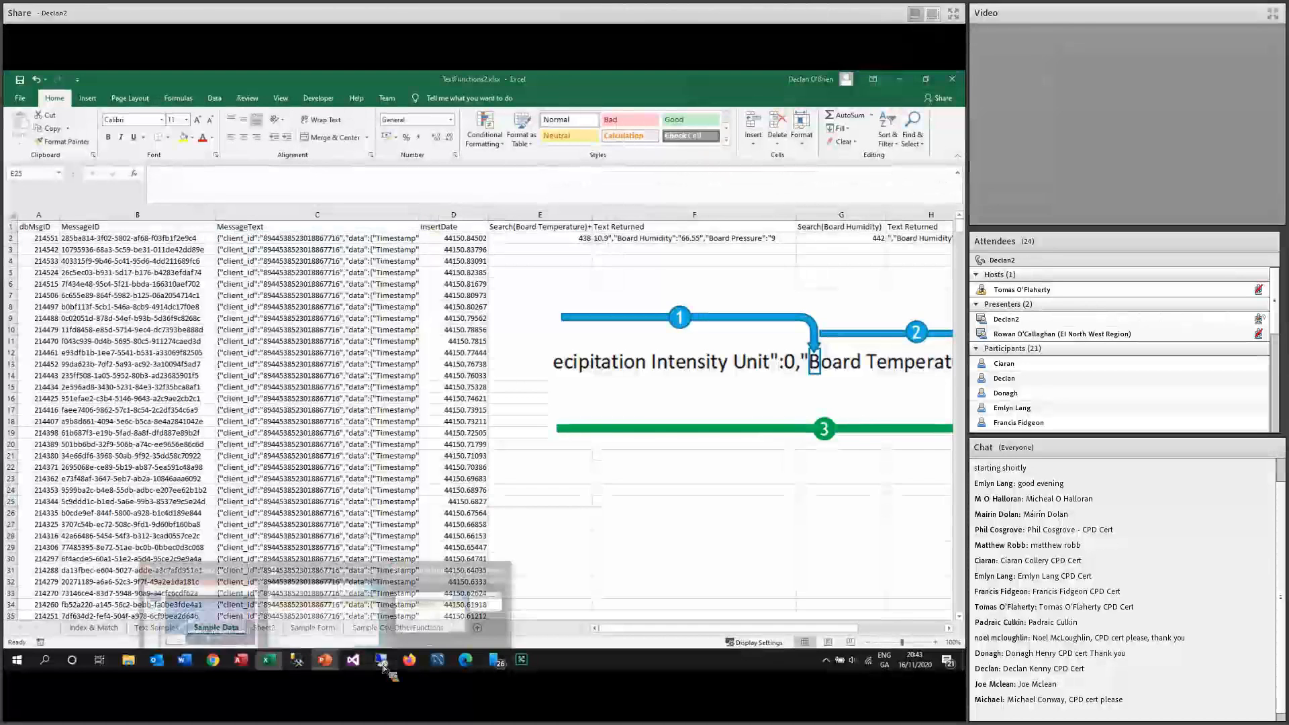
# In the slide show, reveal the Board Temperature callout, then the Real Example slide's 10.9 JSON reading.
pyautogui.click(353, 604)
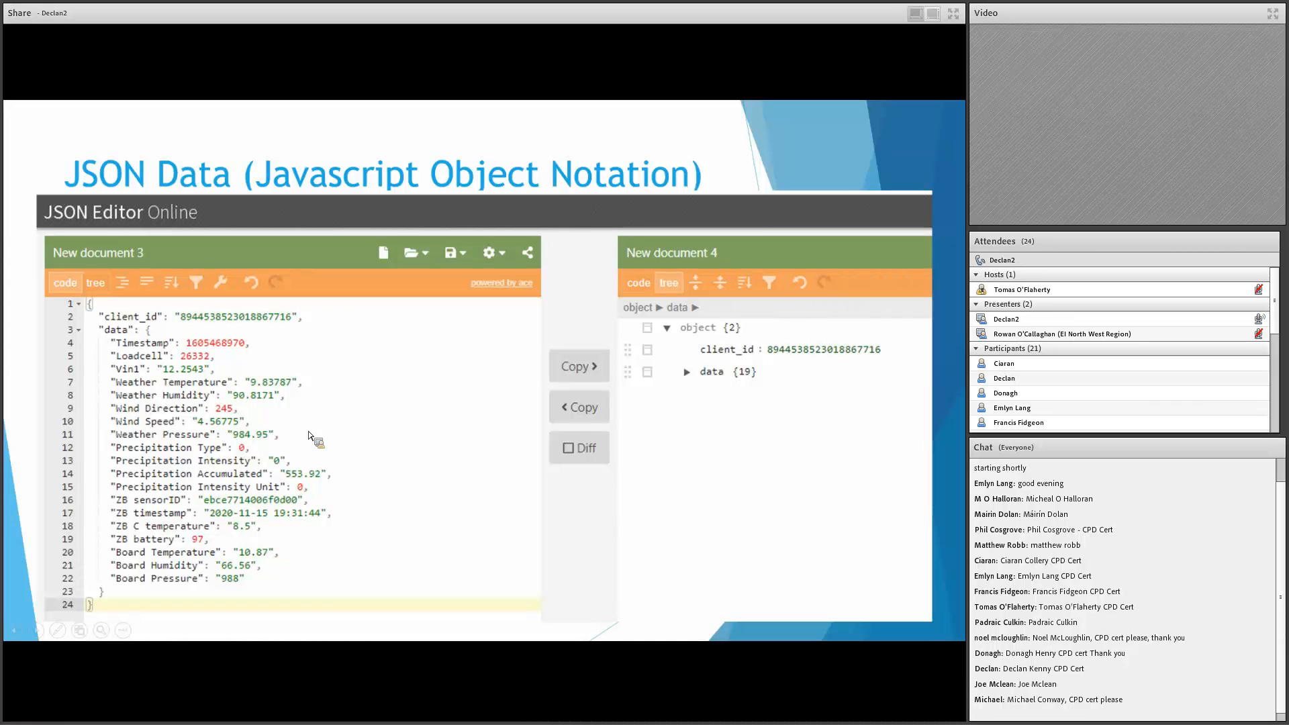
pyautogui.click(380, 328)
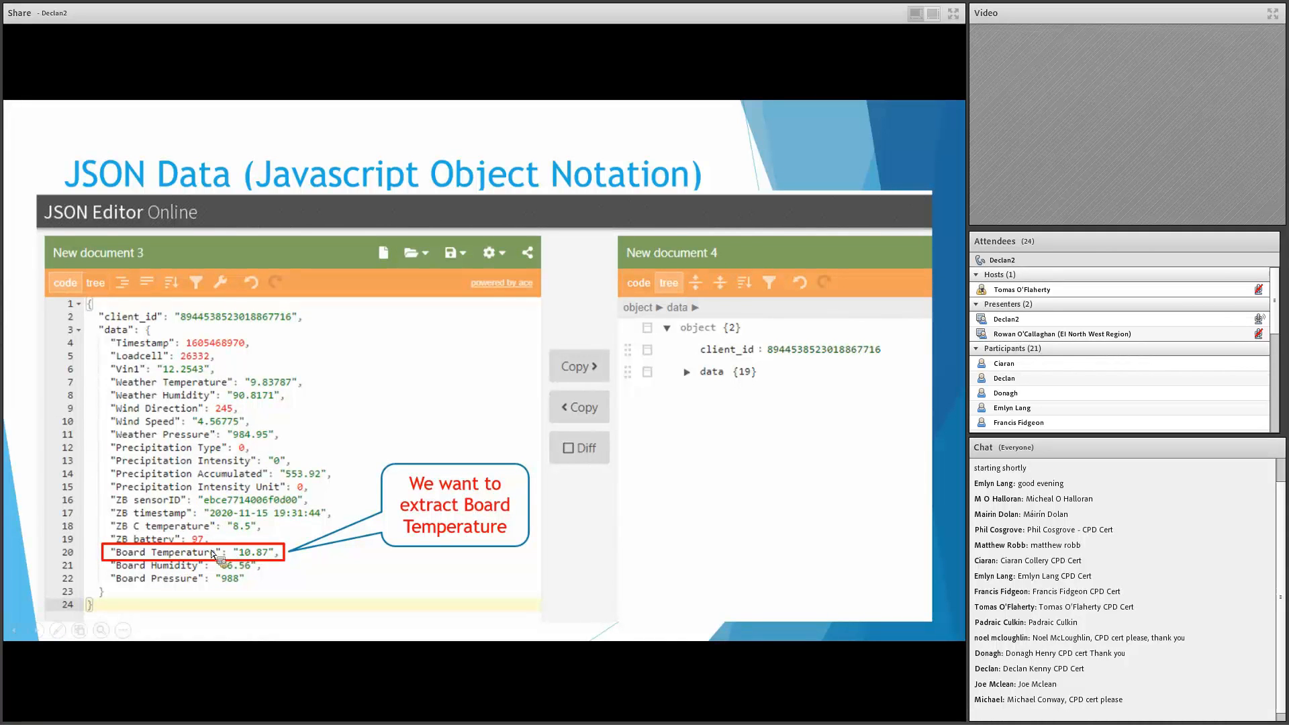
pyautogui.click(407, 424)
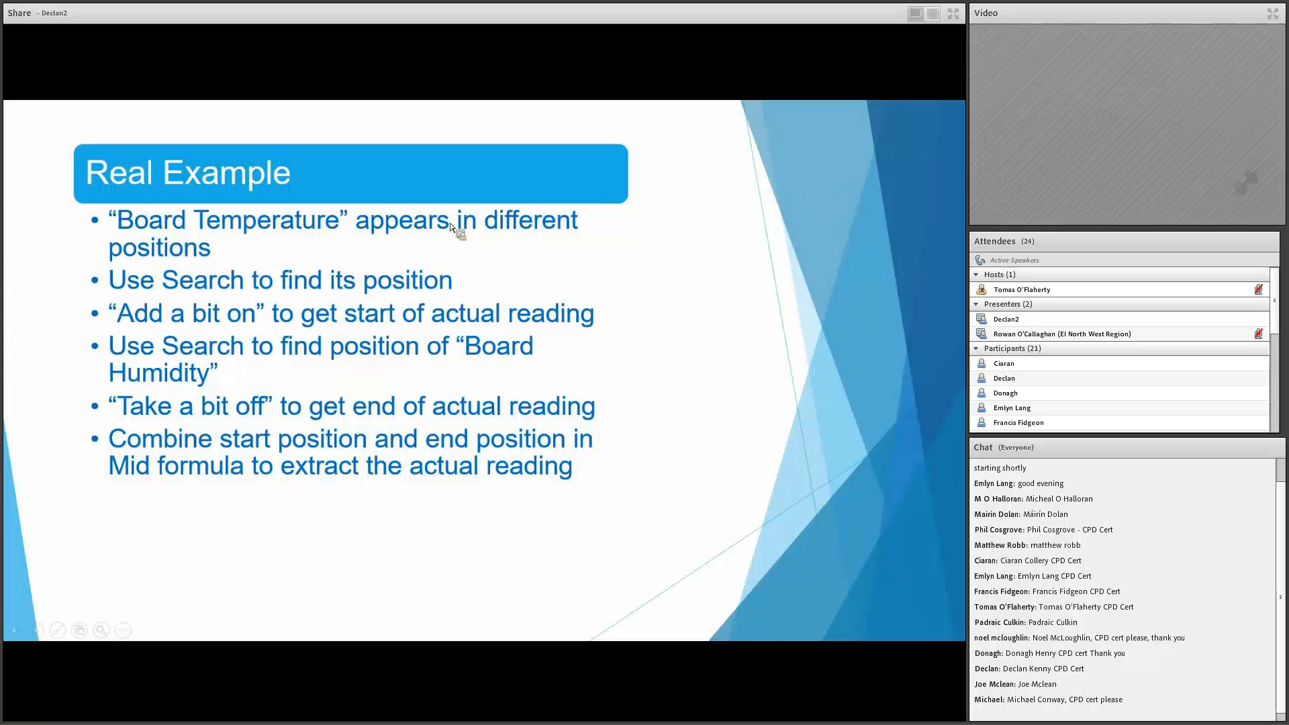
pyautogui.click(451, 226)
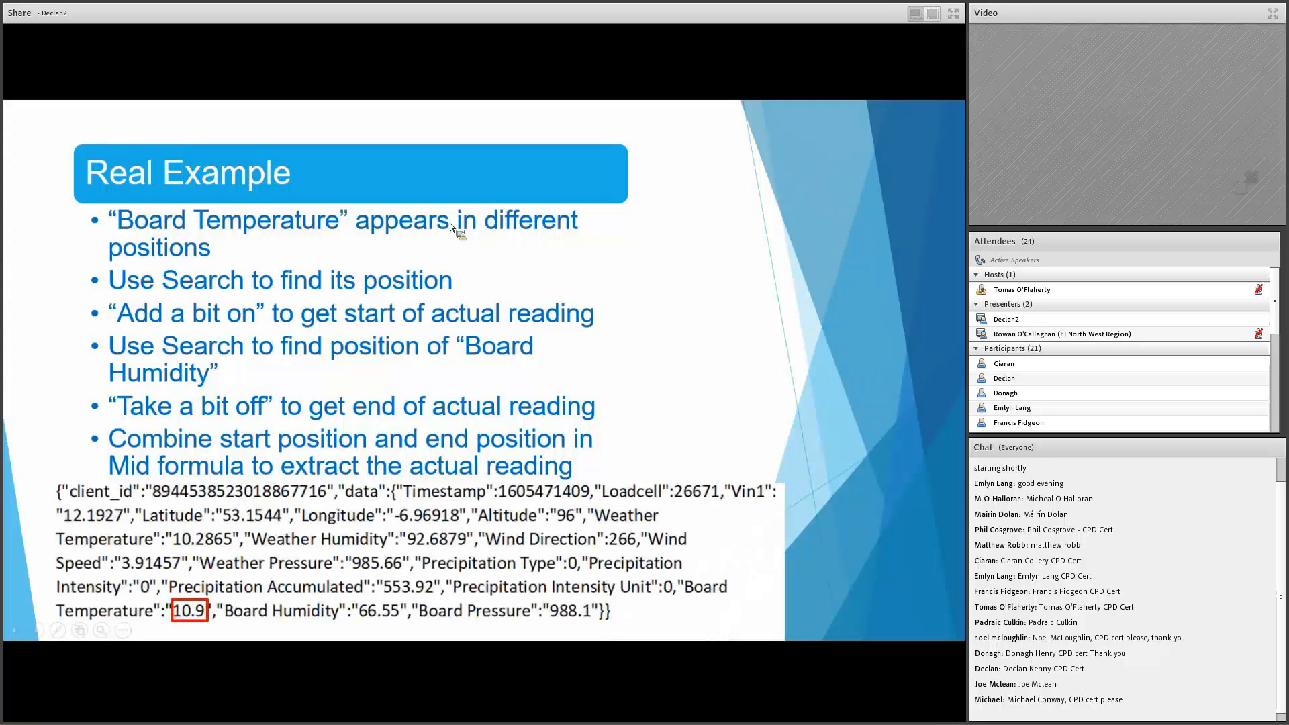
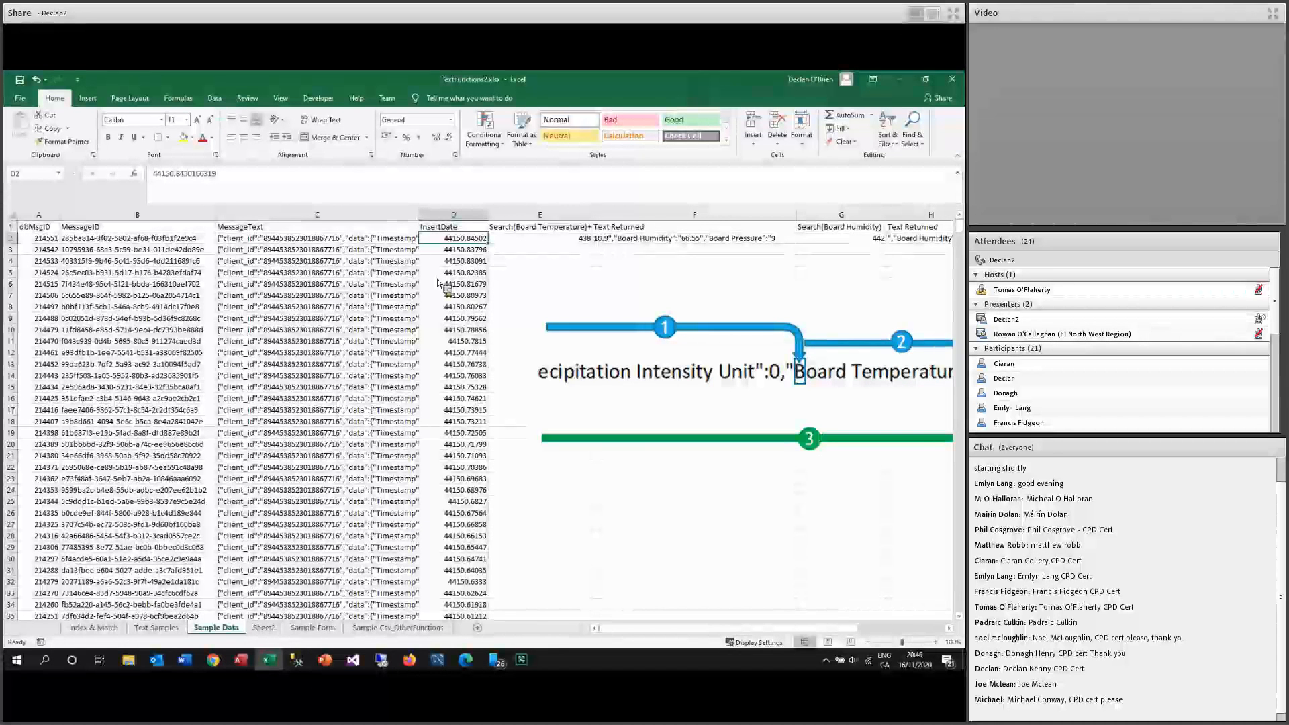
# Confirm column D runs to row 1001, then select the InsertDate values D2:D1001.
pyautogui.hotkey('ctrl', 'Down')
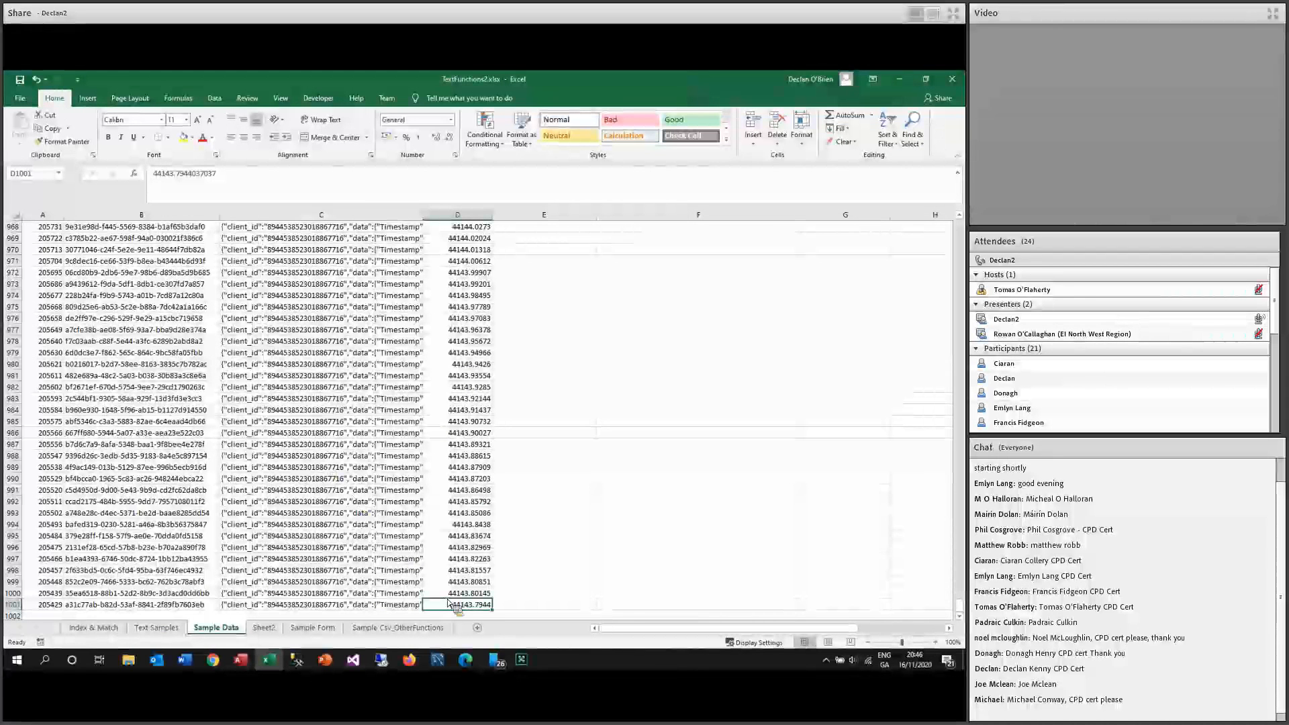
pyautogui.hotkey('ctrl', 'Up')
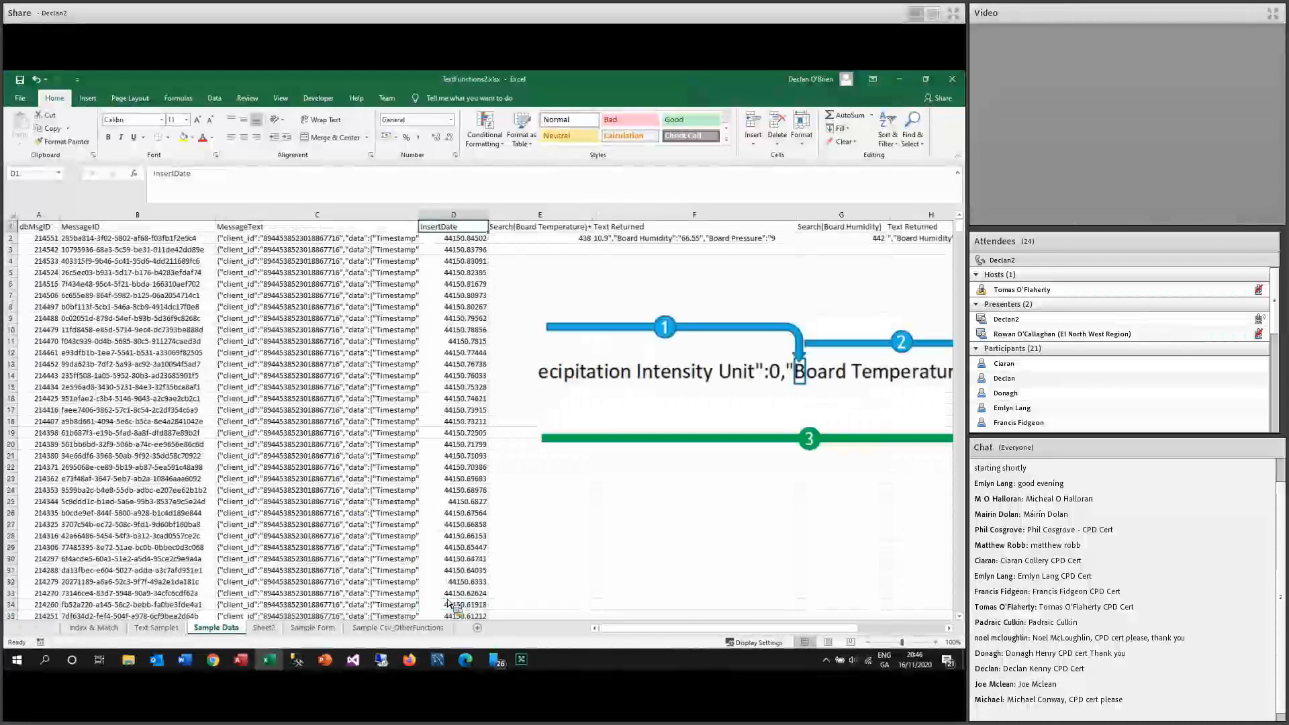
pyautogui.click(448, 242)
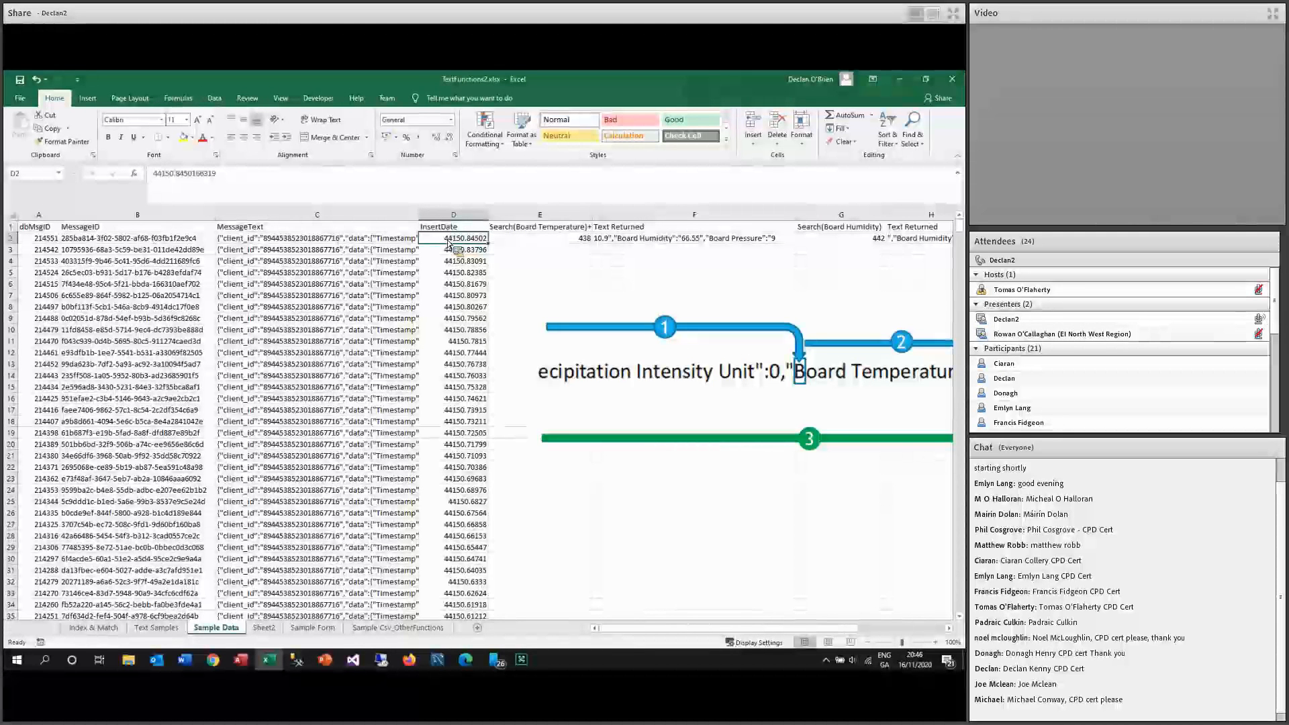
pyautogui.press('Up')
pyautogui.press('Down')
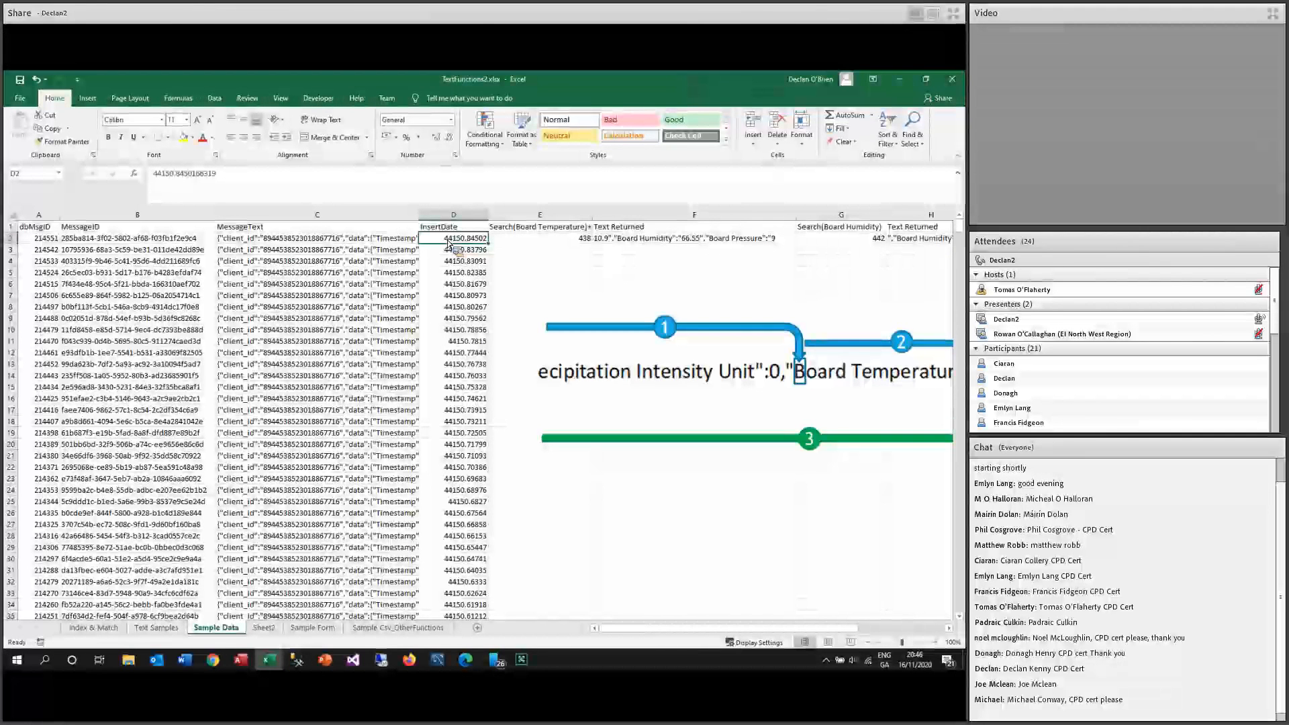
pyautogui.hotkey('ctrl', 'shift', 'Down')
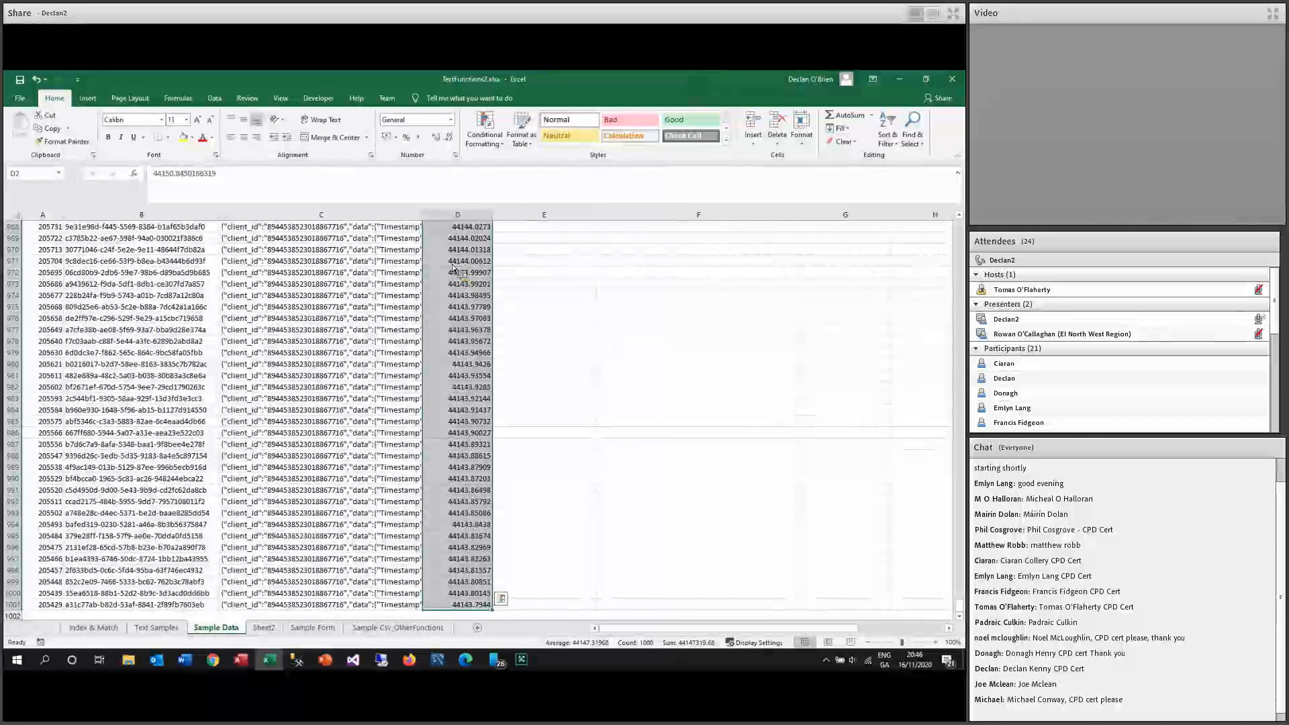
# Give the selected InsertDate cells the custom number format dd-MMM-yyyy HH:mm.
pyautogui.rightClick(453, 269)
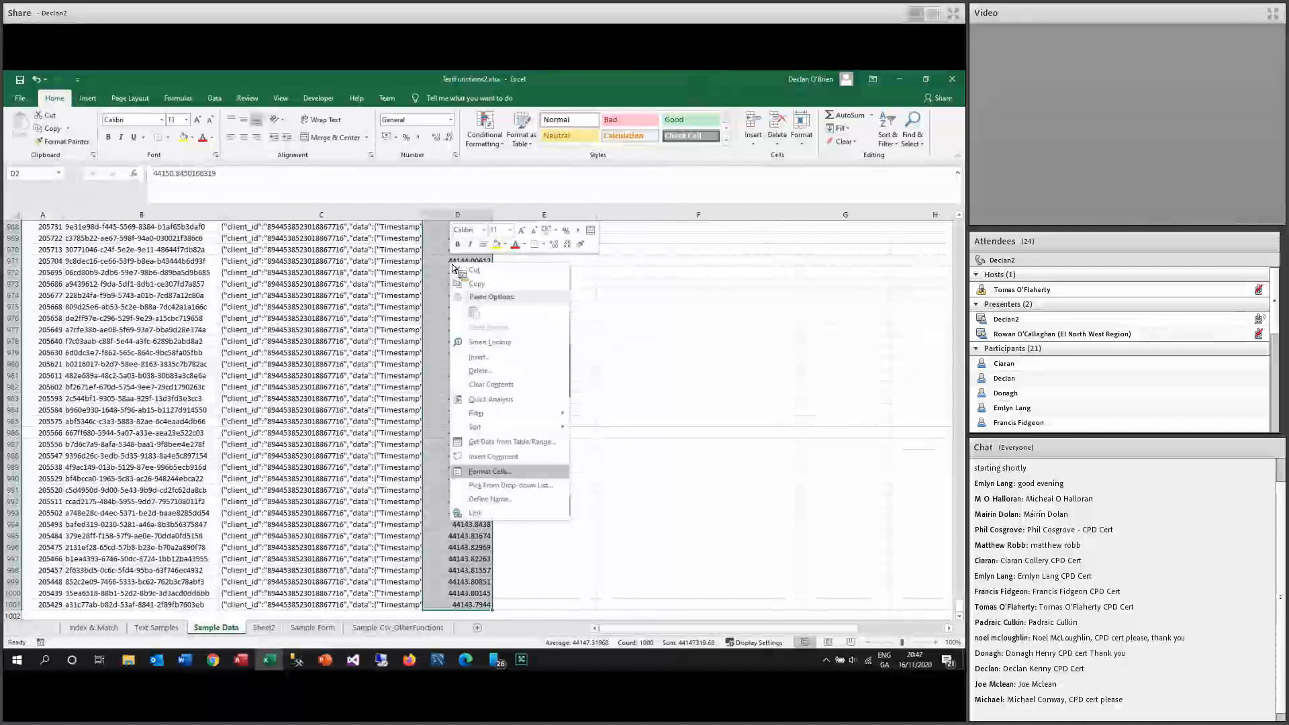
pyautogui.click(487, 472)
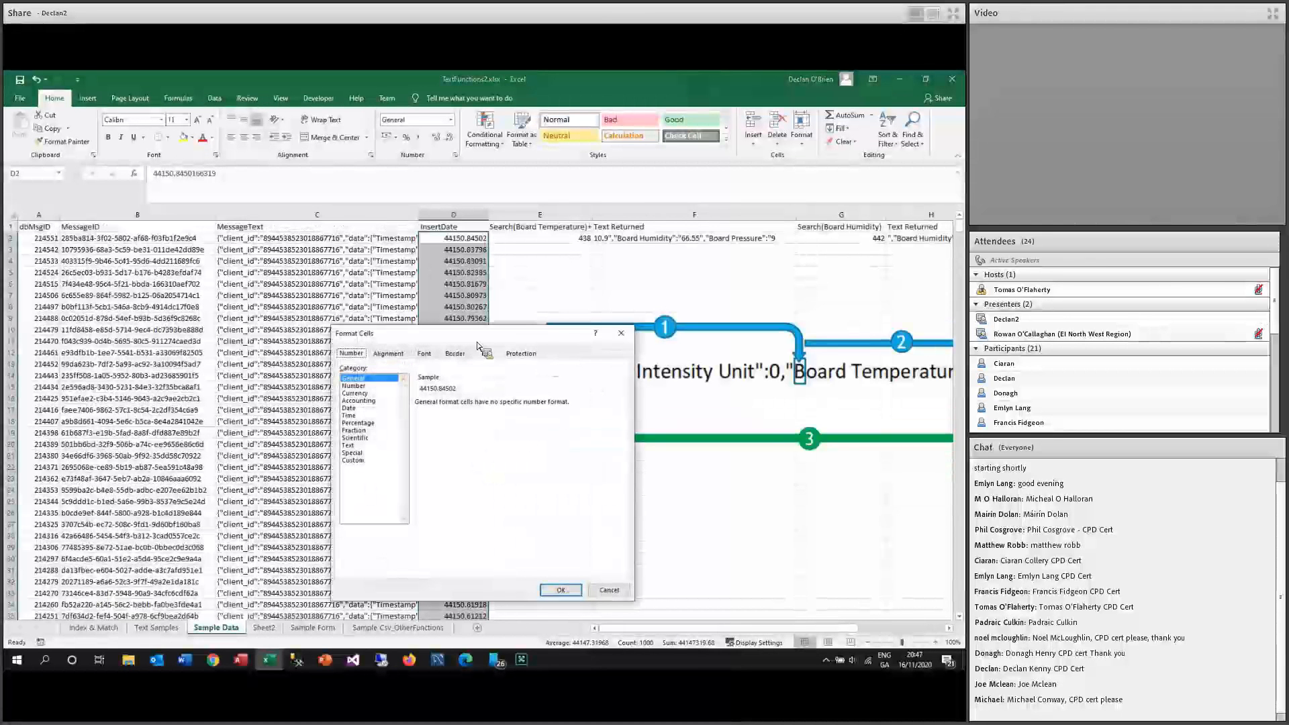
pyautogui.moveTo(460, 329); pyautogui.dragTo(417, 266)
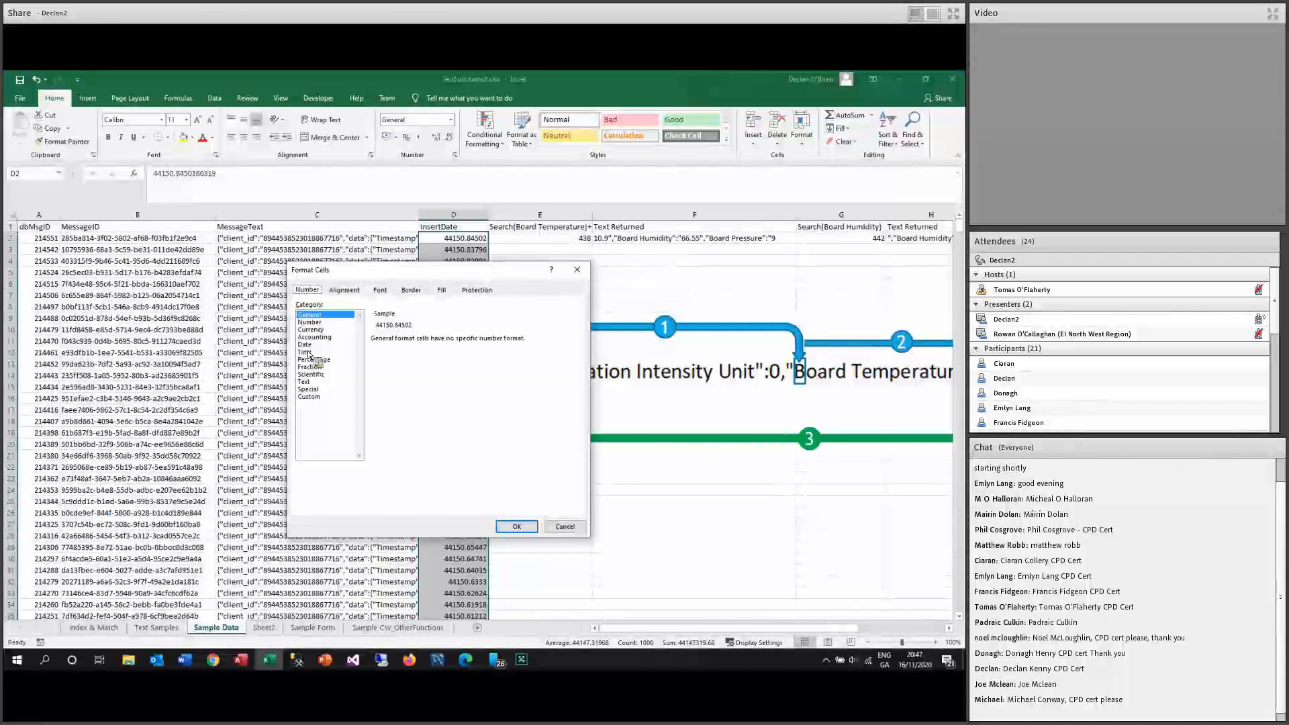
pyautogui.click(314, 396)
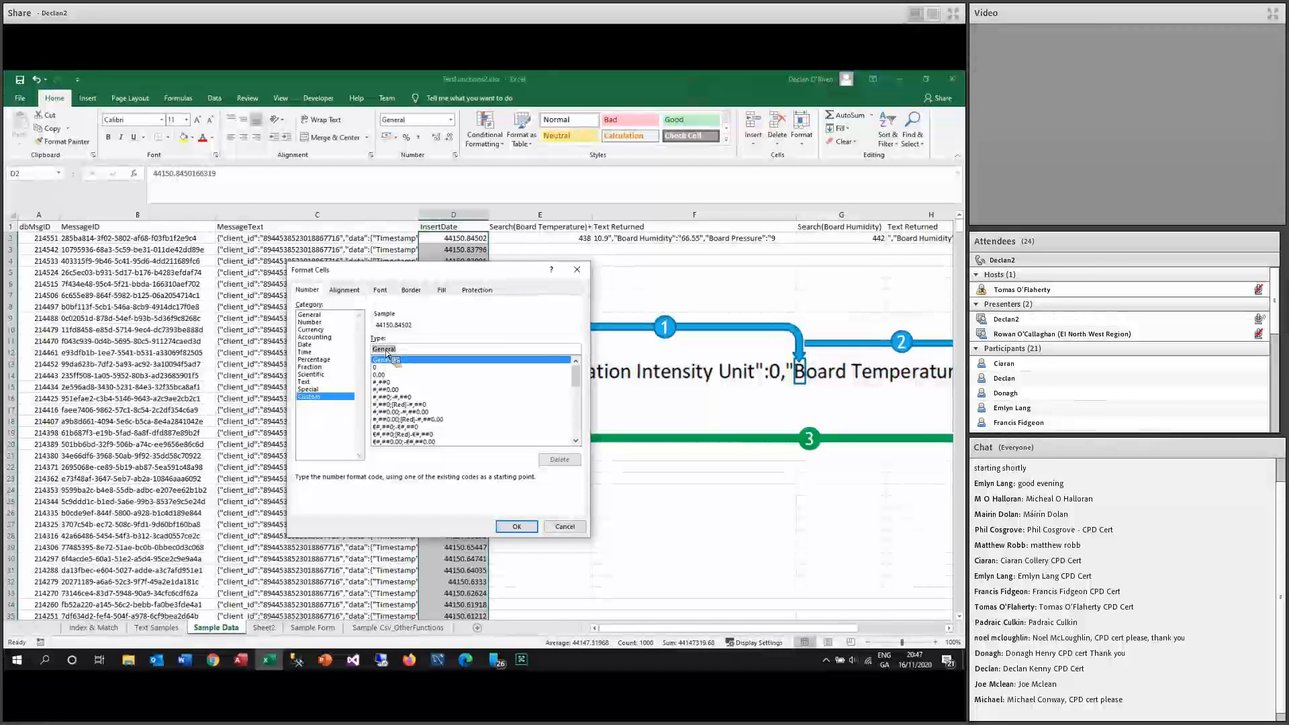
pyautogui.write('dd')
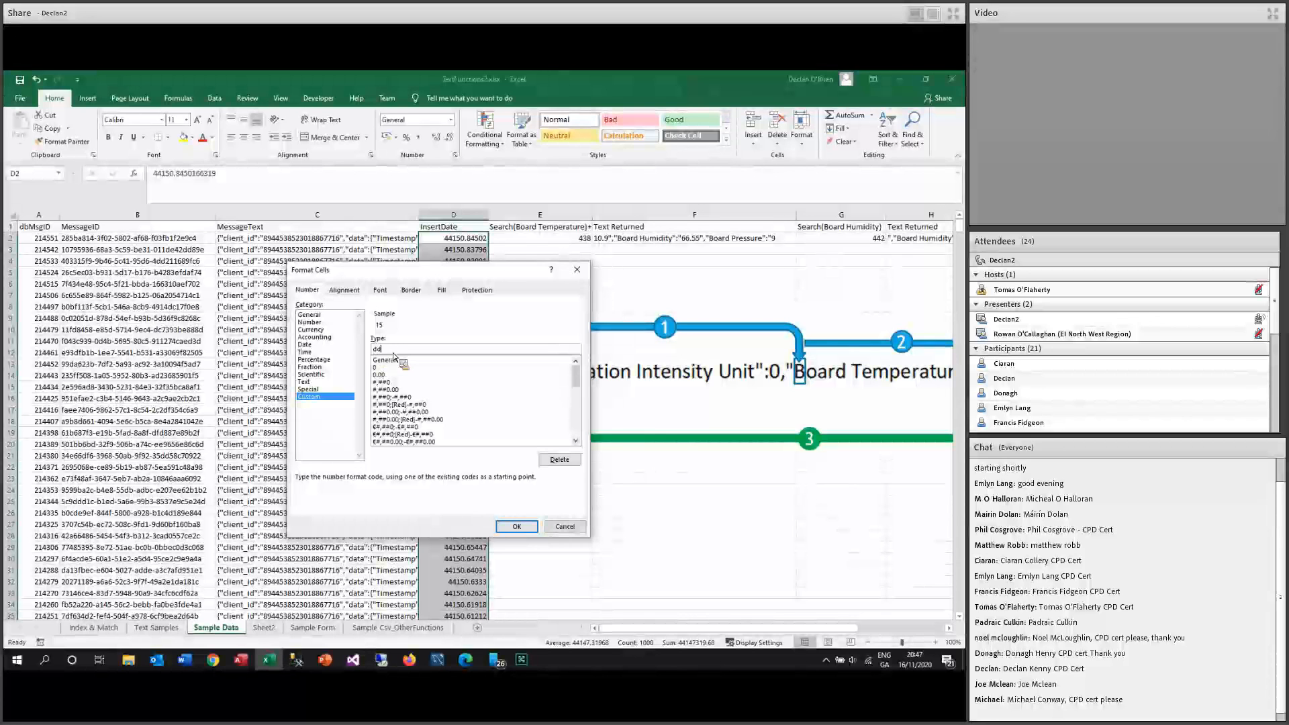
pyautogui.write('-MMM')
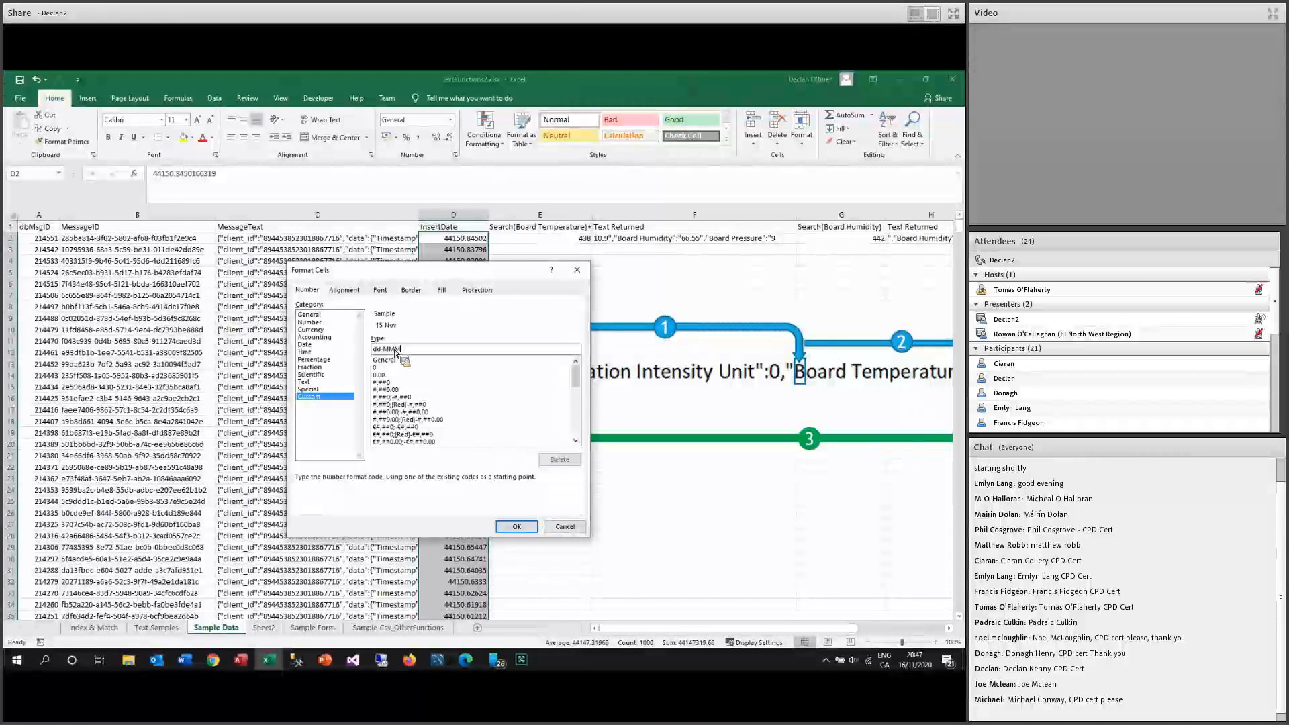
pyautogui.write('-yyyy HH:mm')
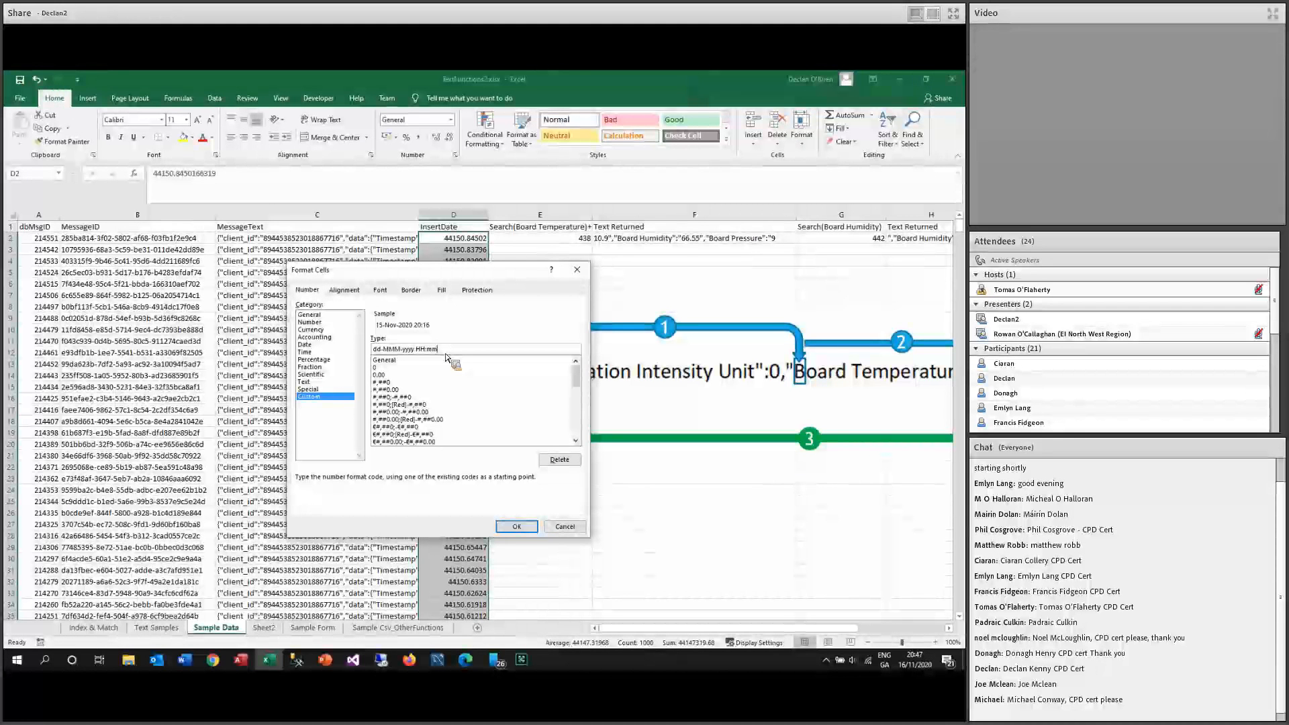
pyautogui.click(516, 527)
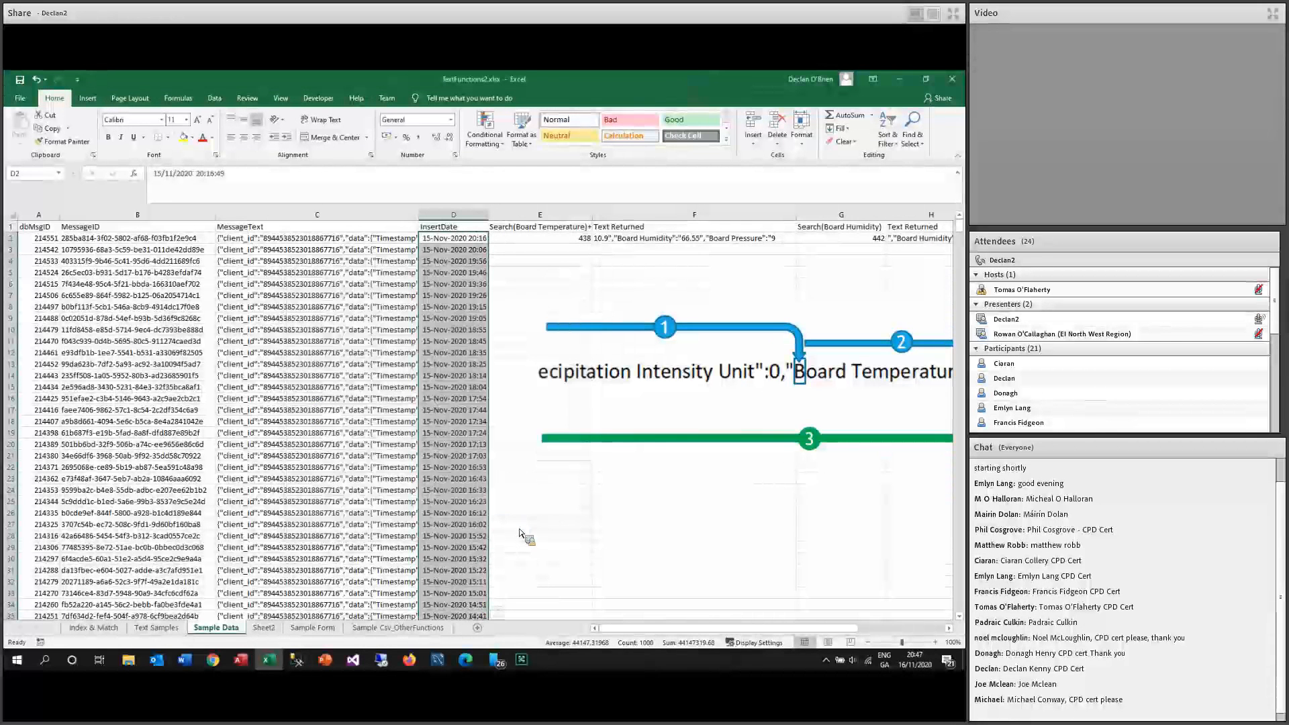
# Move the Board Temperature arrow diagram right of the data, then view E2's SEARCH formula.
pyautogui.click(450, 261)
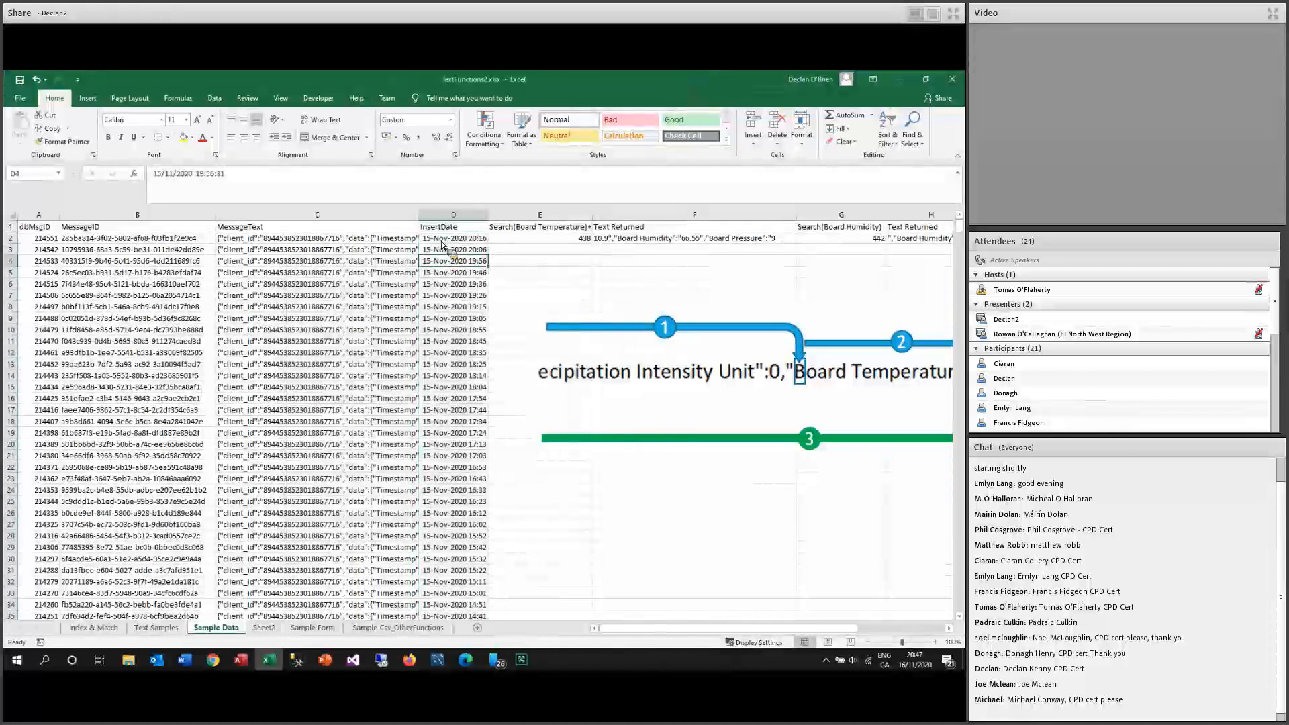
pyautogui.click(442, 241)
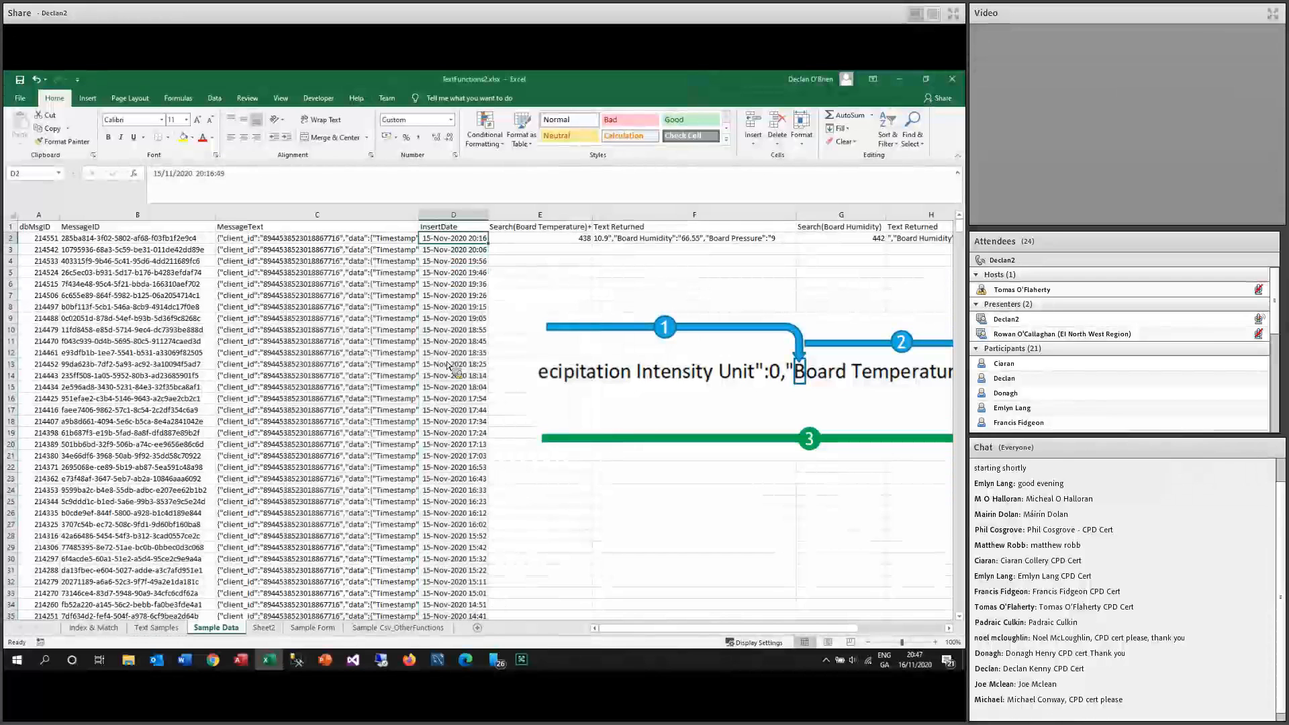
pyautogui.click(750, 354)
pyautogui.moveTo(772, 350); pyautogui.dragTo(264, 376)
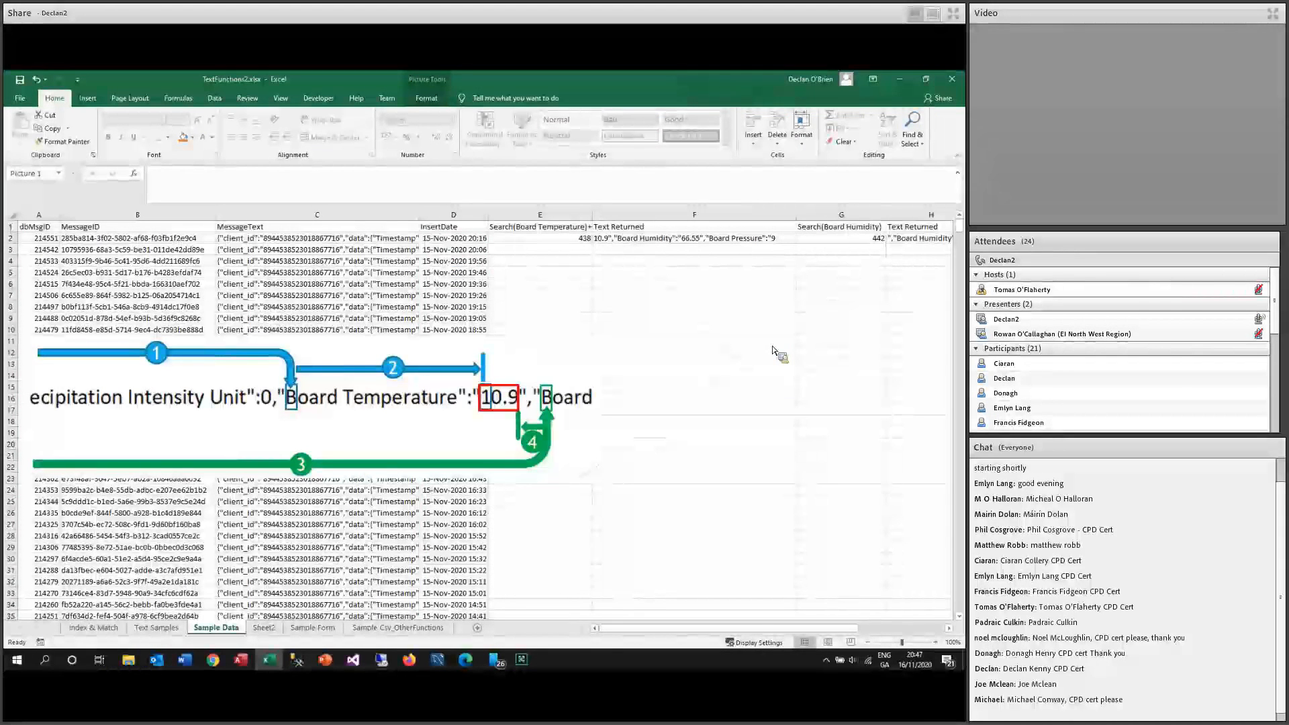
pyautogui.moveTo(772, 351); pyautogui.dragTo(270, 370)
pyautogui.click(393, 239)
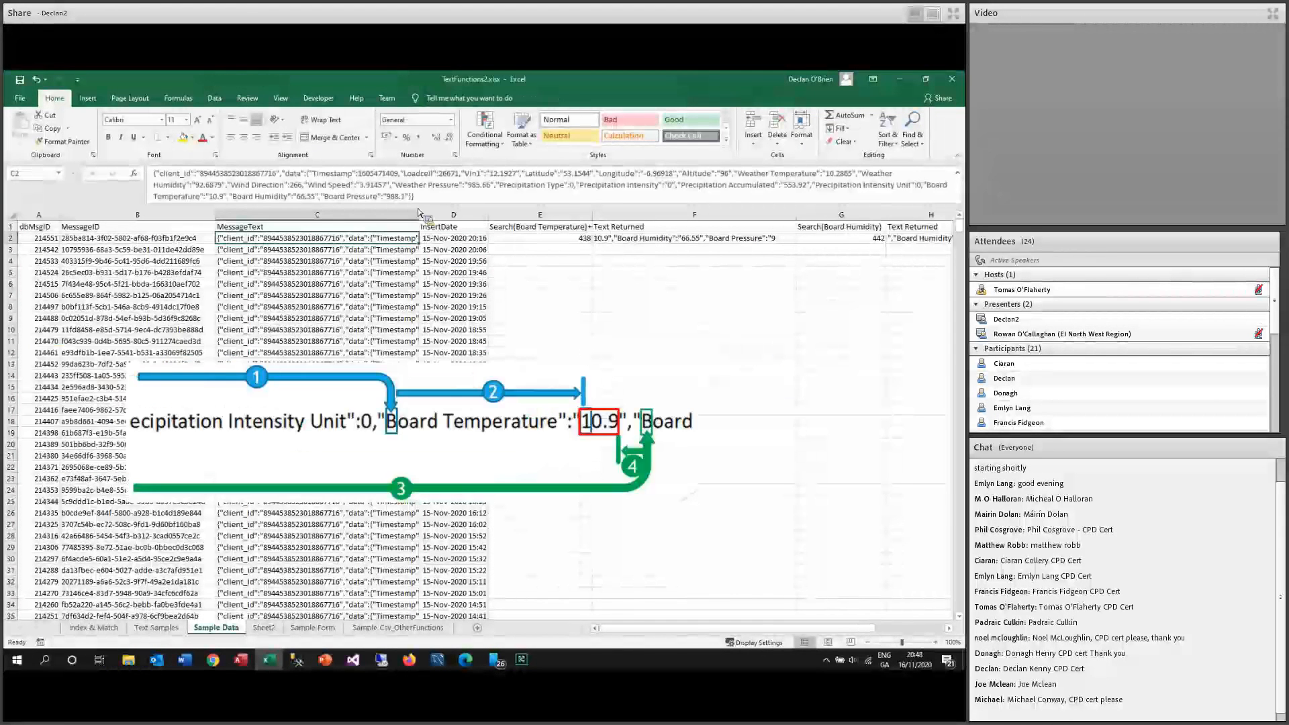
pyautogui.moveTo(927, 184); pyautogui.dragTo(208, 199)
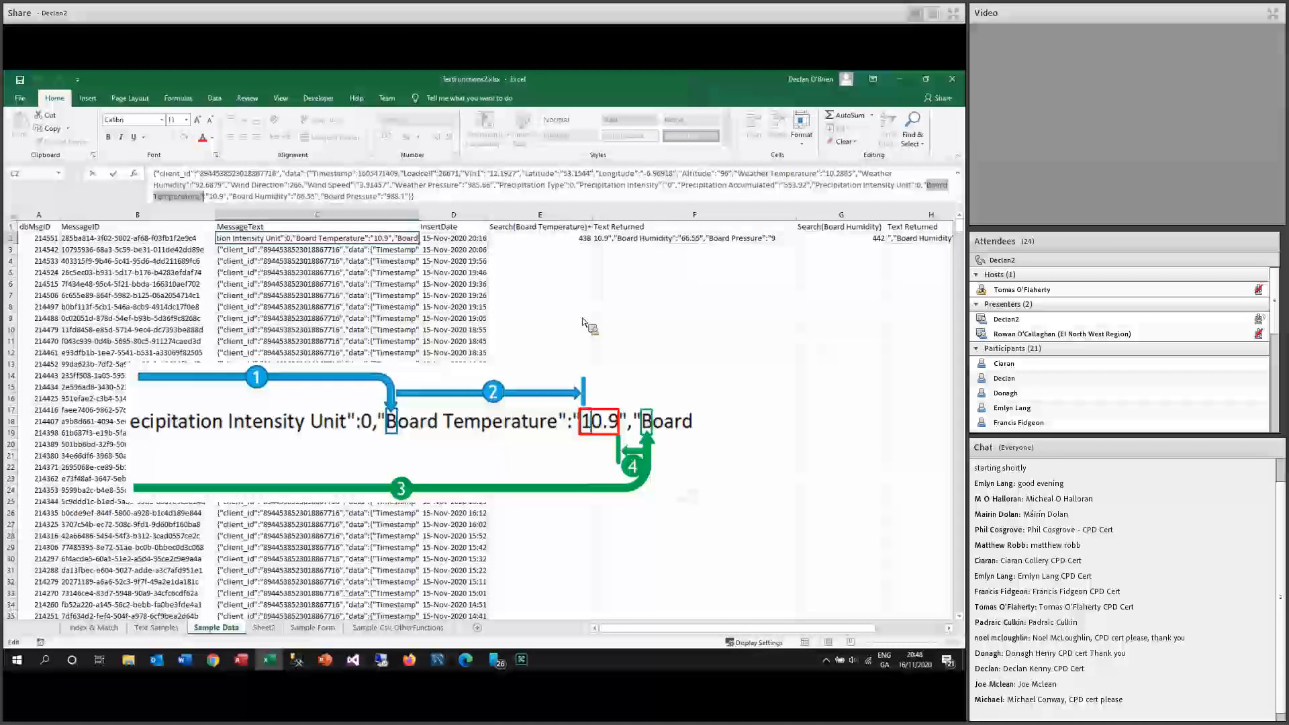
pyautogui.click(683, 311)
pyautogui.click(679, 379)
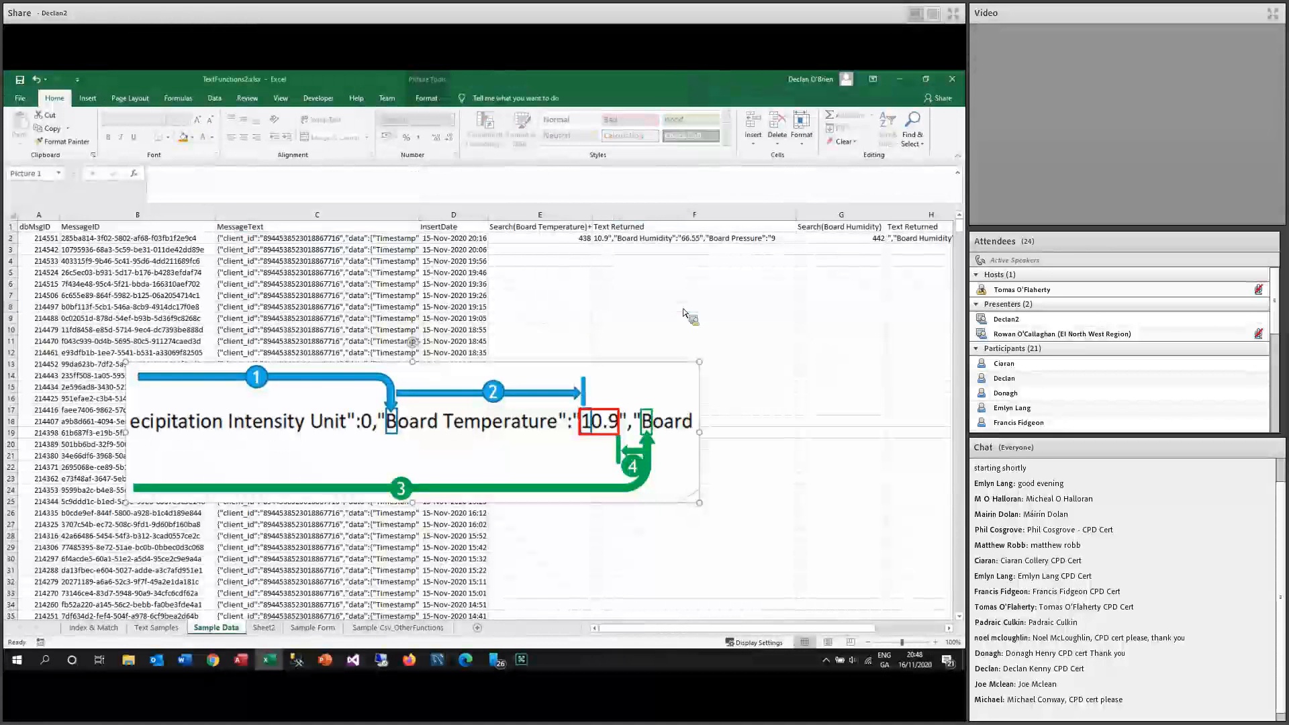
pyautogui.moveTo(413, 443); pyautogui.dragTo(916, 414)
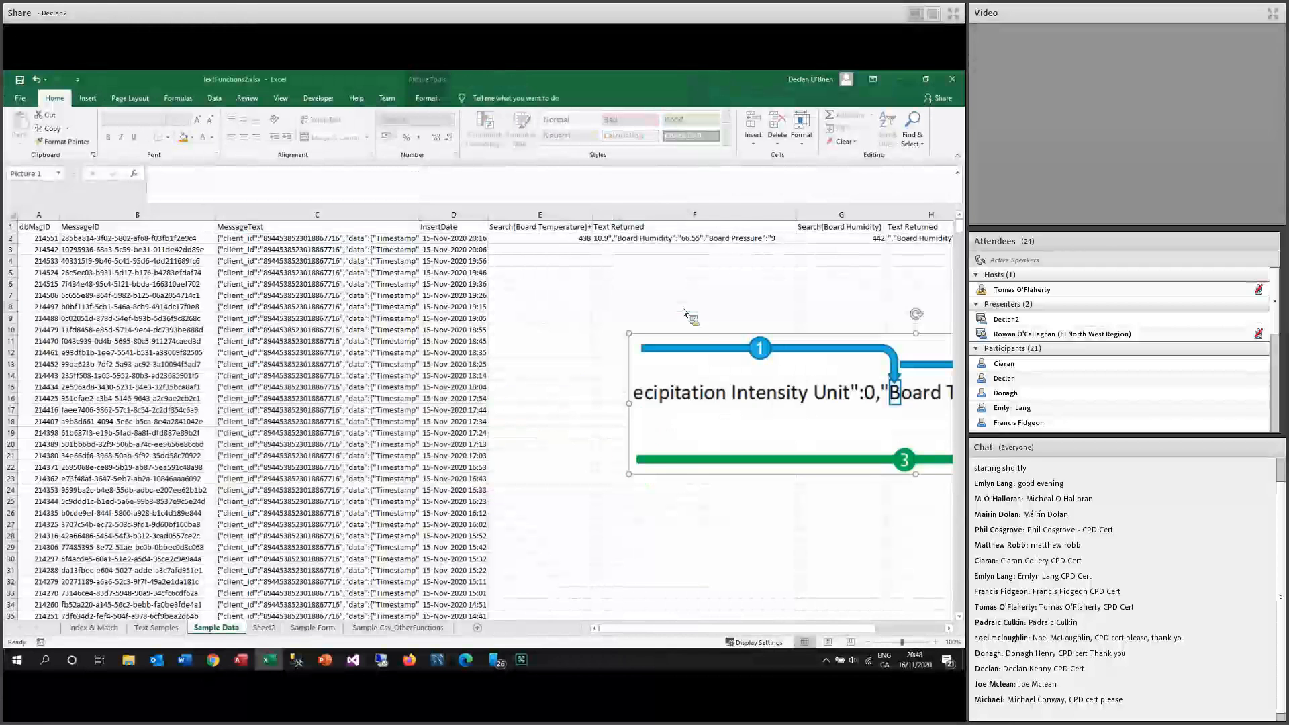
pyautogui.click(537, 244)
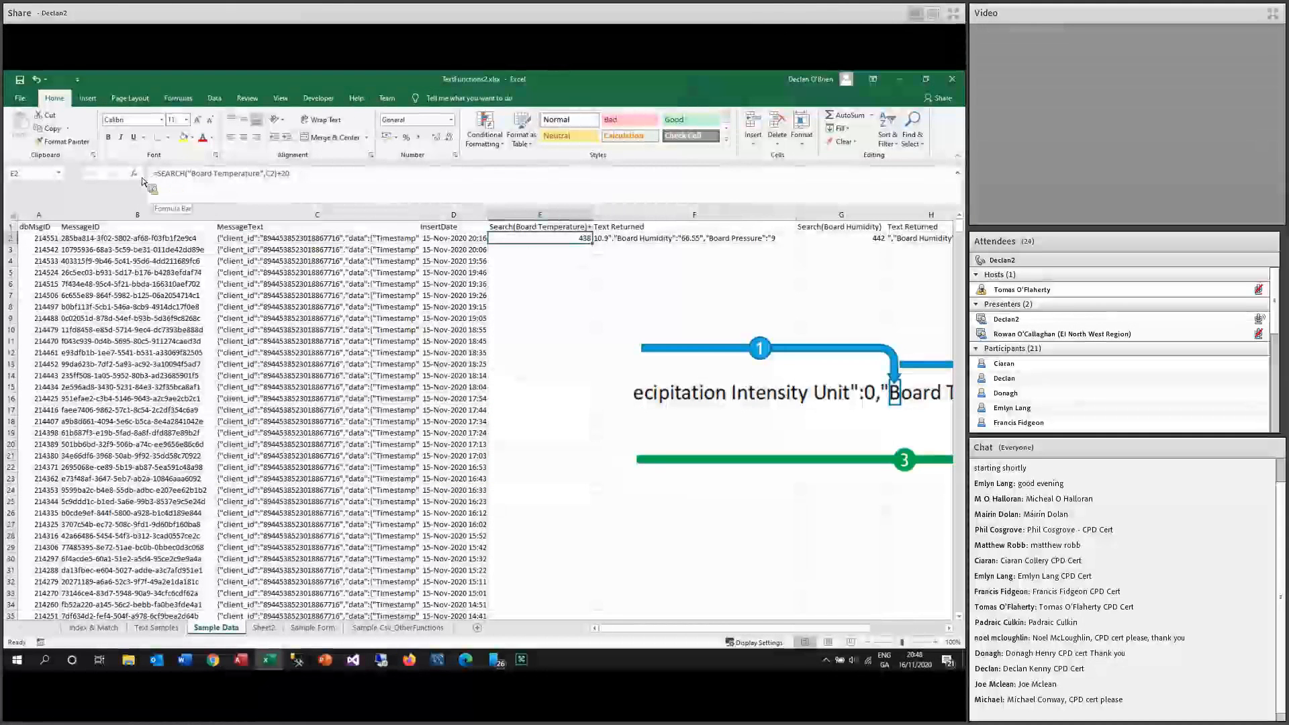
# Drop the +20 from E2 so =SEARCH("Board Temperature",C2) returns 418, checking C2's text.
pyautogui.click(268, 174)
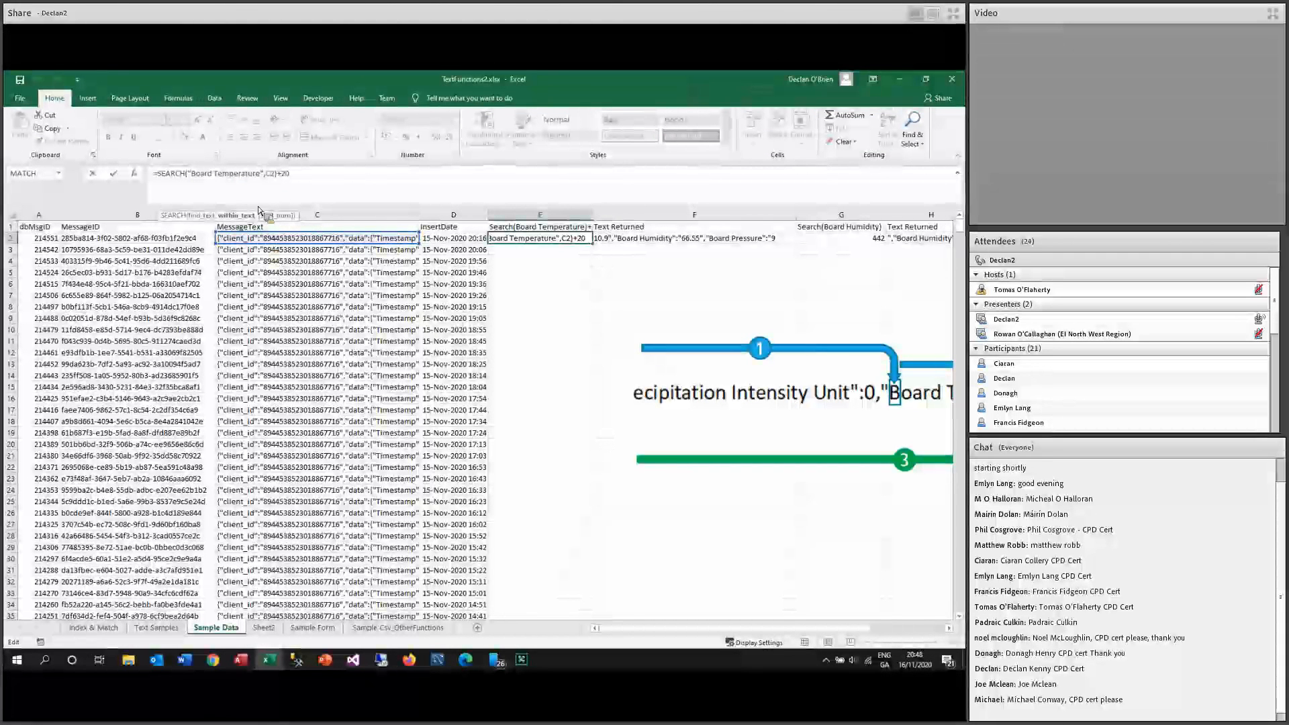
pyautogui.press('Return')
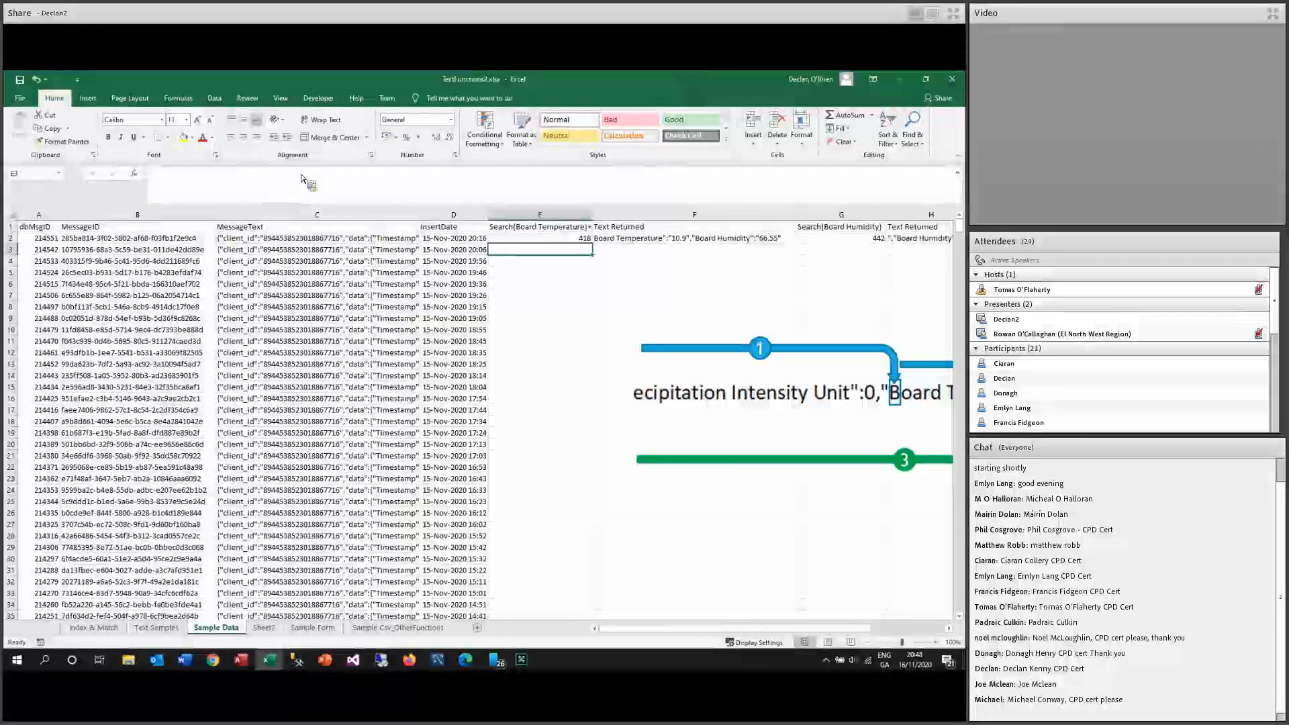
pyautogui.click(540, 240)
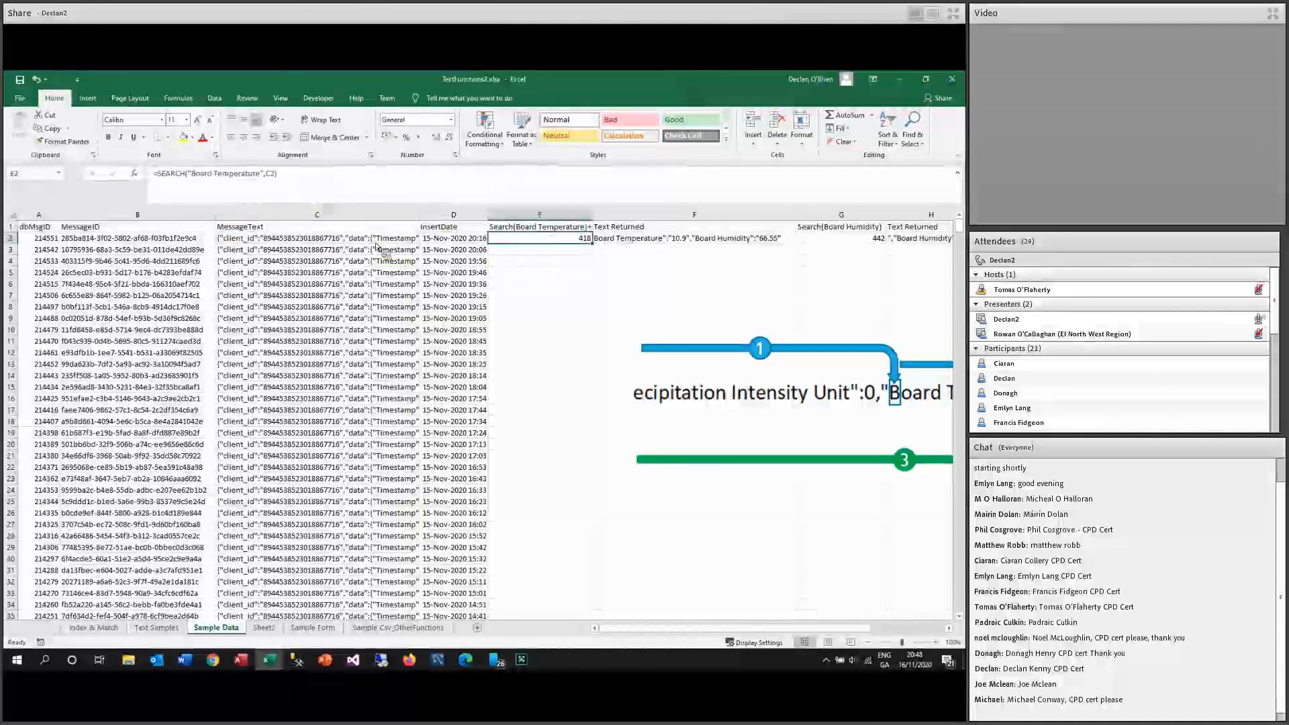
pyautogui.click(329, 238)
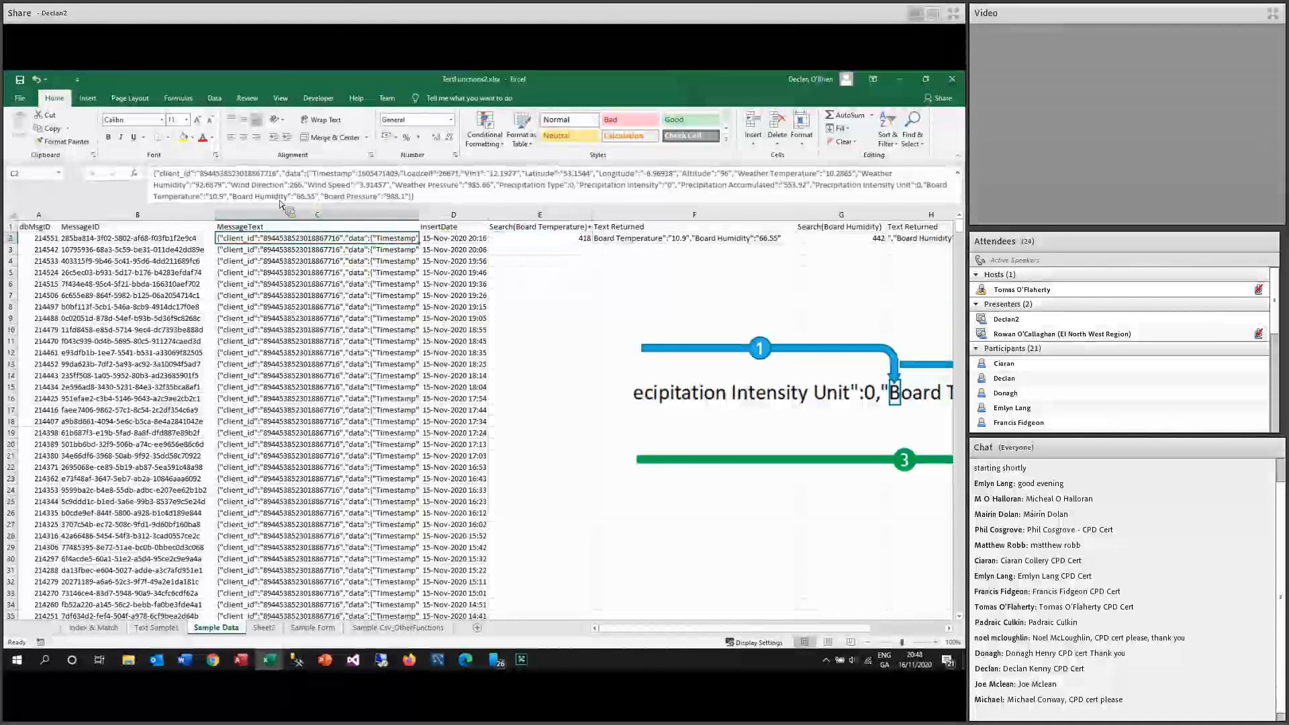
pyautogui.click(233, 196)
pyautogui.moveTo(928, 188); pyautogui.dragTo(932, 188)
pyautogui.click(930, 187)
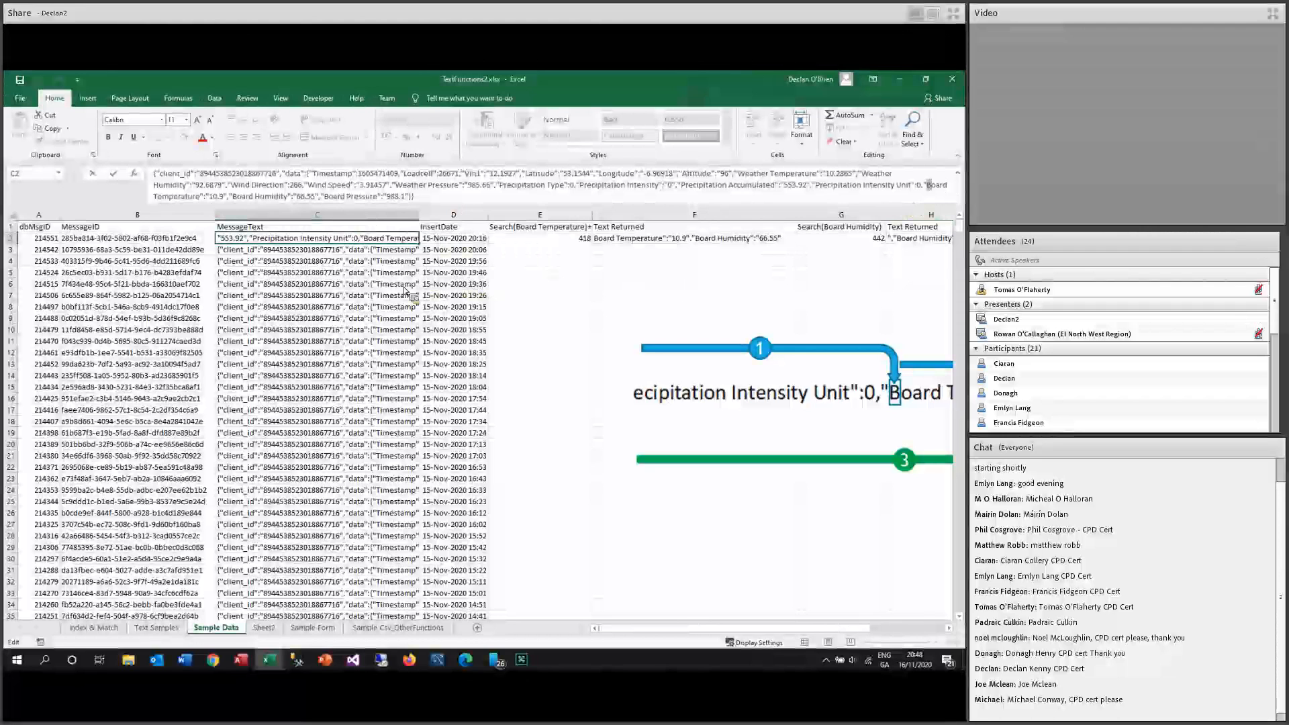
pyautogui.click(537, 240)
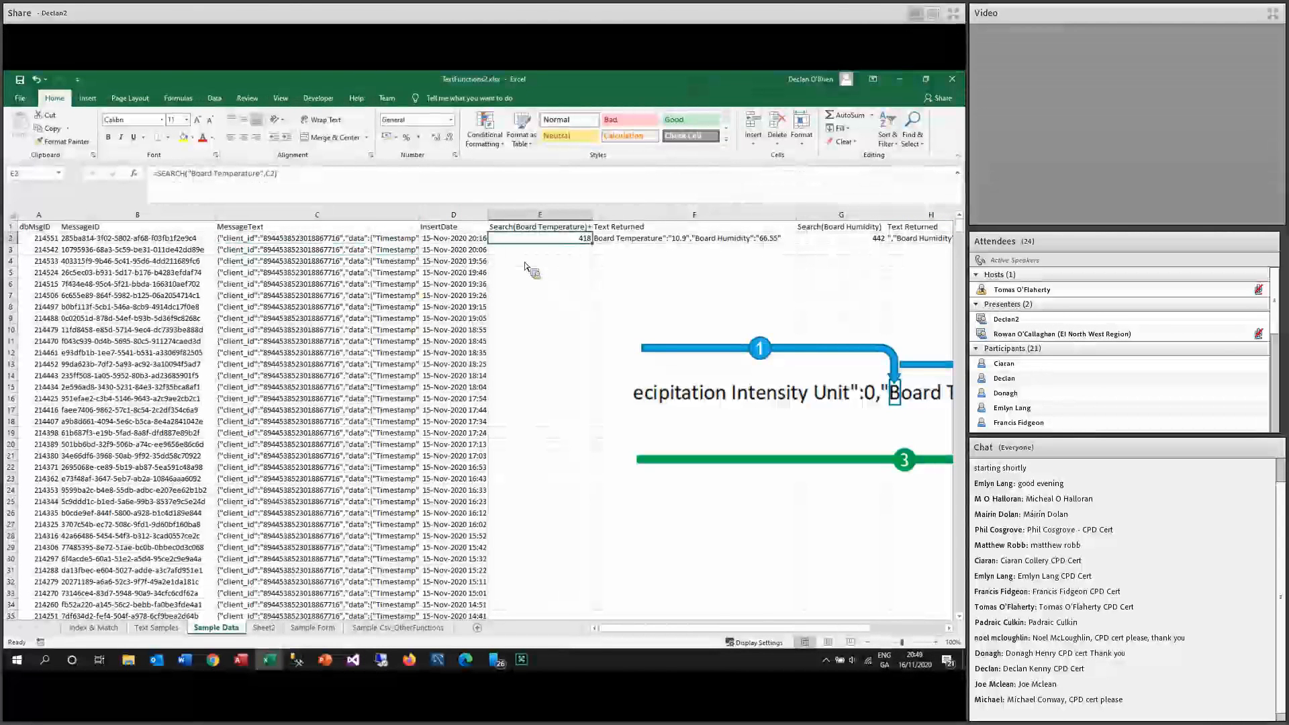
# Fill the SEARCH formula down to E17, inspect row 3, then clear E3:E17 and recheck E2 and F2.
pyautogui.moveTo(592, 244); pyautogui.dragTo(592, 412)
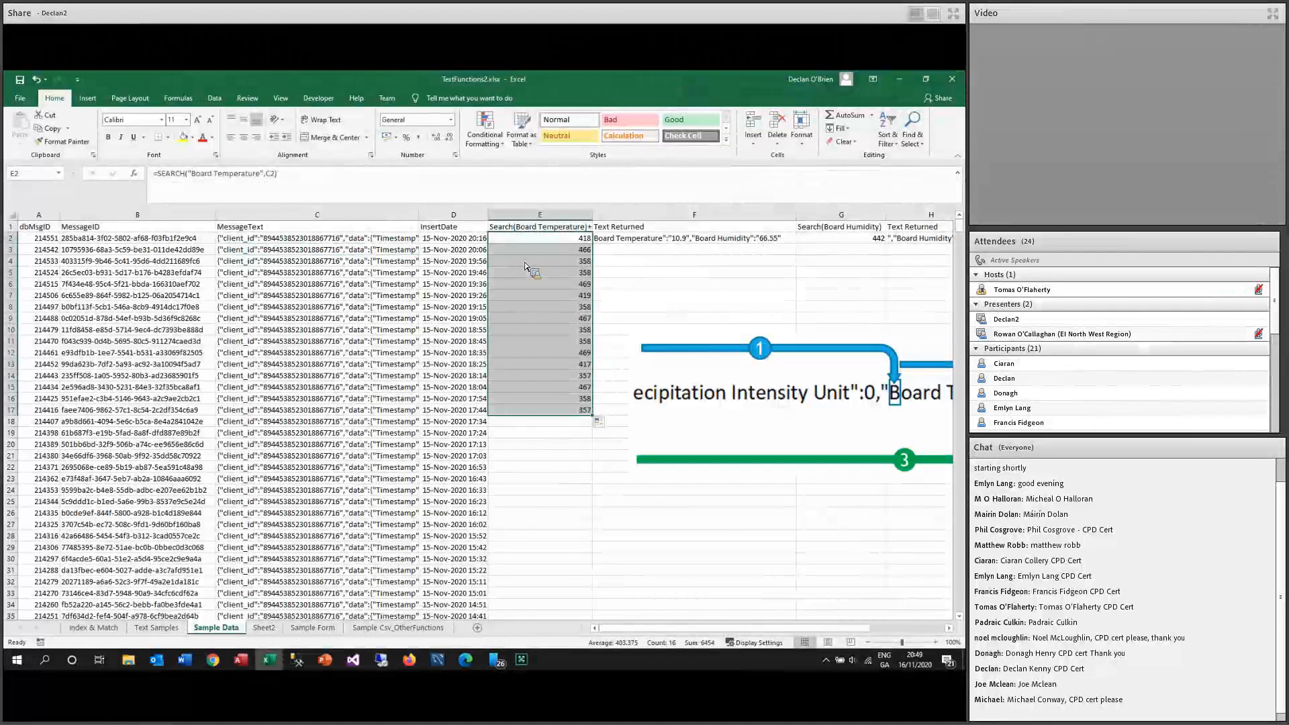
pyautogui.press('Down')
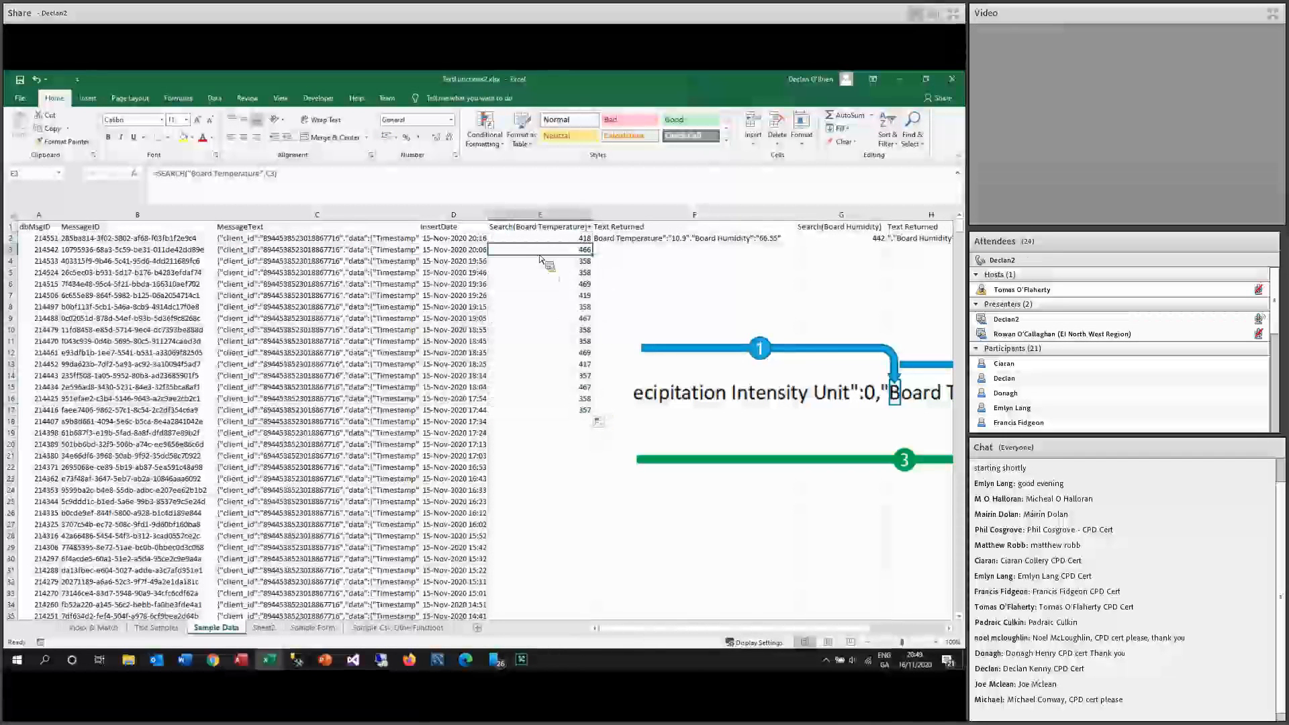
pyautogui.click(306, 251)
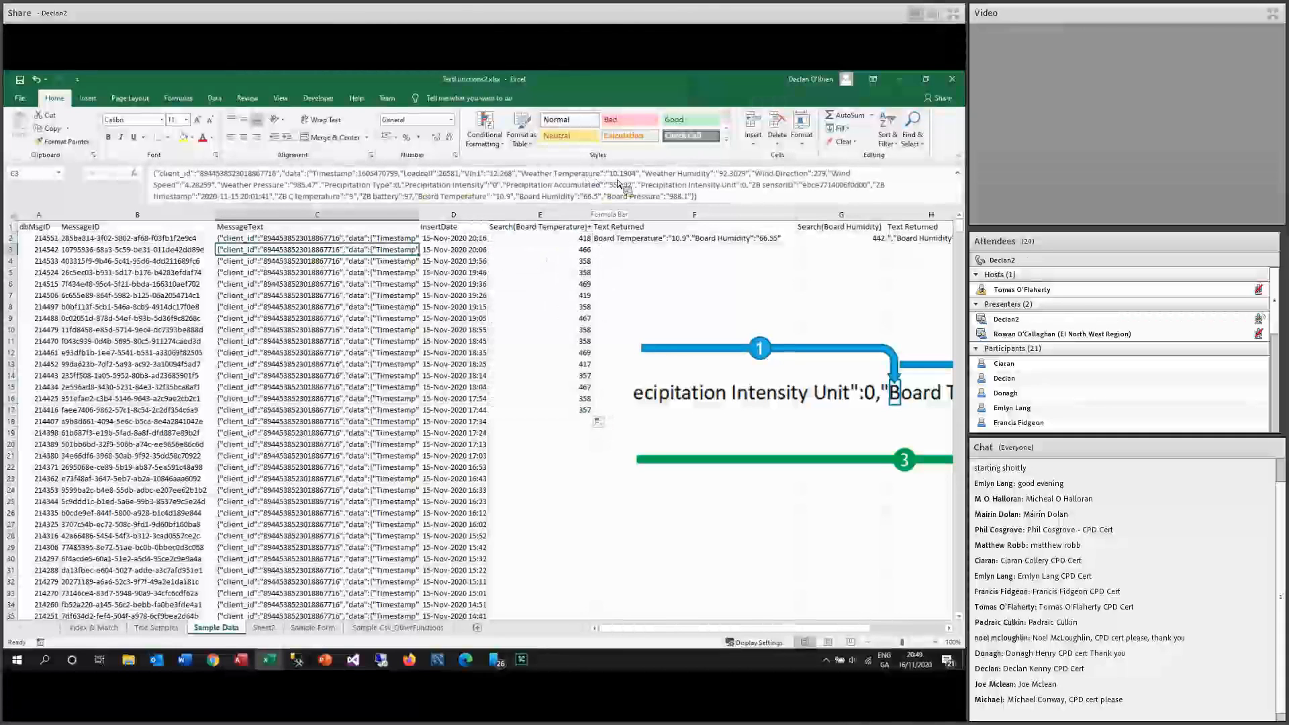
pyautogui.click(698, 196)
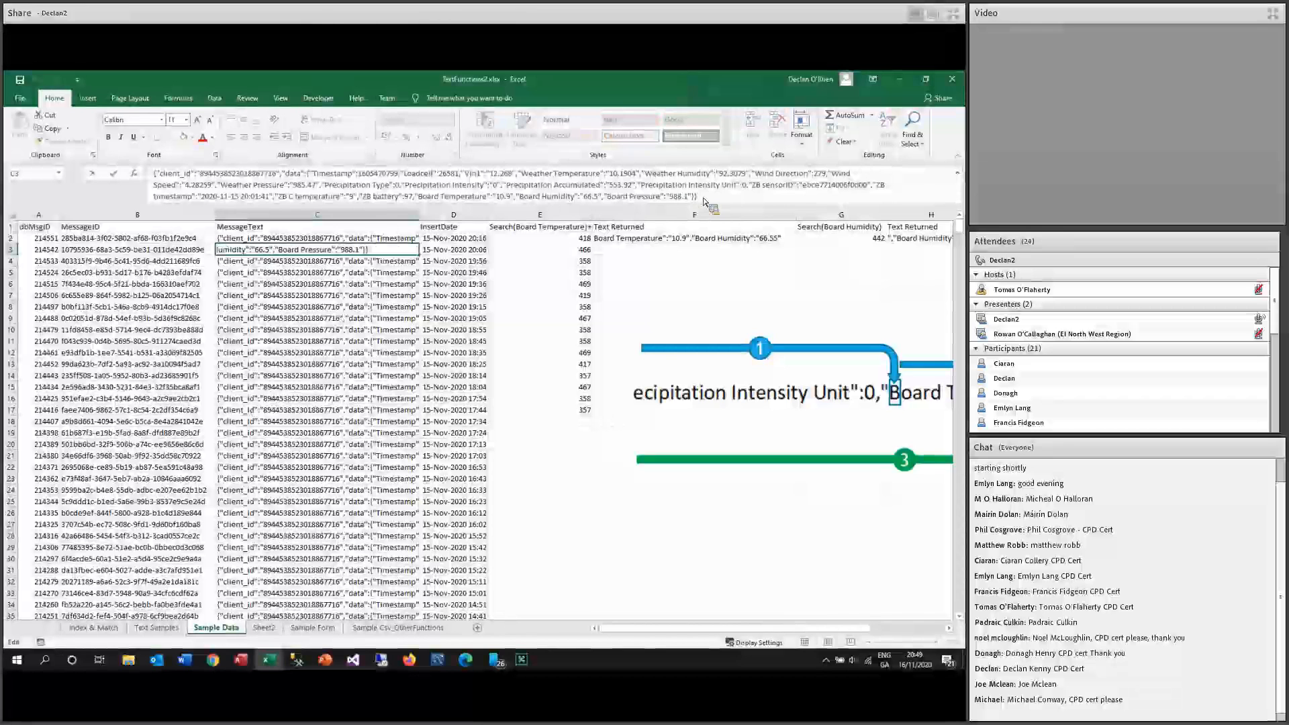
pyautogui.click(513, 252)
pyautogui.hotkey('ctrl', 'shift', 'Down')
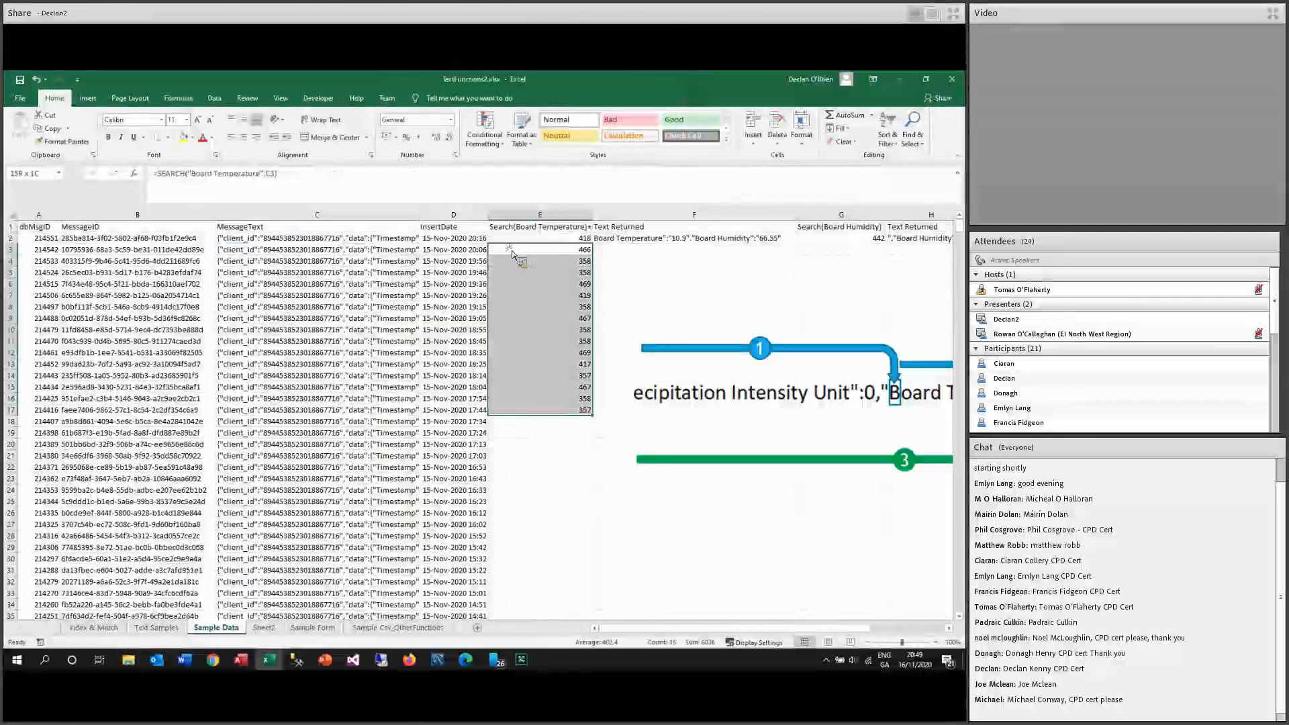
pyautogui.press('Delete')
pyautogui.click(567, 240)
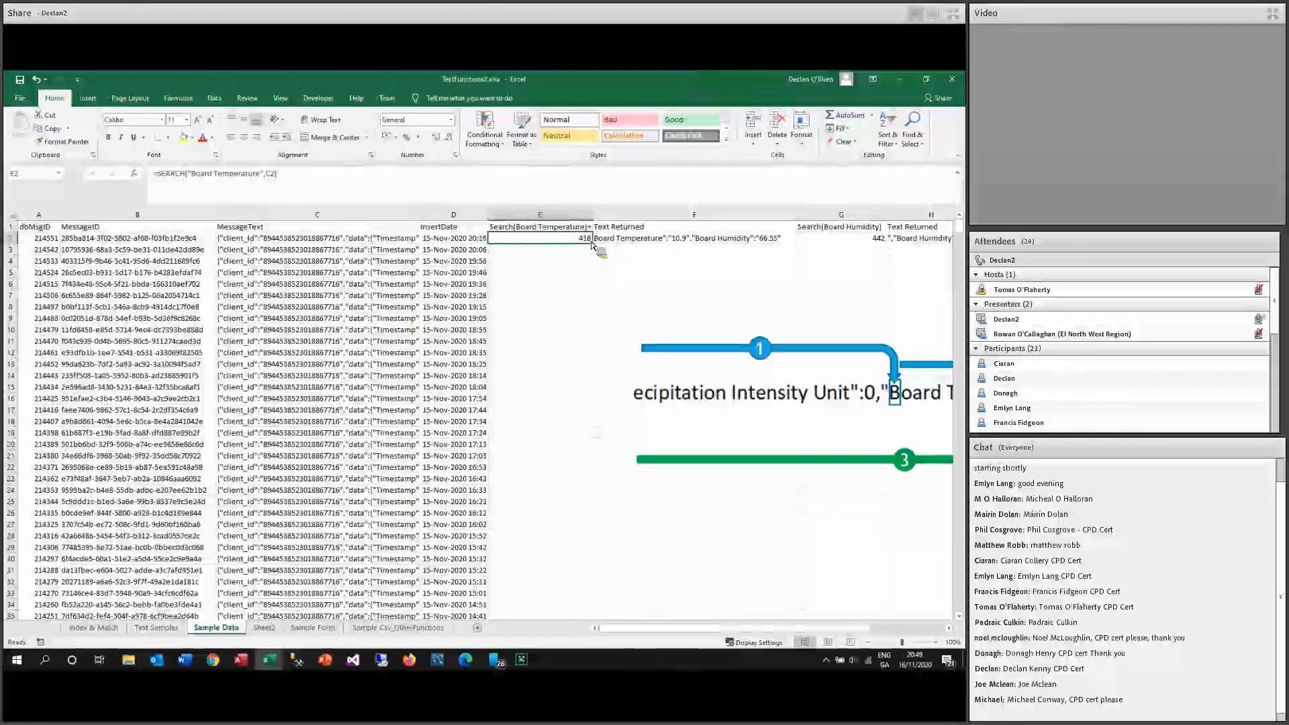
pyautogui.click(628, 242)
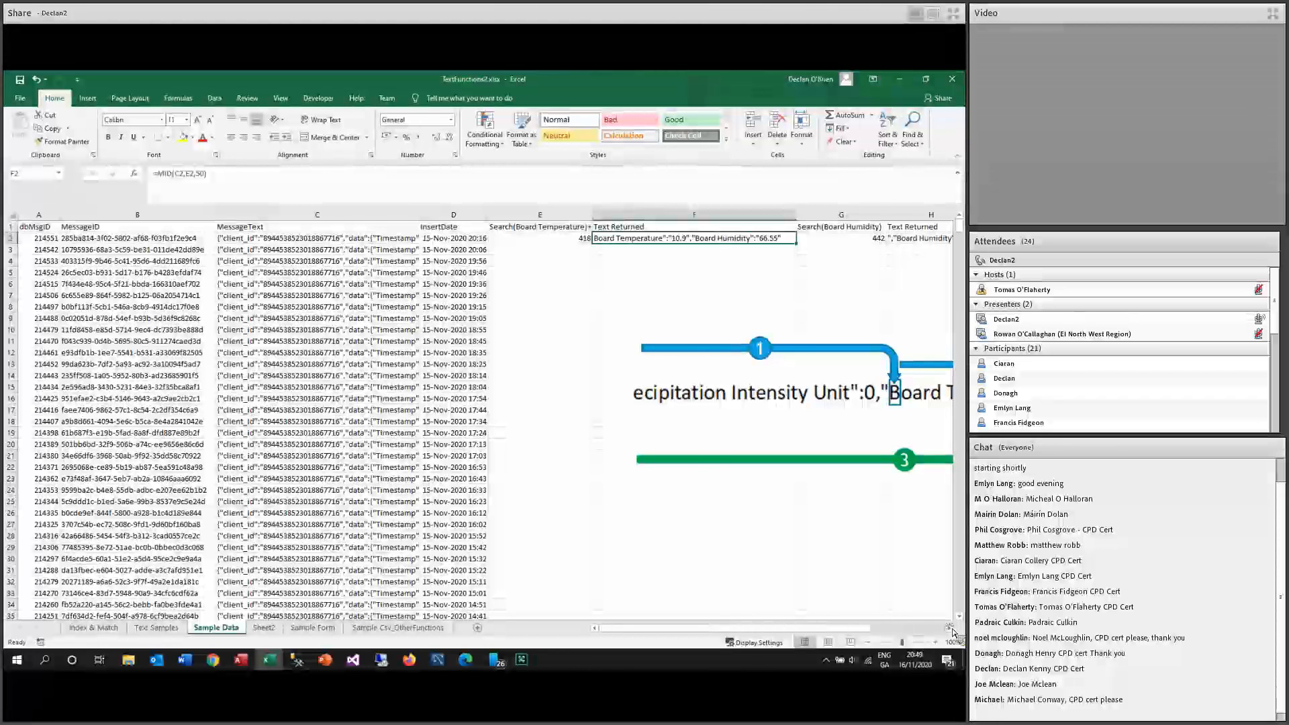
# Review E2's SEARCH and F2's =MID(C2,E2,50) arguments, then shift the diagram left.
pyautogui.click(952, 628)
pyautogui.click(951, 628)
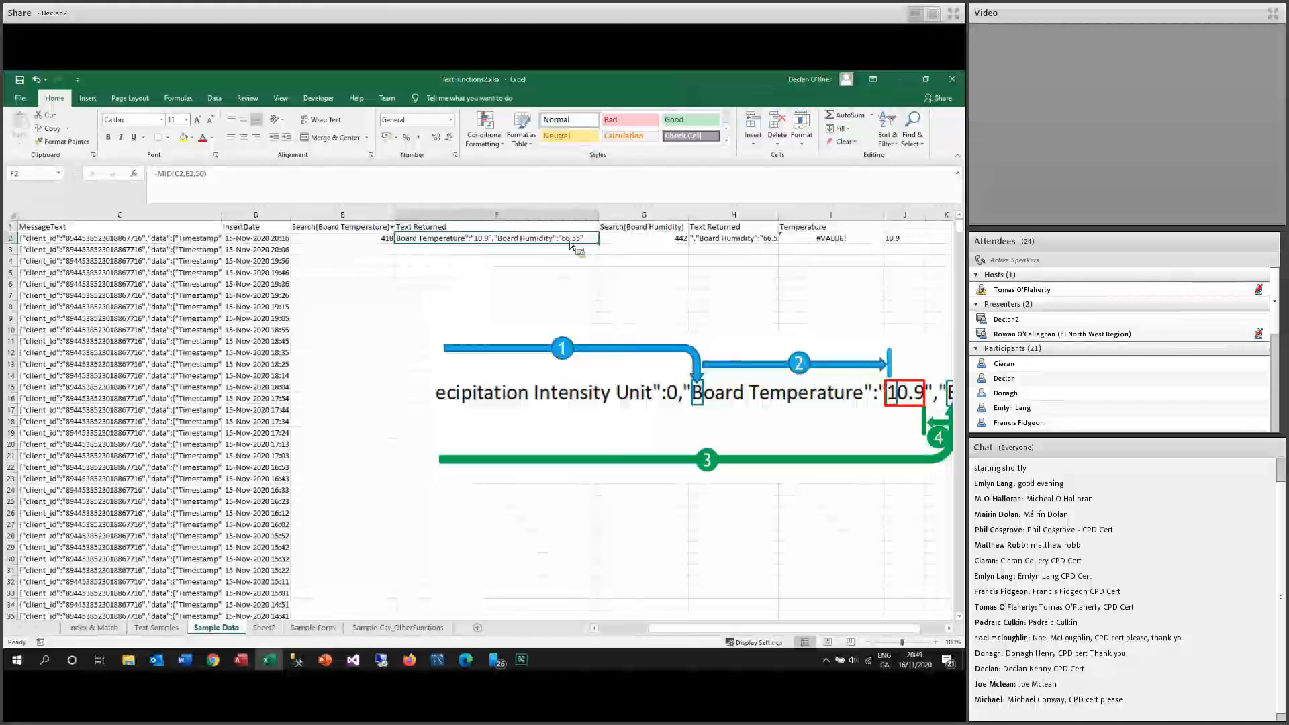
pyautogui.click(371, 242)
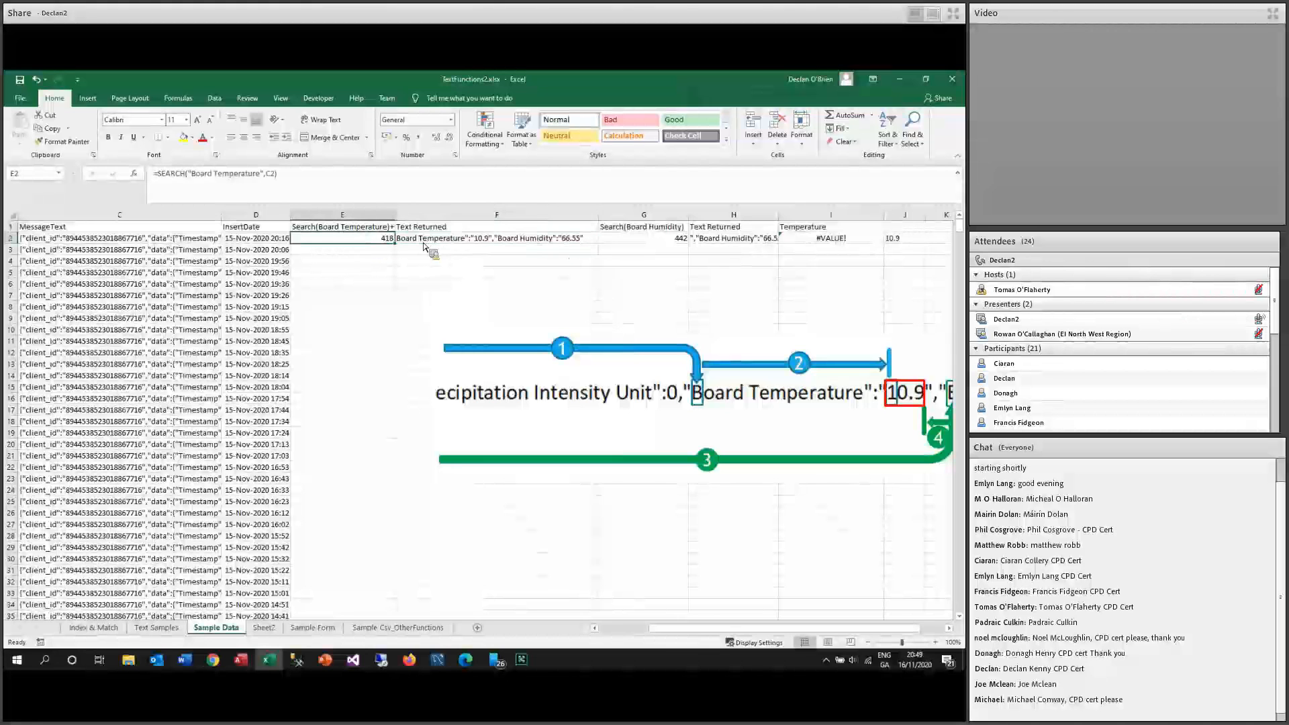
pyautogui.click(430, 244)
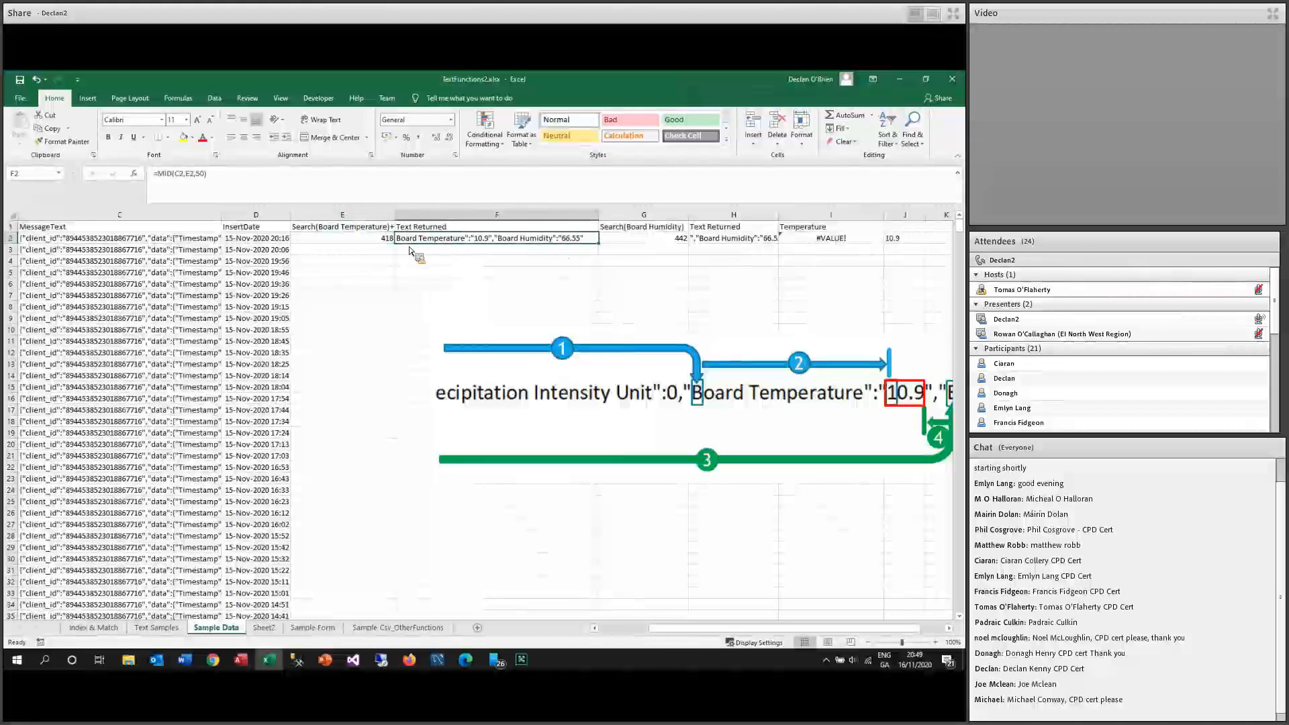
pyautogui.doubleClick(494, 240)
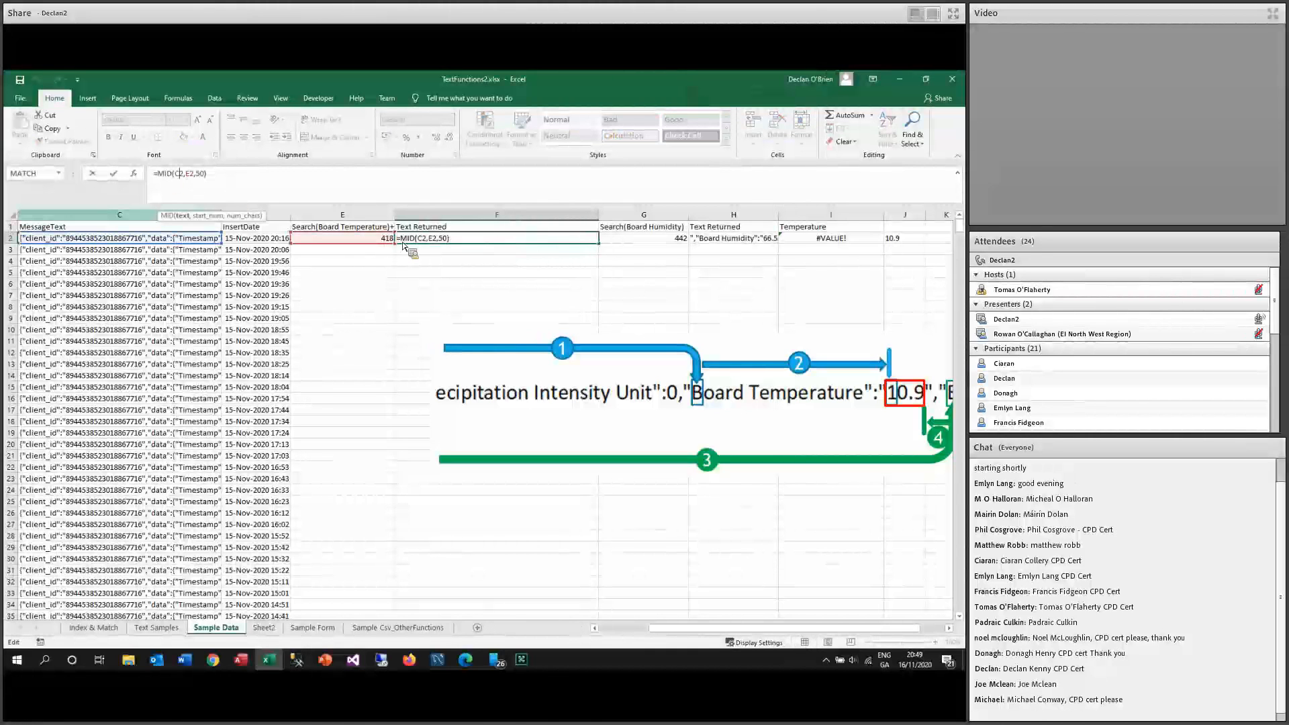
pyautogui.click(188, 174)
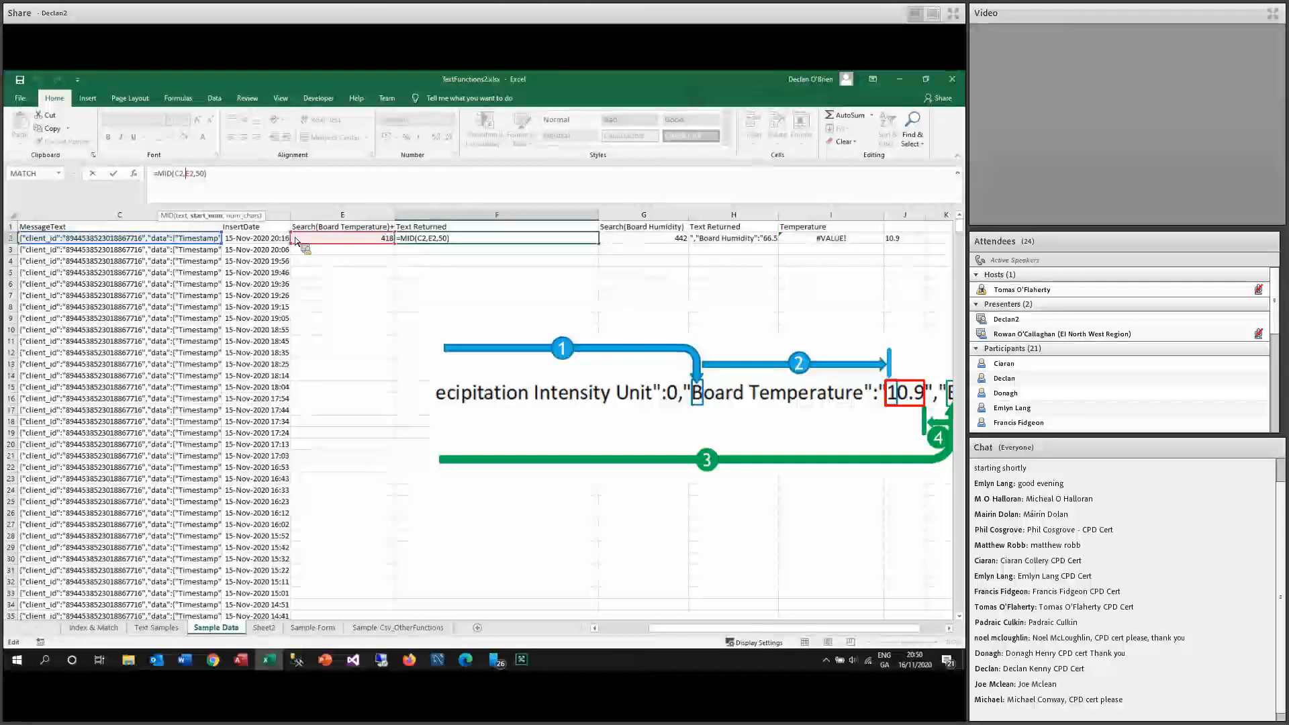
pyautogui.press('Right')
pyautogui.press('Right')
pyautogui.press('Right')
pyautogui.press('Right')
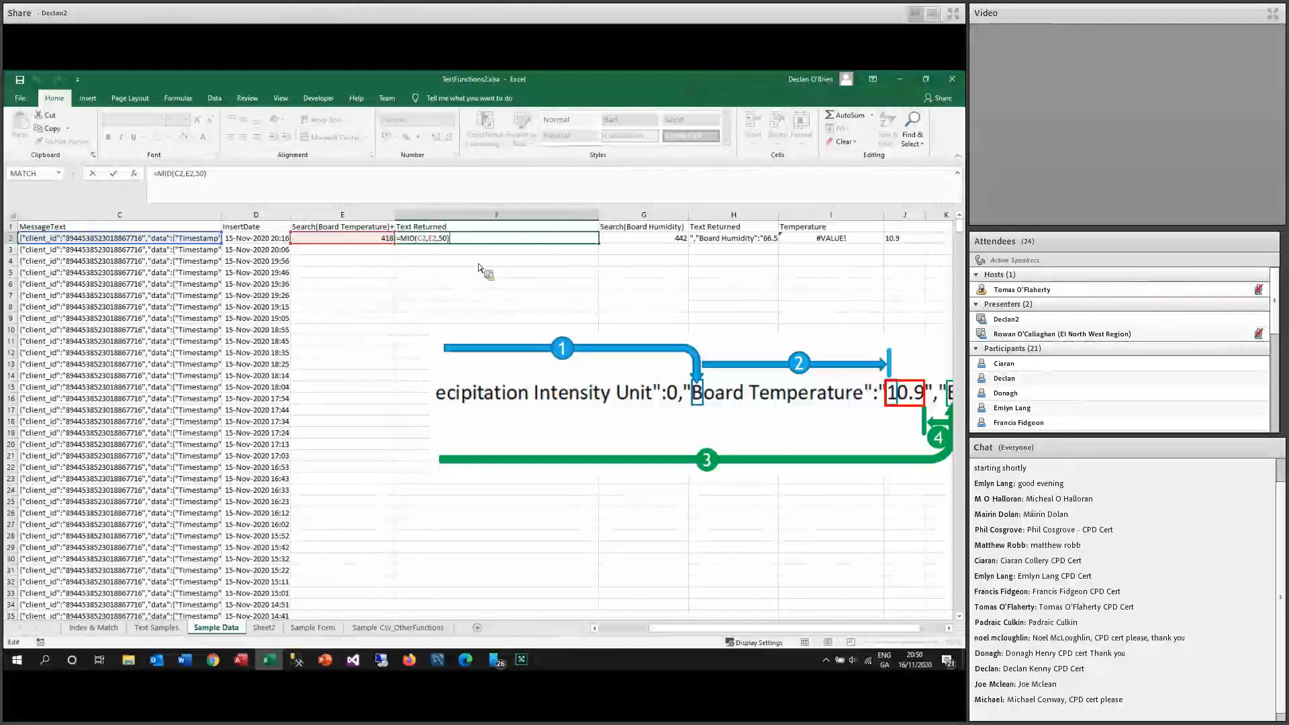
pyautogui.press('Return')
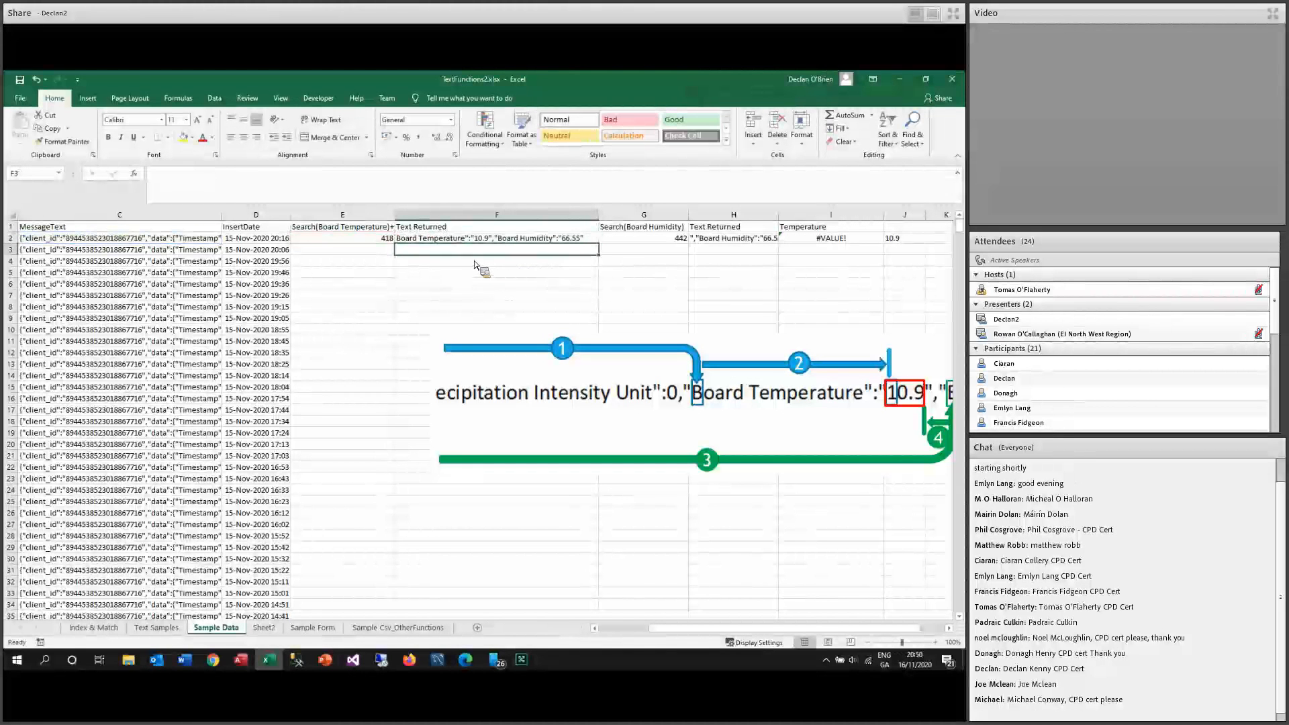
pyautogui.click(436, 241)
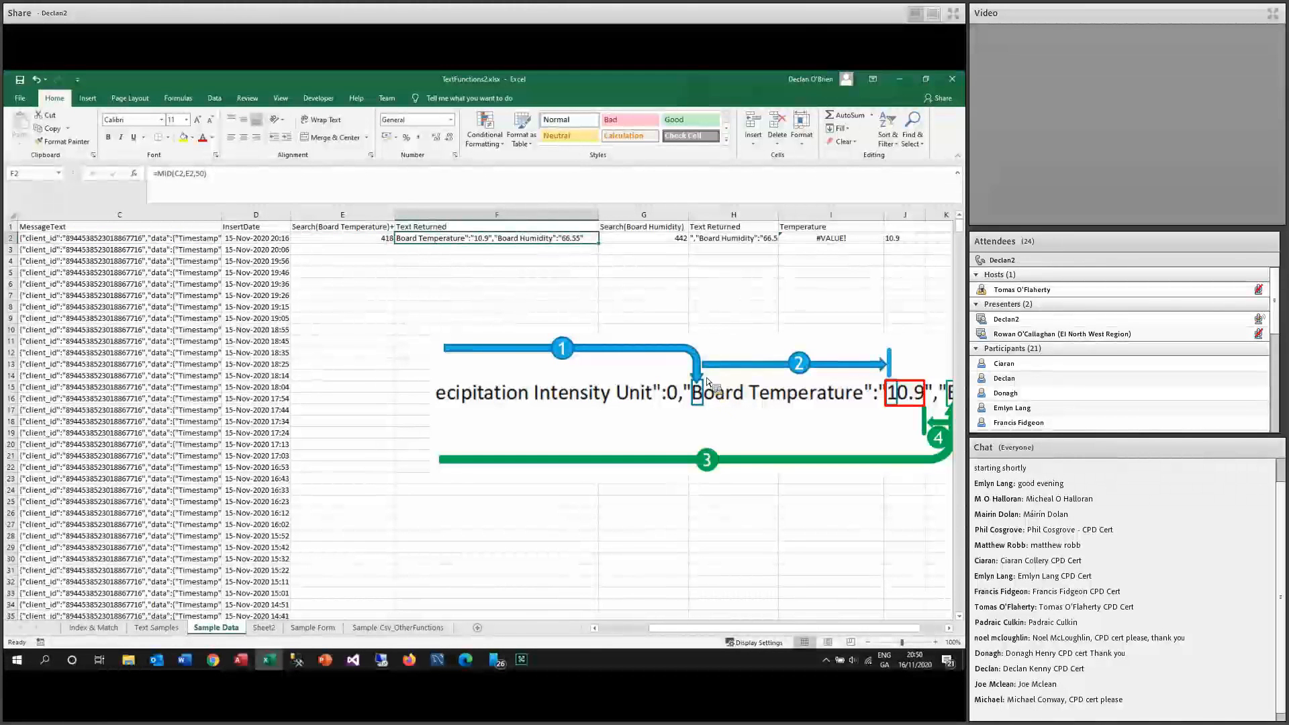
pyautogui.moveTo(777, 436); pyautogui.dragTo(590, 432)
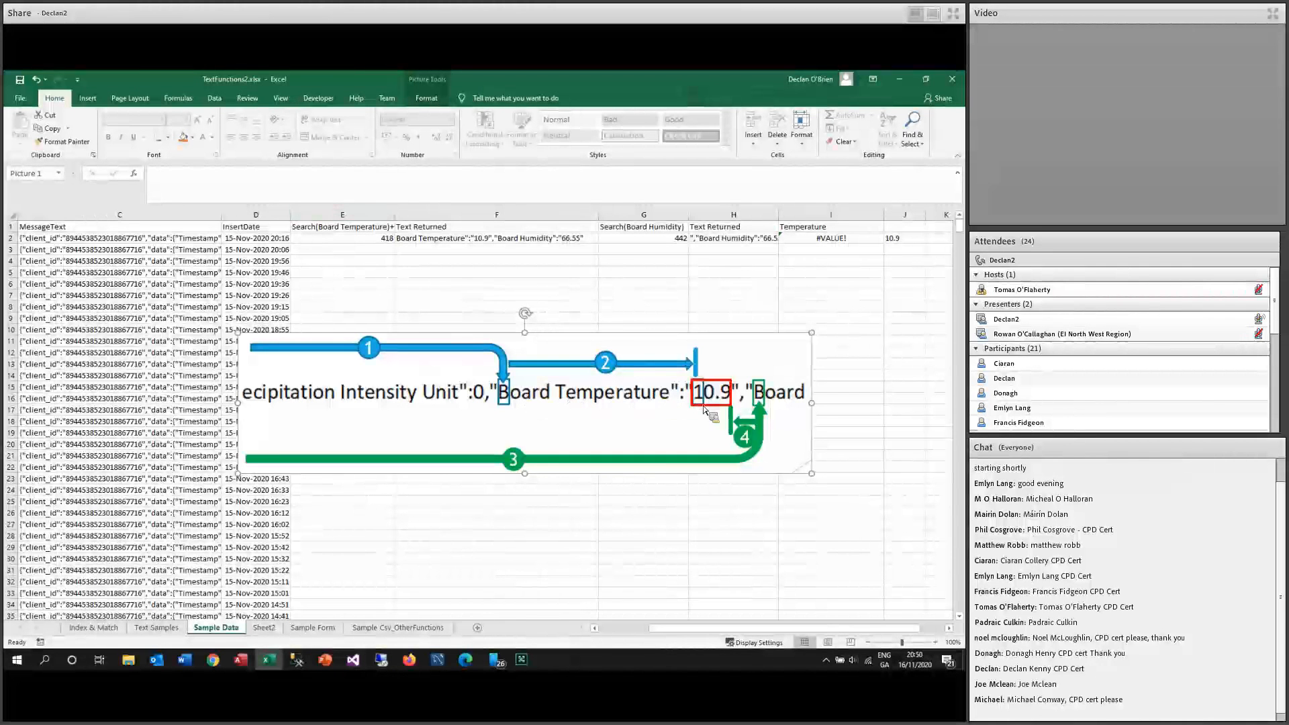
# Add a +20 offset to E2's Board Temperature SEARCH so it returns 438.
pyautogui.doubleClick(386, 235)
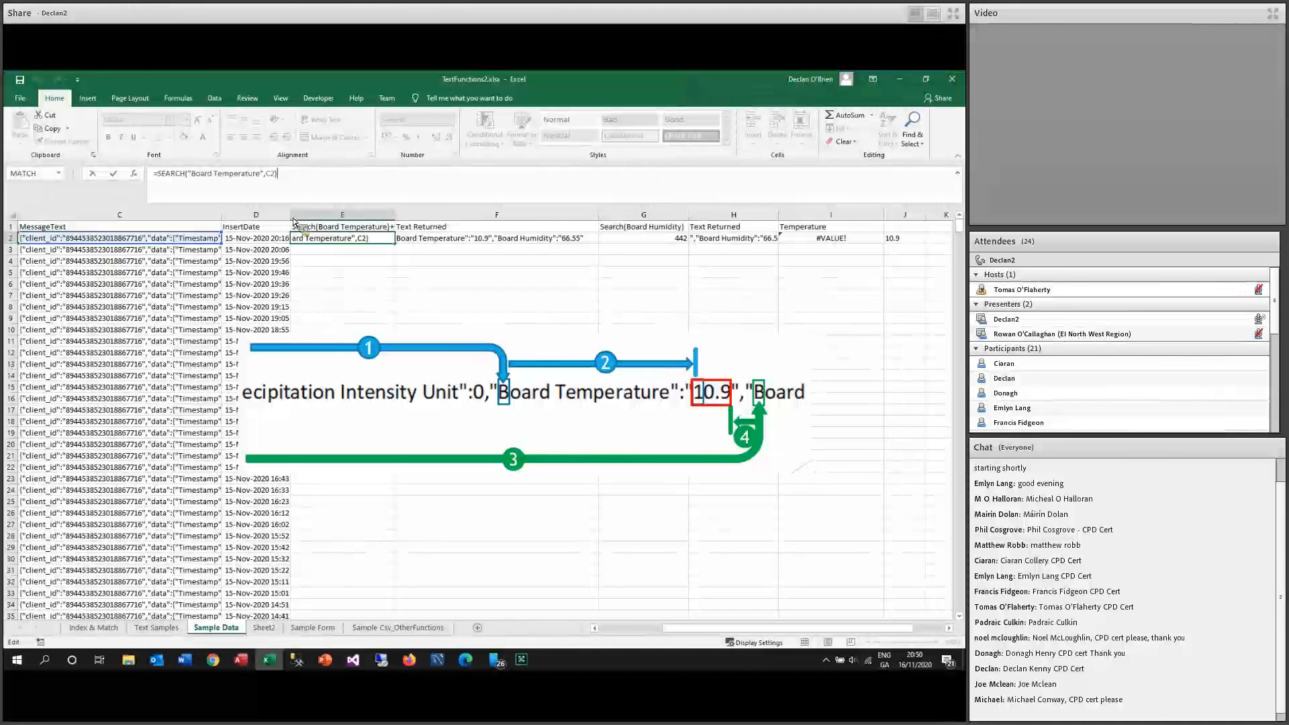
pyautogui.write('15')
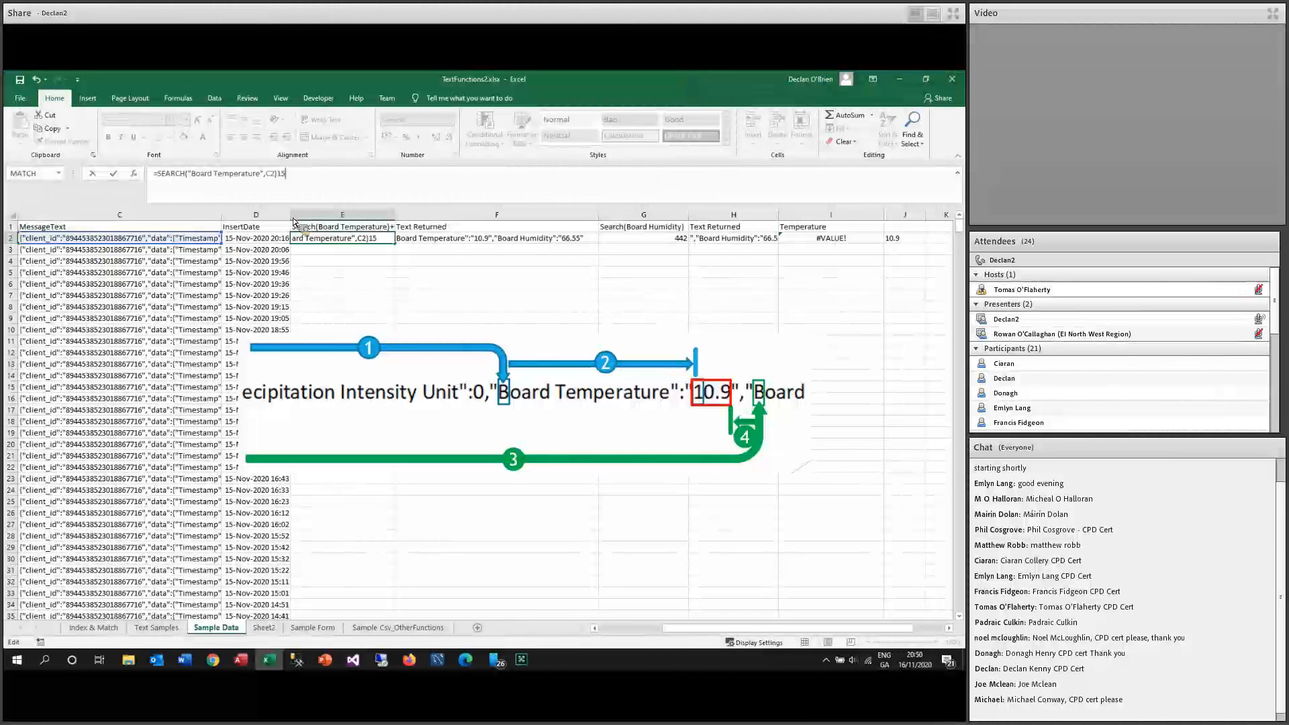
pyautogui.write('15')
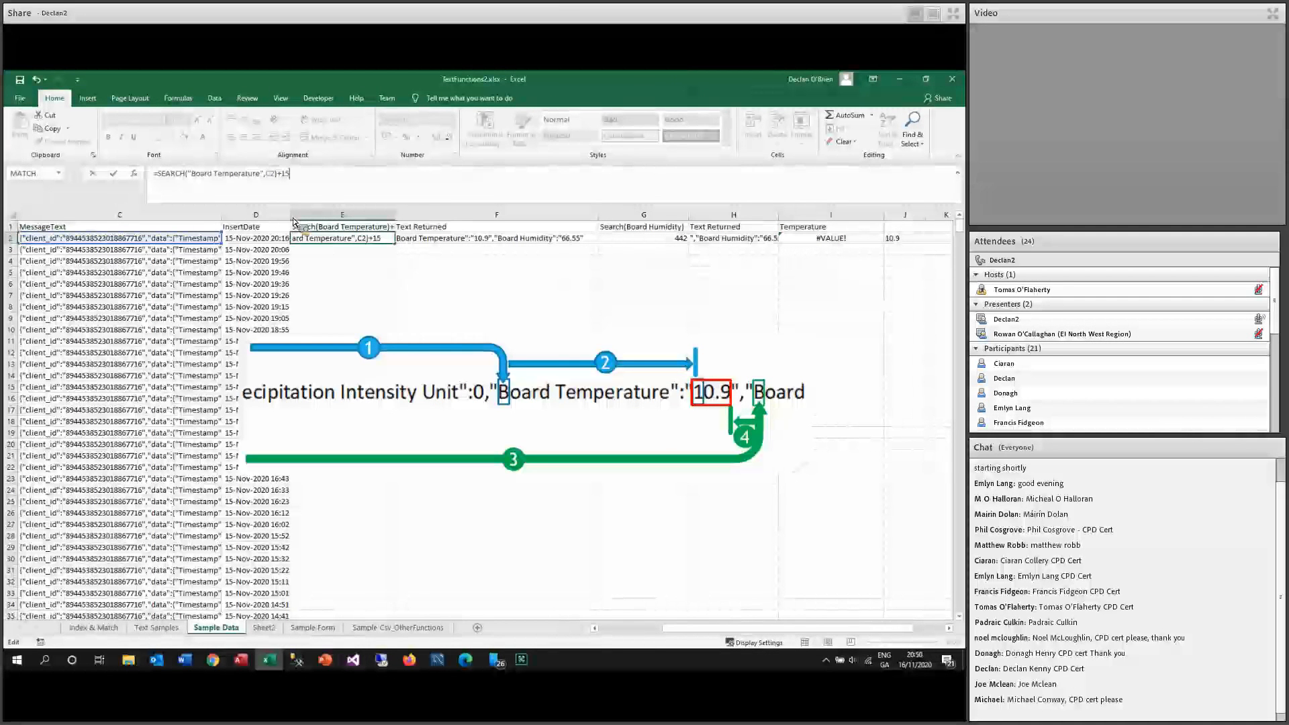
pyautogui.press('Return')
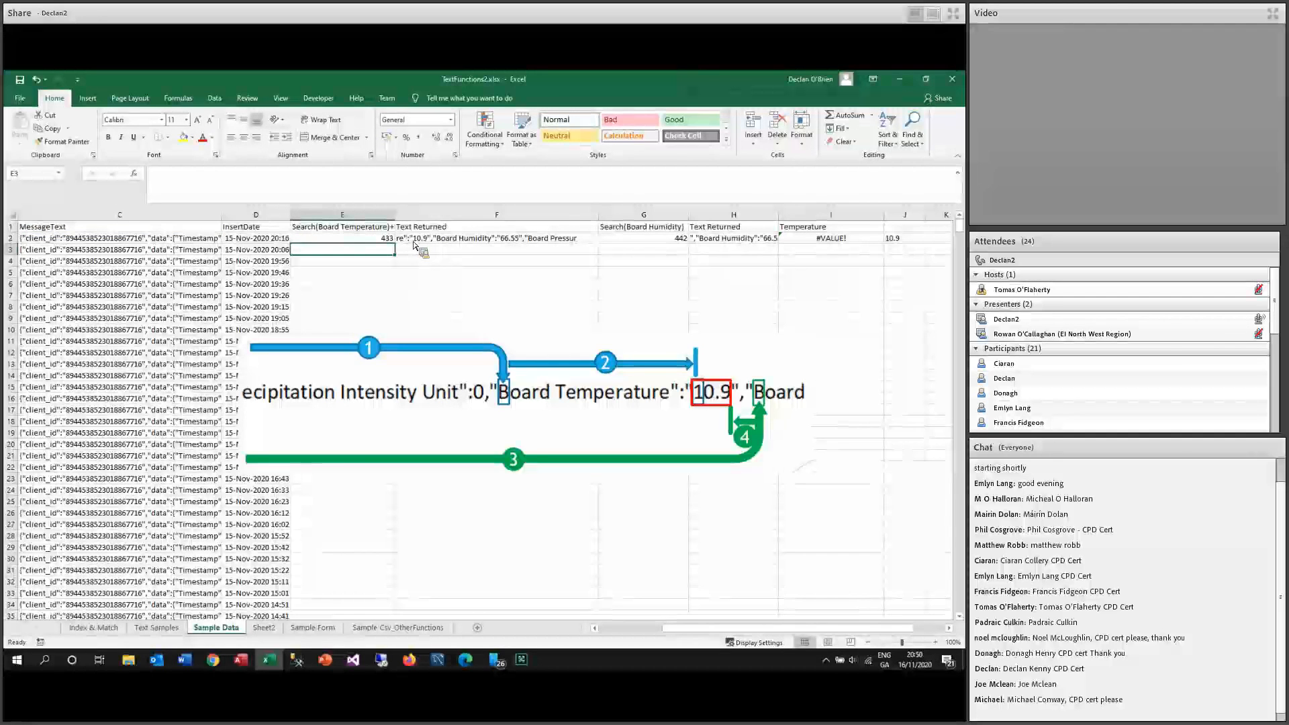
pyautogui.click(429, 242)
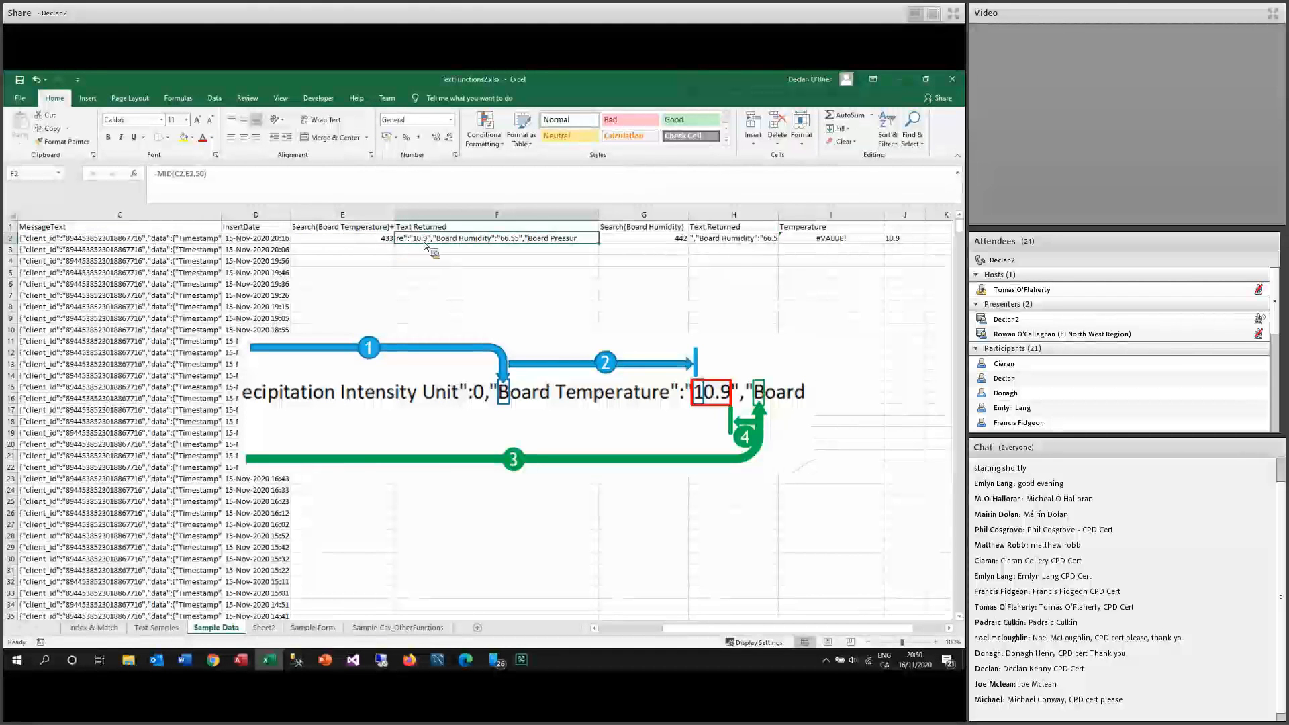
pyautogui.click(383, 239)
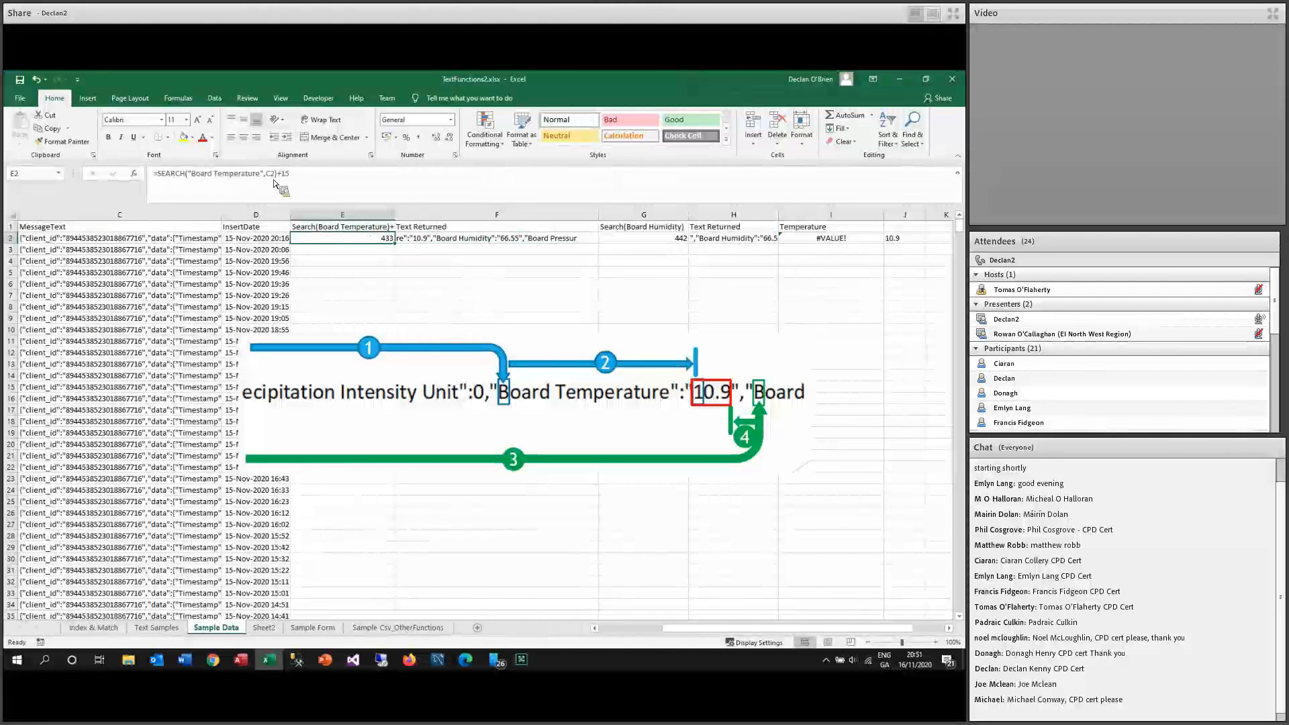
pyautogui.click(292, 177)
pyautogui.press('BackSpace')
pyautogui.press('BackSpace')
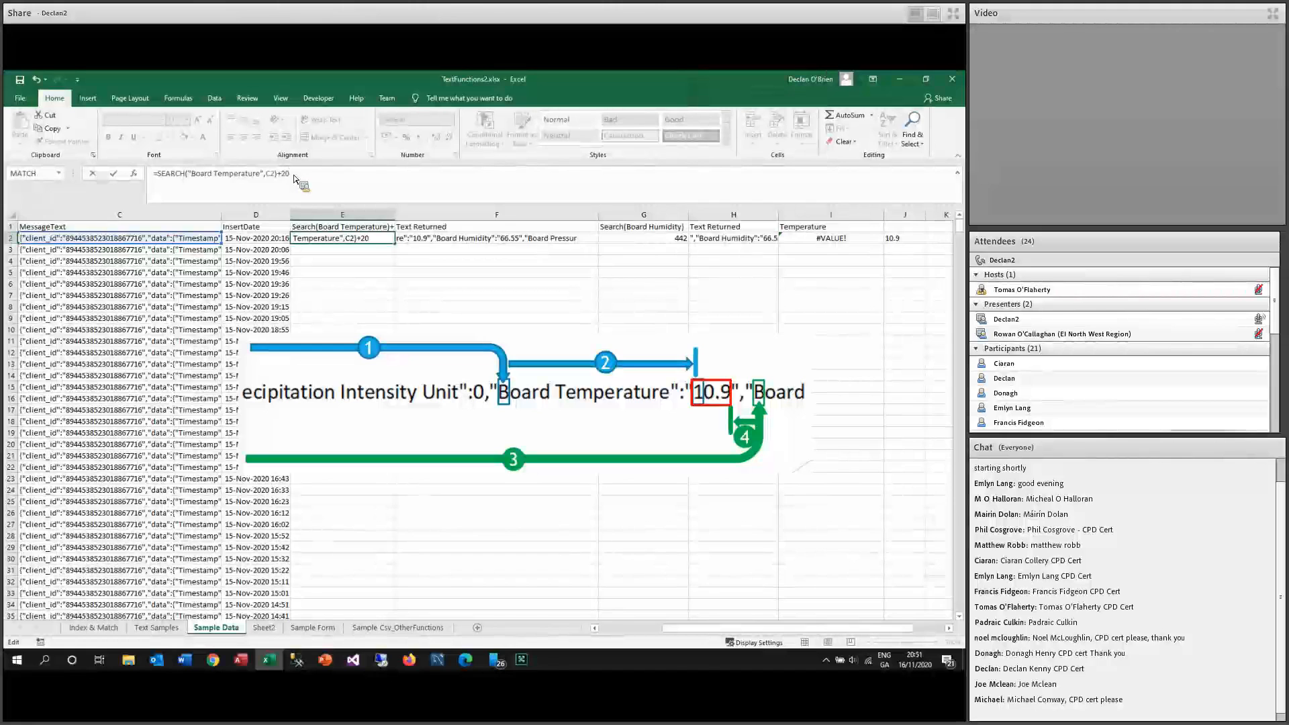
pyautogui.press('Return')
pyautogui.press('Up')
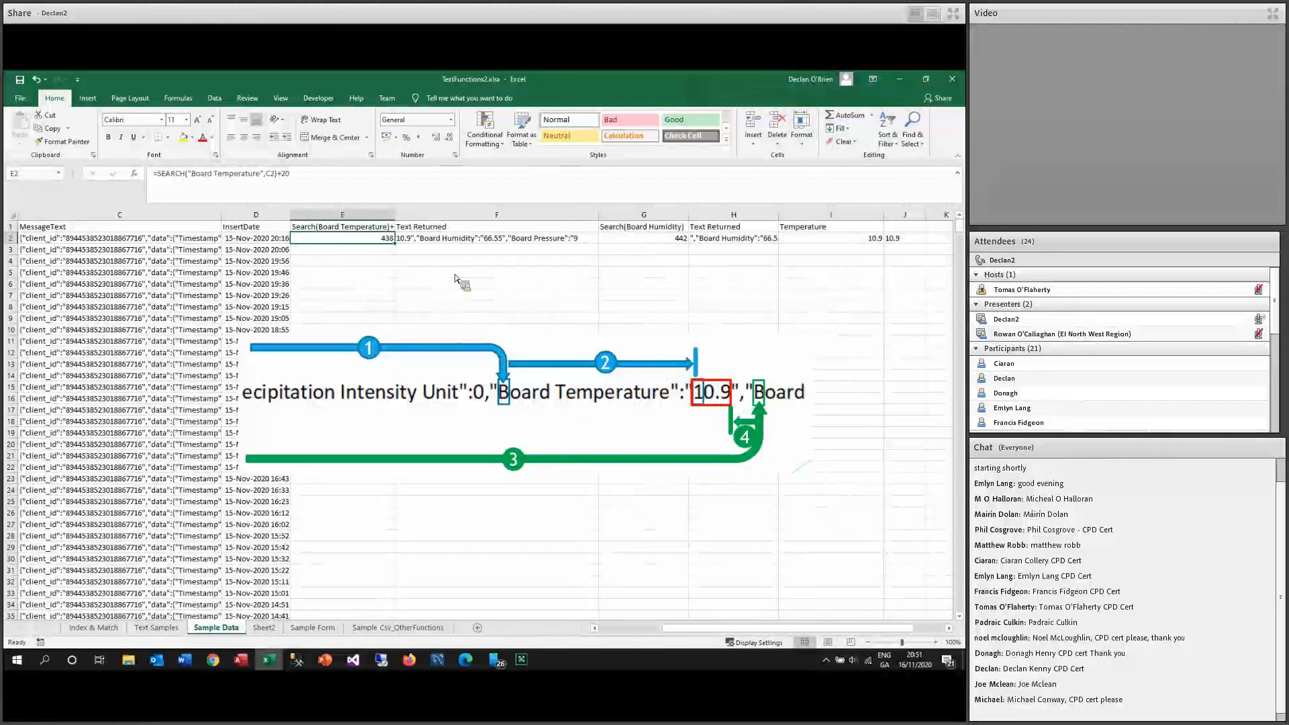
# Review F2's =MID(C2,E2,50) start and length arguments, now extracting from 10.9.
pyautogui.press('Right')
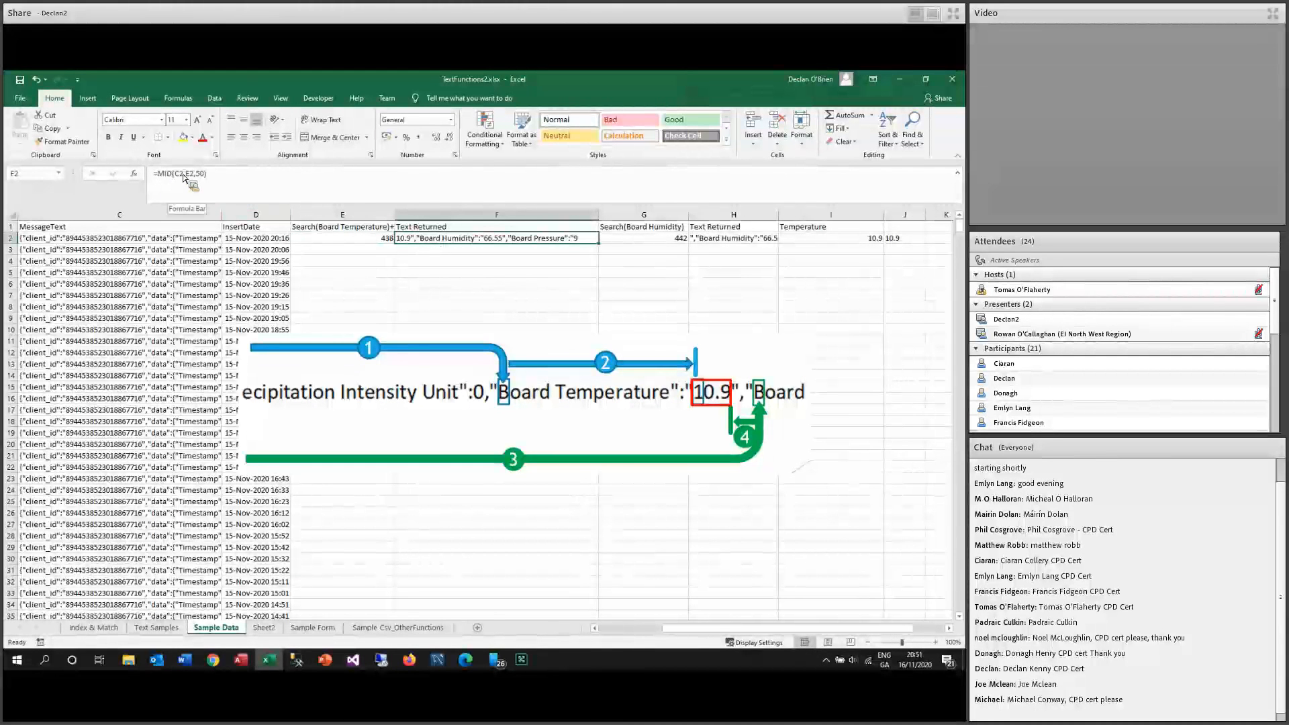
pyautogui.click(184, 175)
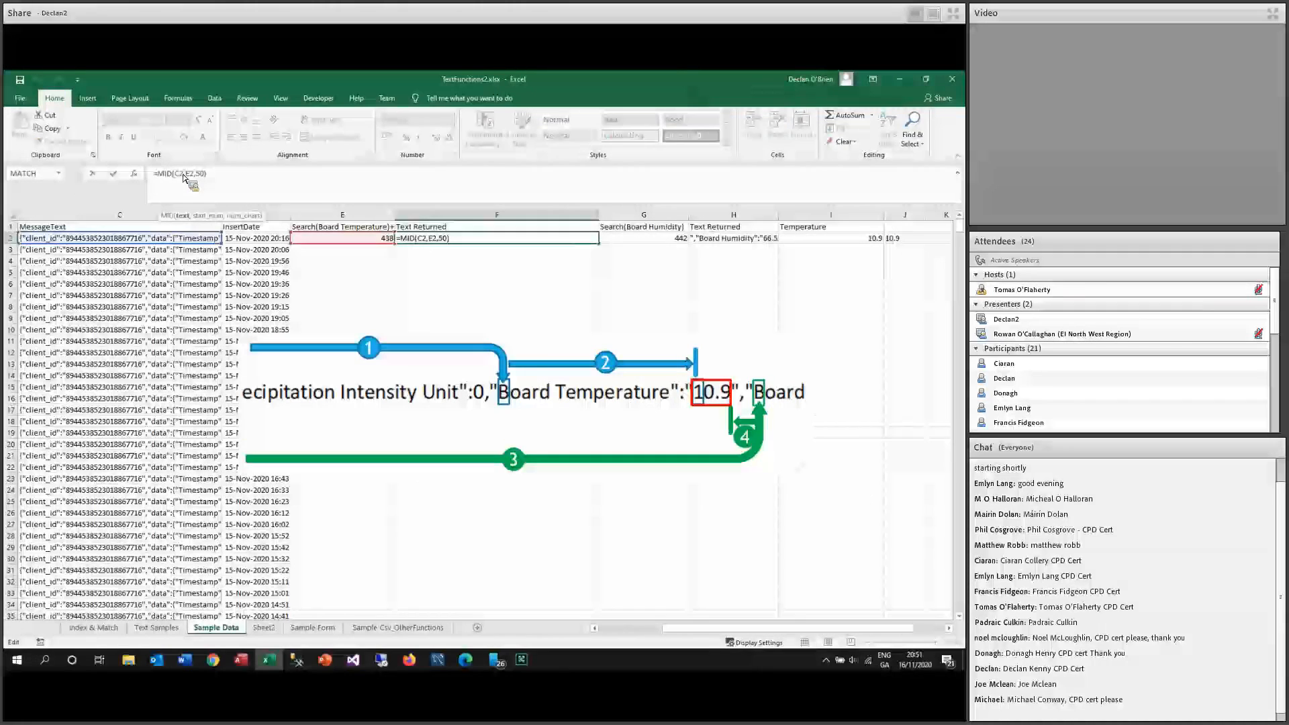
pyautogui.click(192, 175)
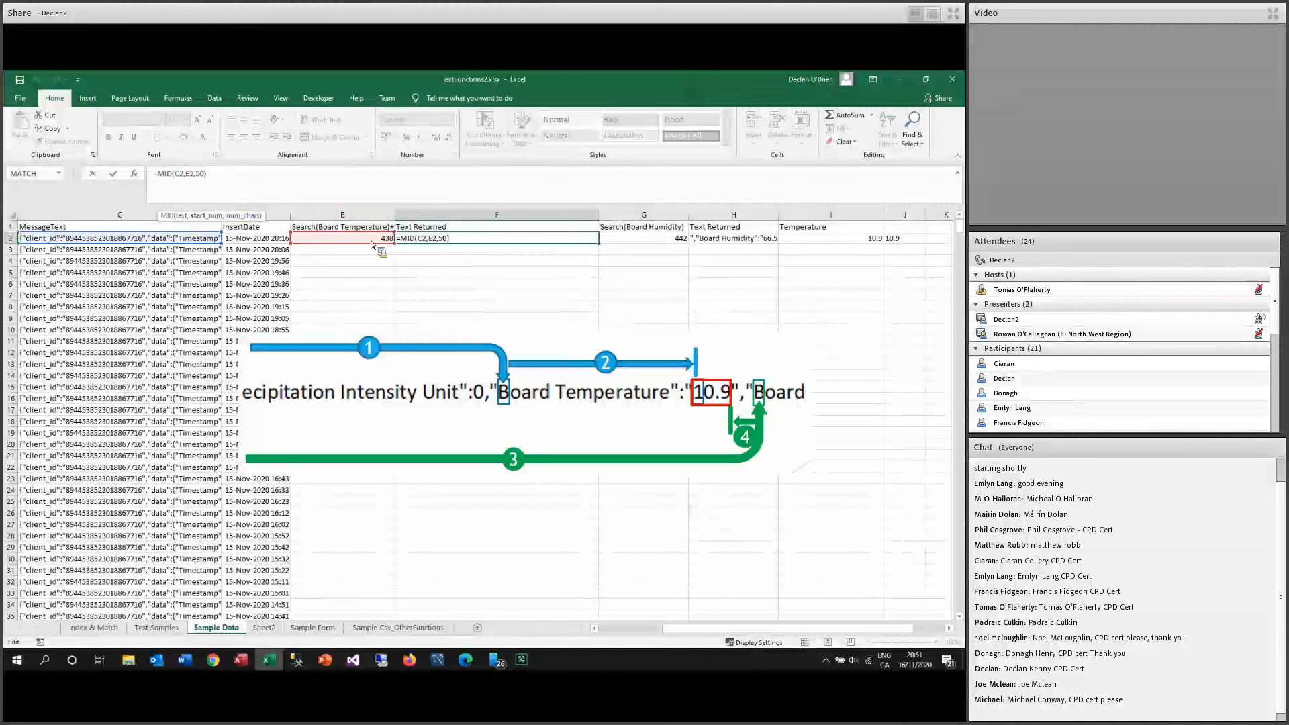
pyautogui.click(200, 174)
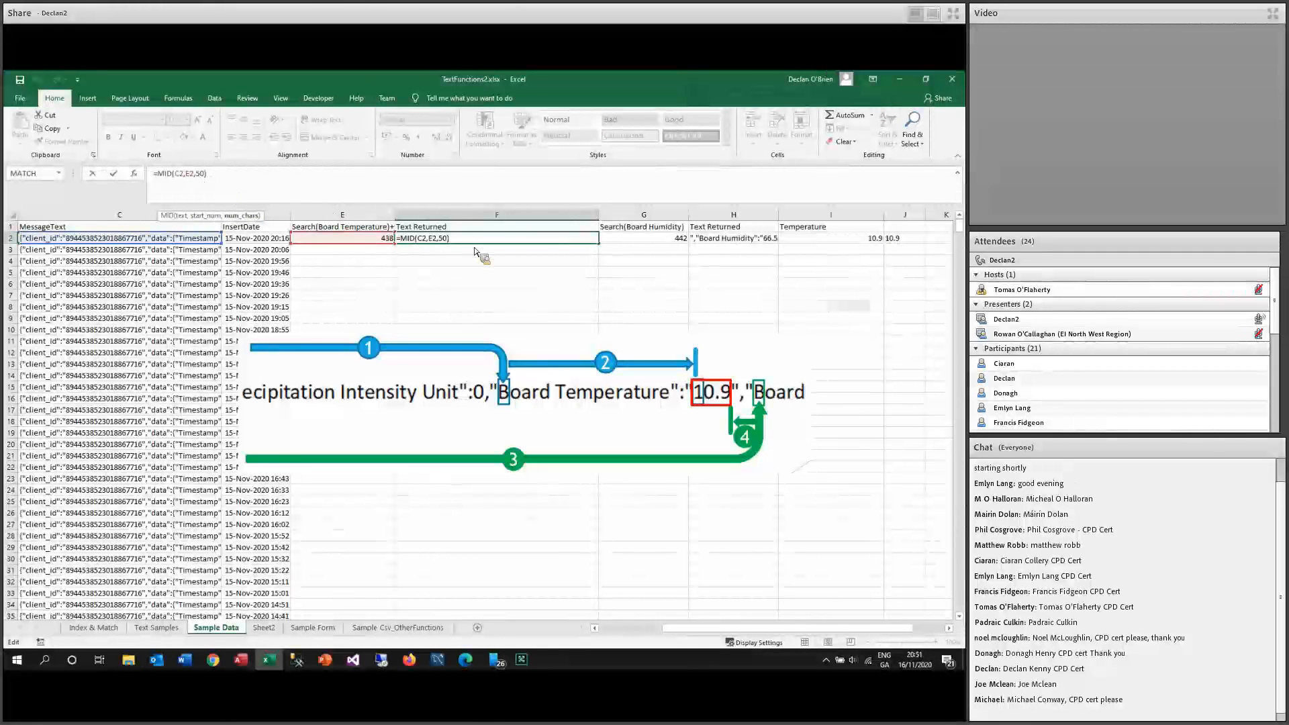
pyautogui.press('Return')
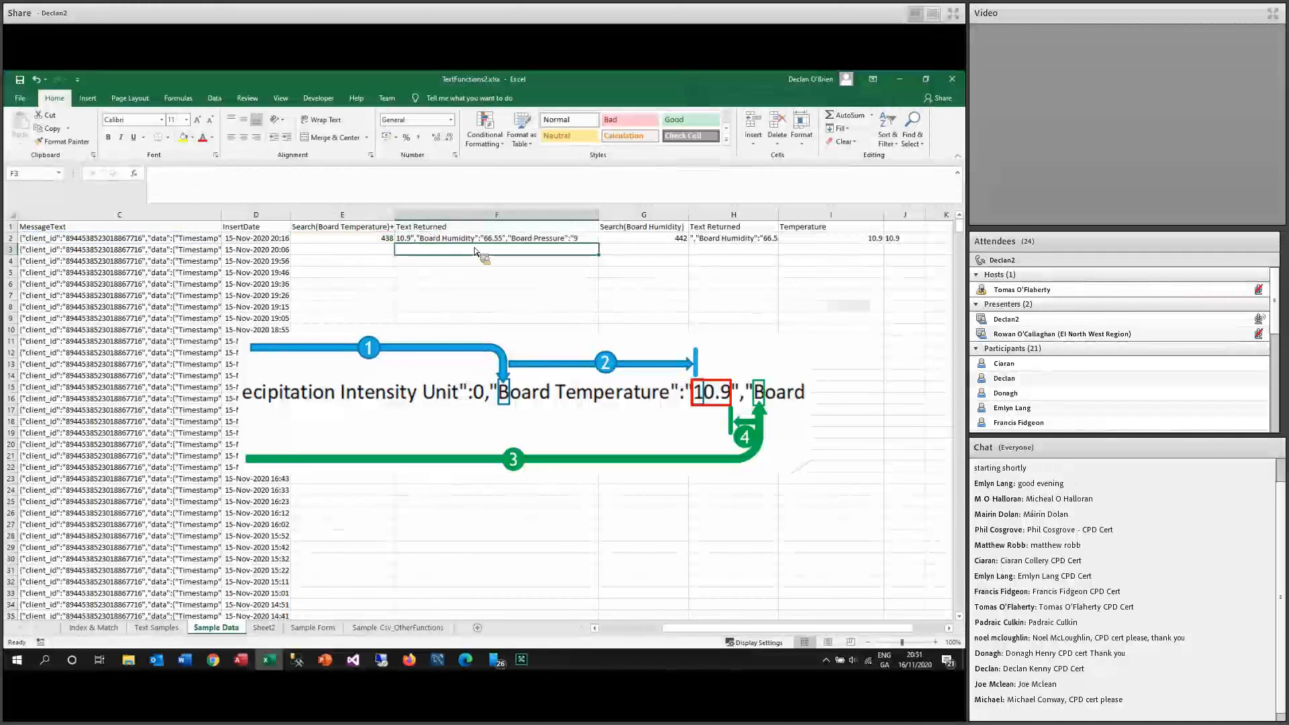
pyautogui.press('Up')
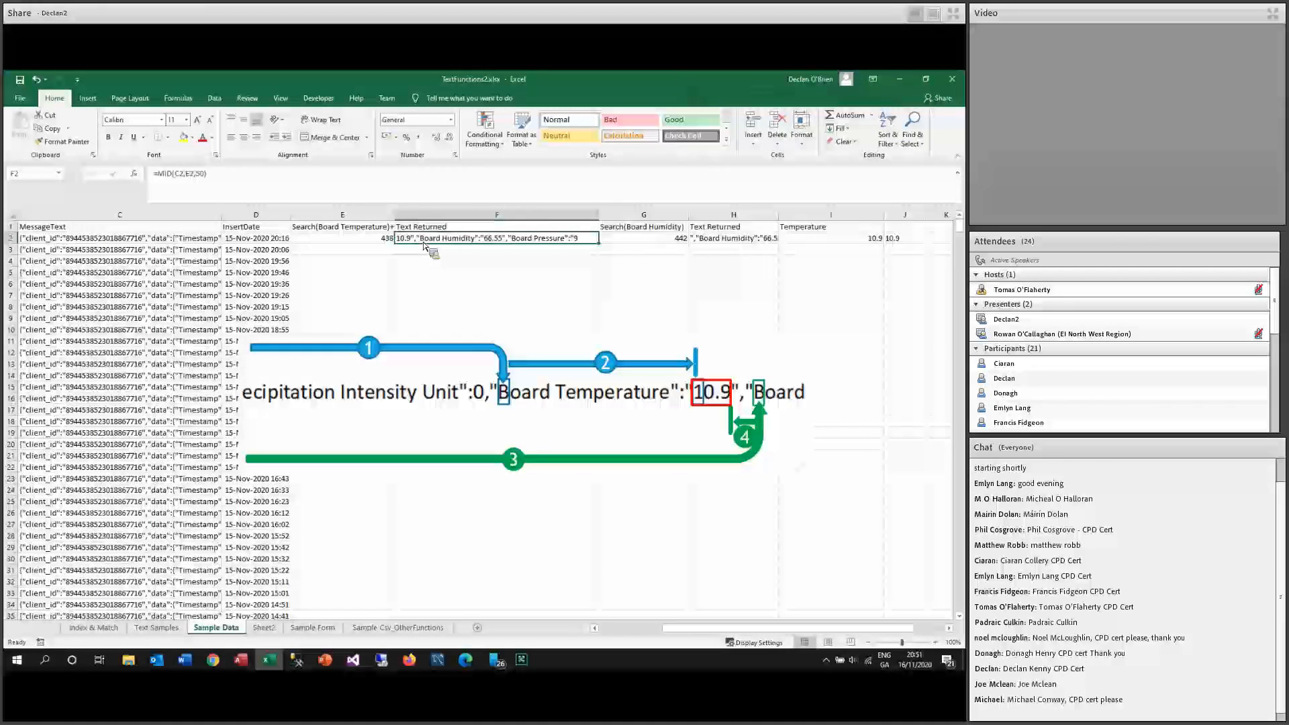
# Remove the -3 offset from G2 so =SEARCH("Board Humidity",C2) returns 442.
pyautogui.doubleClick(640, 239)
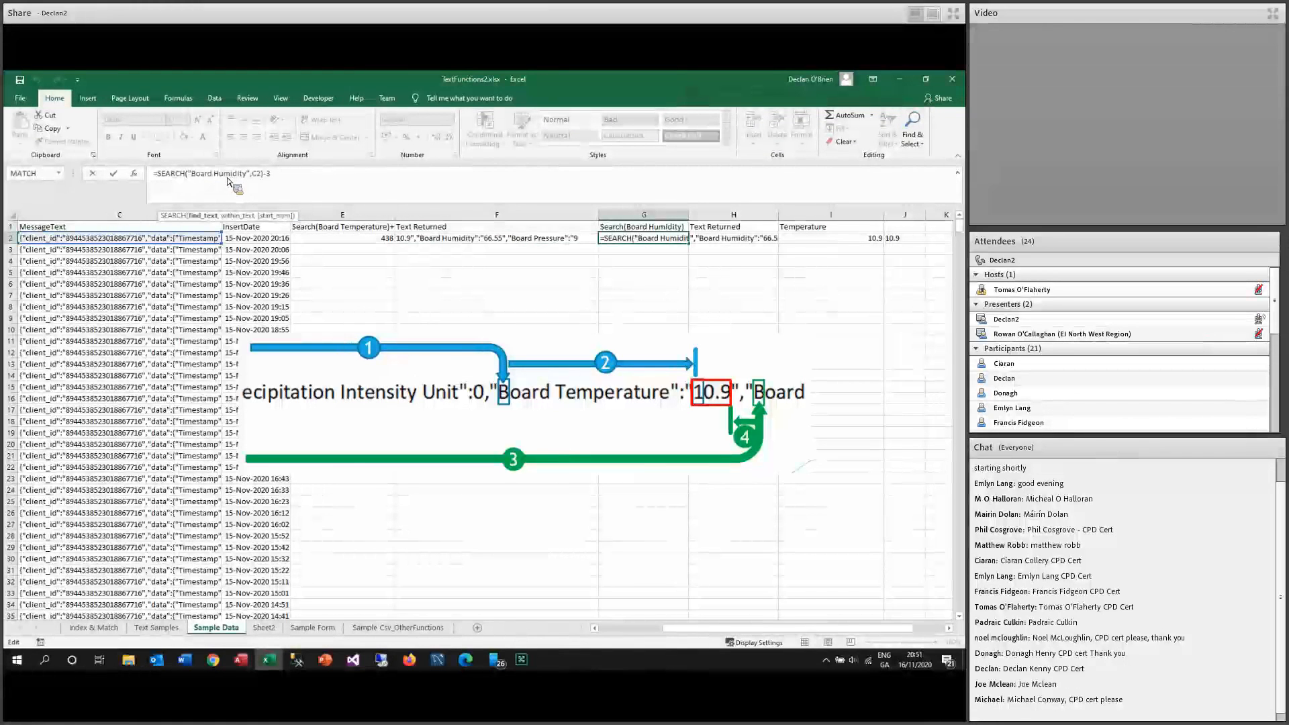
pyautogui.click(258, 175)
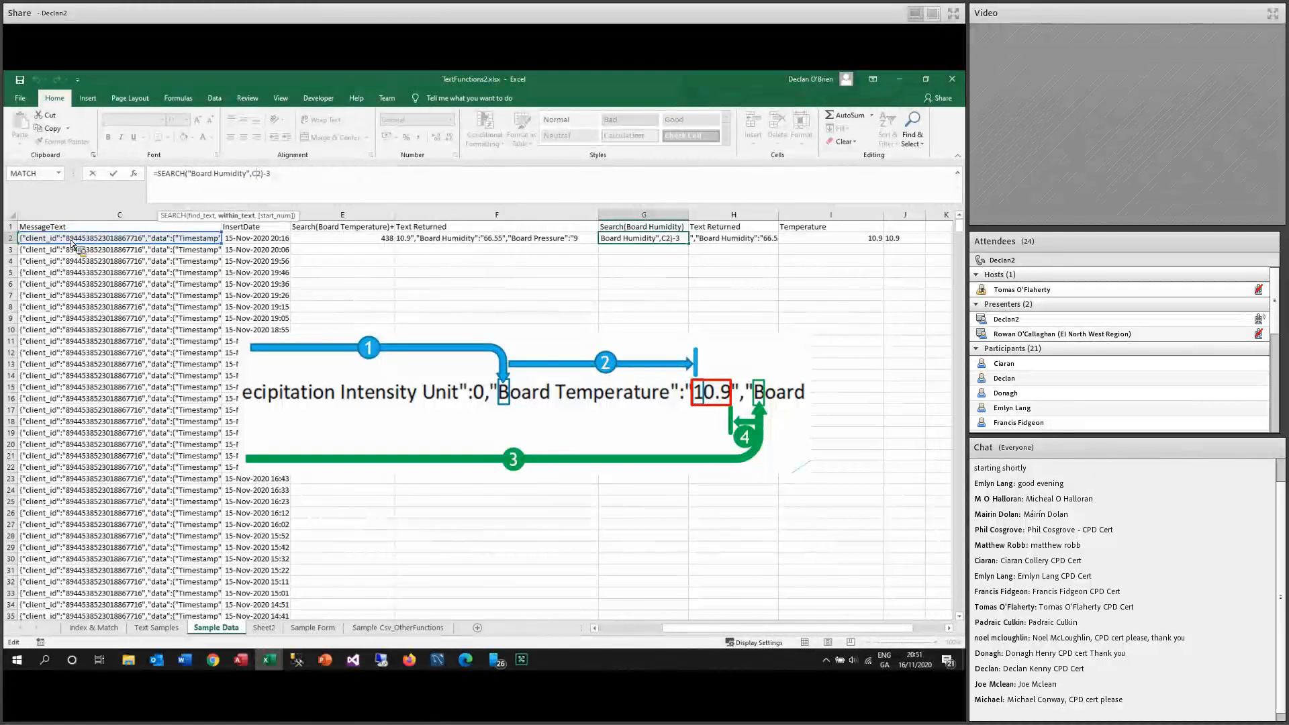
pyautogui.press('End')
pyautogui.press('BackSpace')
pyautogui.press('BackSpace')
pyautogui.press('Return')
pyautogui.click(642, 241)
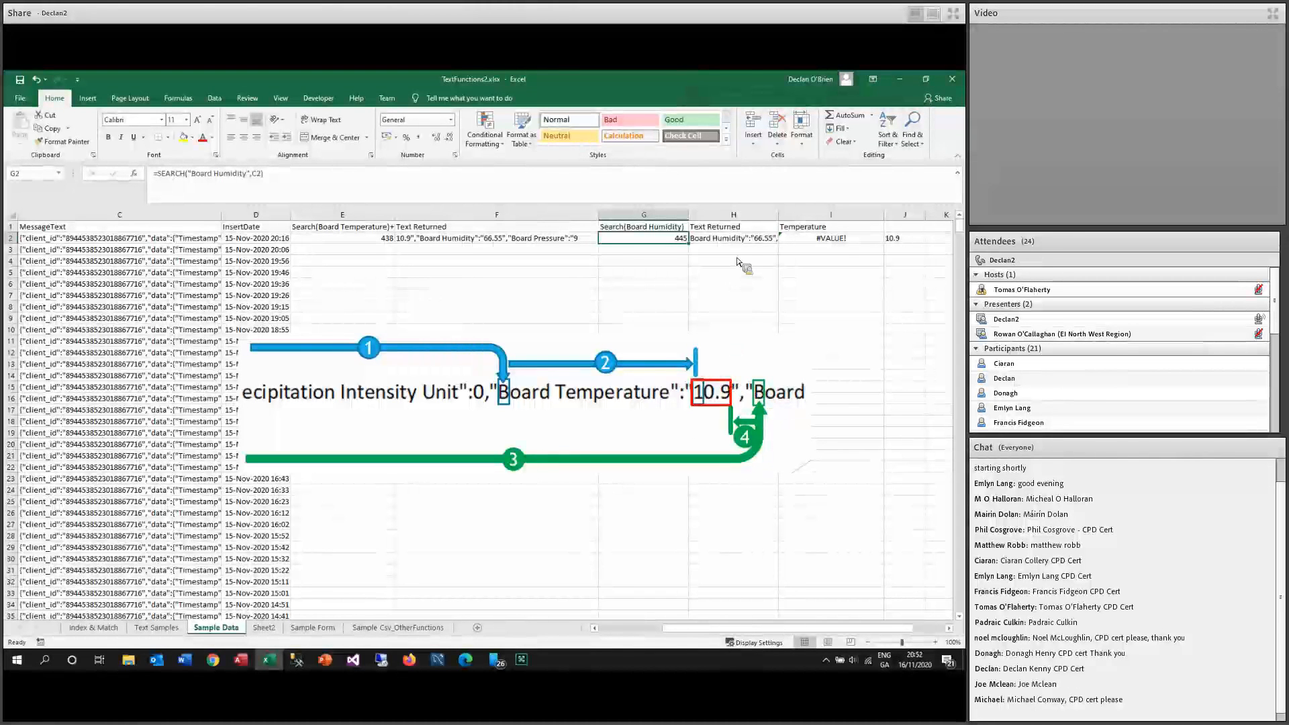
# Try subtracting 3 in H2's MID formula, then restore the original formula.
pyautogui.press('Right')
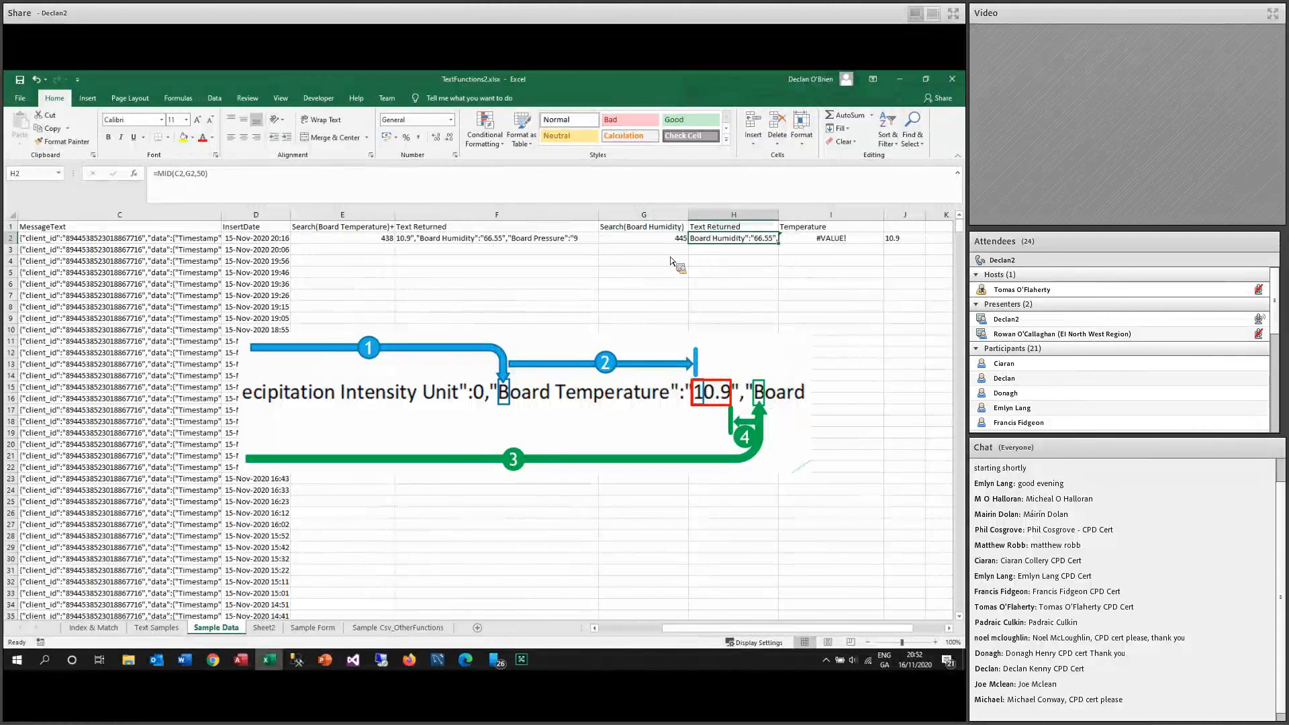
pyautogui.press('F2')
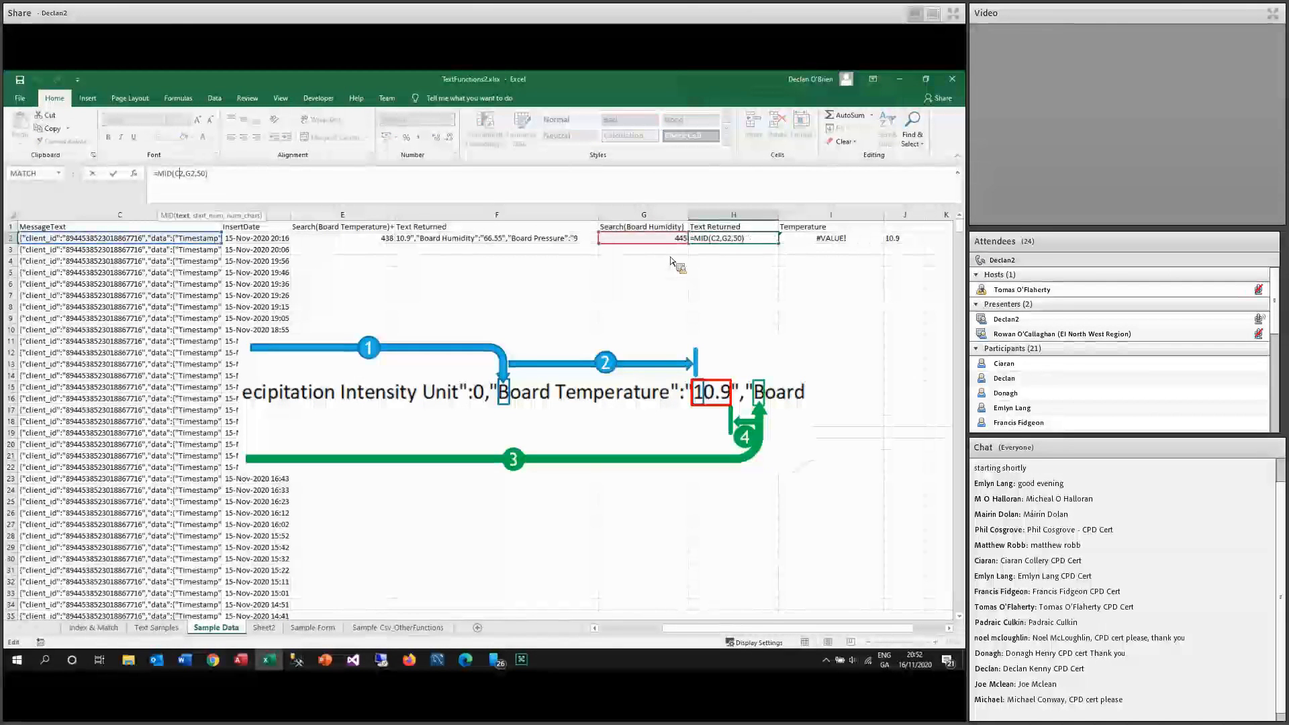
pyautogui.click(192, 174)
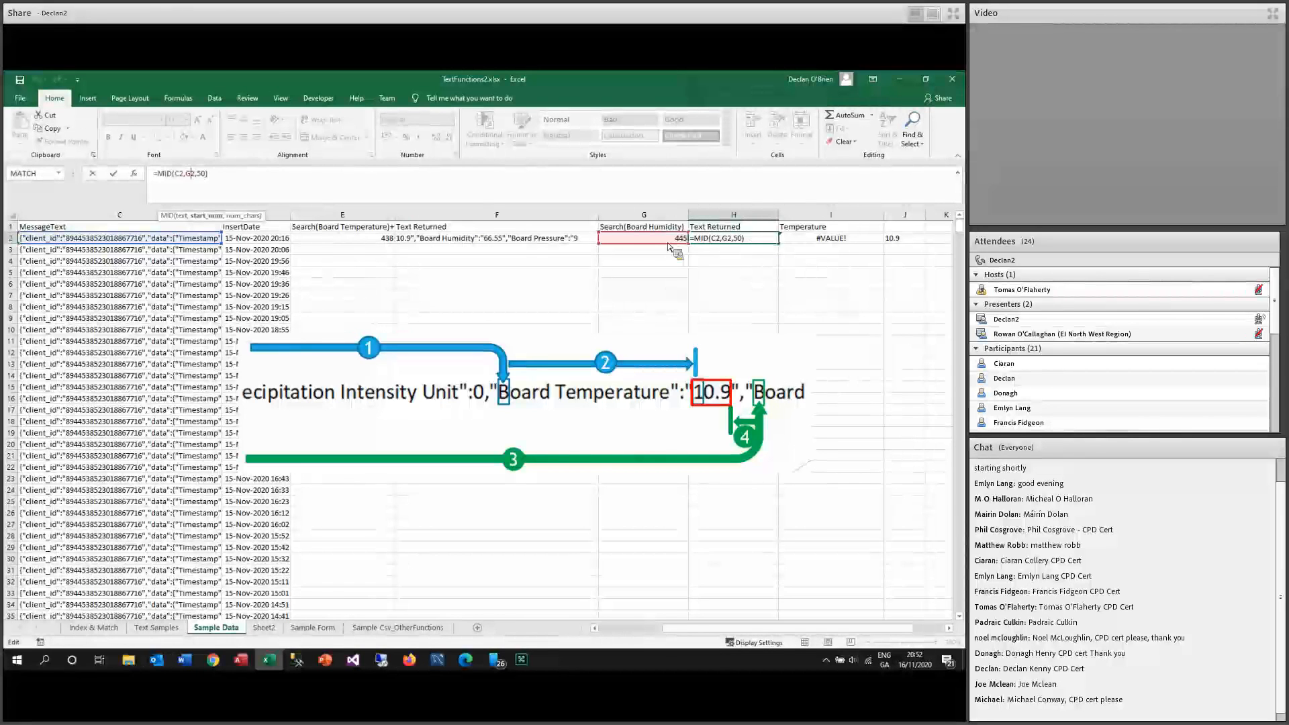
pyautogui.press('Return')
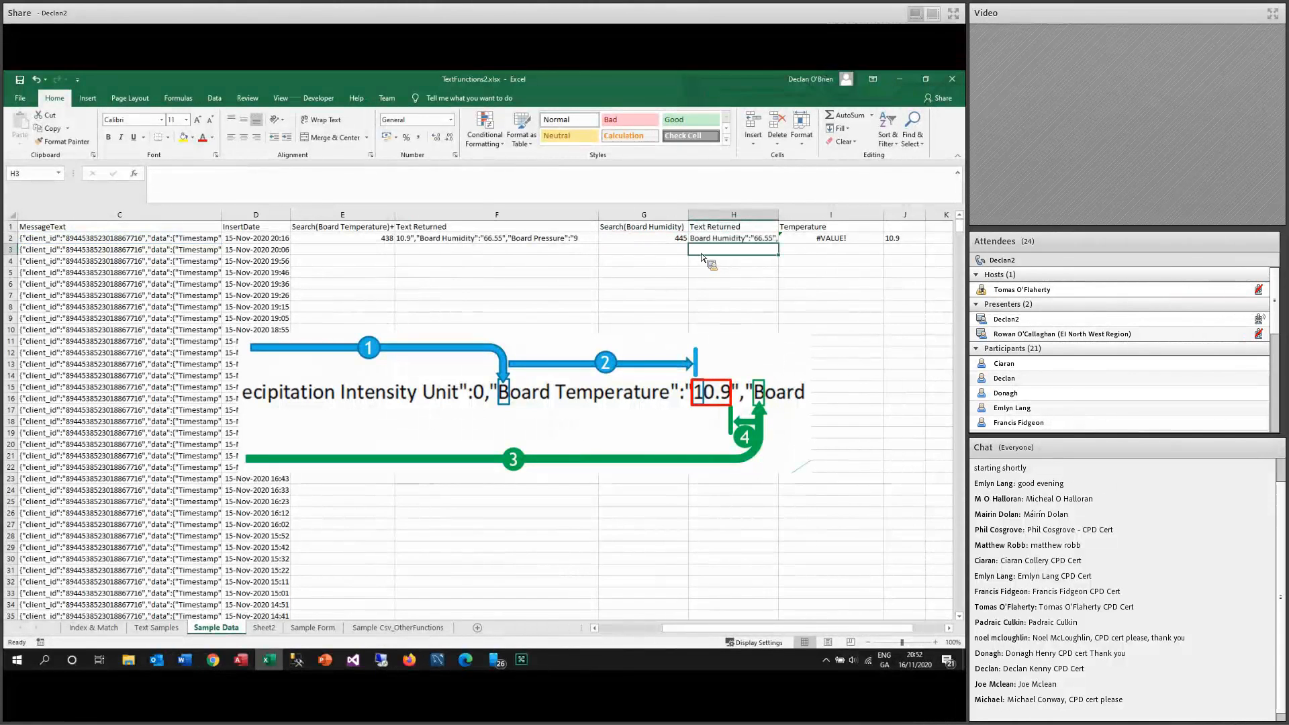
pyautogui.press('Up')
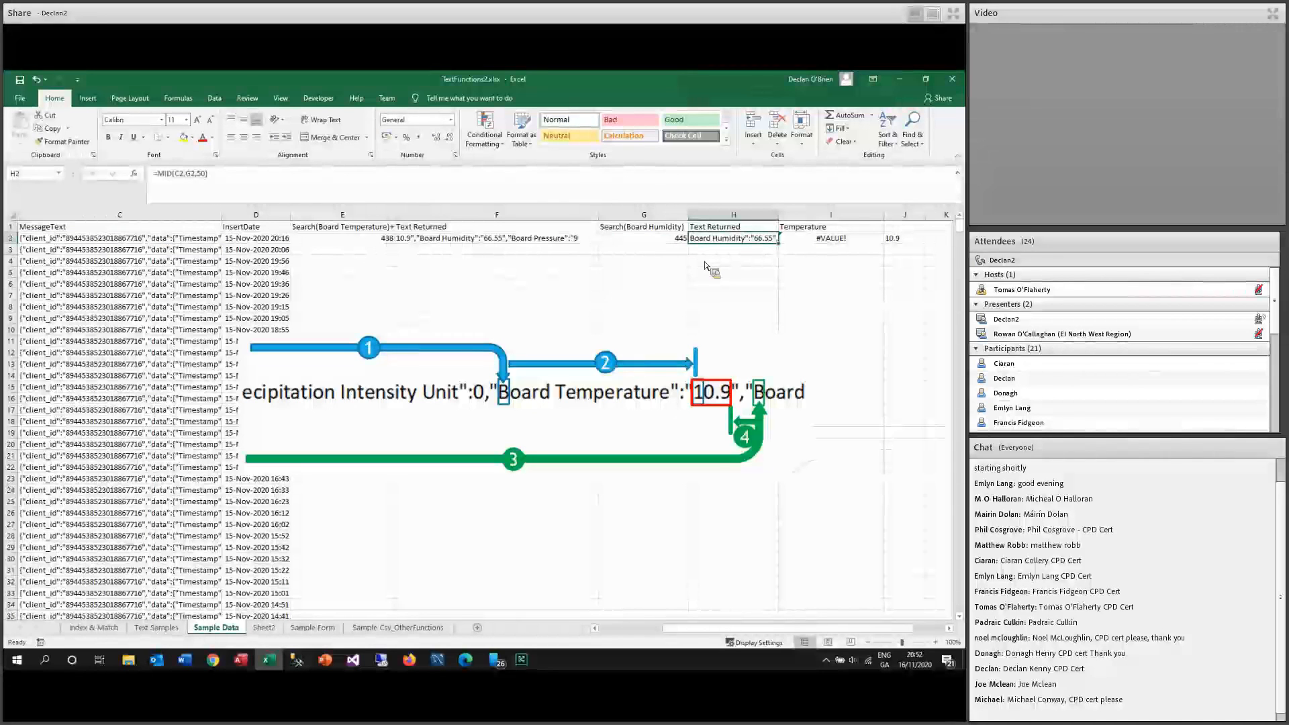
pyautogui.click(312, 173)
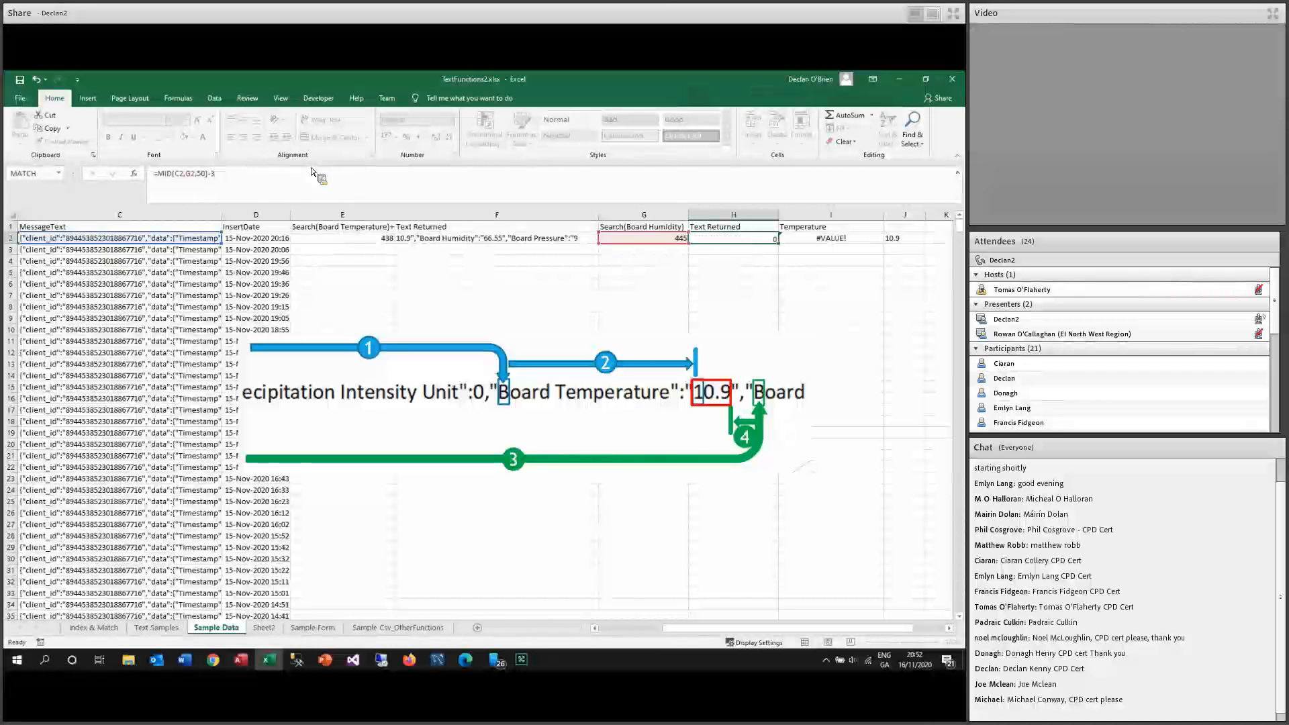
pyautogui.press('Return')
pyautogui.press('Up')
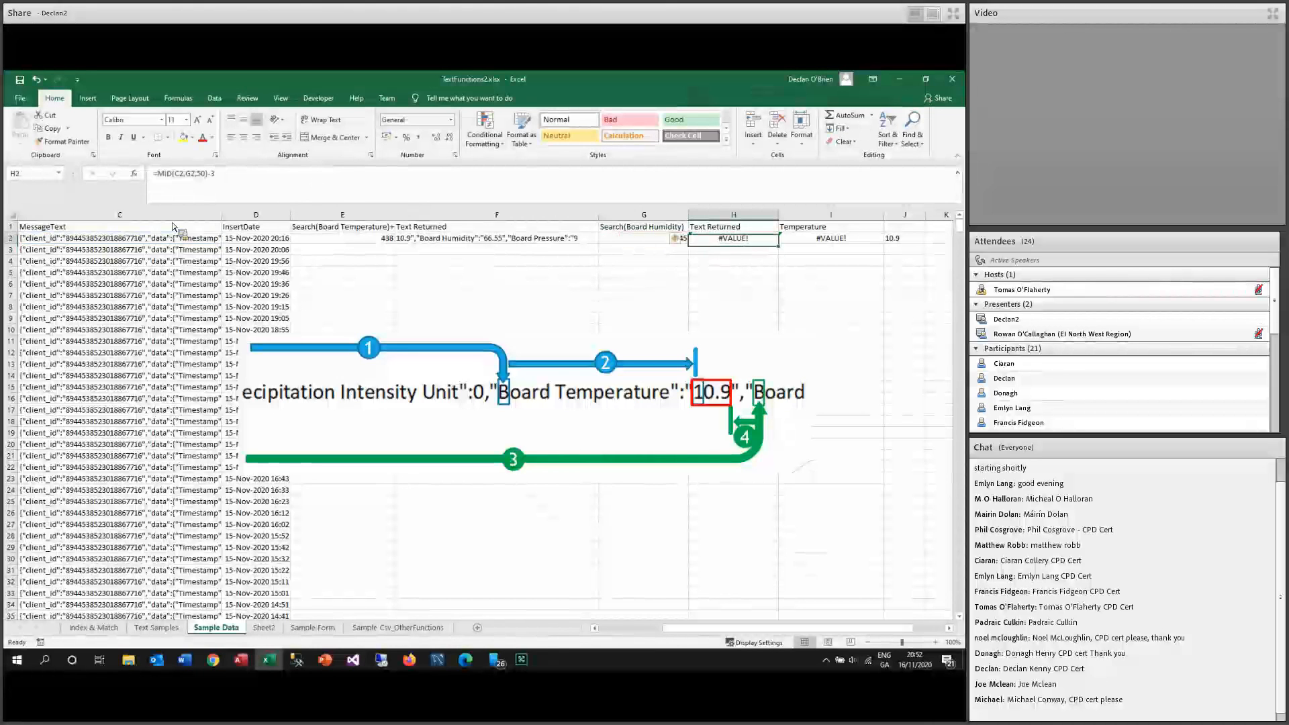
pyautogui.click(236, 180)
pyautogui.press('BackSpace')
pyautogui.press('BackSpace')
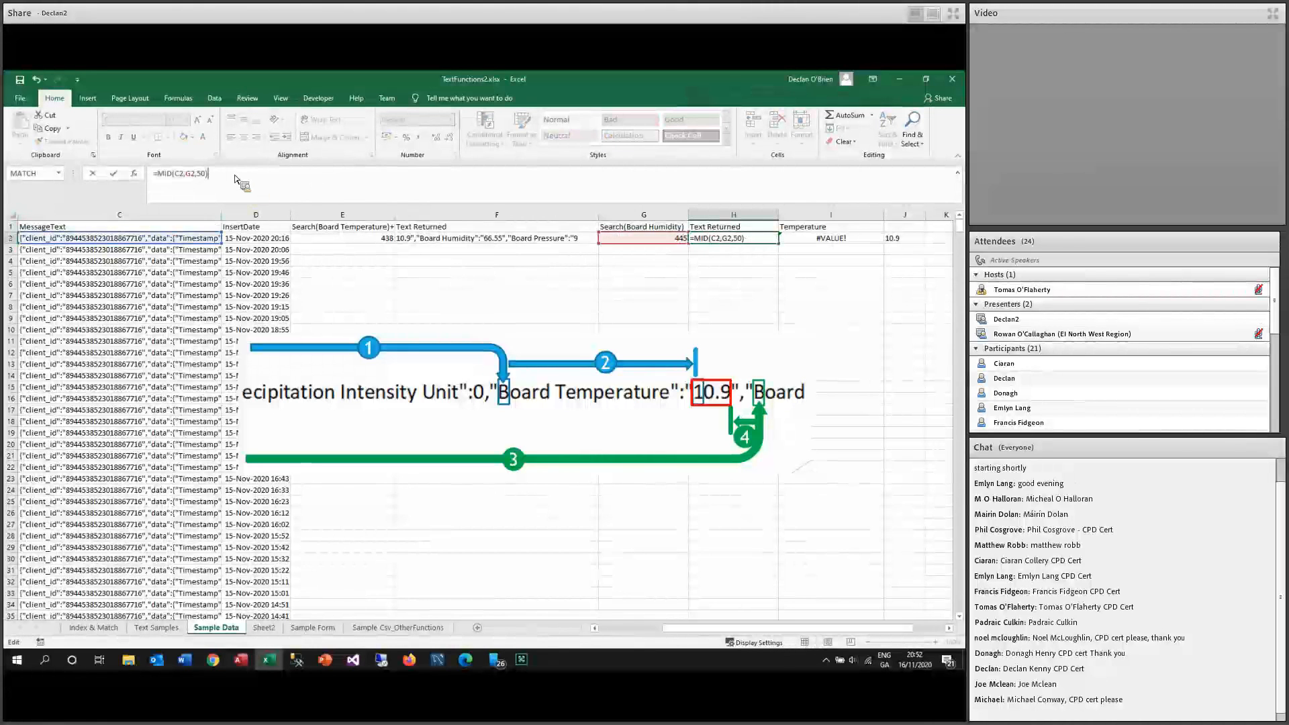
pyautogui.press('Return')
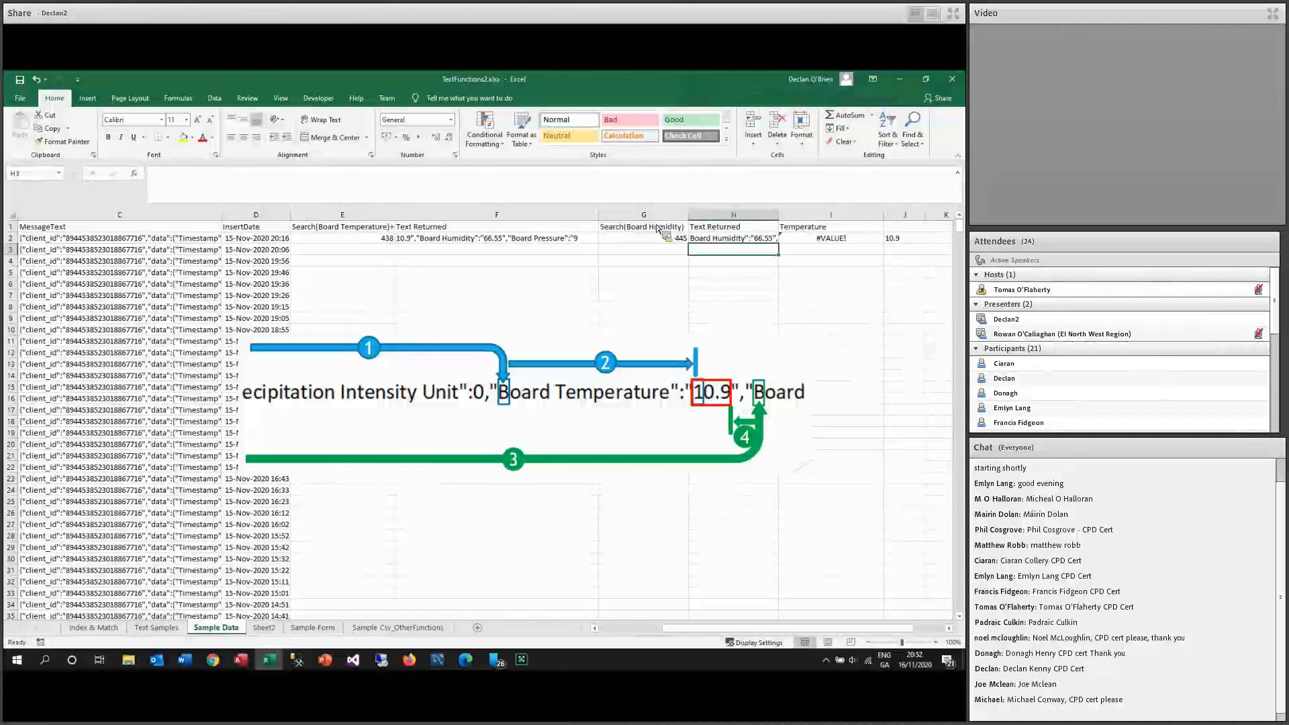
# Re-enter G2's Board Humidity SEARCH formula.
pyautogui.press('Up')
pyautogui.press('Left')
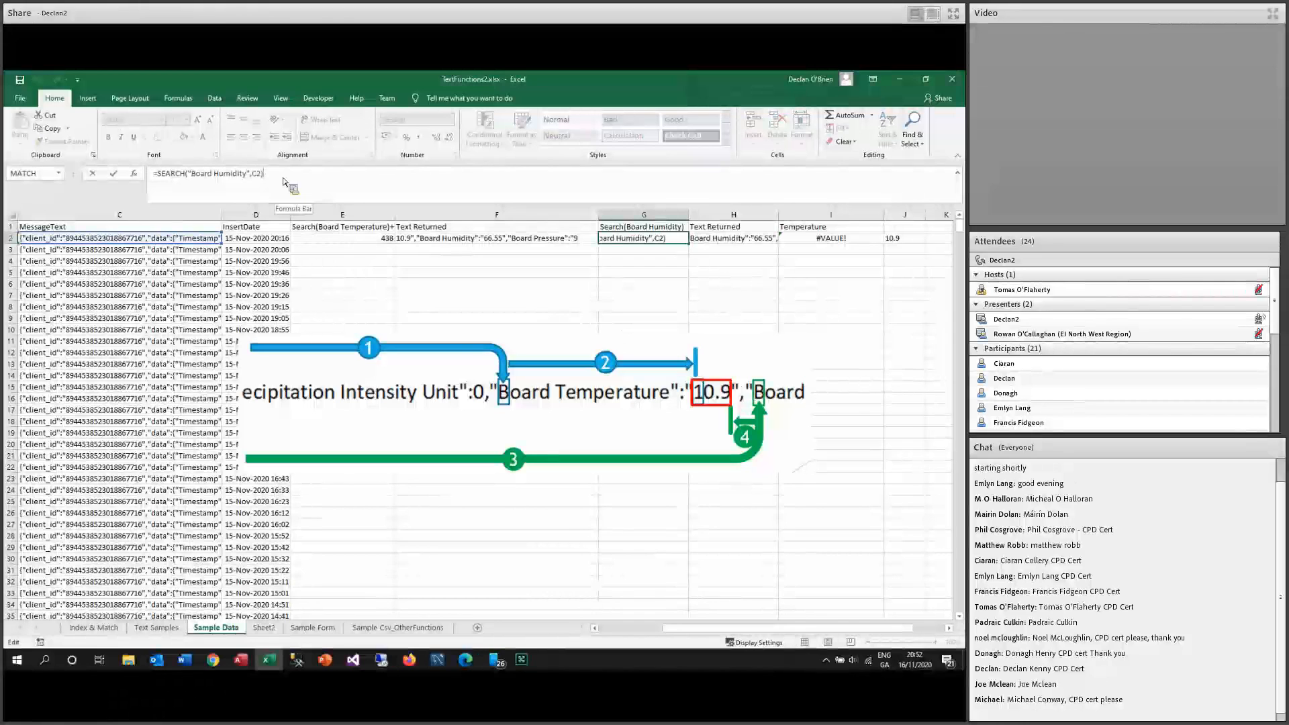
pyautogui.press('Return')
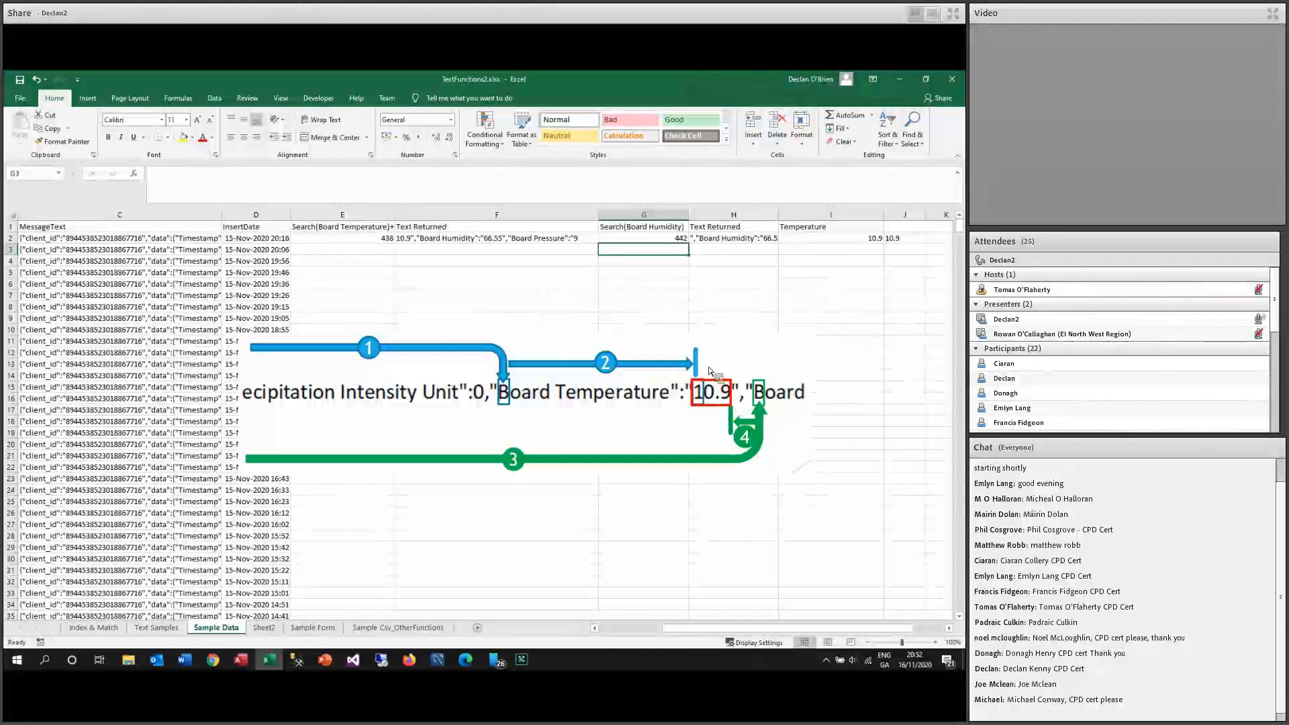
# Set I2's Temperature formula to =MID(C2,E2,G2-E2)*1 so it returns the number 10.9.
pyautogui.click(727, 243)
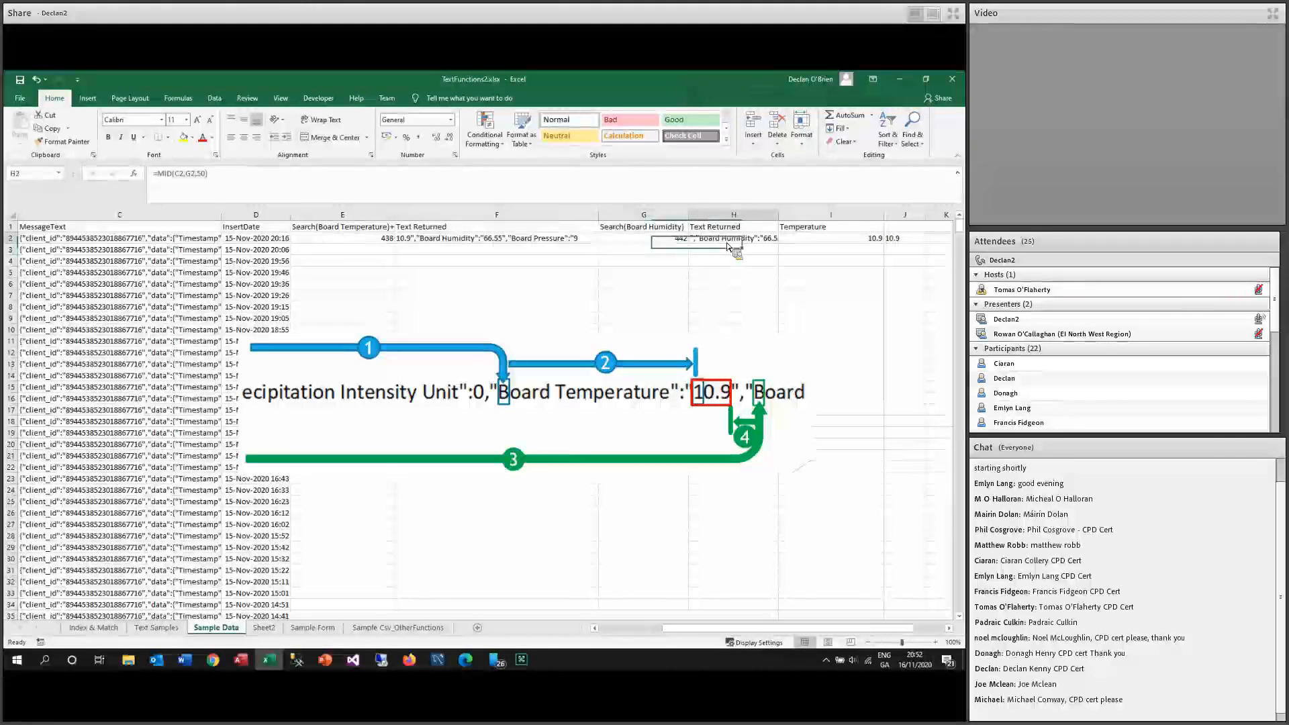
pyautogui.press('Right')
pyautogui.click(165, 173)
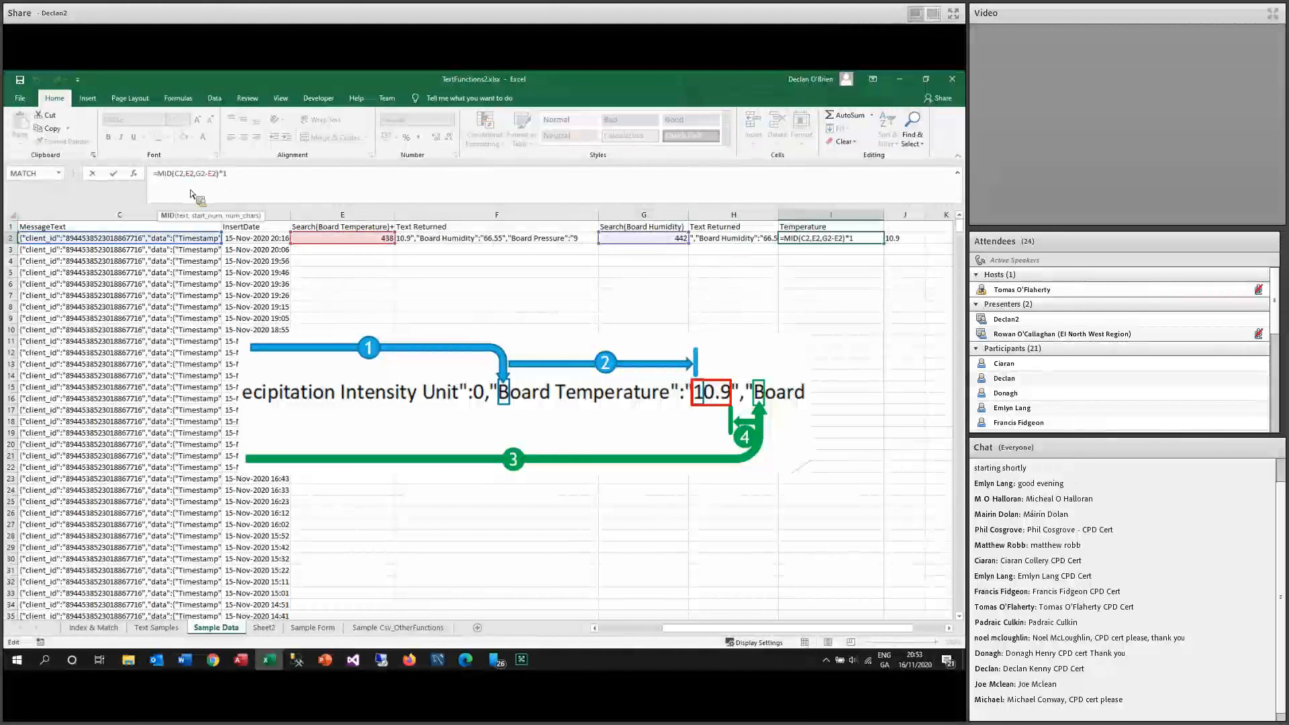
pyautogui.press('Right')
pyautogui.press('Right')
pyautogui.press('Right')
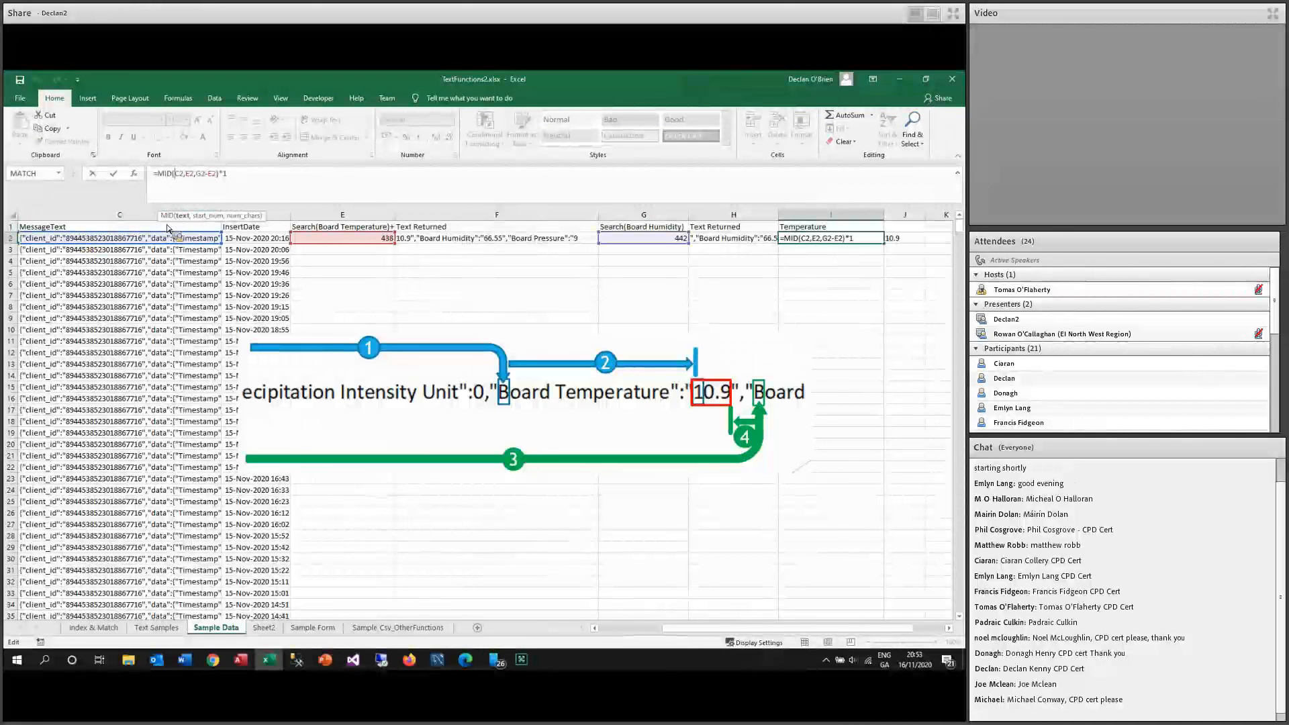
pyautogui.press('Right')
pyautogui.press('Right')
pyautogui.press('Right')
pyautogui.press('Right')
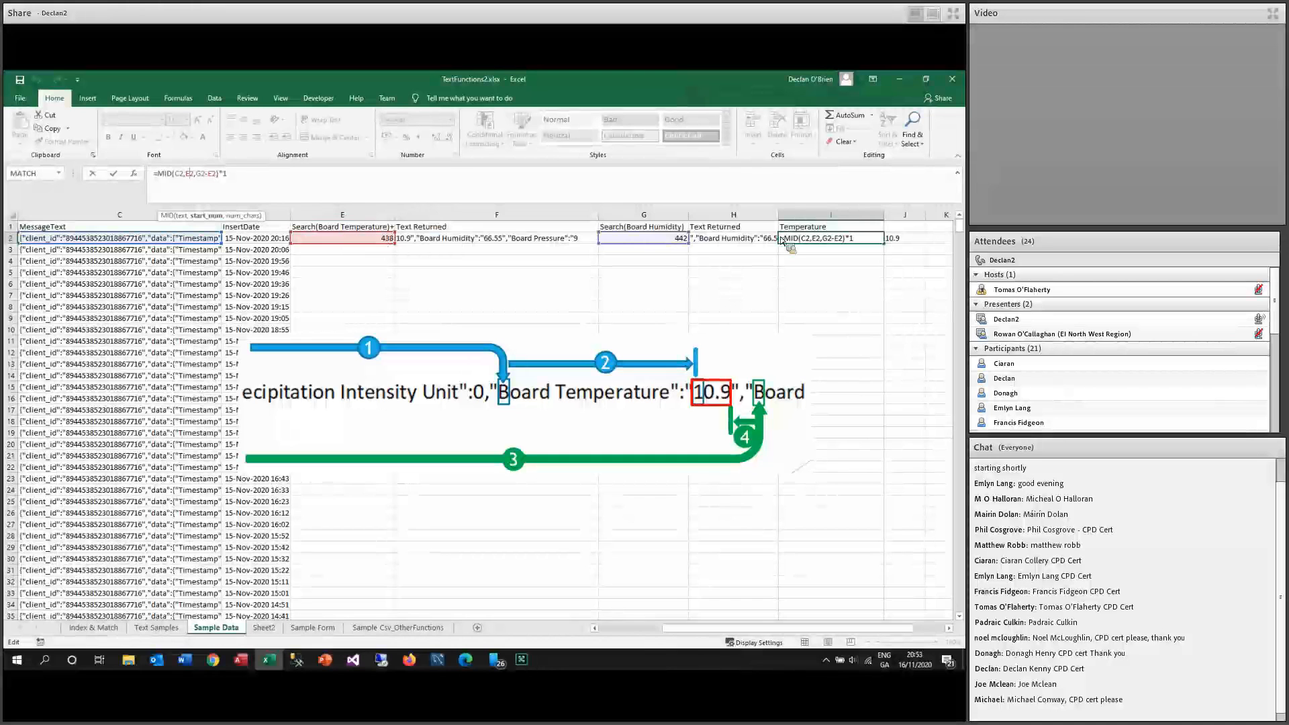
pyautogui.click(209, 186)
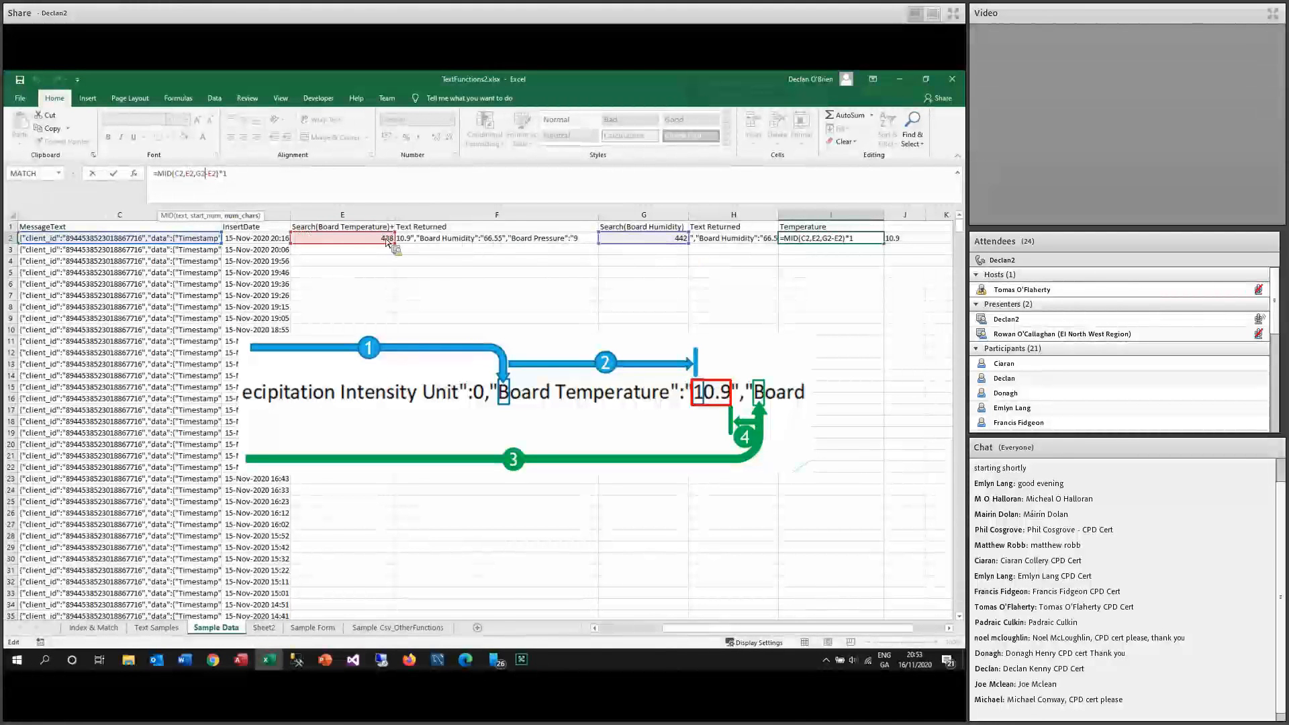
pyautogui.press('Return')
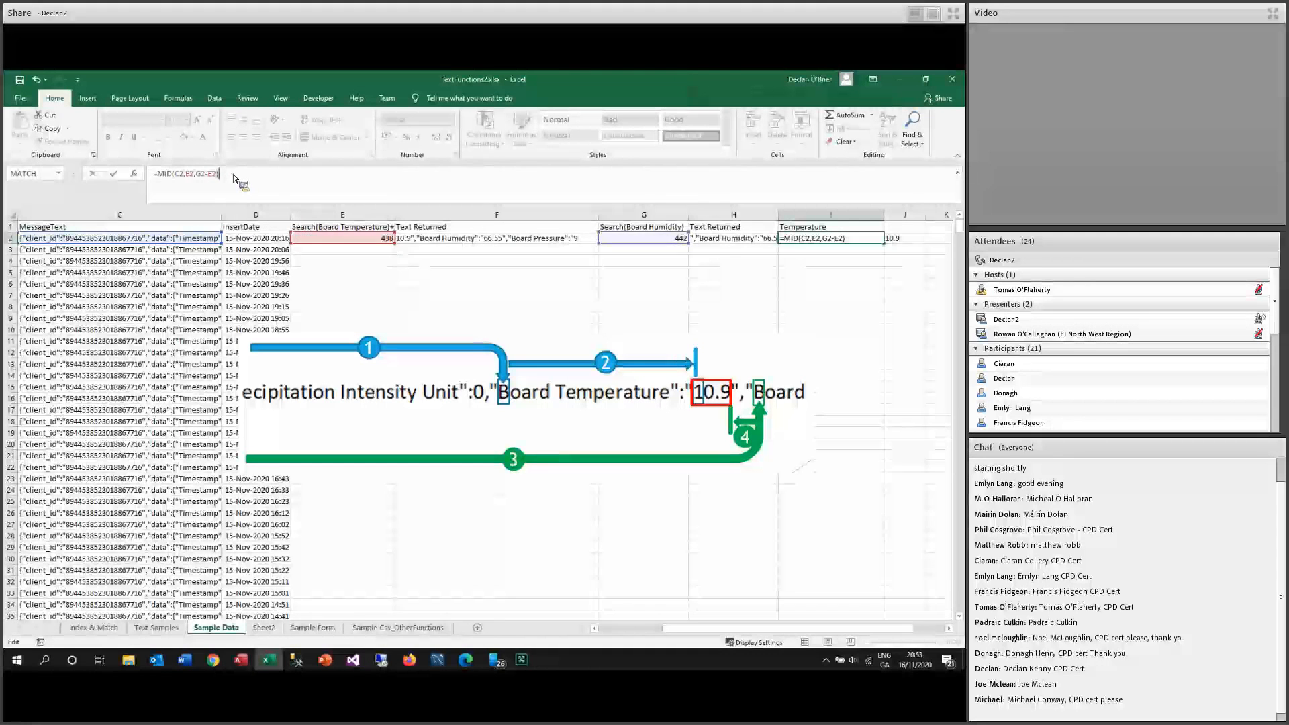
pyautogui.click(791, 241)
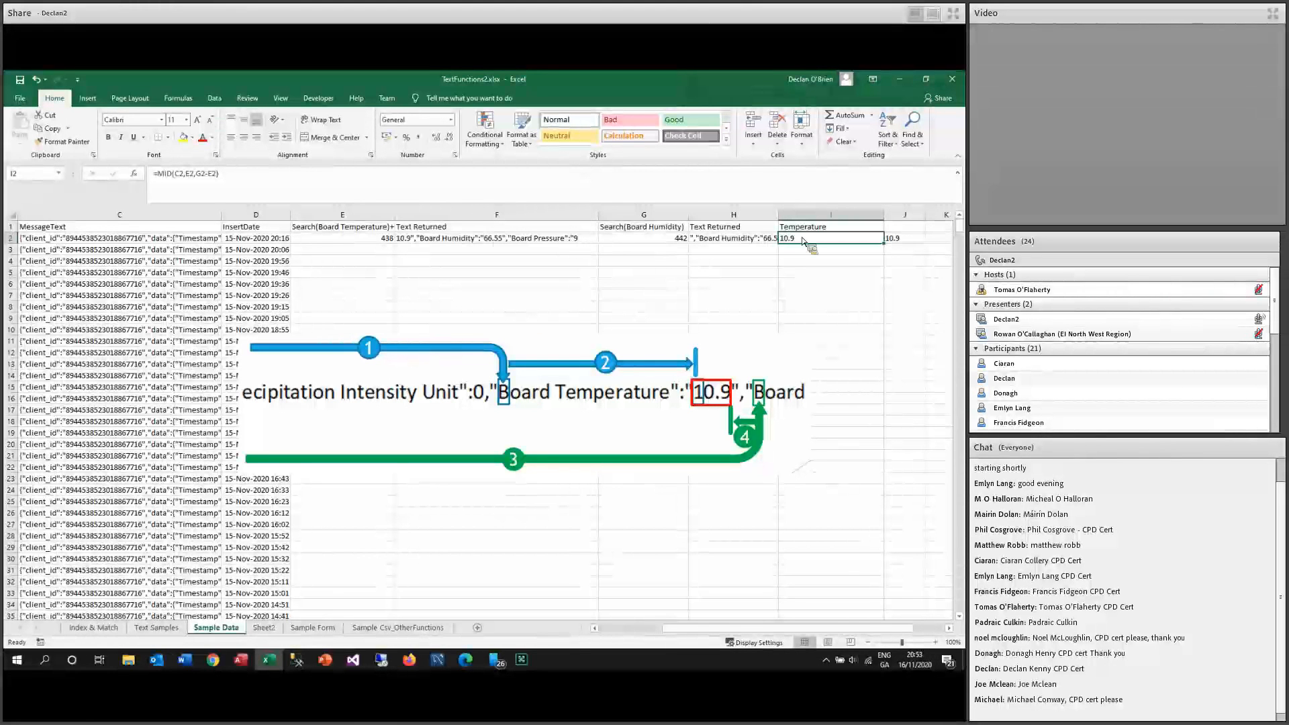
pyautogui.click(272, 188)
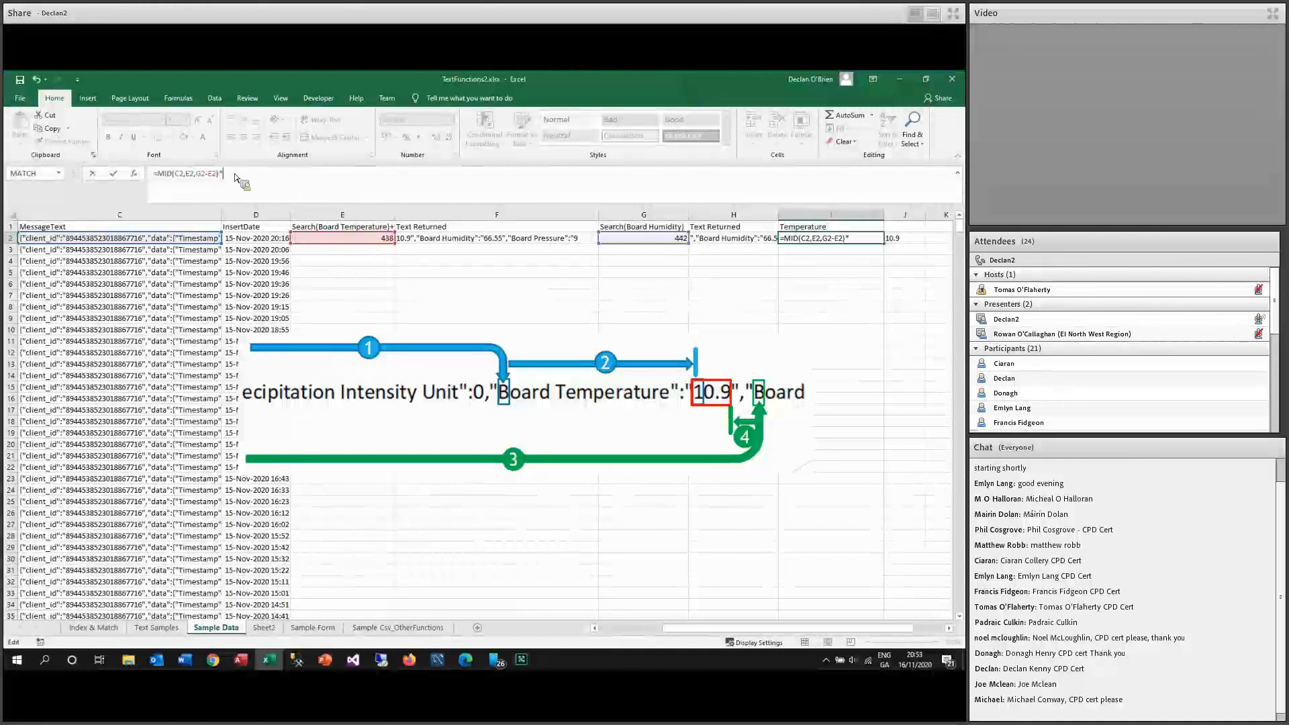
pyautogui.press('Return')
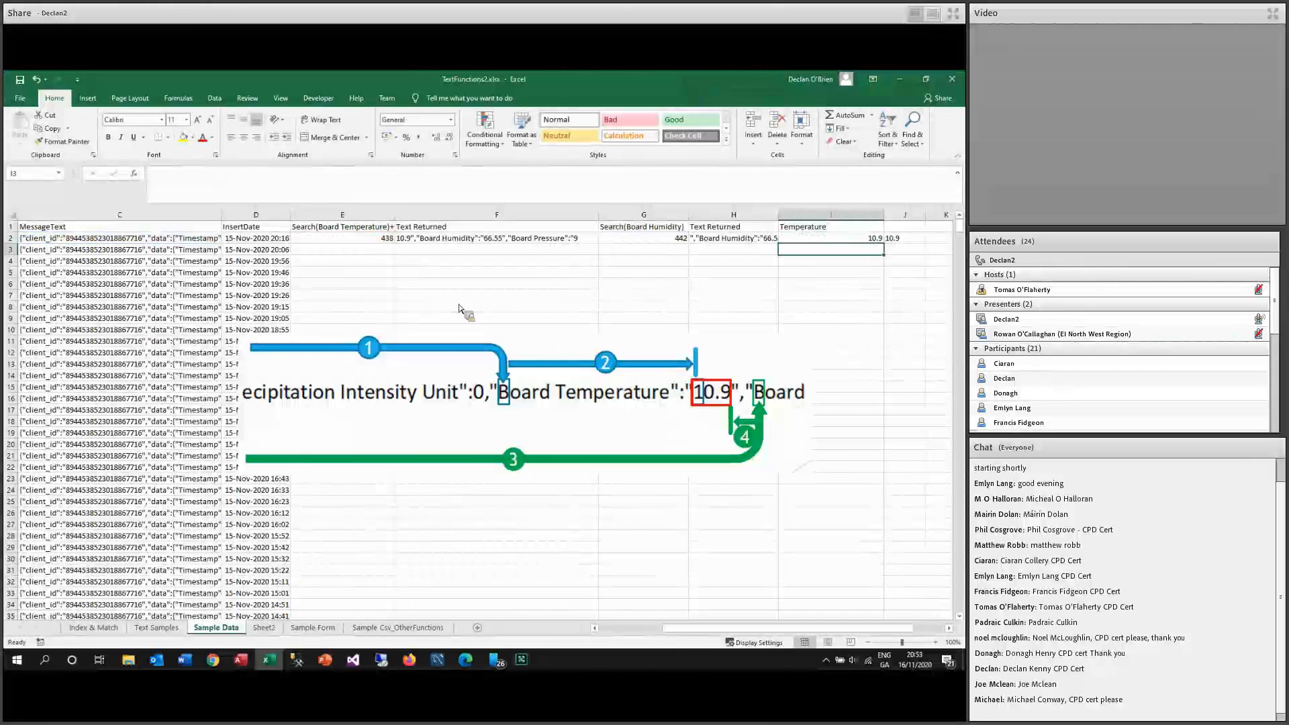
# Move the diagram to the sheet's right edge and copy the formulas in E2:I2.
pyautogui.click(298, 376)
pyautogui.moveTo(298, 377); pyautogui.dragTo(863, 358)
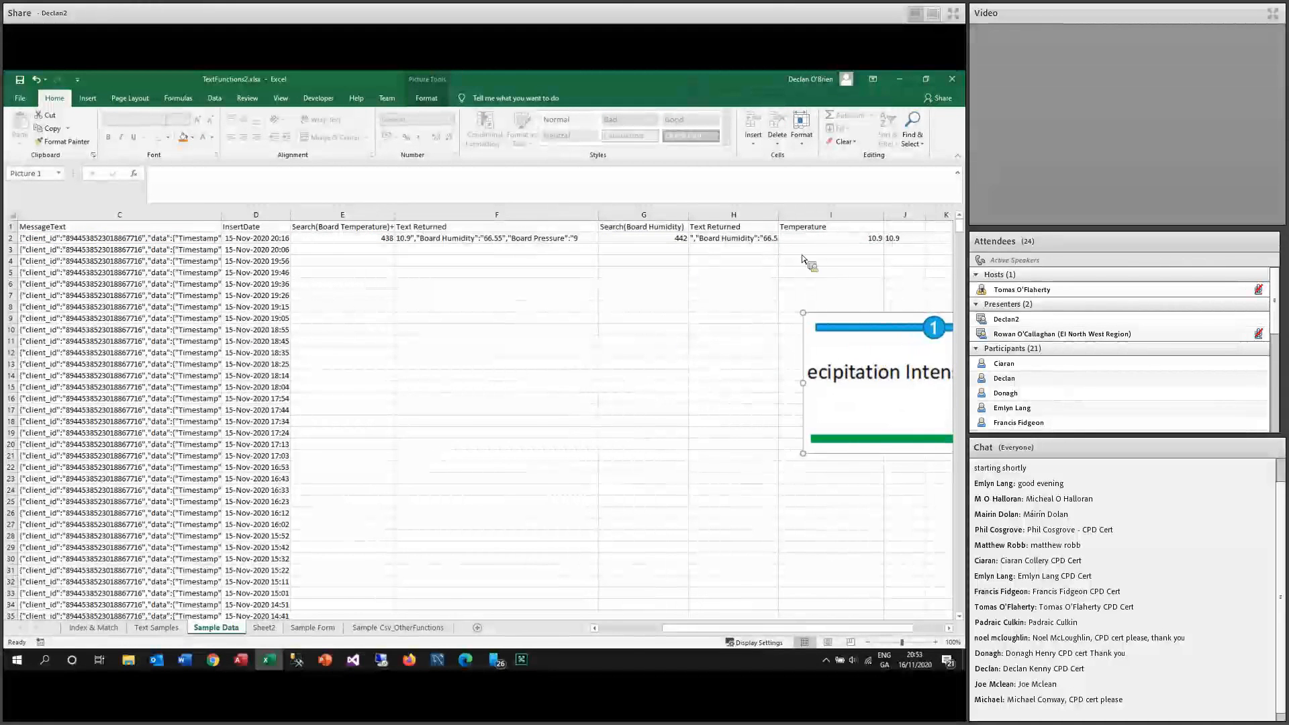
pyautogui.click(327, 242)
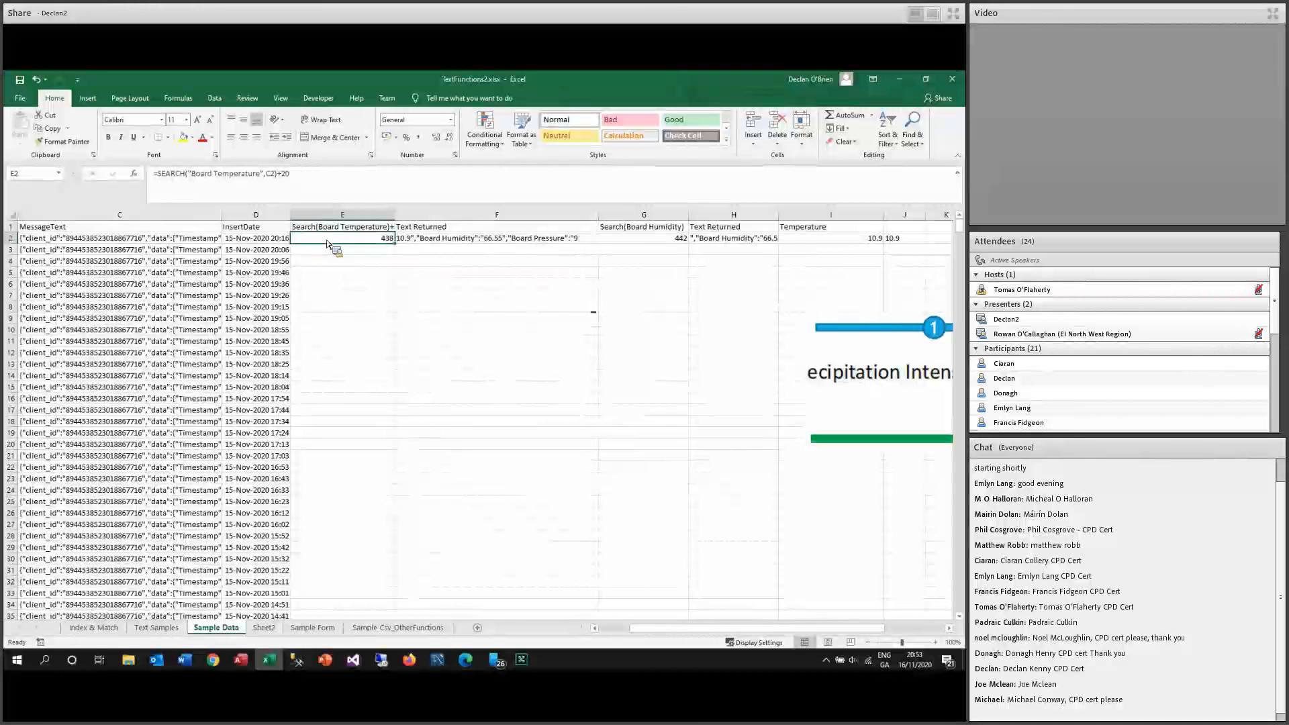
pyautogui.hotkey('shift', 'Right')
pyautogui.hotkey('shift', 'Right')
pyautogui.hotkey('shift', 'Right')
pyautogui.hotkey('shift', 'Right')
pyautogui.hotkey('ctrl', 'c')
# Go to the last data row and select E1001:I1001.
pyautogui.press('Left')
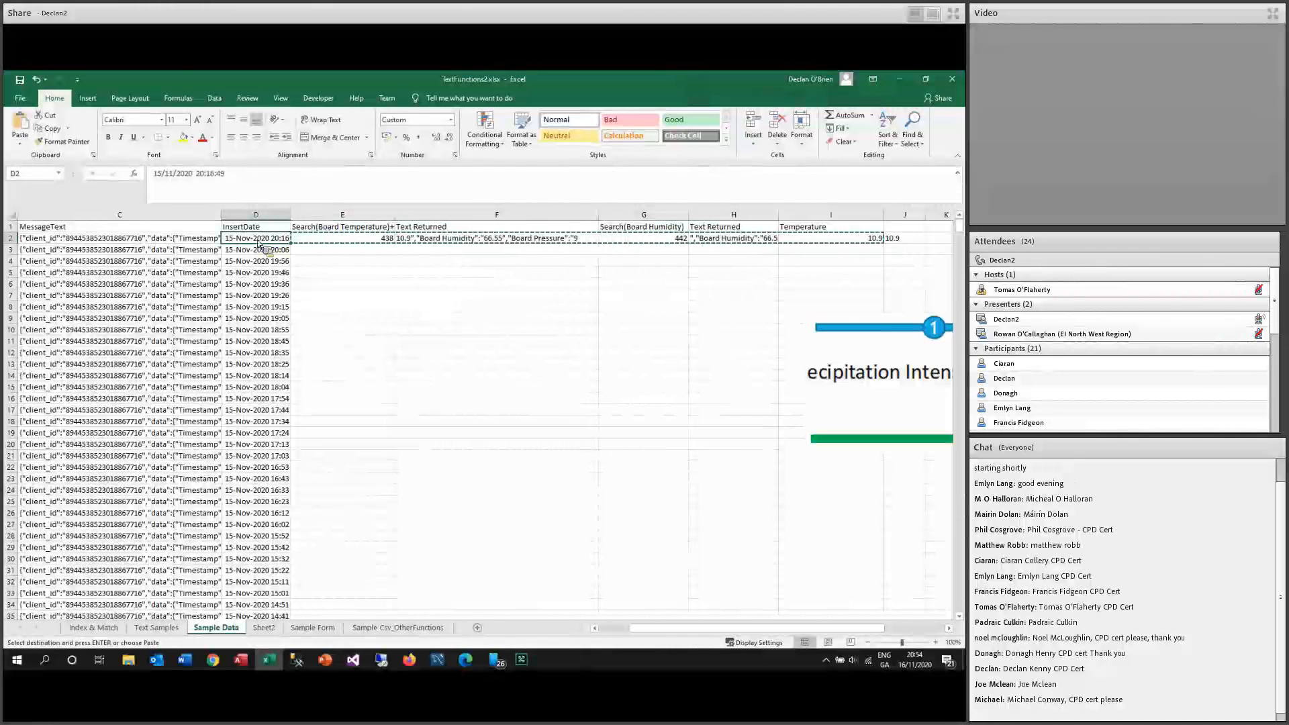
pyautogui.hotkey('ctrl', 'Down')
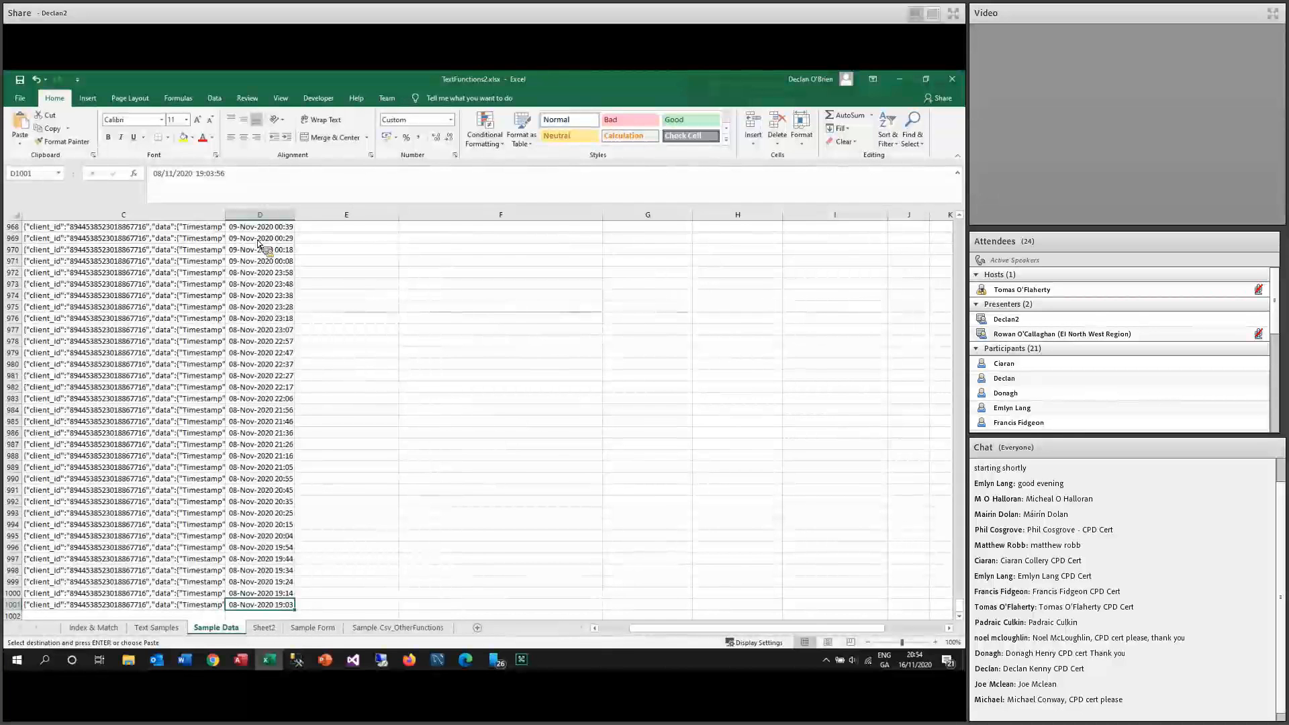
pyautogui.hotkey('ctrl', 'Up')
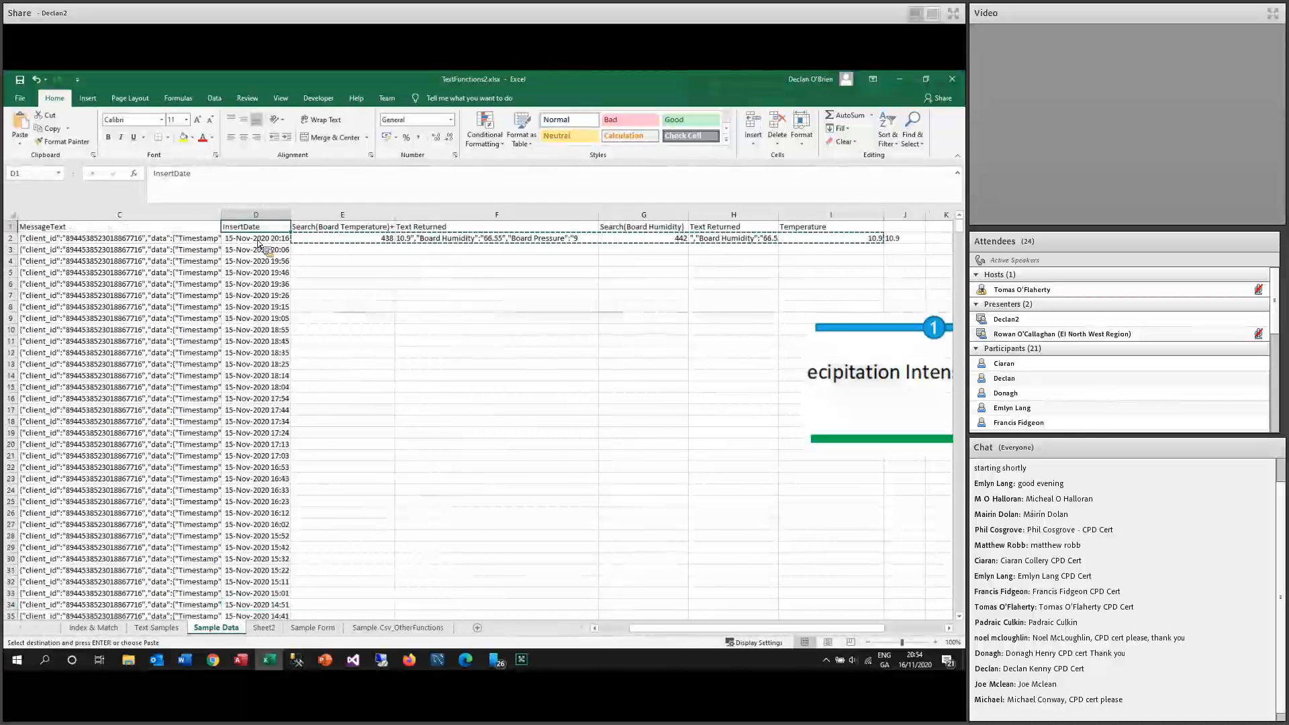
pyautogui.hotkey('ctrl', 'Down')
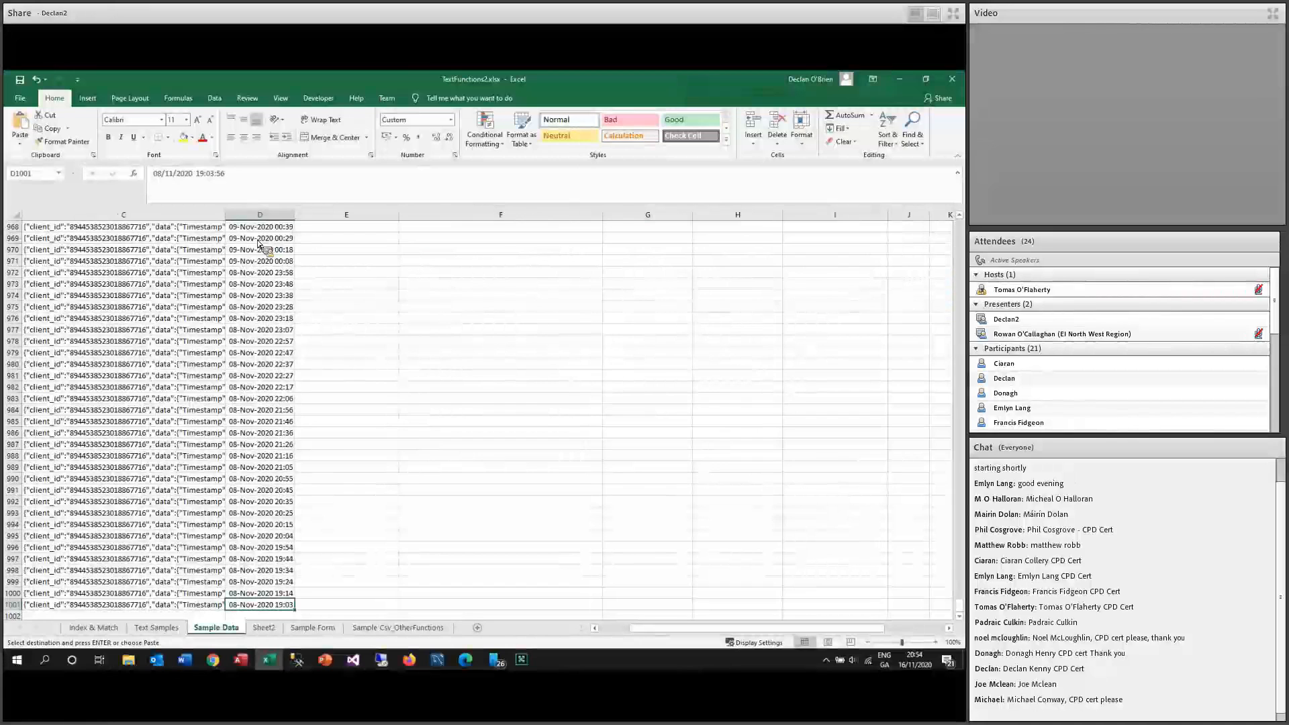
pyautogui.press('Right')
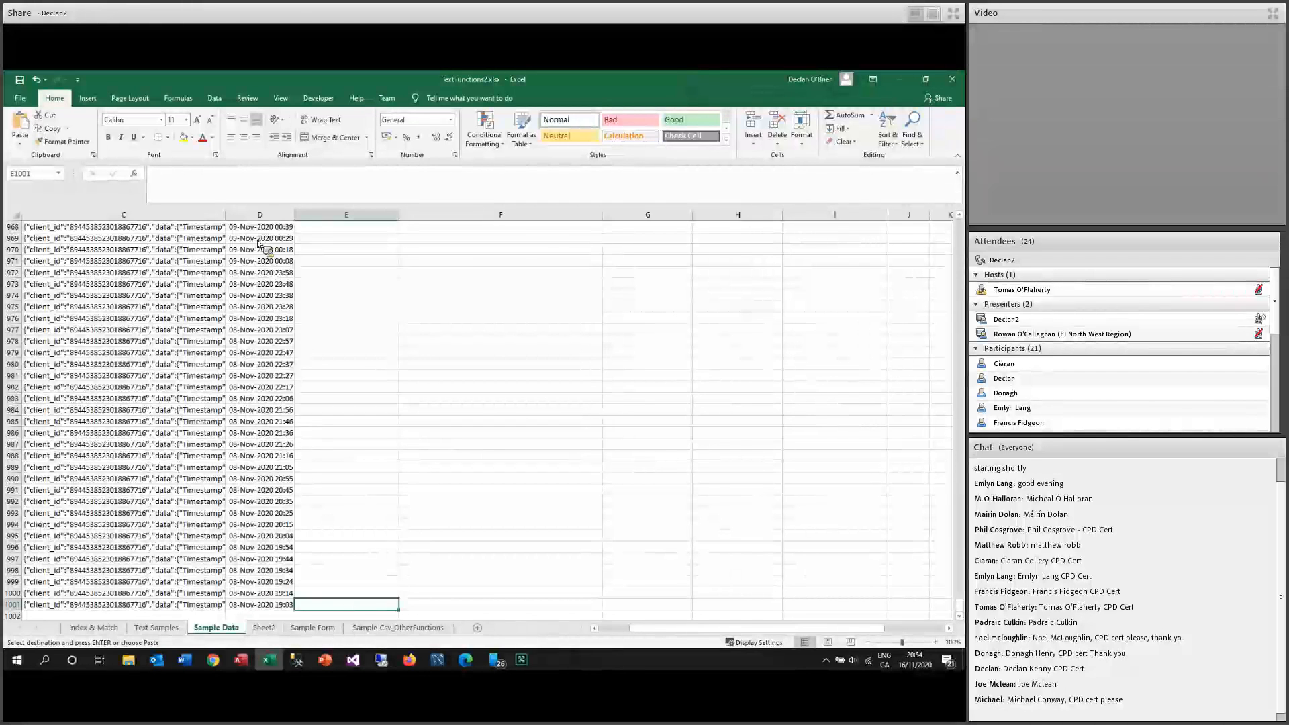
pyautogui.hotkey('shift', 'Right')
pyautogui.hotkey('shift', 'Right')
pyautogui.hotkey('shift', 'Right')
pyautogui.hotkey('shift', 'Right')
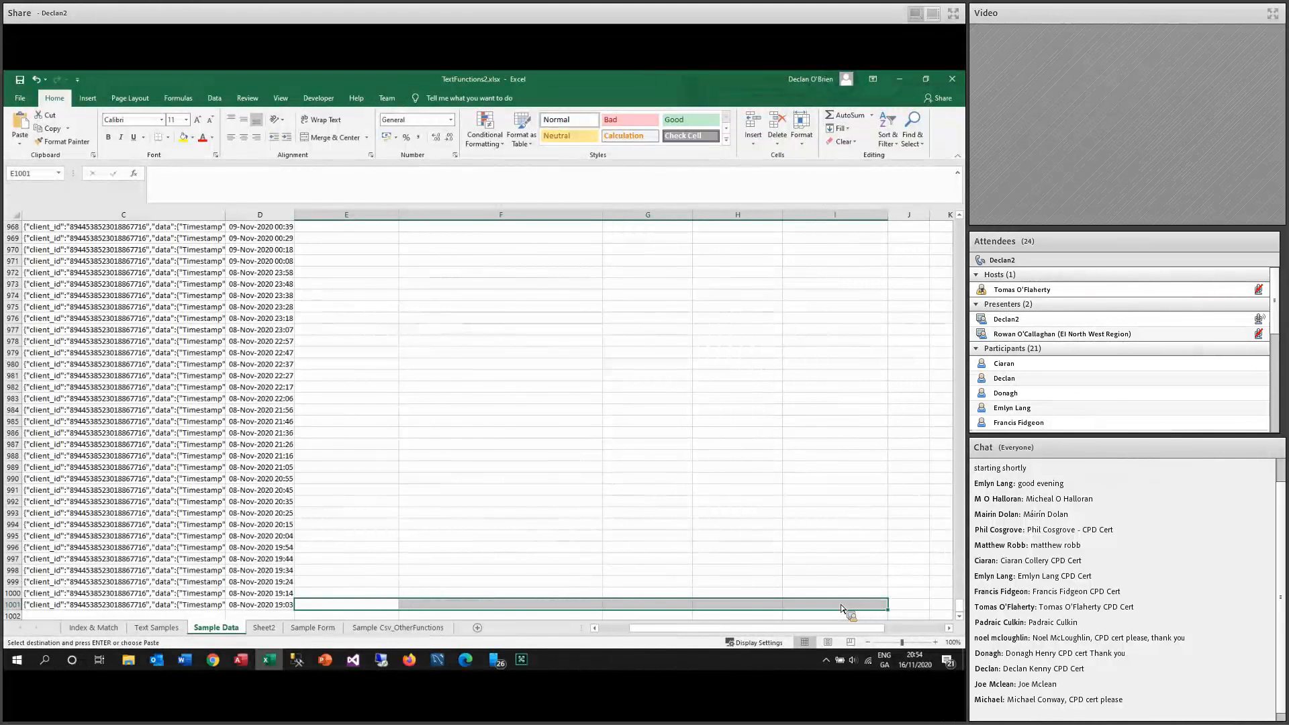
# Paste the copied formulas into E3:I1001, undoing an accidental move of the picture.
pyautogui.hotkey('ctrl', 'shift', 'Up')
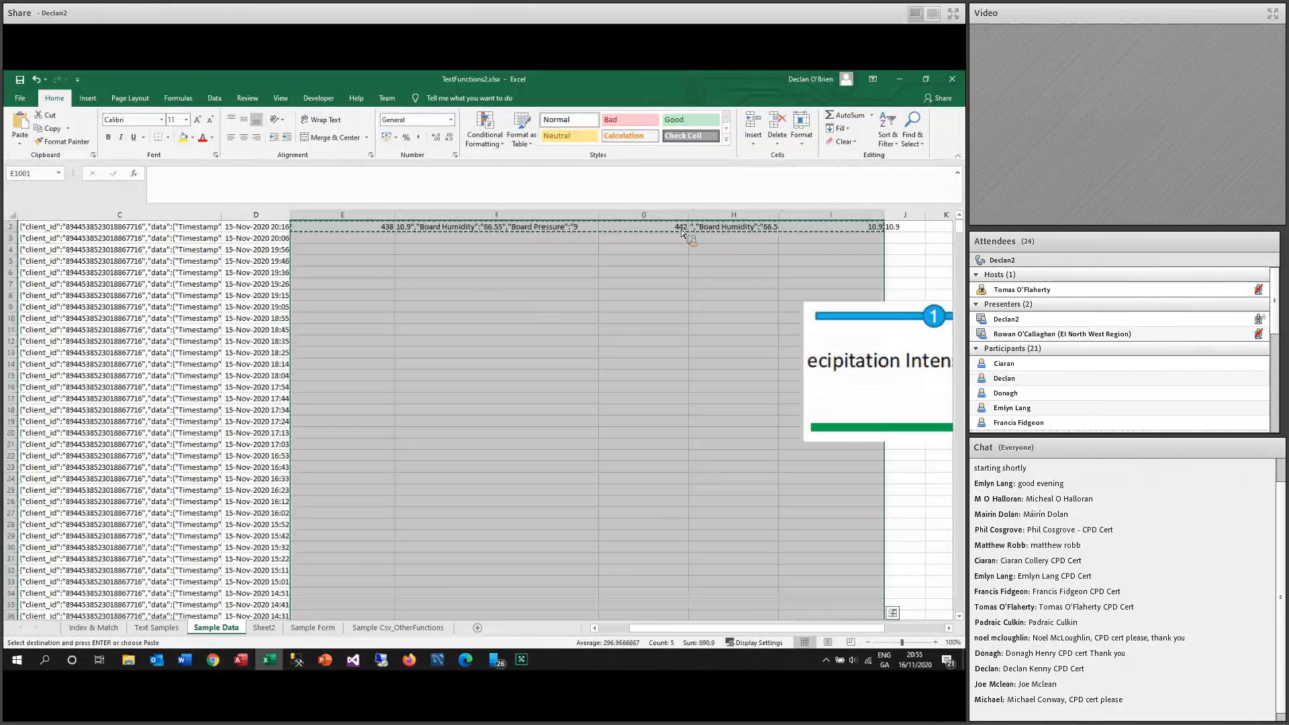
pyautogui.hotkey('shift', 'Down')
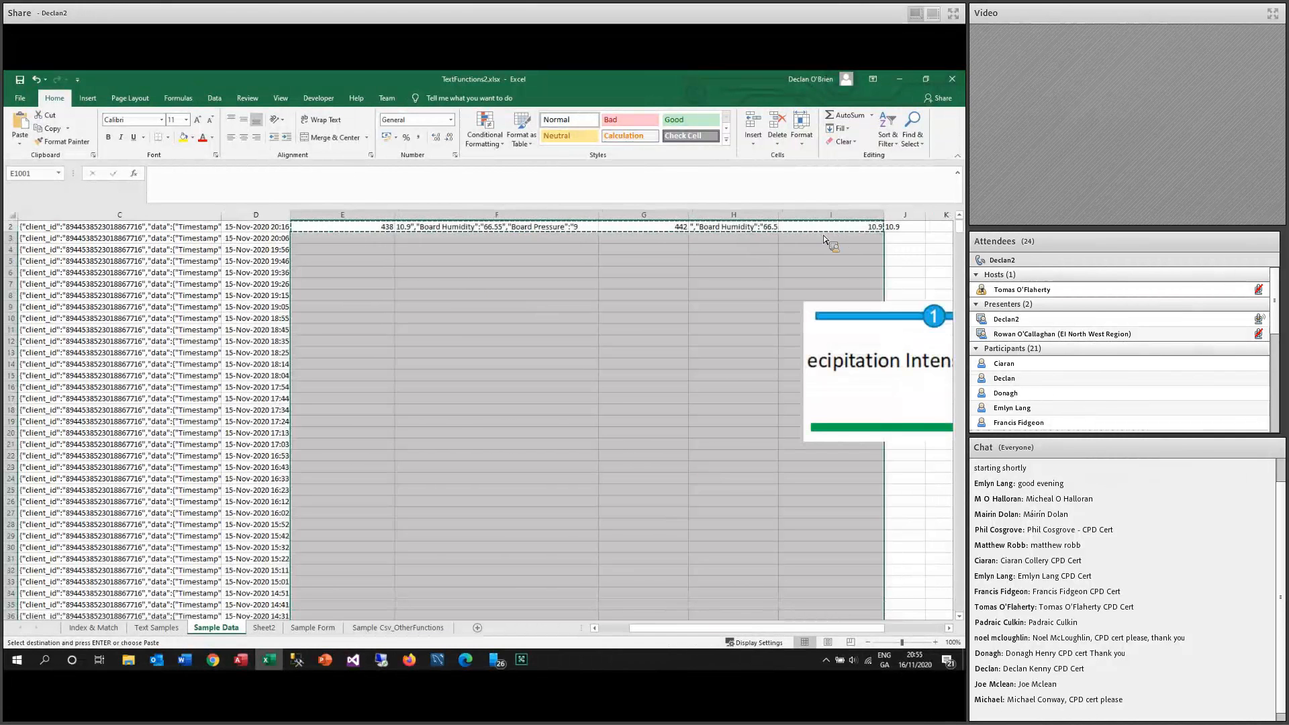
pyautogui.rightClick(456, 266)
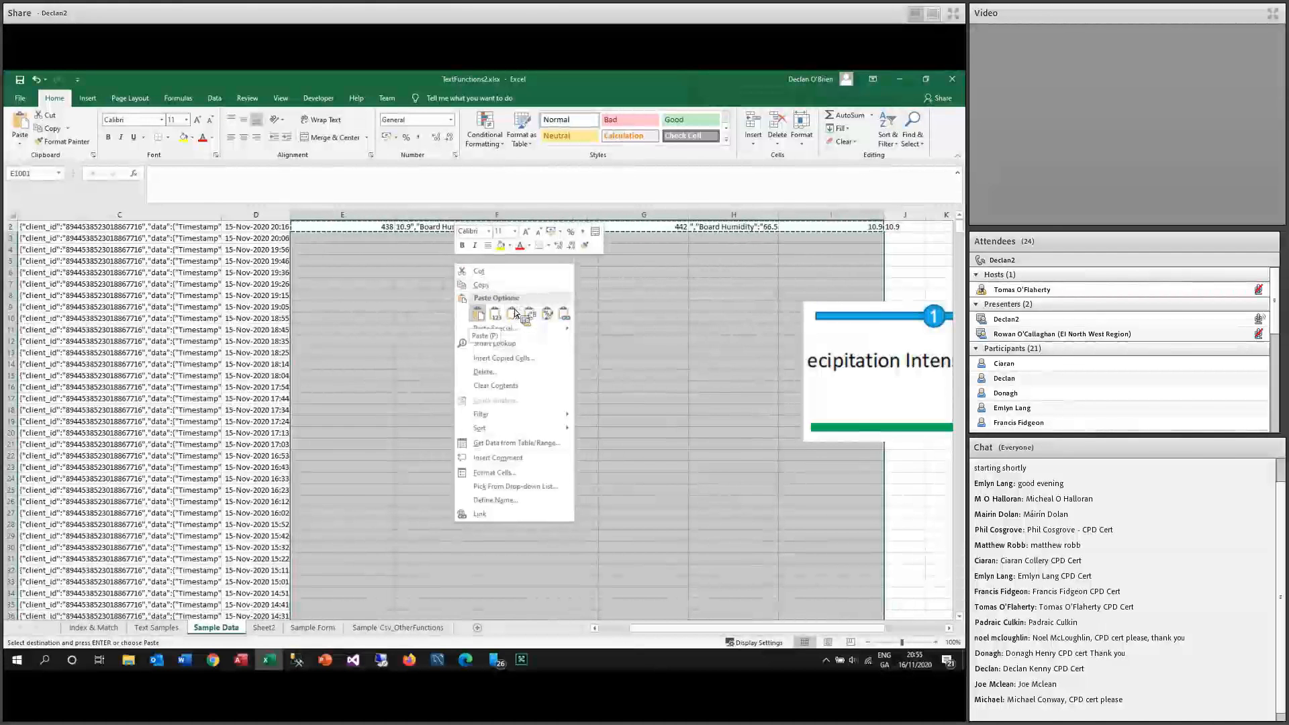
pyautogui.click(478, 314)
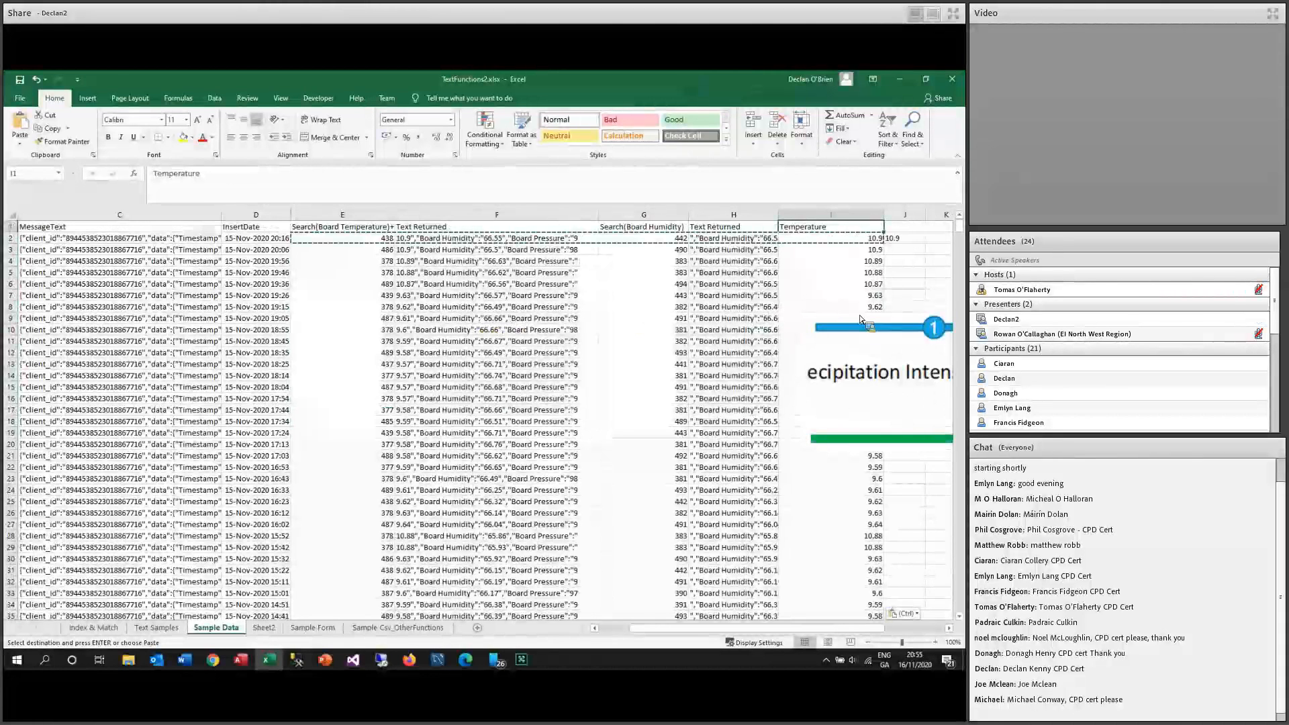
pyautogui.moveTo(860, 320); pyautogui.dragTo(954, 319)
pyautogui.hscroll(2, 860, 320)
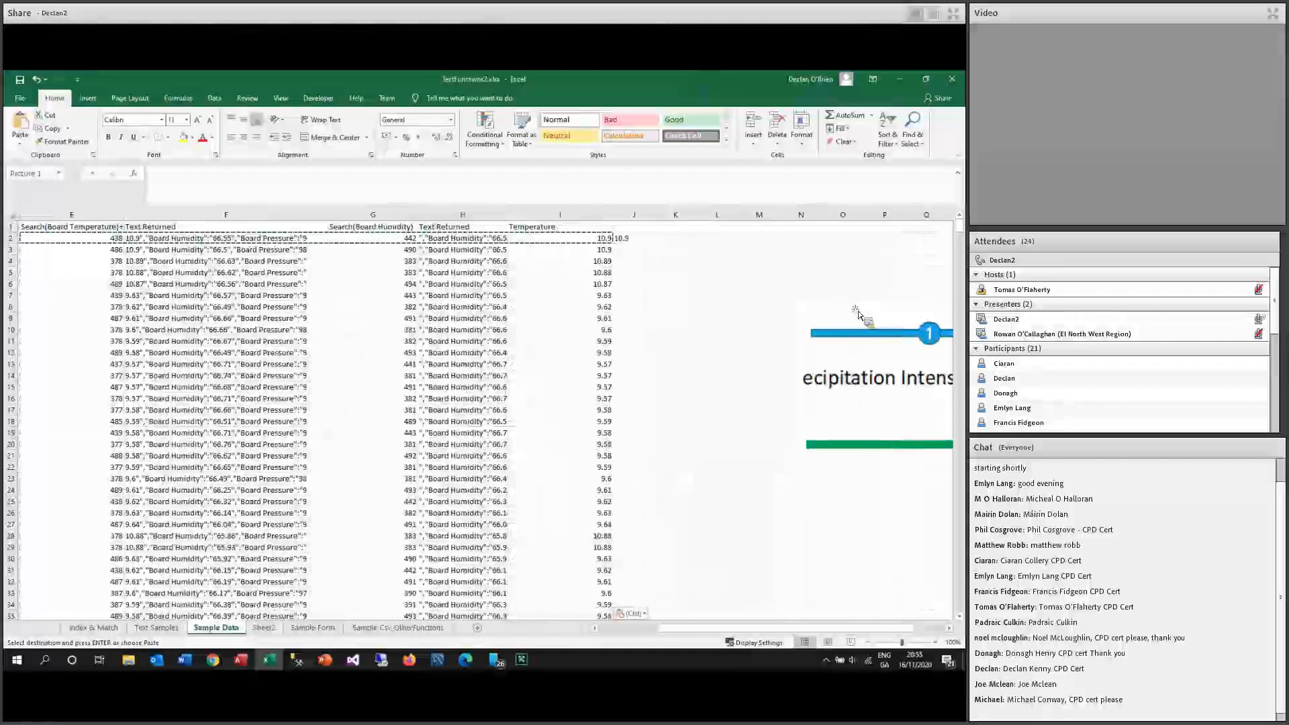
pyautogui.hotkey('ctrl', 'z')
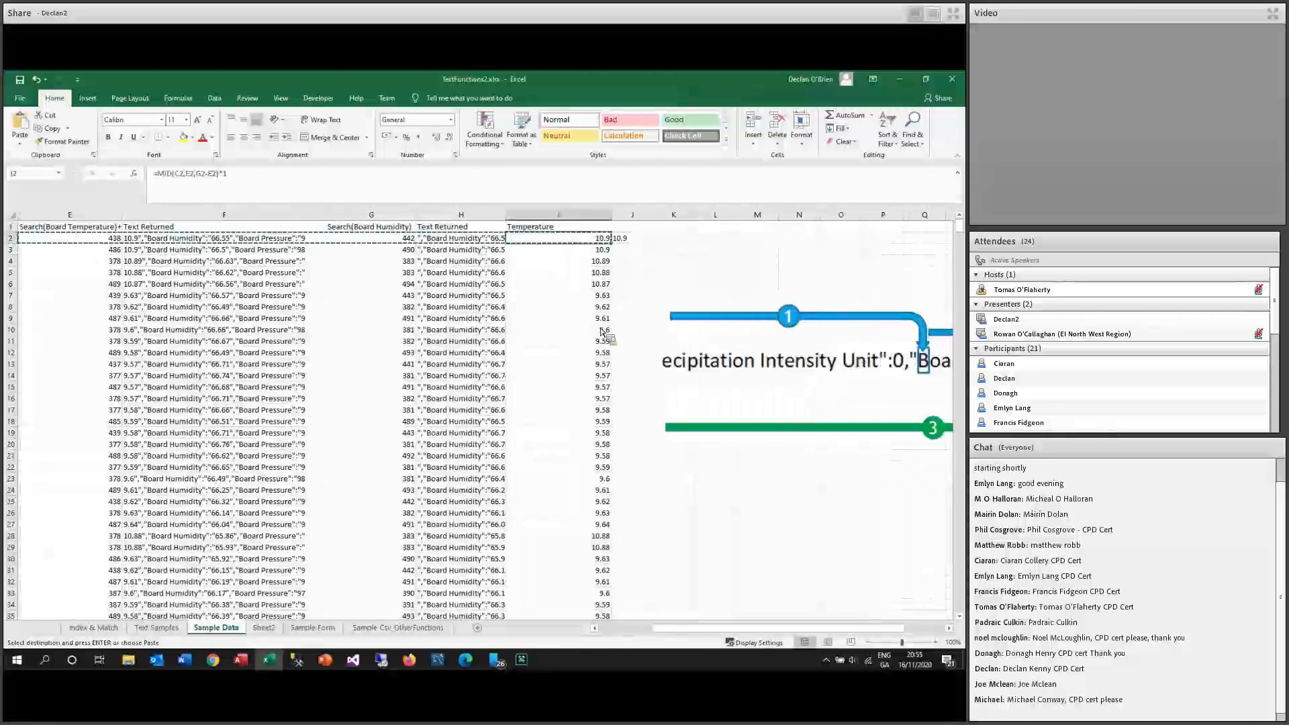
pyautogui.scroll(-1, 574, 446)
pyautogui.scroll(1, 577, 457)
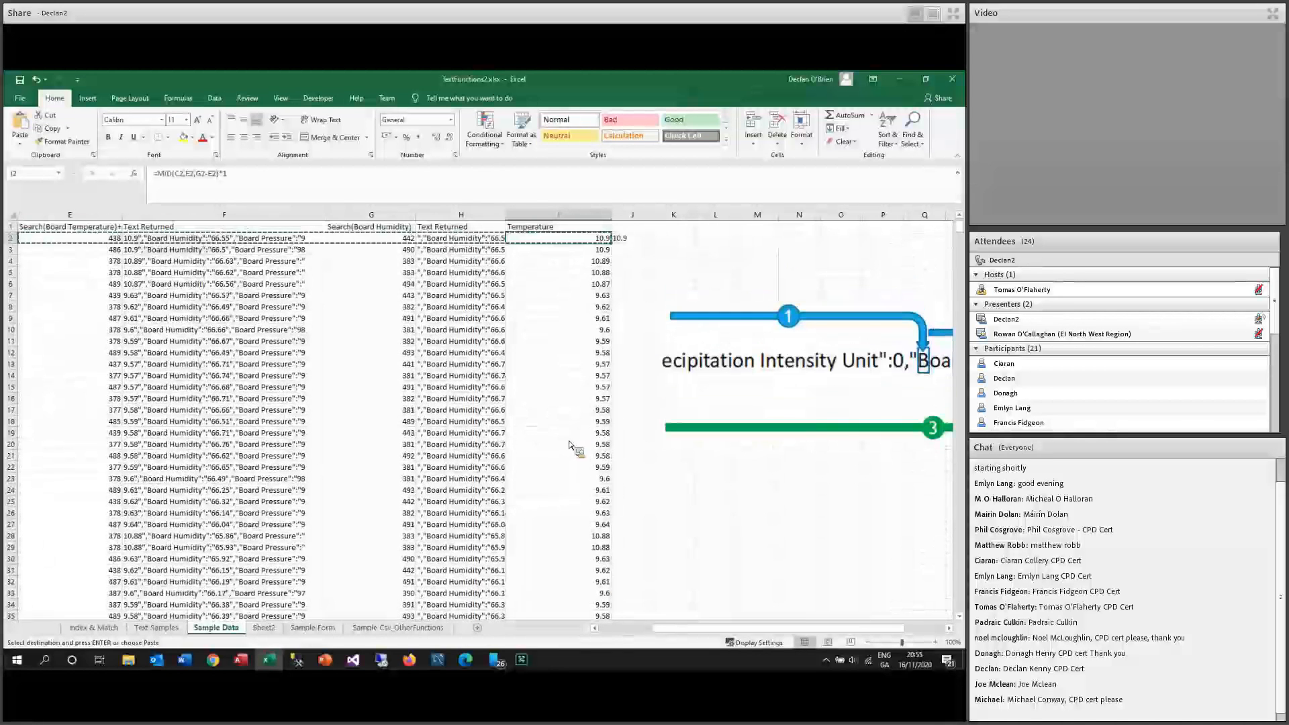
# Verify the pasted Temperature, Text Returned and message cells in rows 23 and 28.
pyautogui.click(589, 478)
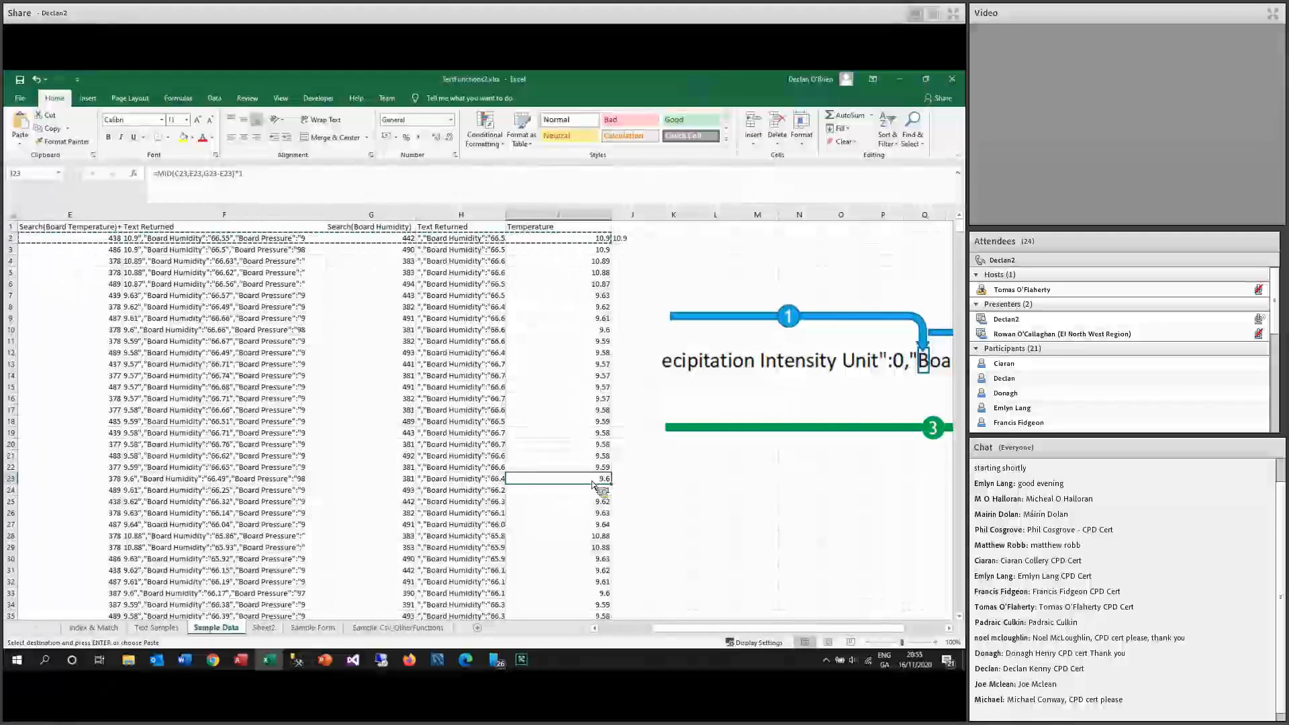
pyautogui.press('Left')
pyautogui.press('Left')
pyautogui.press('Left')
pyautogui.press('Left')
pyautogui.press('Left')
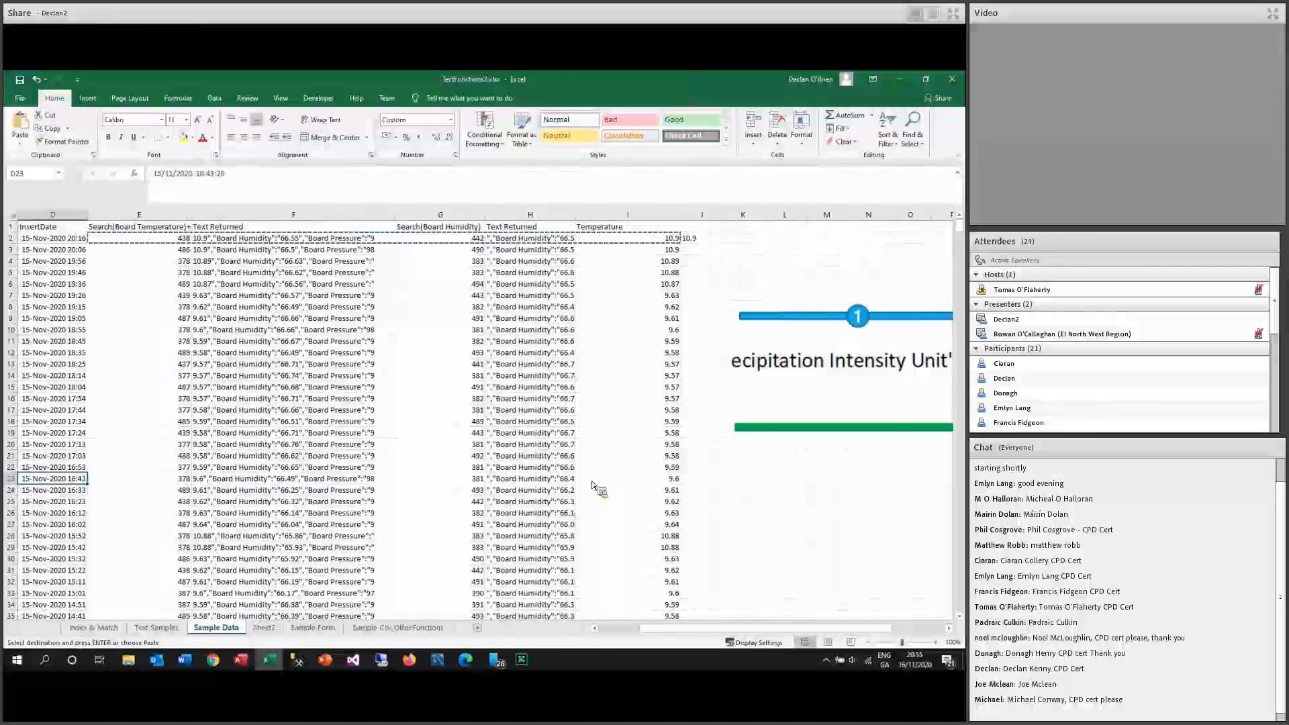
pyautogui.press('Left')
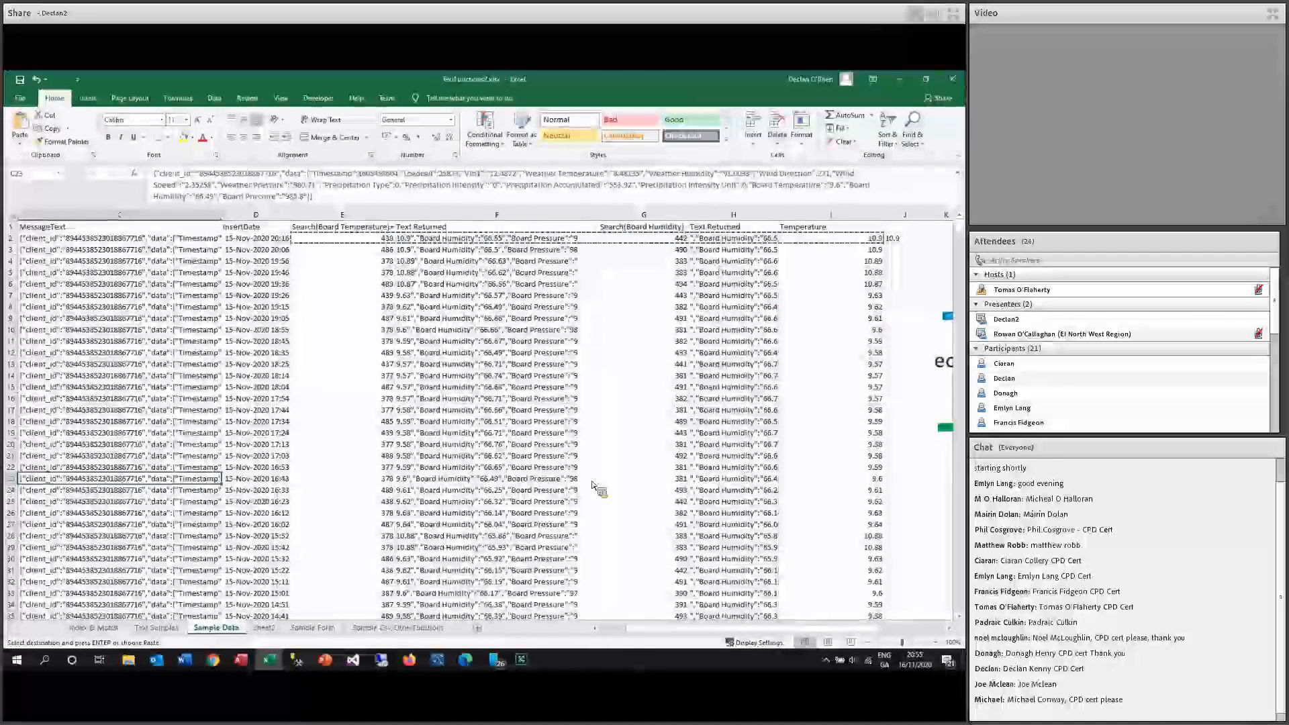
pyautogui.press('Right')
pyautogui.press('Right')
pyautogui.press('Right')
pyautogui.press('Right')
pyautogui.press('Right')
pyautogui.press('Right')
pyautogui.press('Down')
pyautogui.press('Down')
pyautogui.press('Down')
pyautogui.press('Down')
pyautogui.press('Down')
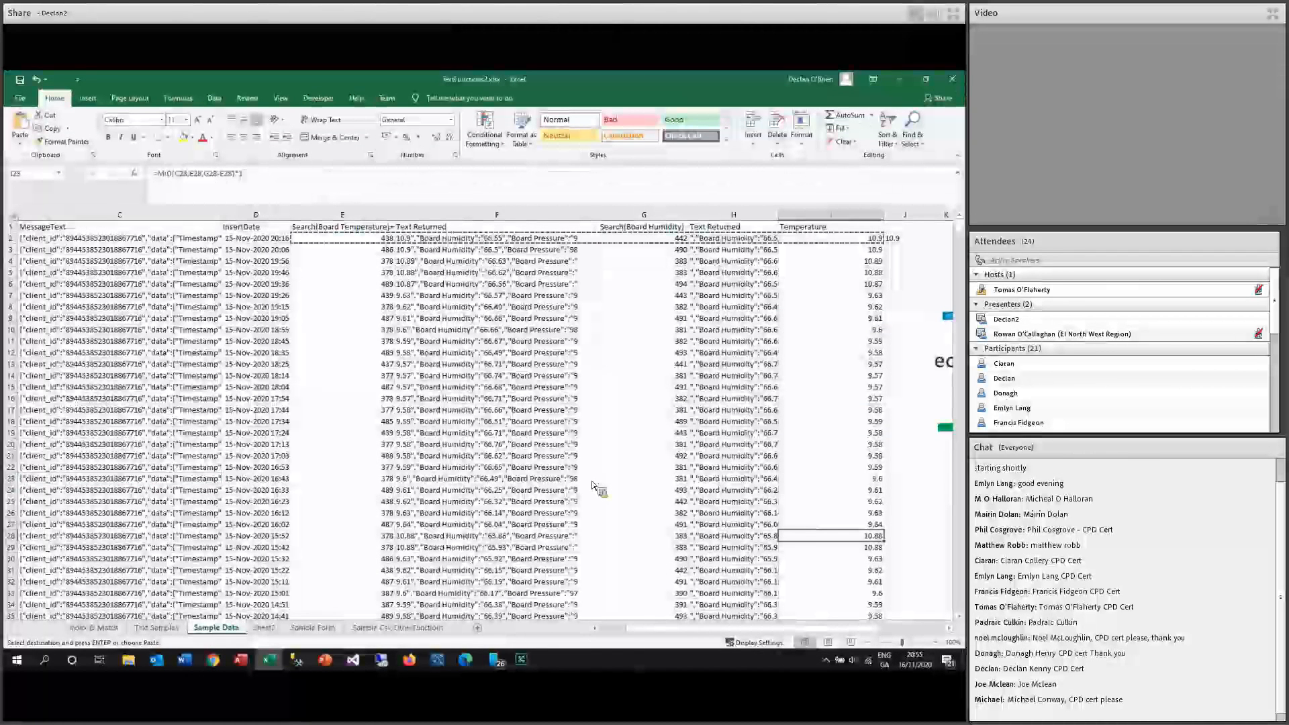
pyautogui.press('Left')
pyautogui.press('Left')
pyautogui.press('Left')
pyautogui.press('Left')
pyautogui.press('Left')
pyautogui.press('Left')
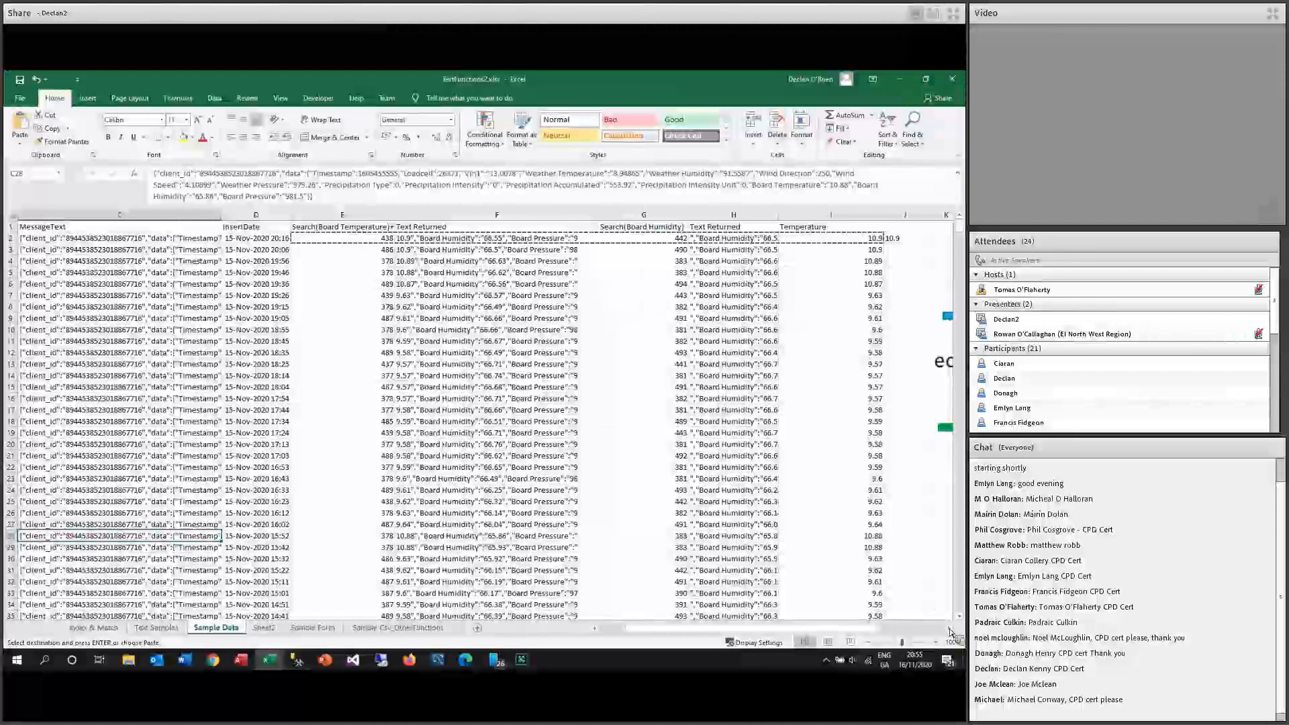
pyautogui.click(950, 628)
pyautogui.click(662, 478)
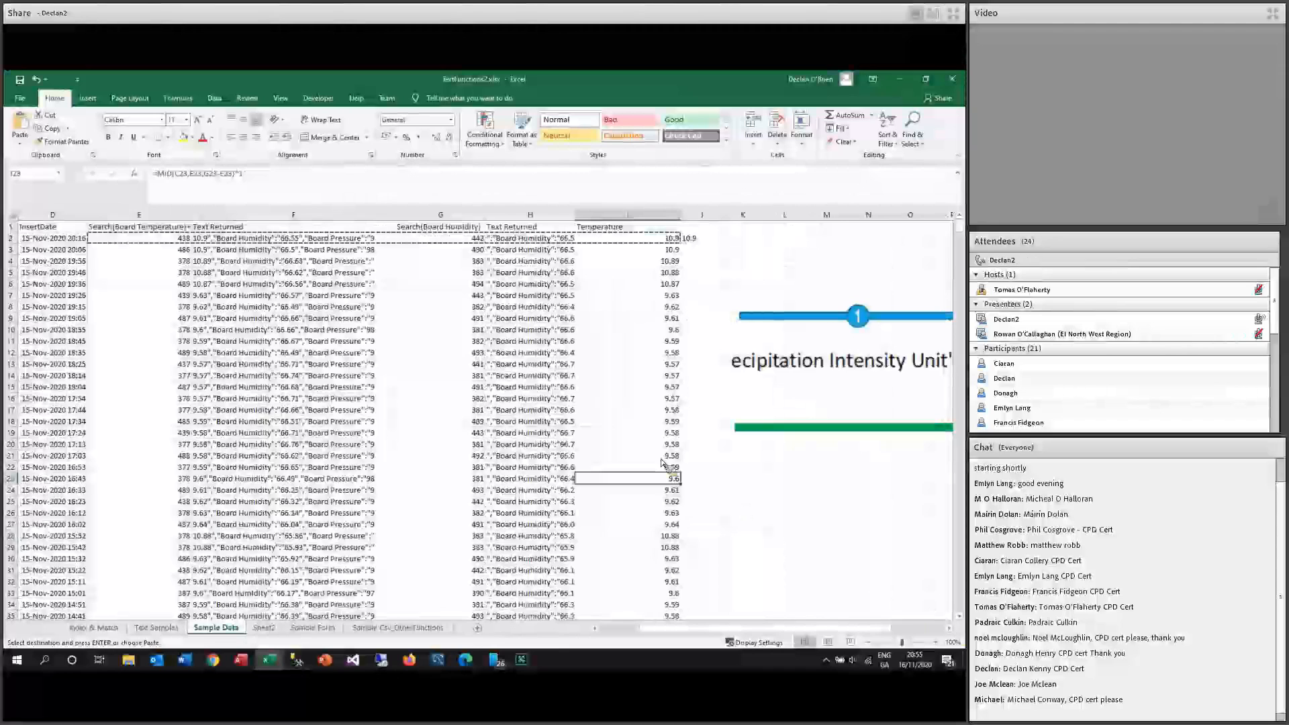
pyautogui.hotkey('ctrl', 'Down')
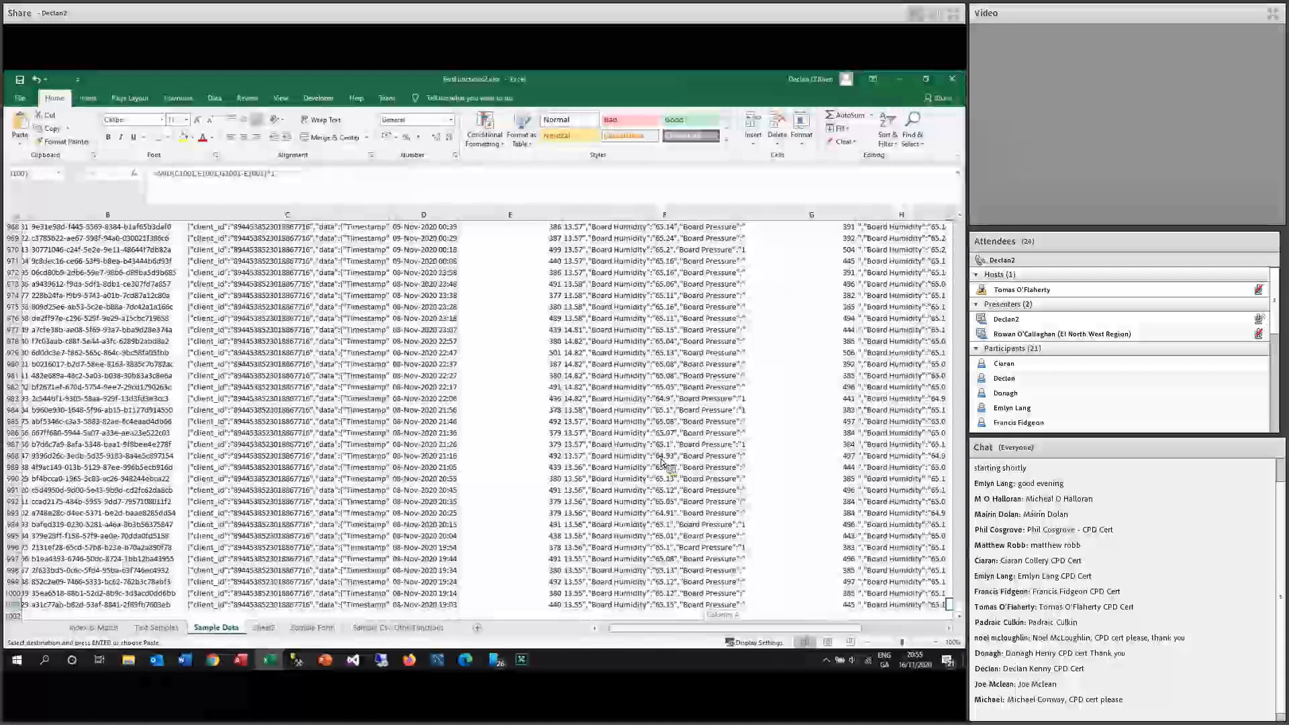
pyautogui.hscroll(1, 701, 635)
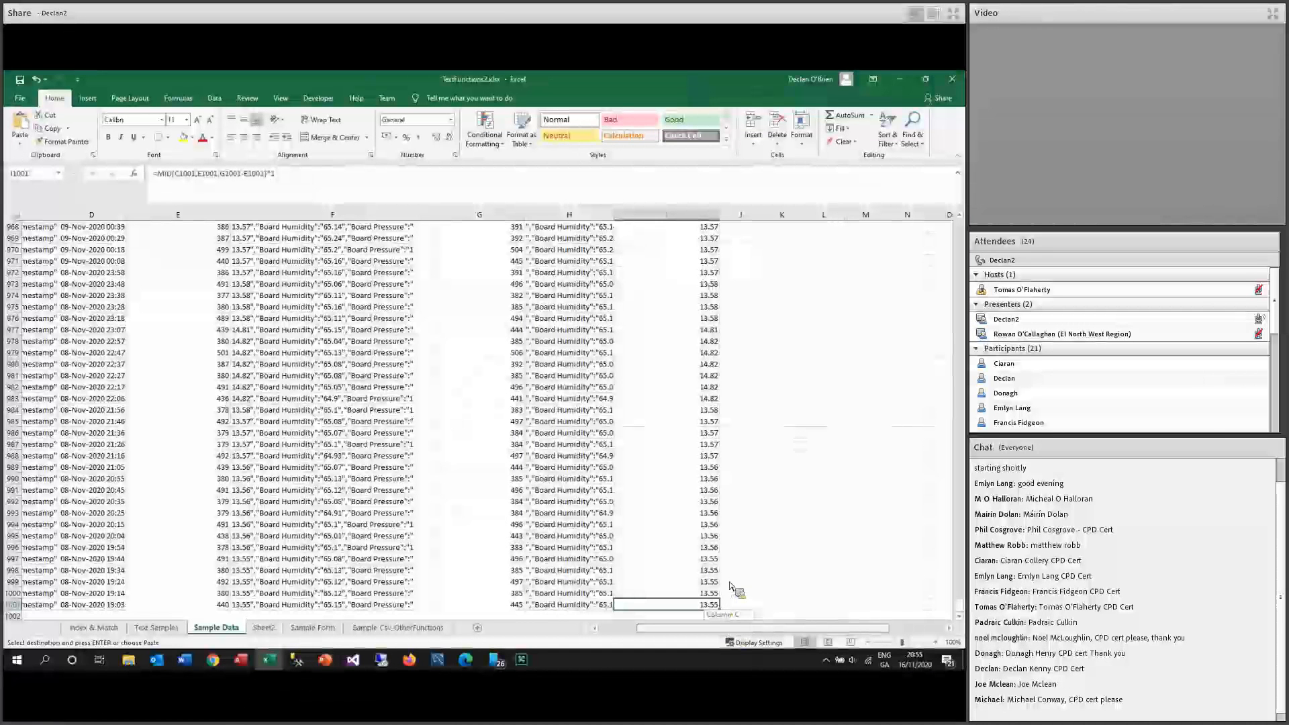
pyautogui.hotkey('ctrl', 'Left')
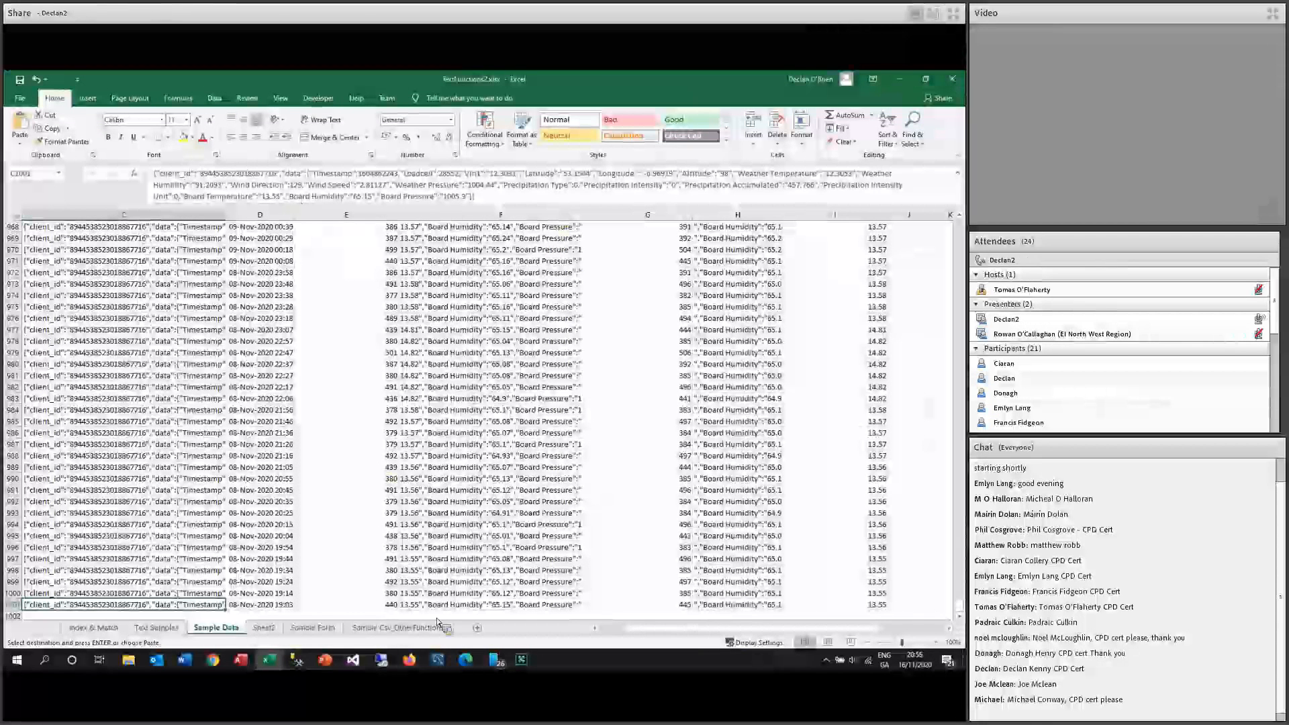
pyautogui.hscroll(5, 437, 621)
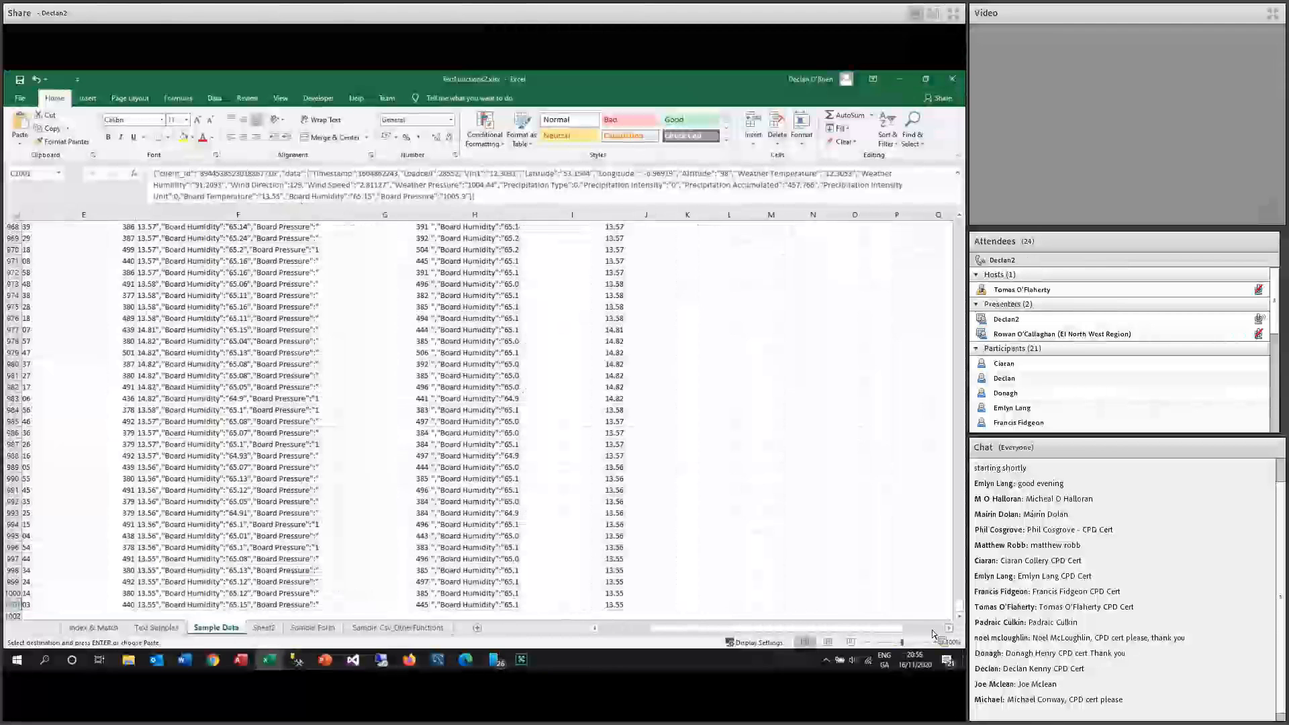
pyautogui.moveTo(959, 605); pyautogui.dragTo(959, 227)
pyautogui.click(737, 300)
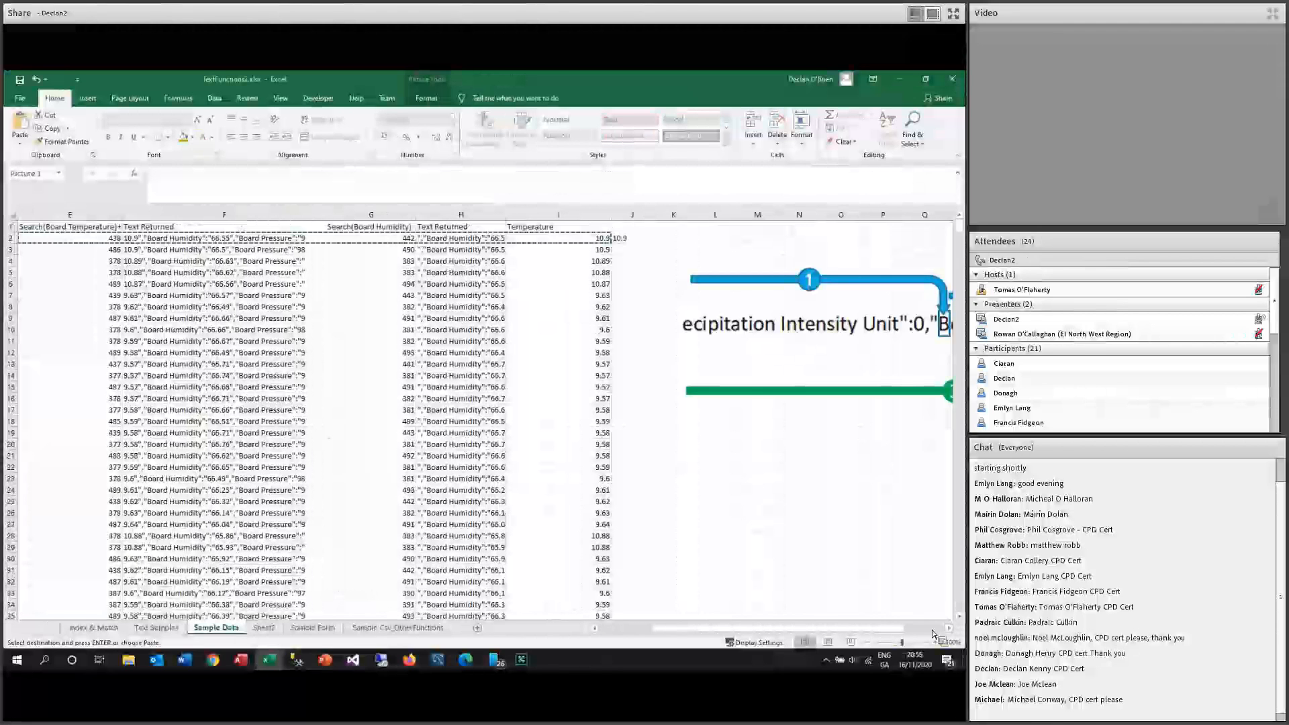
pyautogui.moveTo(737, 299); pyautogui.dragTo(747, 297)
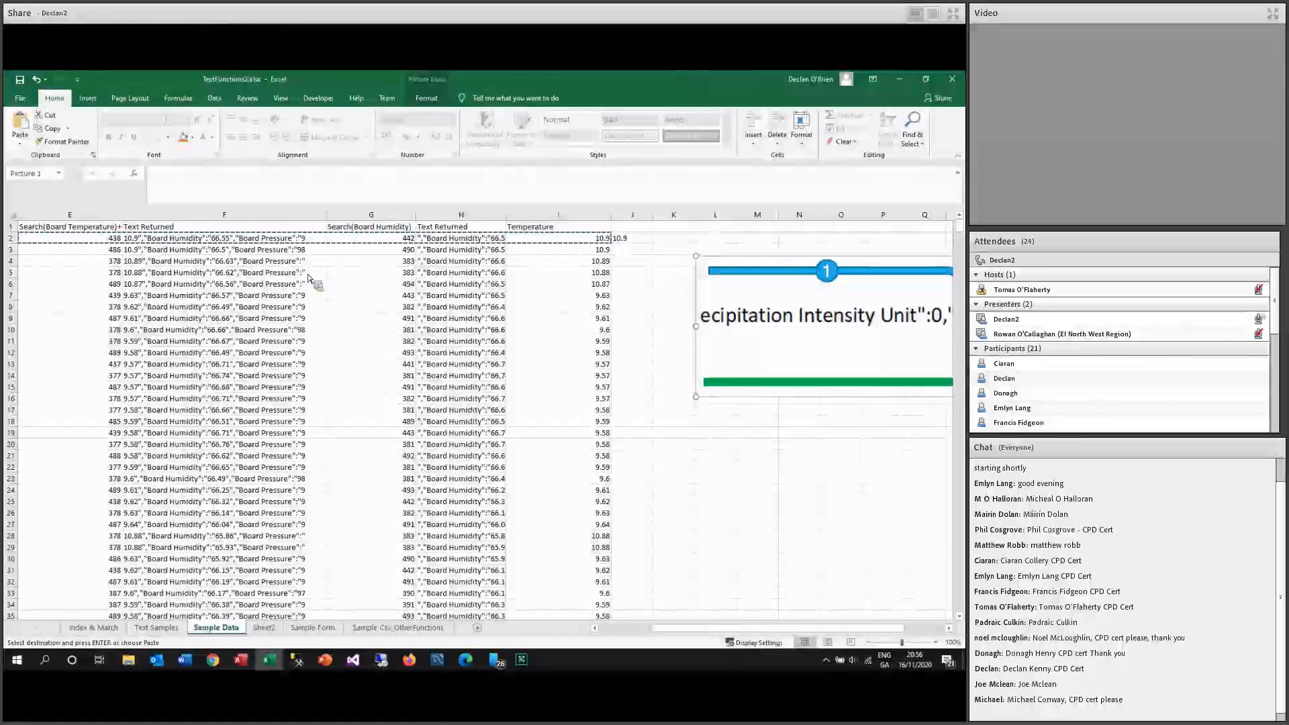
# Review J2's nested MID formula, add the closing bracket and commit it to return 10.9.
pyautogui.click(344, 254)
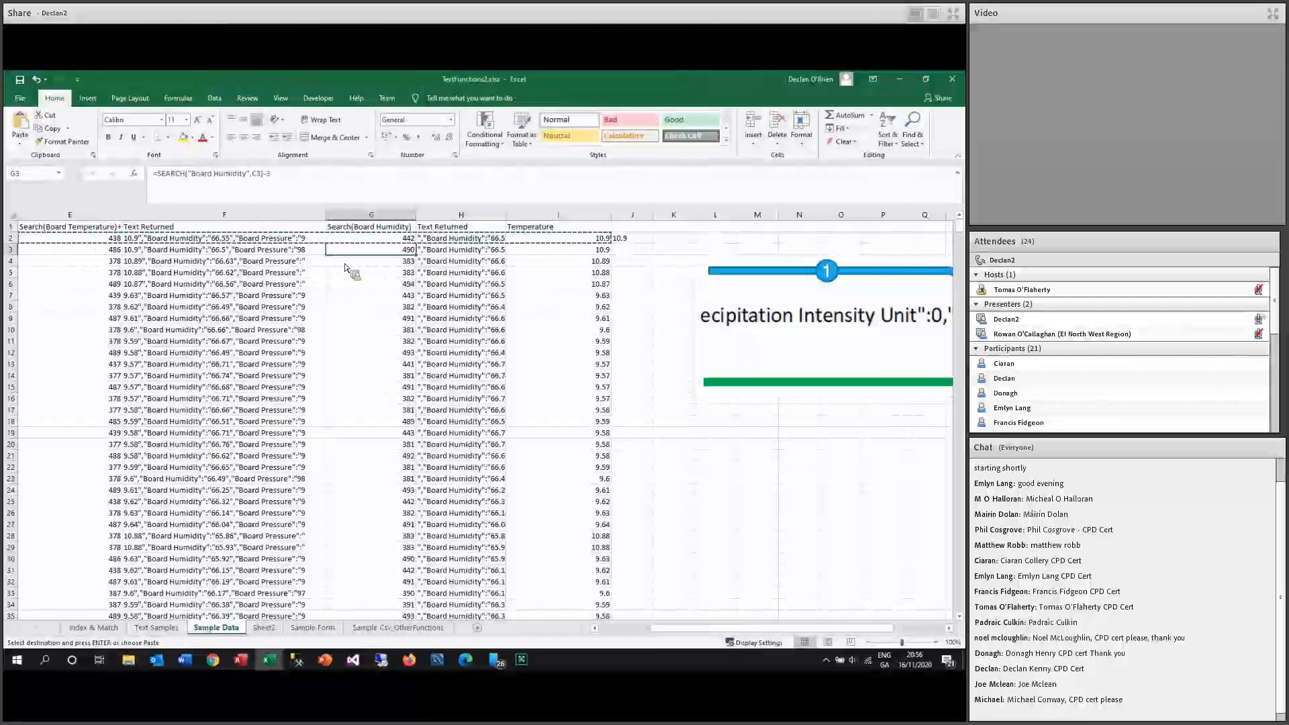
pyautogui.click(631, 241)
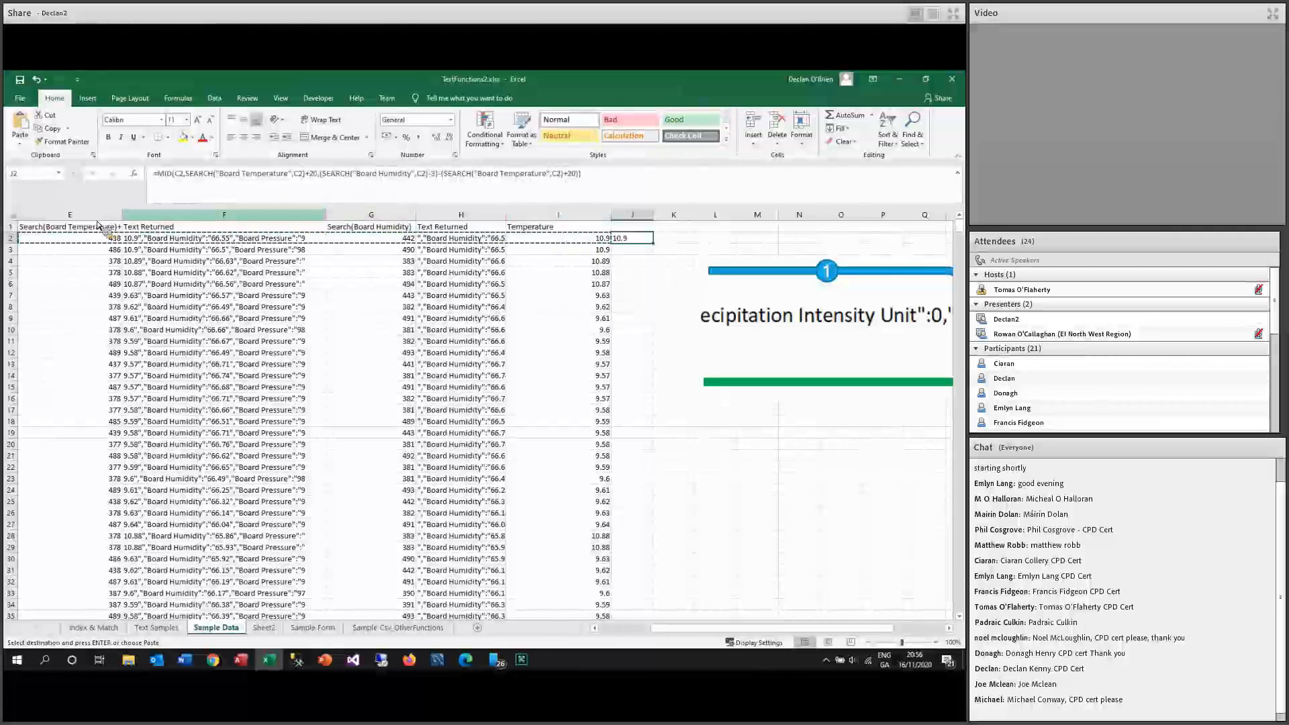
pyautogui.press('F2')
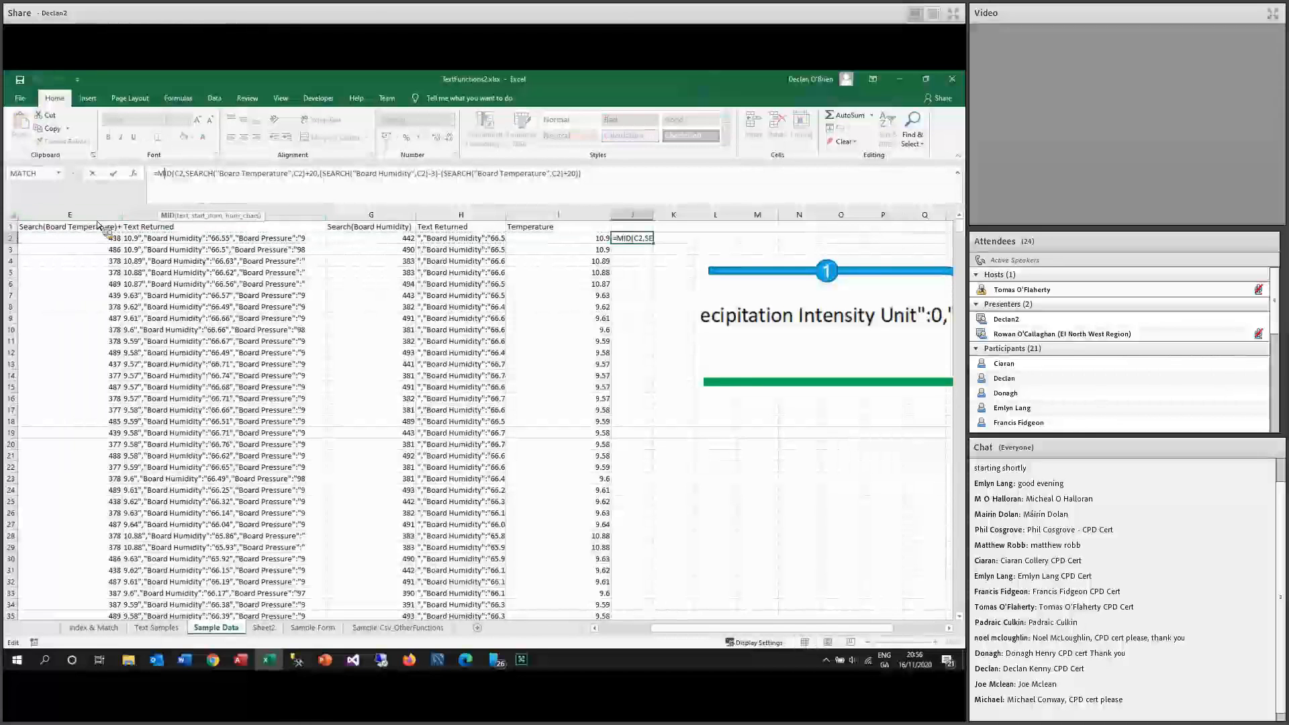
pyautogui.click(180, 174)
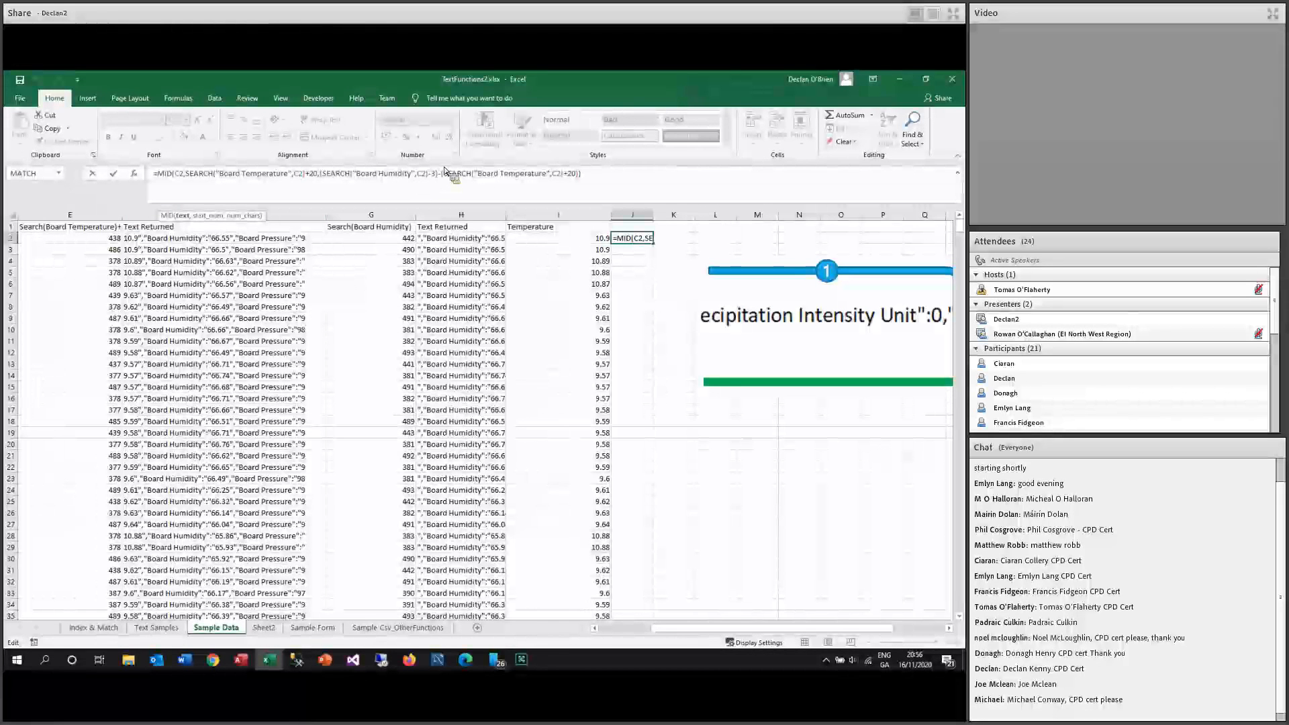
pyautogui.click(333, 178)
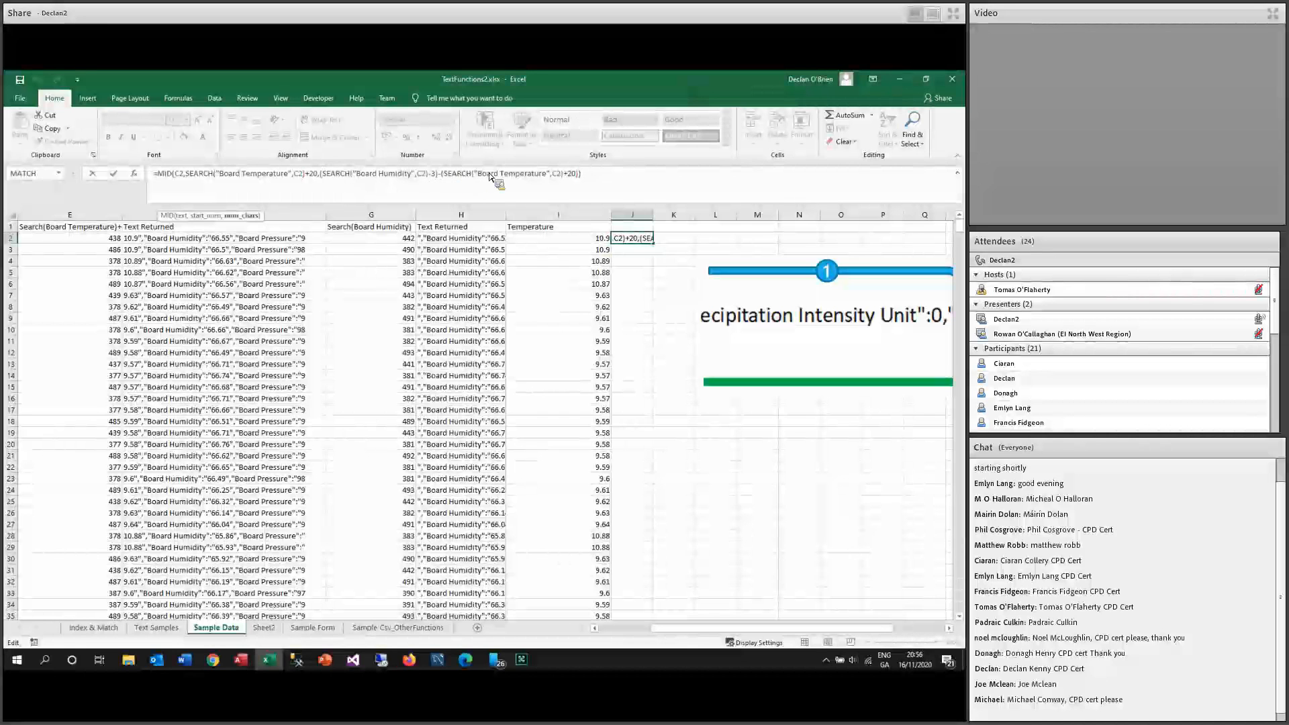
pyautogui.click(580, 173)
pyautogui.write(')')
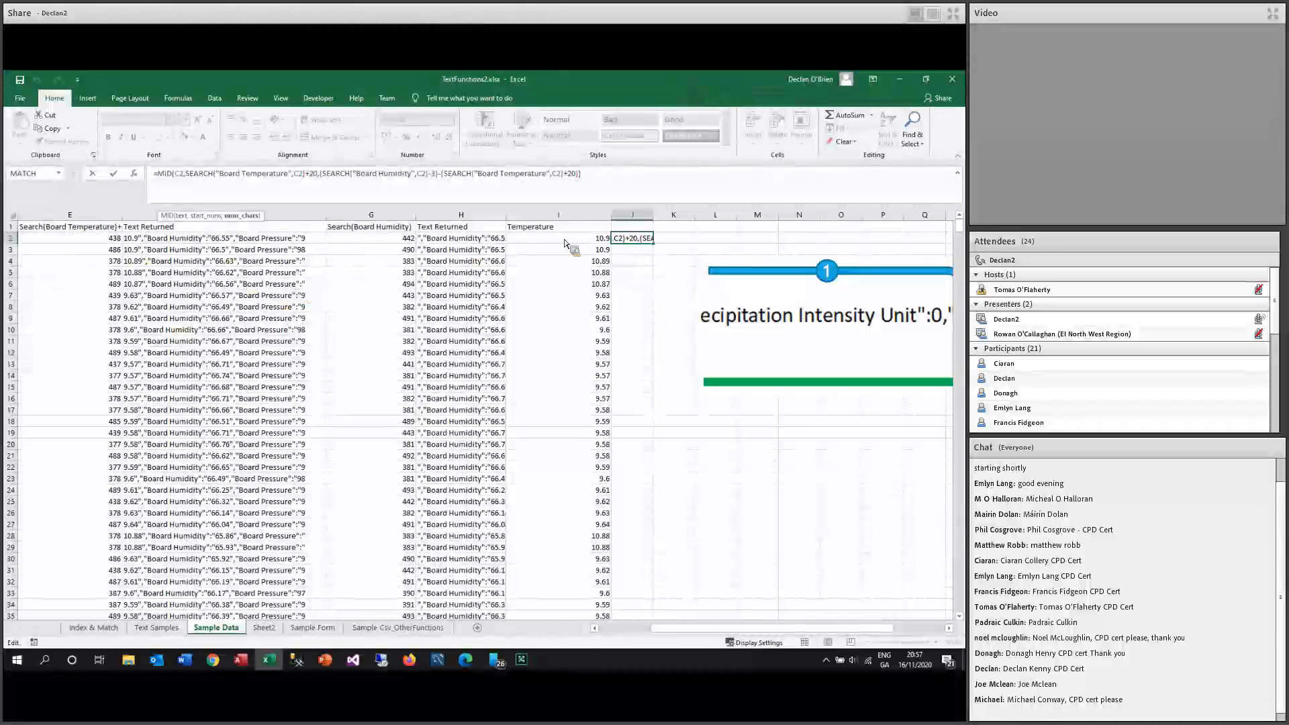
pyautogui.hotkey('ctrl', 'Return')
pyautogui.press('Return')
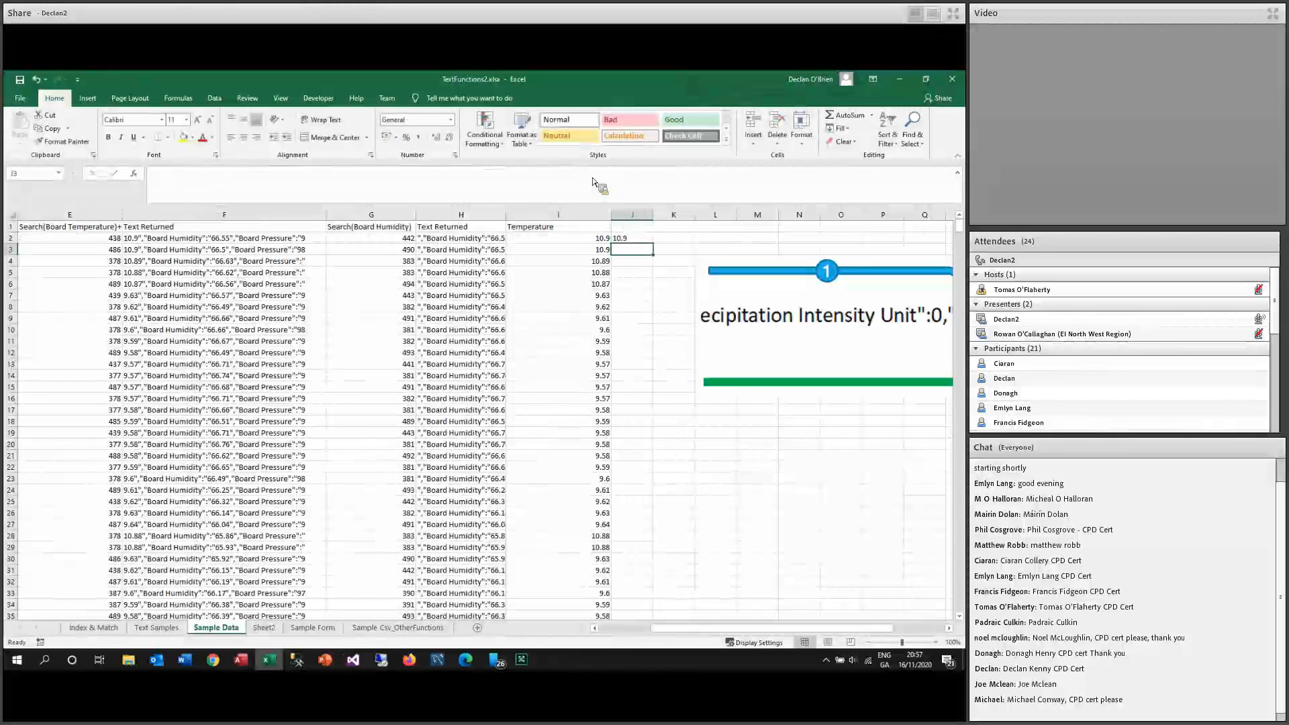
# Bring the PowerPoint slide show forward and advance to the Conditional Formatting slide.
pyautogui.moveTo(325, 660)
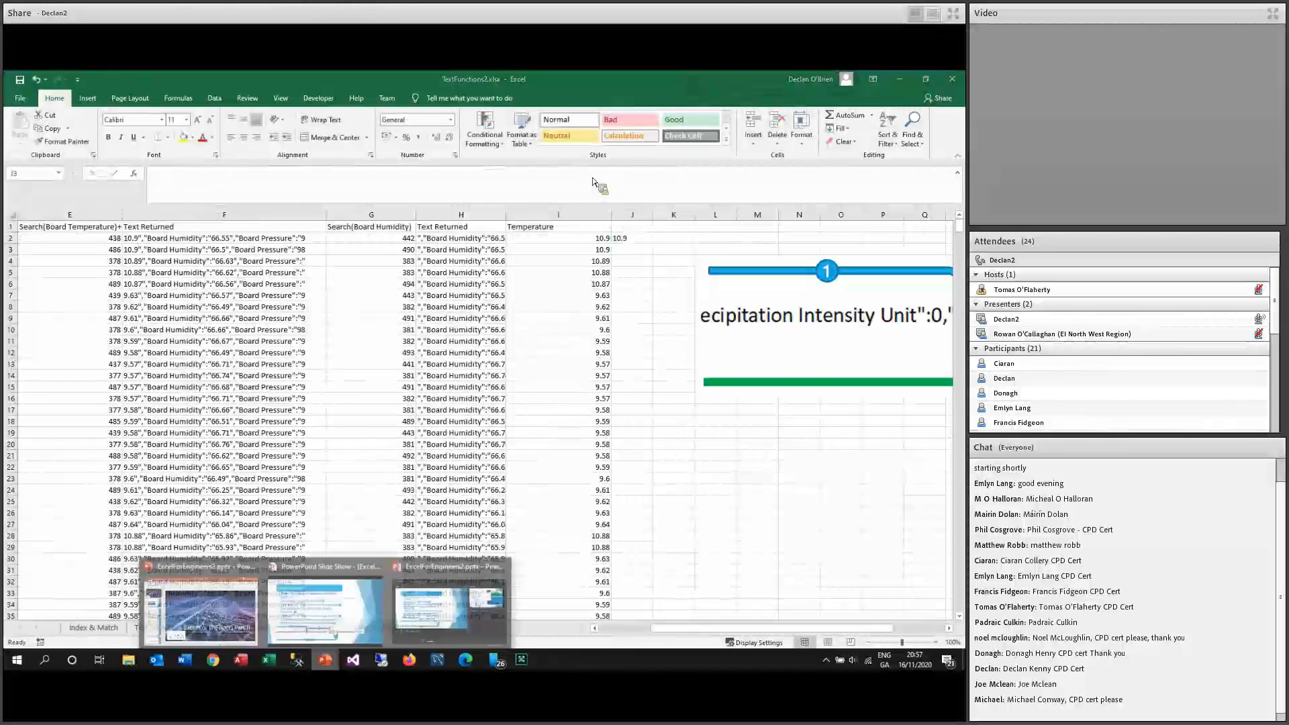
pyautogui.click(338, 606)
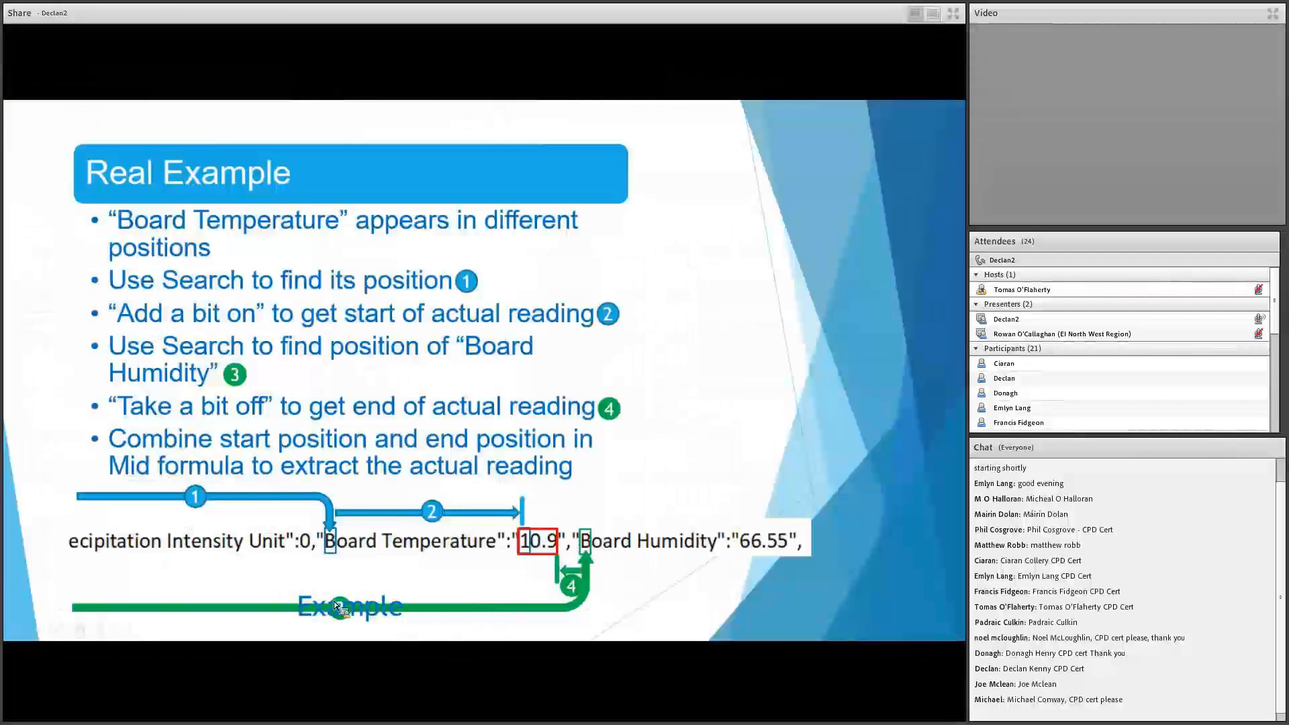
pyautogui.click(444, 533)
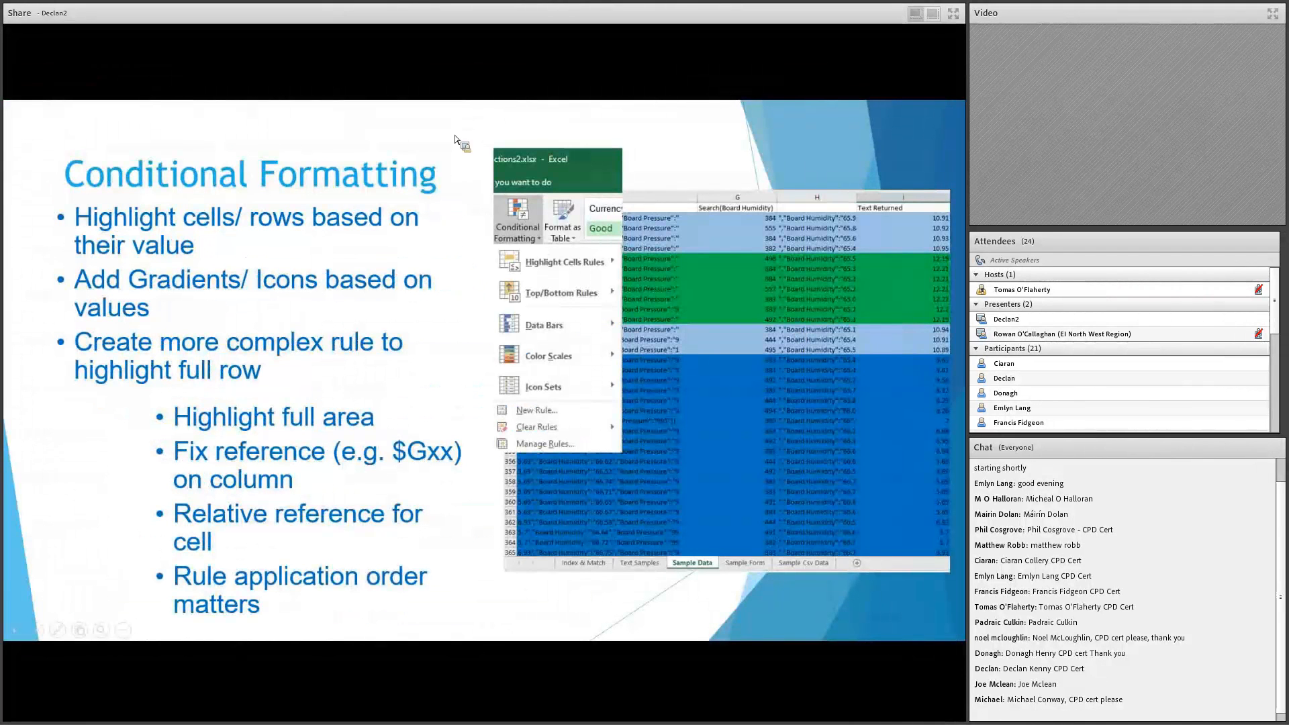
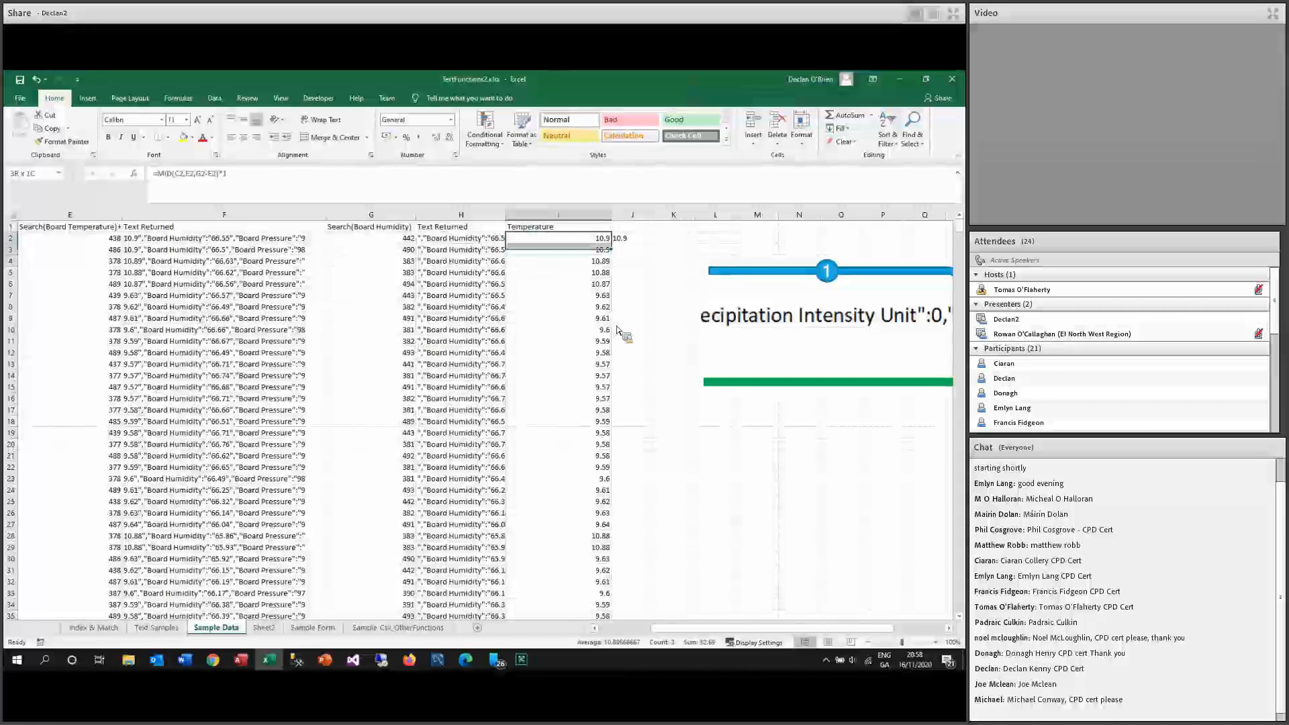
# Add a Greater Than 10.235 rule that outlines Temperature values with a red border.
pyautogui.click(500, 132)
pyautogui.moveTo(514, 168)
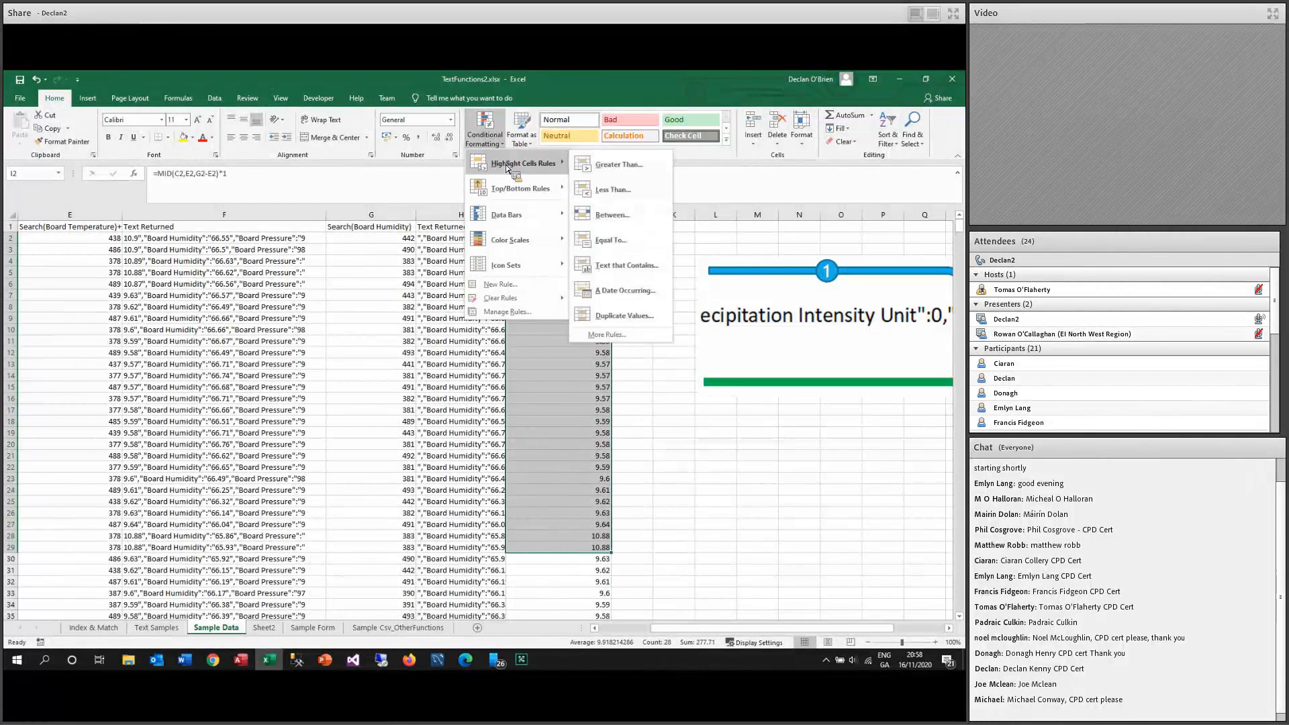
pyautogui.click(615, 168)
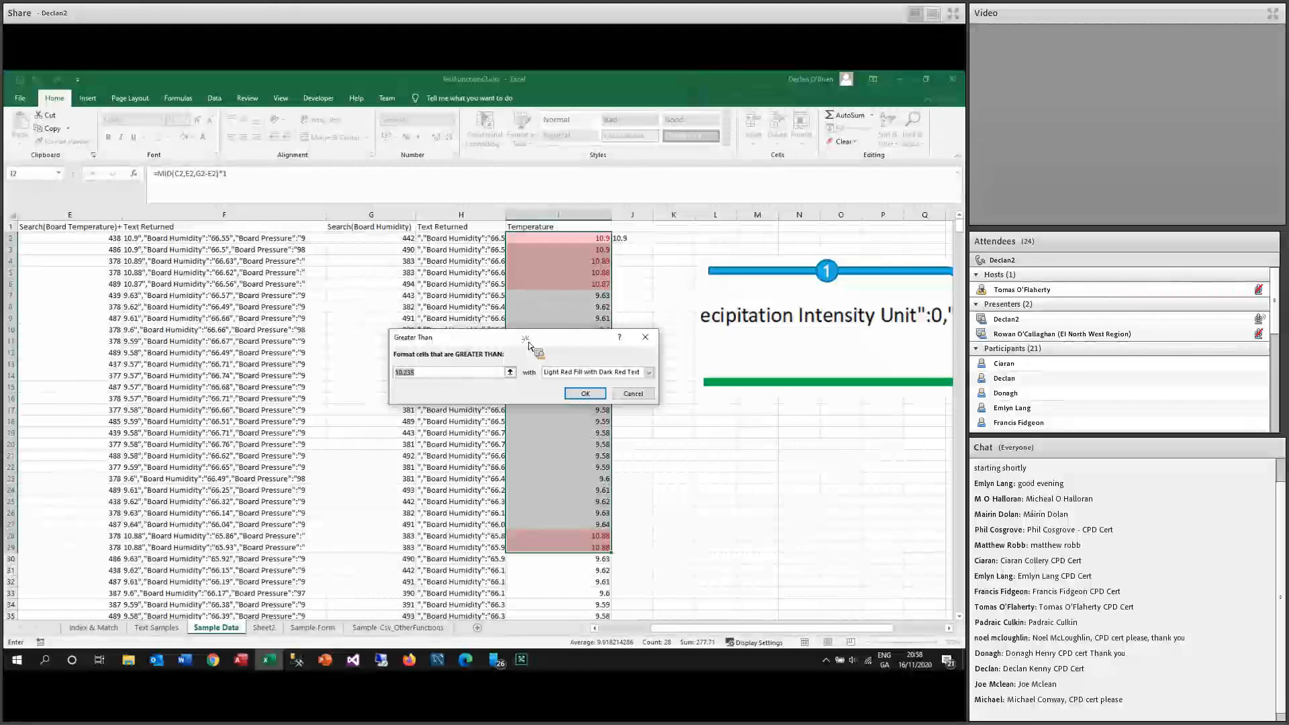
pyautogui.moveTo(528, 345)
pyautogui.mouseDown()
pyautogui.moveTo(705, 350)
pyautogui.moveTo(760, 327)
pyautogui.mouseUp()
pyautogui.click(882, 361)
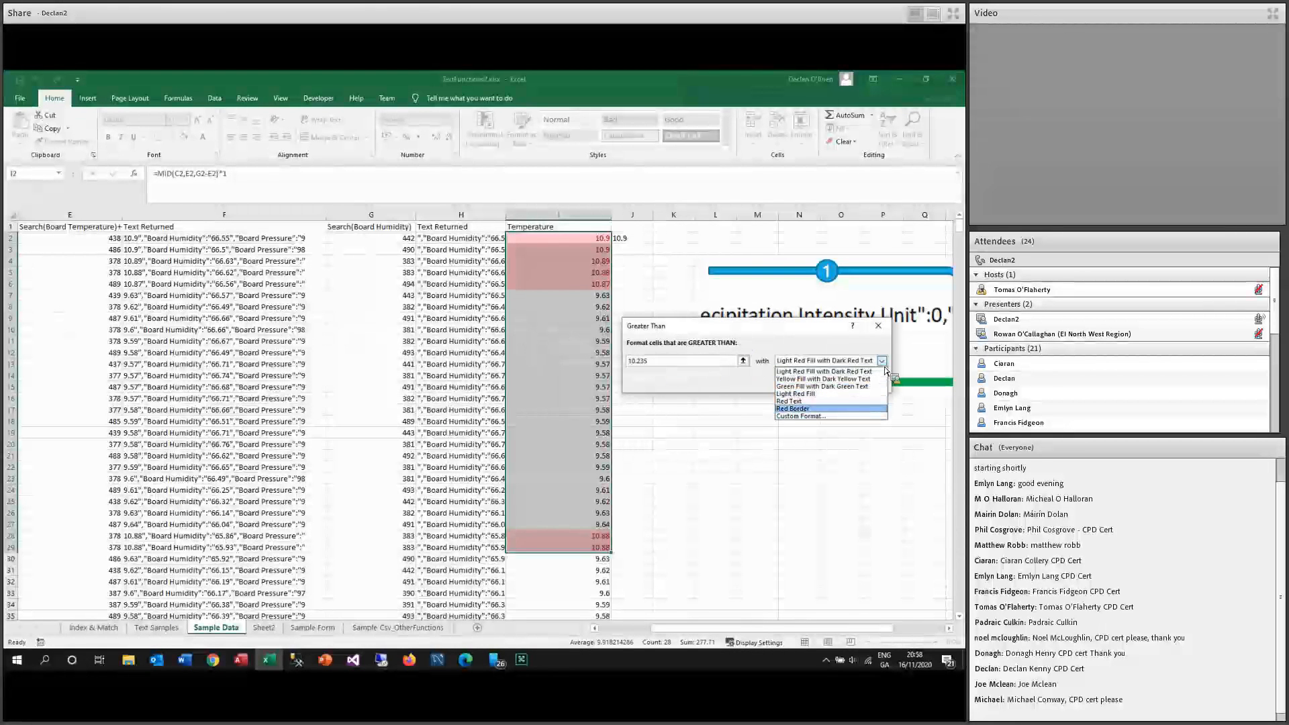
pyautogui.click(795, 409)
pyautogui.press('Return')
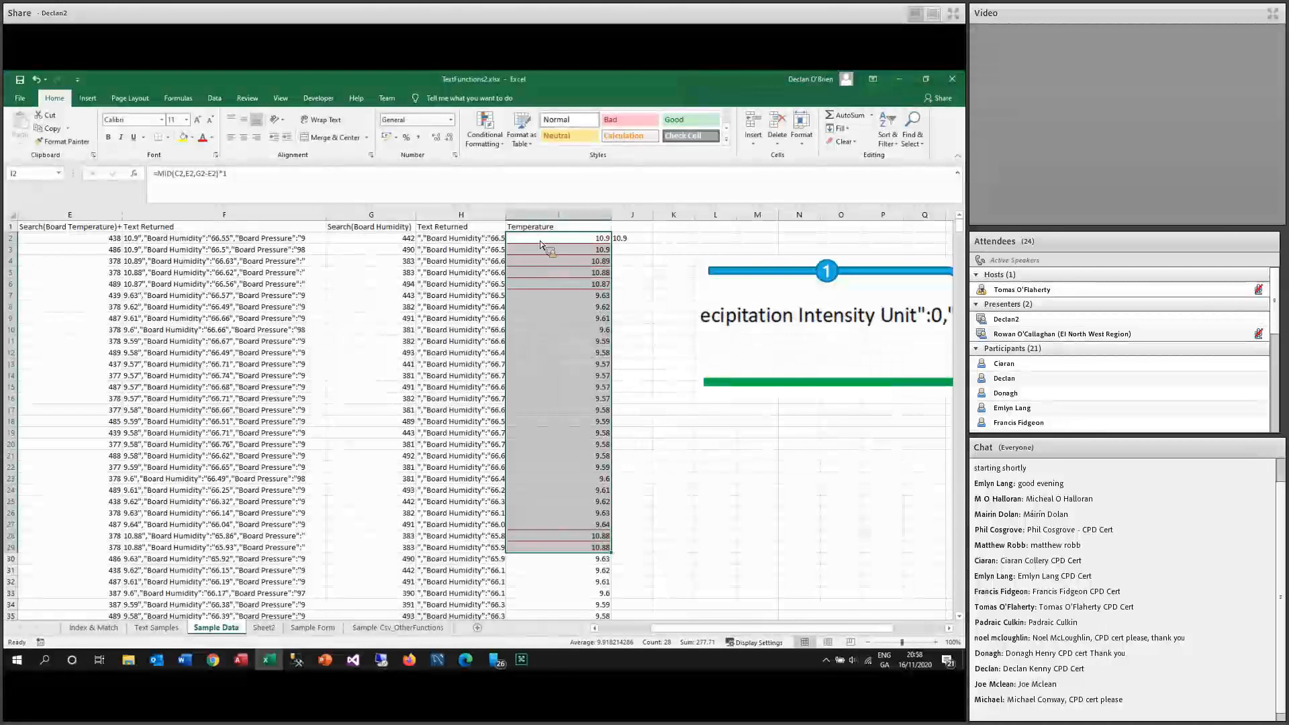
# Add a Greater Than 12 rule with yellow fill and dark yellow text.
pyautogui.click(485, 131)
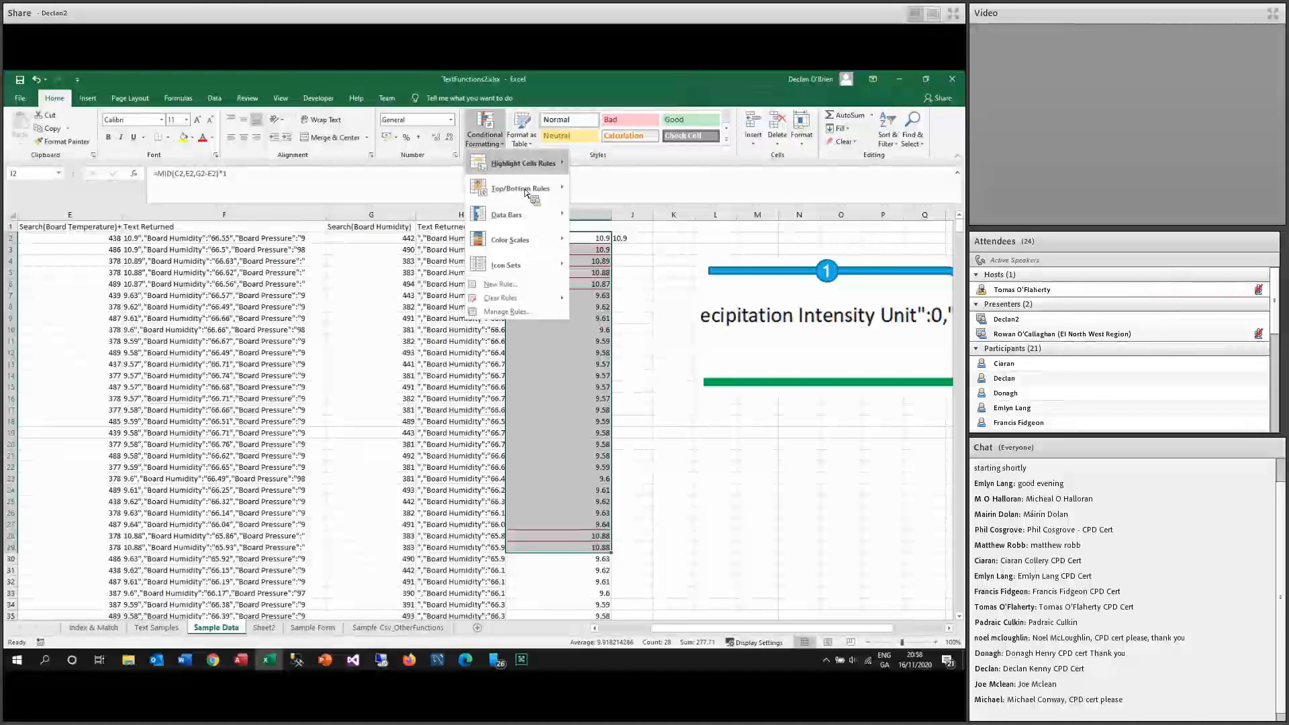
pyautogui.moveTo(523, 163)
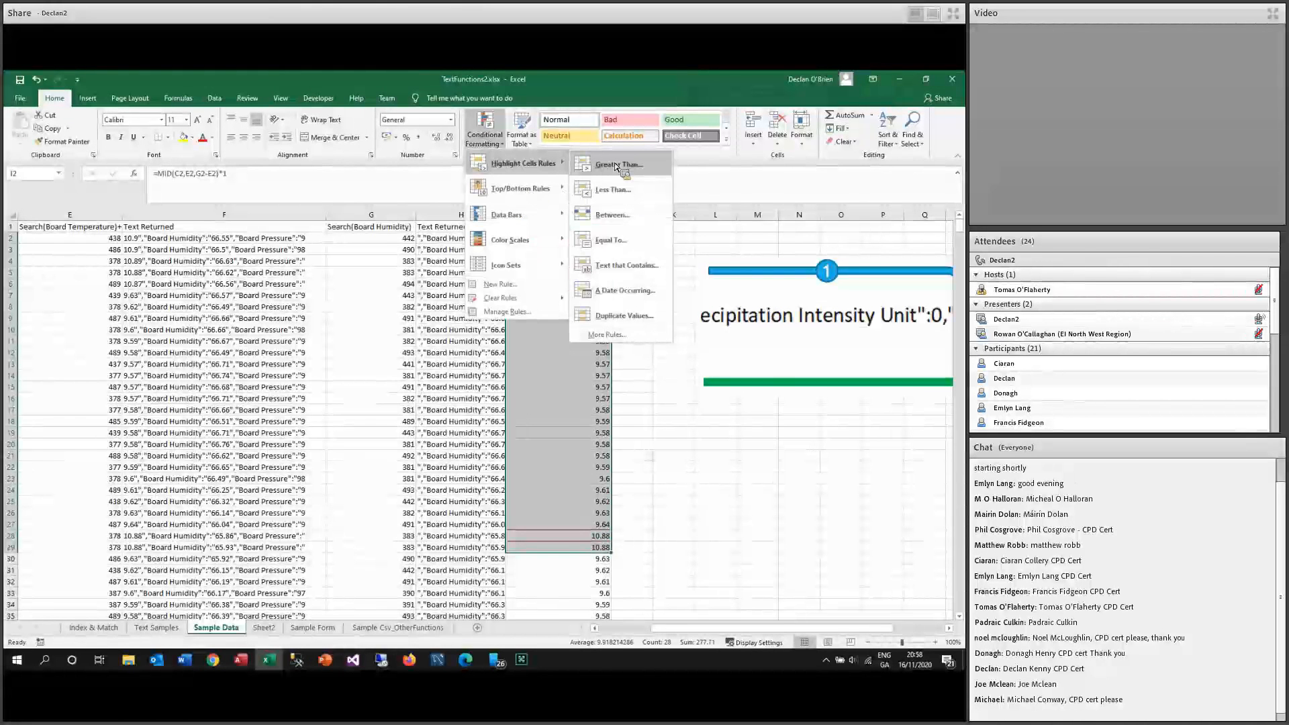
pyautogui.click(616, 167)
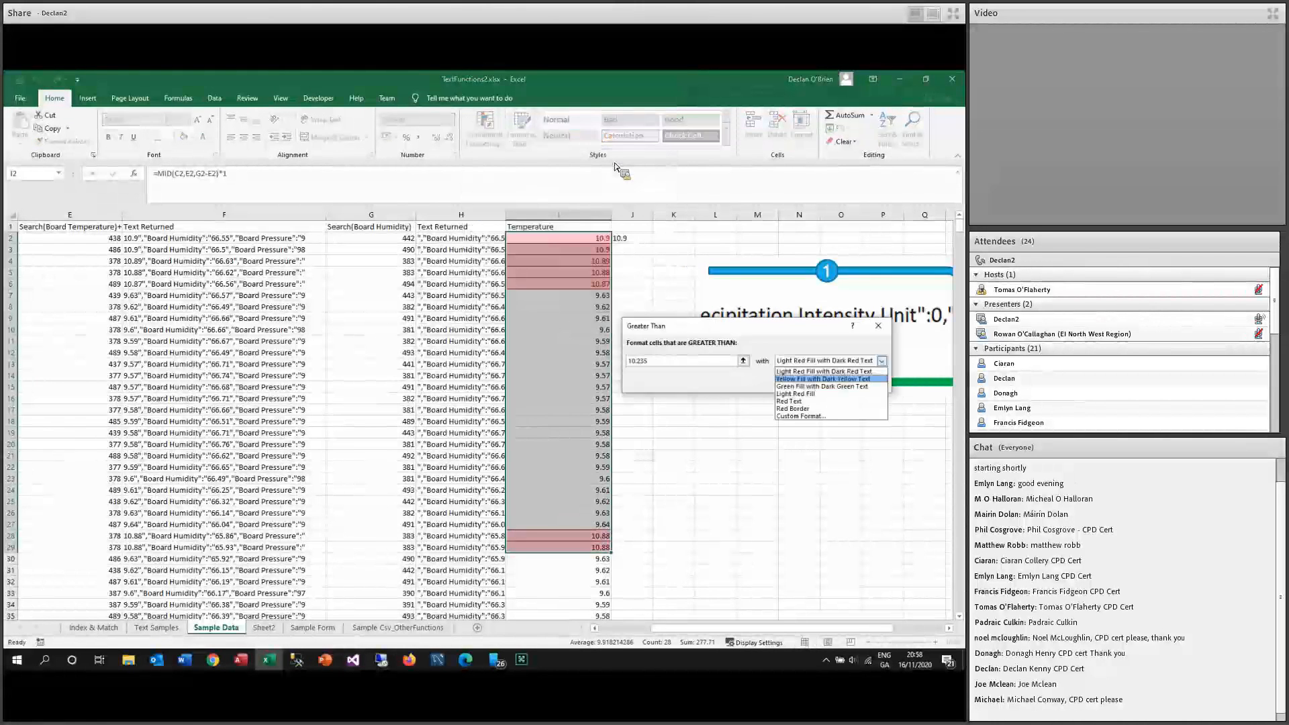
pyautogui.press('Tab')
pyautogui.press('Down')
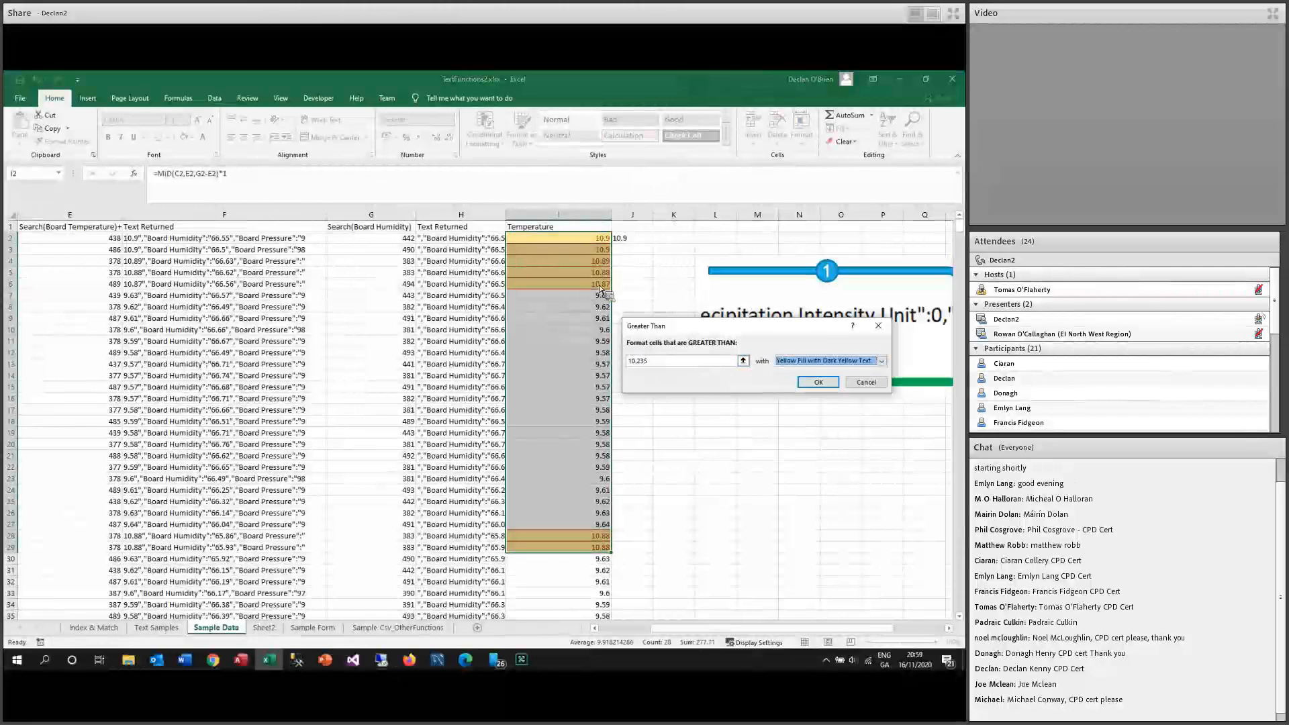
pyautogui.doubleClick(655, 365)
pyautogui.write('9.7')
pyautogui.moveTo(684, 361); pyautogui.dragTo(618, 364)
pyautogui.write('9')
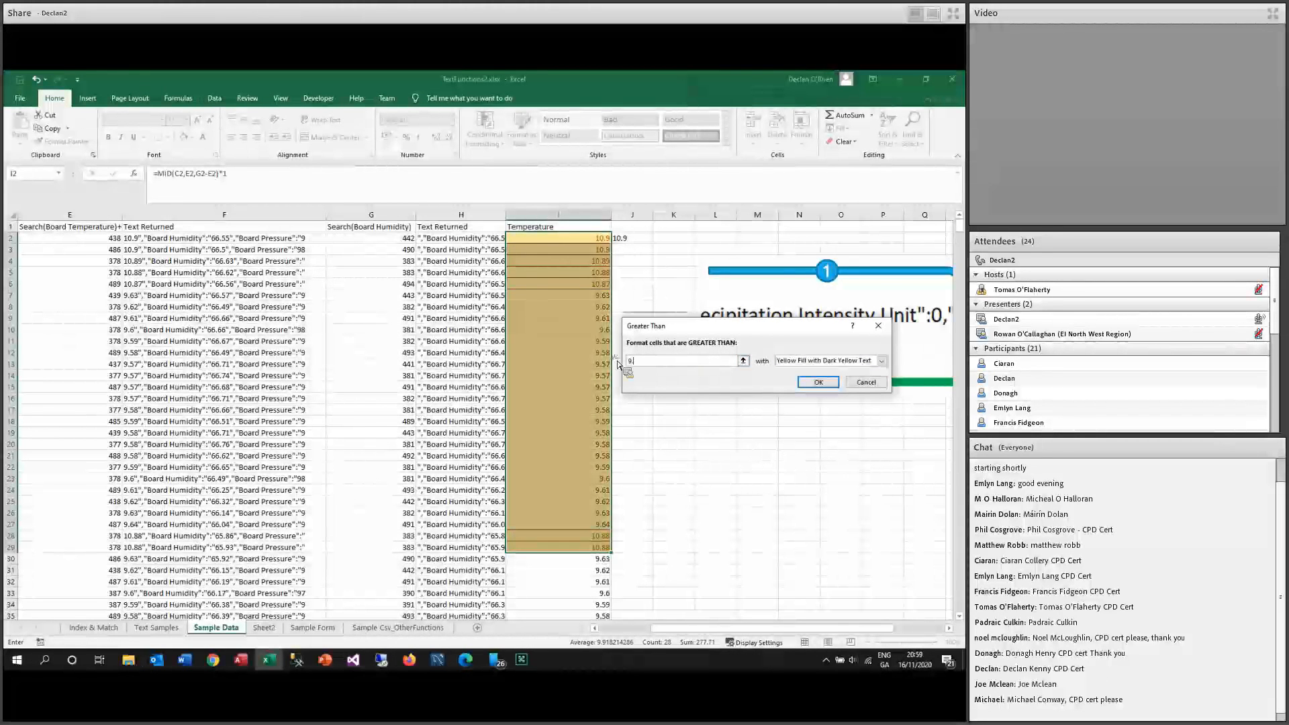
pyautogui.write('.5')
pyautogui.press('BackSpace')
pyautogui.press('BackSpace')
pyautogui.press('BackSpace')
pyautogui.write('12')
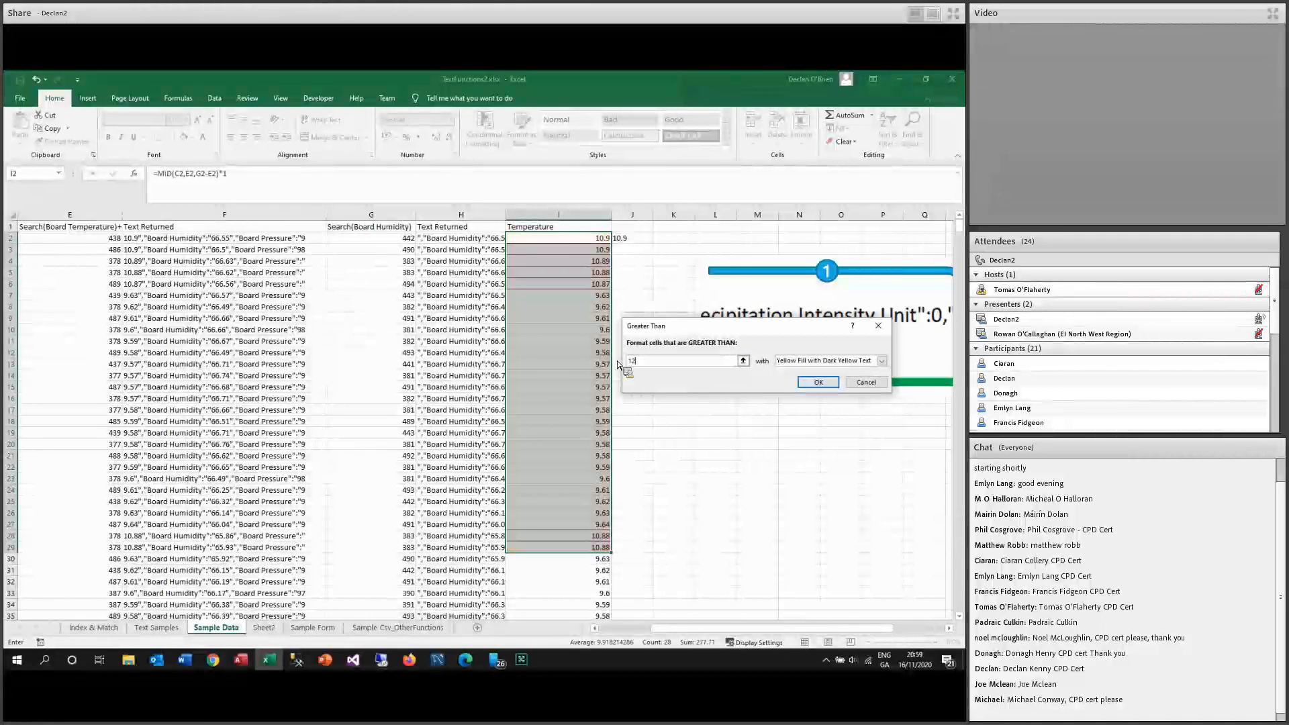
pyautogui.press('Return')
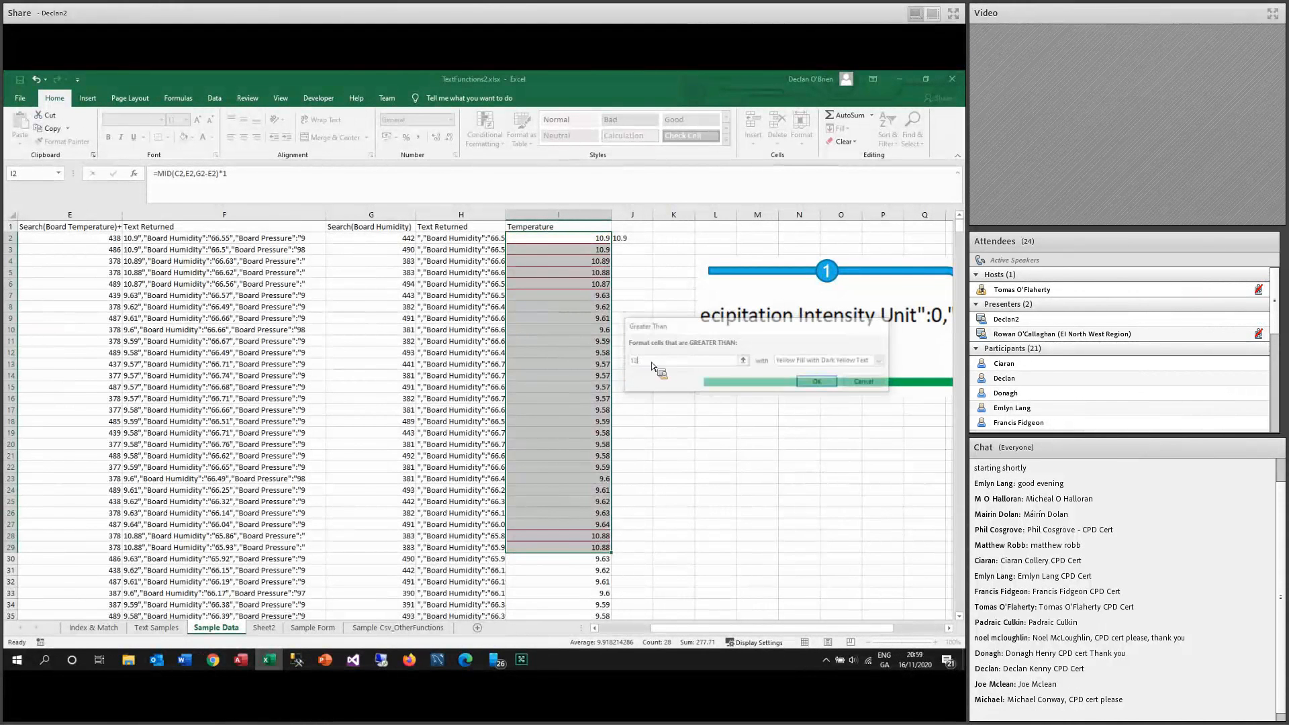
# Apply red gradient data bars to the Temperature values.
pyautogui.click(485, 131)
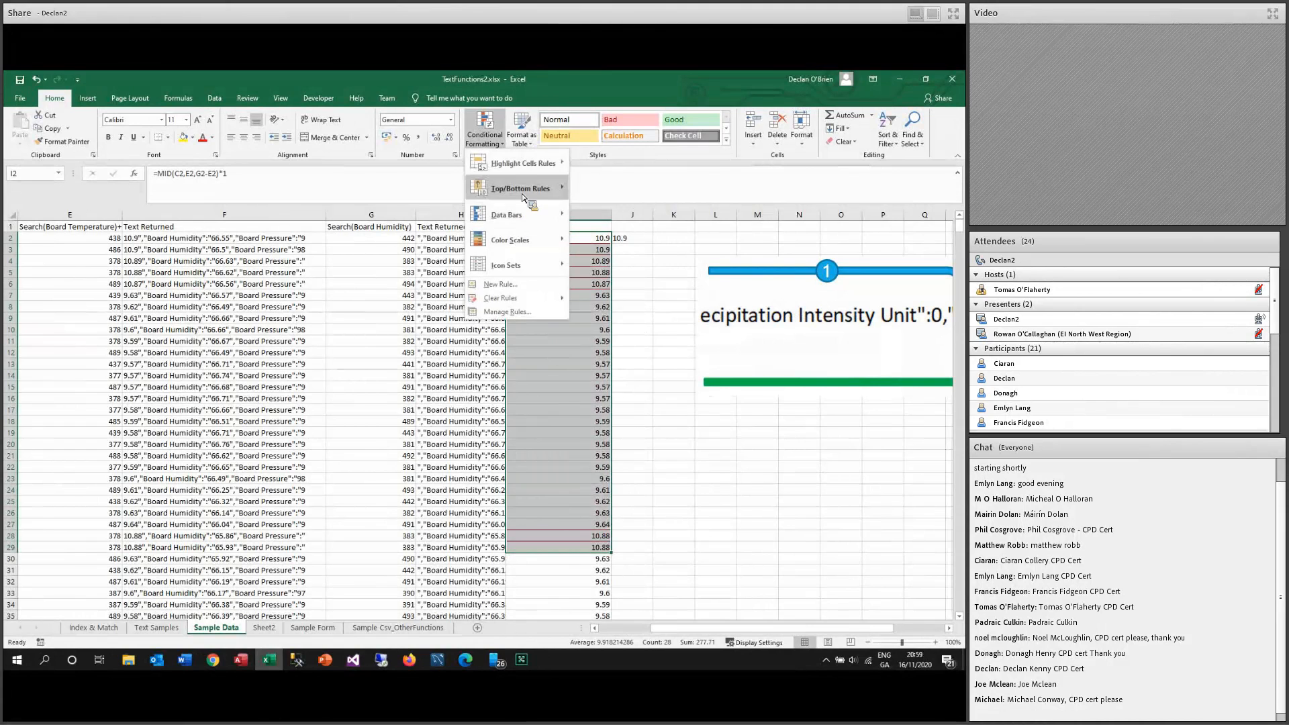
pyautogui.moveTo(520, 188)
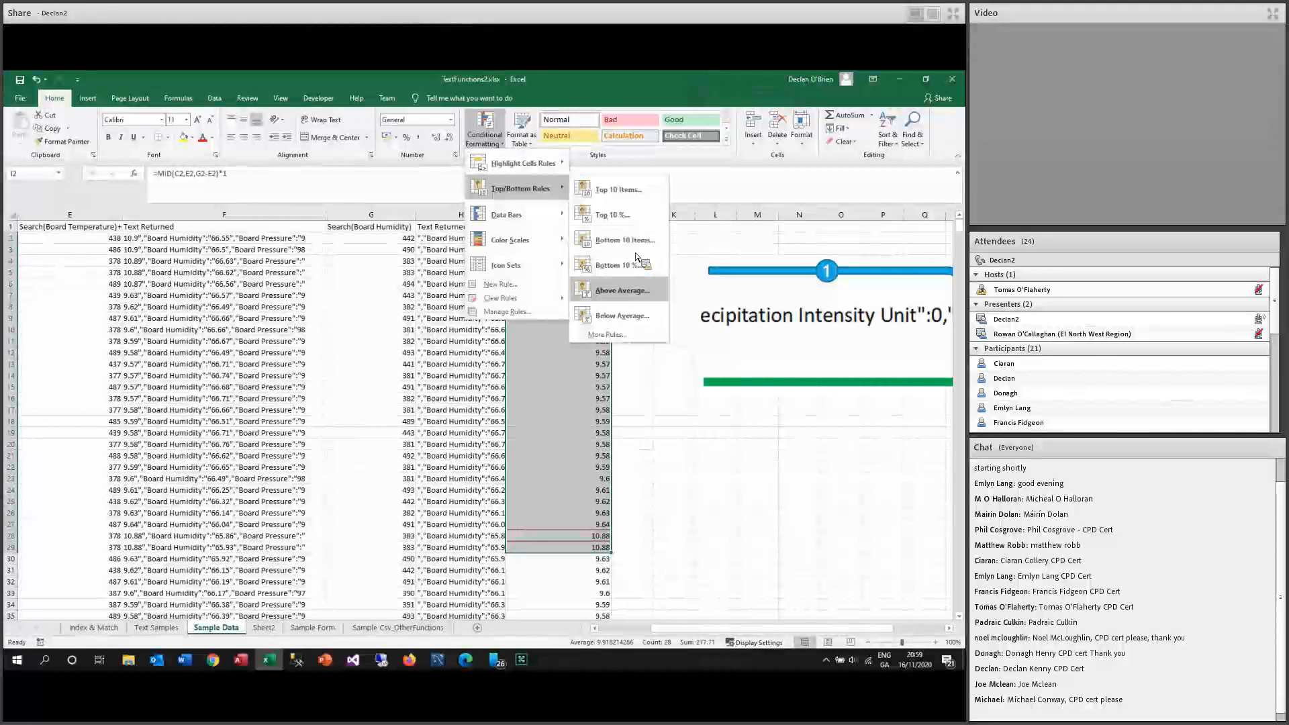
pyautogui.moveTo(510, 214)
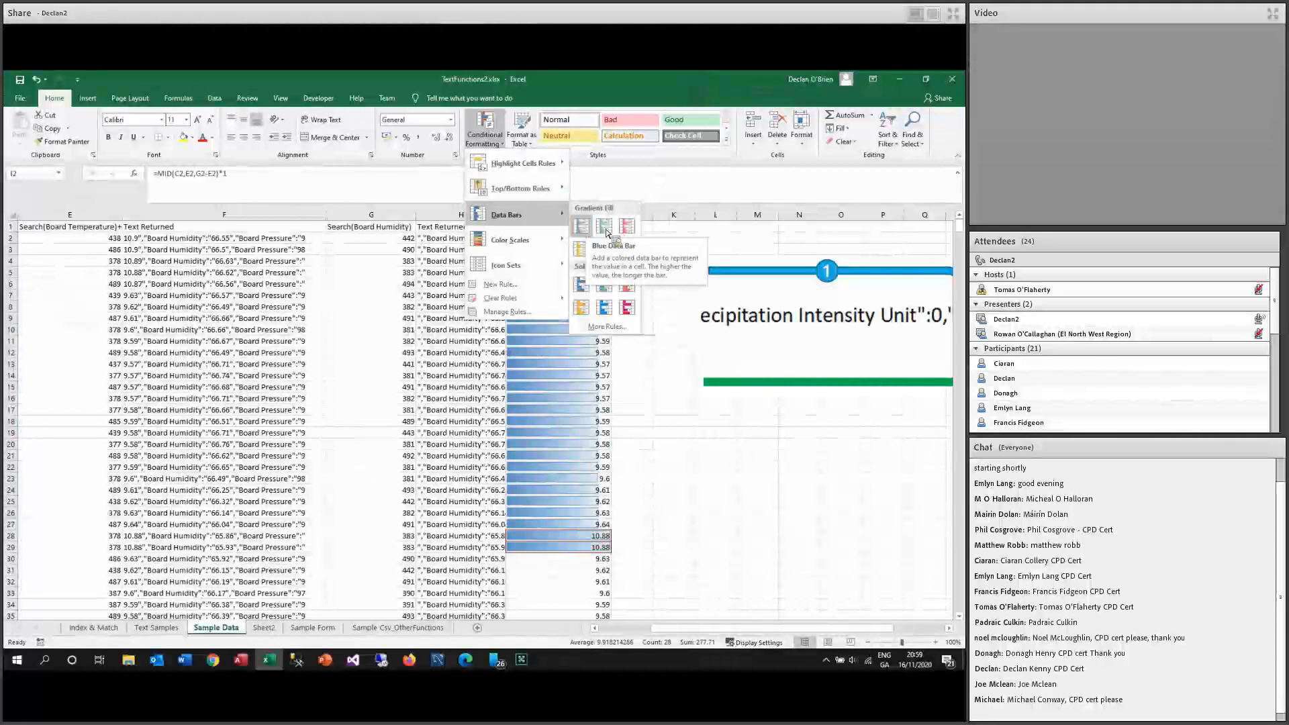
pyautogui.click(626, 226)
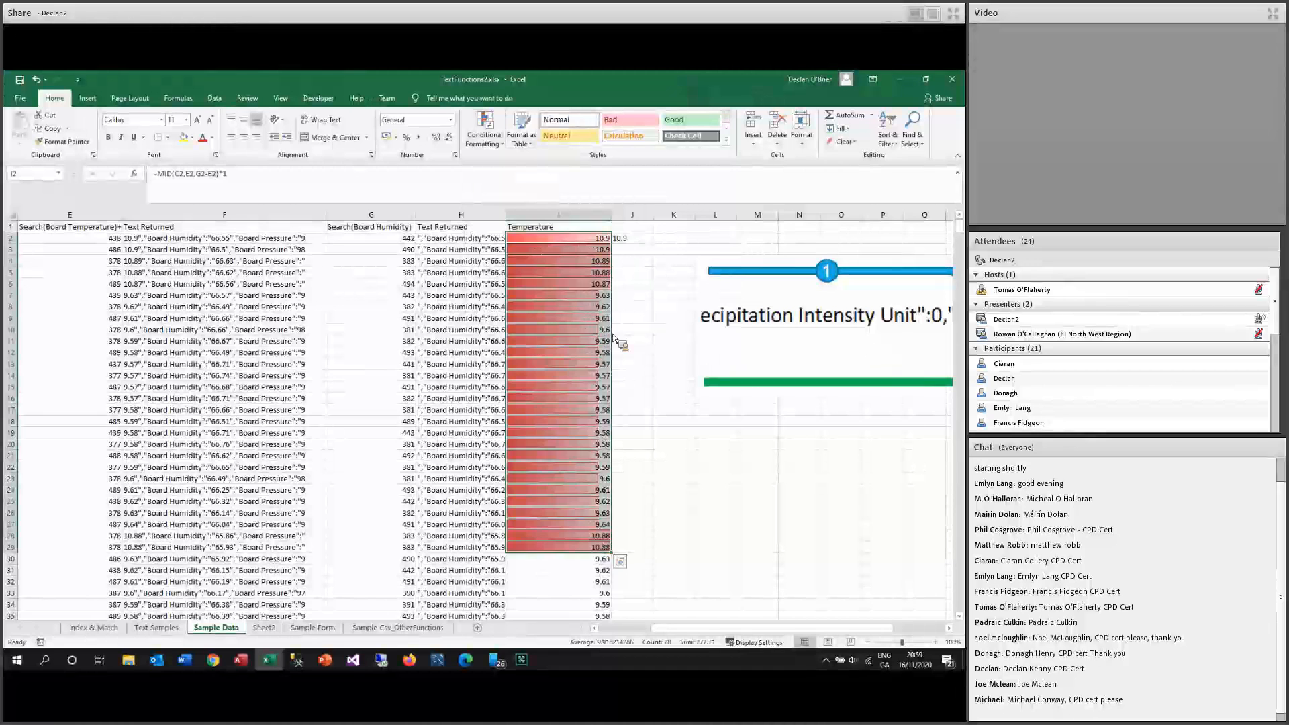
# Add the ratings-bar icon set to Temperature and deselect to view the result.
pyautogui.click(484, 131)
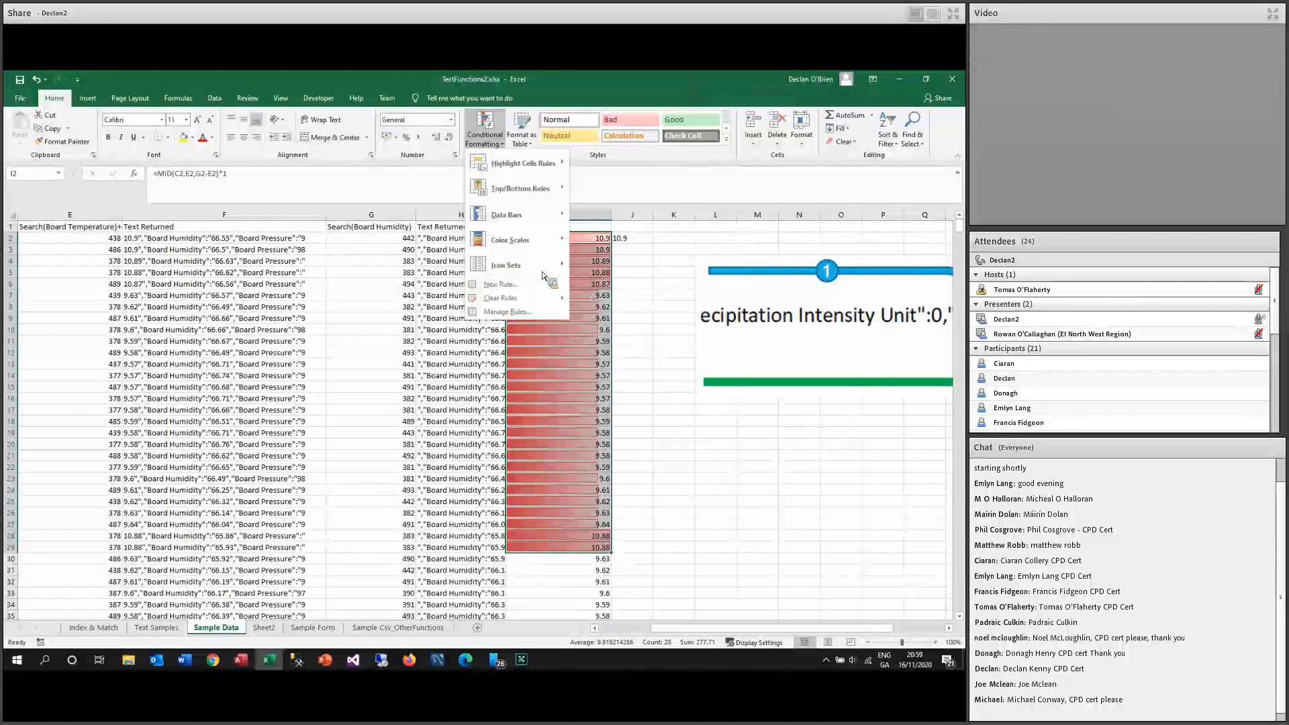
pyautogui.moveTo(529, 243)
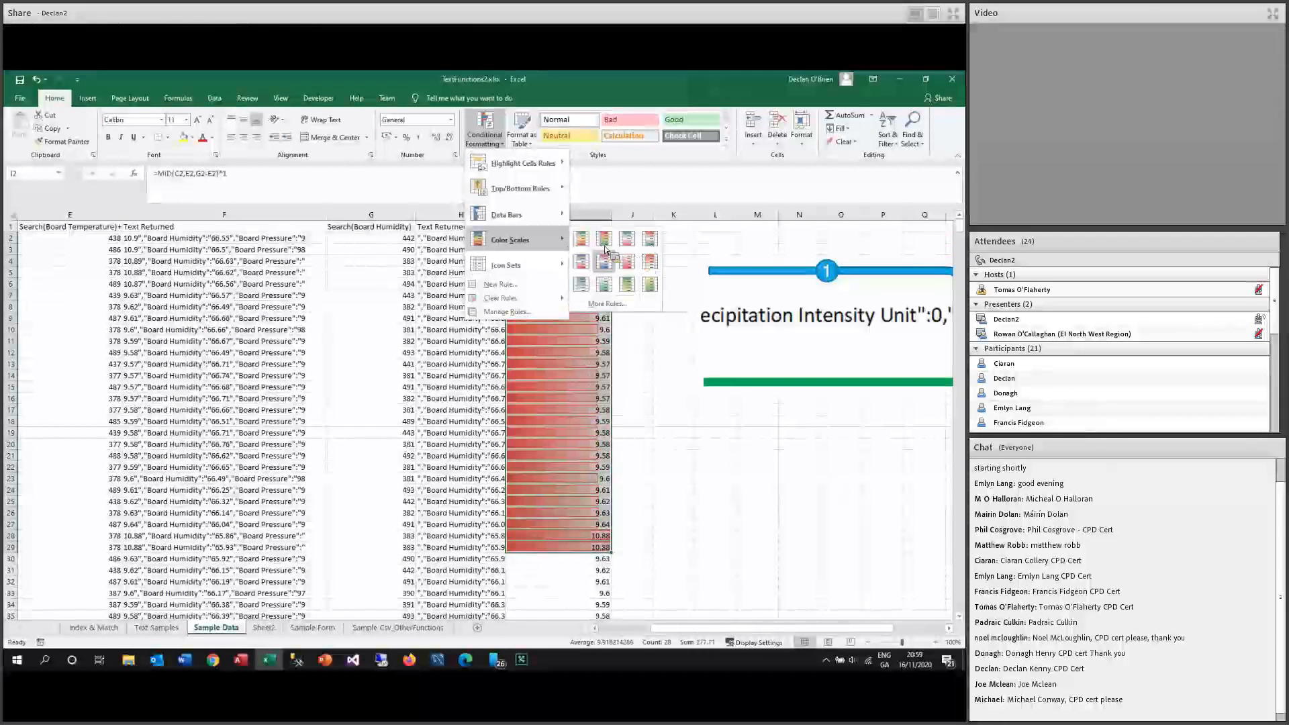
pyautogui.moveTo(513, 268)
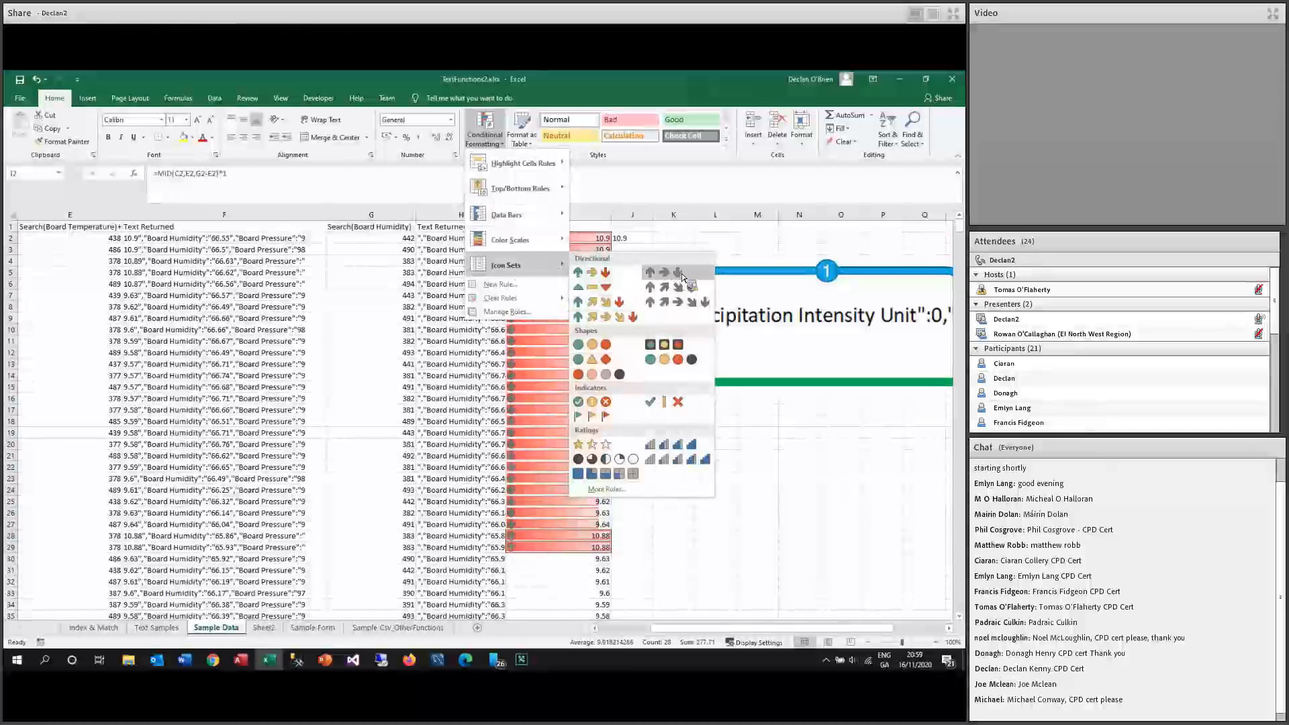
pyautogui.click(671, 447)
pyautogui.click(549, 296)
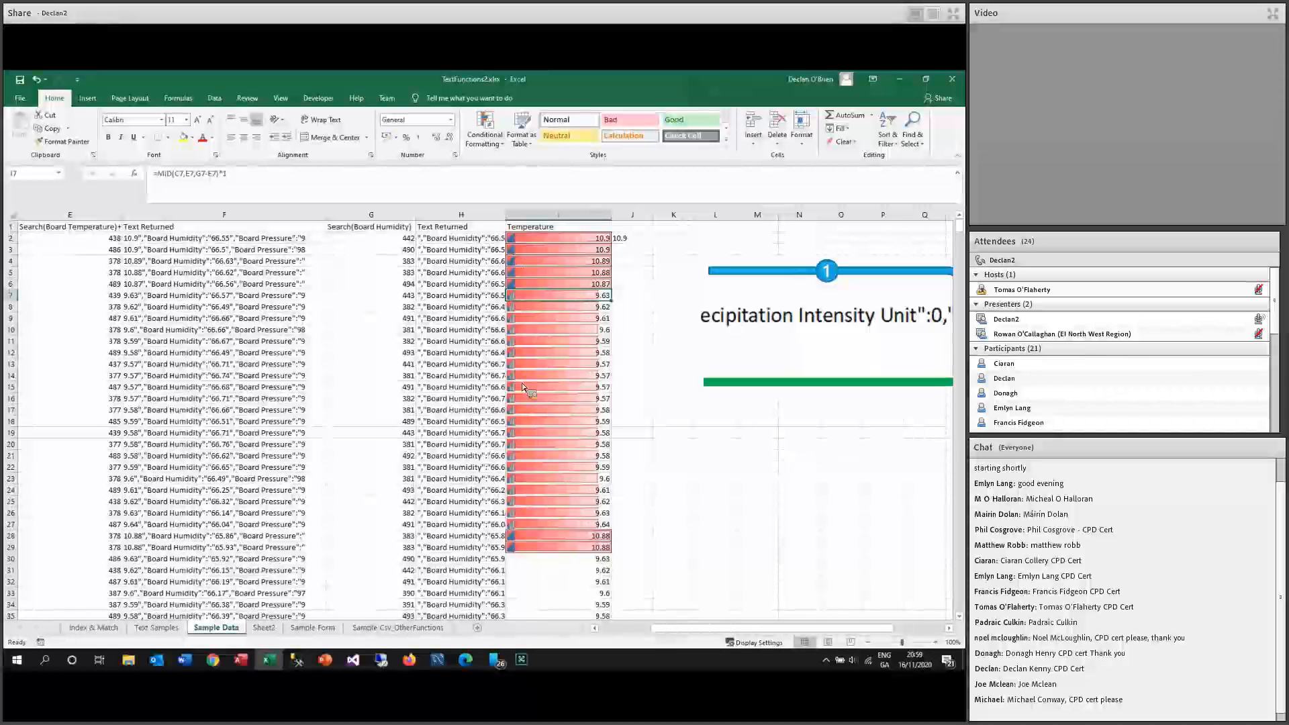
# Select cell I2 and bring up the Conditional Formatting menu again.
pyautogui.click(557, 237)
pyautogui.click(485, 138)
pyautogui.moveTo(517, 240)
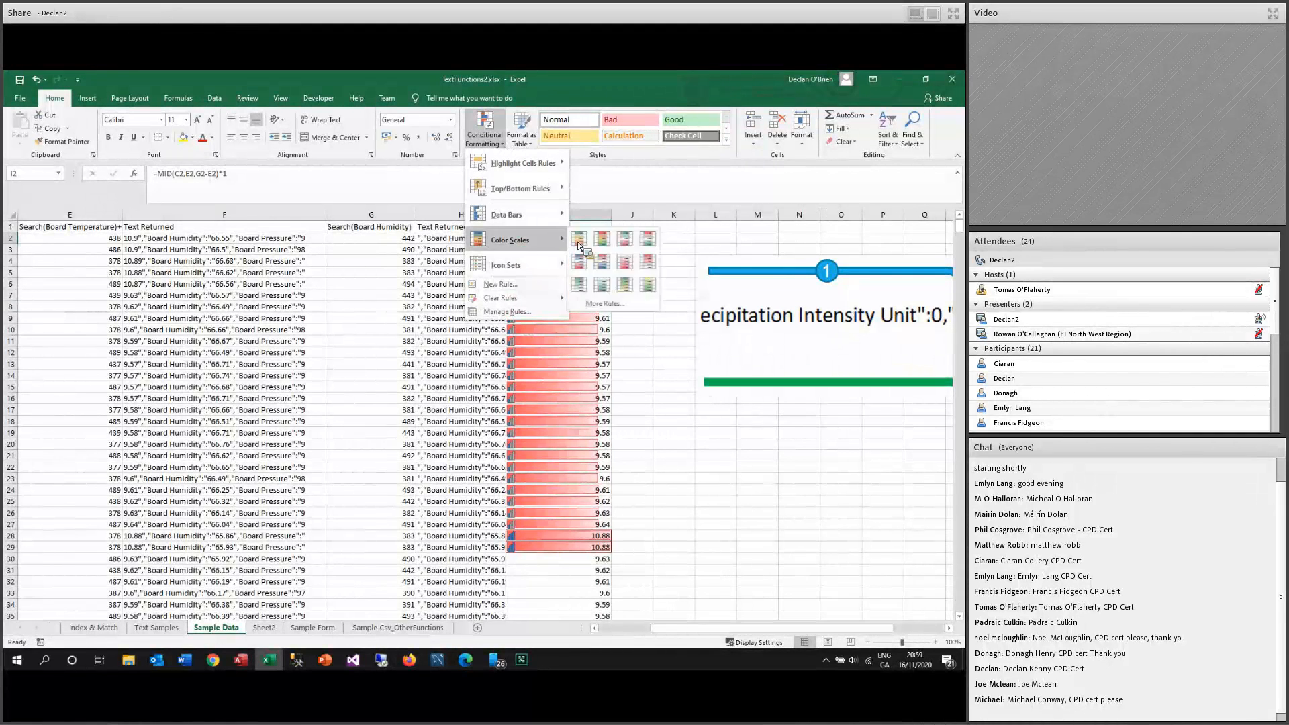
pyautogui.click(20, 248)
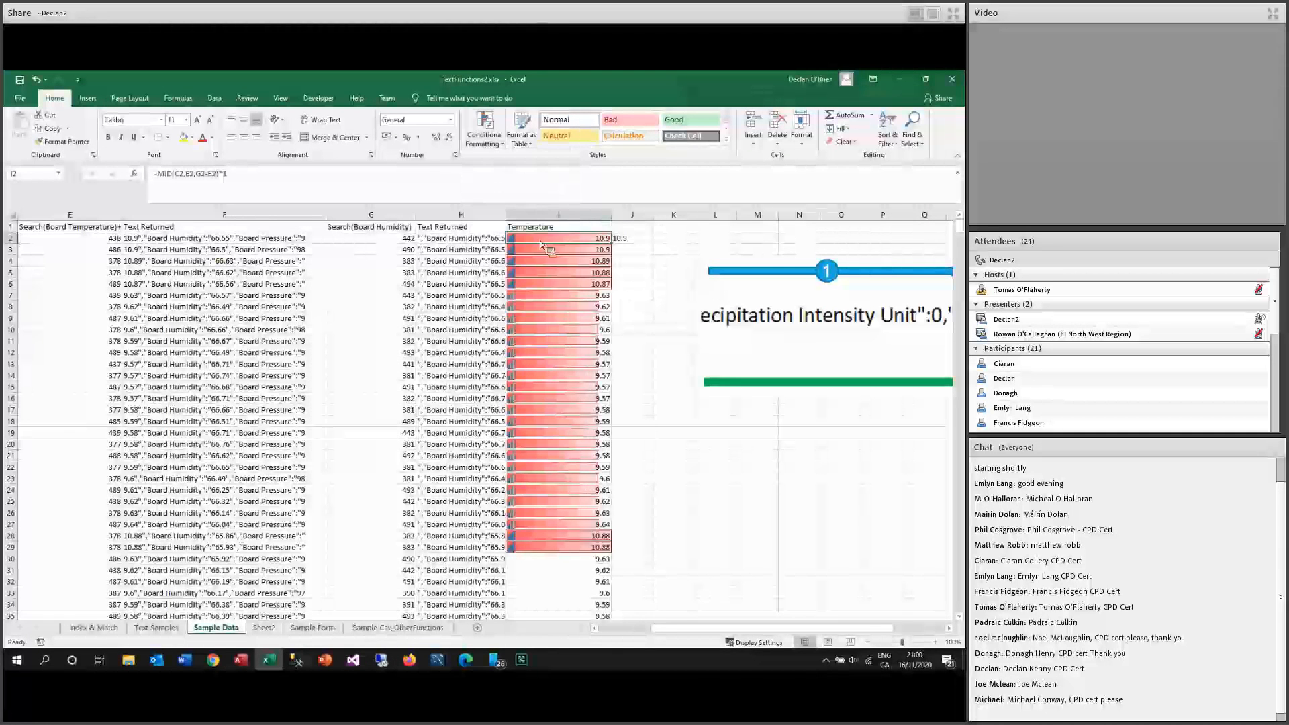
pyautogui.moveTo(545, 243); pyautogui.dragTo(543, 557)
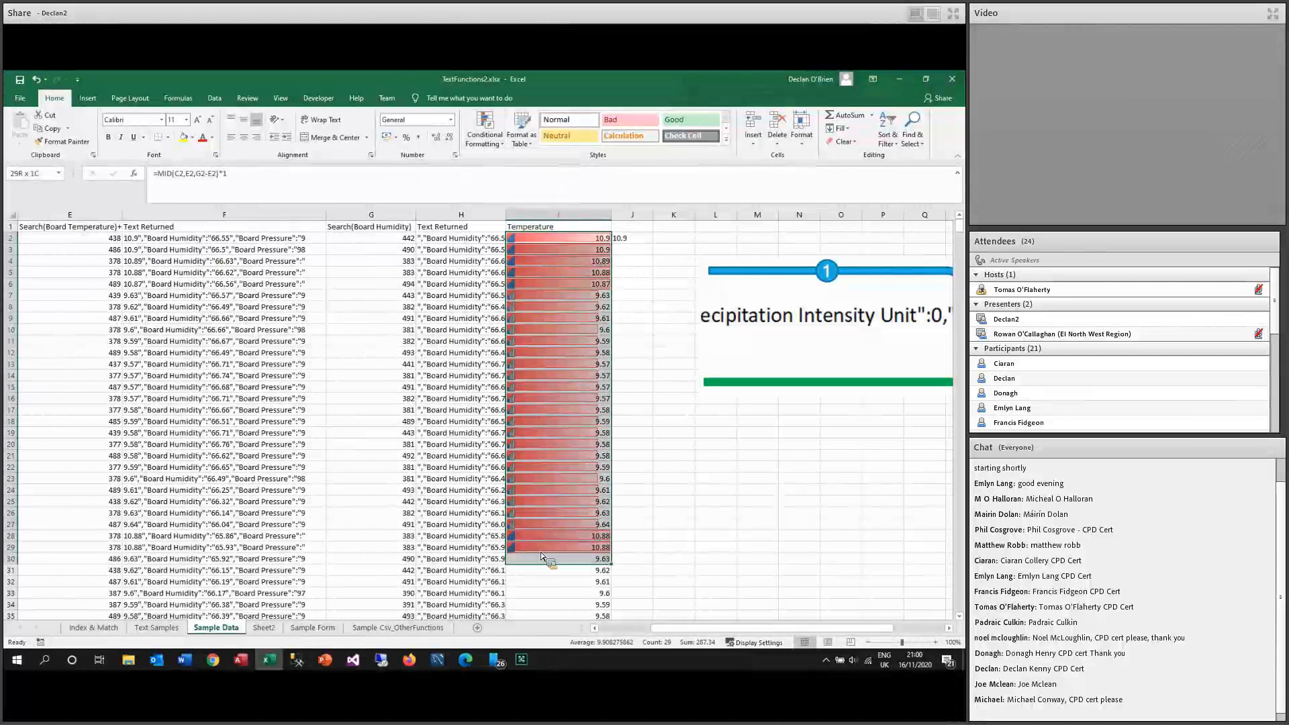
pyautogui.click(845, 142)
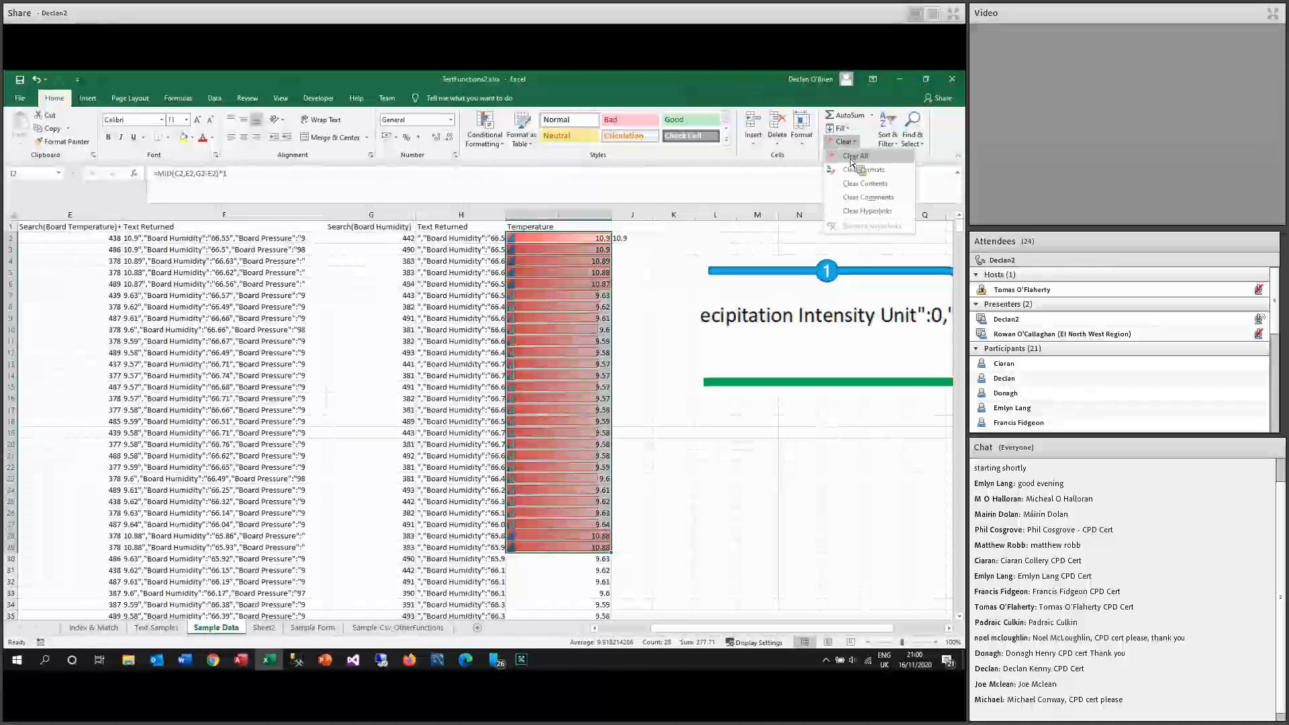
pyautogui.click(859, 170)
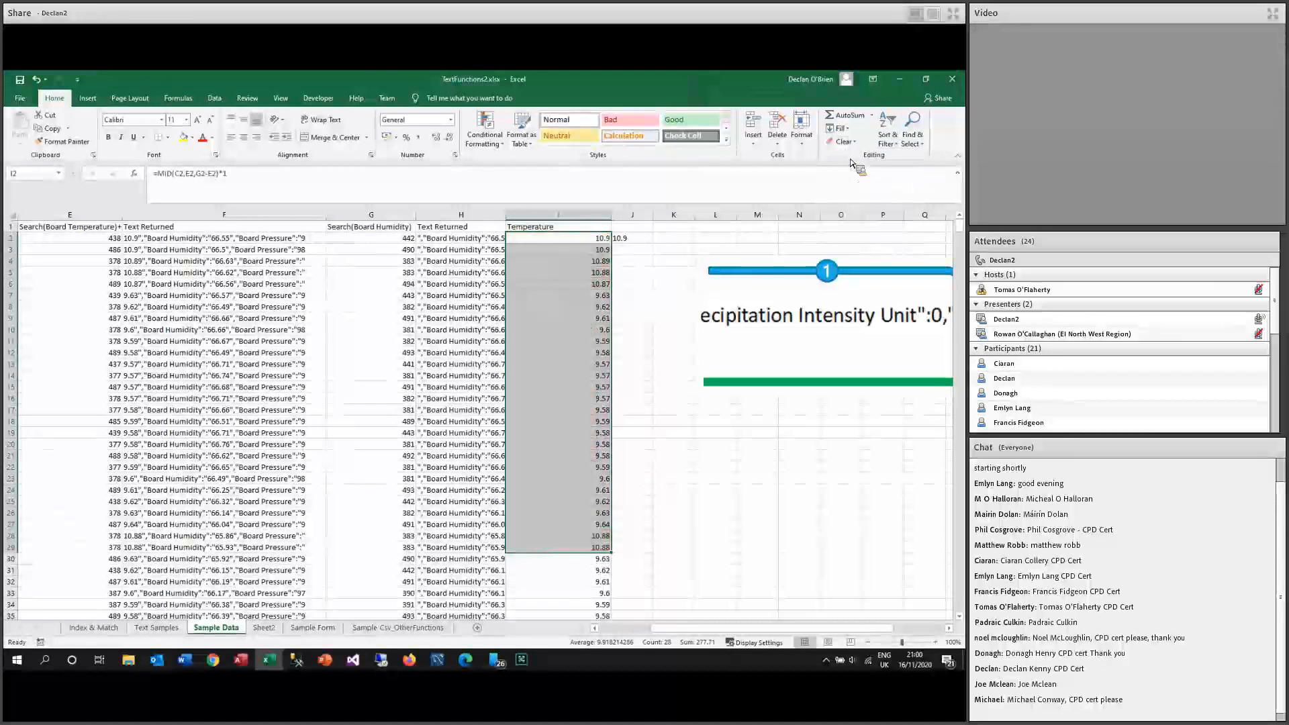
pyautogui.click(567, 317)
pyautogui.click(566, 320)
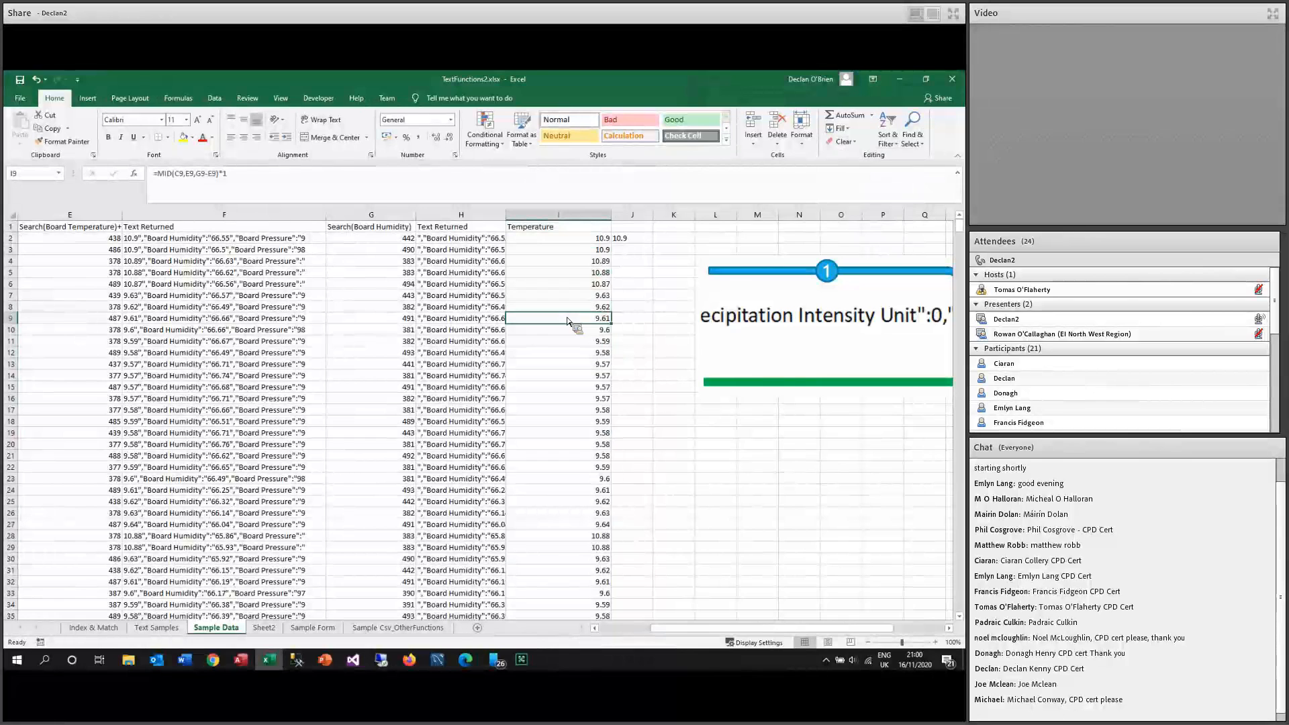
pyautogui.press('Up')
pyautogui.press('Up')
pyautogui.press('Up')
pyautogui.press('Up')
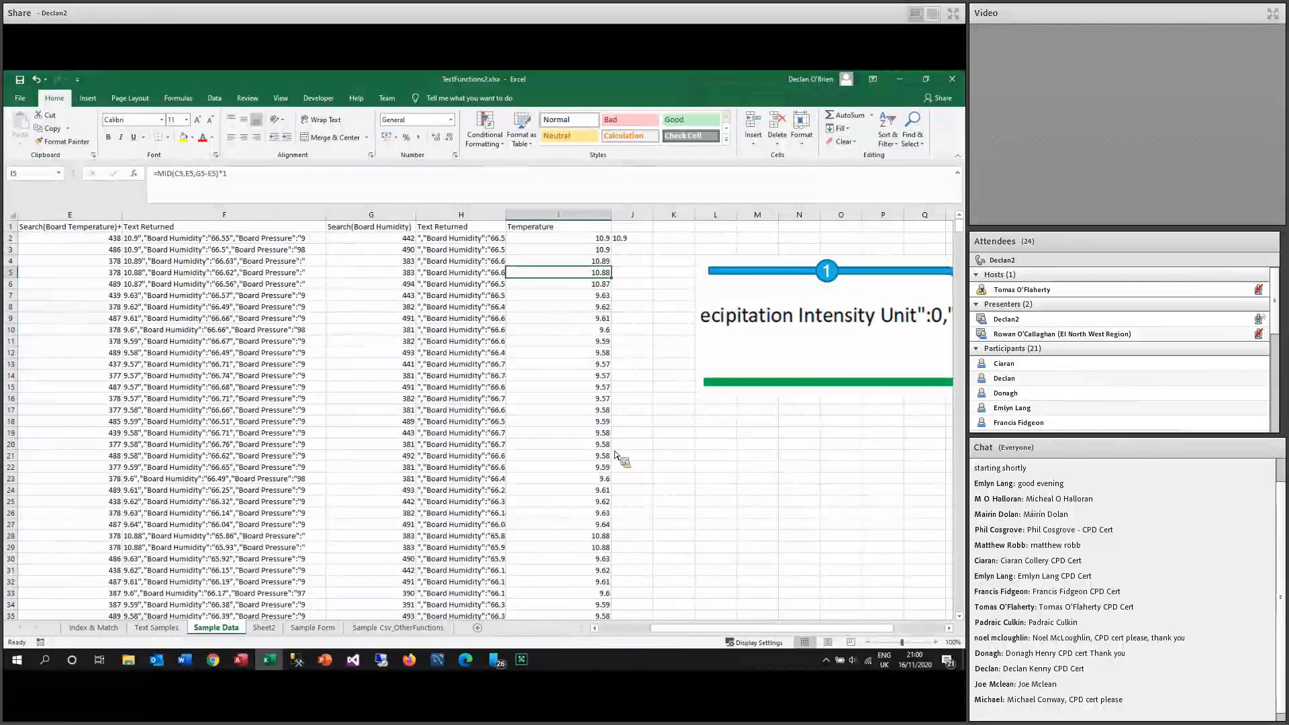
# Try selecting the data range from A2 to column I with keyboard shortcuts, then clear it.
pyautogui.click(609, 628)
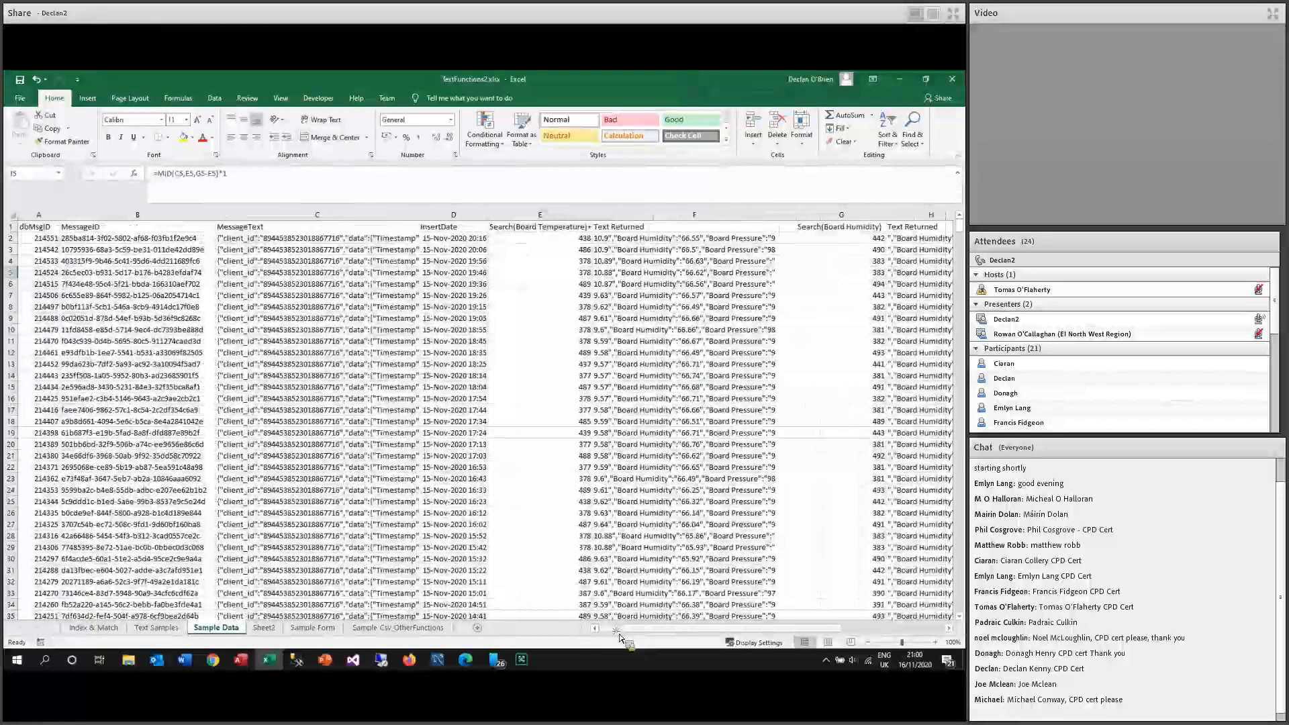
pyautogui.hotkey('ctrl', 'Home')
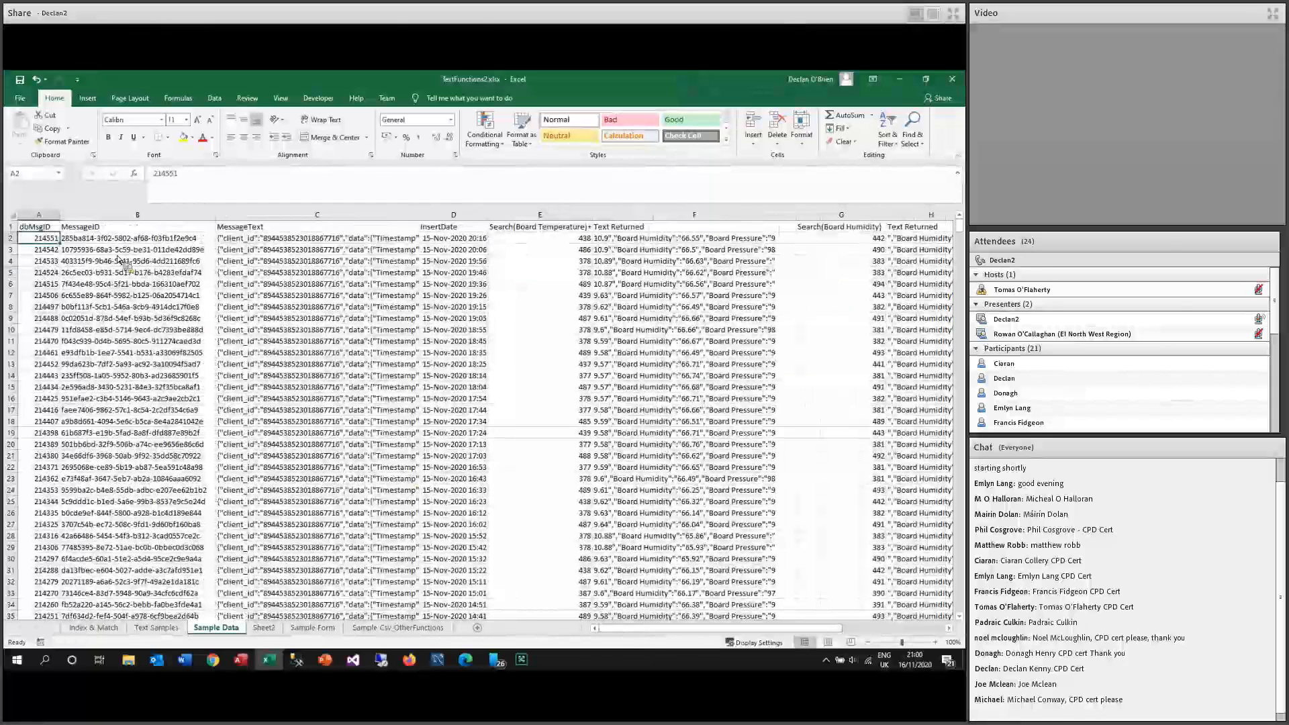
pyautogui.hotkey('ctrl', 'shift', 'Right')
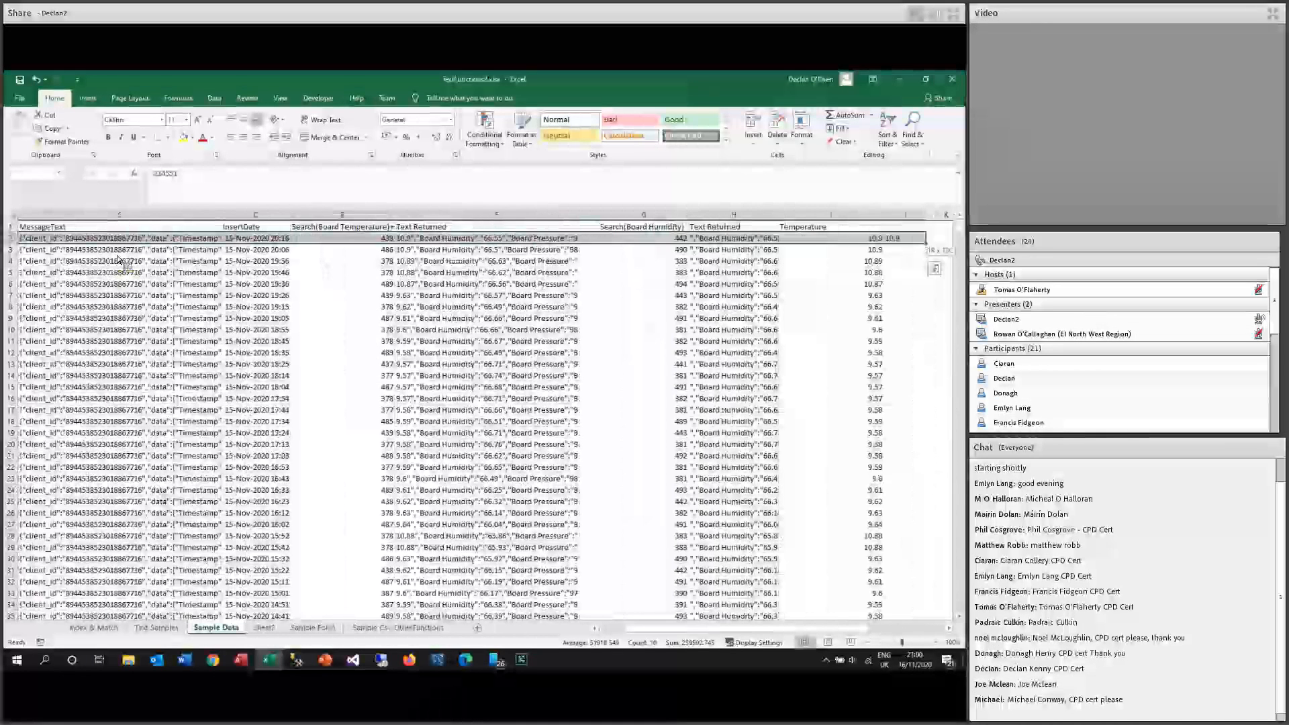
pyautogui.hotkey('shift', 'Left')
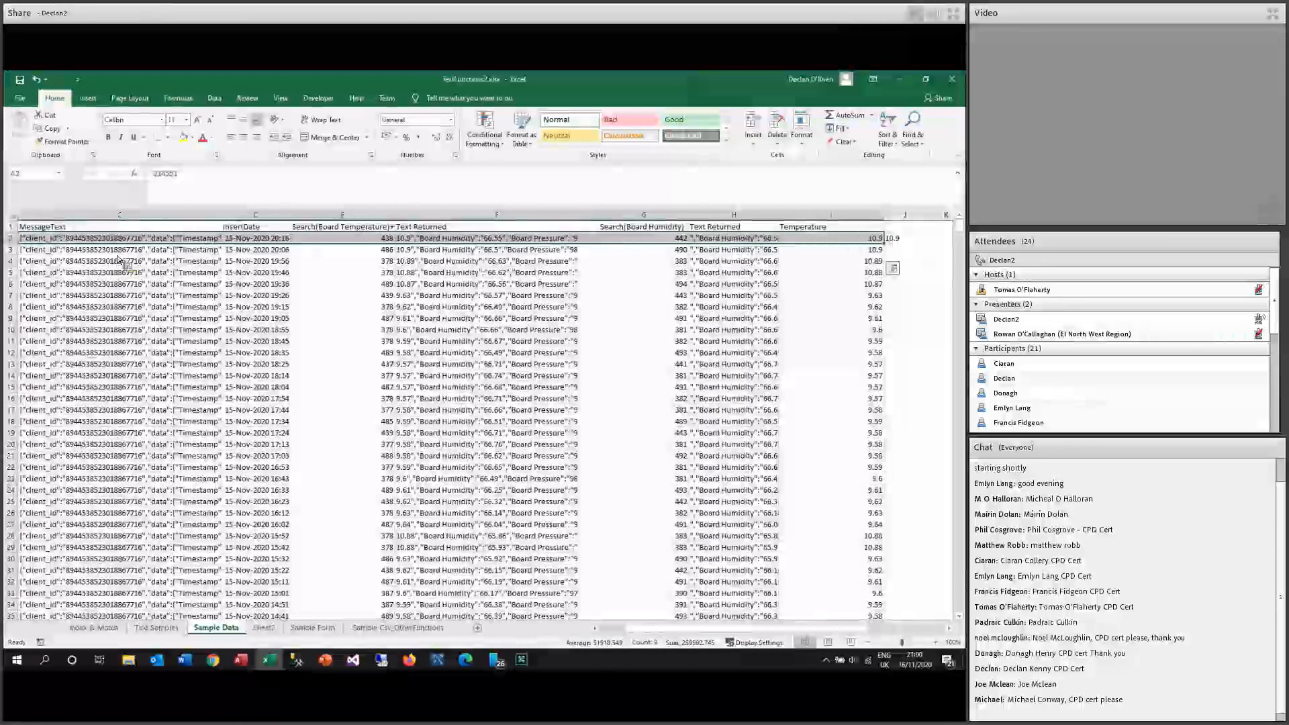
pyautogui.hotkey('ctrl', 'shift', 'Down')
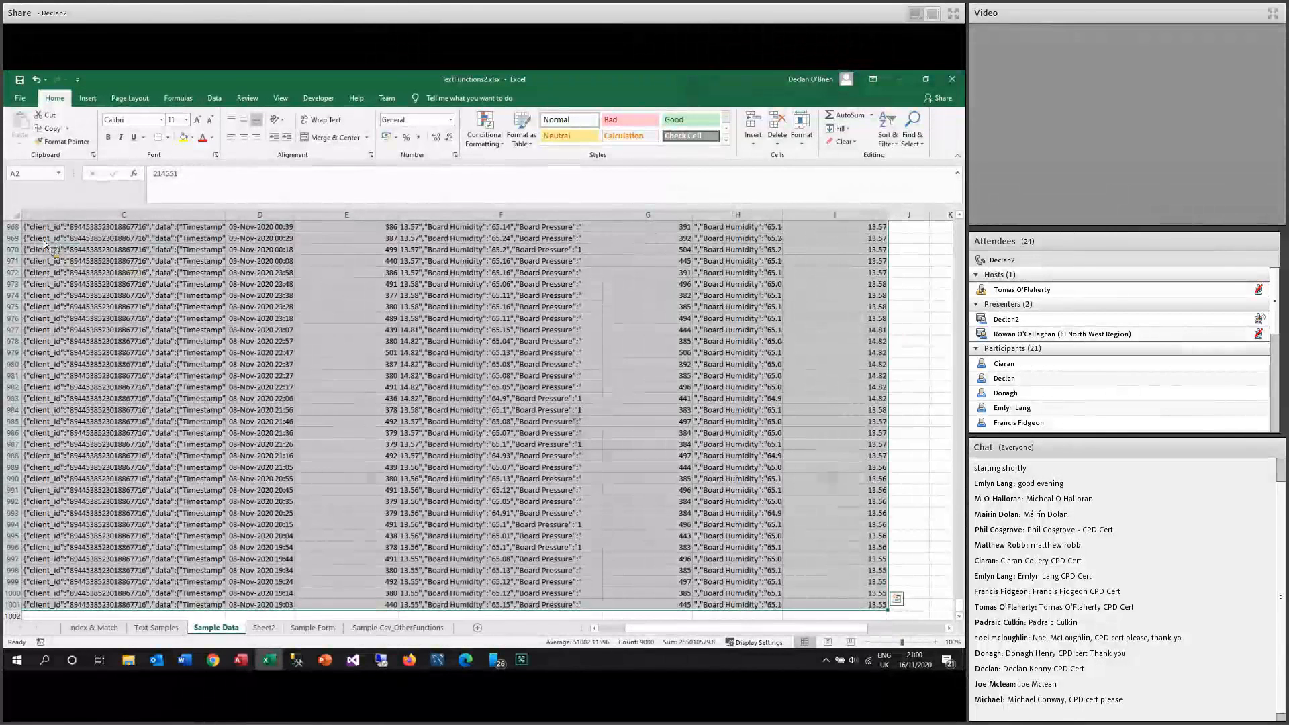
pyautogui.click(64, 318)
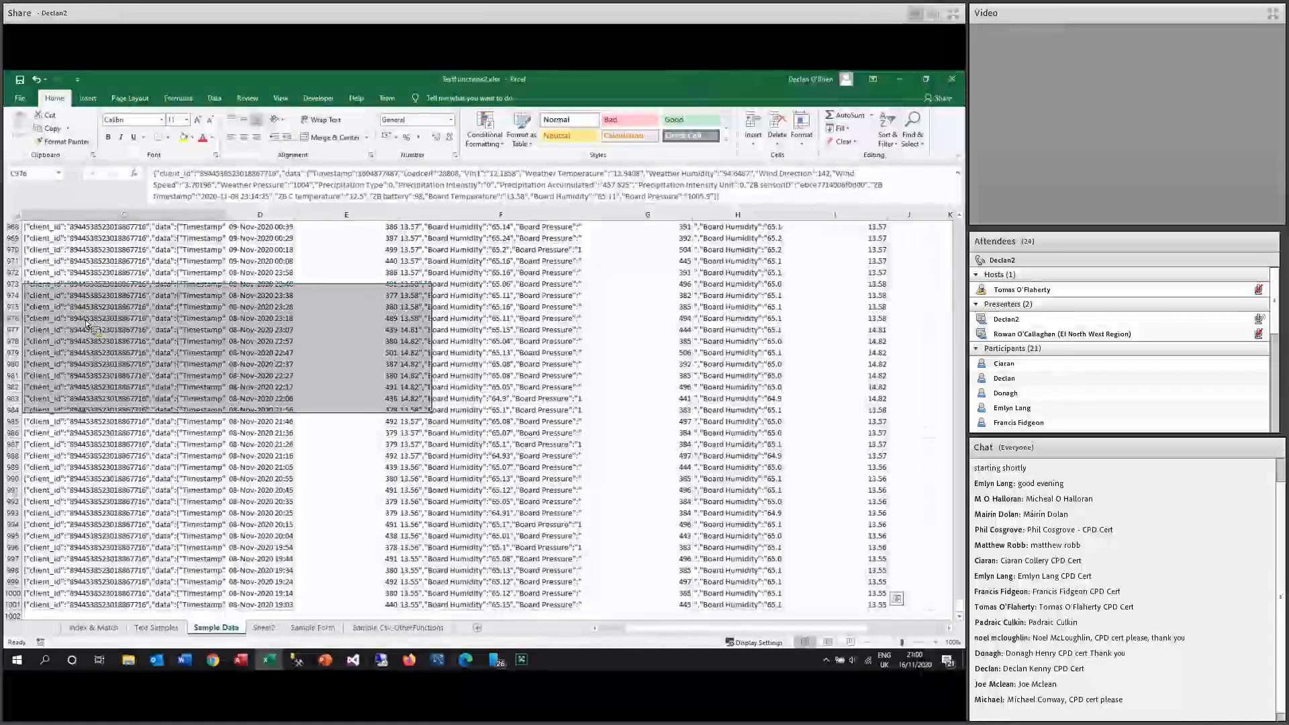
# Select A2:I1001 and bring up the Conditional Formatting options.
pyautogui.hotkey('ctrl', 'Home')
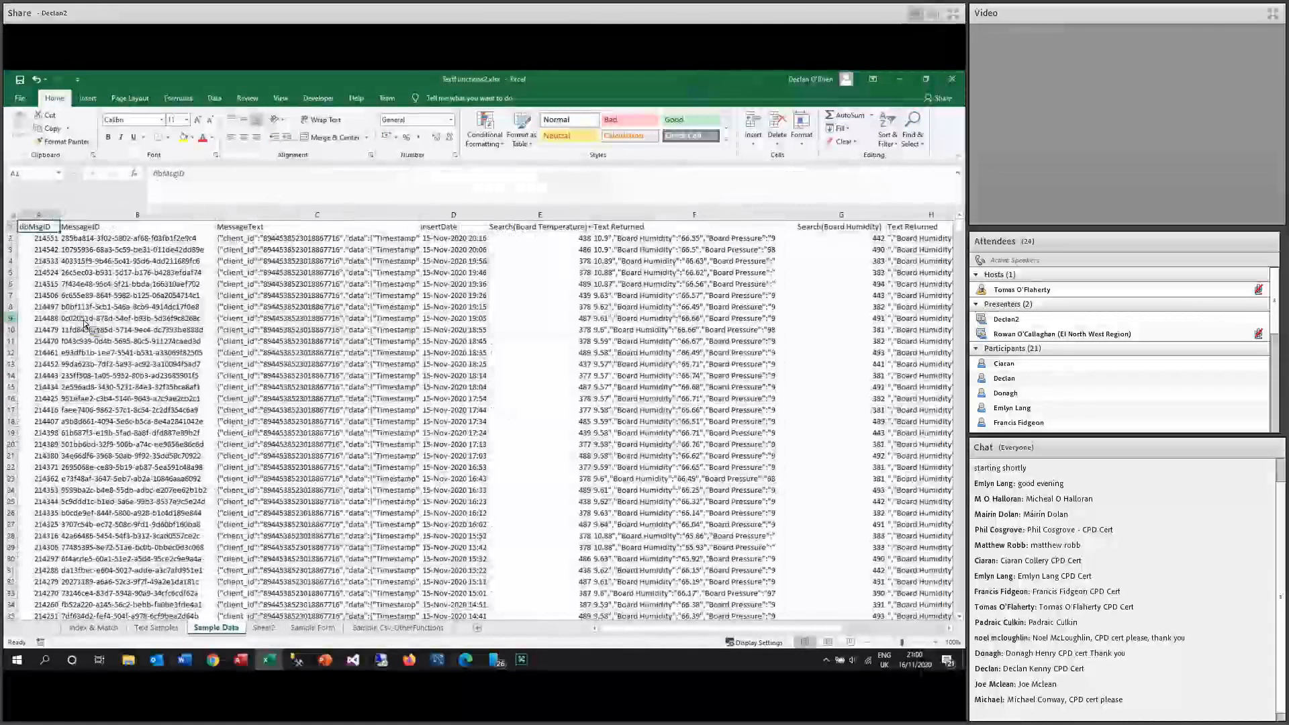
pyautogui.press('Down')
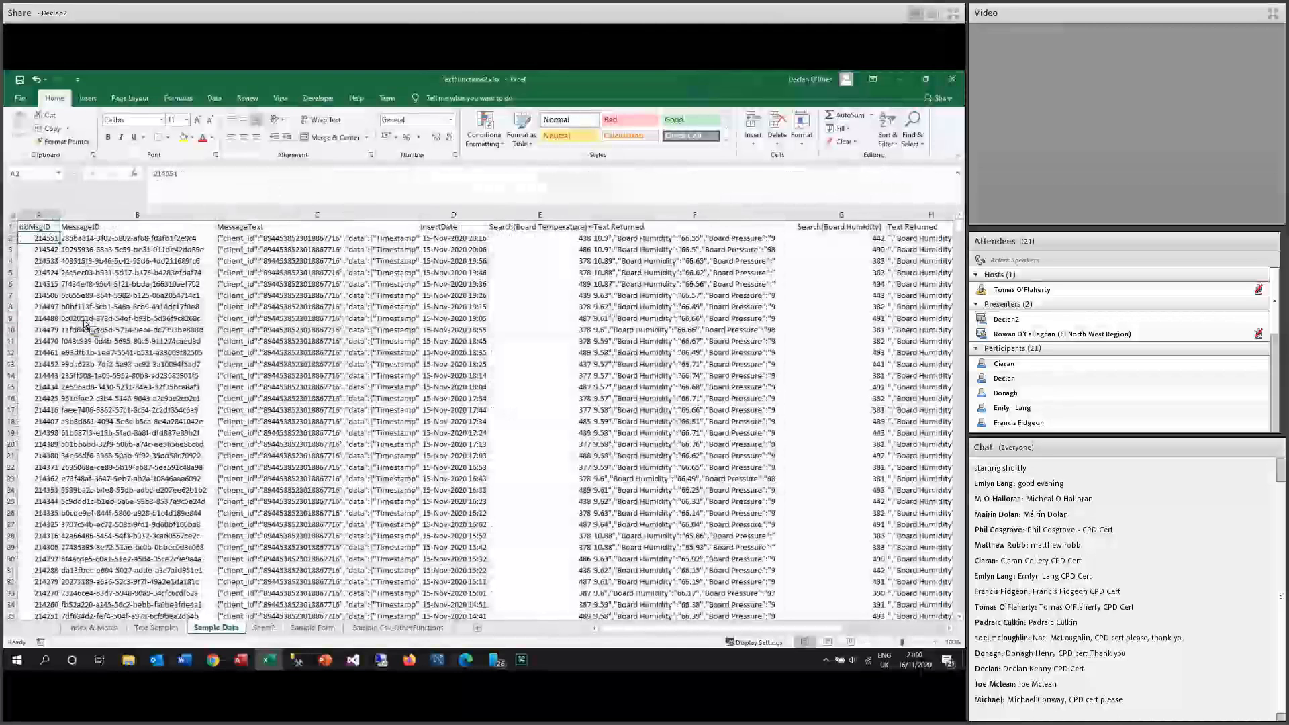
pyautogui.hotkey('ctrl', 'shift', 'Right')
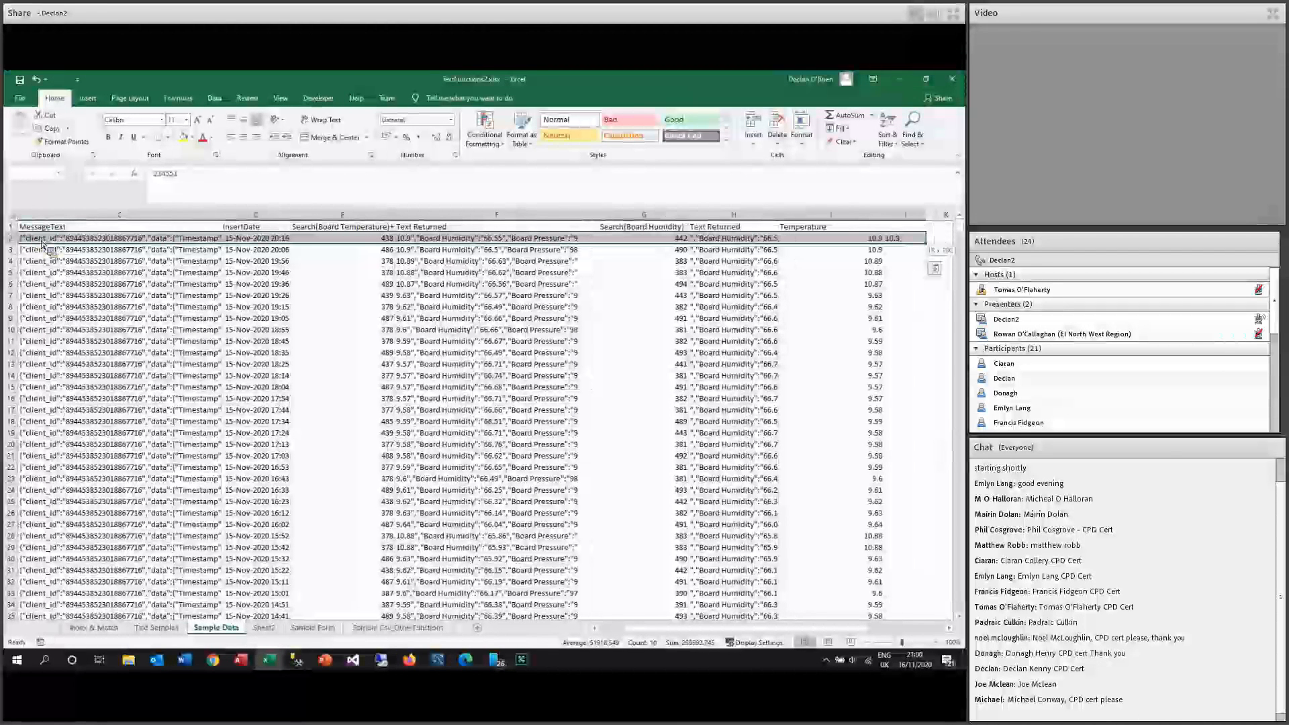
pyautogui.keyDown('shift'); pyautogui.click(812, 241); pyautogui.keyUp('shift')
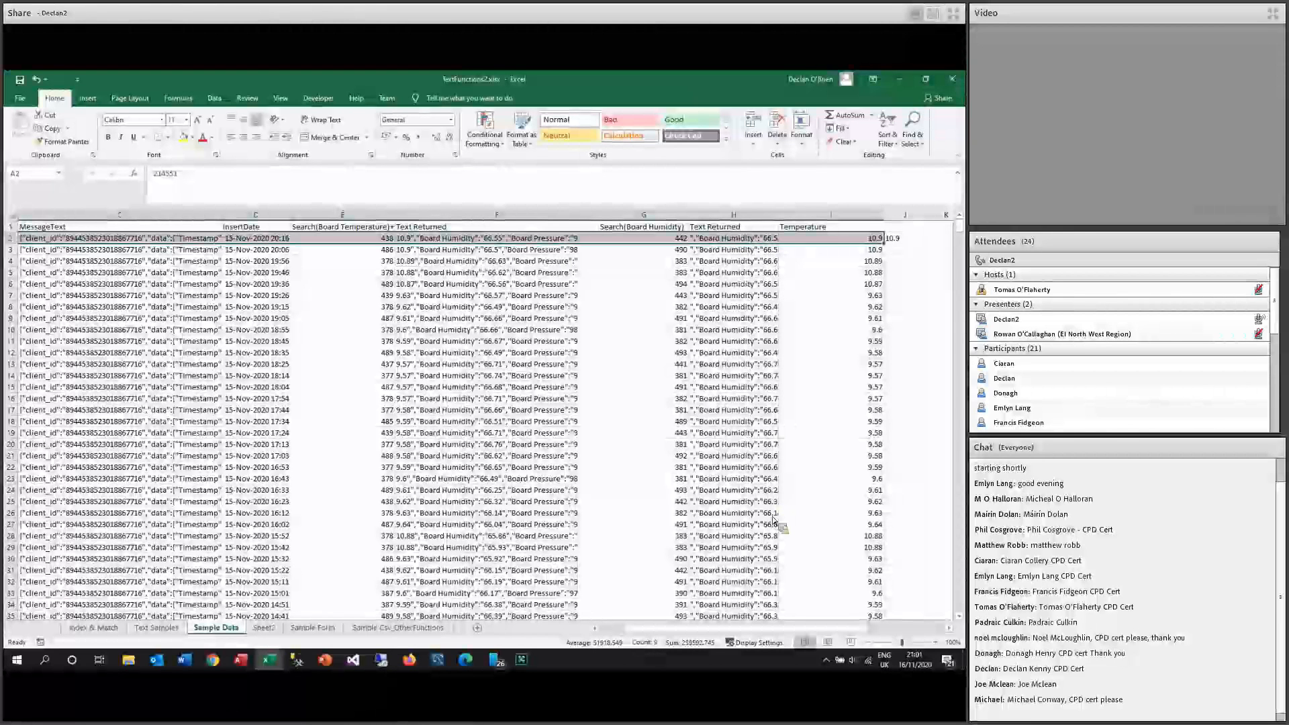
pyautogui.hotkey('ctrl', 'shift', 'Down')
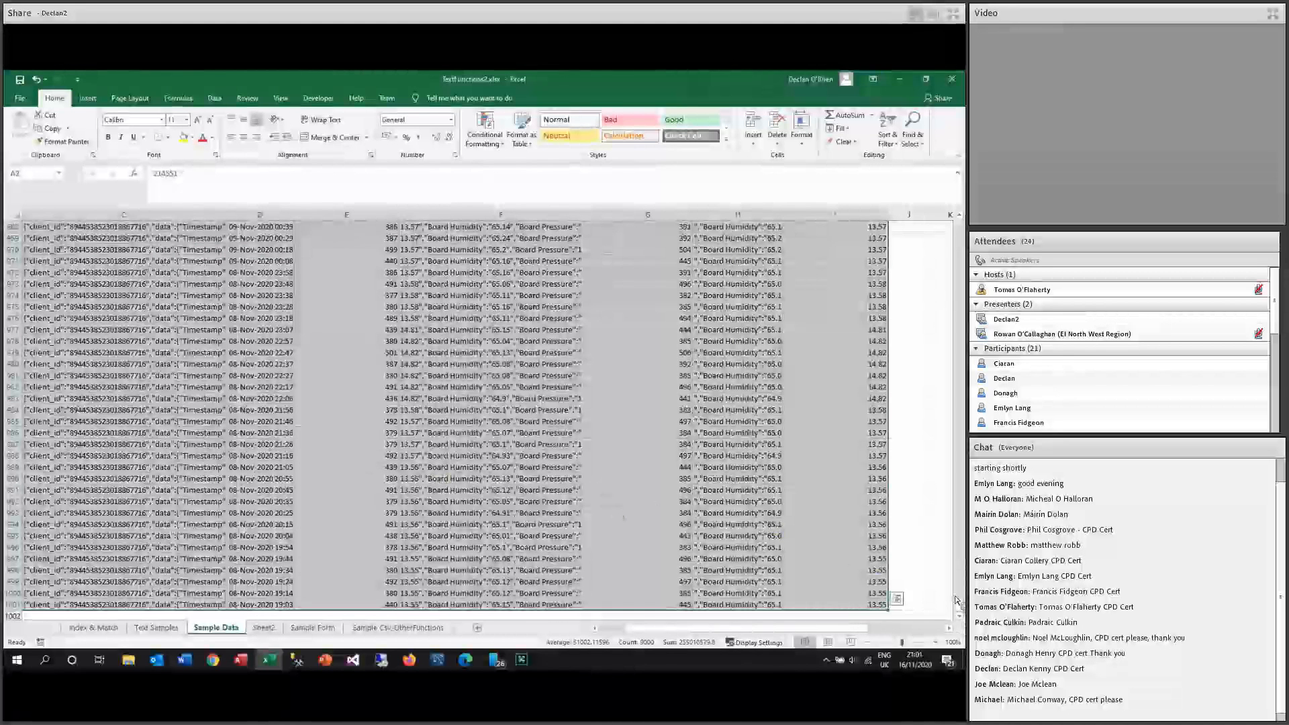
pyautogui.moveTo(960, 602); pyautogui.dragTo(960, 227)
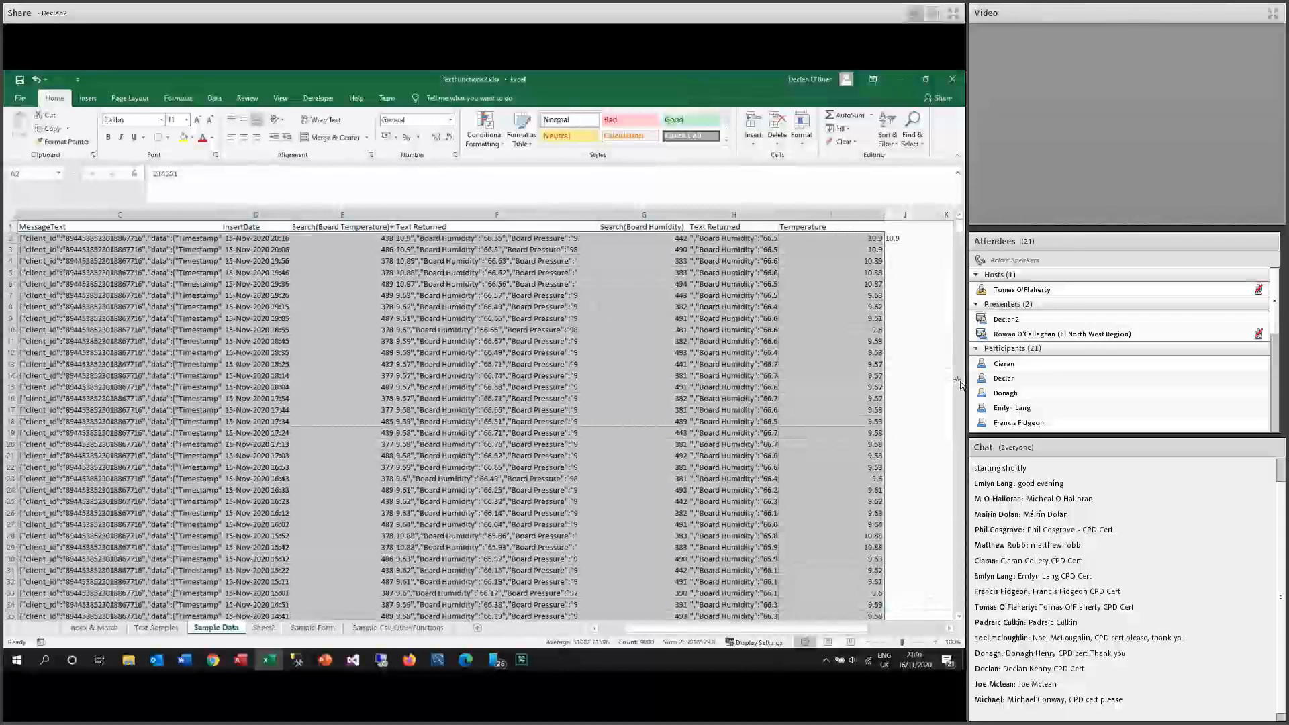
pyautogui.click(502, 143)
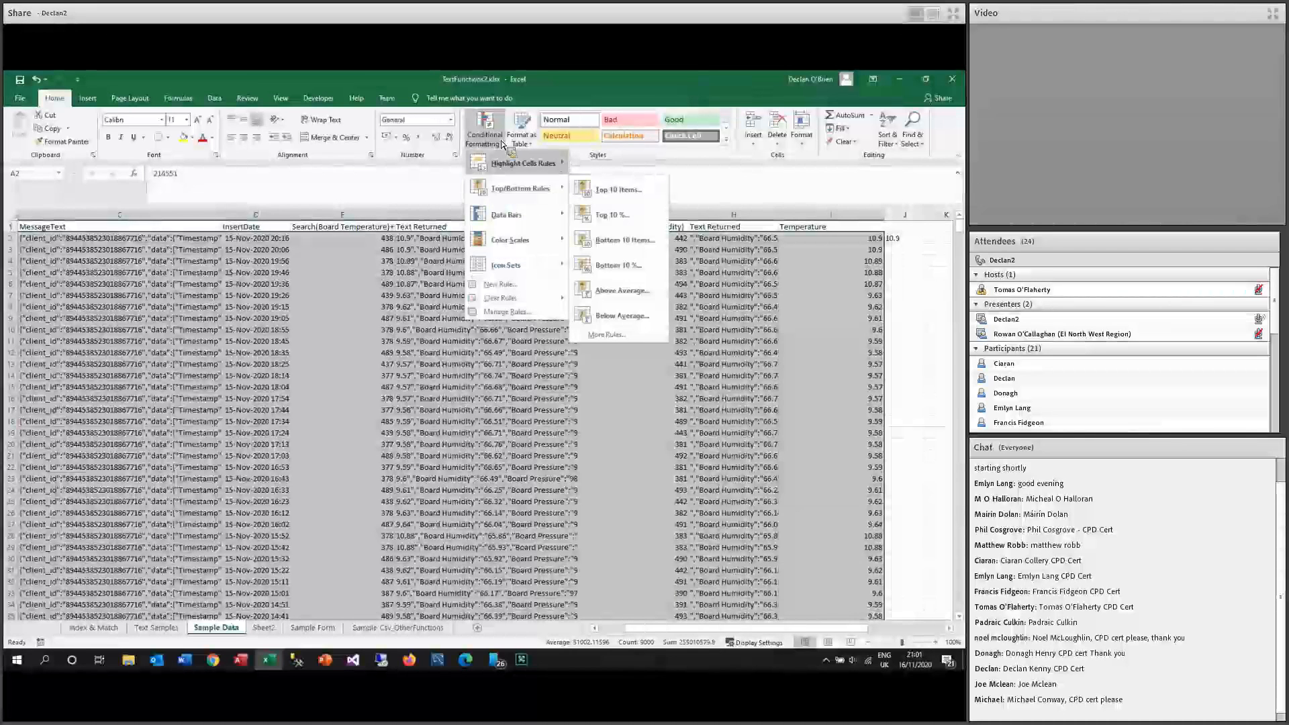
# Start a new formula-based rule from Manage Rules, beginning the formula with =$A2.
pyautogui.click(506, 313)
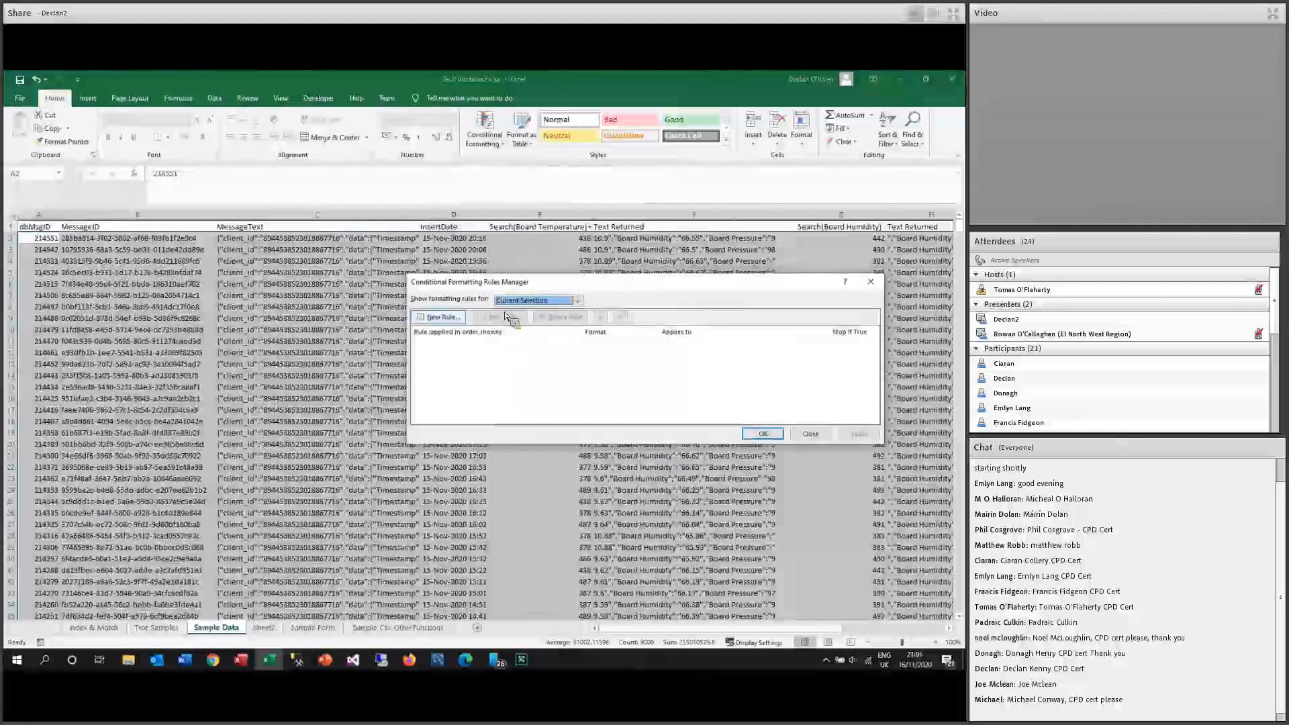
pyautogui.click(442, 317)
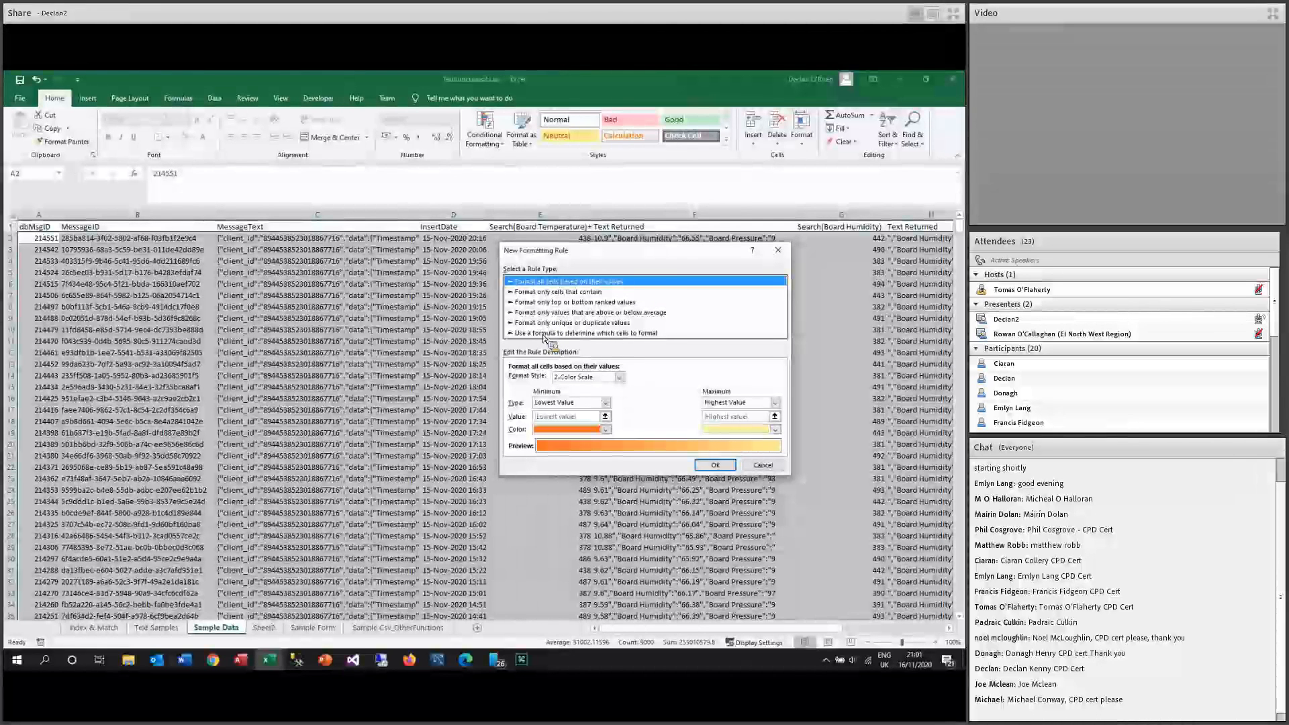
pyautogui.click(544, 334)
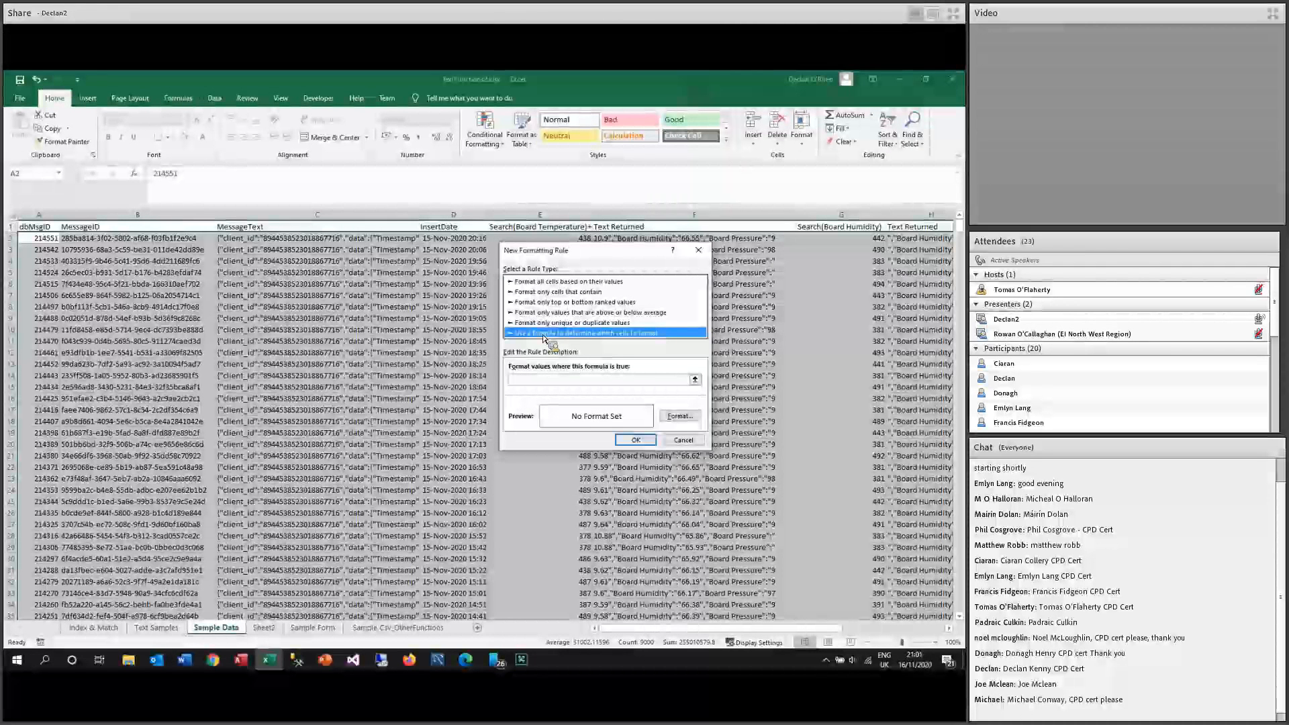
pyautogui.click(571, 381)
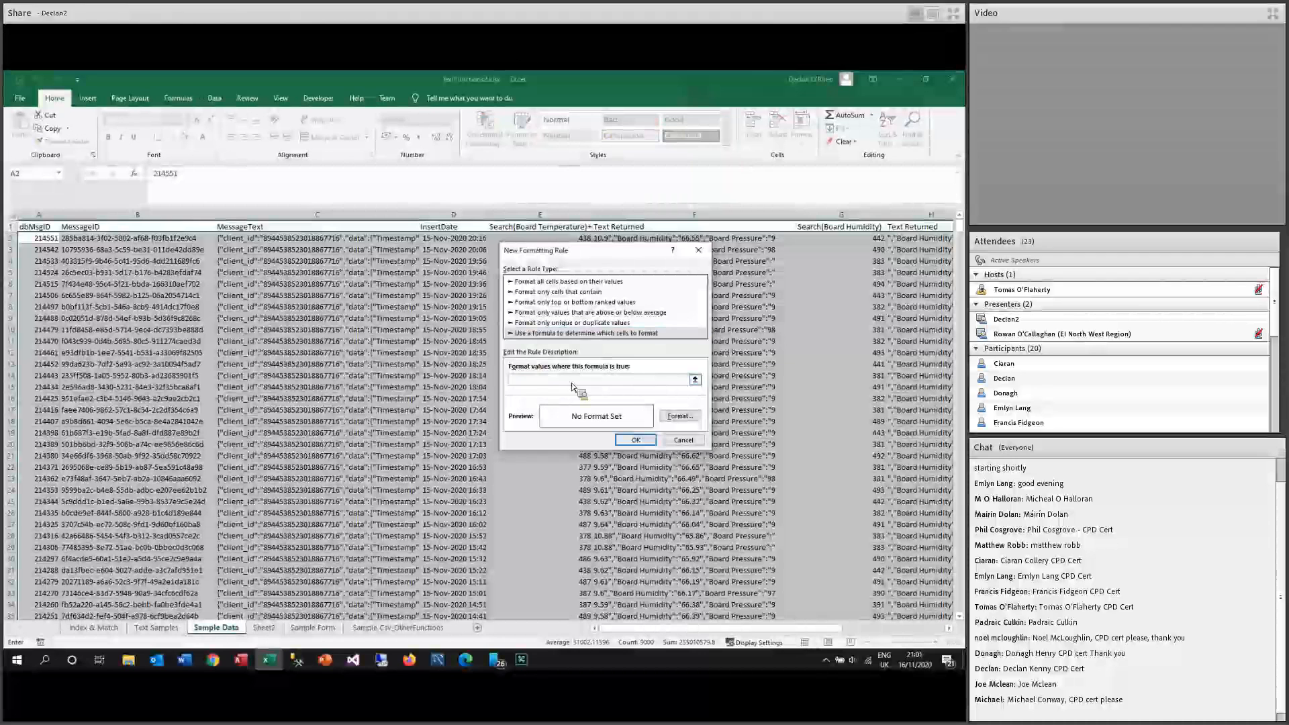
pyautogui.write('=')
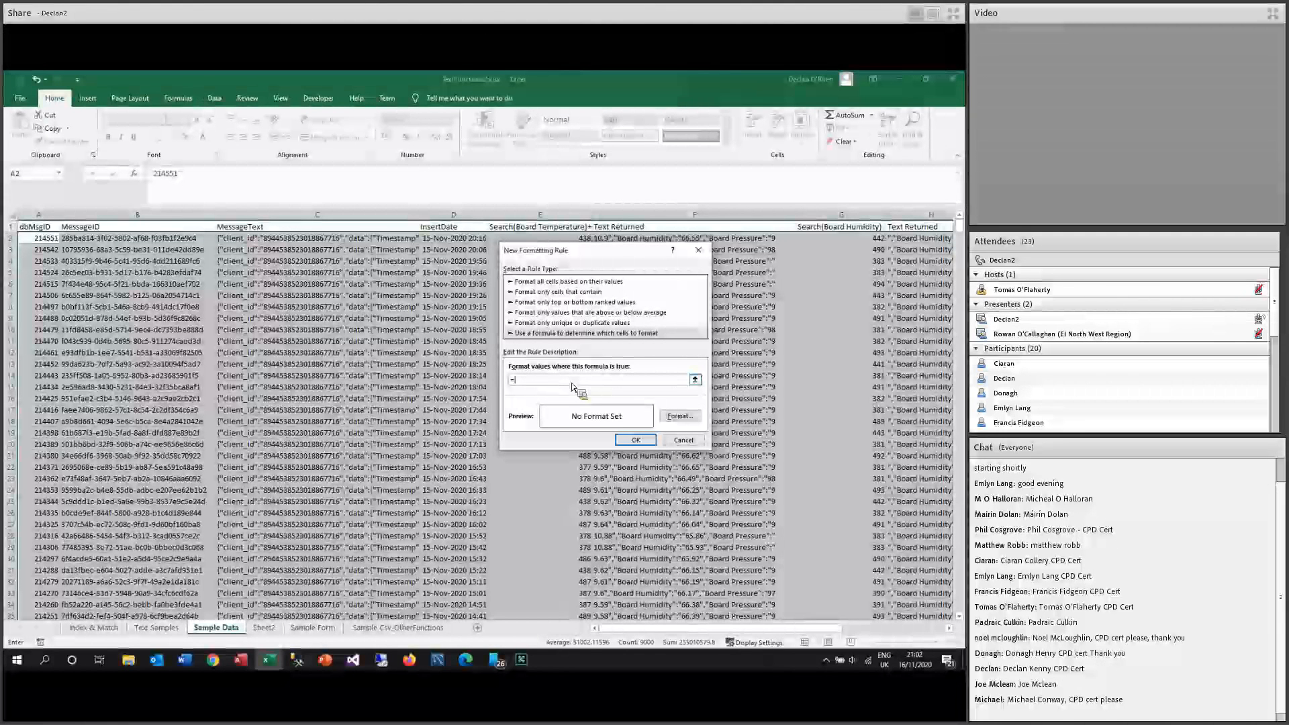
pyautogui.write('$A2')
# Give the rule a blue background fill and confirm the format.
pyautogui.hotkey('alt', 'f')
pyautogui.hotkey('ctrl', 'Tab')
pyautogui.hotkey('ctrl', 'Tab')
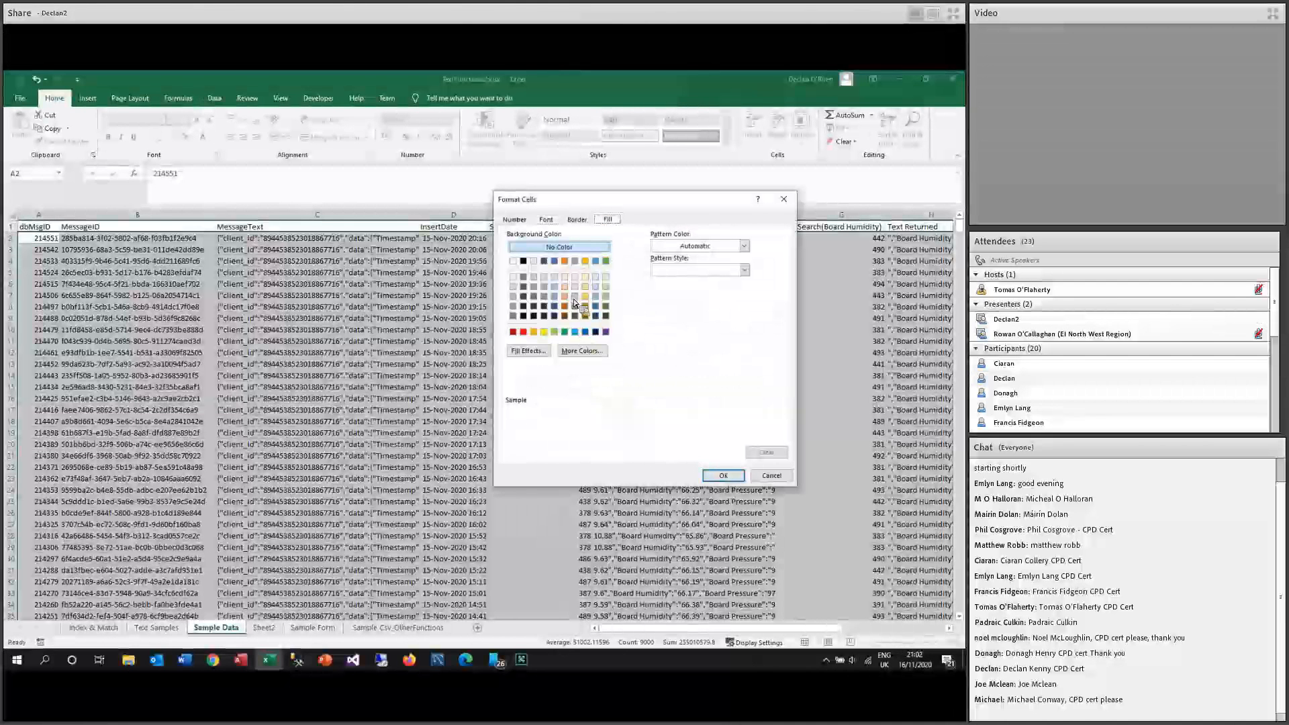
pyautogui.click(586, 332)
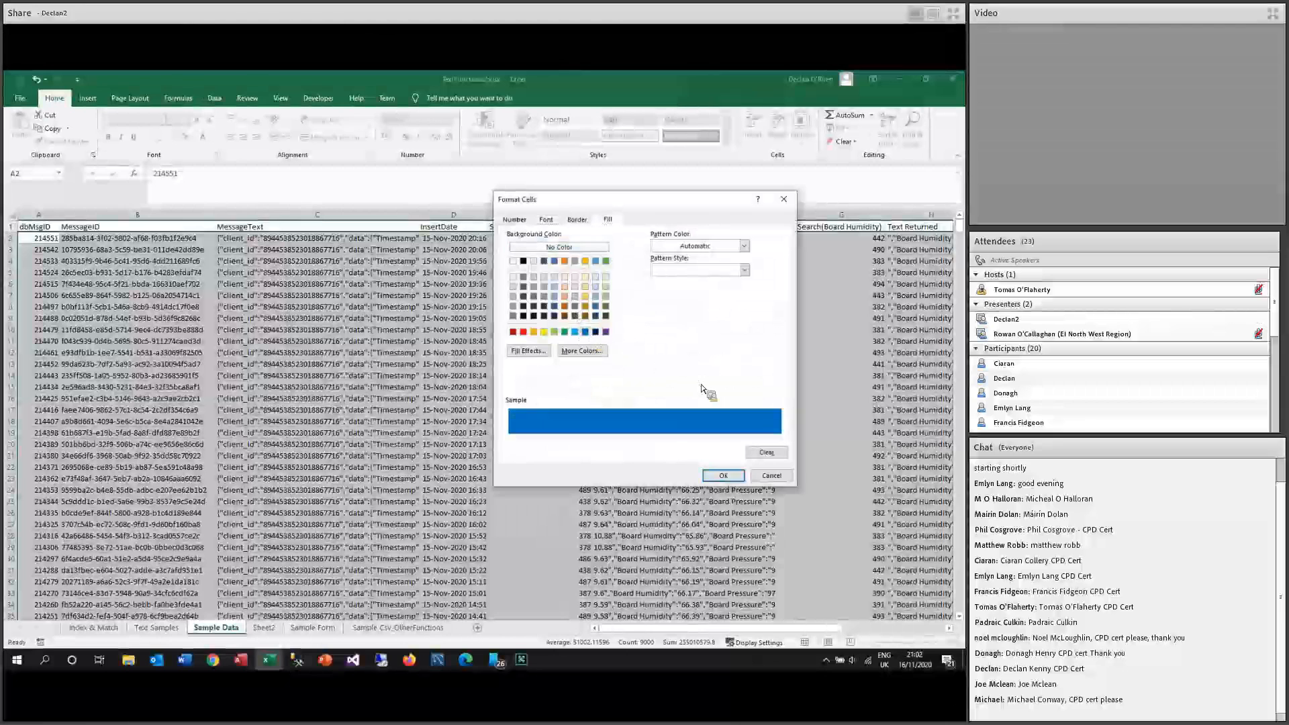
pyautogui.click(723, 476)
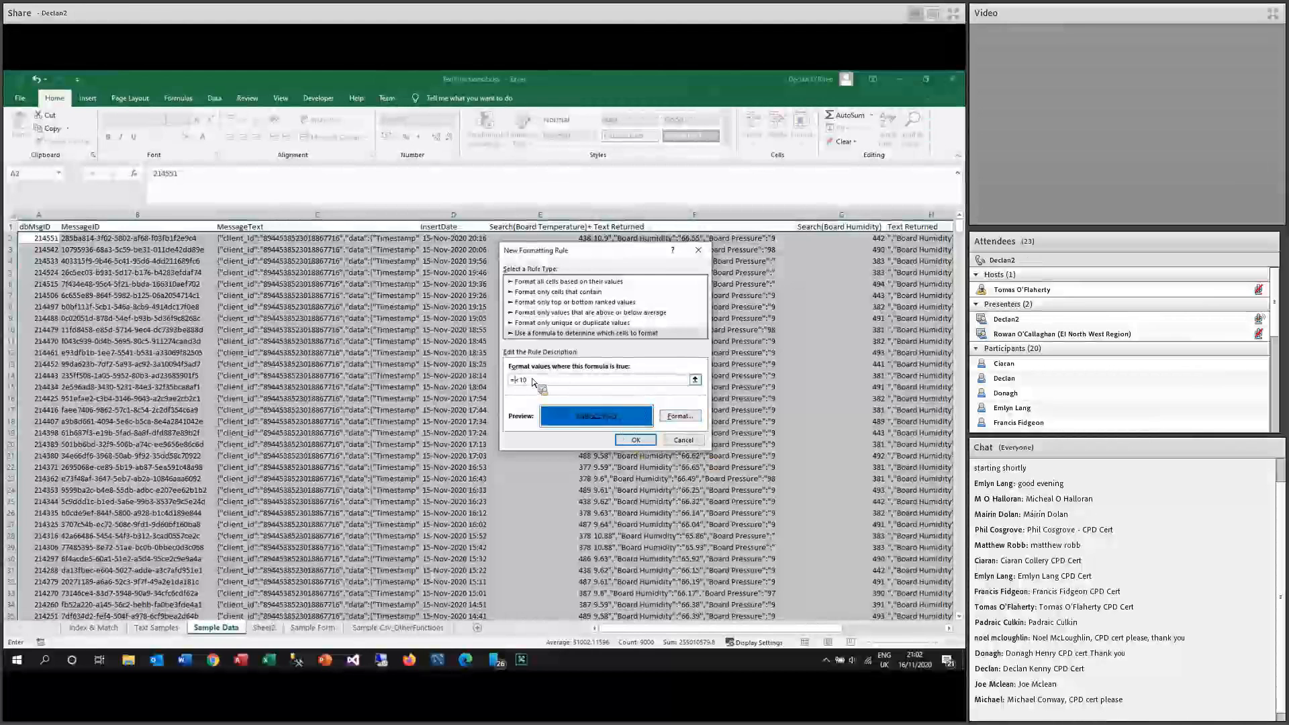
pyautogui.moveTo(800, 630); pyautogui.dragTo(832, 634)
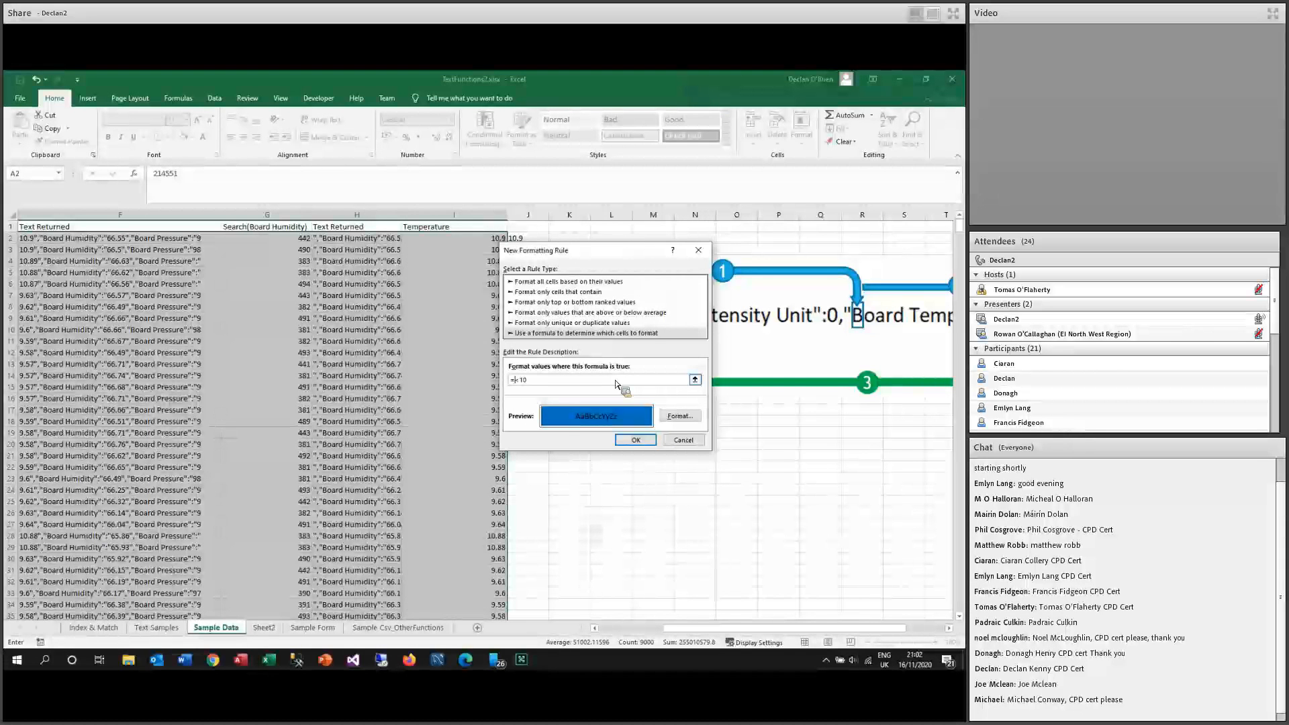
pyautogui.write('$I')
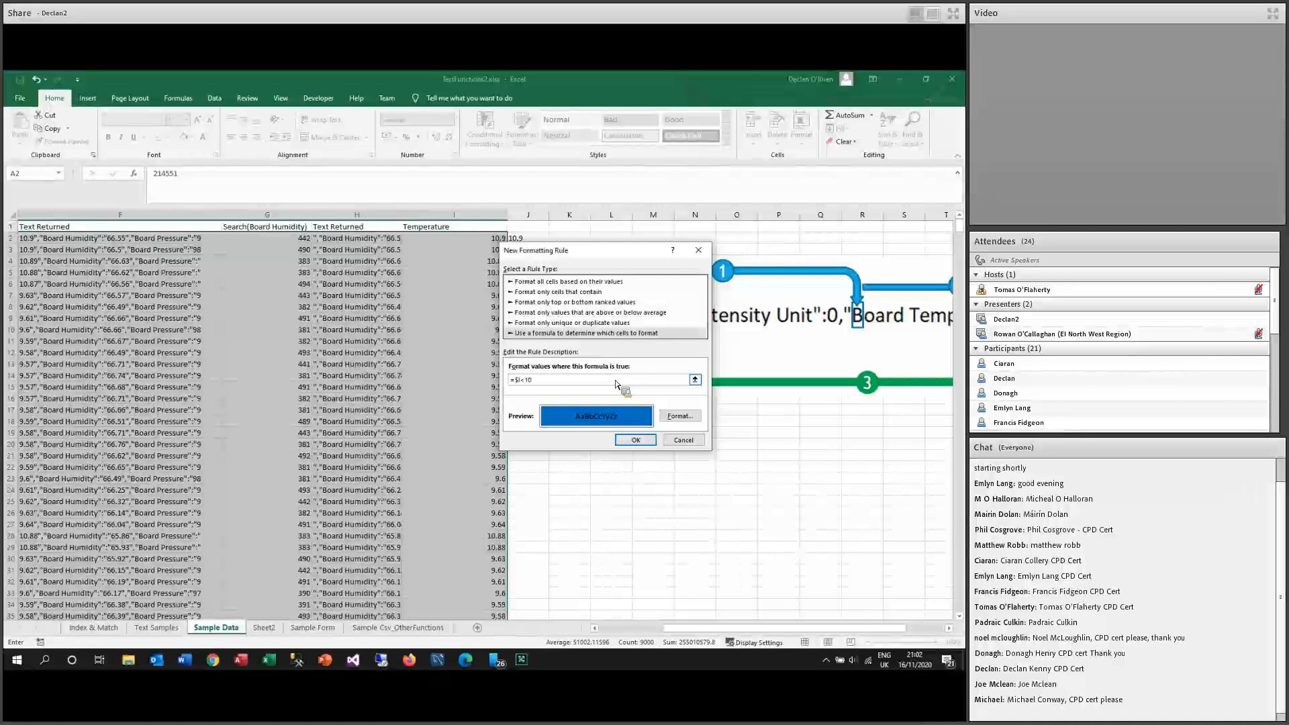
pyautogui.write('2')
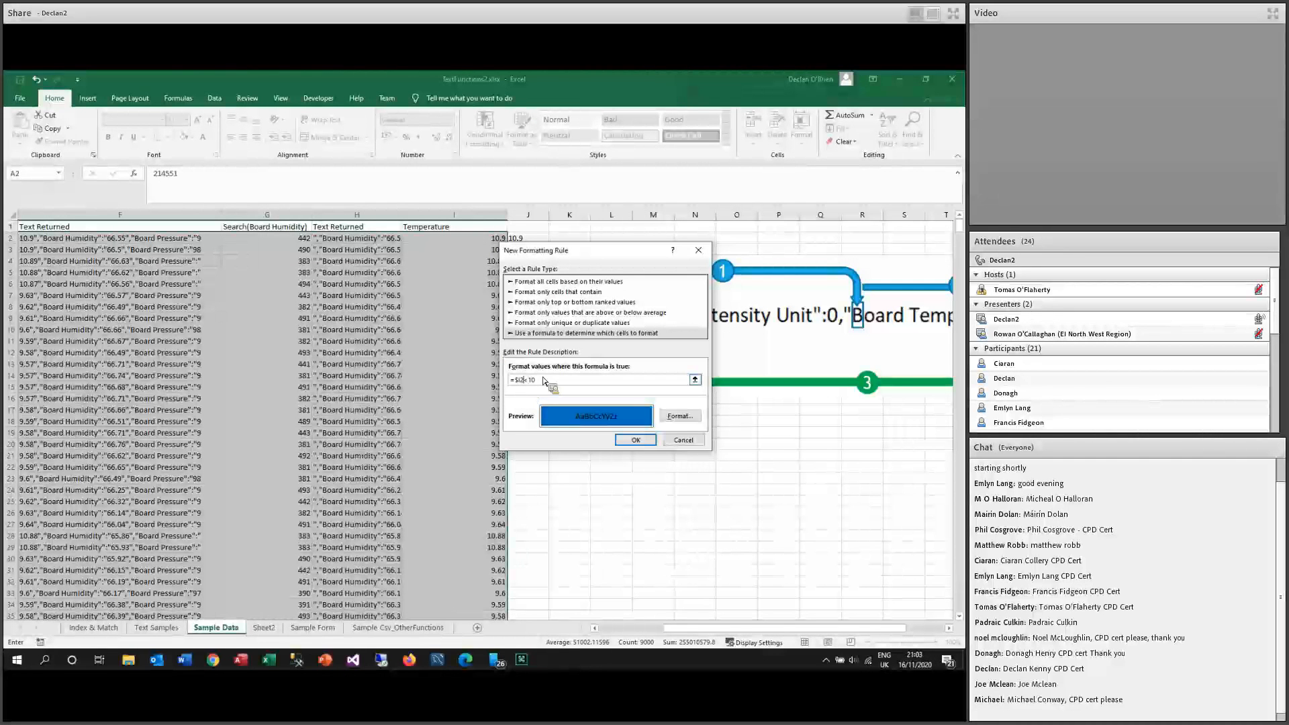
pyautogui.click(630, 439)
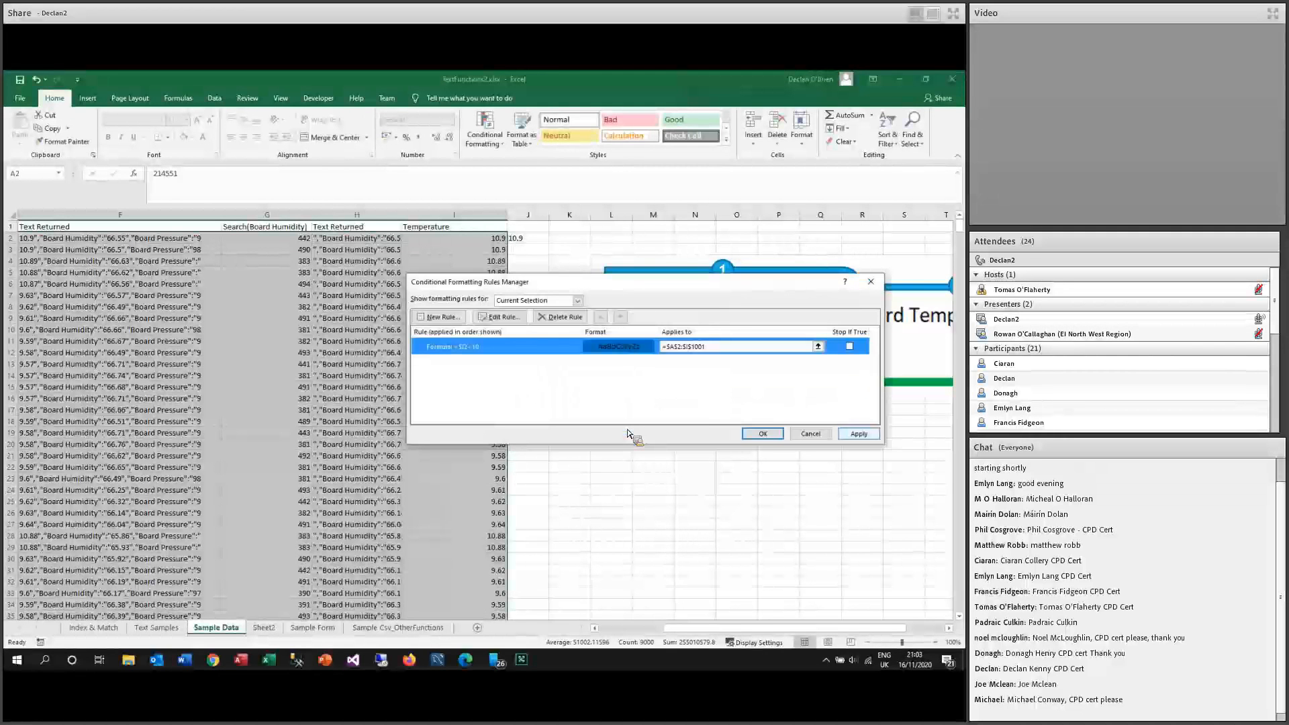
pyautogui.click(855, 434)
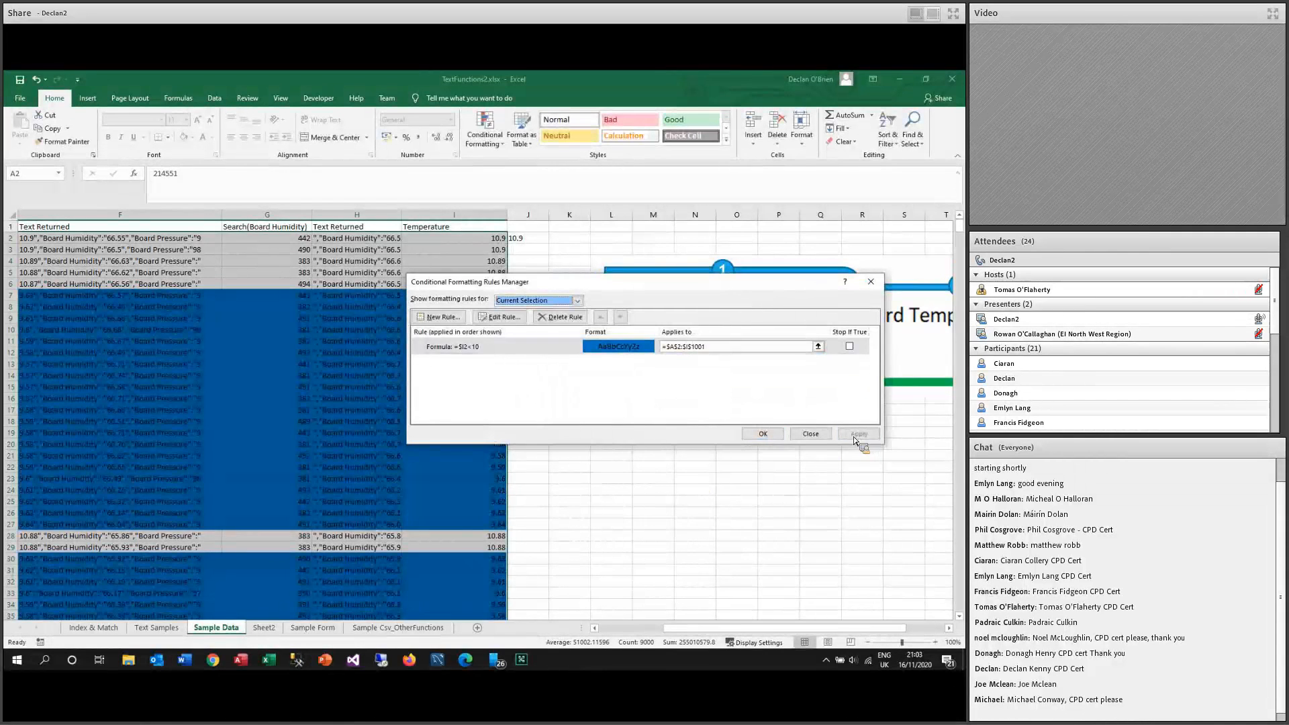
pyautogui.moveTo(625, 281); pyautogui.dragTo(671, 314)
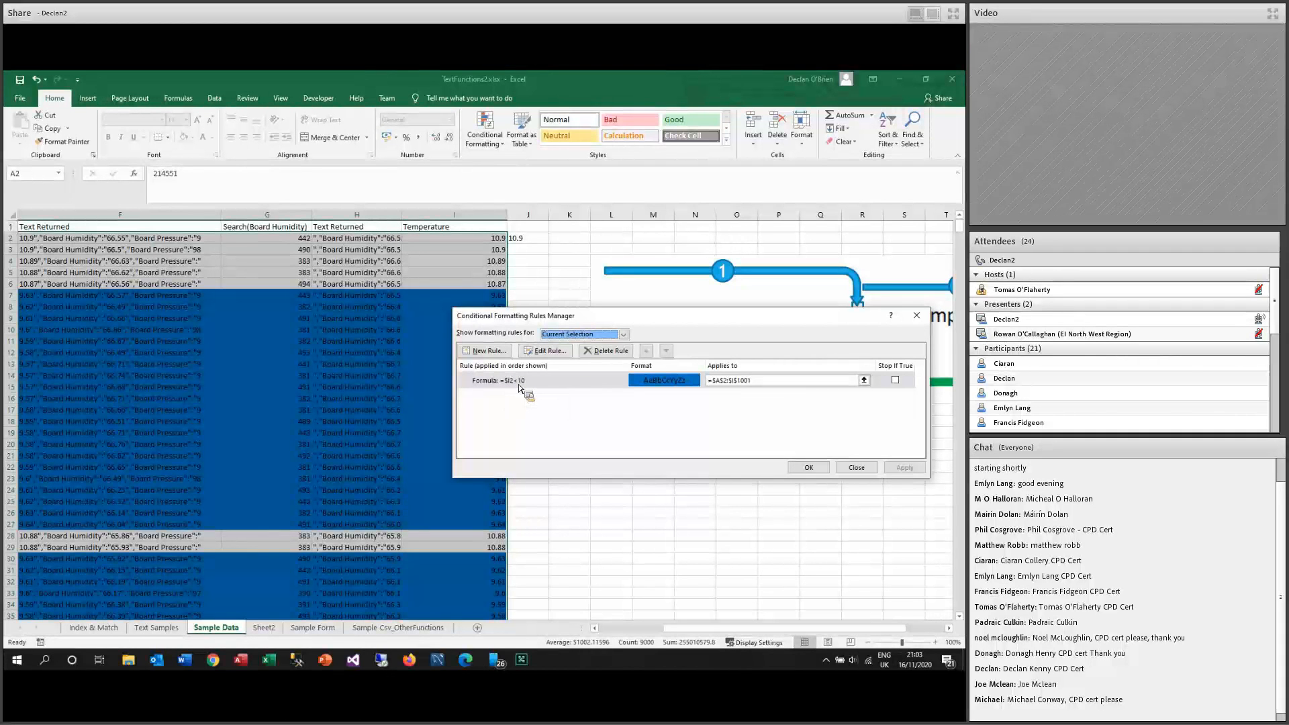
# Create formula rule =$I2<12 with a light blue fill and apply it.
pyautogui.moveTo(593, 314)
pyautogui.mouseDown()
pyautogui.moveTo(623, 299)
pyautogui.moveTo(616, 324)
pyautogui.mouseUp()
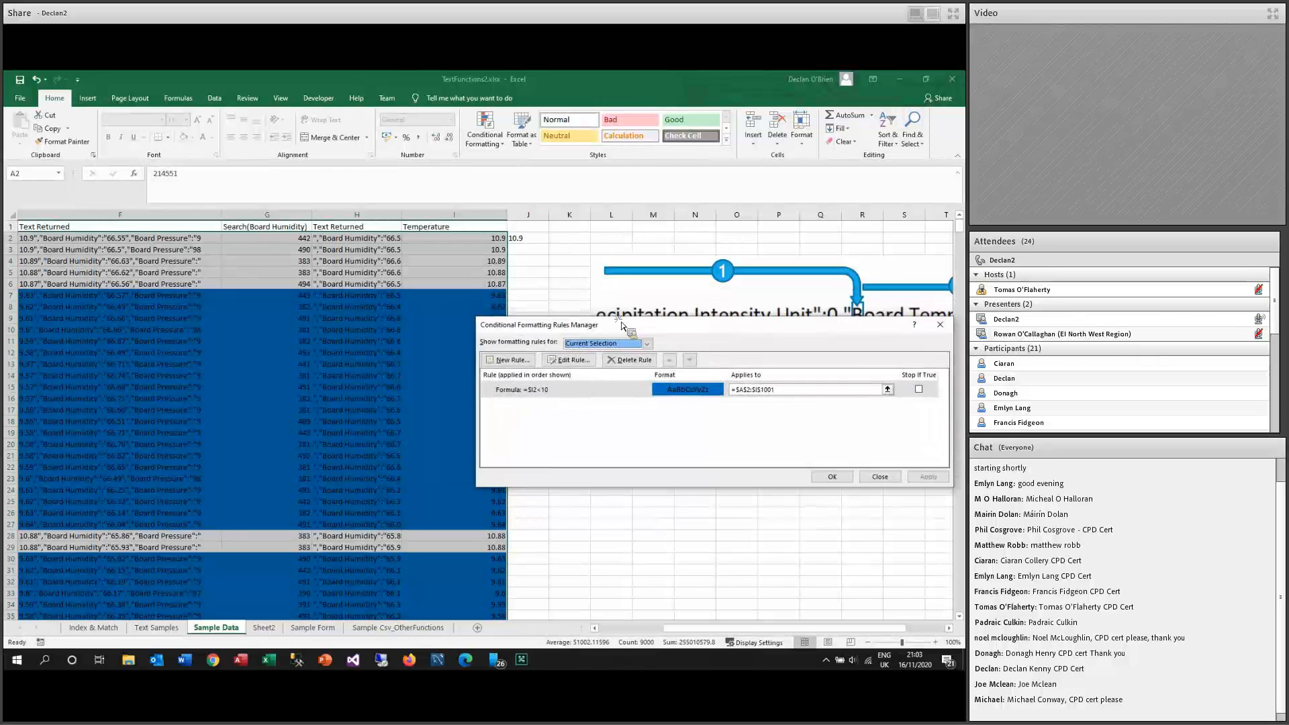
pyautogui.click(523, 364)
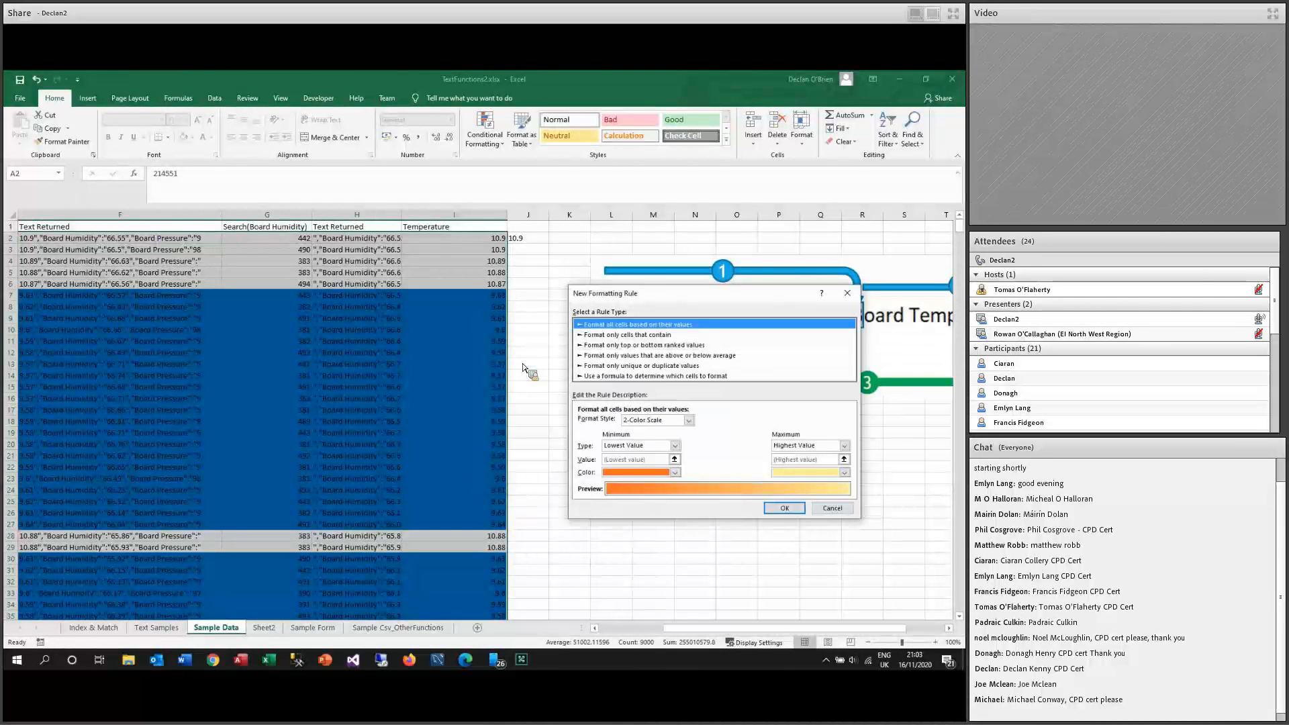
pyautogui.click(618, 377)
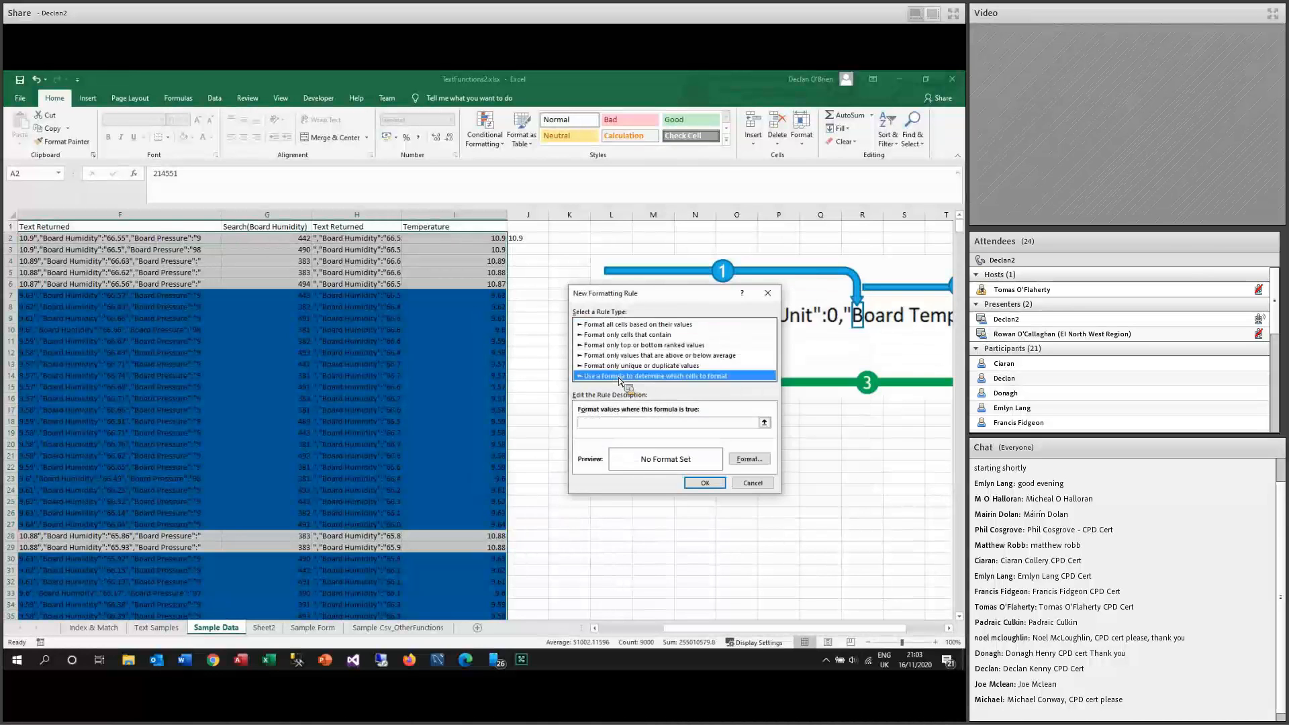
pyautogui.click(645, 424)
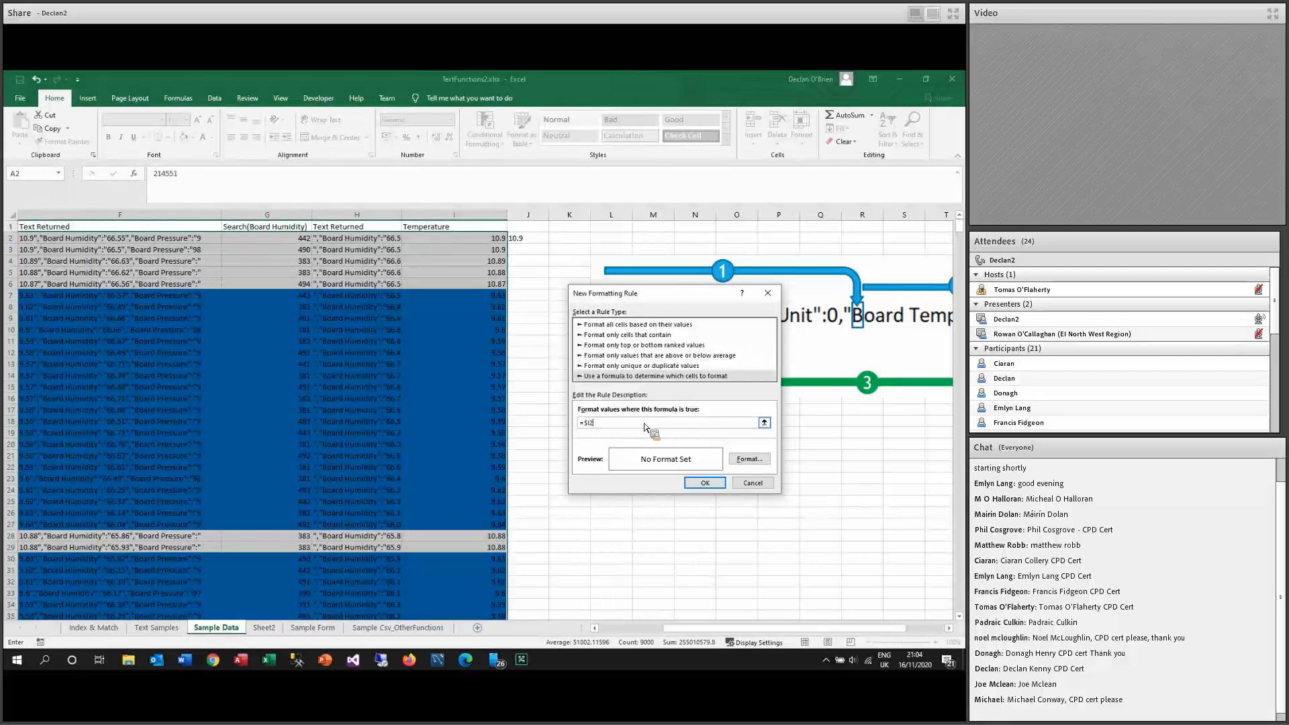
pyautogui.write('$I2<12')
pyautogui.click(759, 463)
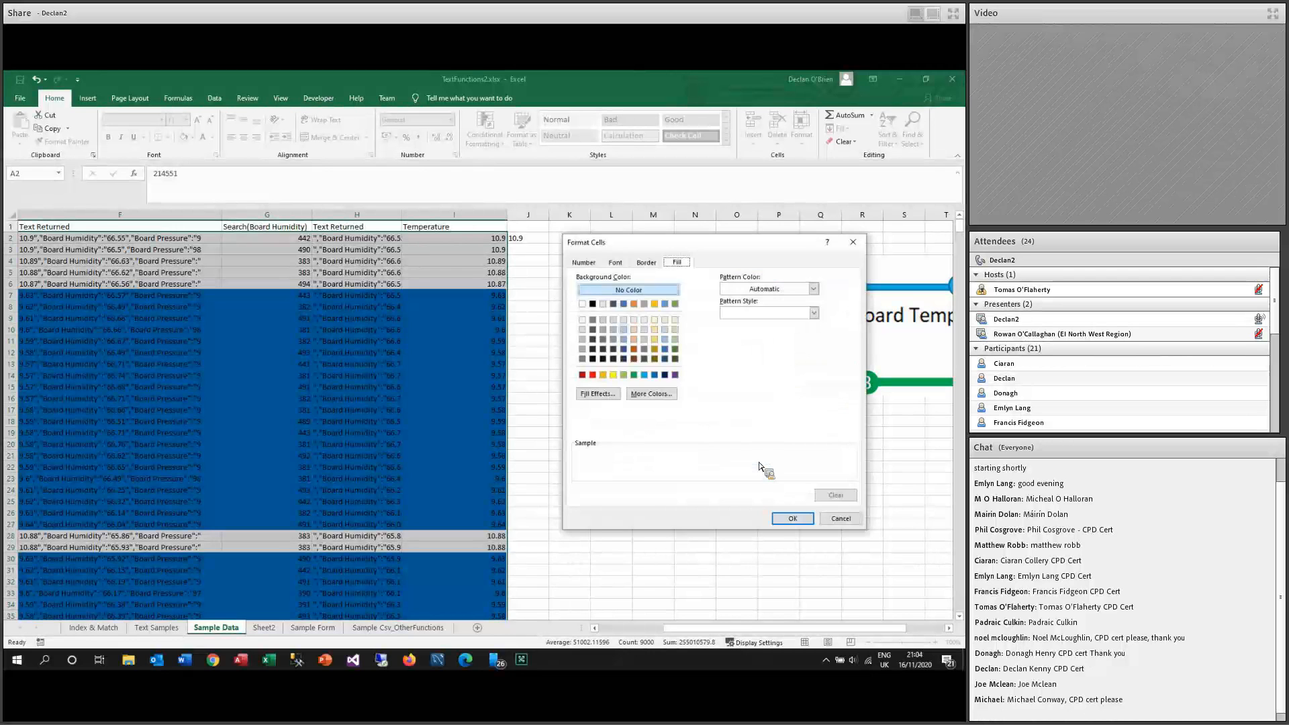
pyautogui.click(624, 329)
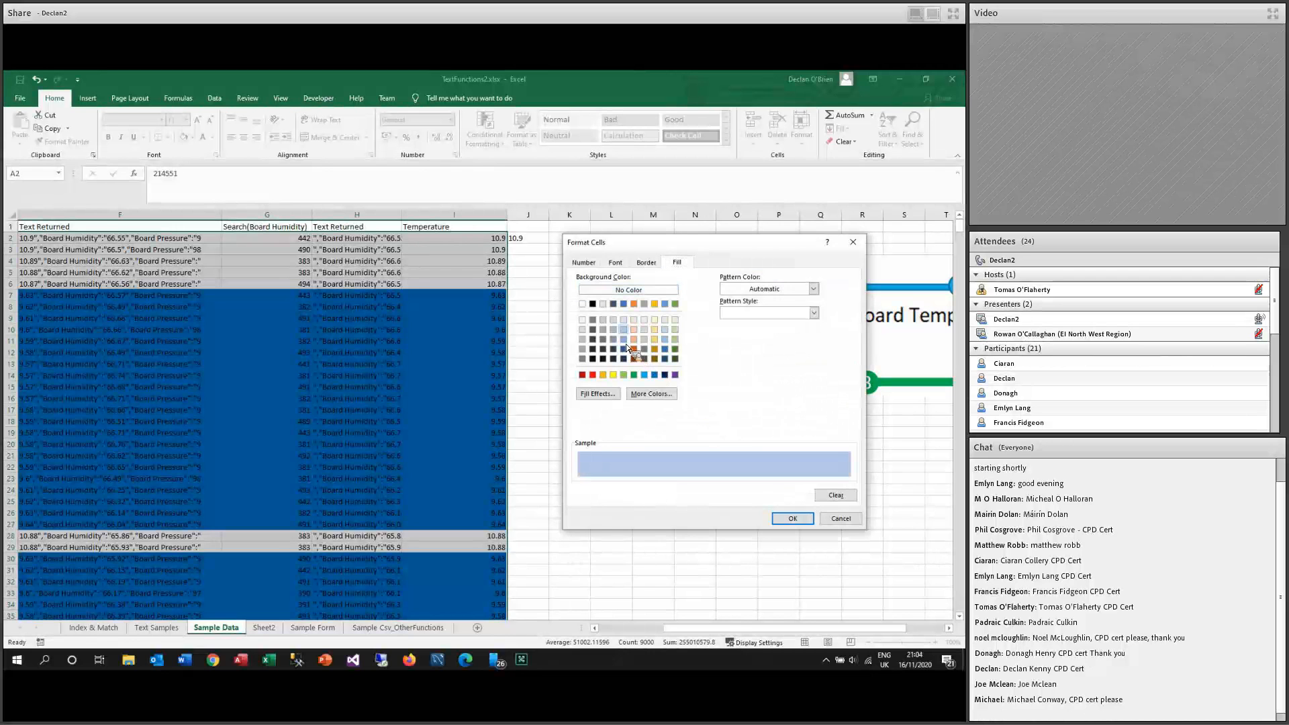
pyautogui.click(792, 518)
pyautogui.click(710, 488)
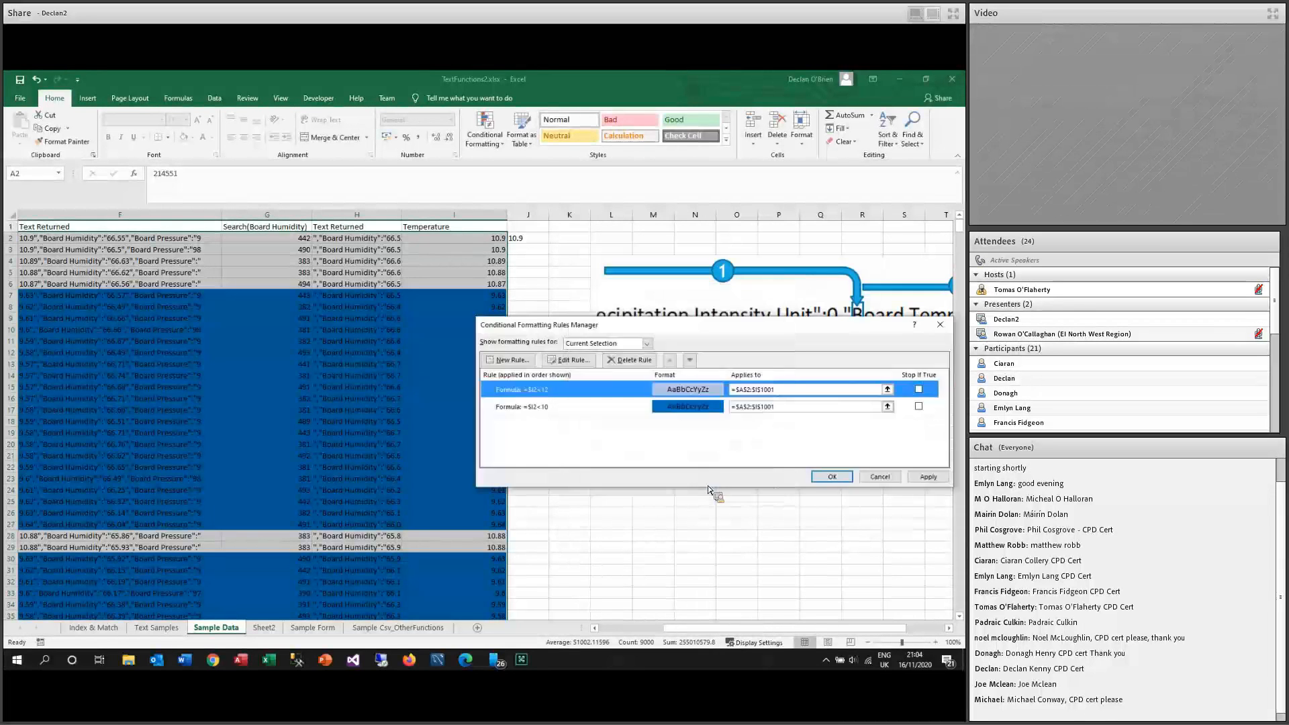
pyautogui.click(927, 476)
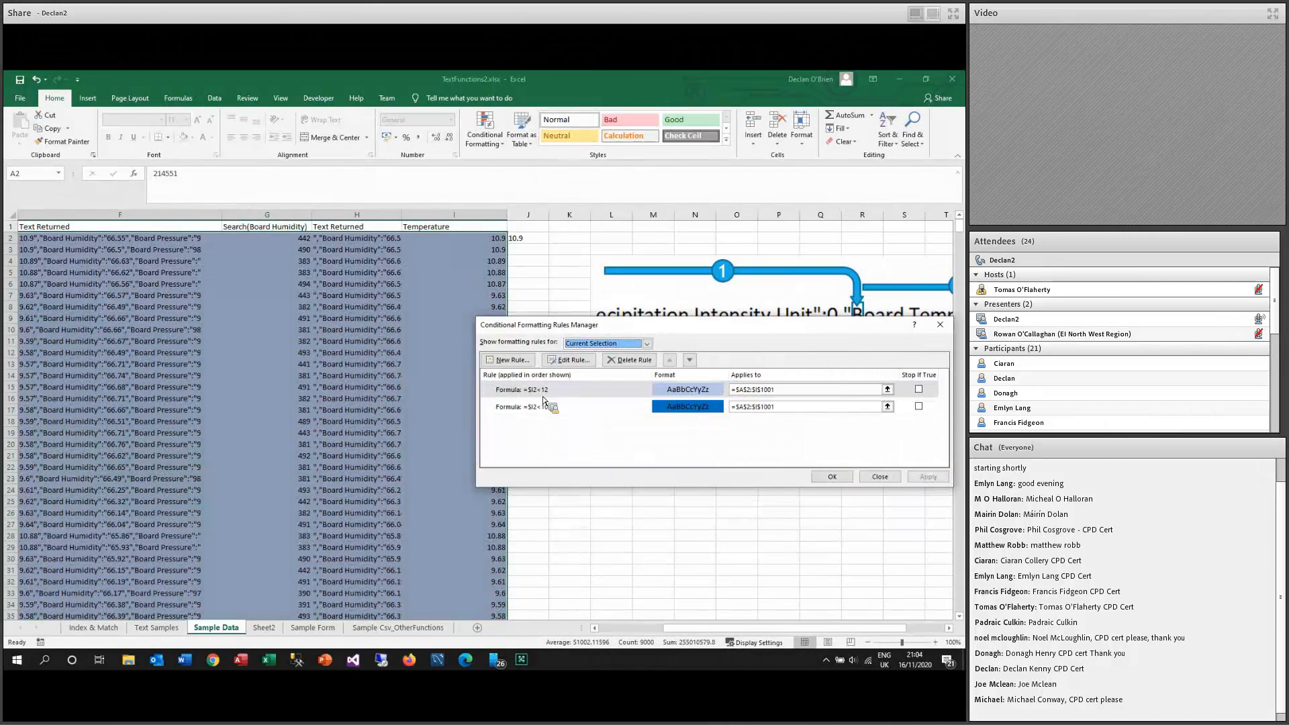
# Create formula rule =$I2>=12 with a green fill and apply all three rules.
pyautogui.click(508, 360)
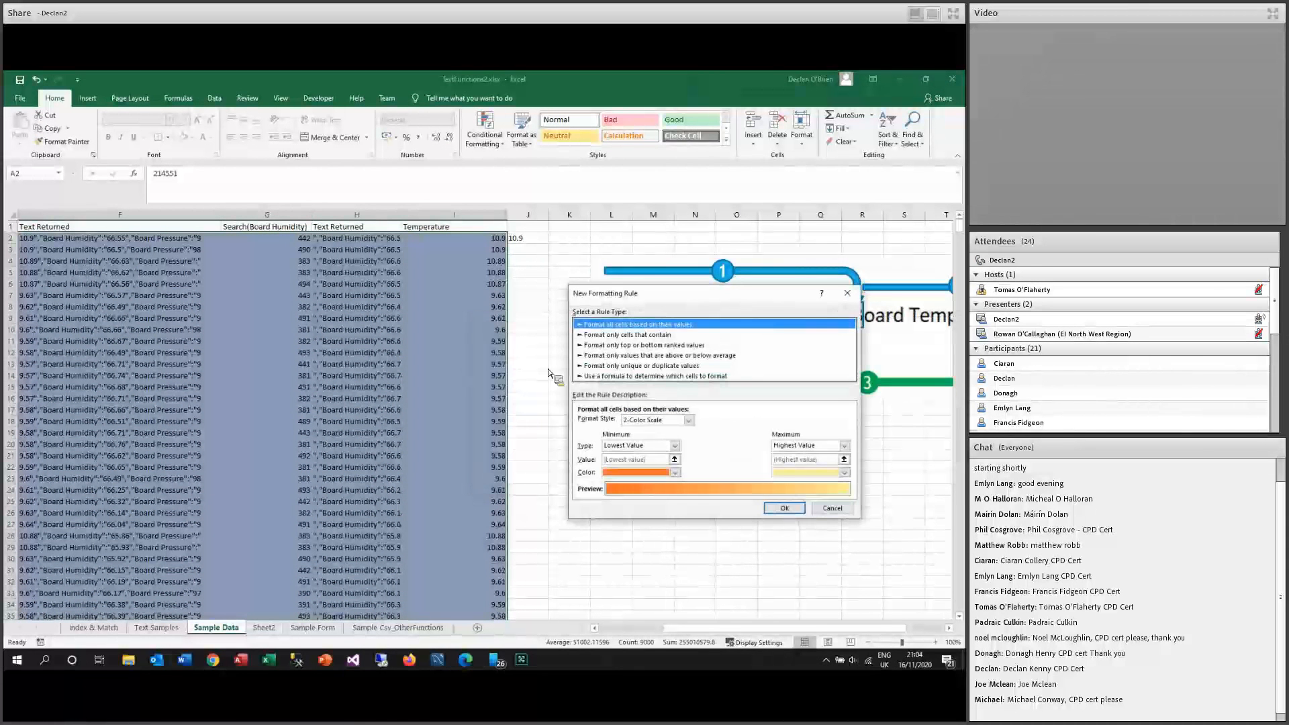
pyautogui.click(612, 376)
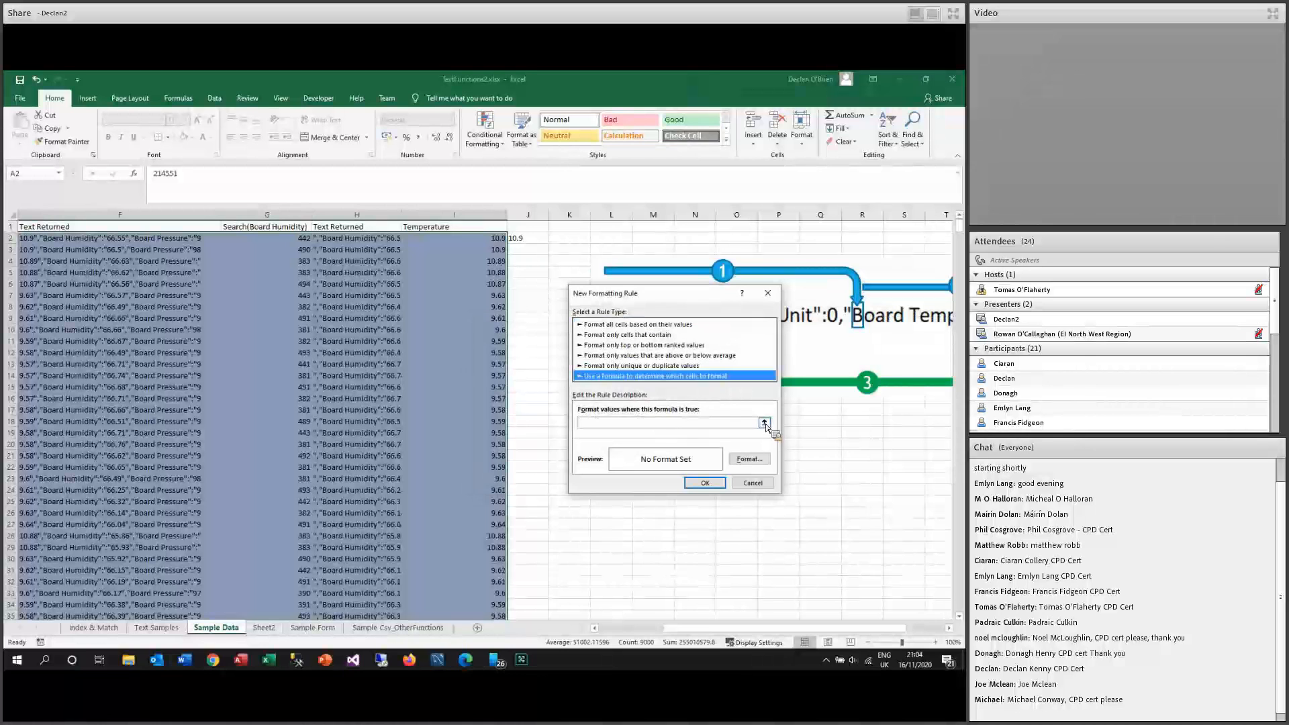
pyautogui.click(666, 423)
pyautogui.write('=$I2')
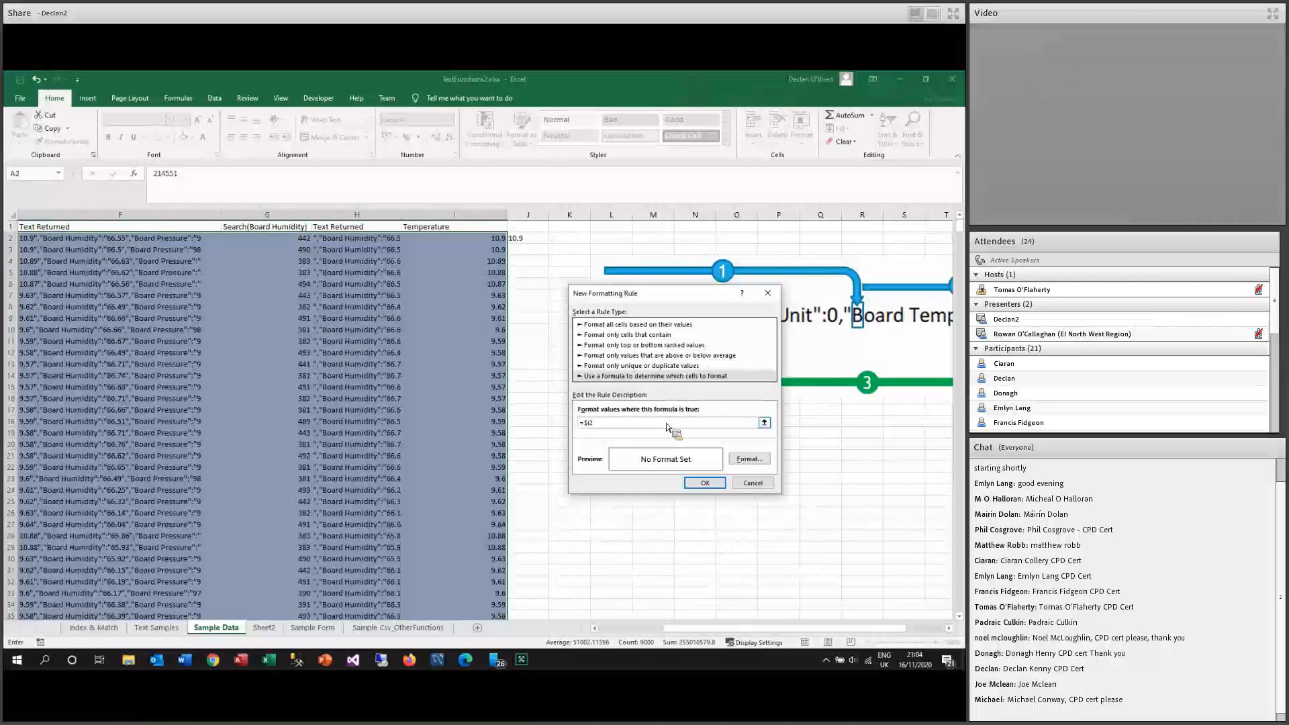
pyautogui.write('>=')
pyautogui.click(749, 459)
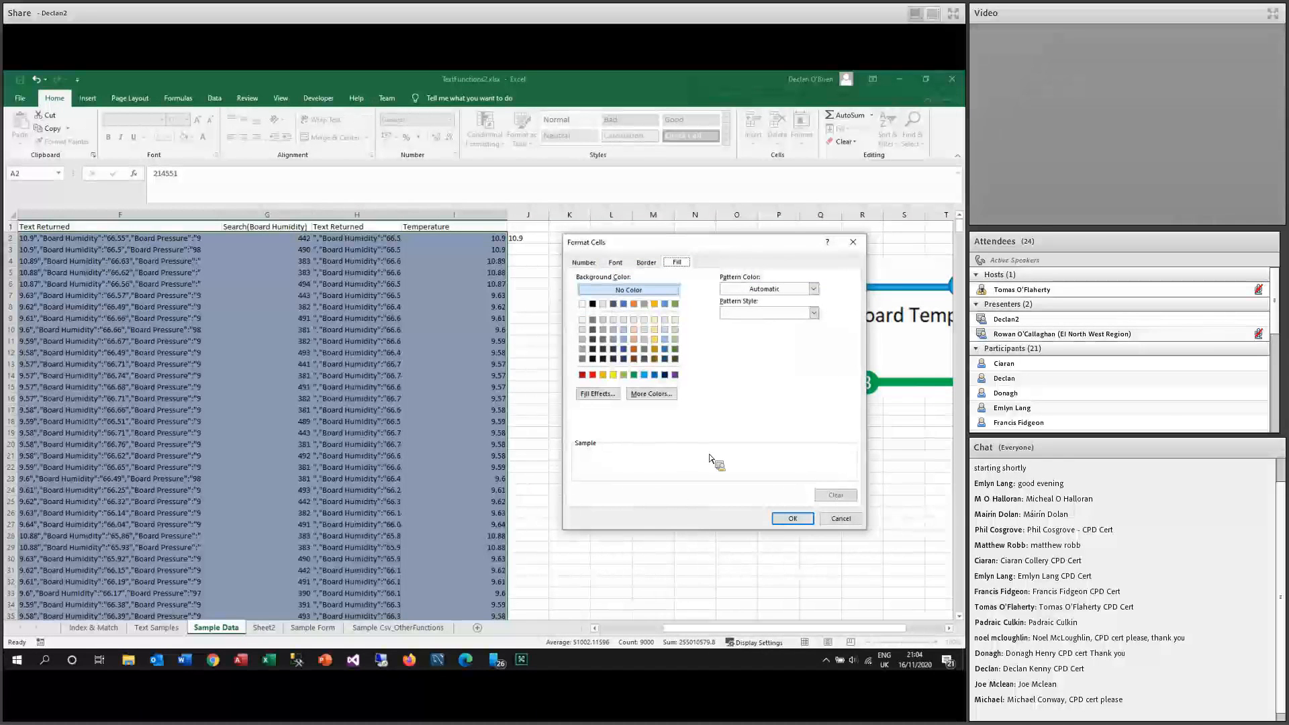
pyautogui.click(634, 374)
pyautogui.click(793, 518)
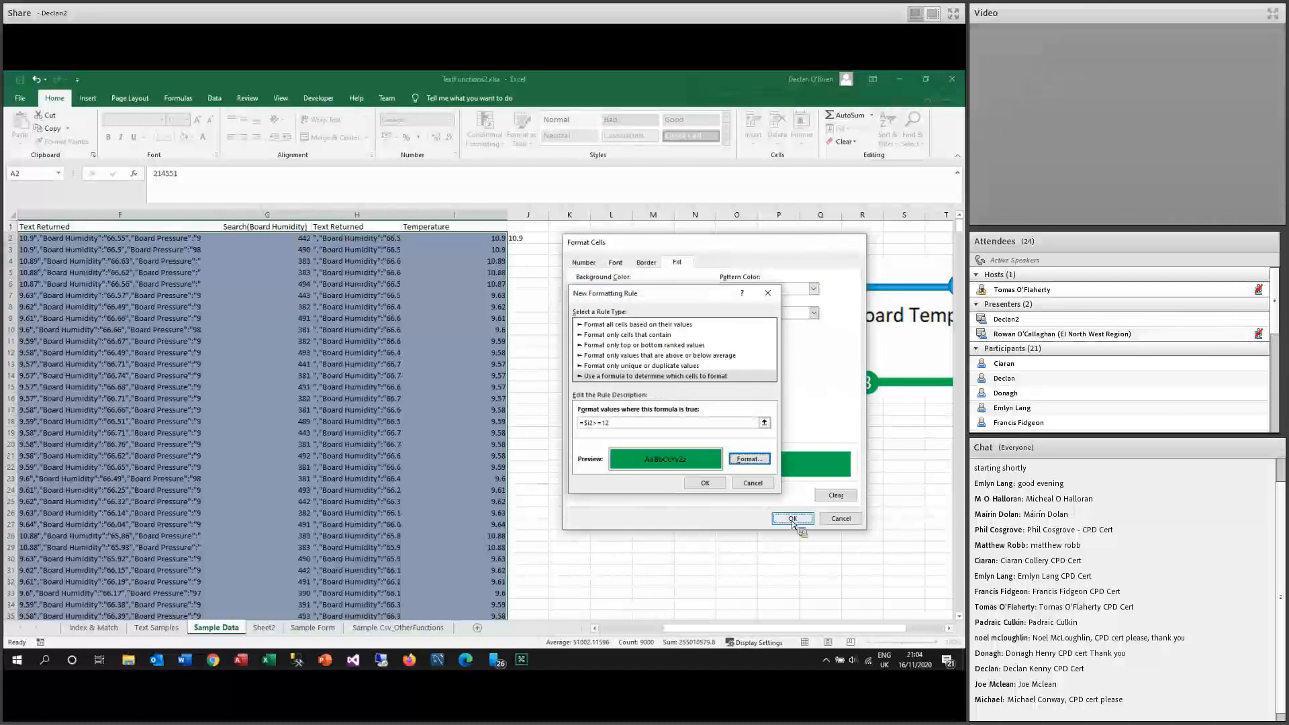
pyautogui.click(717, 485)
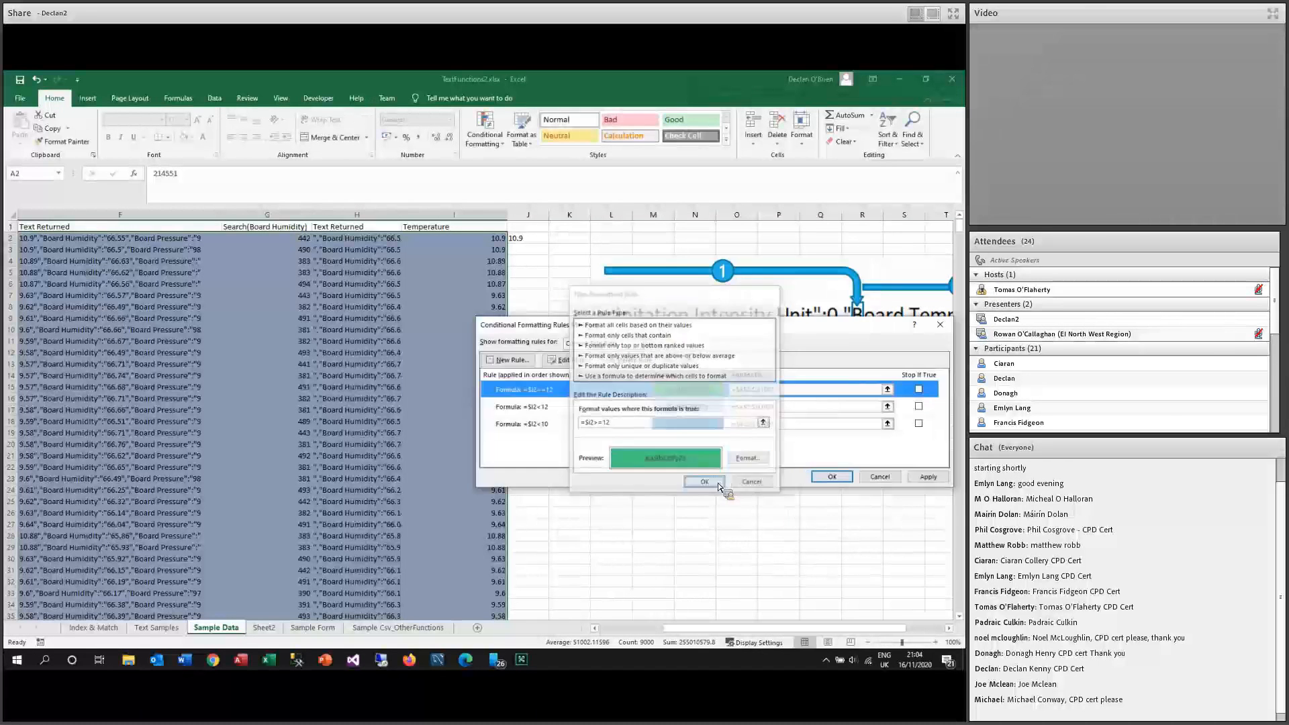
pyautogui.click(929, 477)
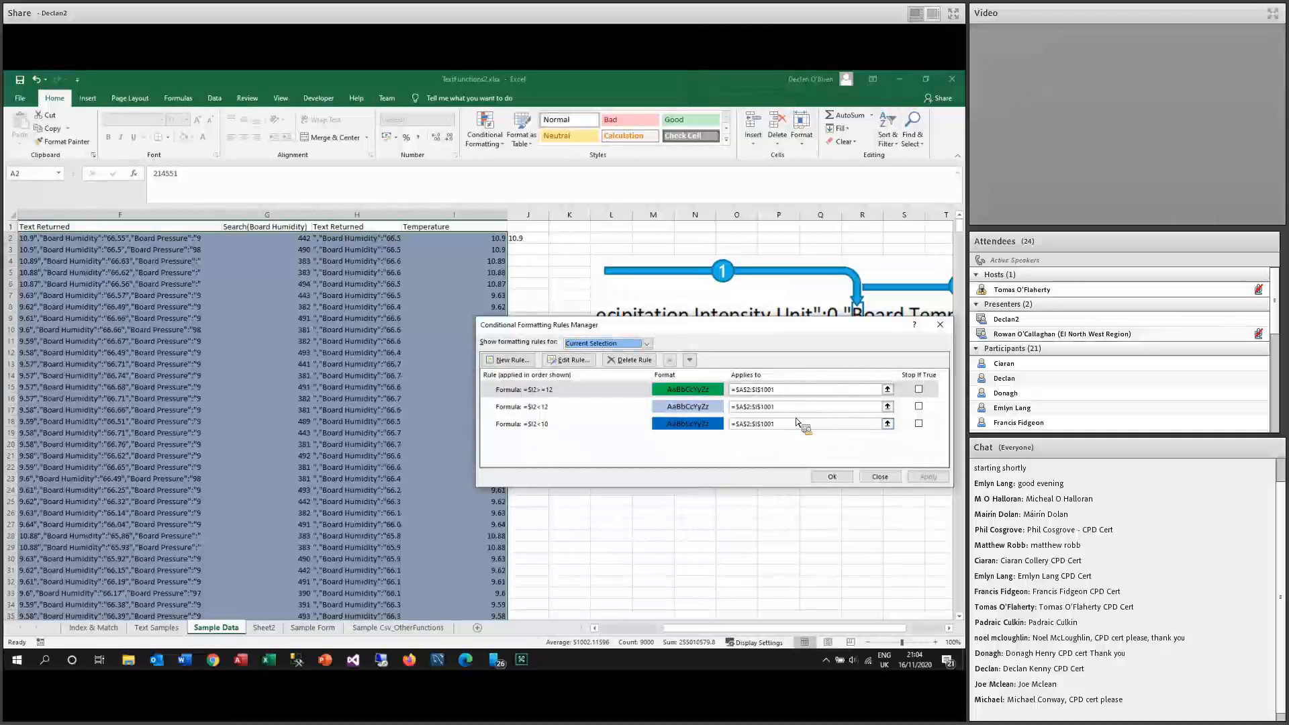
# Reorder the rules so =$I2<10 is first and =$I2>=12 last, then apply.
pyautogui.press('Tab')
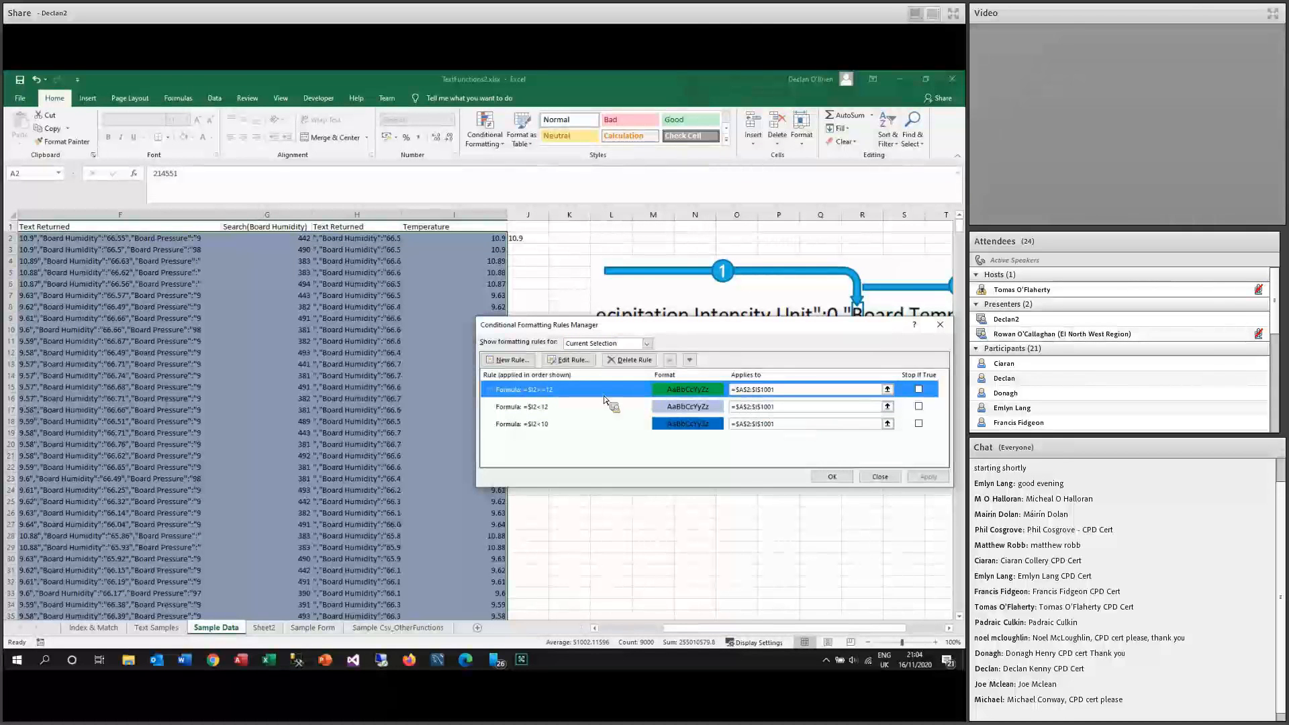
pyautogui.doubleClick(690, 361)
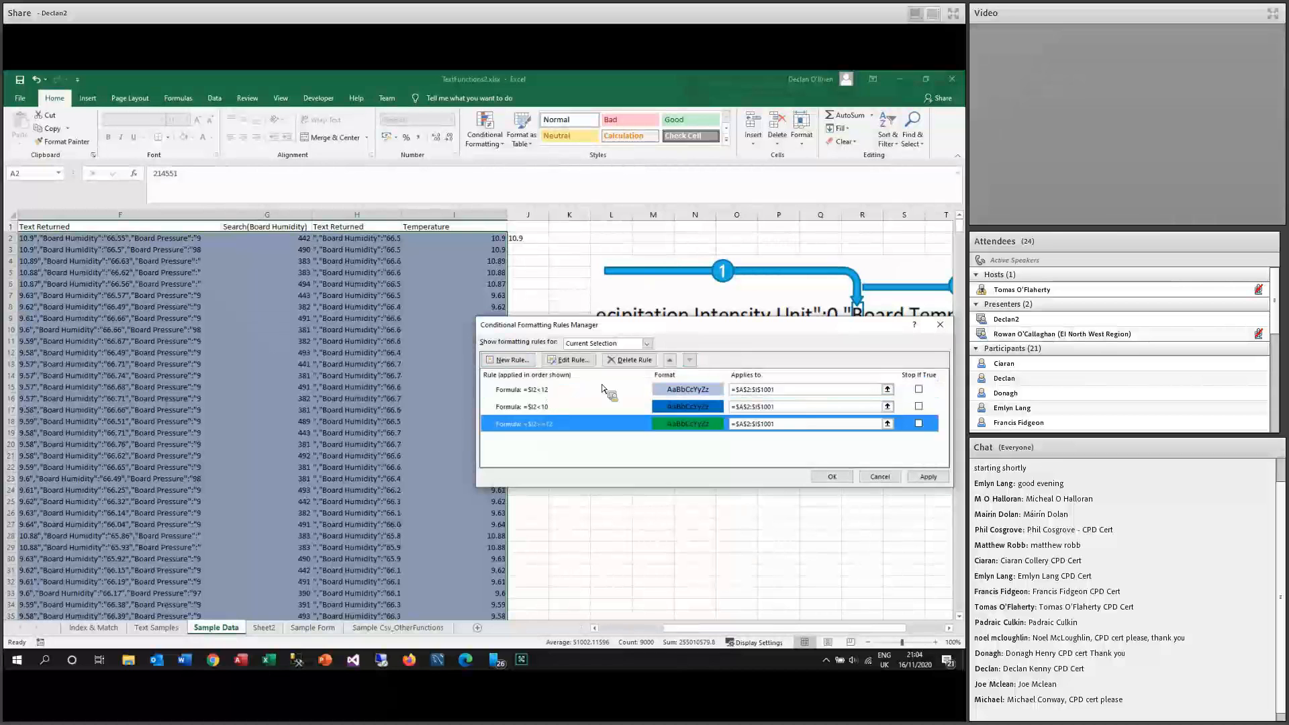
pyautogui.click(552, 410)
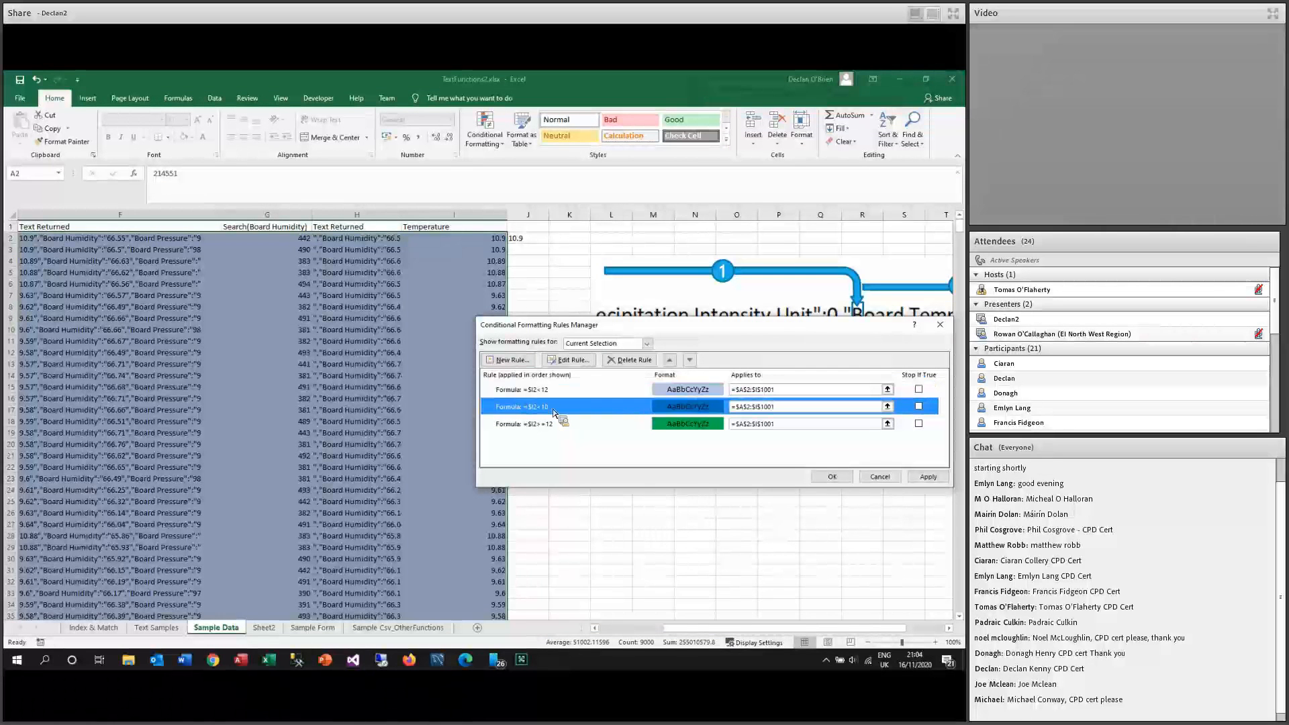
pyautogui.click(669, 361)
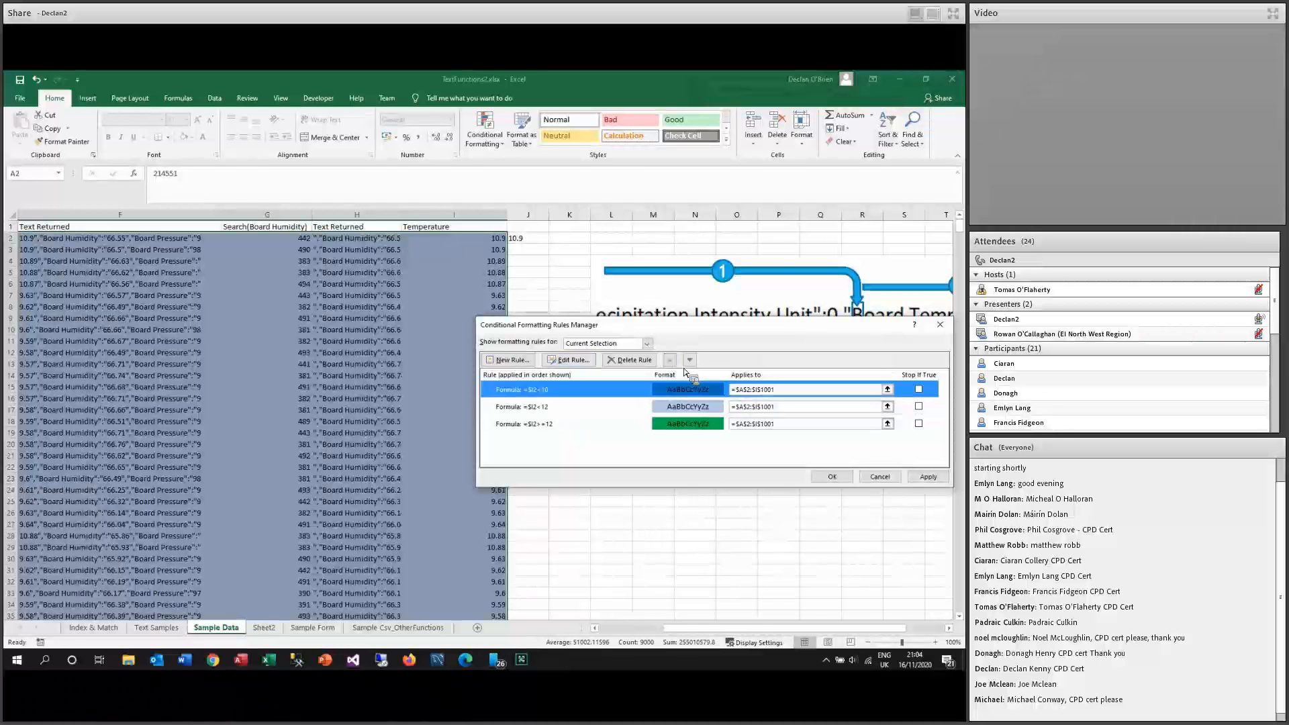
pyautogui.click(928, 478)
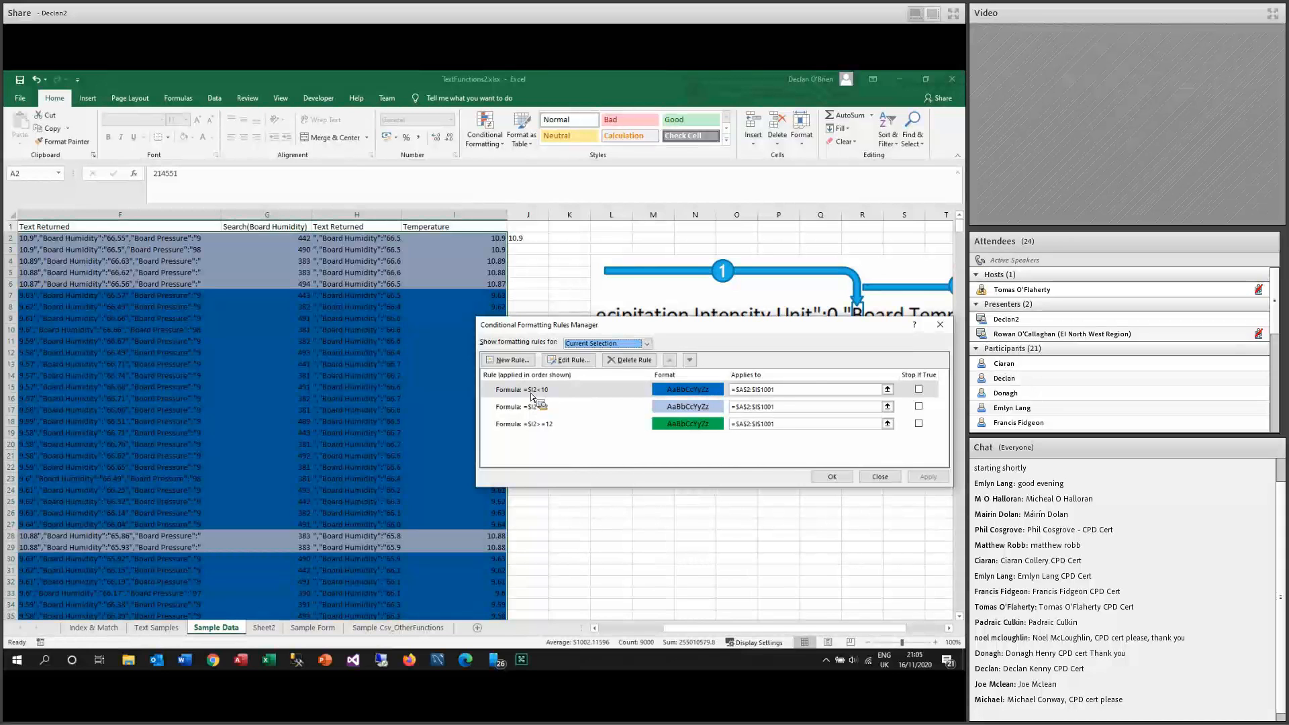
# Close the Rules Manager with OK and return to the Conditional Formatting slide show.
pyautogui.click(832, 477)
pyautogui.scroll(-7, 538, 264)
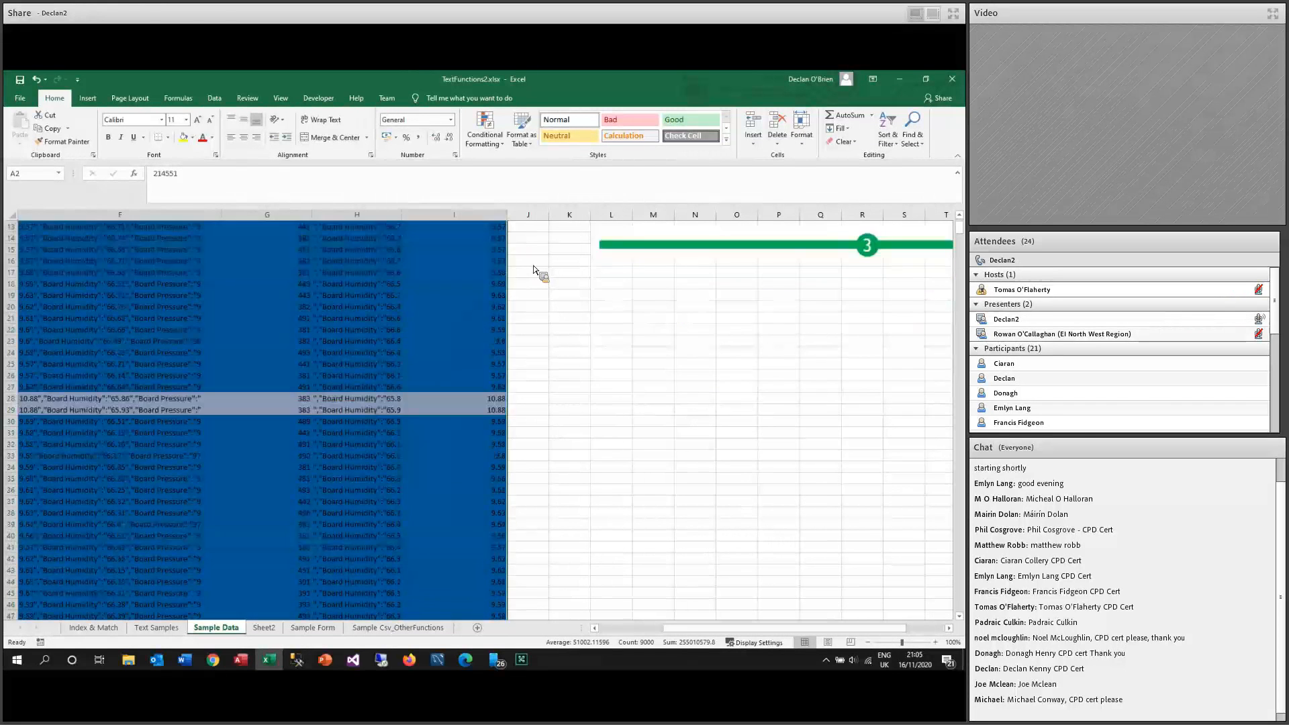
pyautogui.scroll(7, 535, 270)
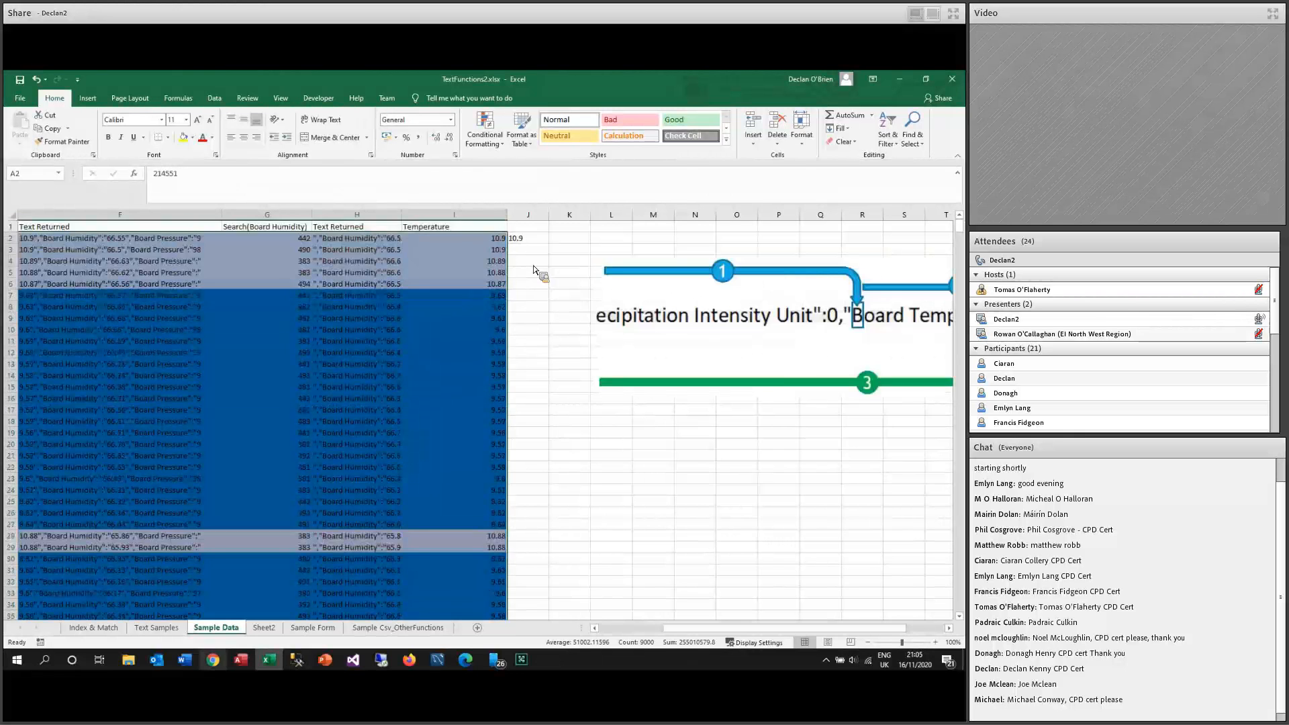
pyautogui.moveTo(325, 673)
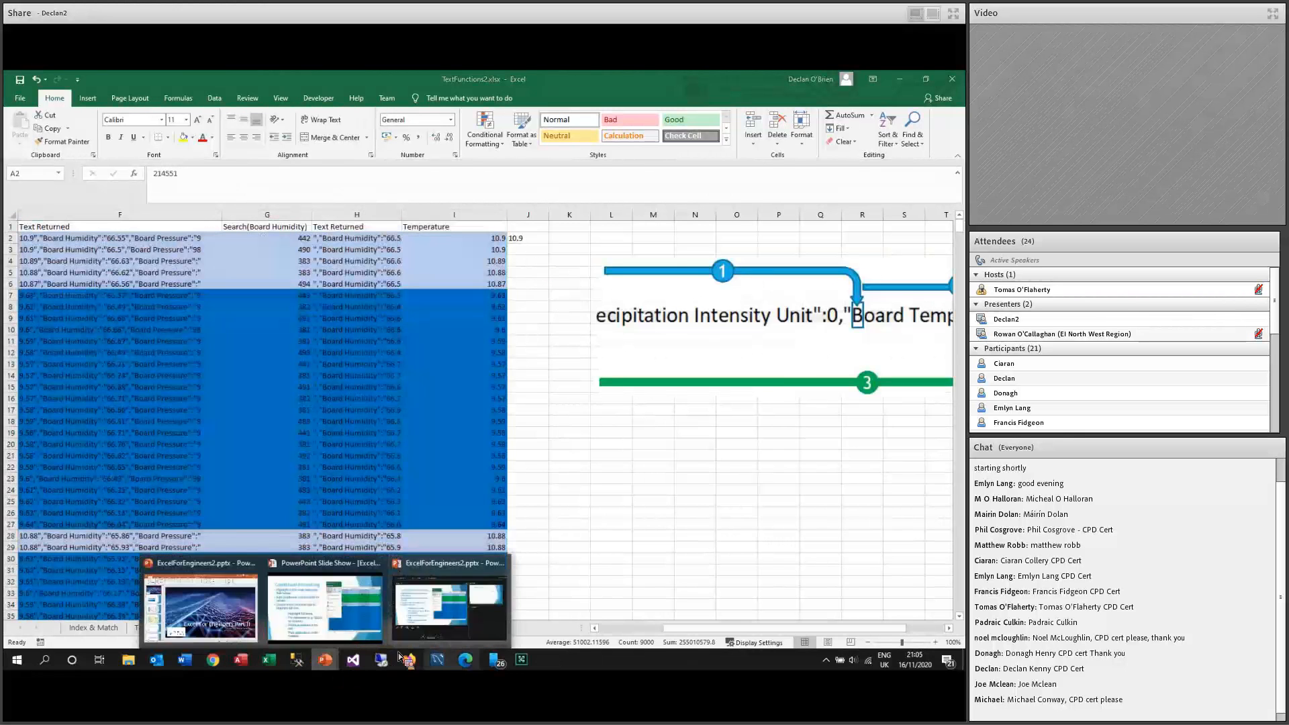
pyautogui.click(322, 621)
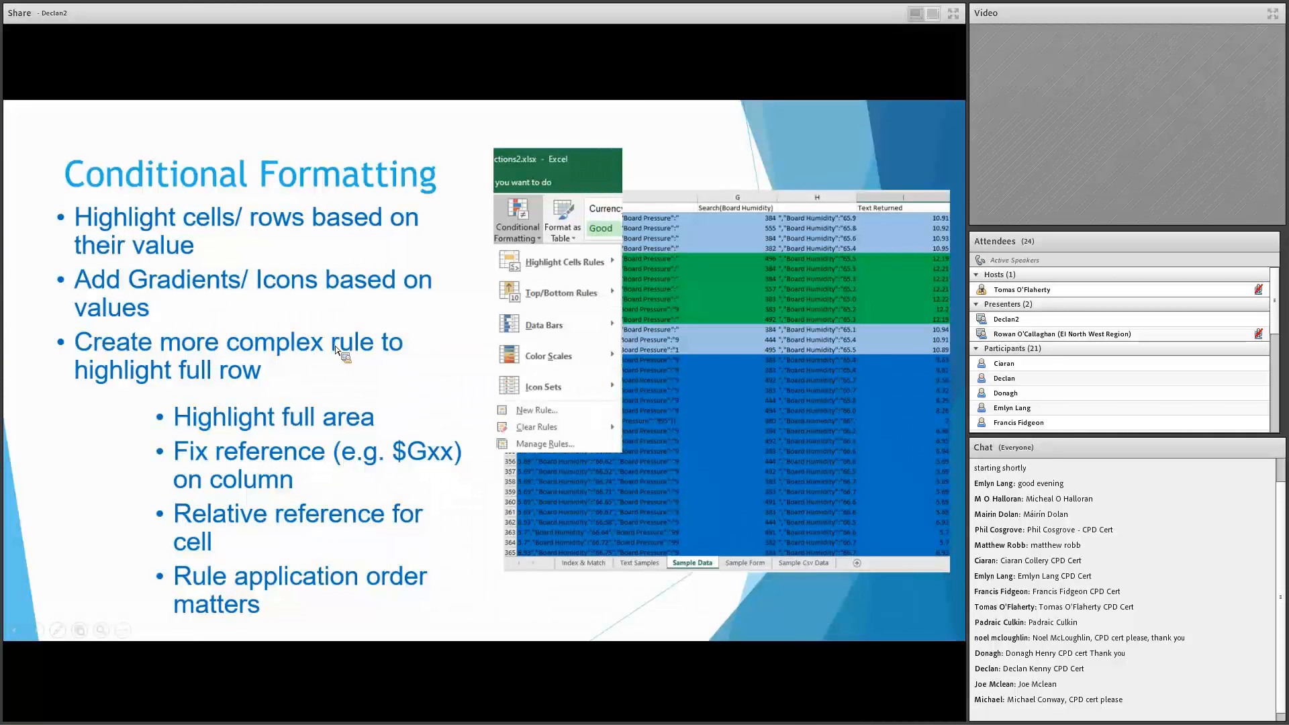
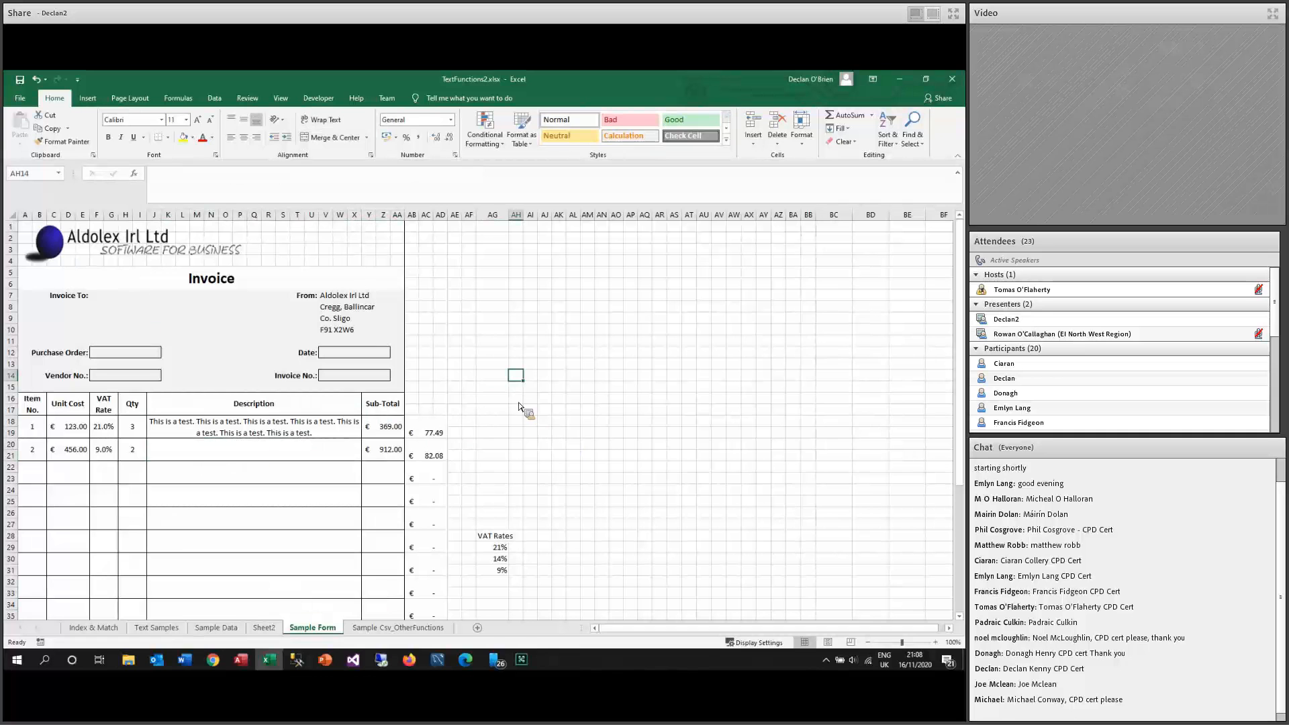
# On Sheet2, select columns A through BN and narrow them all to width 2.57.
pyautogui.click(272, 626)
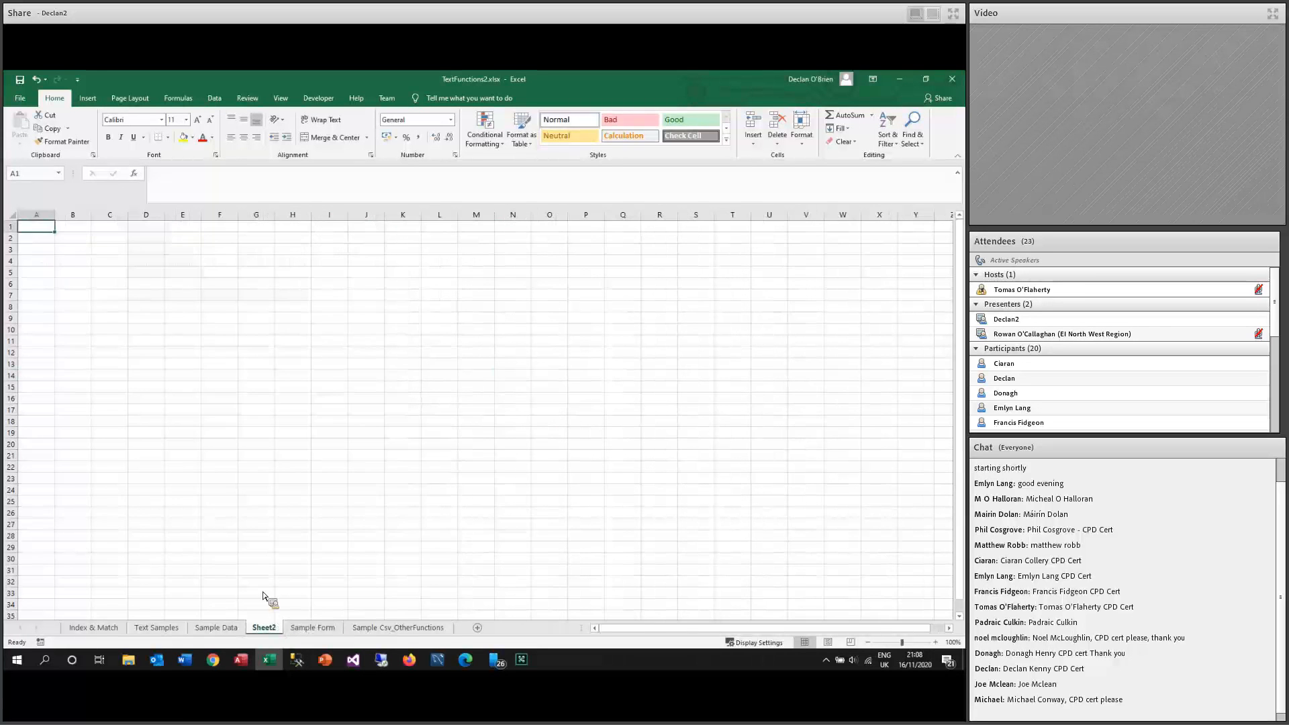
pyautogui.click(36, 215)
pyautogui.moveTo(91, 215); pyautogui.dragTo(719, 239)
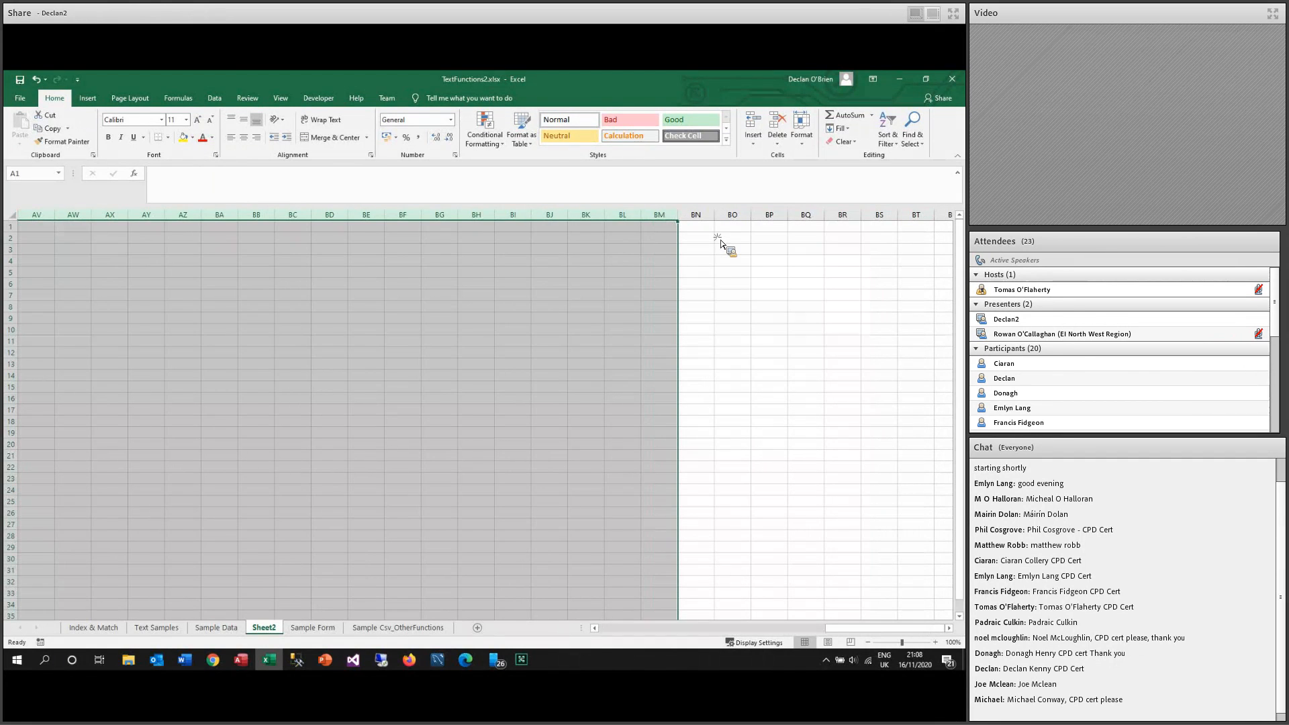
pyautogui.moveTo(165, 215); pyautogui.dragTo(144, 222)
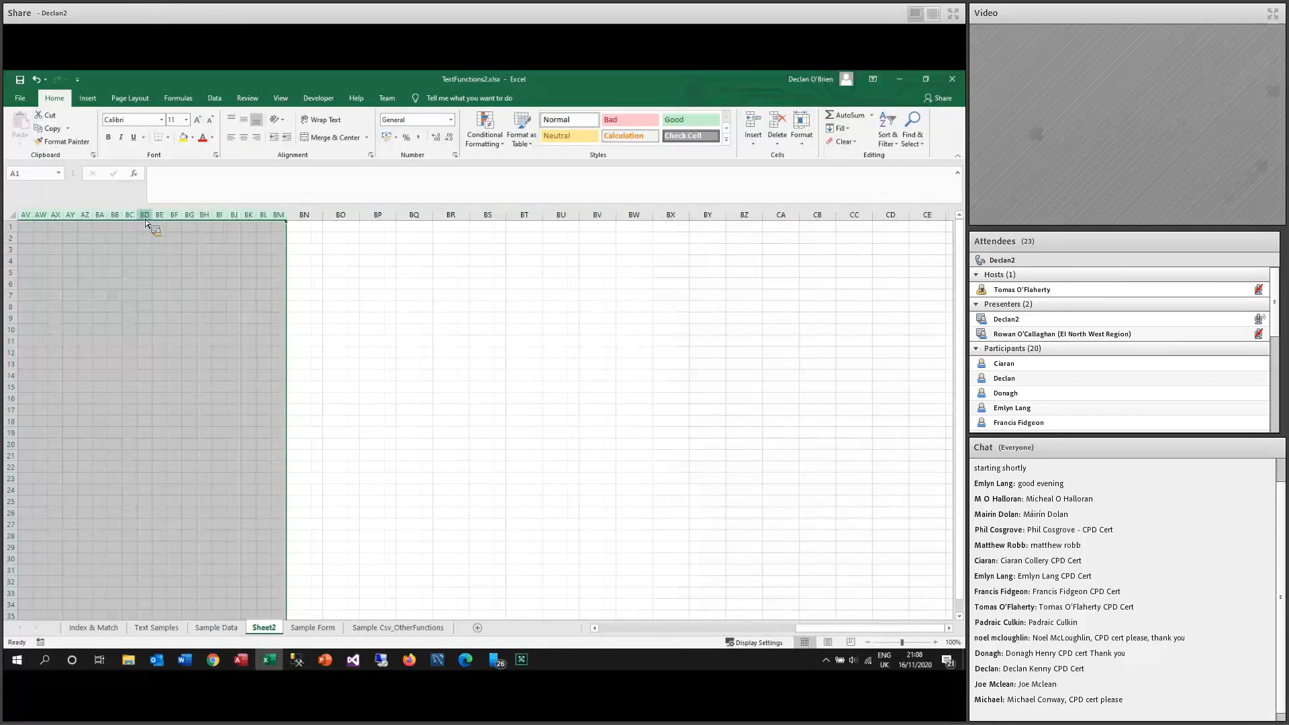
pyautogui.click(620, 630)
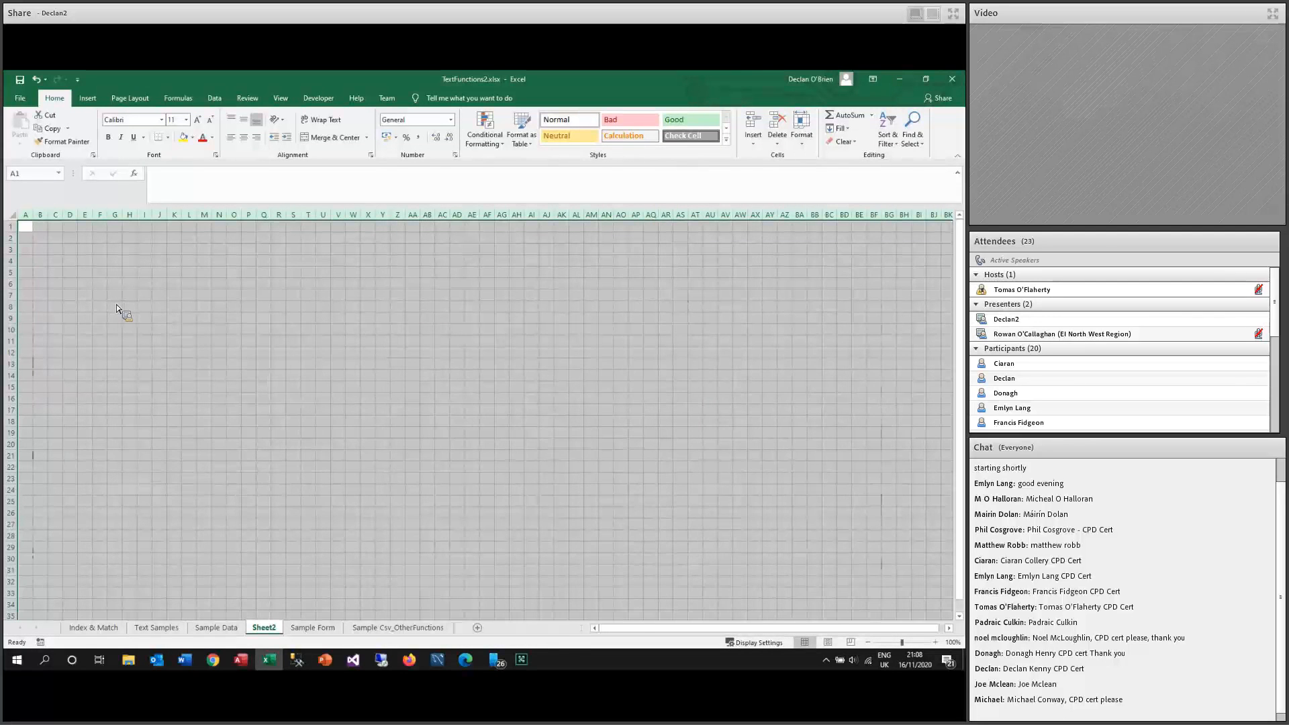
pyautogui.moveTo(115, 305); pyautogui.dragTo(114, 296)
pyautogui.click(155, 330)
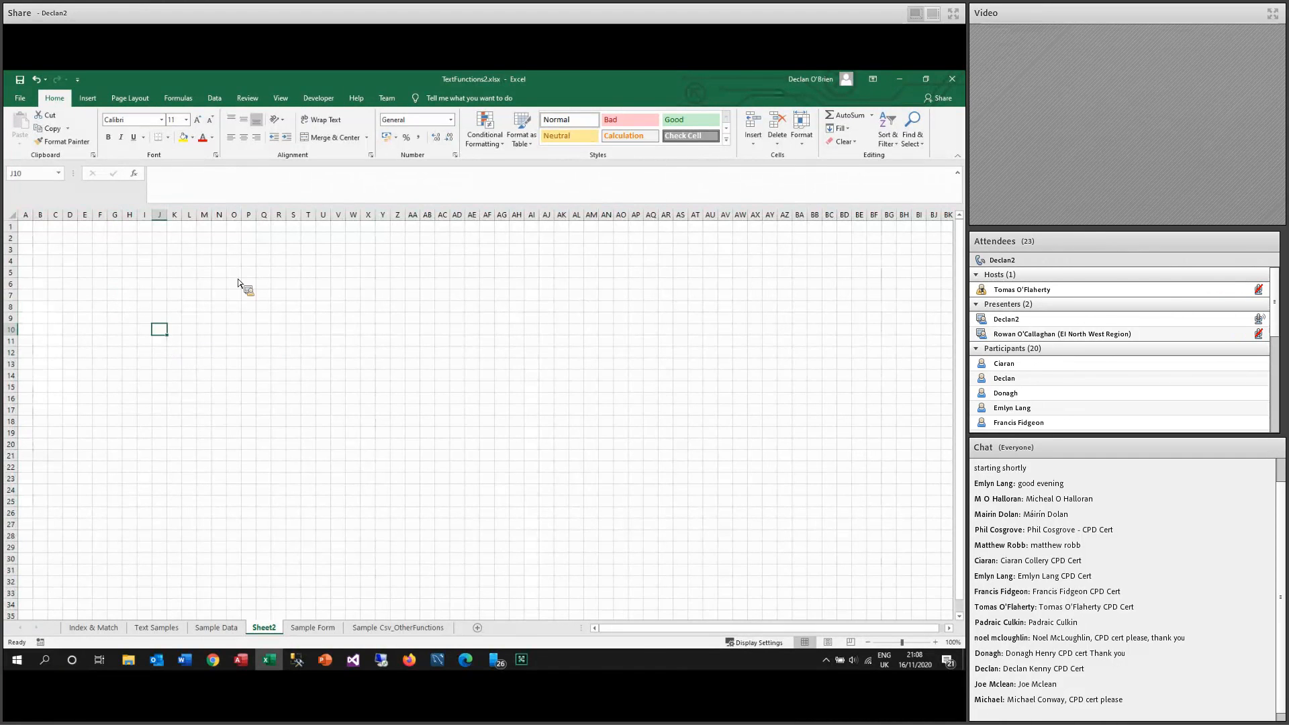
pyautogui.scroll(-10, 239, 386)
pyautogui.scroll(3, 249, 408)
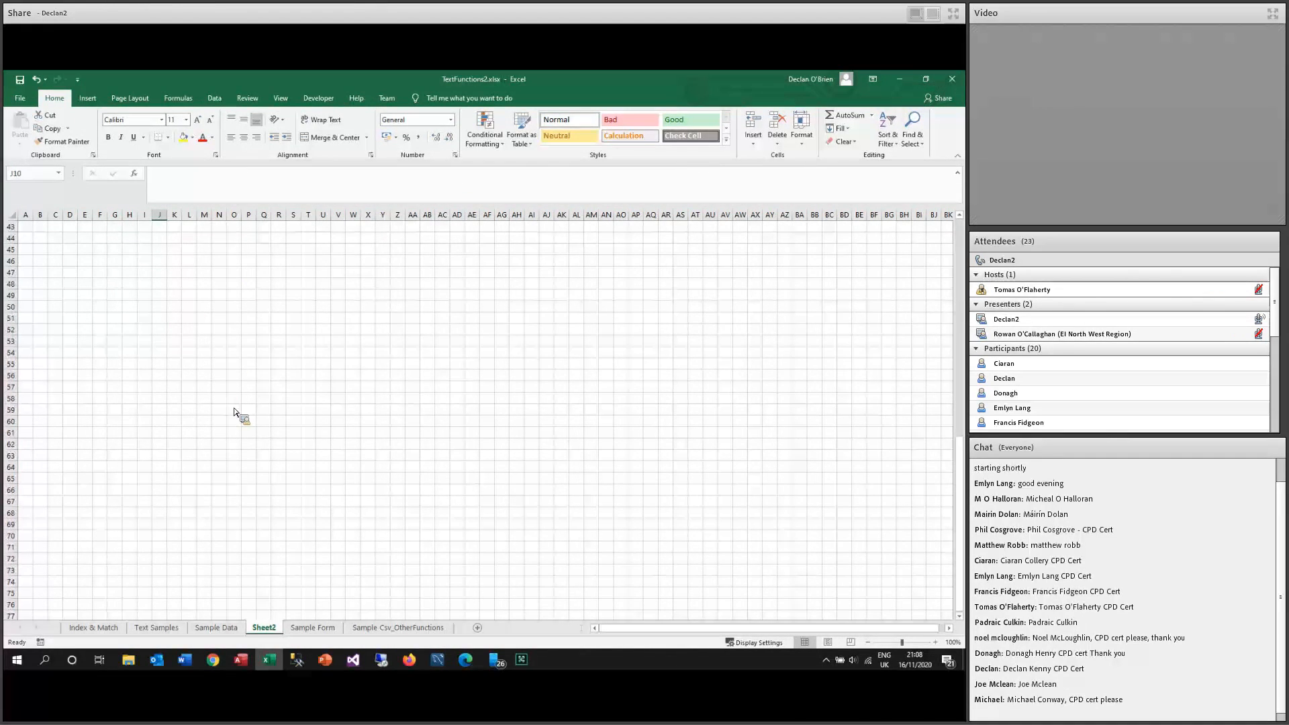
pyautogui.scroll(7, 235, 413)
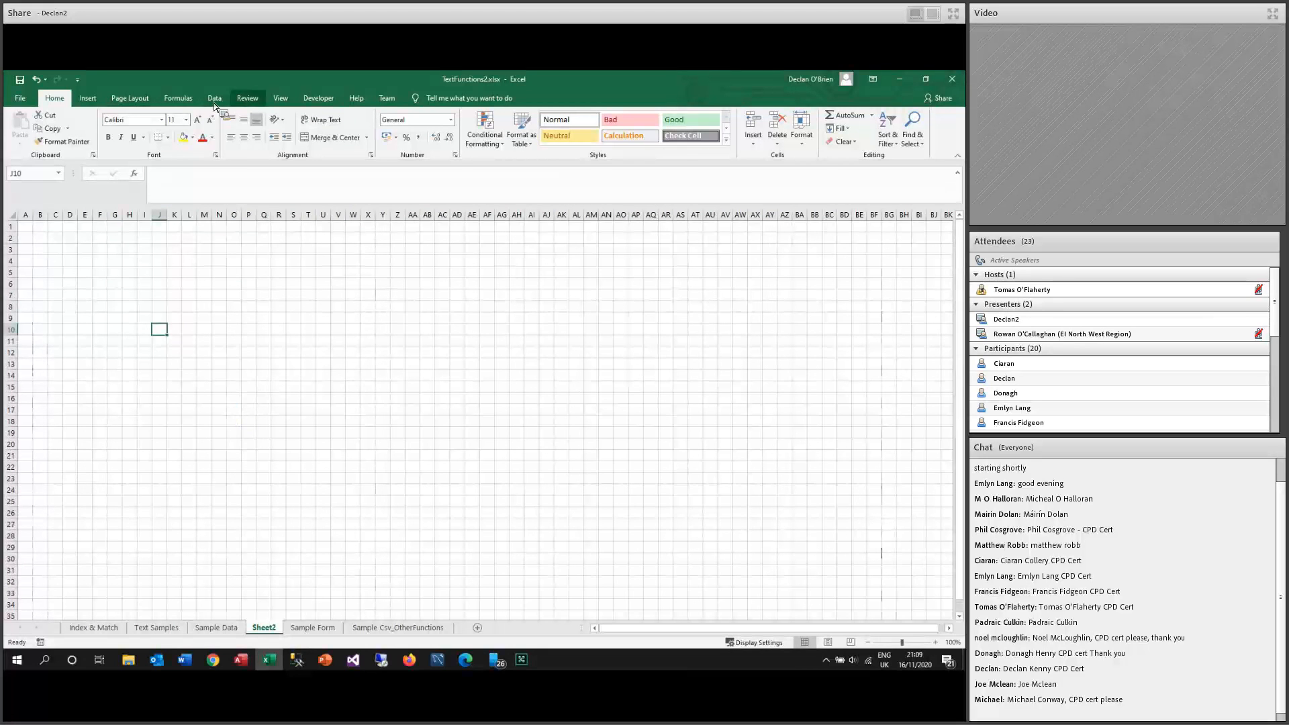
# With the View settings showing, enter the letter 'f' in cell T45.
pyautogui.click(281, 98)
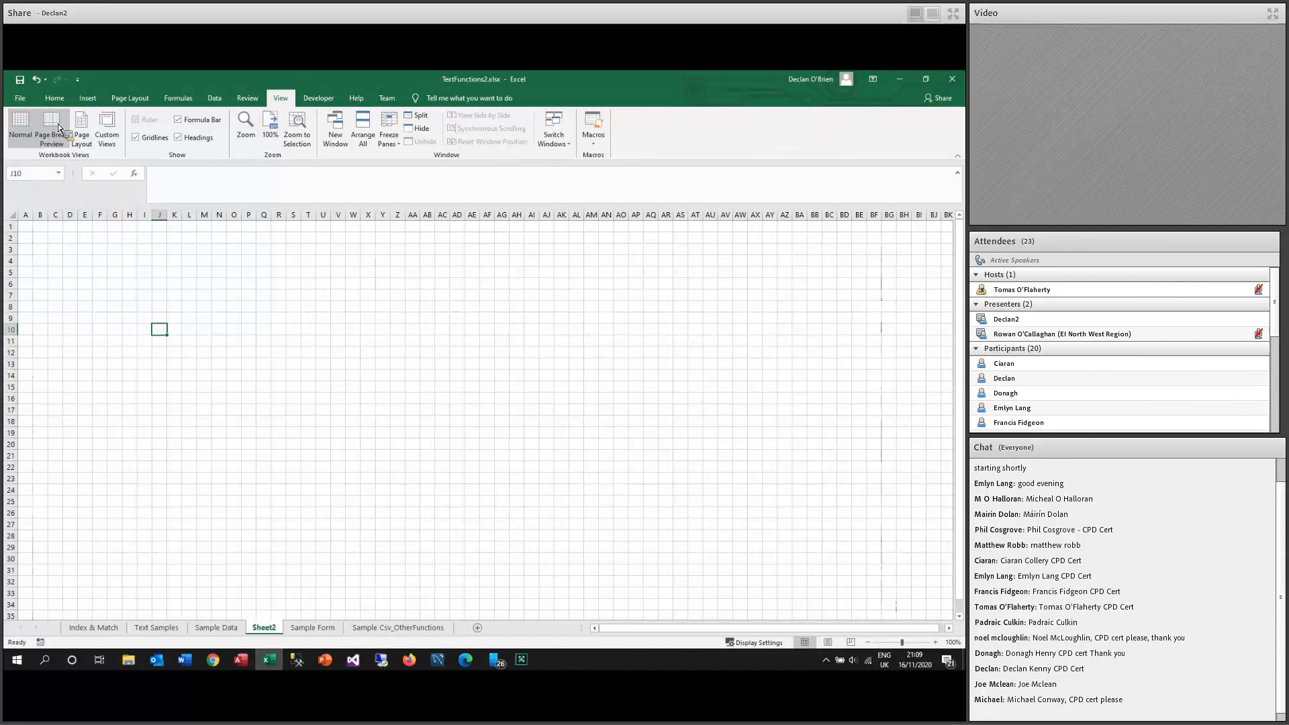
pyautogui.scroll(-8, 176, 345)
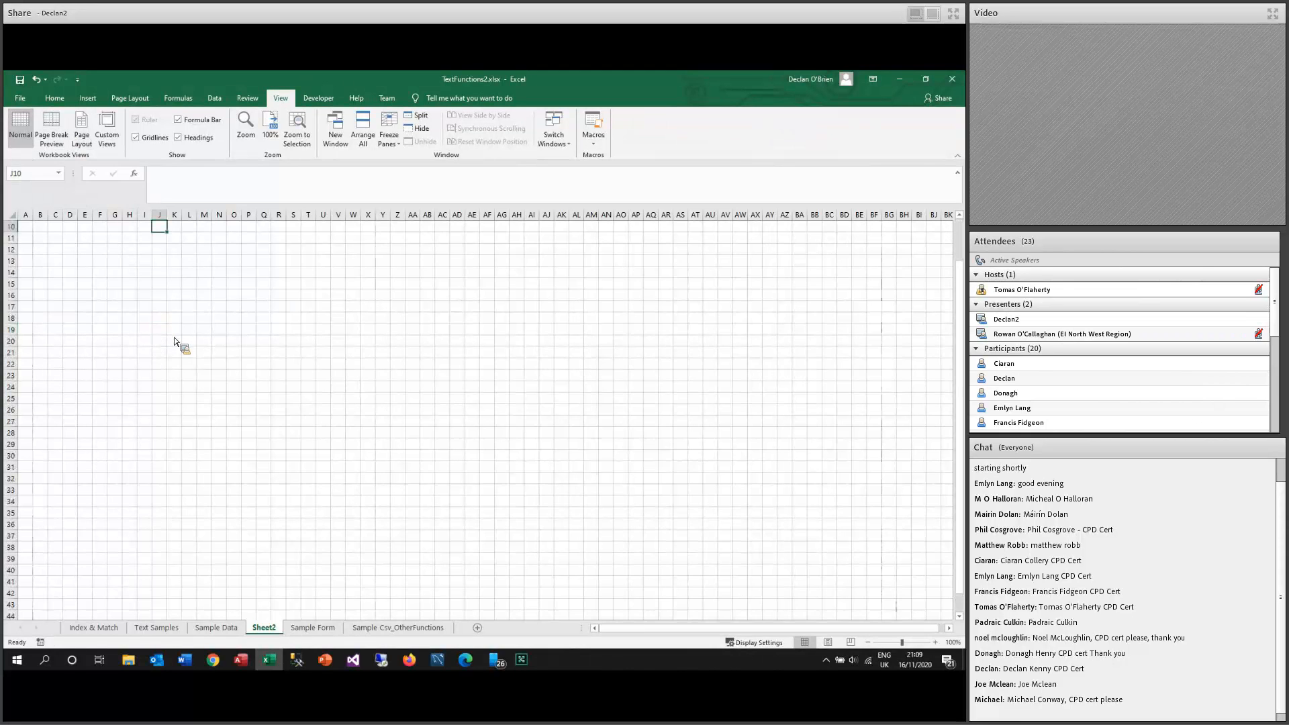
pyautogui.click(309, 455)
pyautogui.write('f')
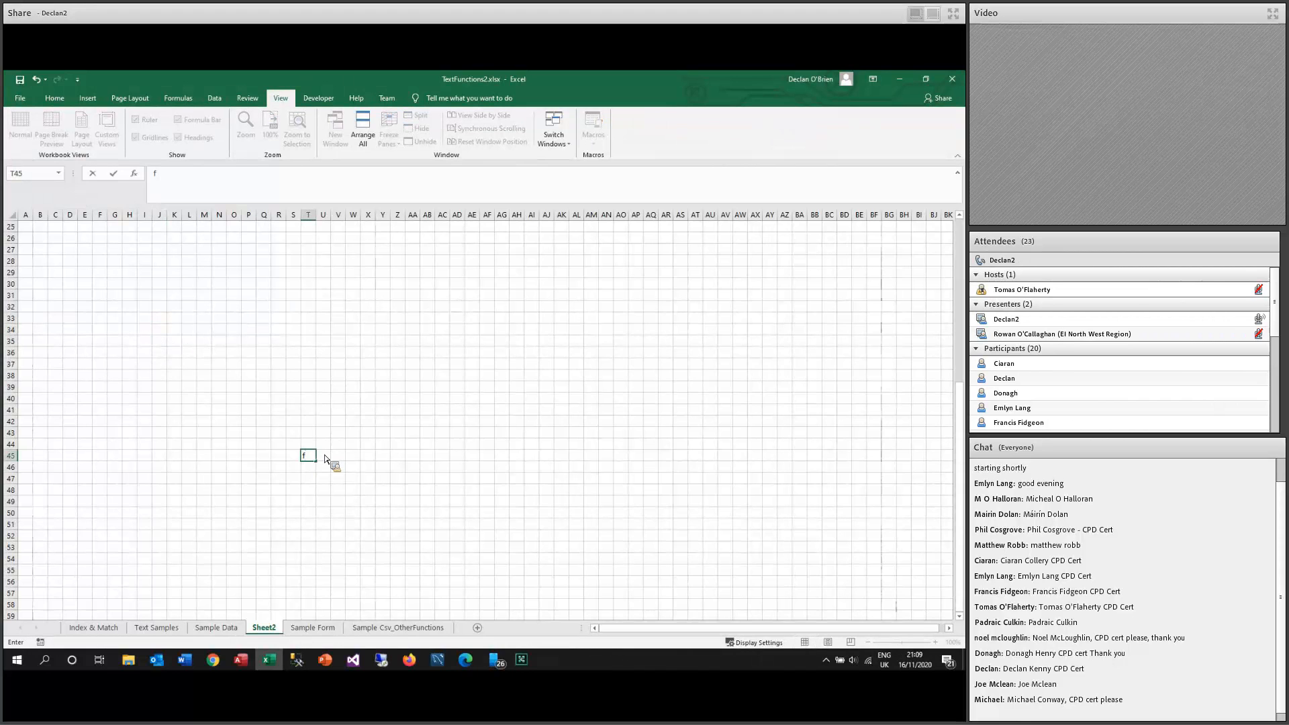
pyautogui.press('Return')
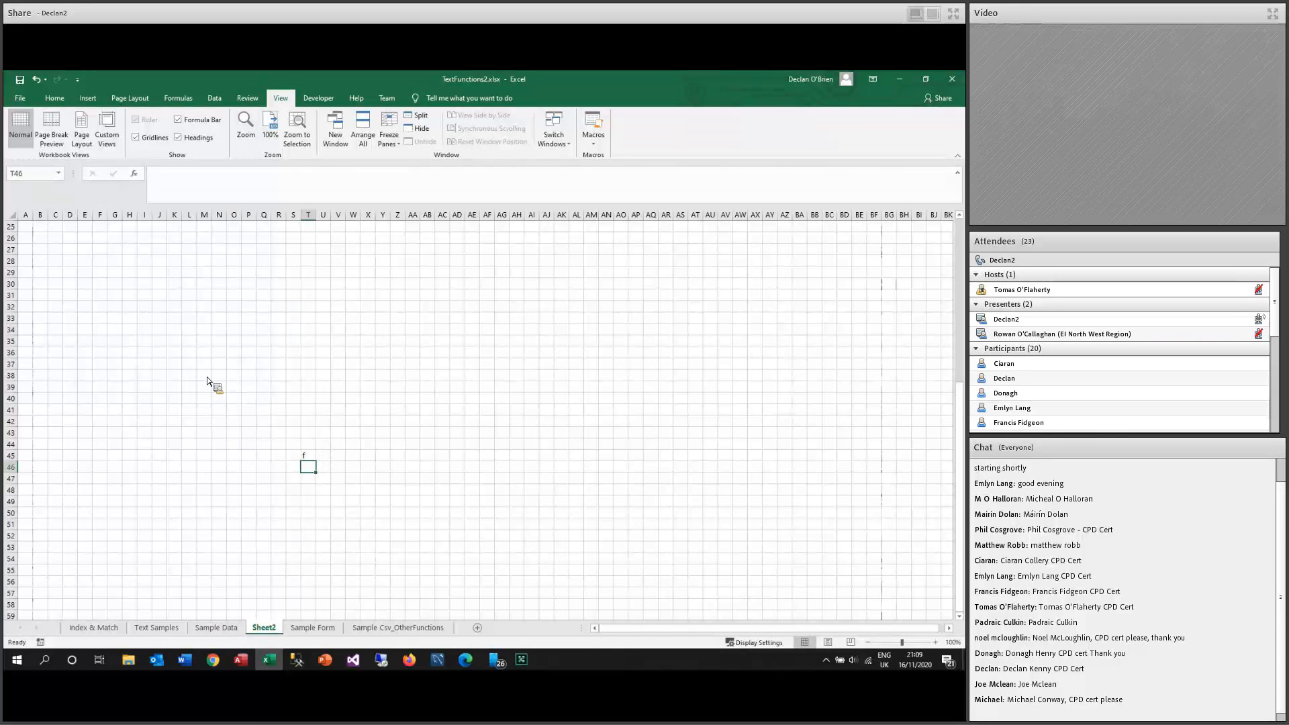
# Bring up the print settings and set the page orientation to Portrait.
pyautogui.hotkey('alt', 'f')
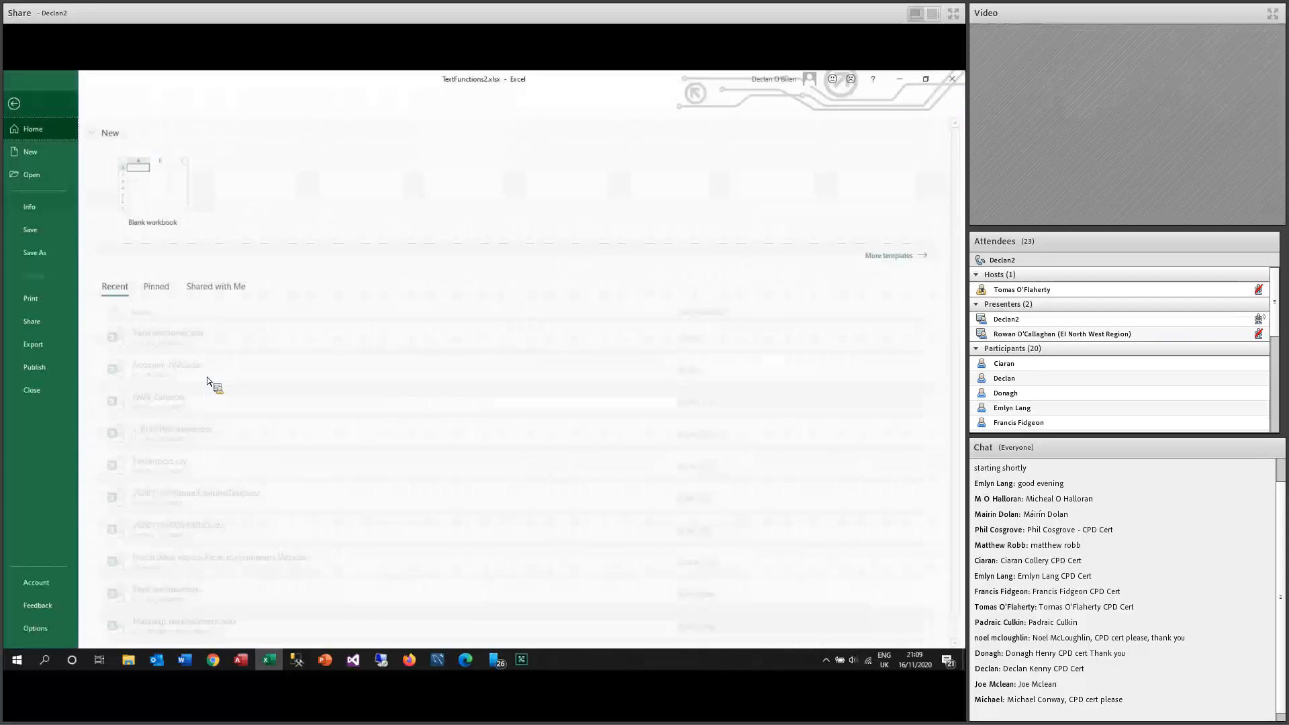
pyautogui.hotkey('ctrl', 'p')
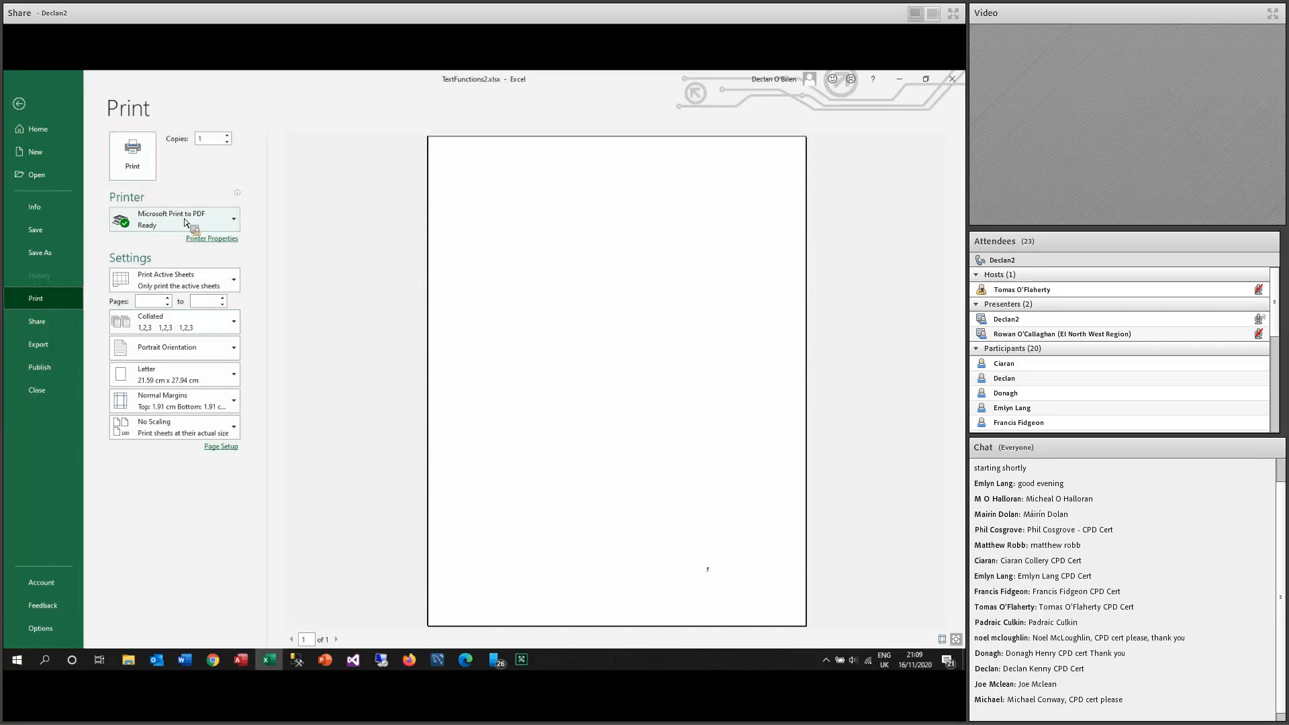
pyautogui.click(234, 350)
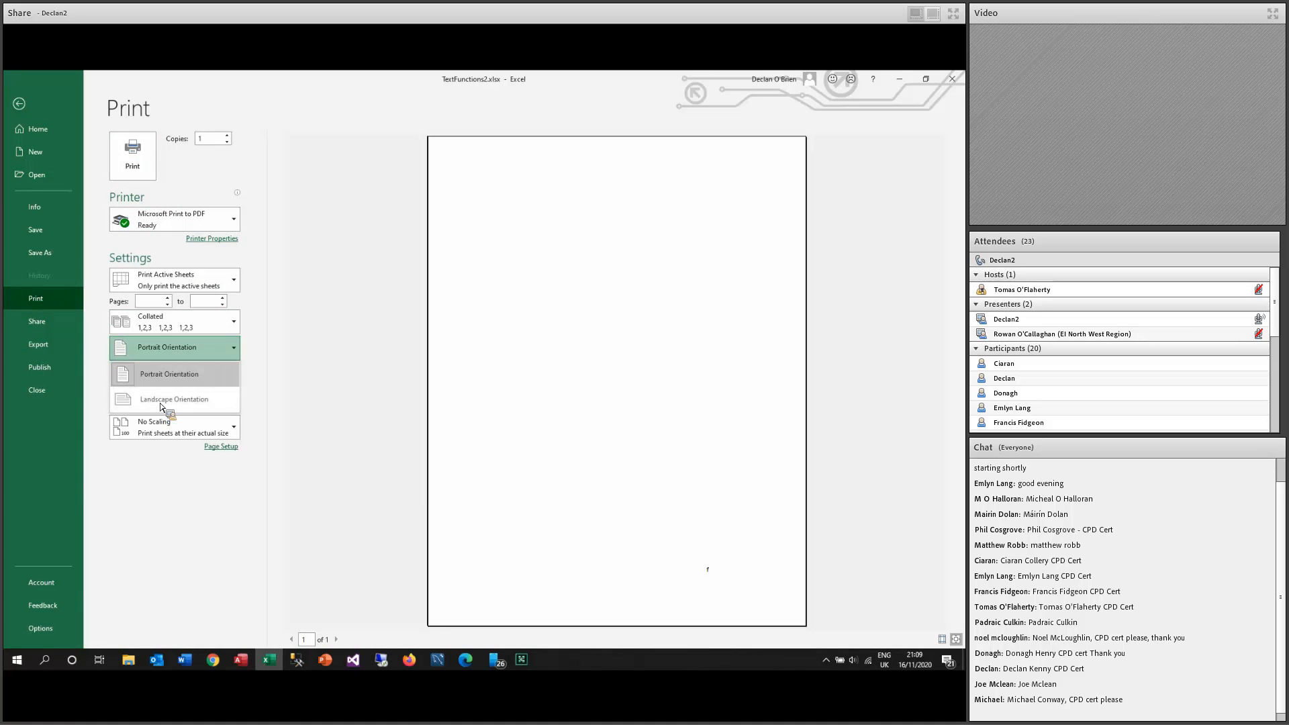
pyautogui.click(168, 369)
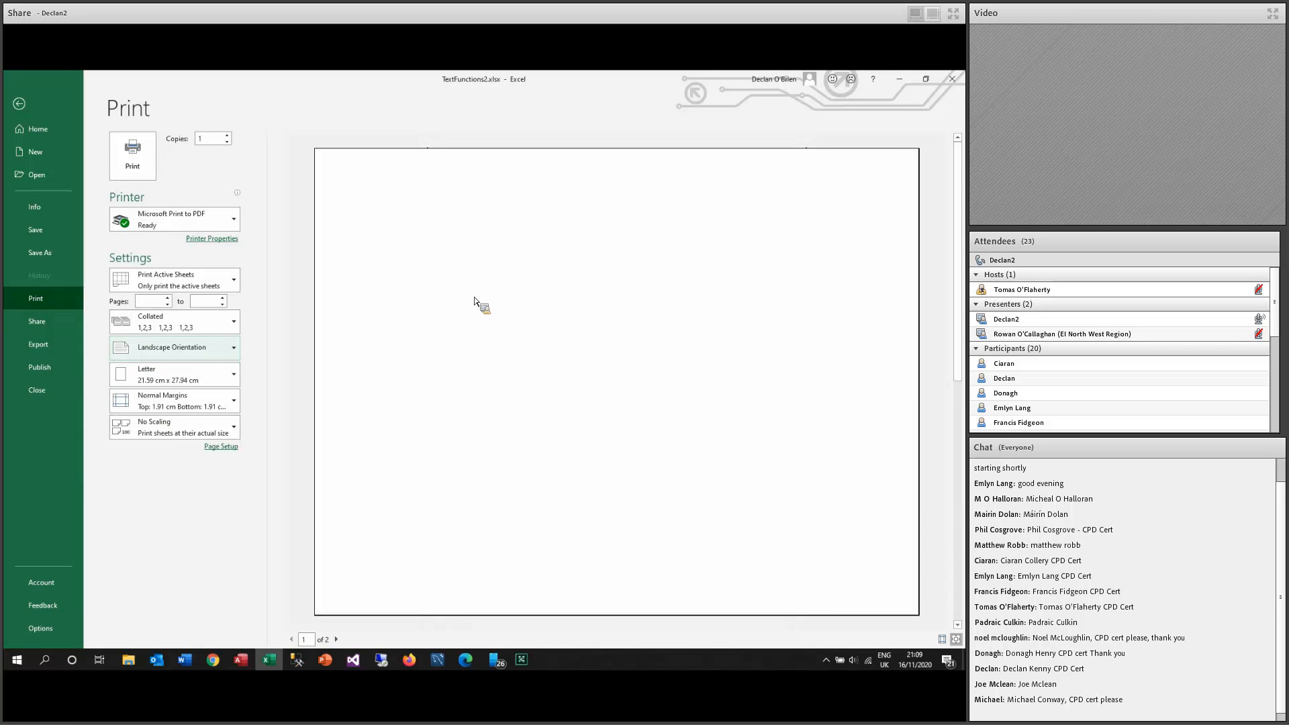
pyautogui.click(236, 348)
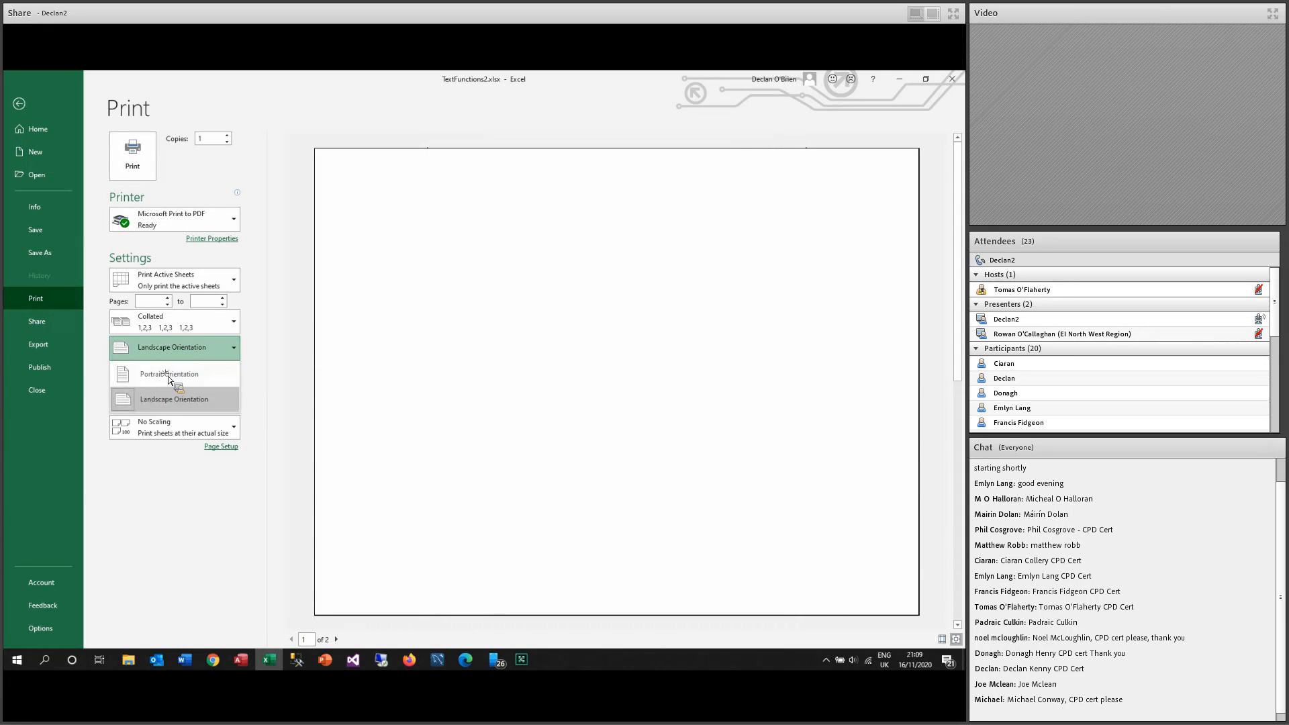
pyautogui.click(233, 378)
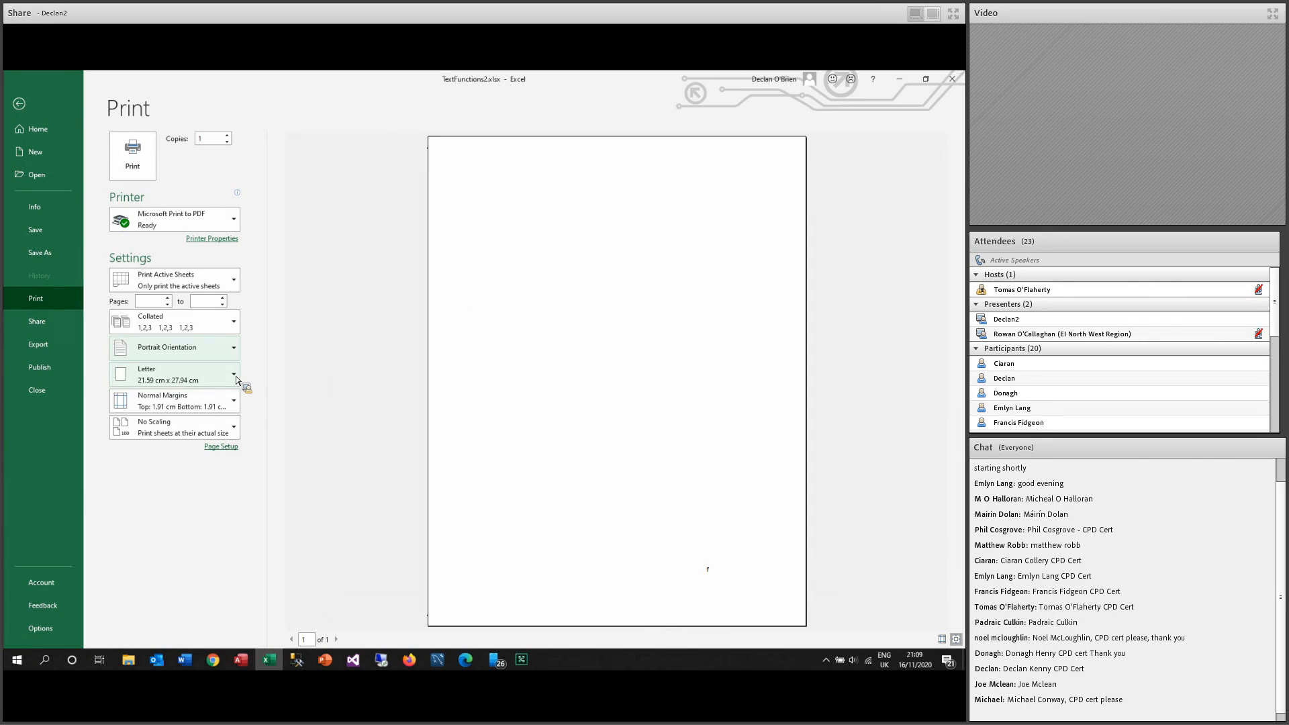
# Choose A4 paper and Narrow margins, keep No Scaling, and return to the worksheet.
pyautogui.click(233, 380)
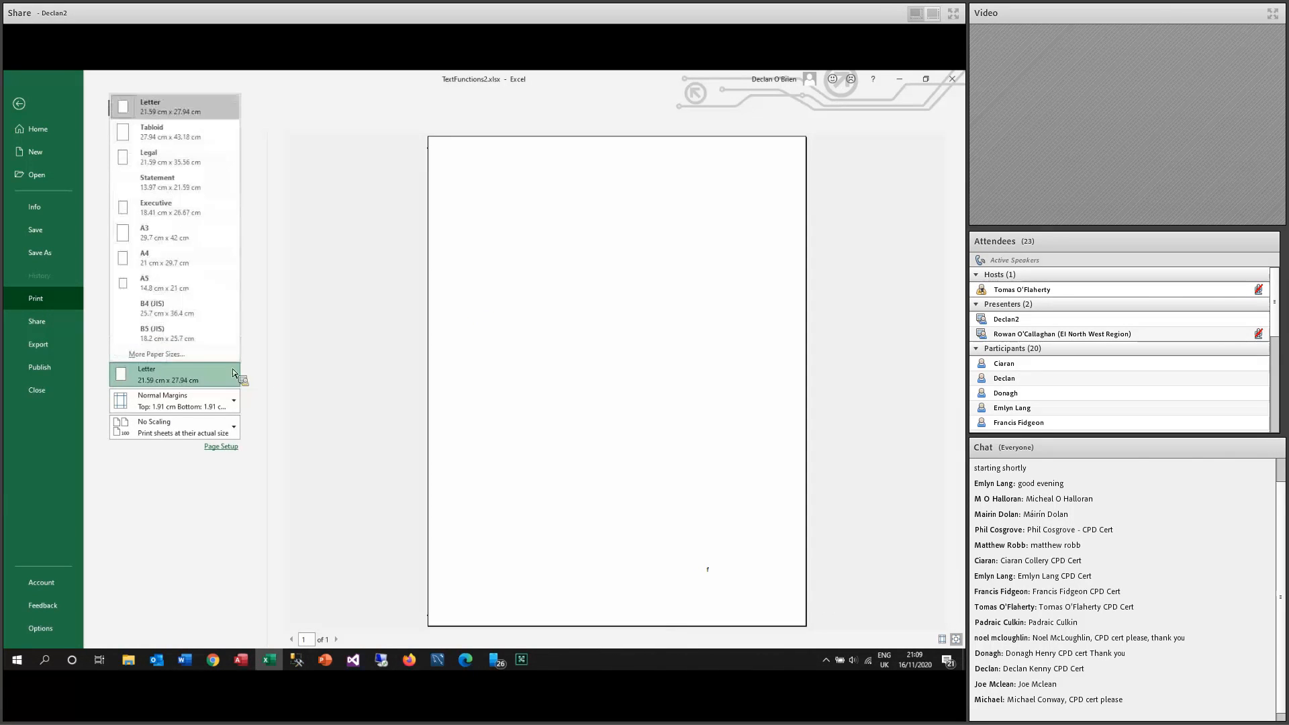
pyautogui.click(147, 258)
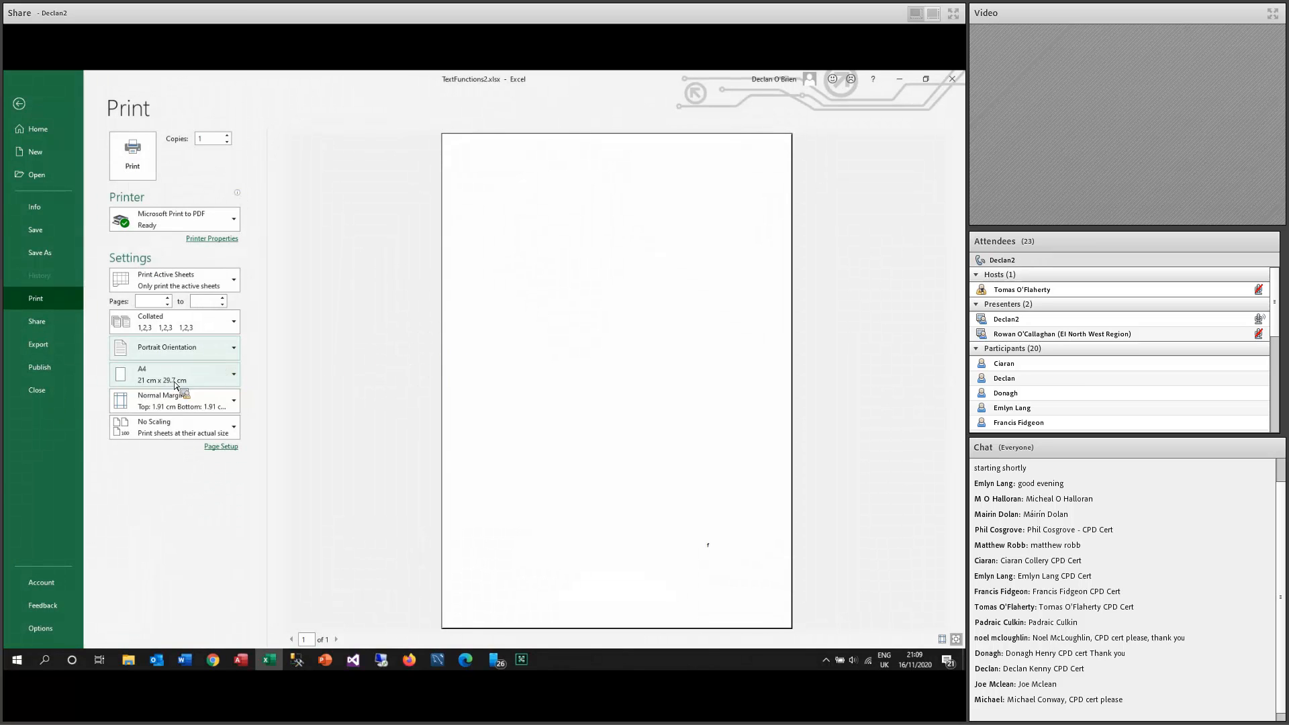
pyautogui.click(234, 404)
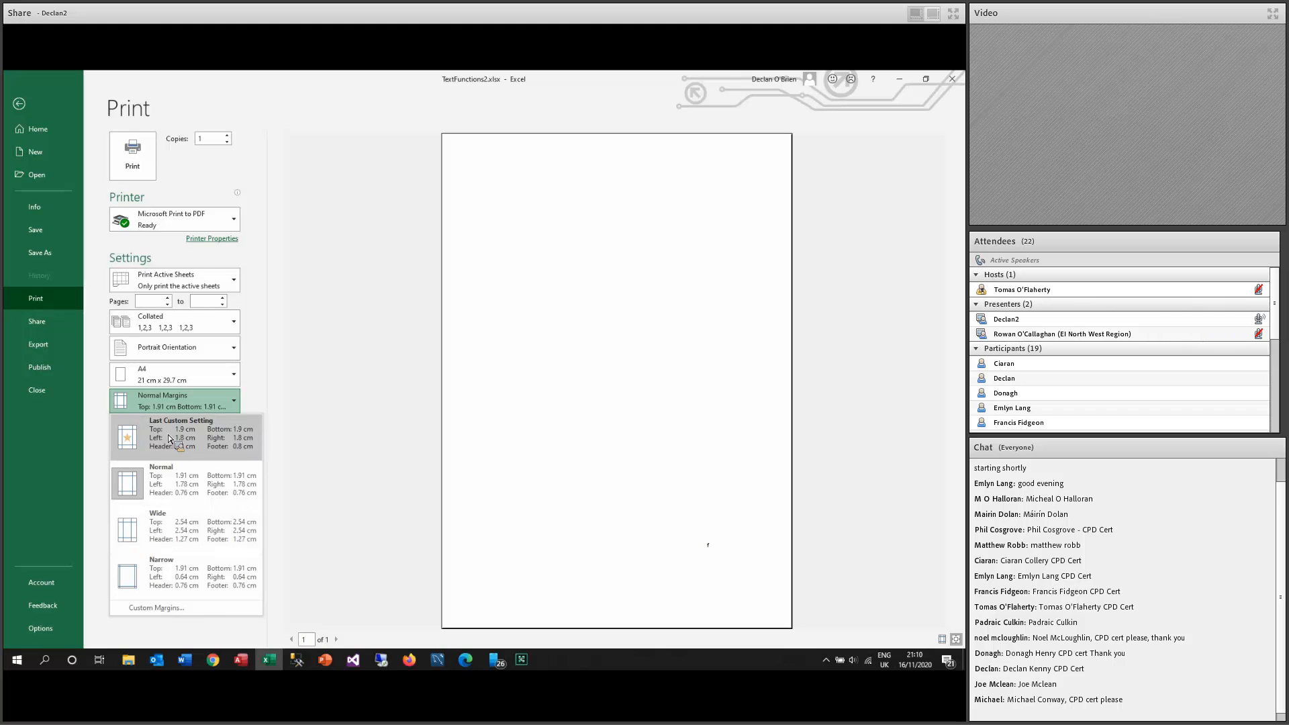
pyautogui.click(163, 564)
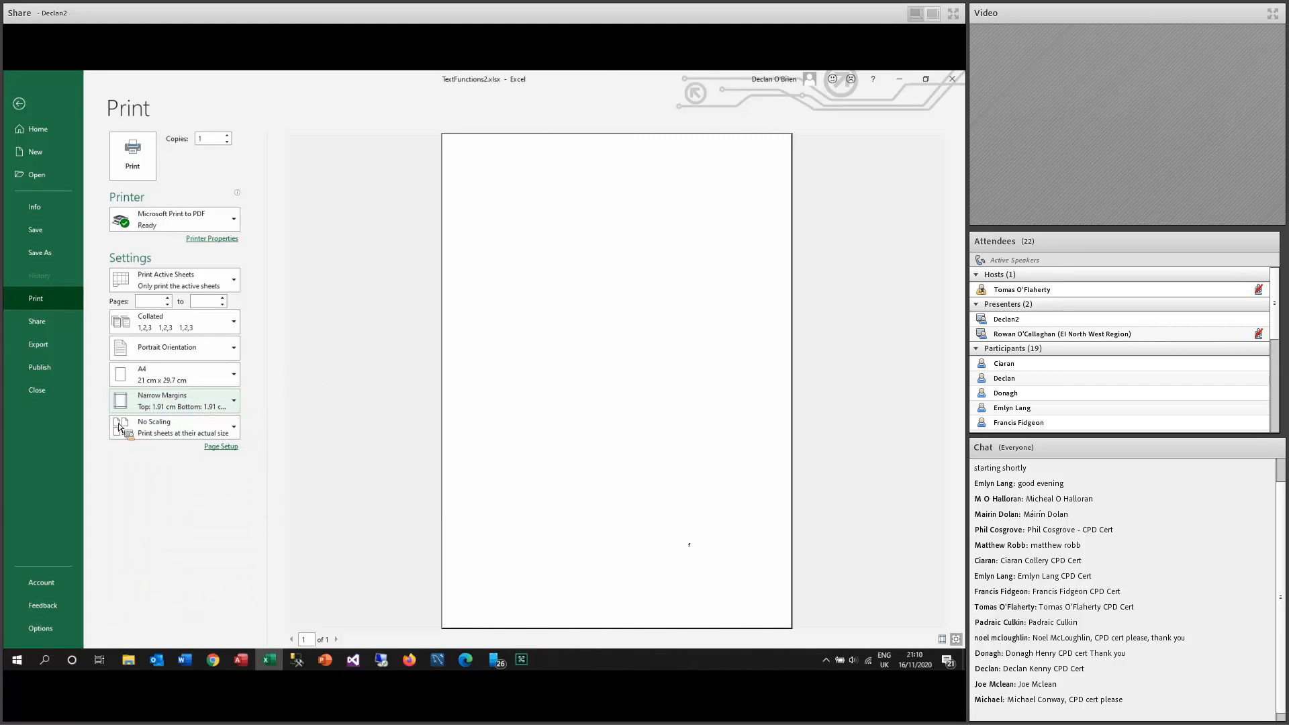
pyautogui.click(235, 428)
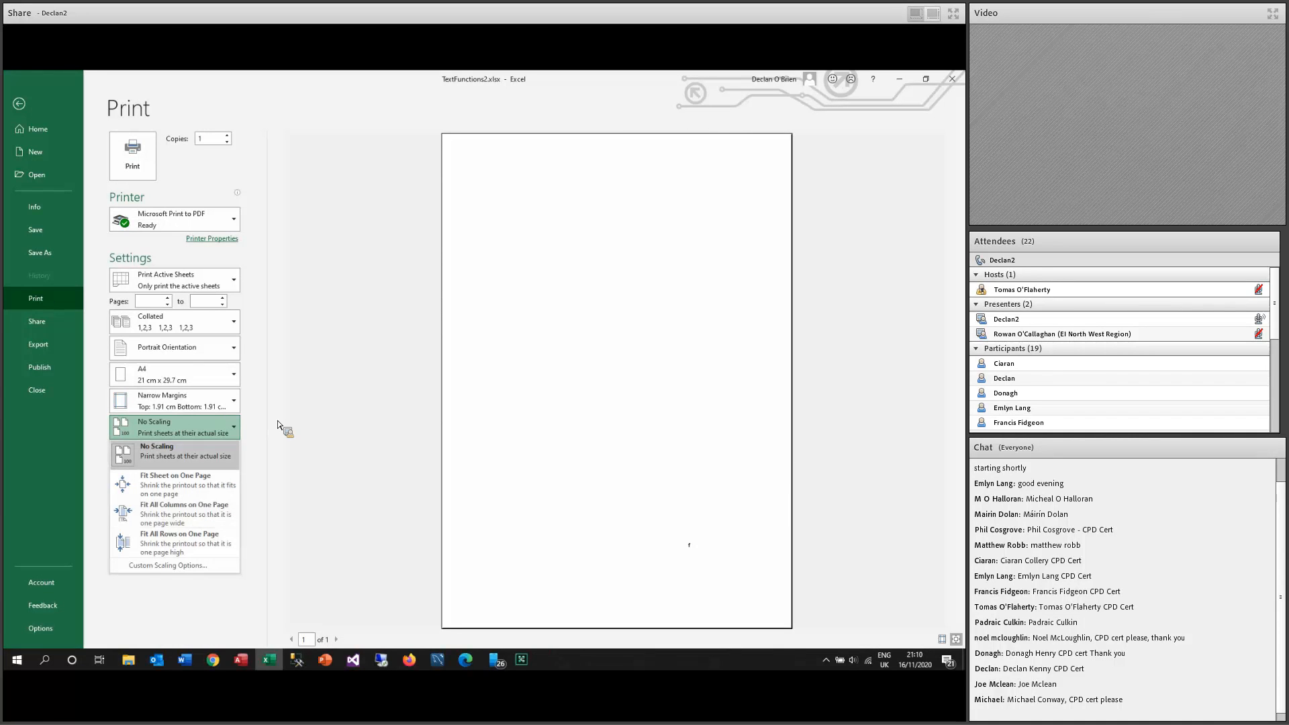
pyautogui.click(295, 406)
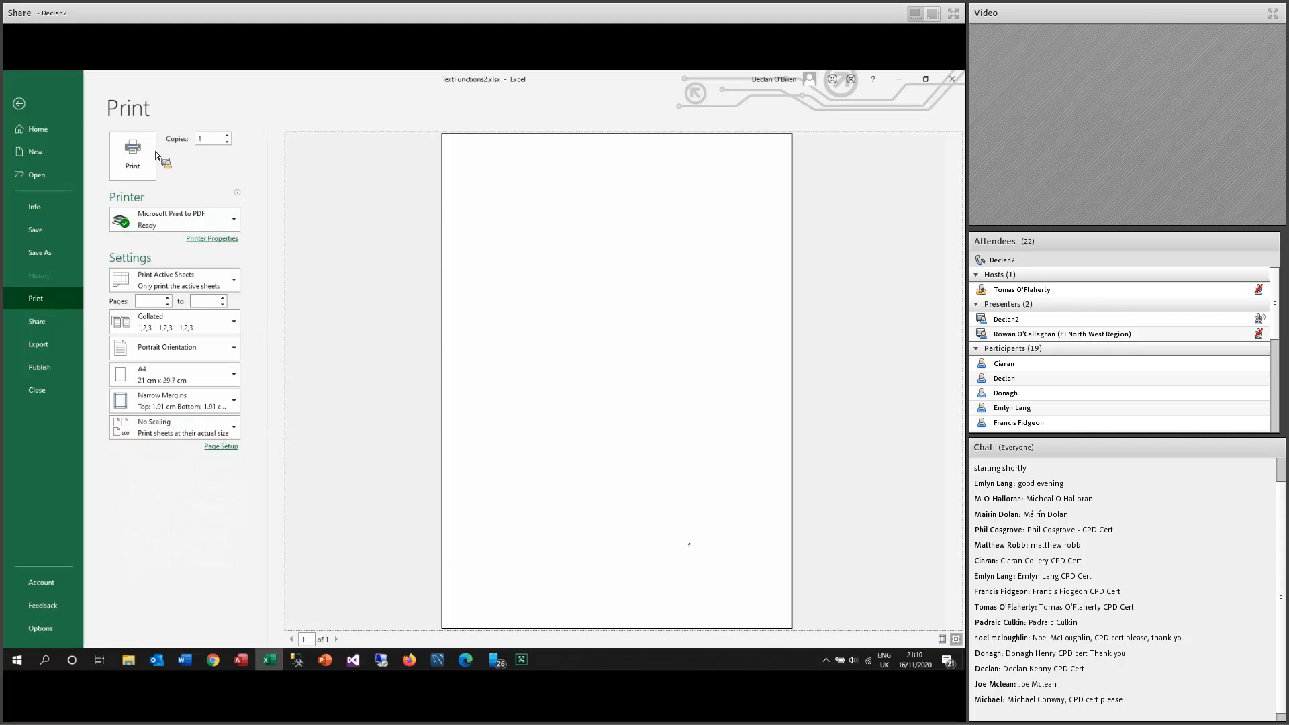
pyautogui.click(20, 104)
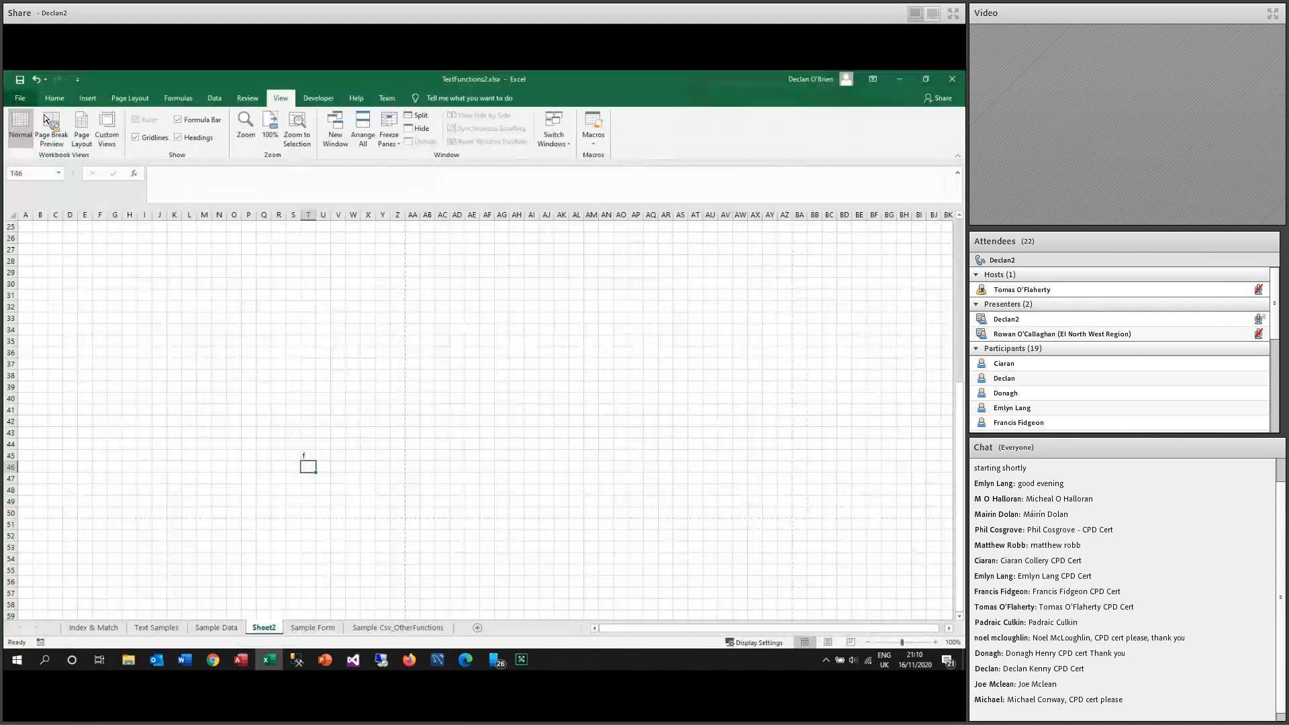
# Select A1:Z50 to confirm the one-page area, then clear the selection.
pyautogui.scroll(8, 329, 288)
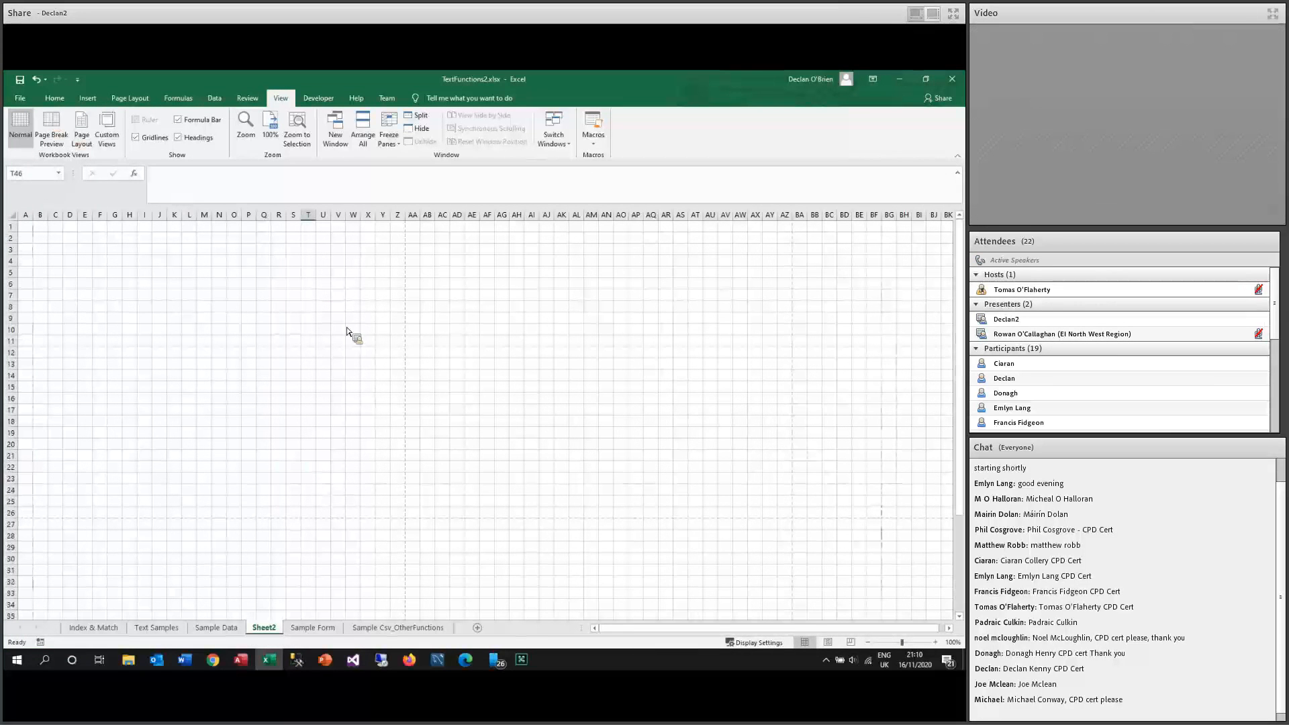
pyautogui.moveTo(403, 228); pyautogui.dragTo(10, 537)
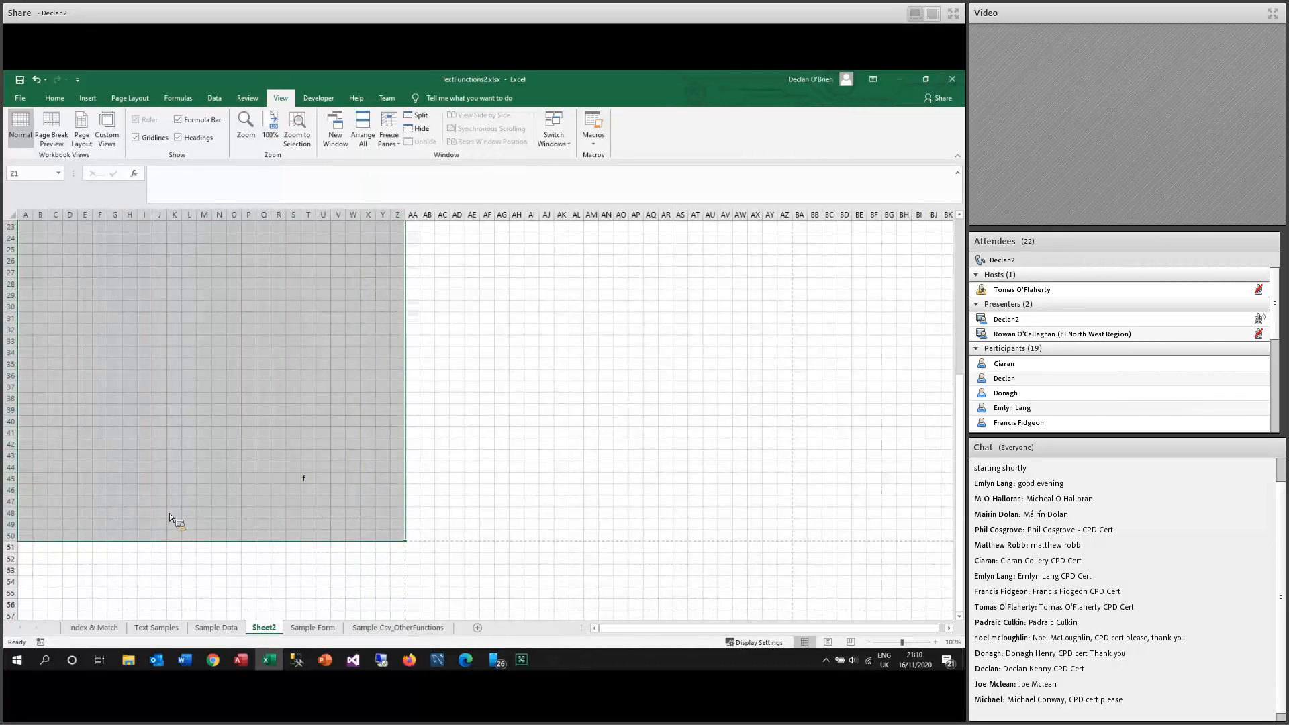
pyautogui.scroll(7, 170, 512)
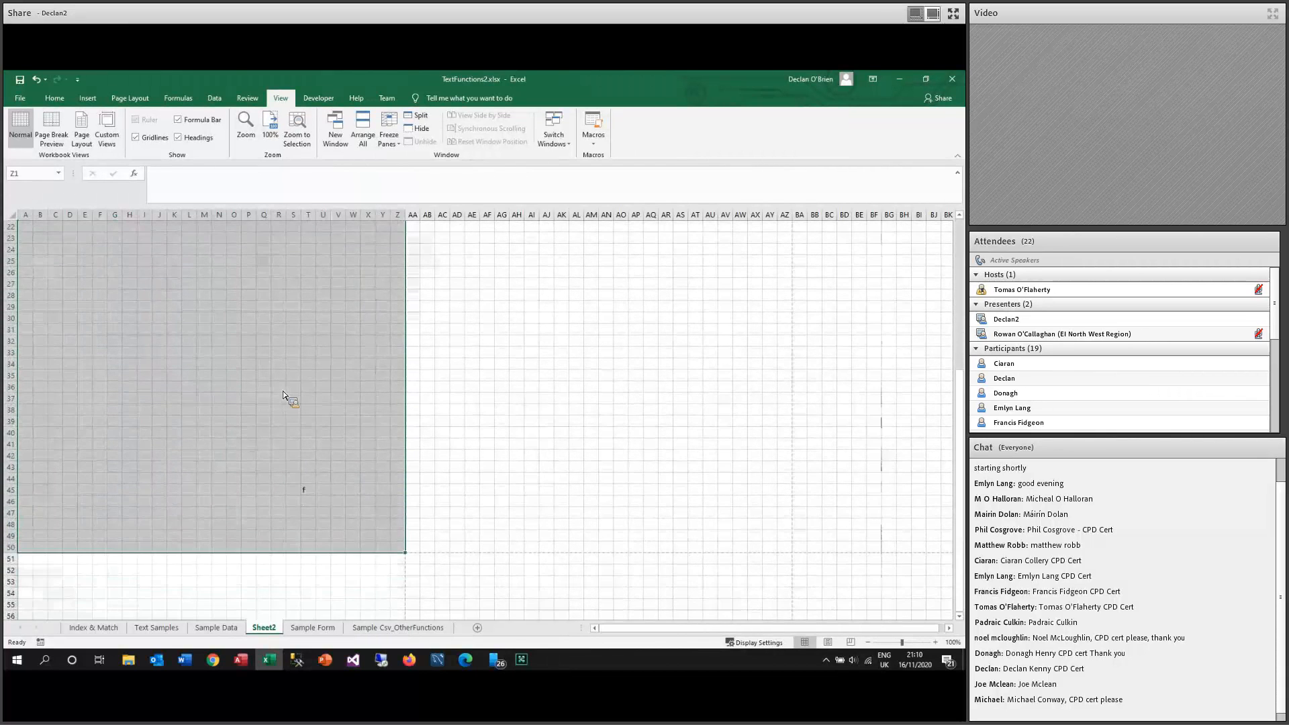
pyautogui.click(477, 367)
# On Sample Form, select the Aldolex logo and paste a copy of it onto the sheet.
pyautogui.click(312, 628)
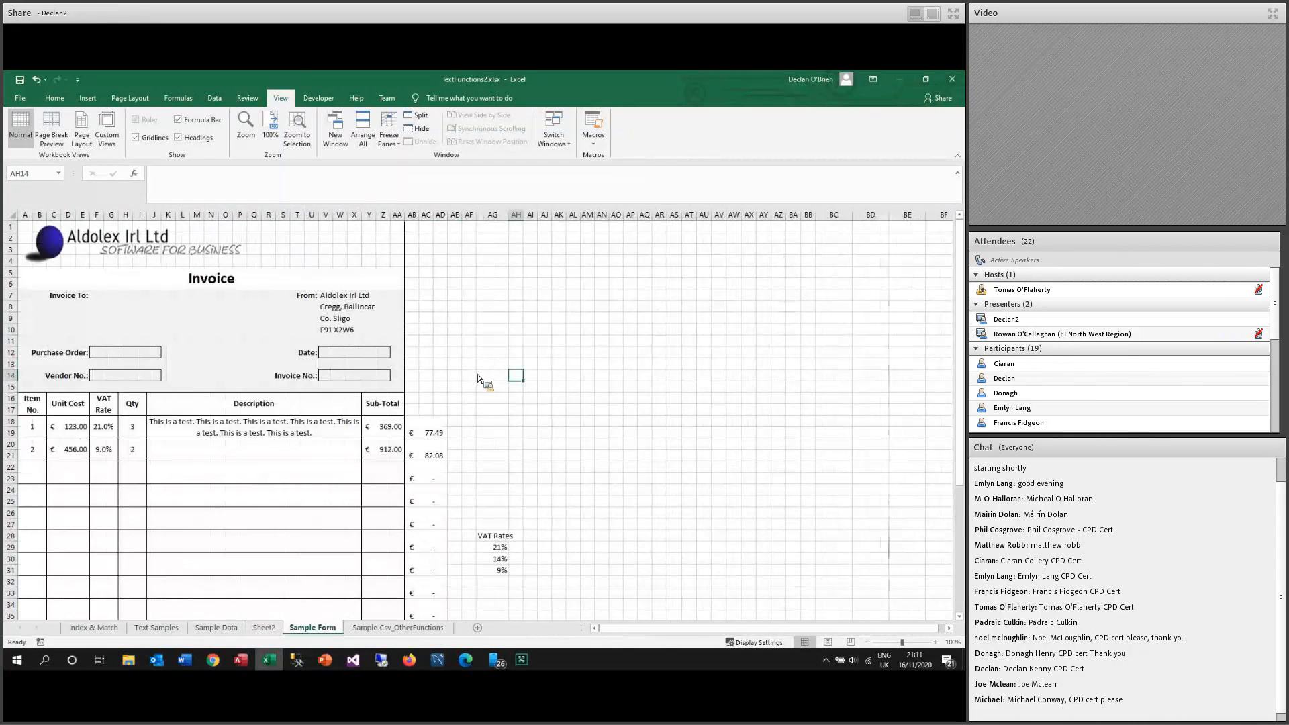
pyautogui.click(71, 227)
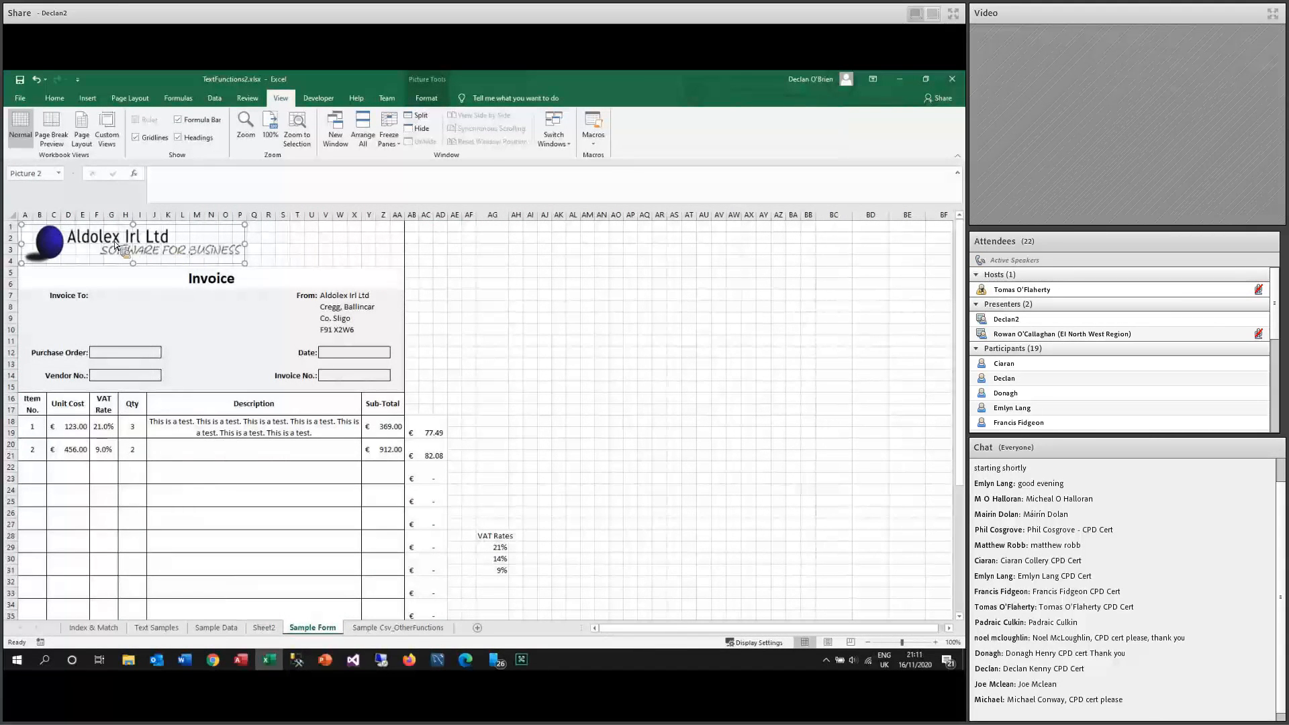
pyautogui.click(88, 98)
pyautogui.click(137, 127)
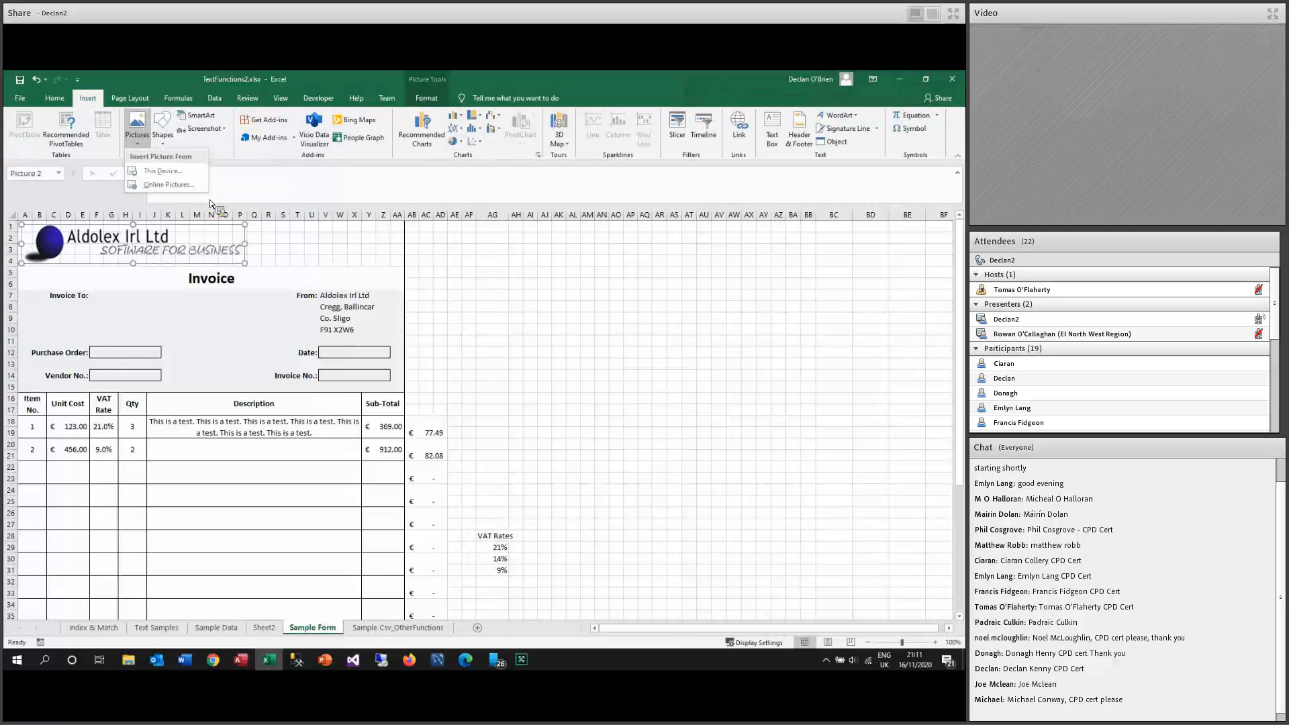
pyautogui.click(116, 245)
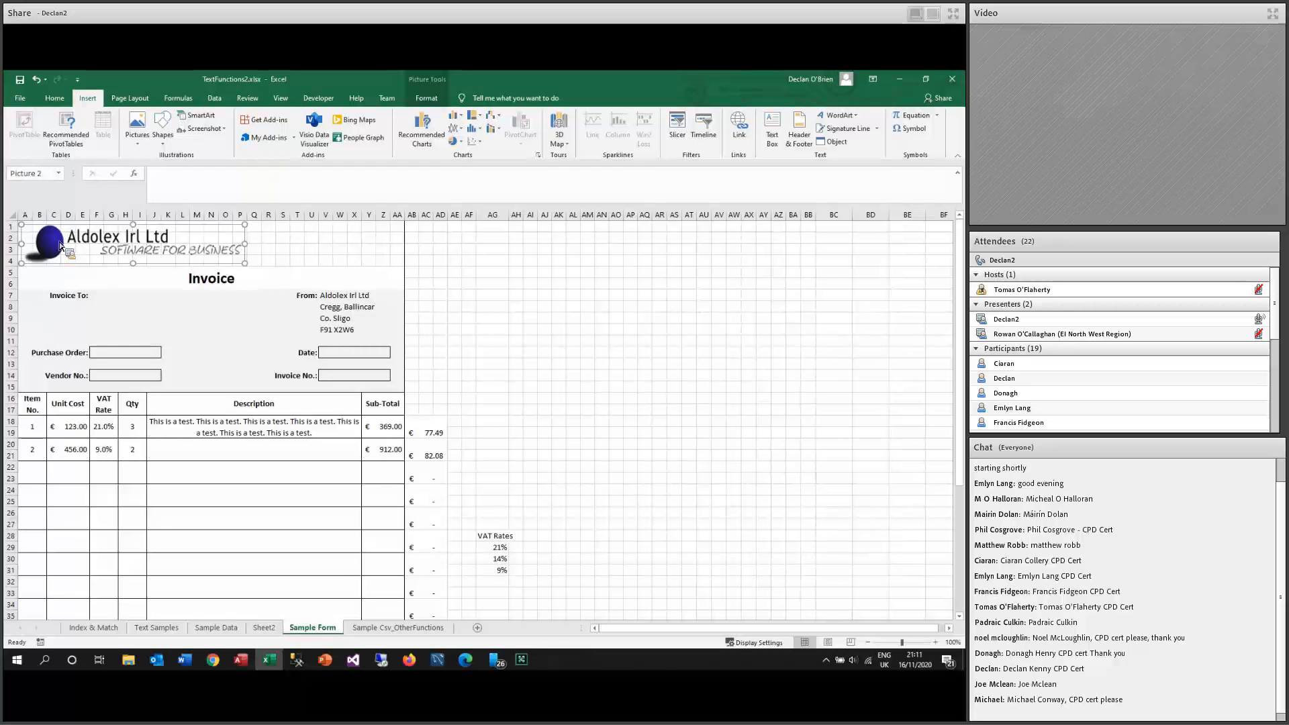
pyautogui.hotkey('ctrl', 'v')
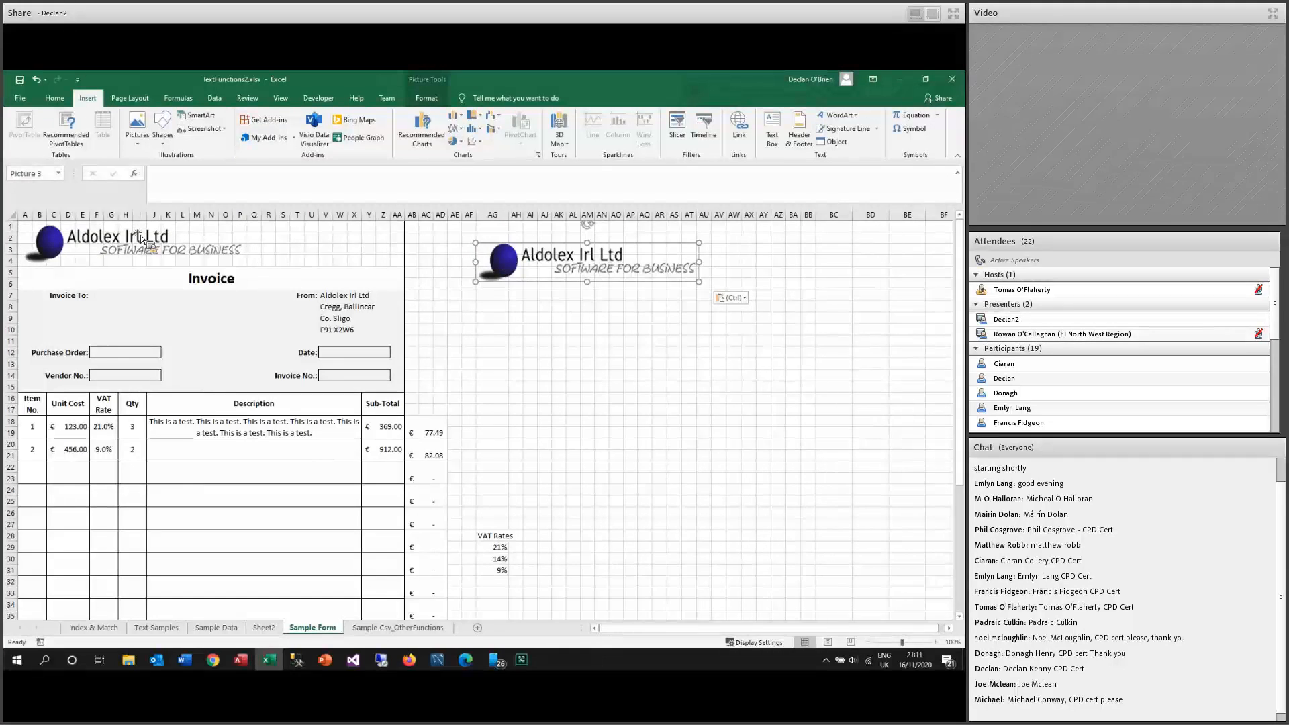
# Widen columns F and D of the invoice and select the copied logo.
pyautogui.click(141, 236)
pyautogui.click(97, 215)
pyautogui.moveTo(104, 215); pyautogui.dragTo(185, 215)
pyautogui.click(150, 231)
pyautogui.moveTo(75, 215)
pyautogui.mouseDown()
pyautogui.moveTo(105, 215)
pyautogui.moveTo(79, 215)
pyautogui.mouseUp()
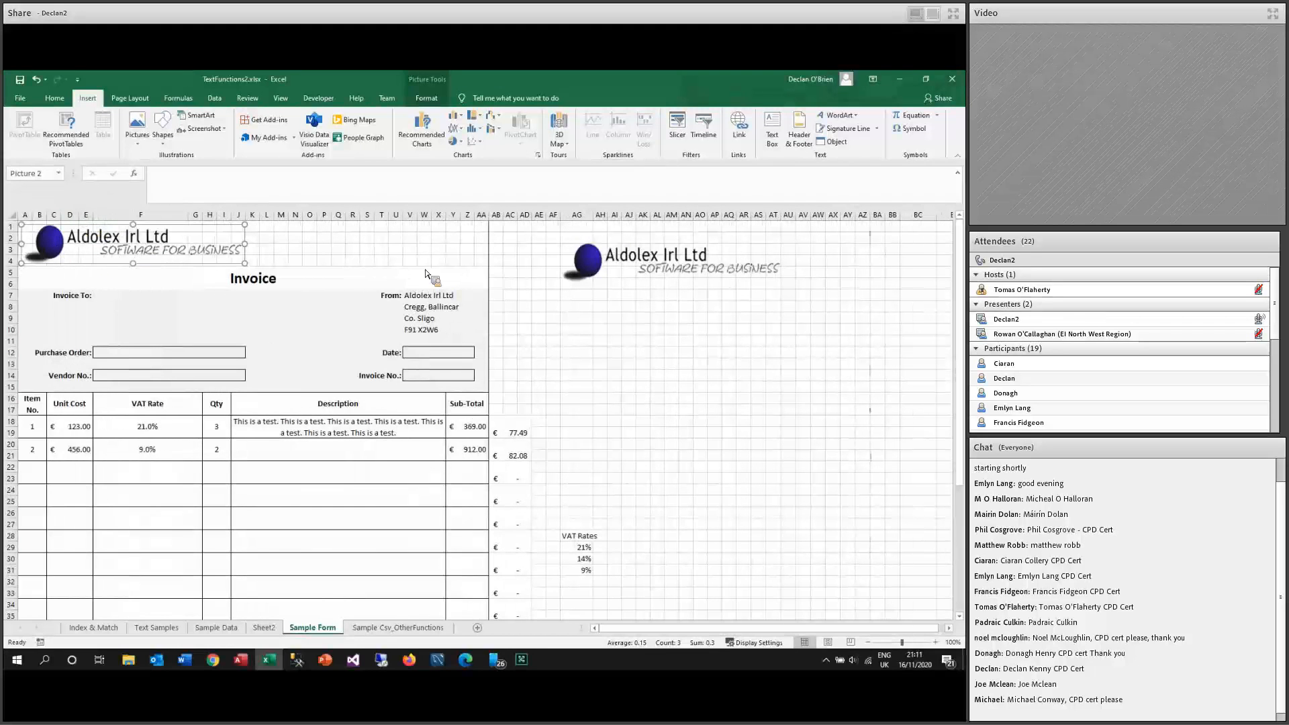
pyautogui.click(611, 262)
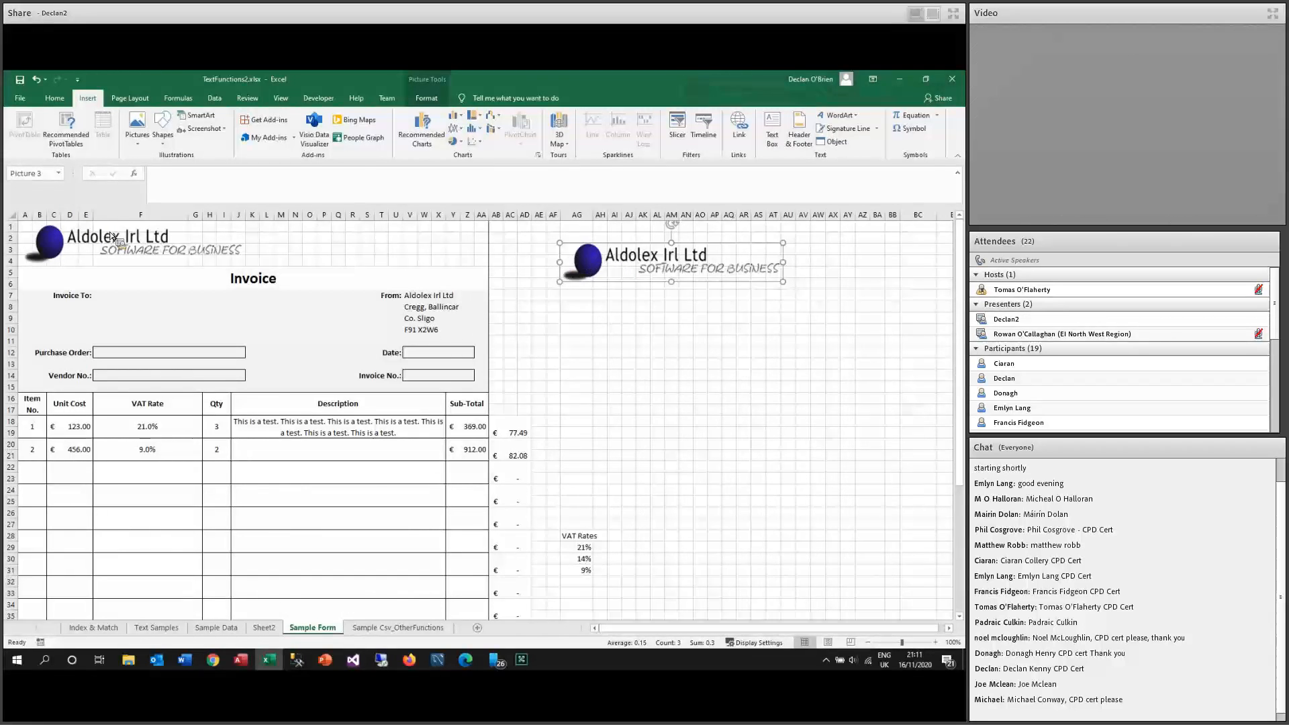
# Paste the logo at the top-left of Sheet2, nudging it slightly right and down.
pyautogui.click(264, 628)
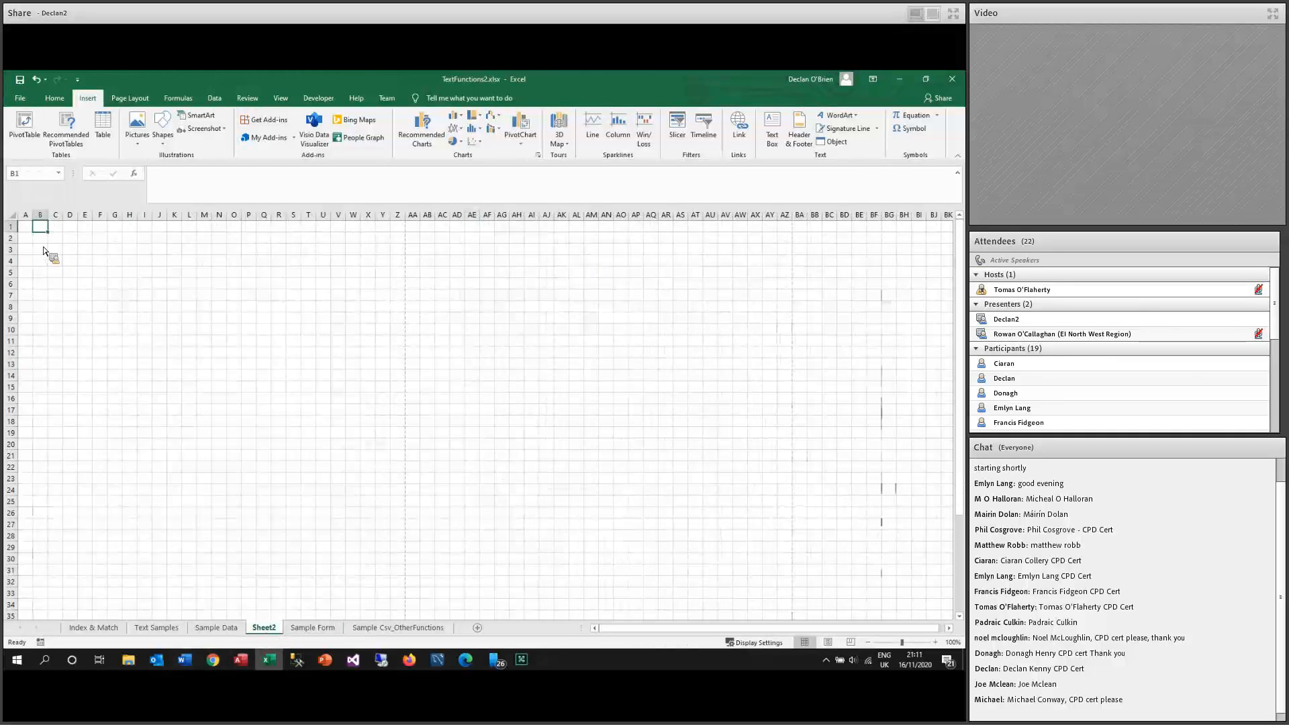
pyautogui.hotkey('ctrl', 'v')
pyautogui.moveTo(112, 242); pyautogui.dragTo(118, 248)
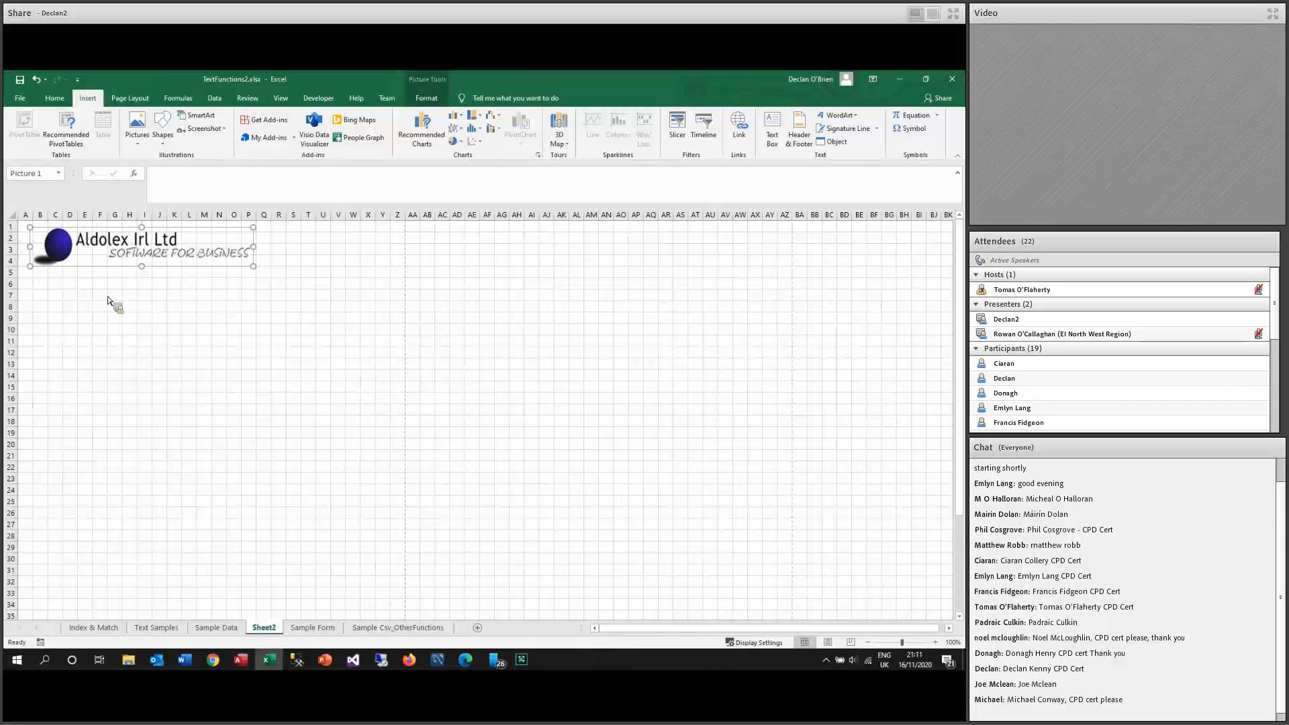
pyautogui.hotkey('ctrl', 'pagedown')
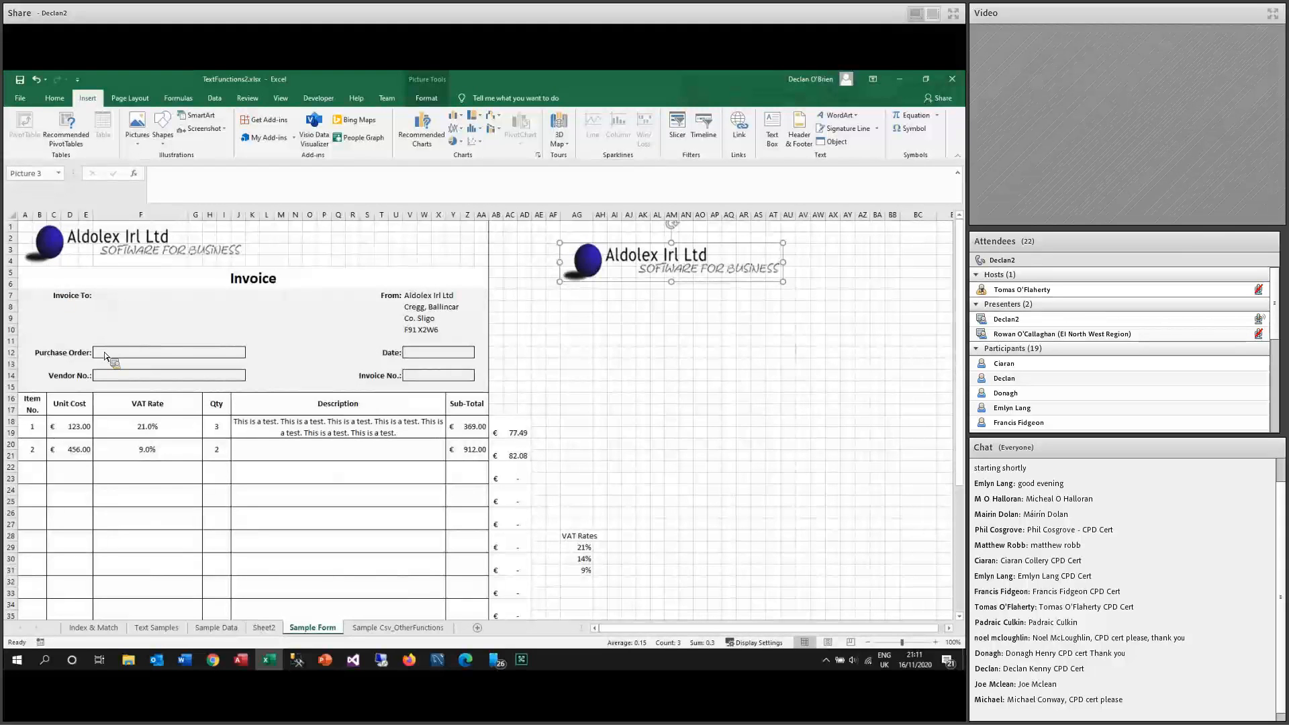
pyautogui.click(89, 312)
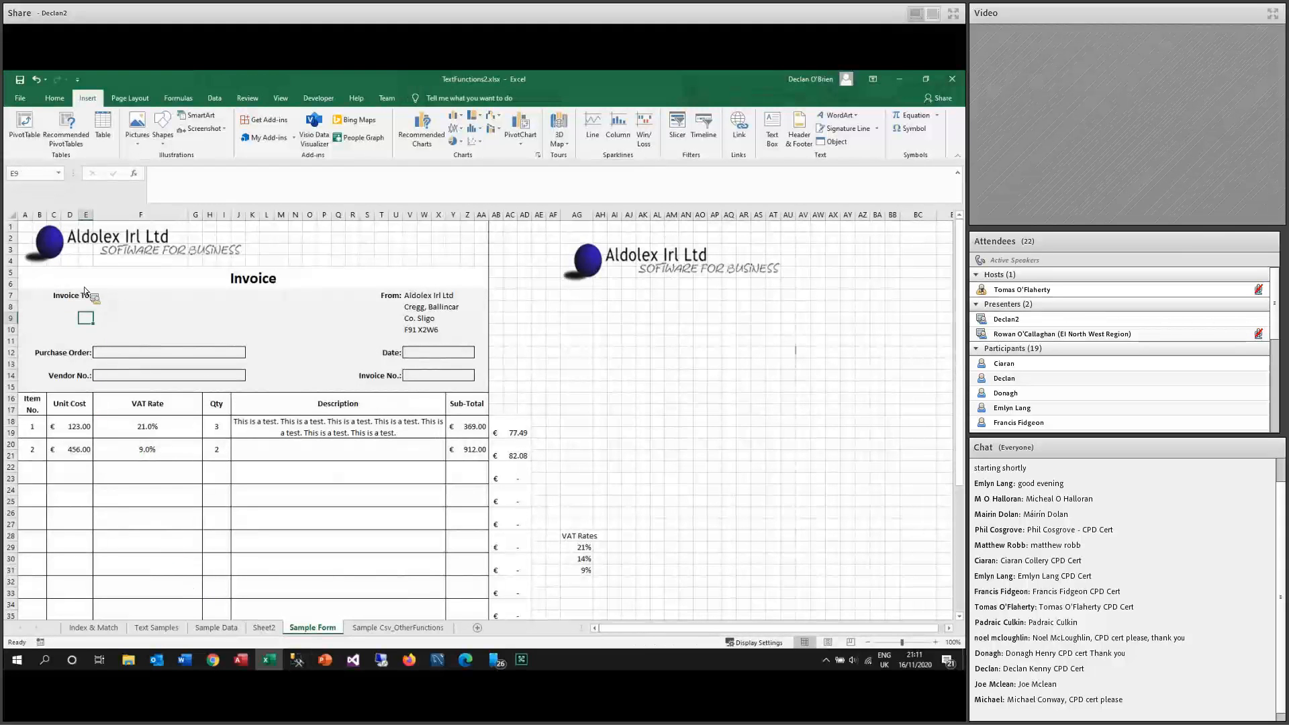
pyautogui.click(265, 284)
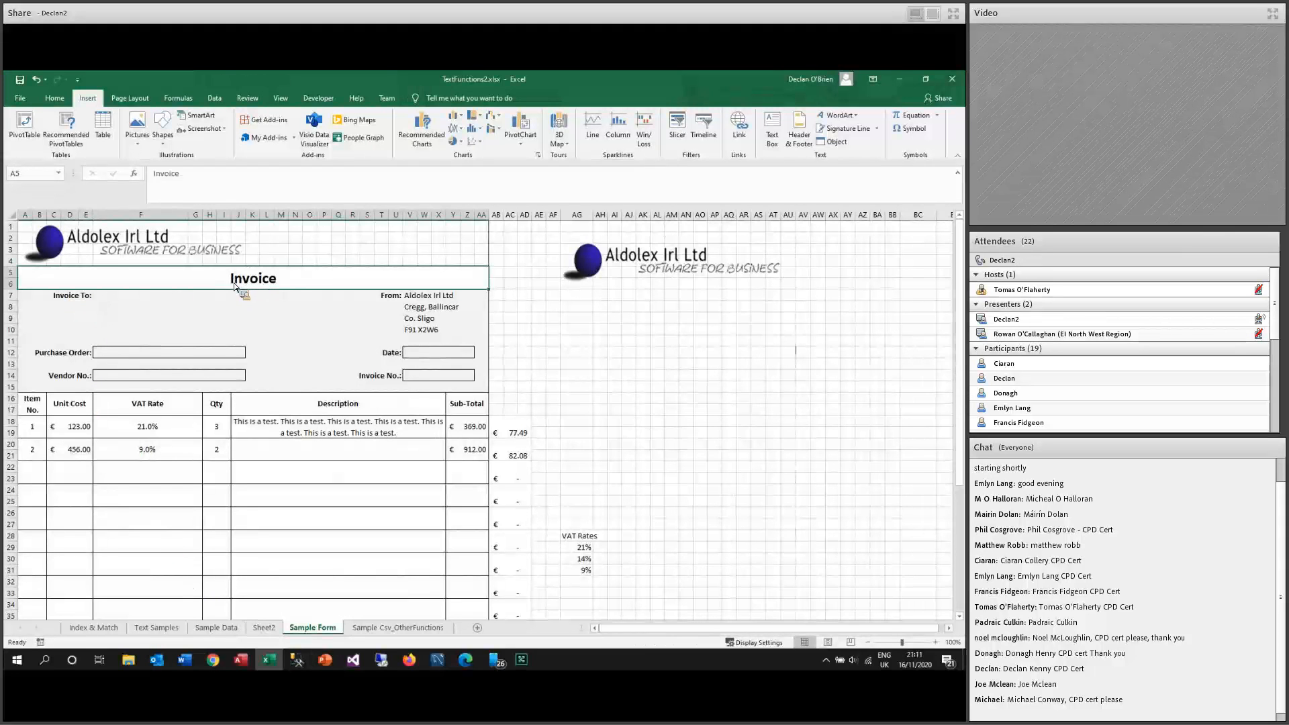
# Type 'Invoice' in A5 on Sheet2 and select A5:Z6.
pyautogui.hotkey('ctrl', 'pageup')
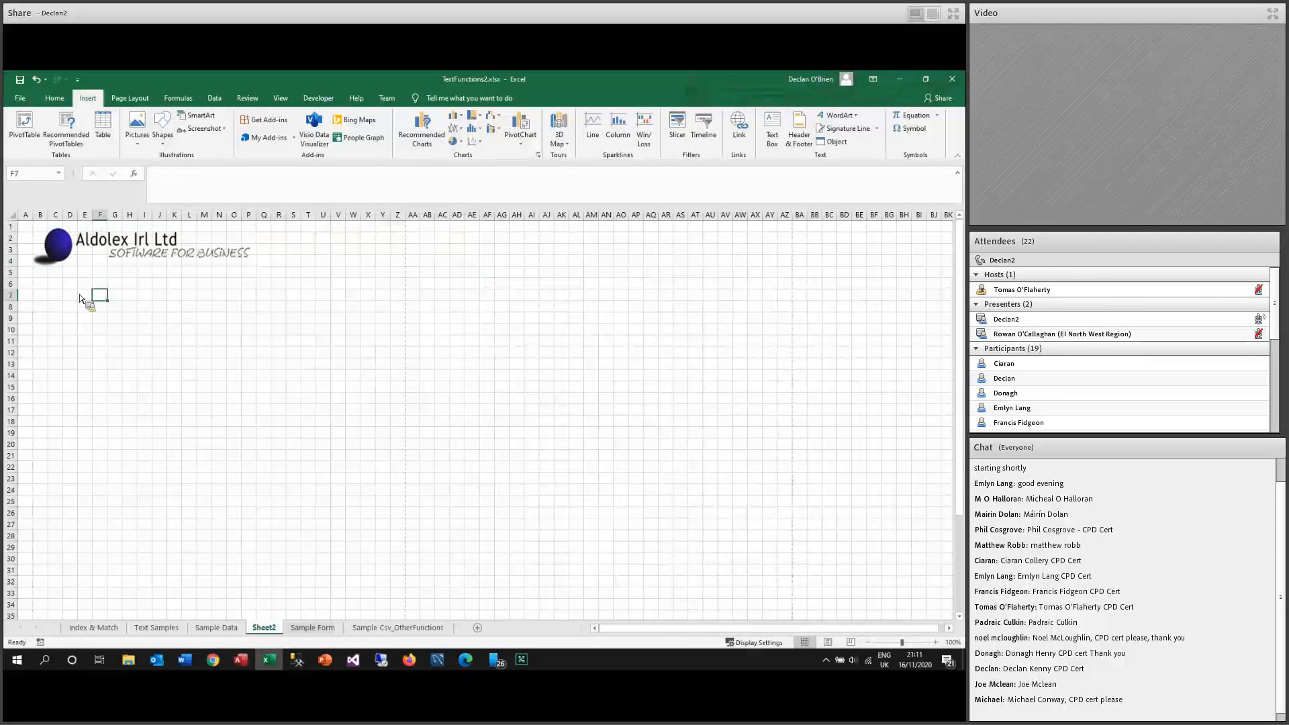
pyautogui.click(28, 275)
pyautogui.write('Invoice')
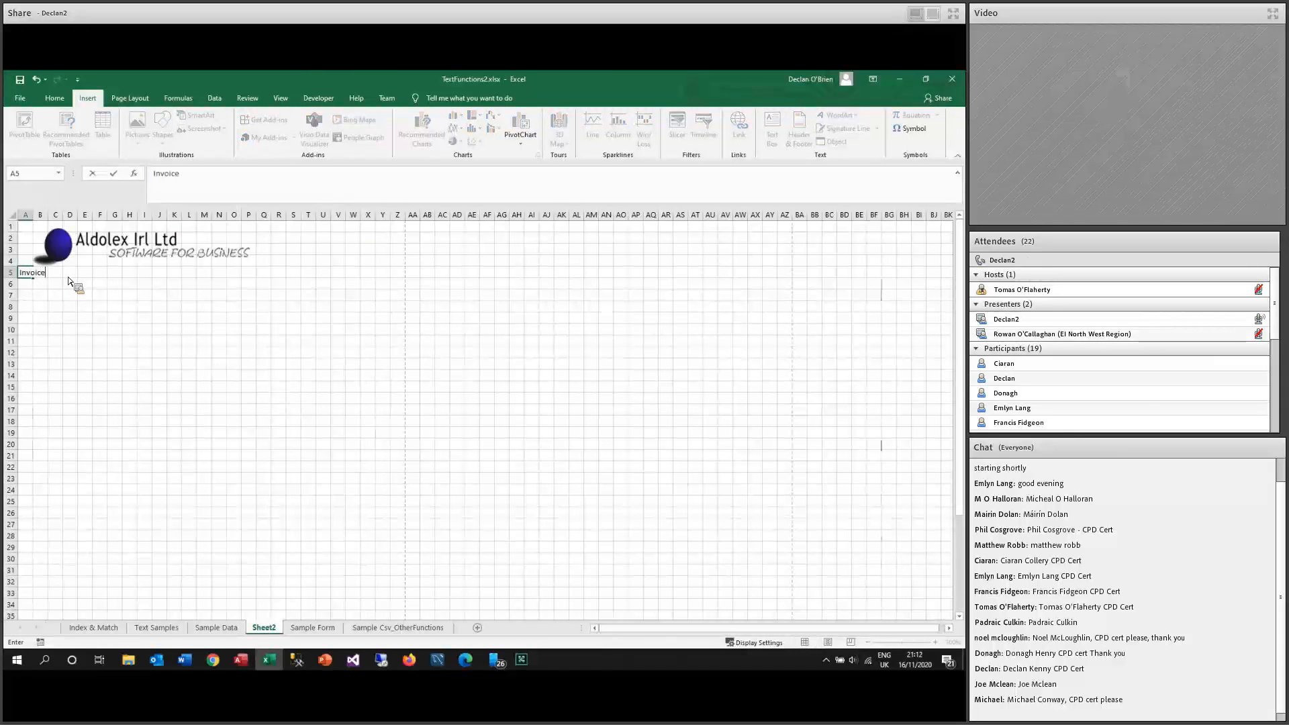
pyautogui.click(68, 285)
pyautogui.click(29, 274)
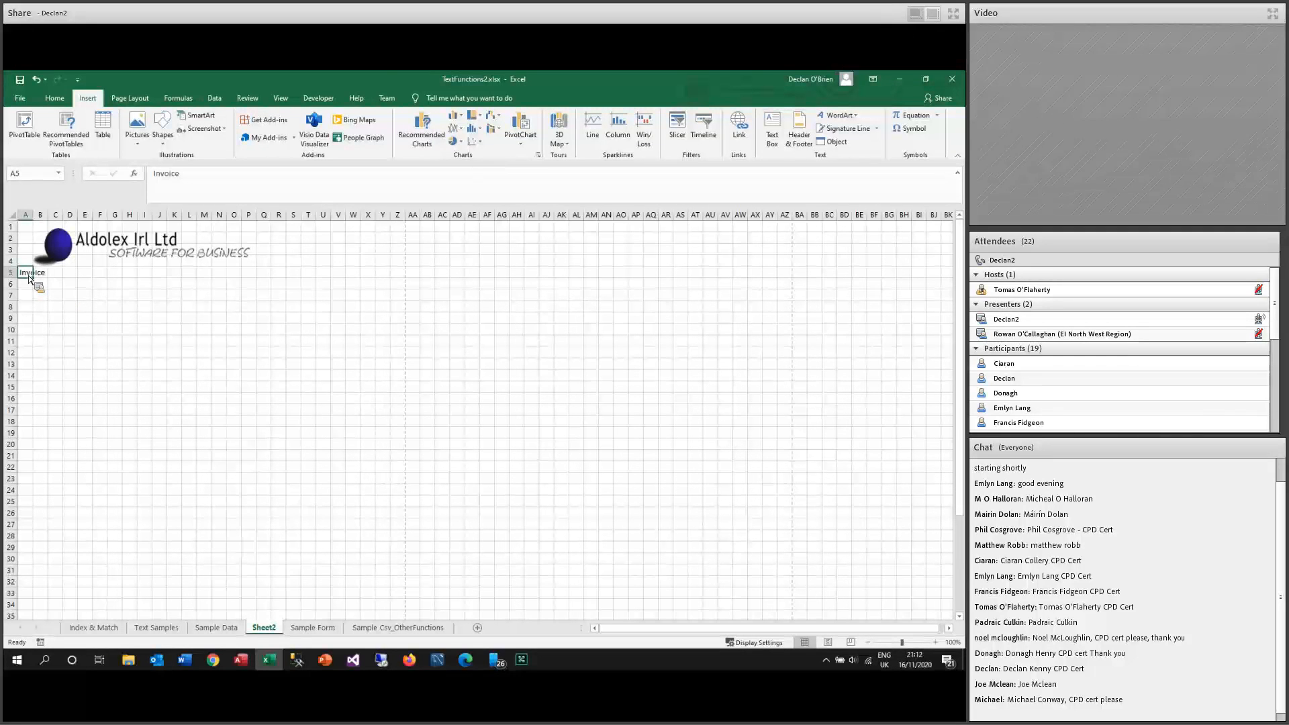
pyautogui.moveTo(29, 274); pyautogui.dragTo(398, 294)
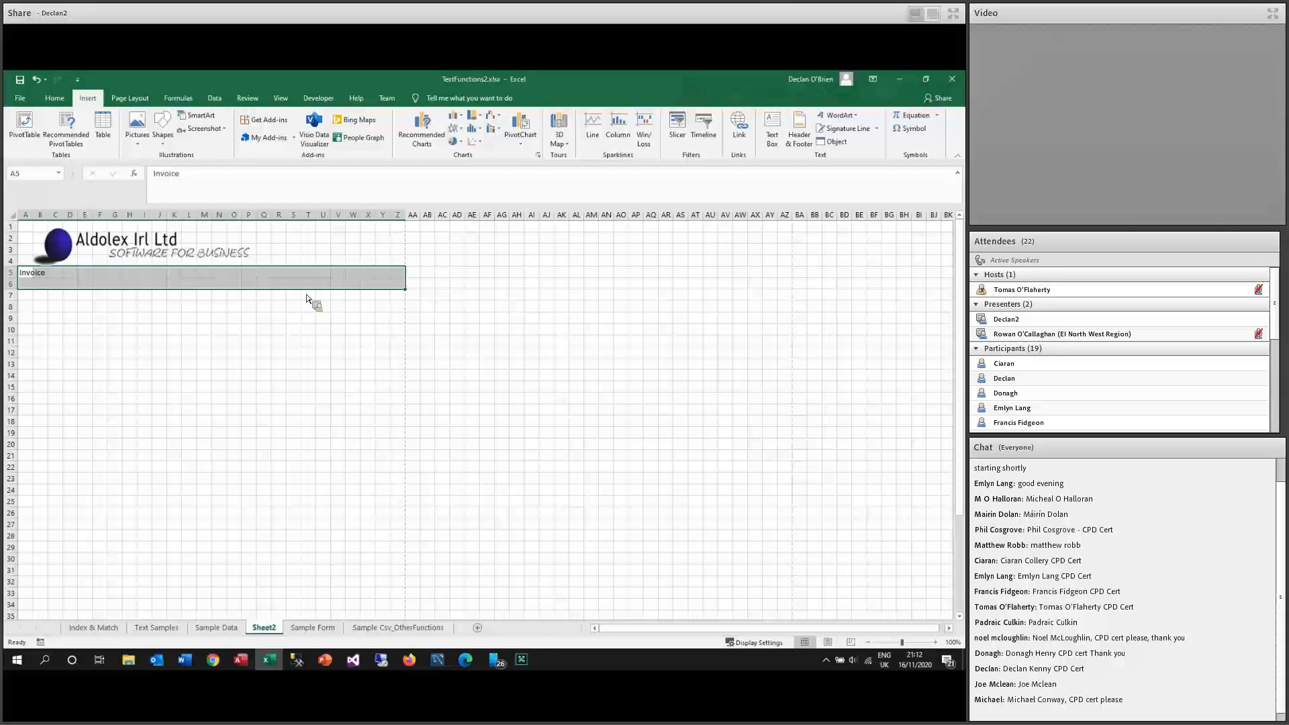
# Merge and centre A5:Z6, set the title to font size 16 and middle-align it.
pyautogui.click(62, 99)
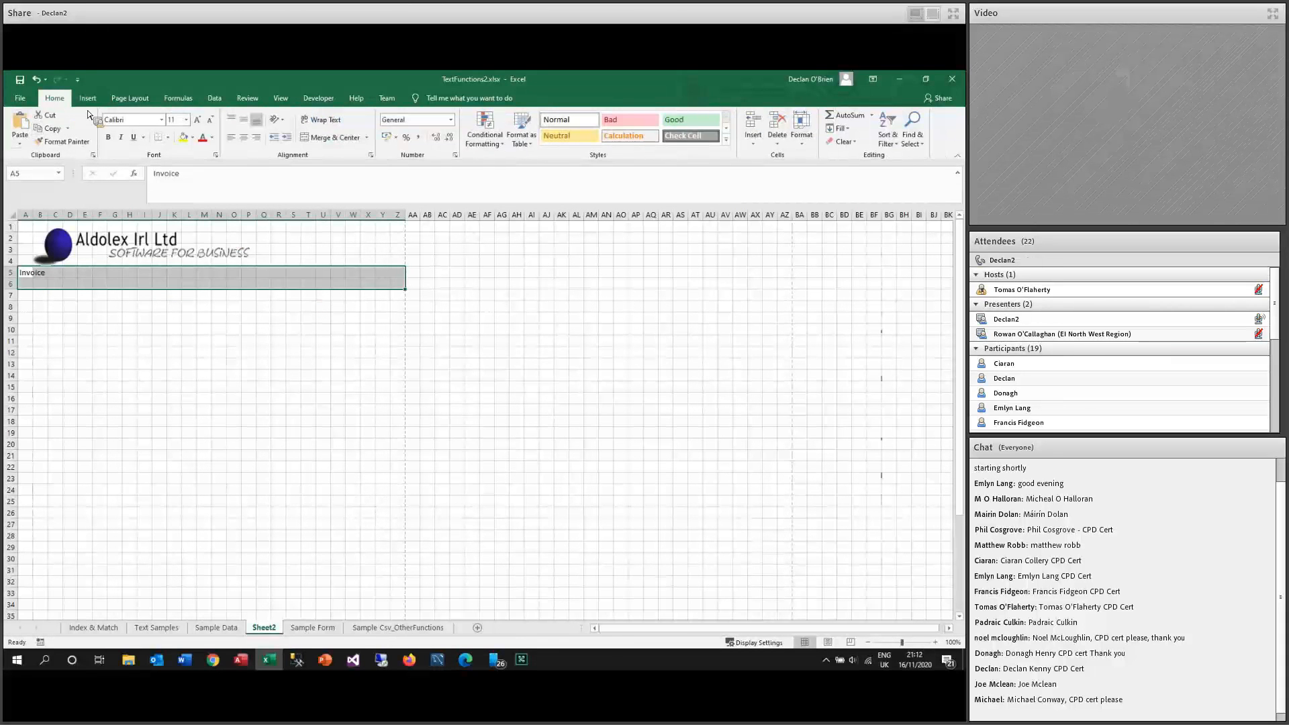
pyautogui.click(367, 138)
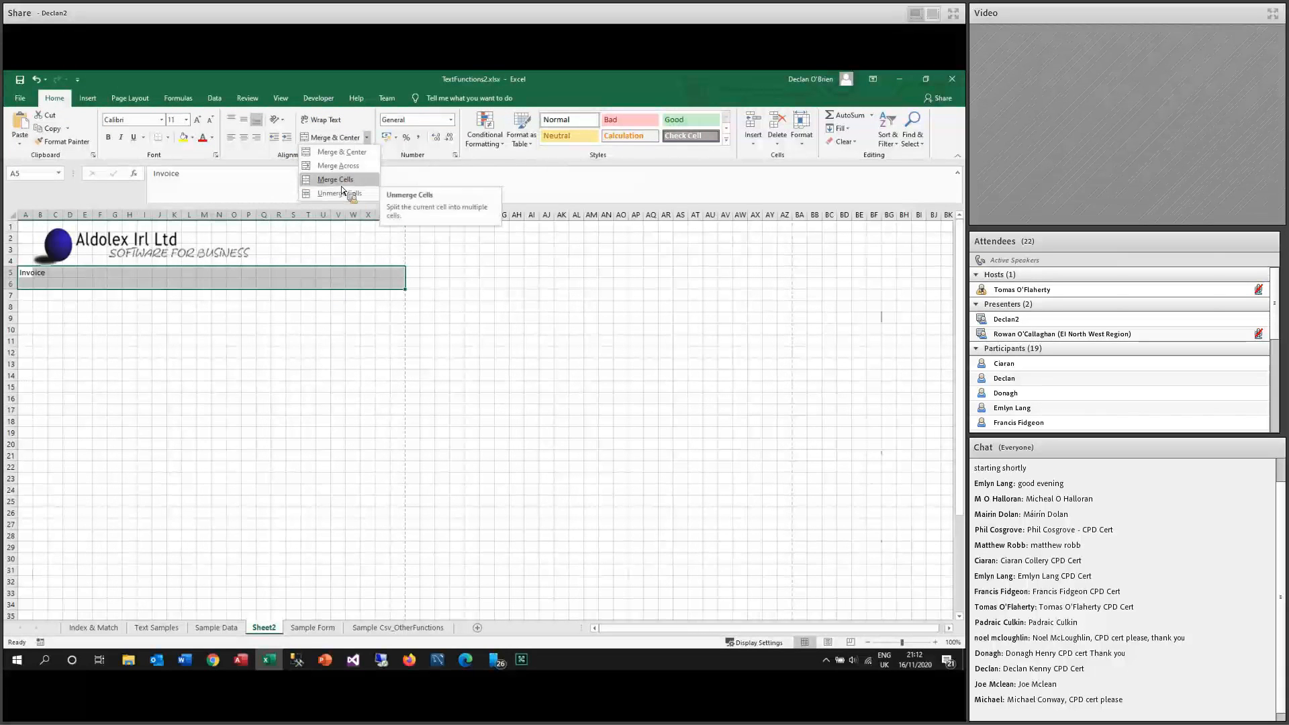
pyautogui.click(321, 154)
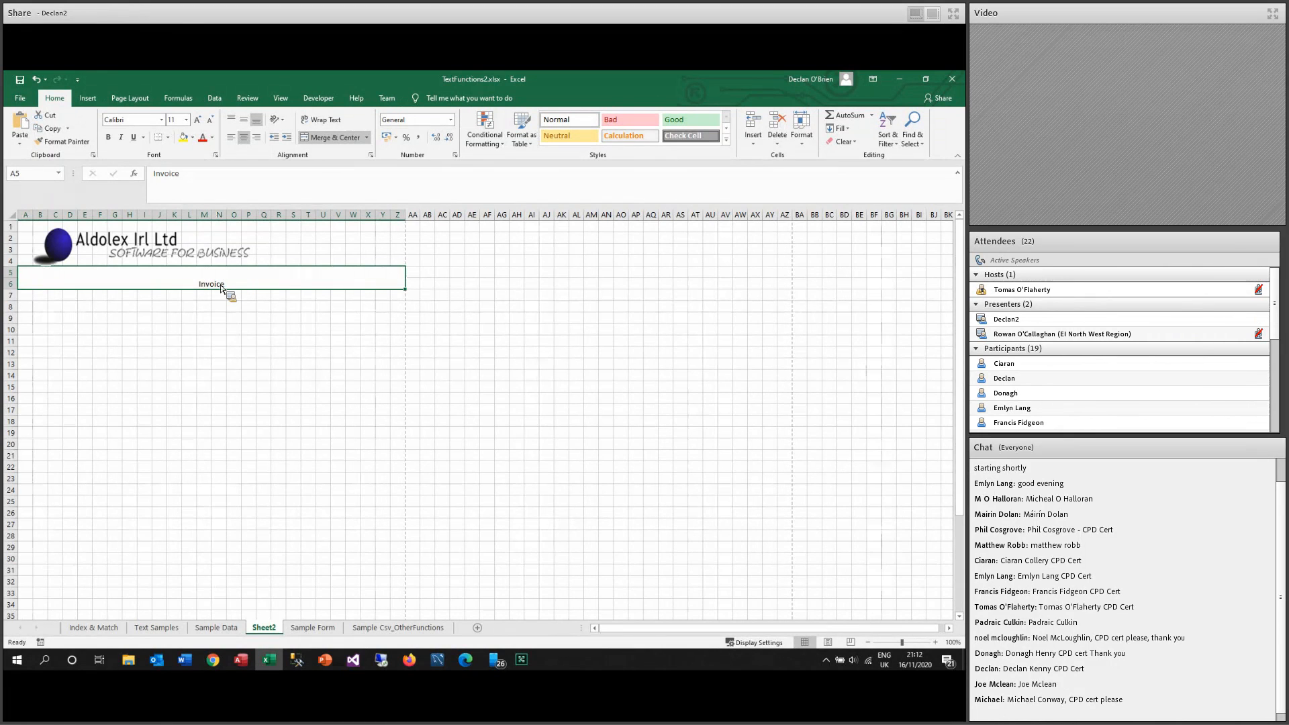
pyautogui.click(186, 119)
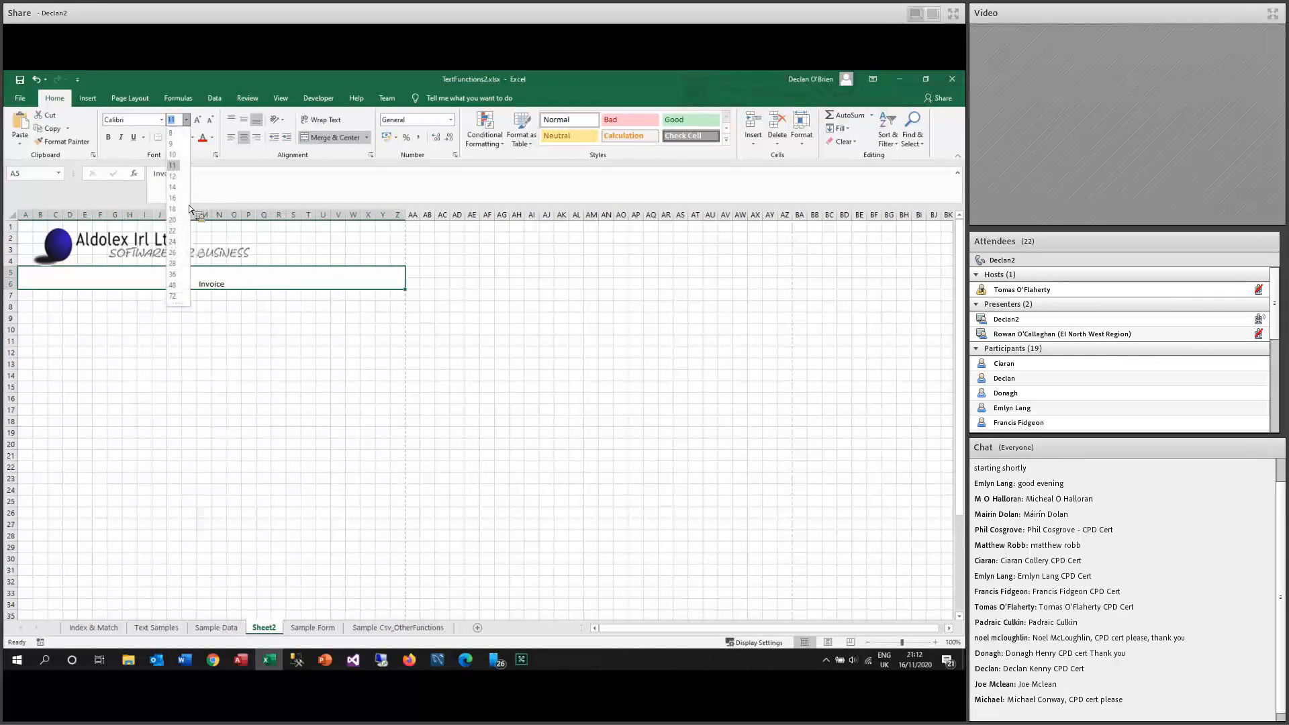
pyautogui.click(173, 199)
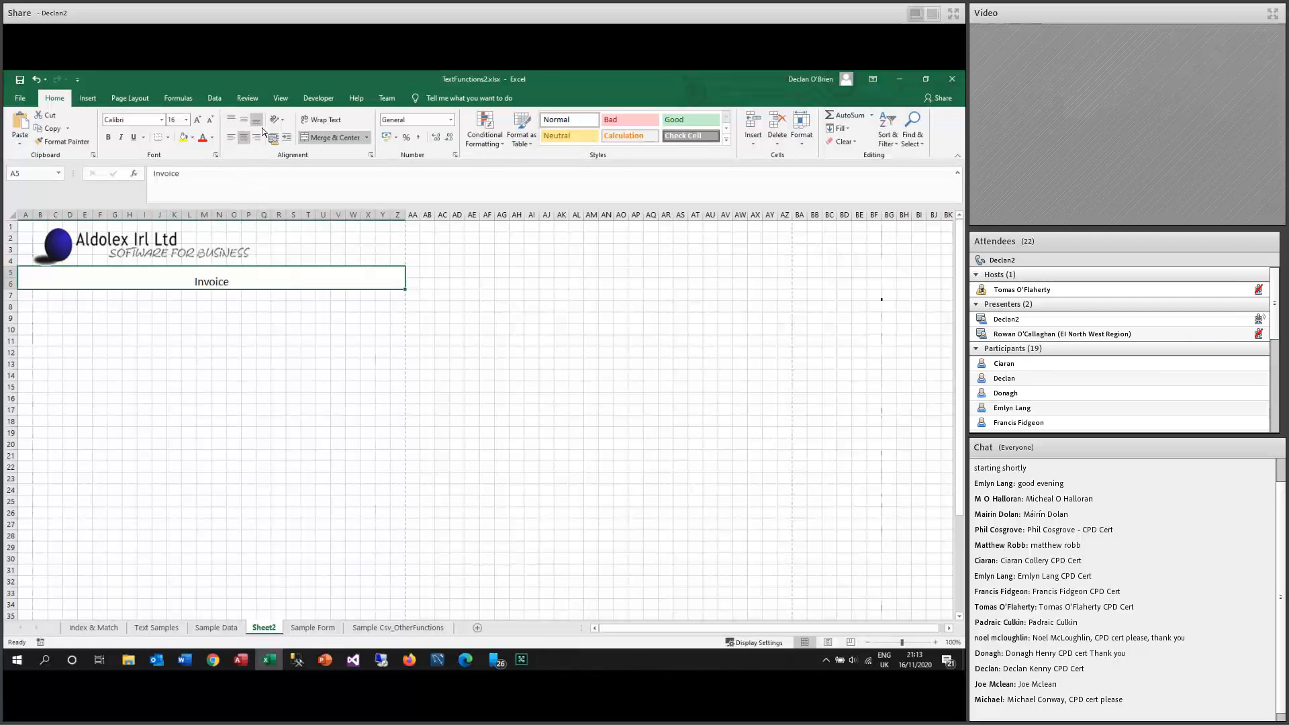
pyautogui.click(246, 121)
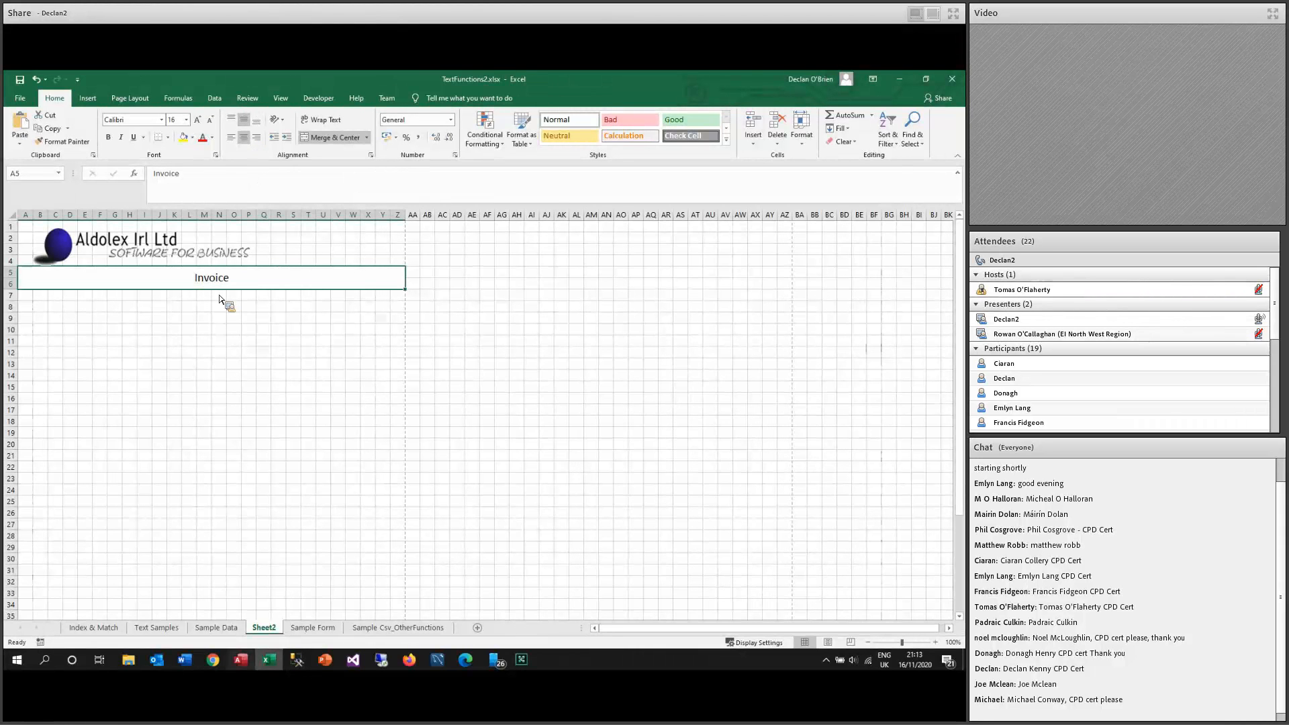
pyautogui.click(324, 628)
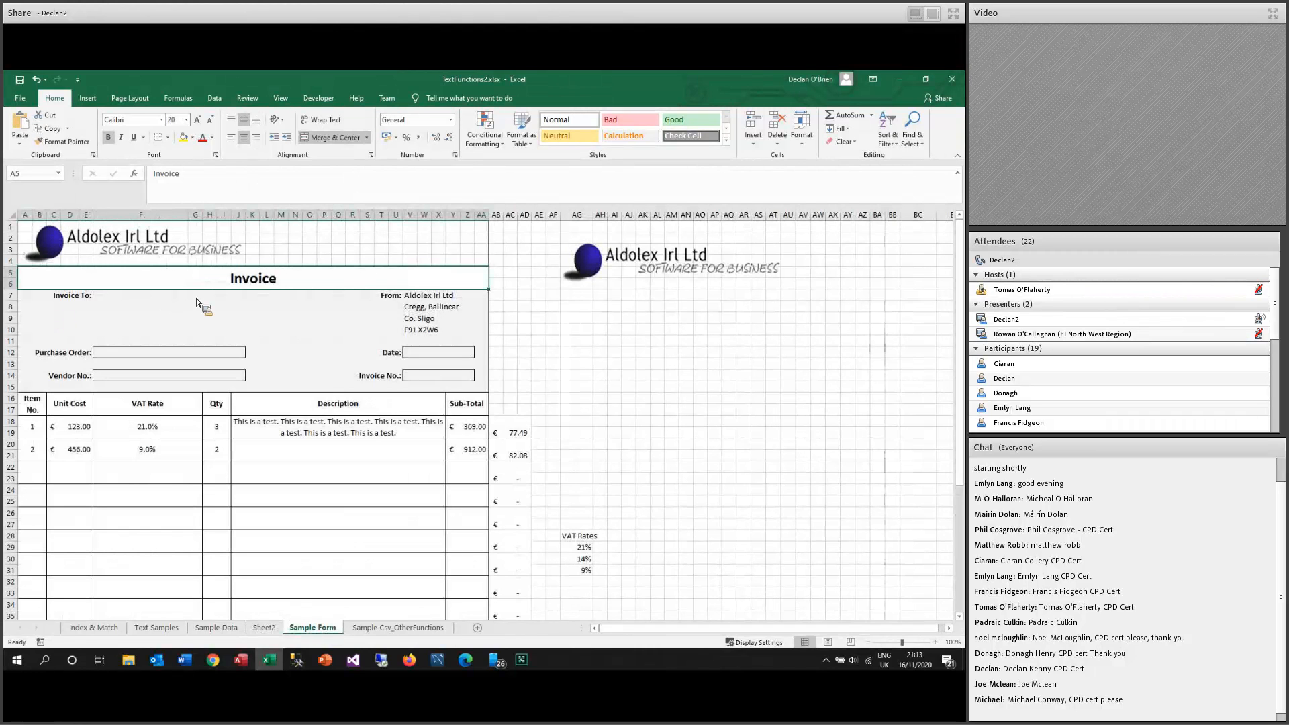
# Enter a right-aligned 'Invoice To:' label in F8 of Sheet2.
pyautogui.click(114, 305)
pyautogui.press('Up')
pyautogui.press('Down')
pyautogui.press('Down')
pyautogui.press('Down')
pyautogui.press('Down')
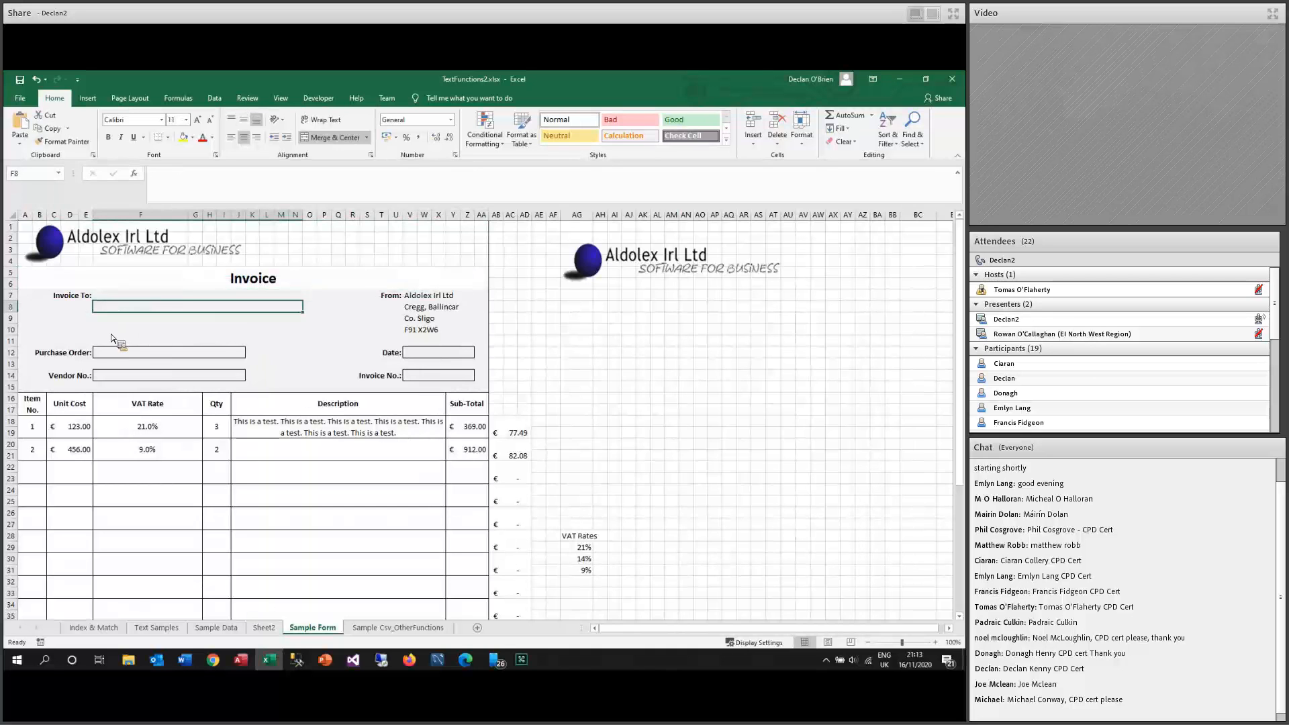
pyautogui.press('Up')
pyautogui.press('Up')
pyautogui.press('Up')
pyautogui.hotkey('ctrl', 'pageup')
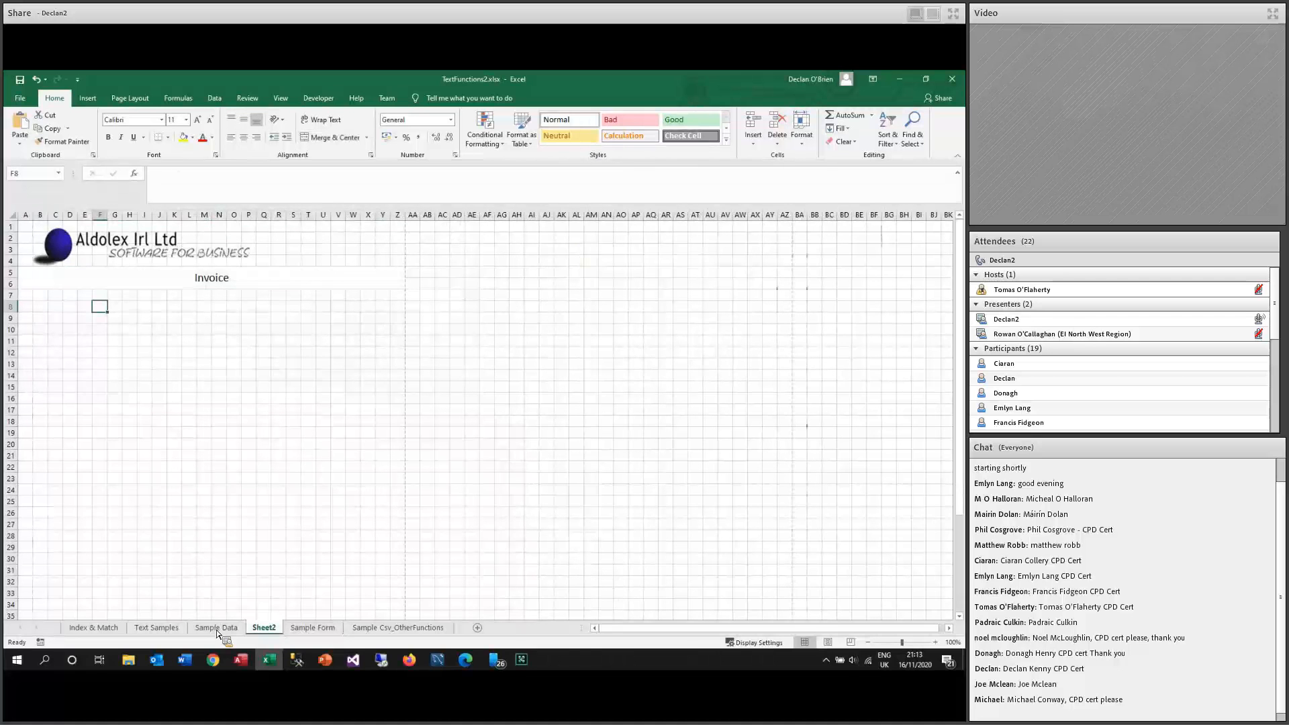
pyautogui.write('Invoice To:')
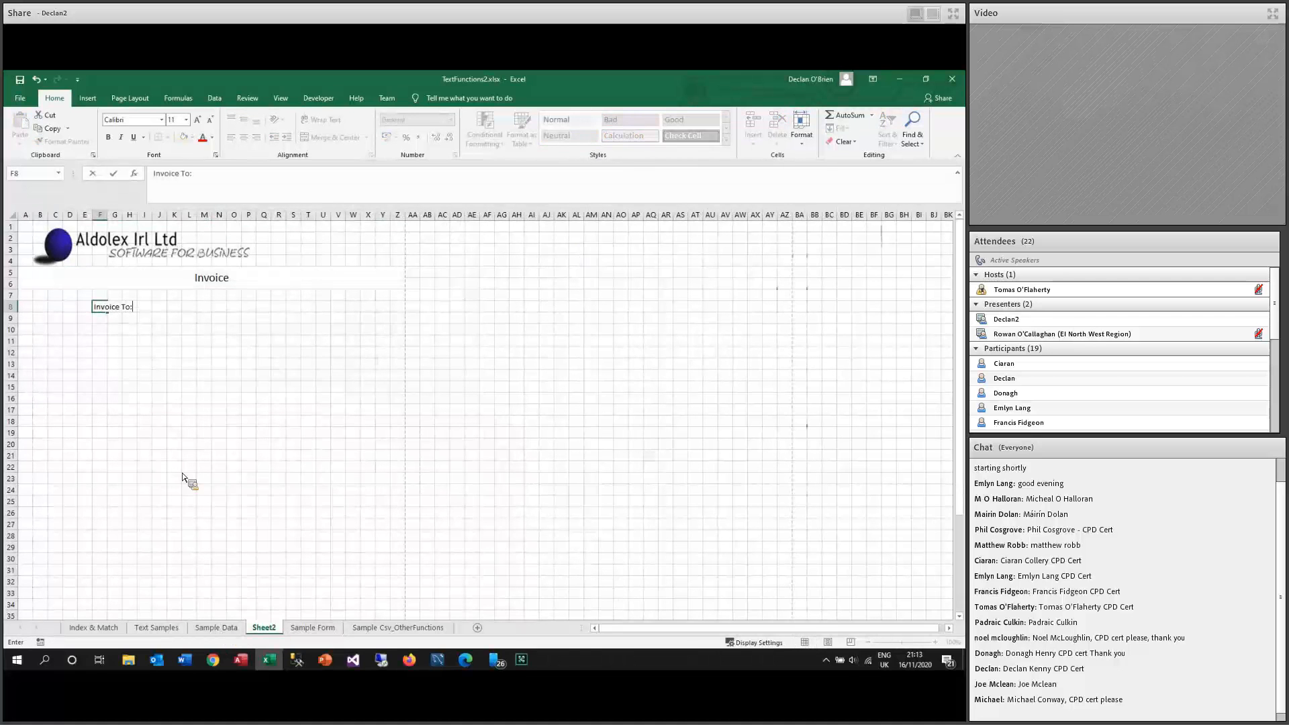
pyautogui.press('Return')
pyautogui.click(106, 309)
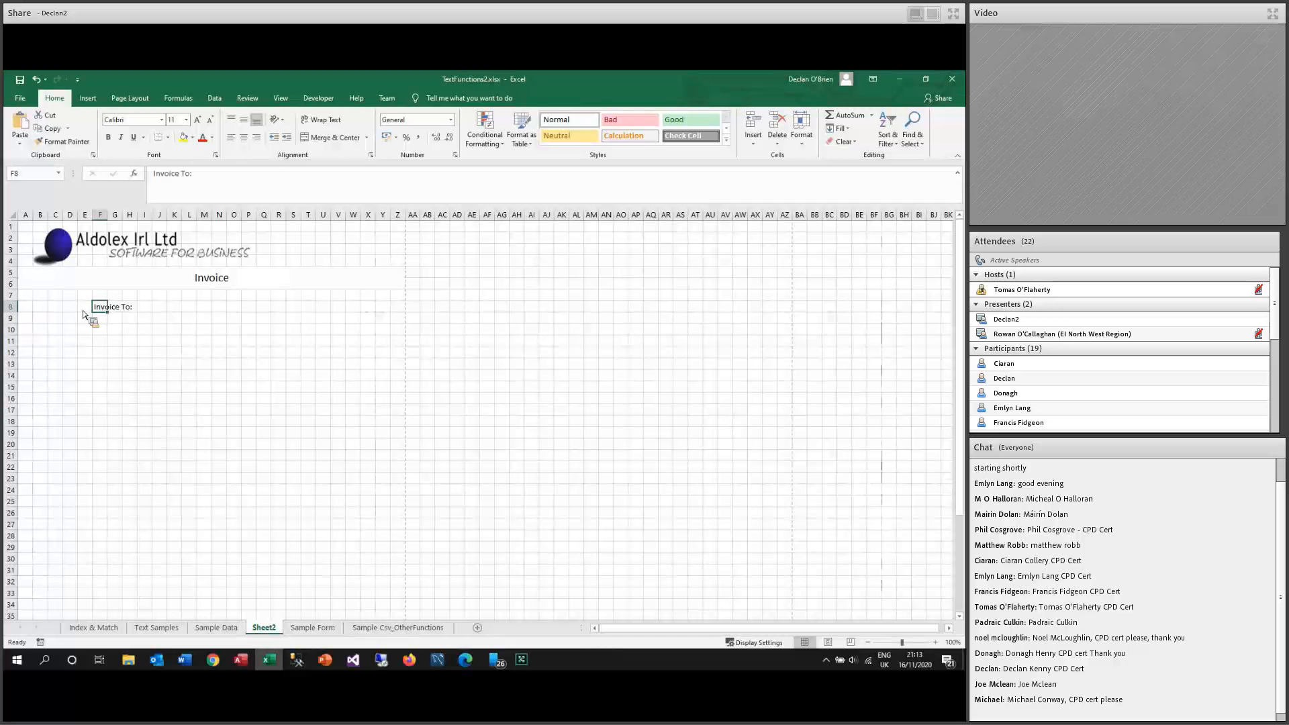
pyautogui.click(256, 137)
# Merge and centre G8:N8, and merge G9:N12 into one address box.
pyautogui.moveTo(120, 310); pyautogui.dragTo(186, 314)
pyautogui.hotkey('alt', 'h')
pyautogui.press('m')
pyautogui.press('c')
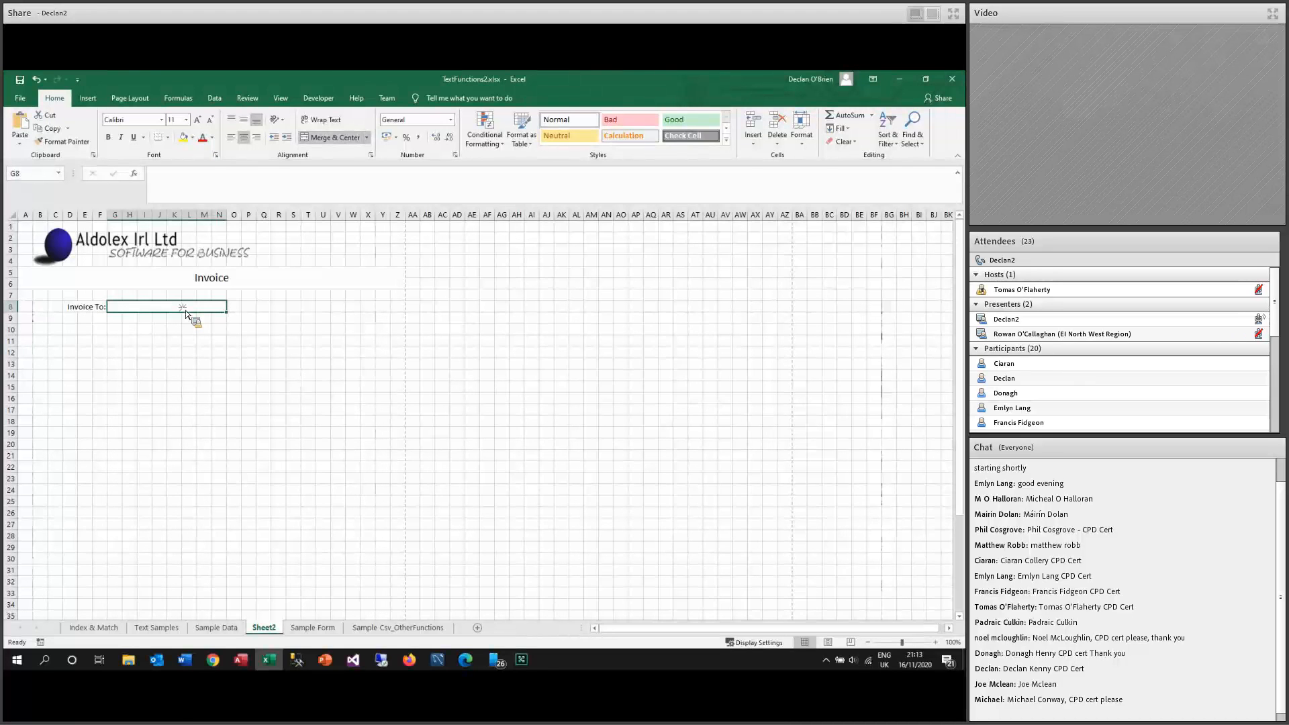
pyautogui.moveTo(115, 318); pyautogui.dragTo(217, 351)
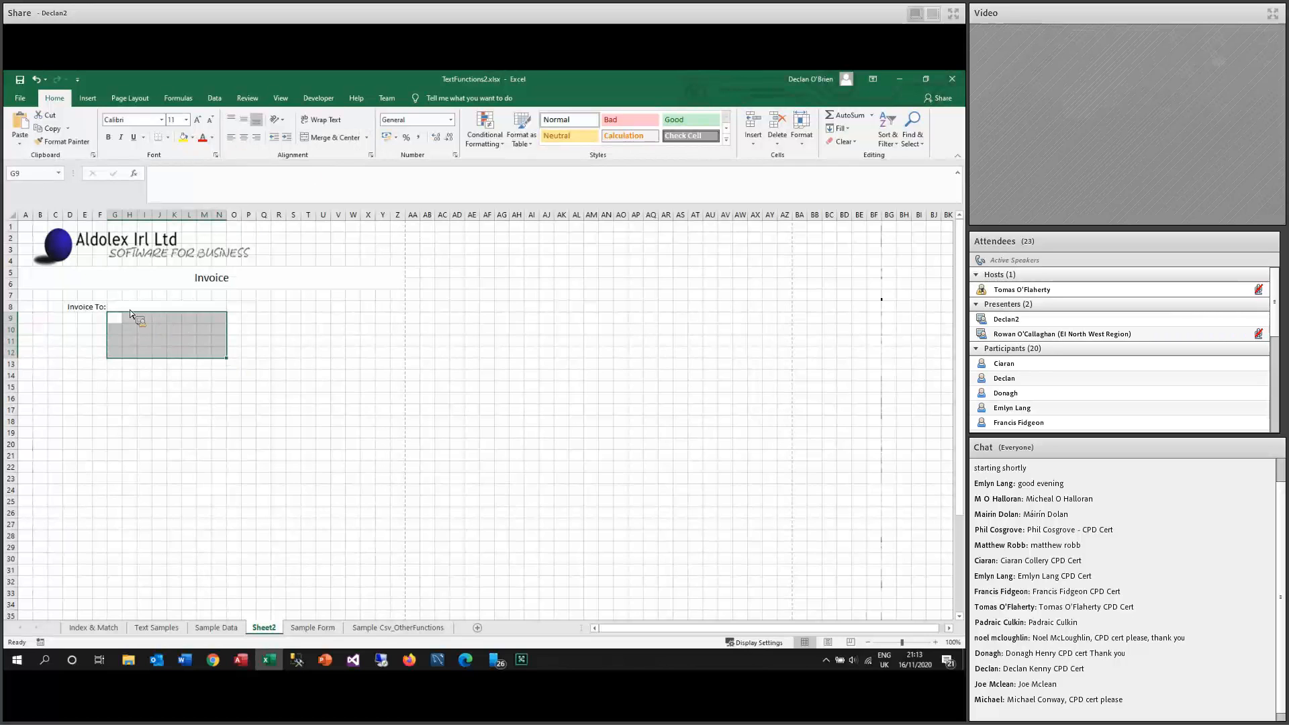
pyautogui.click(351, 142)
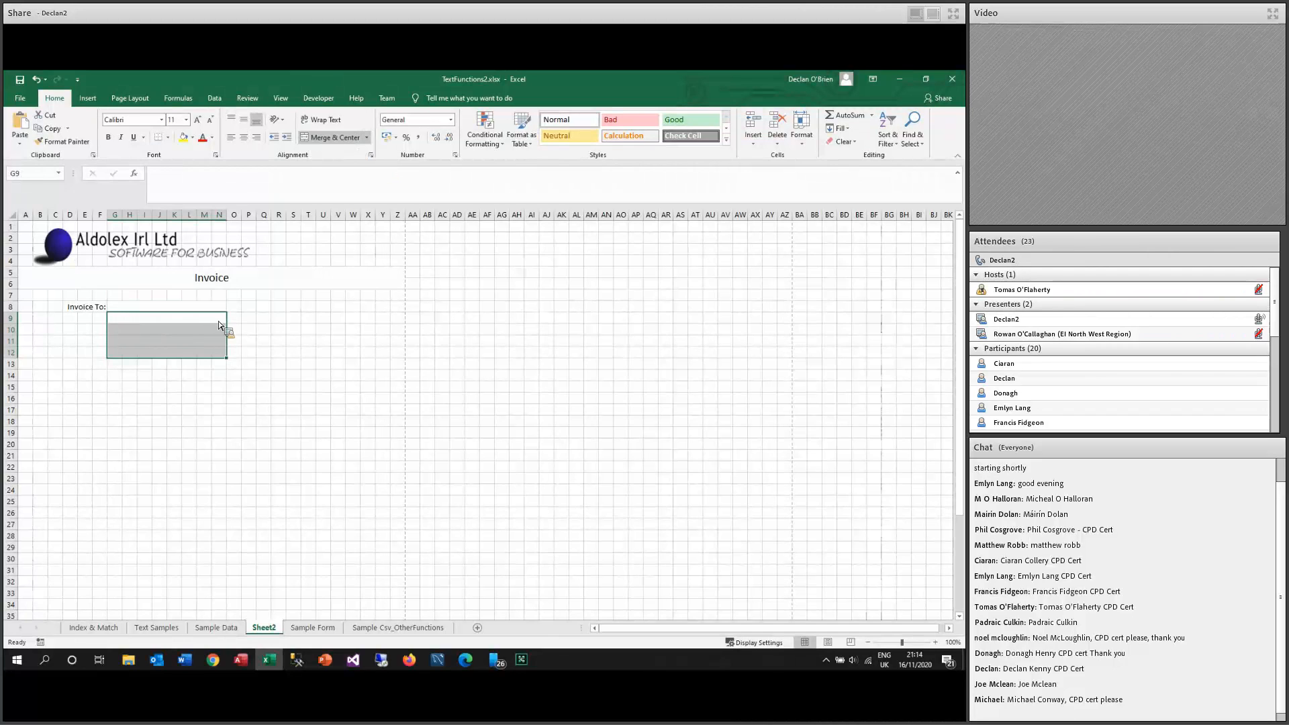
# Make the 'Invoice To:' label bold.
pyautogui.click(135, 319)
pyautogui.click(137, 326)
pyautogui.click(131, 307)
pyautogui.click(104, 308)
pyautogui.click(108, 137)
pyautogui.click(234, 364)
pyautogui.click(307, 628)
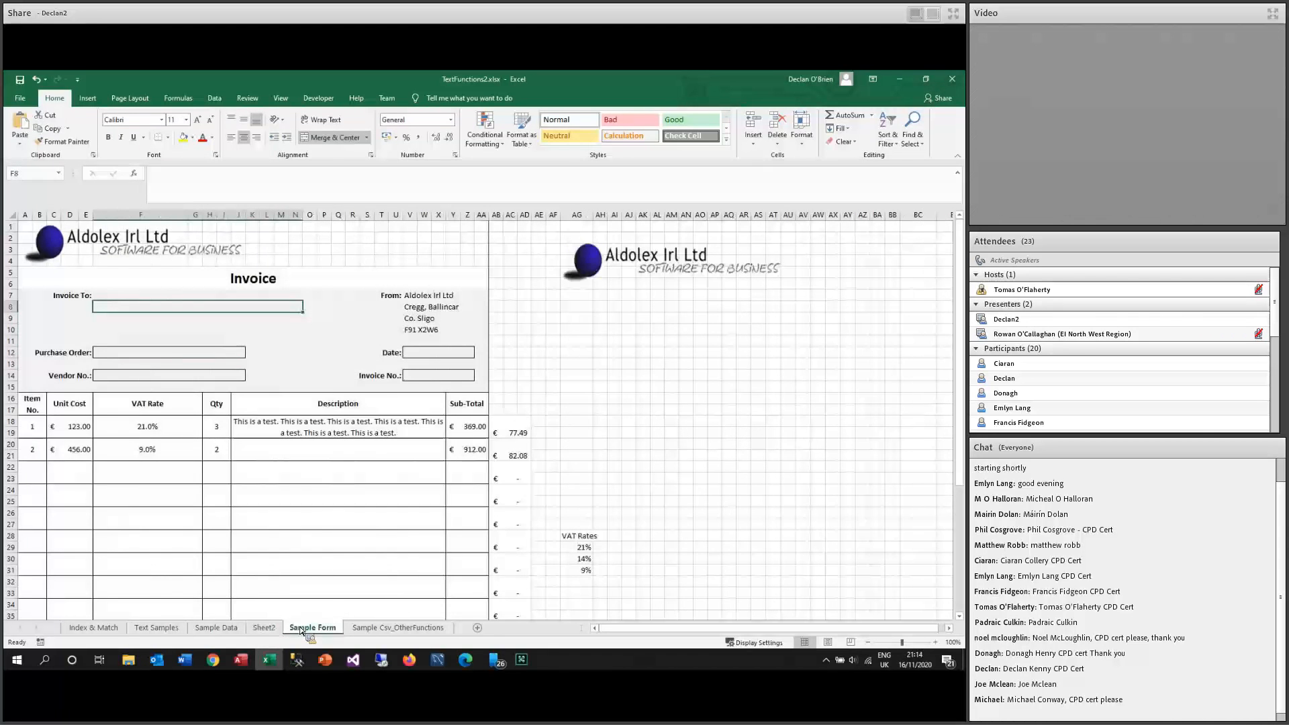
pyautogui.click(264, 627)
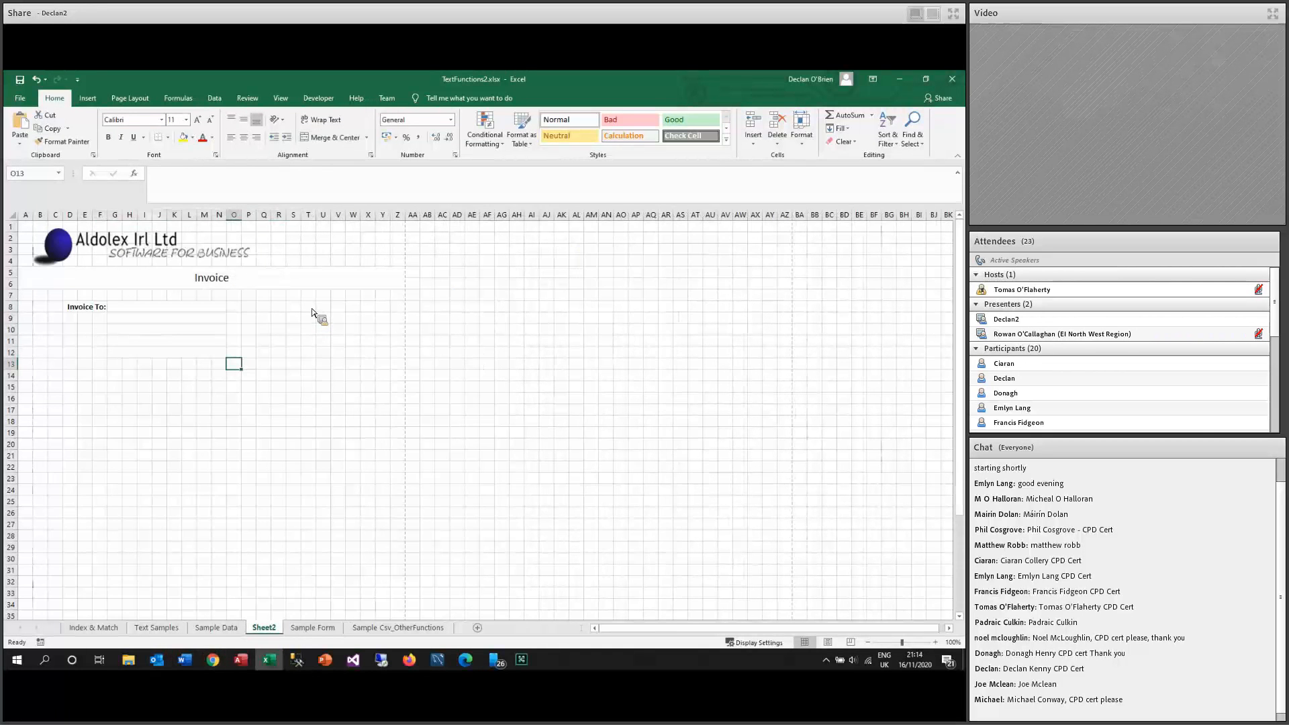
# Enter a right-aligned 'From:' label in S8.
pyautogui.click(293, 307)
pyautogui.write('From:')
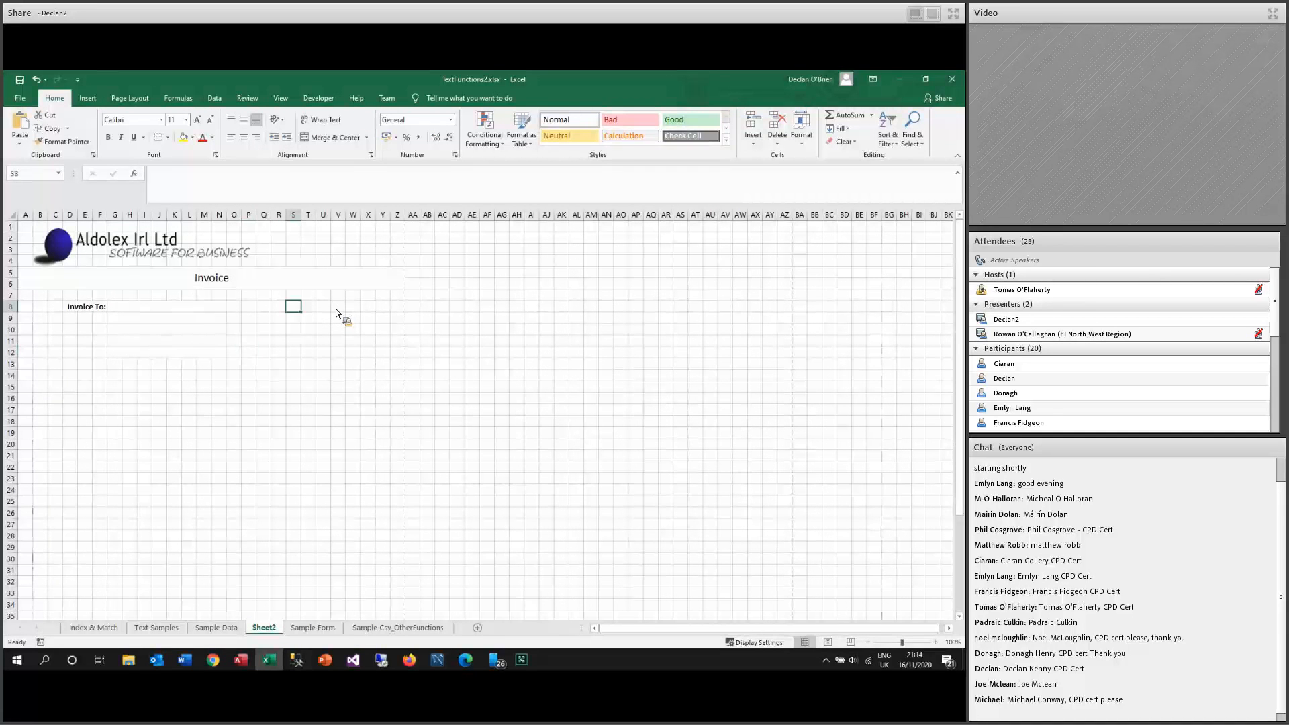
pyautogui.hotkey('ctrl', 'Return')
pyautogui.click(256, 139)
# Type Aldolex Irl Ltd and its address lines into T8:T11, correcting the postcode.
pyautogui.click(312, 309)
pyautogui.write('Al')
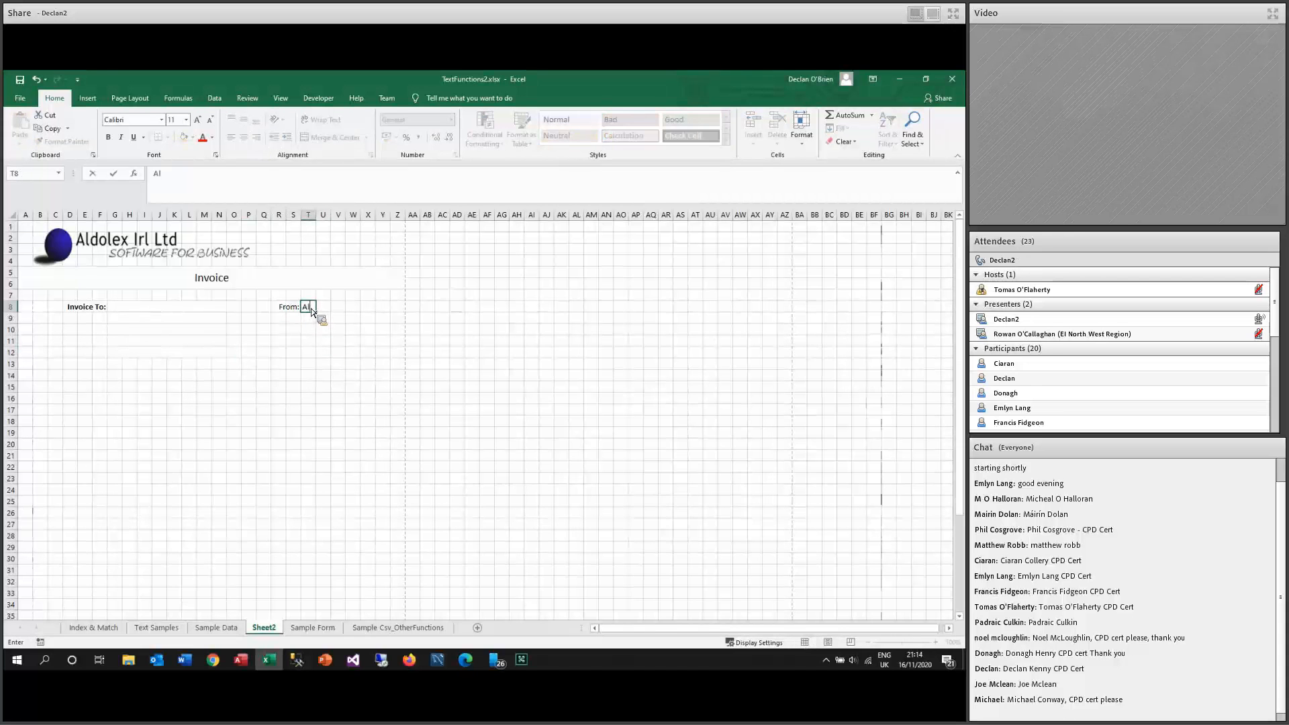
pyautogui.write('dolex Irl Ltd')
pyautogui.press('Return')
pyautogui.write('Cregg Ballincar')
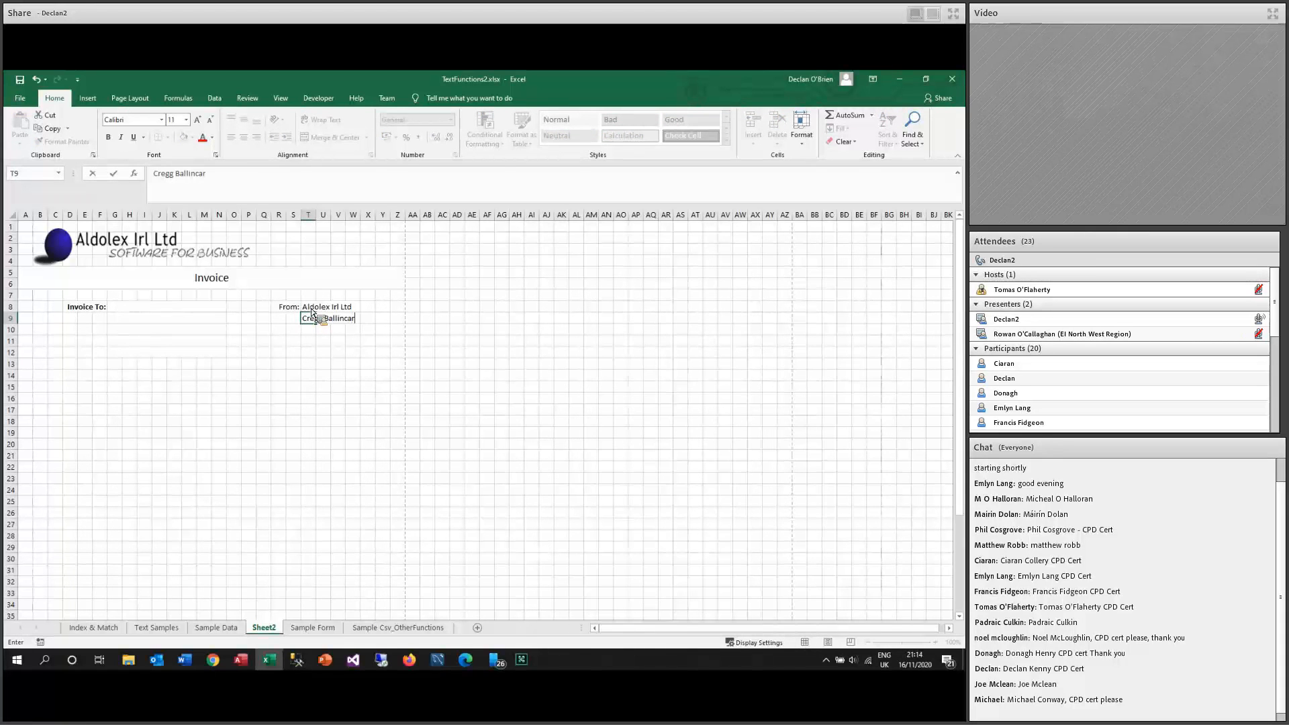
pyautogui.press('Return')
pyautogui.write('Co. Sligo')
pyautogui.press('Return')
pyautogui.write('X')
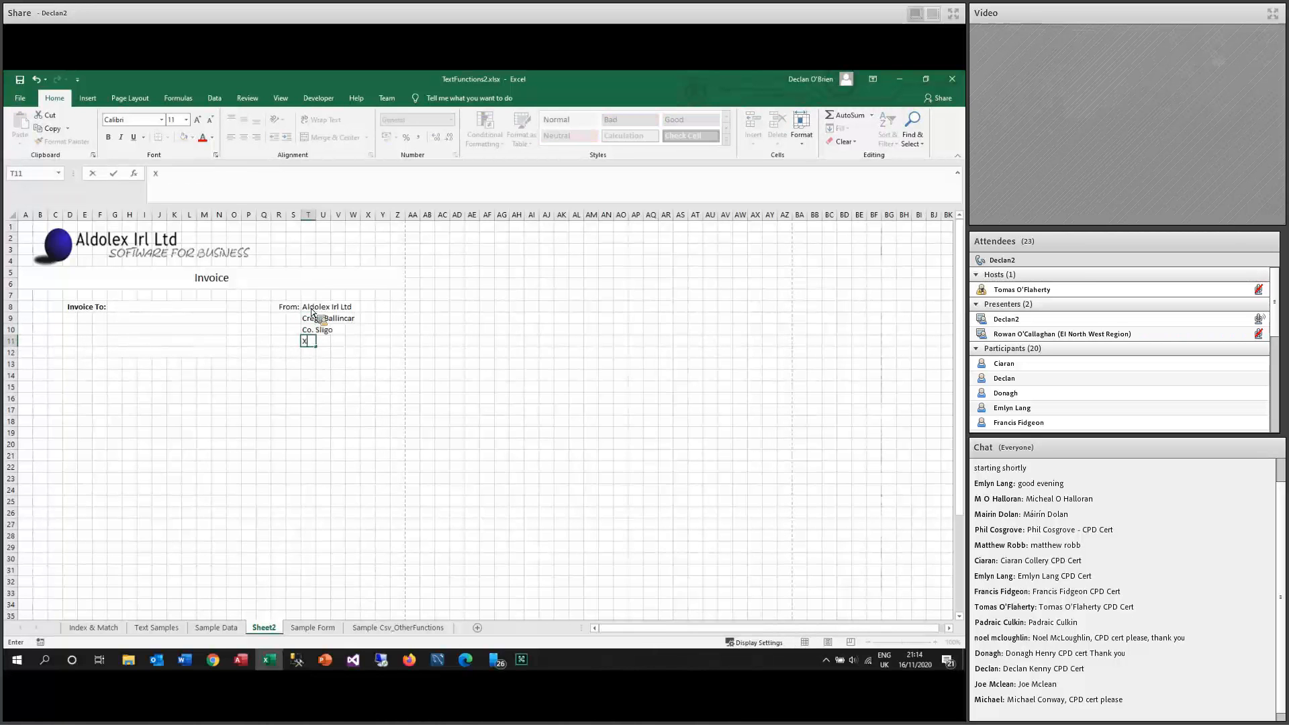
pyautogui.write('2W6')
pyautogui.press('Return')
pyautogui.click(305, 342)
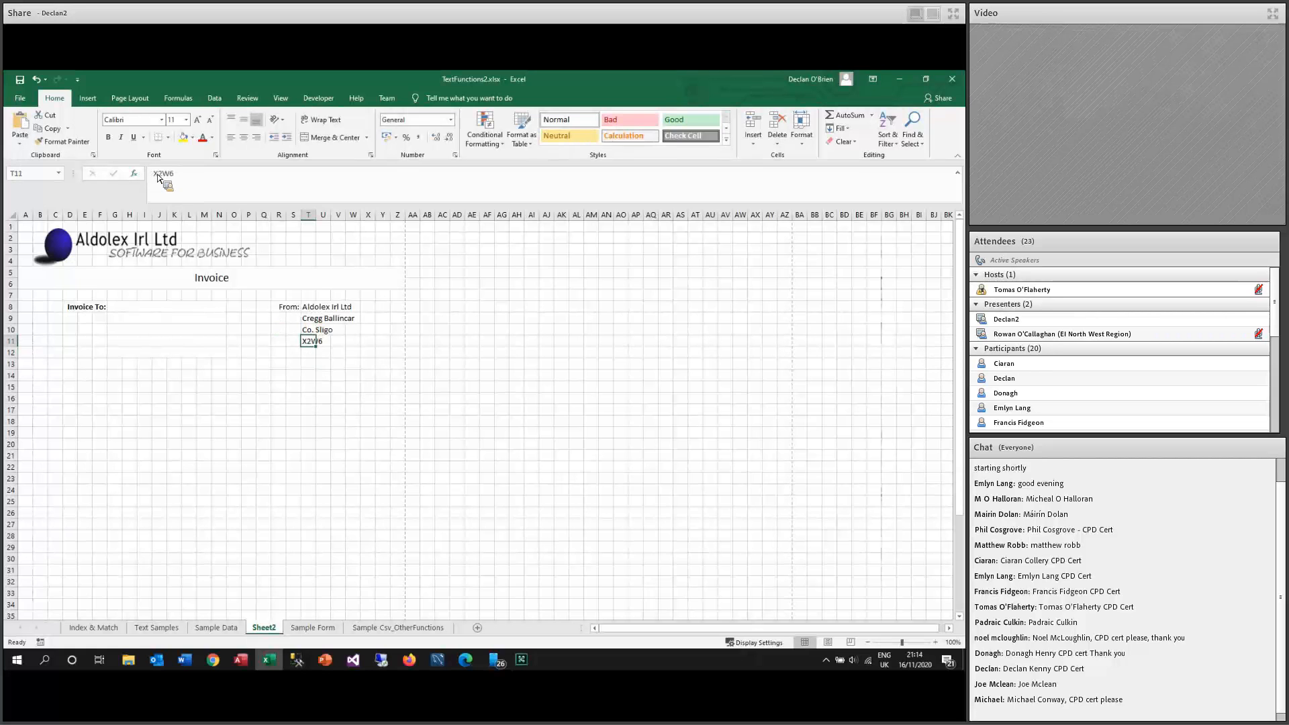
pyautogui.click(154, 173)
pyautogui.write('F')
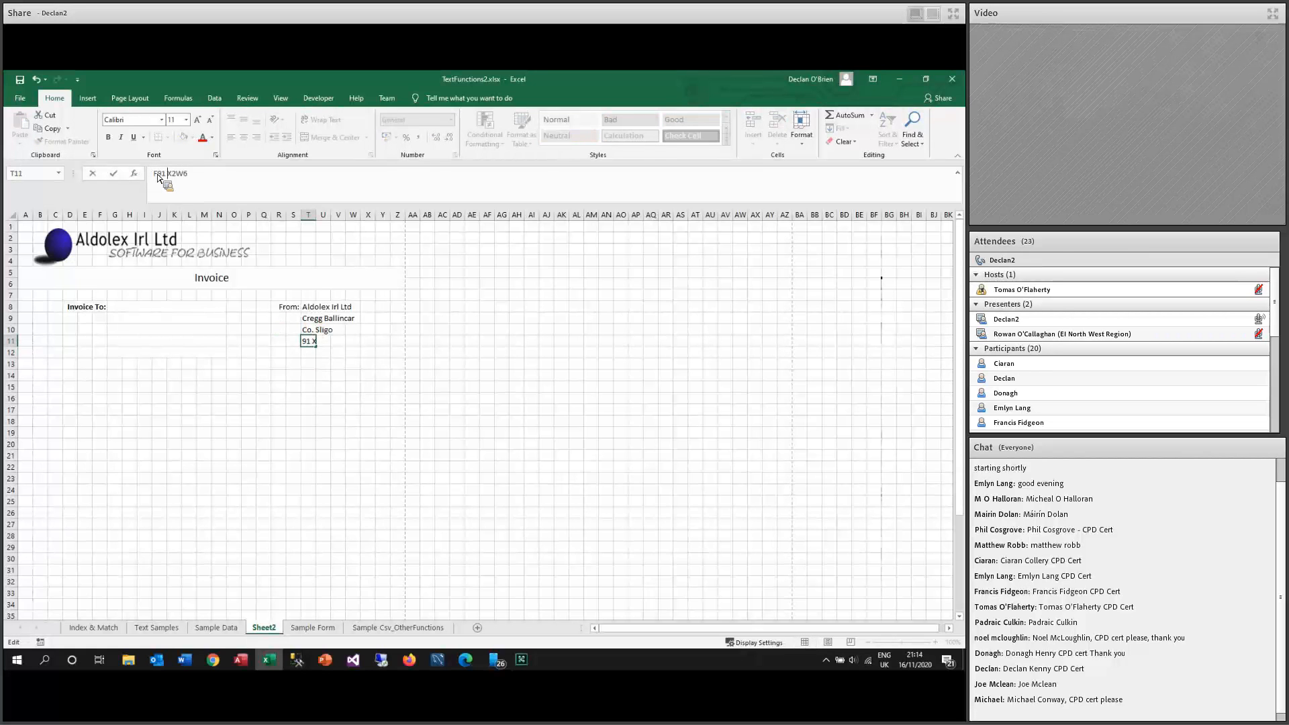
pyautogui.write('91')
pyautogui.press('Return')
pyautogui.click(329, 331)
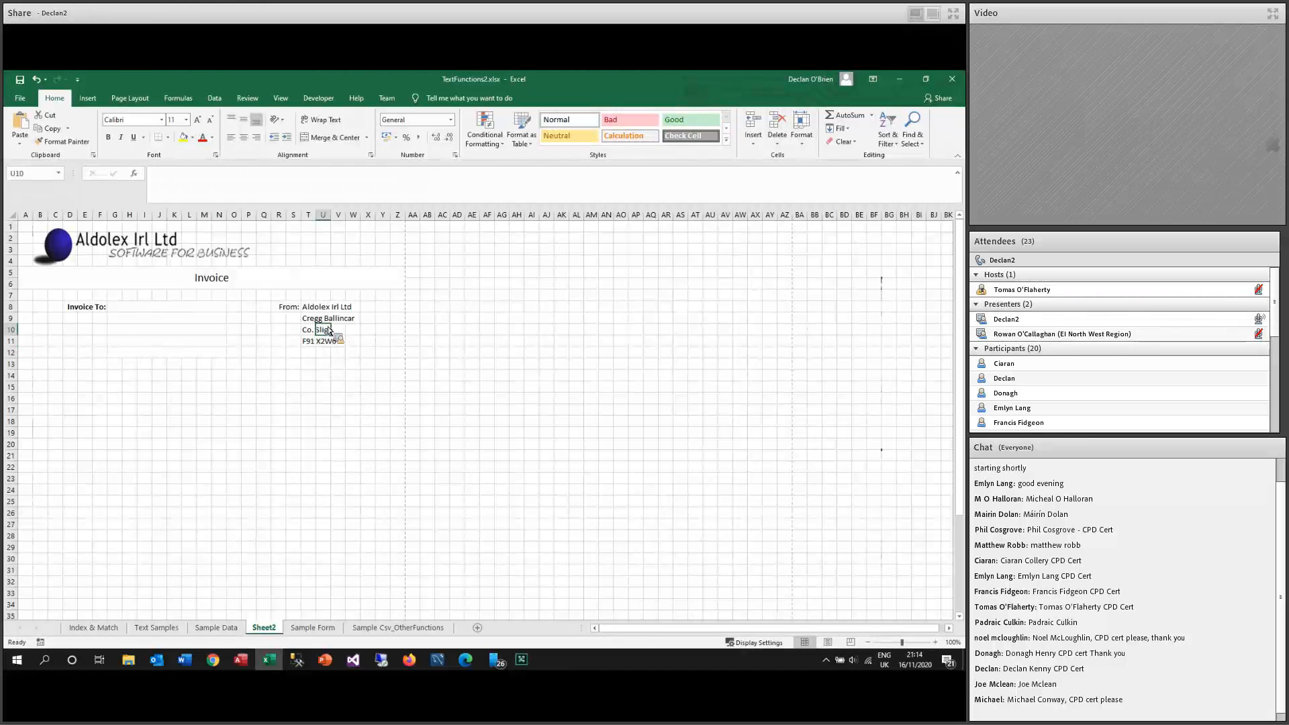
# Merge T8:Z8 and each row of T9:Z11 across to column Z, then bold 'From:'.
pyautogui.moveTo(306, 306); pyautogui.dragTo(399, 307)
pyautogui.click(367, 137)
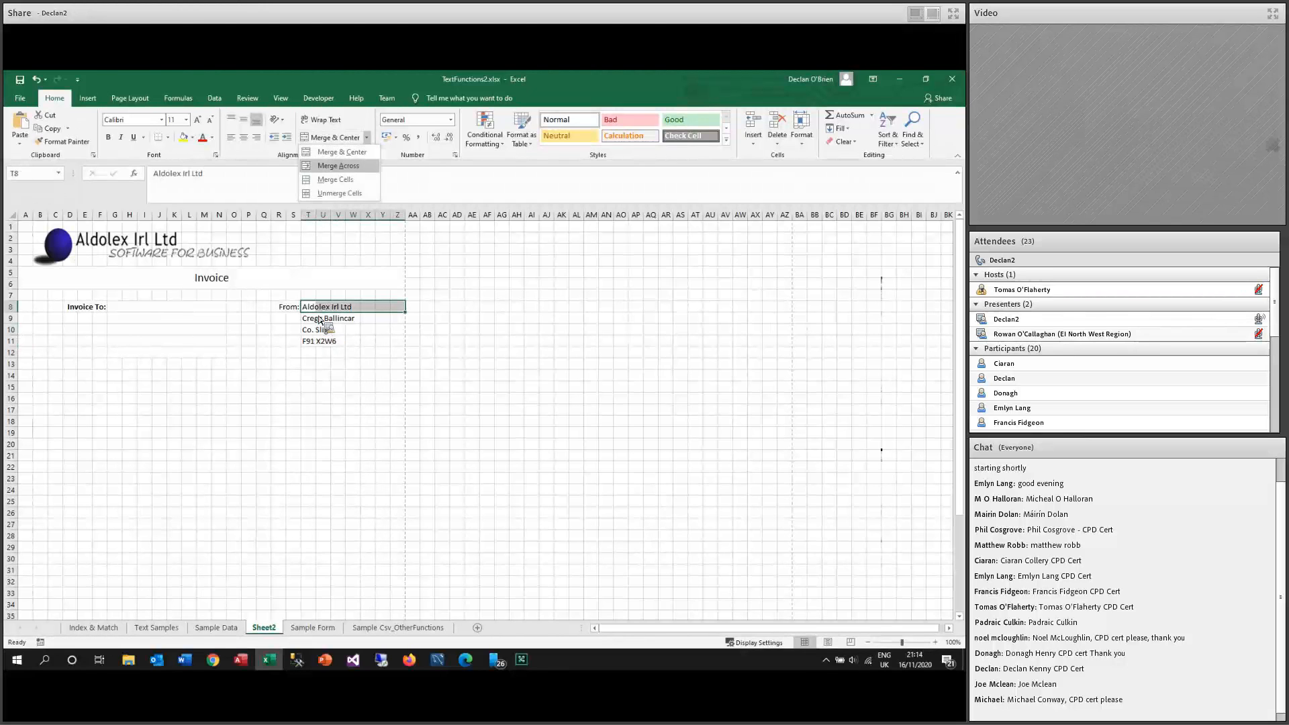
pyautogui.click(361, 165)
pyautogui.moveTo(305, 318); pyautogui.dragTo(402, 341)
pyautogui.click(366, 137)
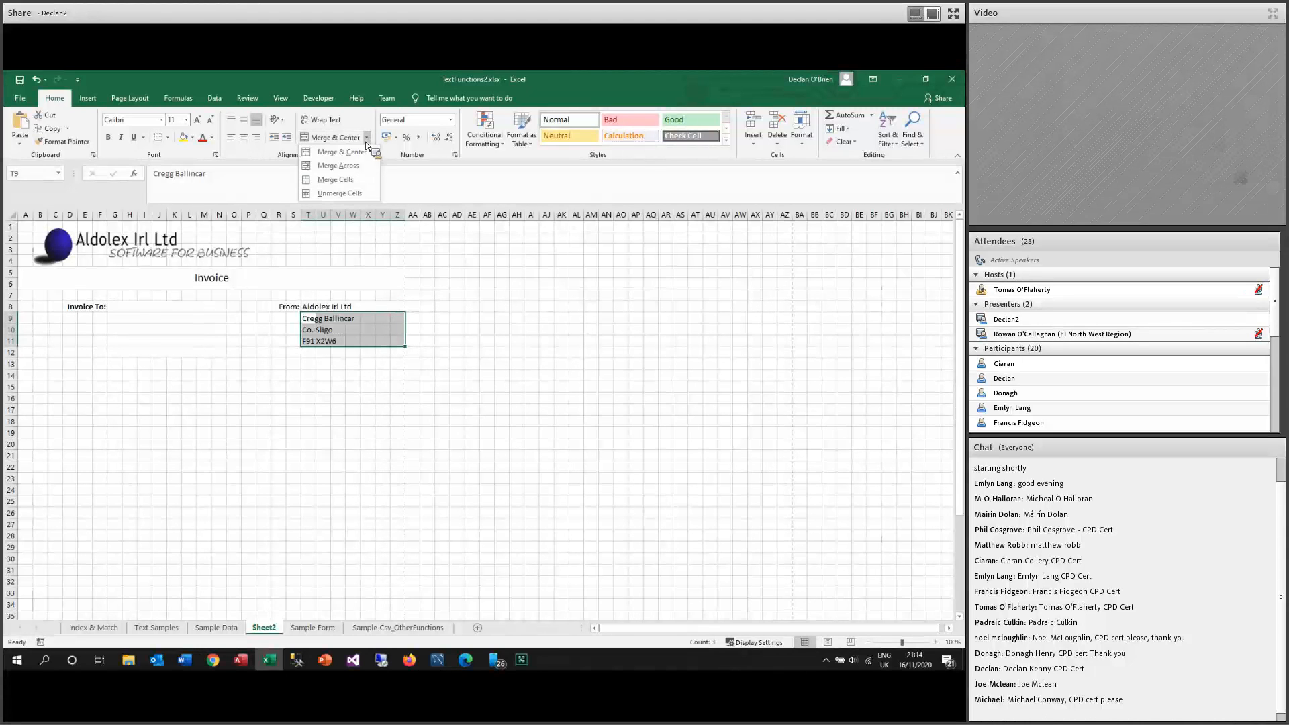
pyautogui.click(338, 165)
pyautogui.click(321, 336)
pyautogui.click(293, 307)
pyautogui.click(108, 137)
pyautogui.press('Down')
pyautogui.press('Down')
pyautogui.press('Down')
pyautogui.press('Down')
pyautogui.press('Down')
pyautogui.press('Down')
pyautogui.press('Down')
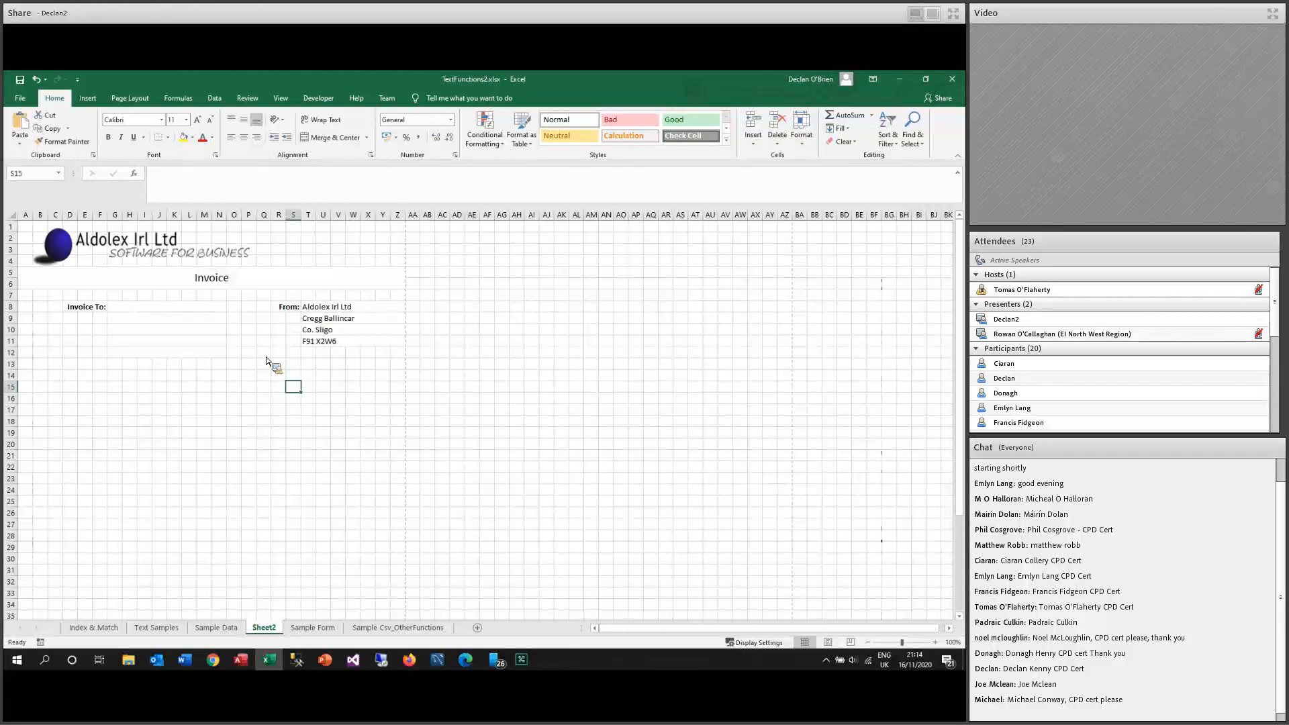
# Fill the range A7:Z15 with a light grey theme colour.
pyautogui.moveTo(26, 295); pyautogui.dragTo(398, 388)
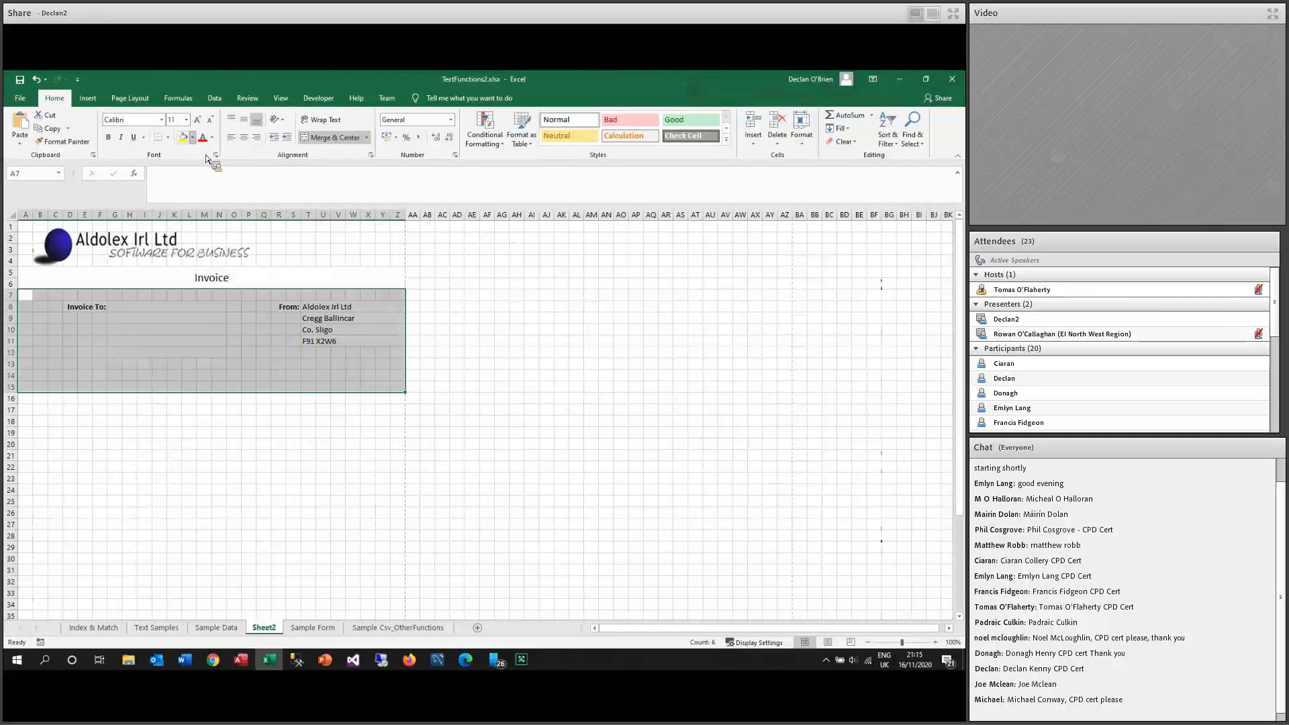
pyautogui.click(192, 137)
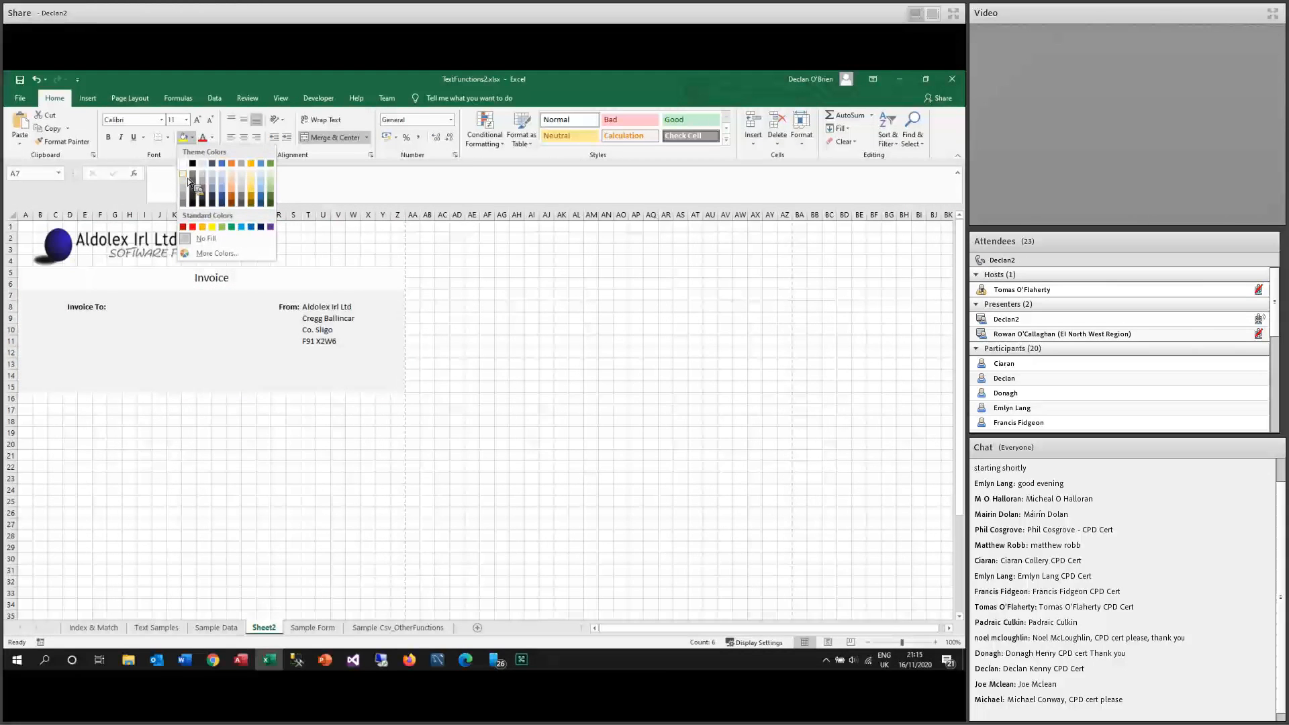
pyautogui.click(182, 191)
pyautogui.click(220, 470)
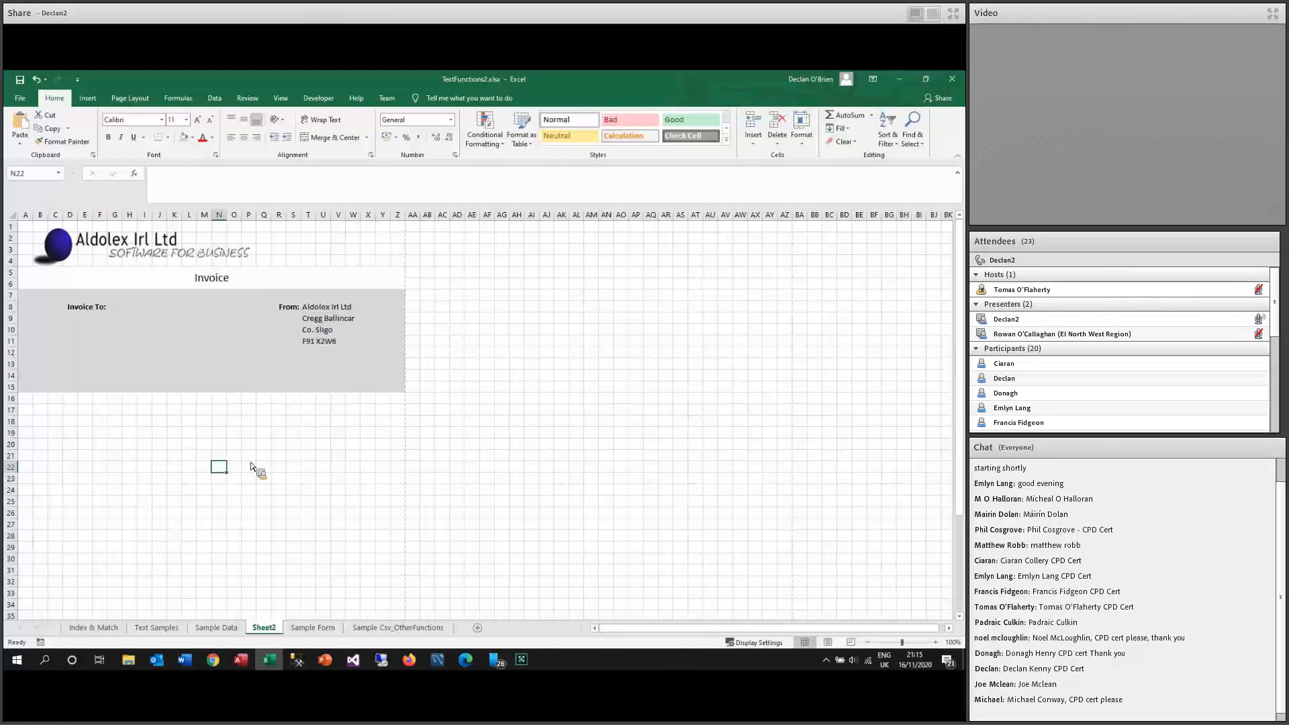
pyautogui.click(20, 98)
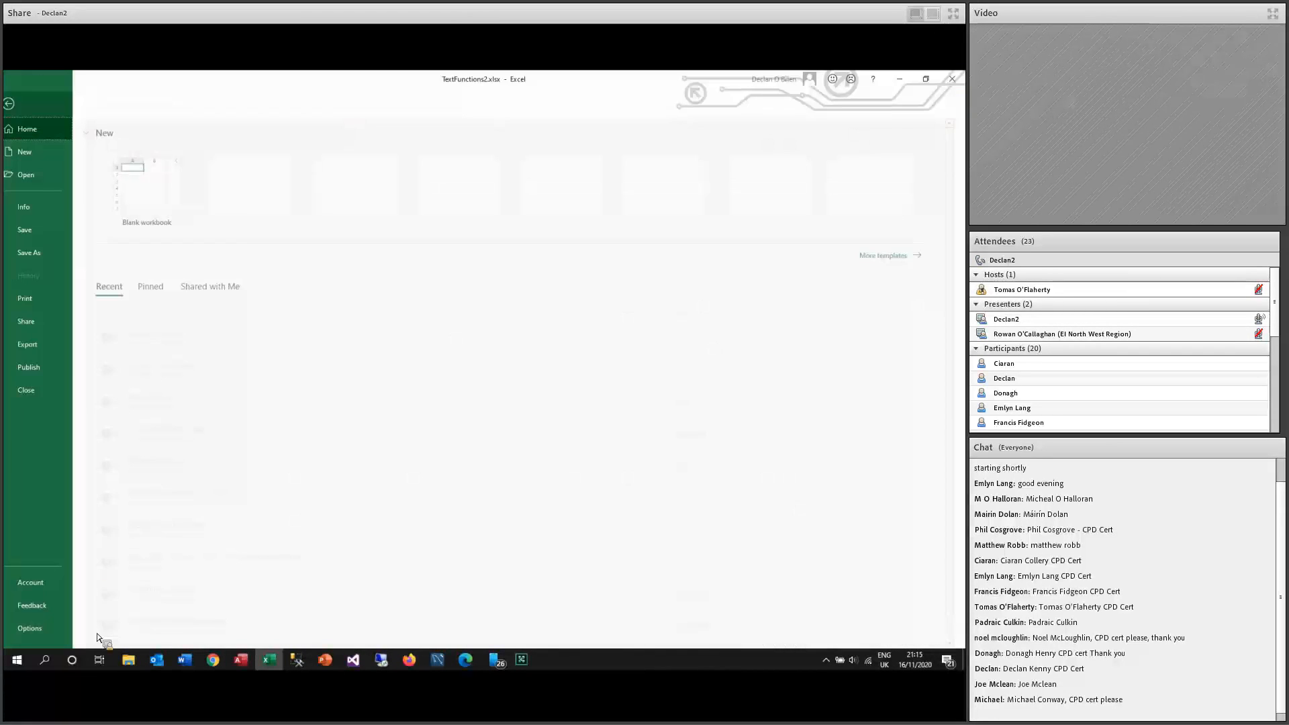
pyautogui.click(37, 298)
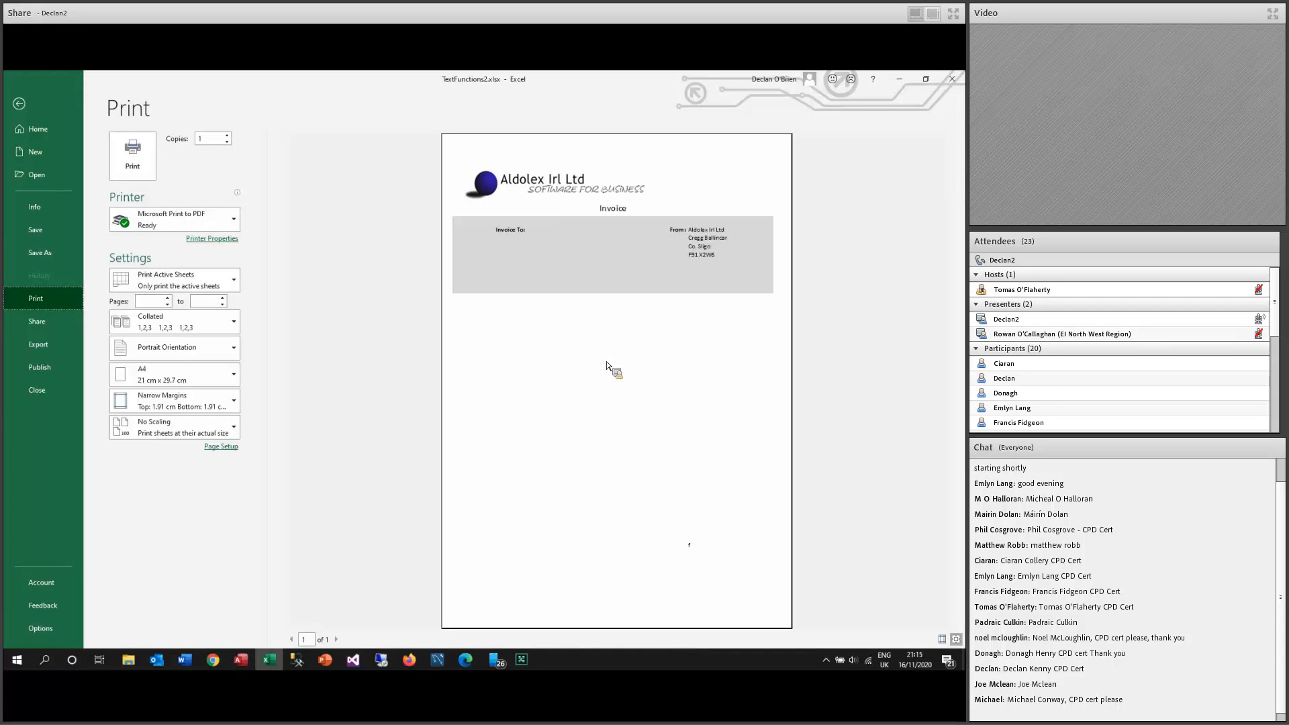
pyautogui.click(20, 105)
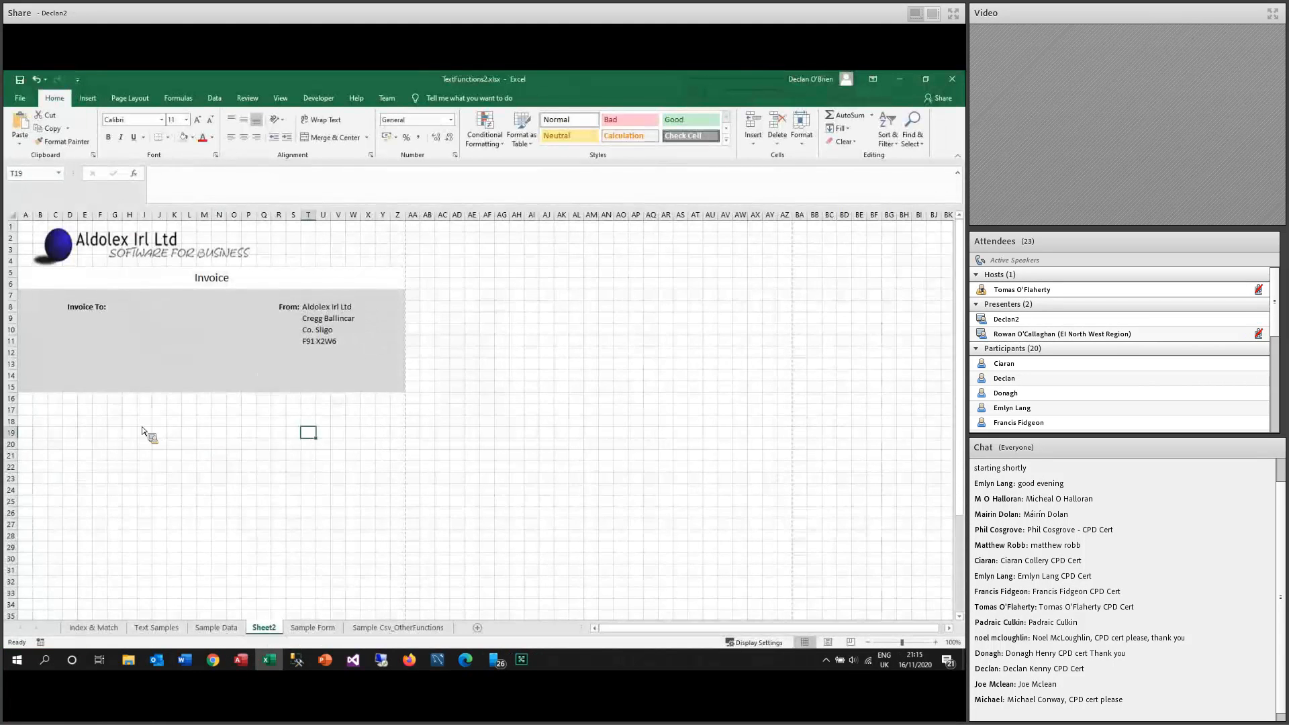
# Copy the Purchase Order to Invoice No. rows from Sample Form and paste them at D13 on Sheet2.
pyautogui.click(316, 628)
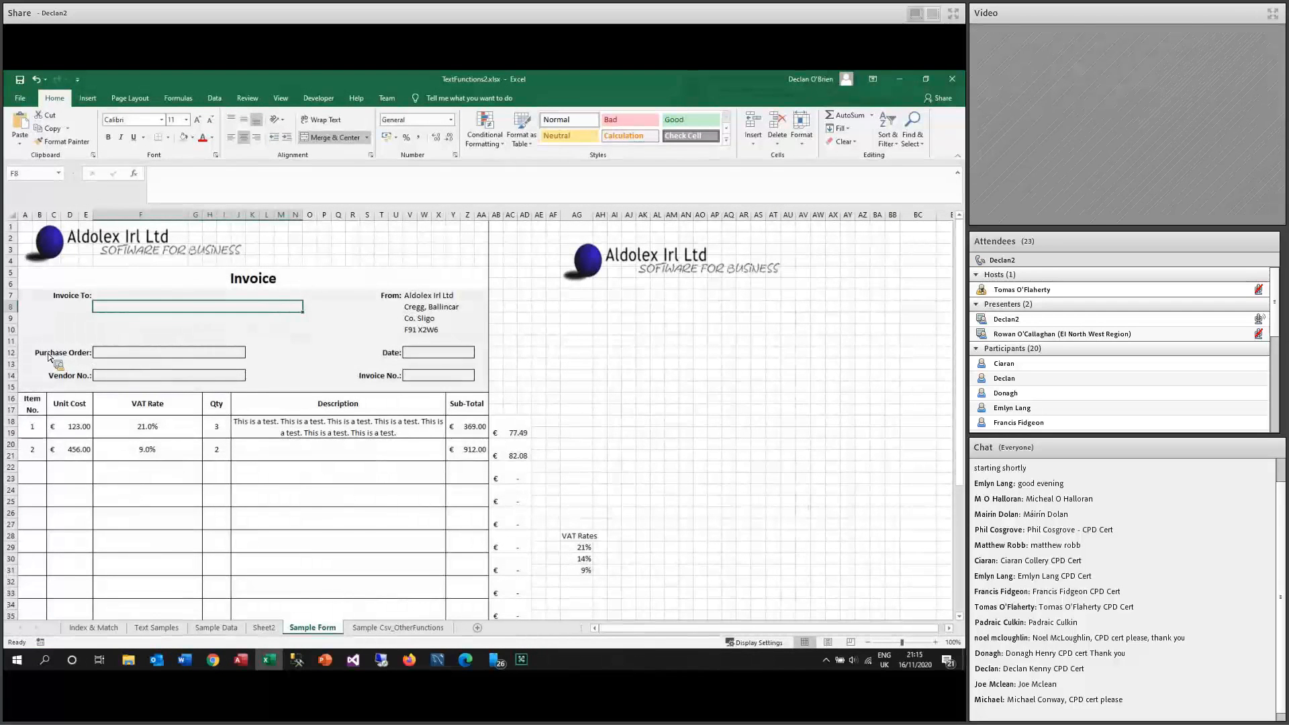
pyautogui.moveTo(49, 356); pyautogui.dragTo(473, 380)
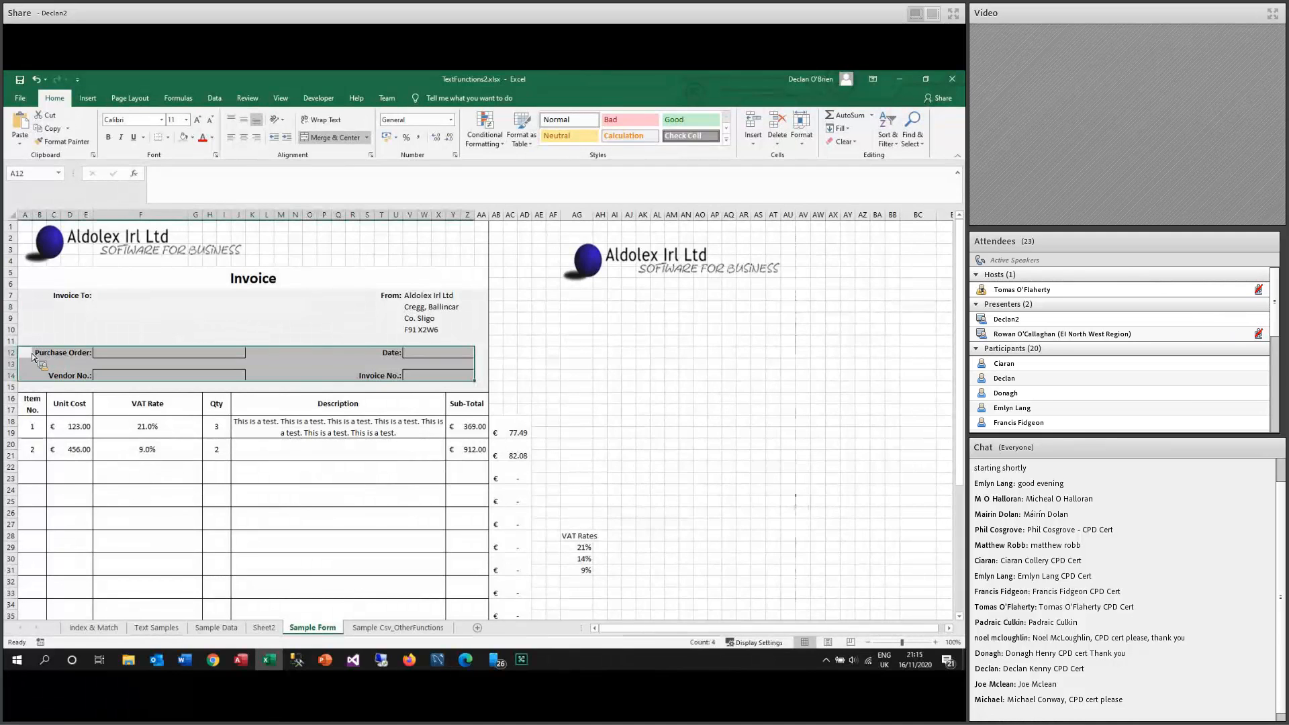
pyautogui.hotkey('ctrl', 'c')
pyautogui.click(259, 629)
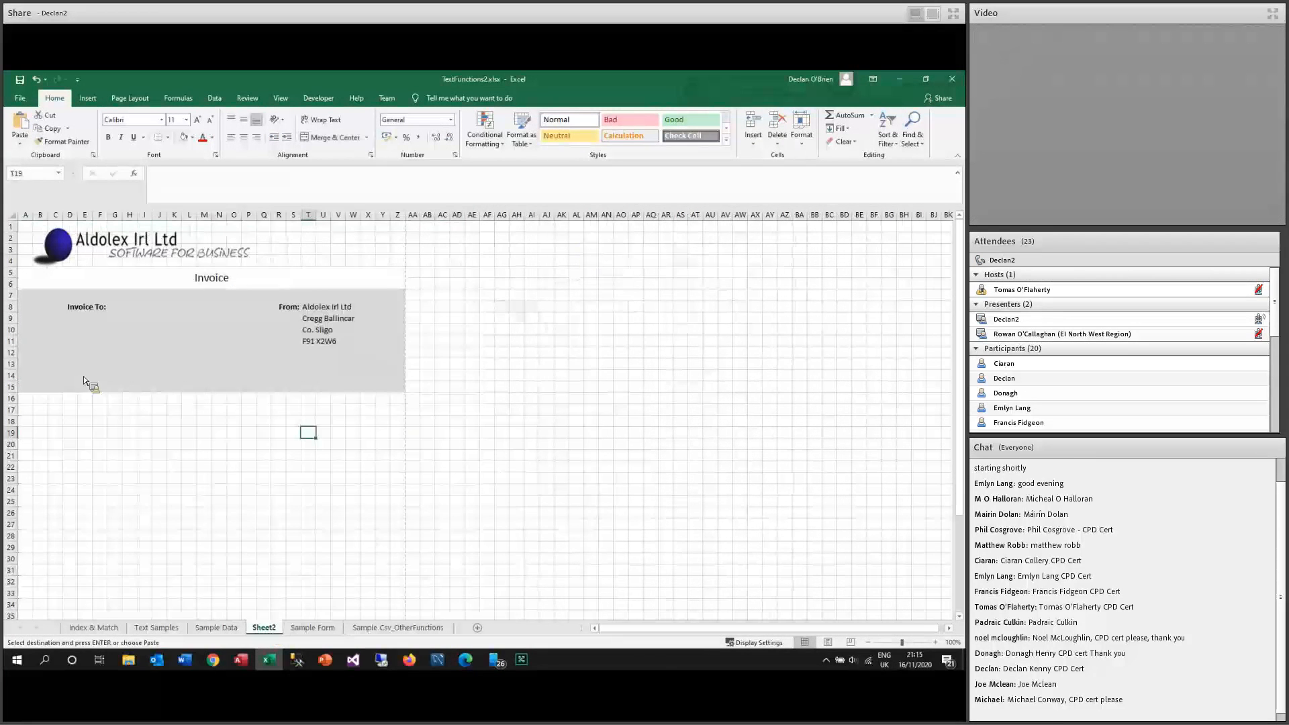
pyautogui.click(36, 363)
pyautogui.click(75, 362)
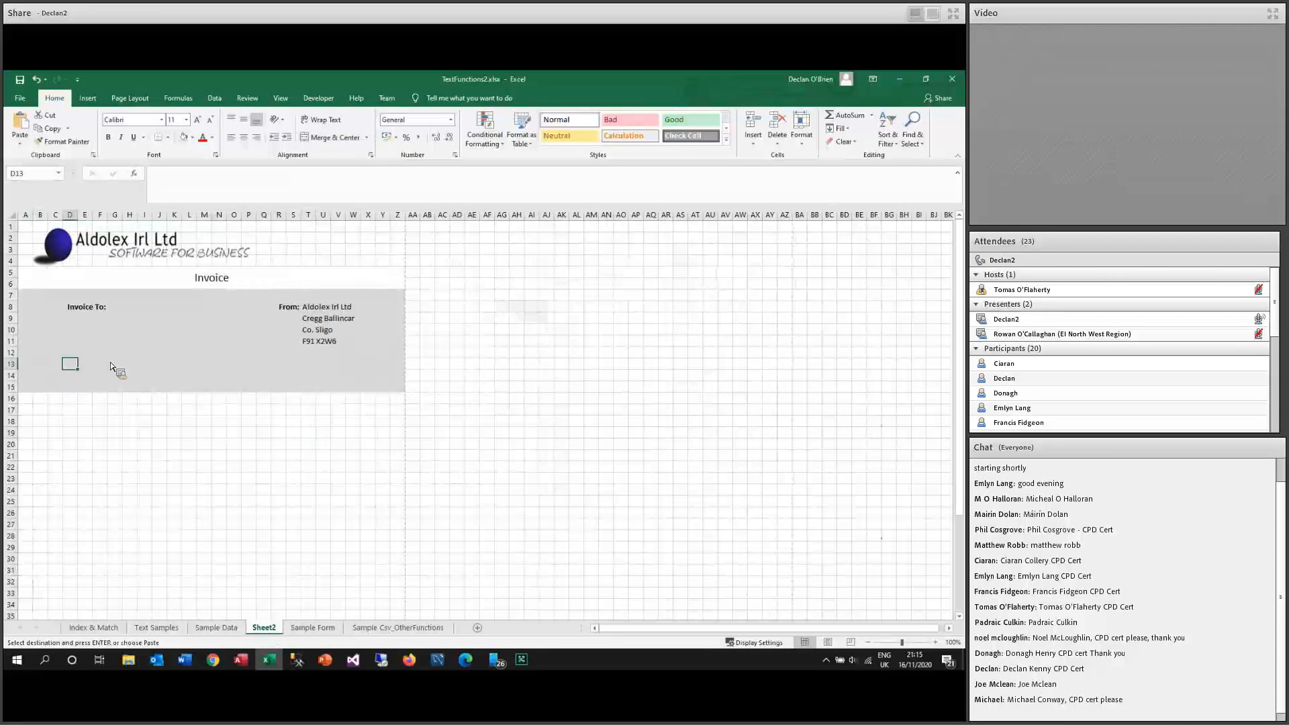
pyautogui.hotkey('ctrl', 'v')
# Move the pasted fields left to start in column A, dismissing the merged-cell warnings.
pyautogui.moveTo(169, 359); pyautogui.dragTo(125, 368)
pyautogui.click(488, 397)
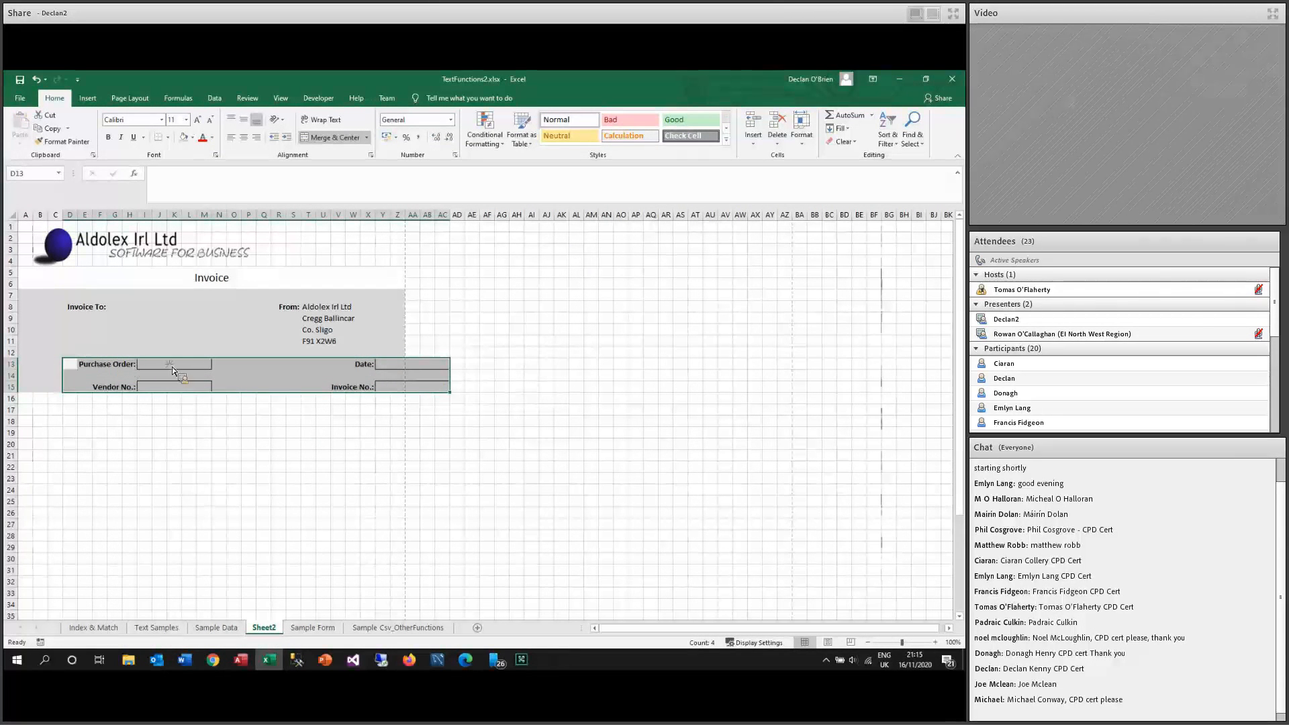
pyautogui.moveTo(161, 364); pyautogui.dragTo(117, 364)
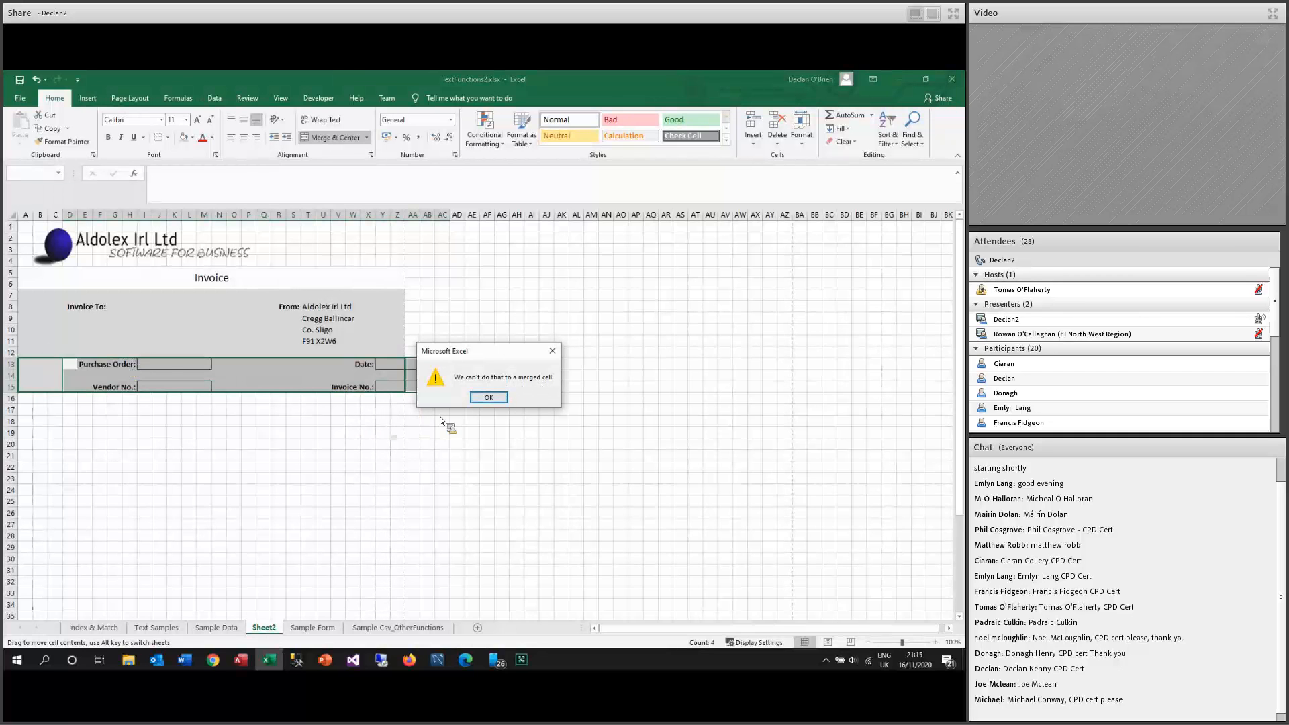
pyautogui.click(494, 398)
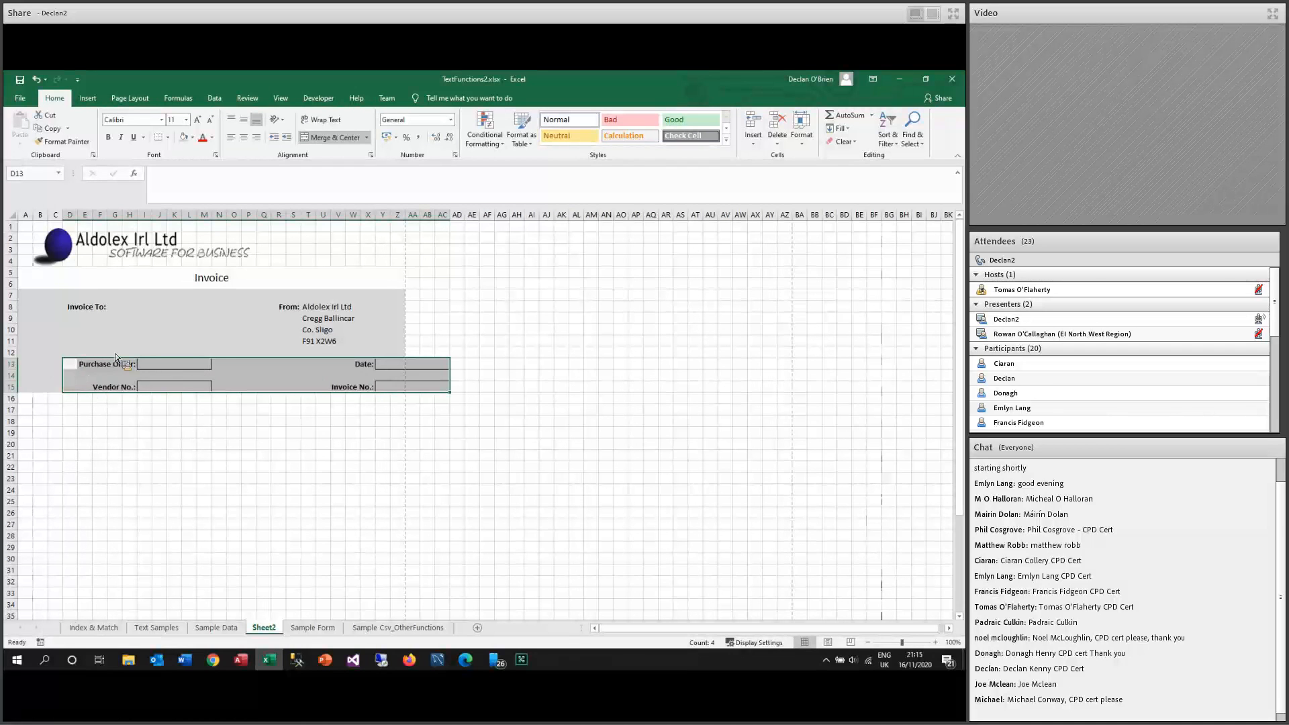
pyautogui.moveTo(216, 369)
pyautogui.mouseDown()
pyautogui.moveTo(183, 433)
pyautogui.moveTo(200, 385)
pyautogui.mouseUp()
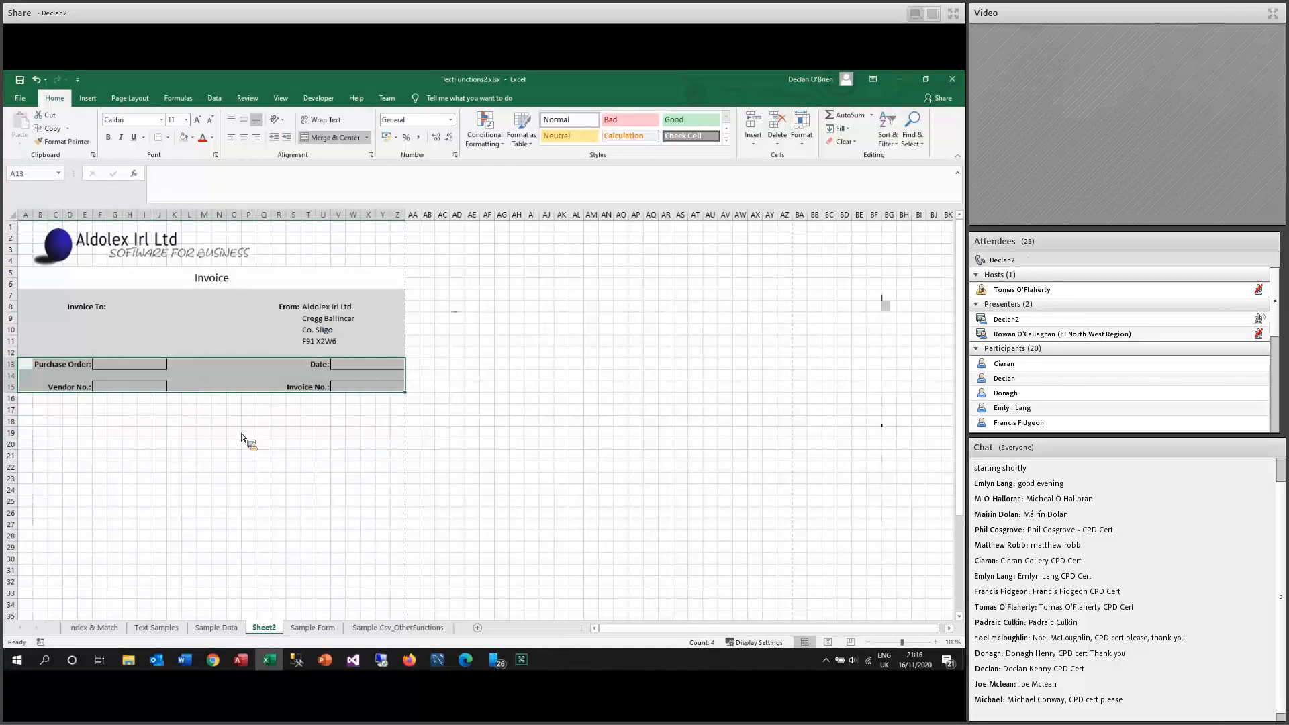
# Fill the Purchase Order entry box F13 white.
pyautogui.click(190, 376)
pyautogui.moveTo(24, 387); pyautogui.dragTo(403, 295)
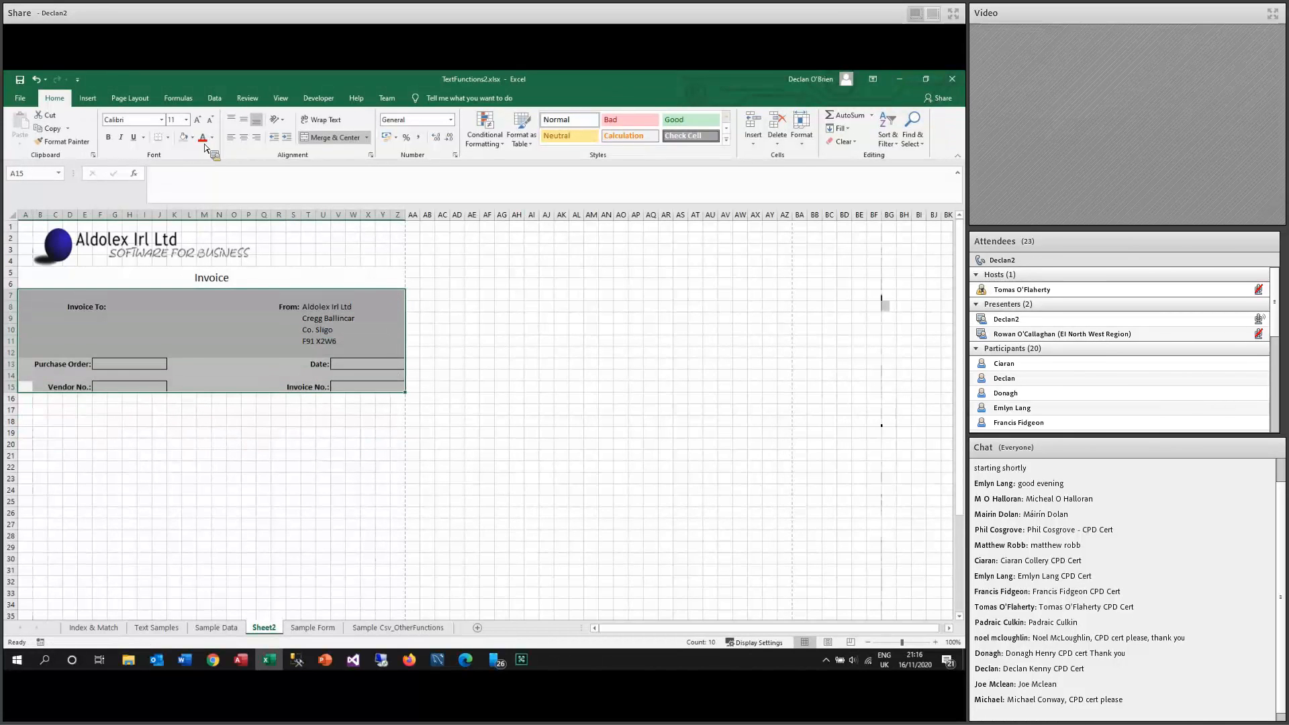
pyautogui.click(249, 443)
pyautogui.click(122, 370)
pyautogui.click(192, 137)
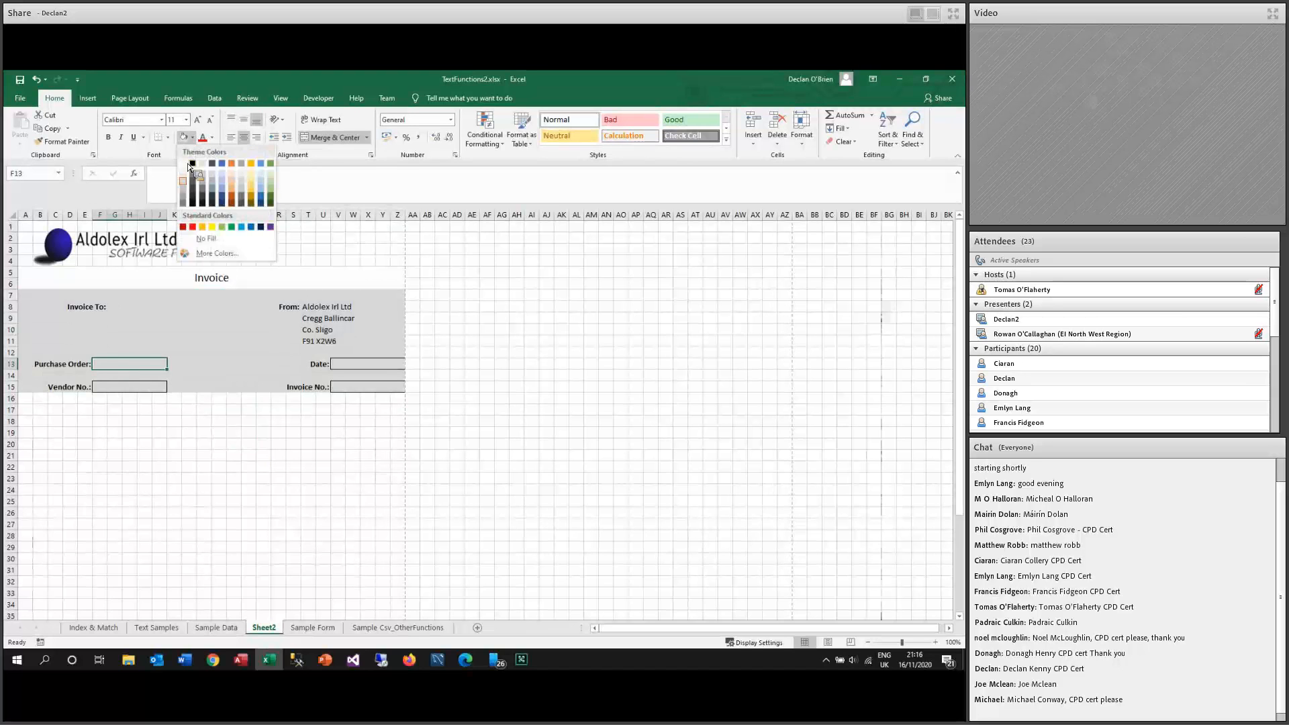
pyautogui.click(184, 164)
# Fill the Vendor No., Date and Invoice No. boxes white, then open the File backstage.
pyautogui.click(137, 388)
pyautogui.click(184, 138)
pyautogui.click(353, 366)
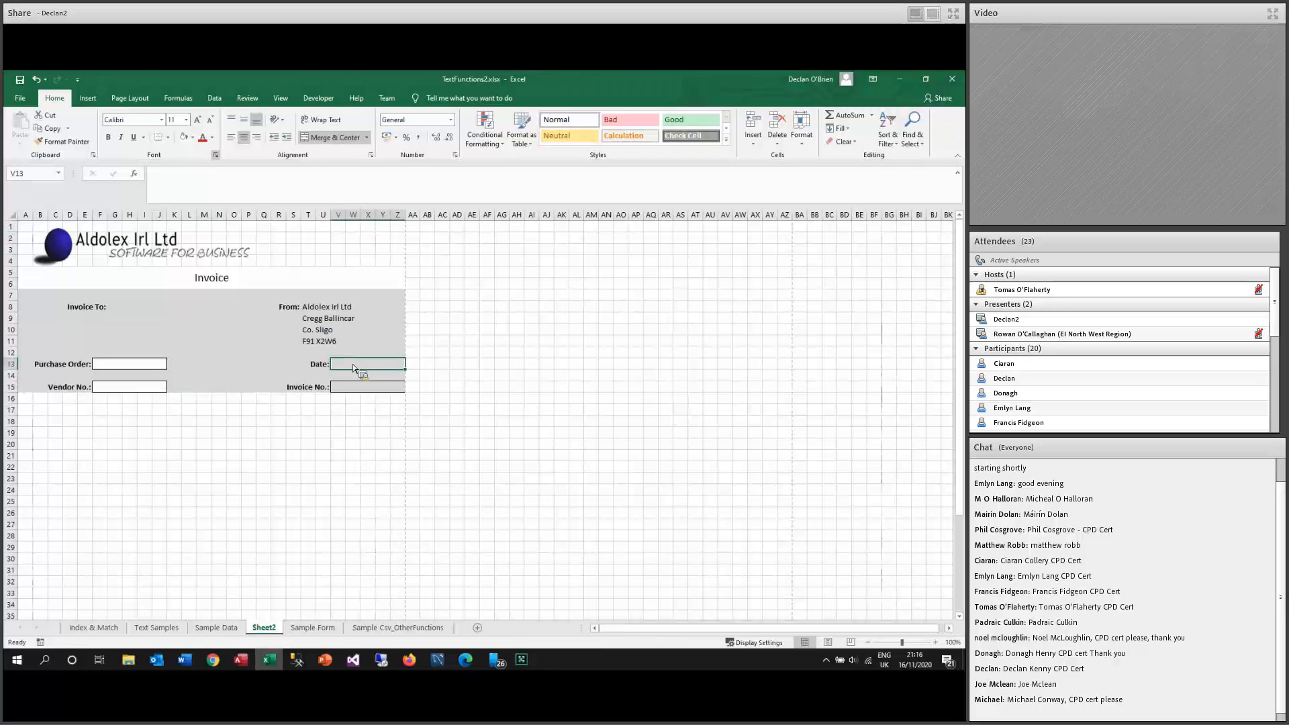
pyautogui.click(184, 137)
pyautogui.click(354, 388)
pyautogui.click(184, 137)
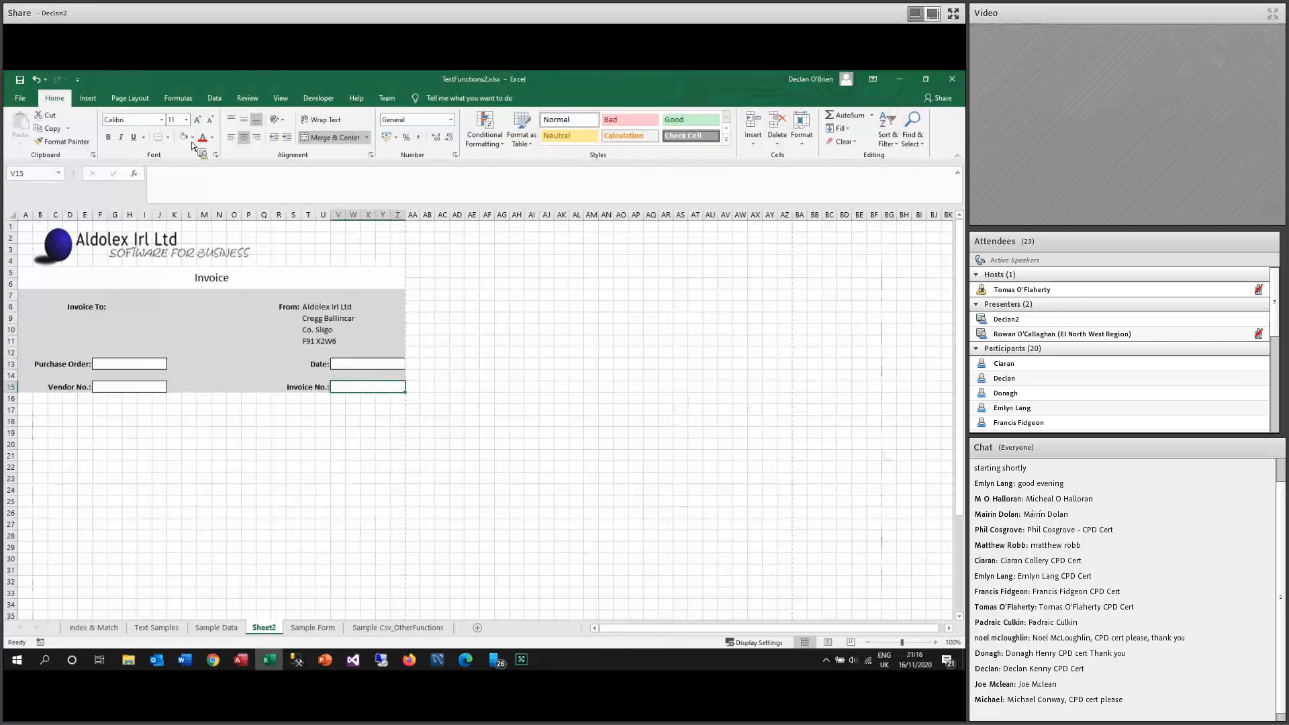
pyautogui.click(352, 296)
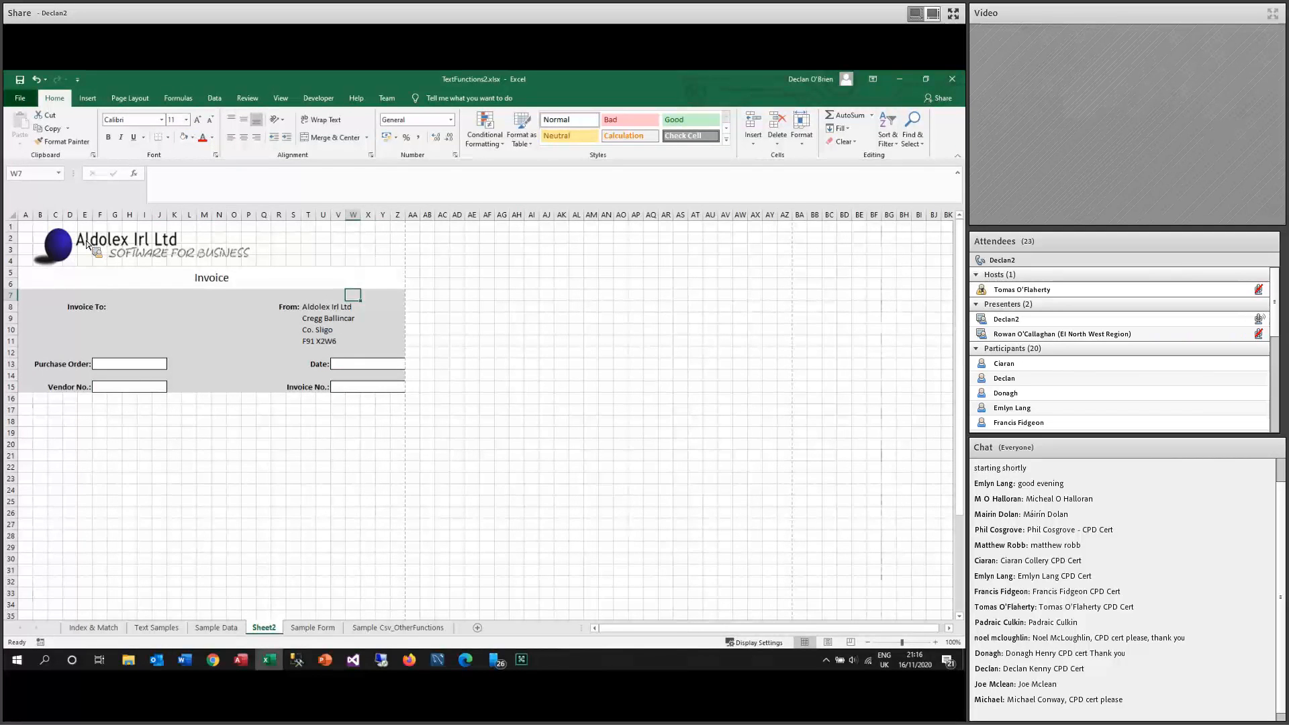
pyautogui.click(20, 98)
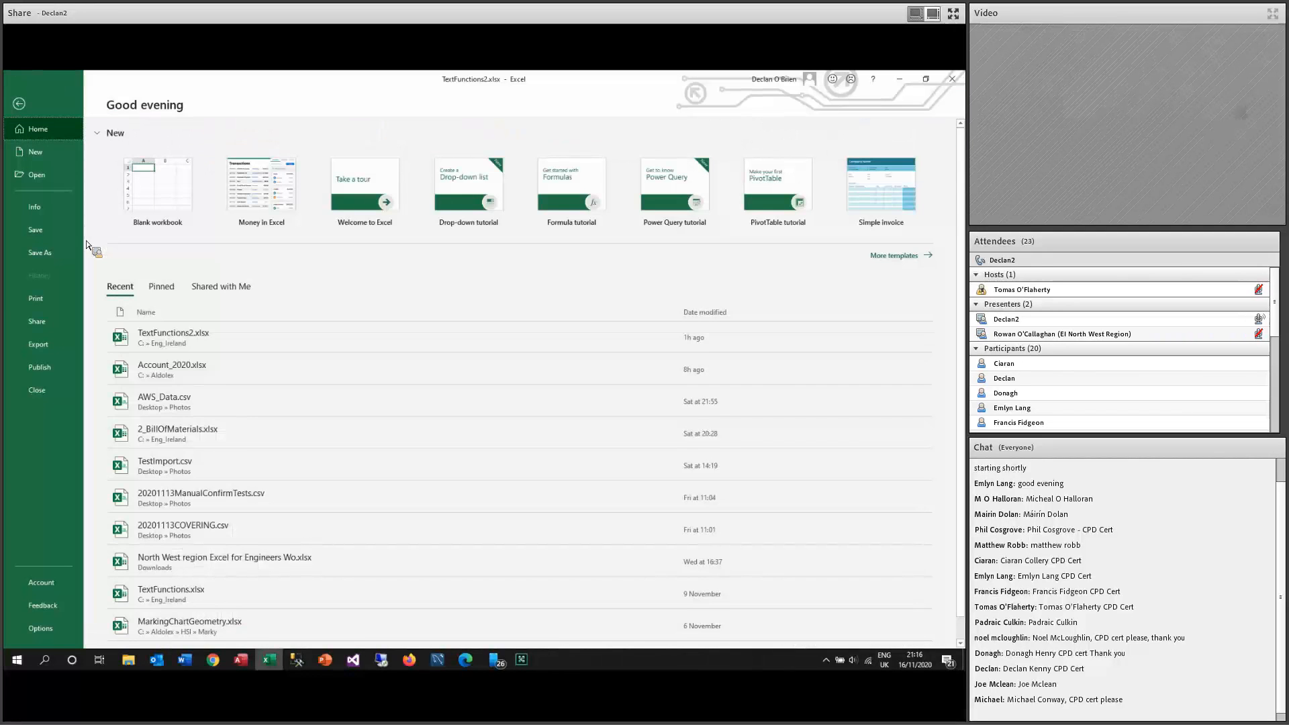
# Bring up the print preview with Ctrl+P, then go back to the Sheet2 worksheet.
pyautogui.hotkey('ctrl', 'p')
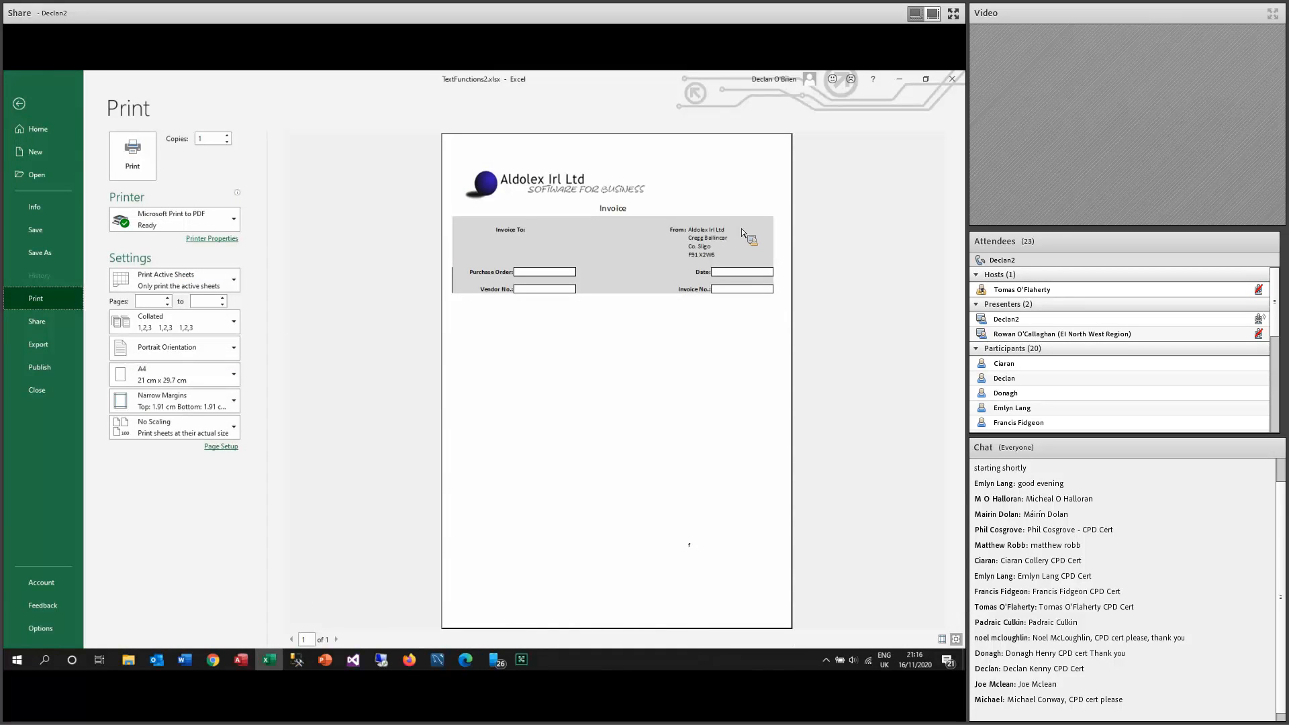
pyautogui.click(20, 105)
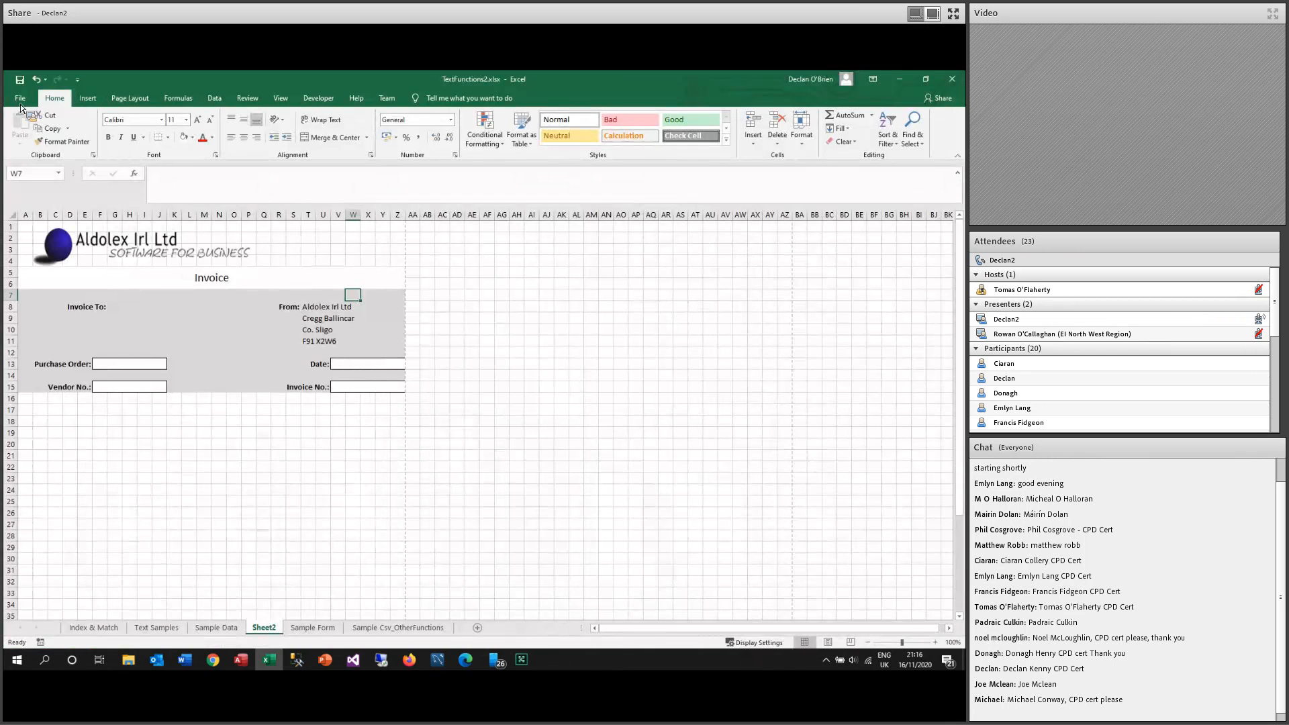
# Select the invoice area A1:Z50 and open the Borders dropdown.
pyautogui.moveTo(26, 227); pyautogui.dragTo(366, 404)
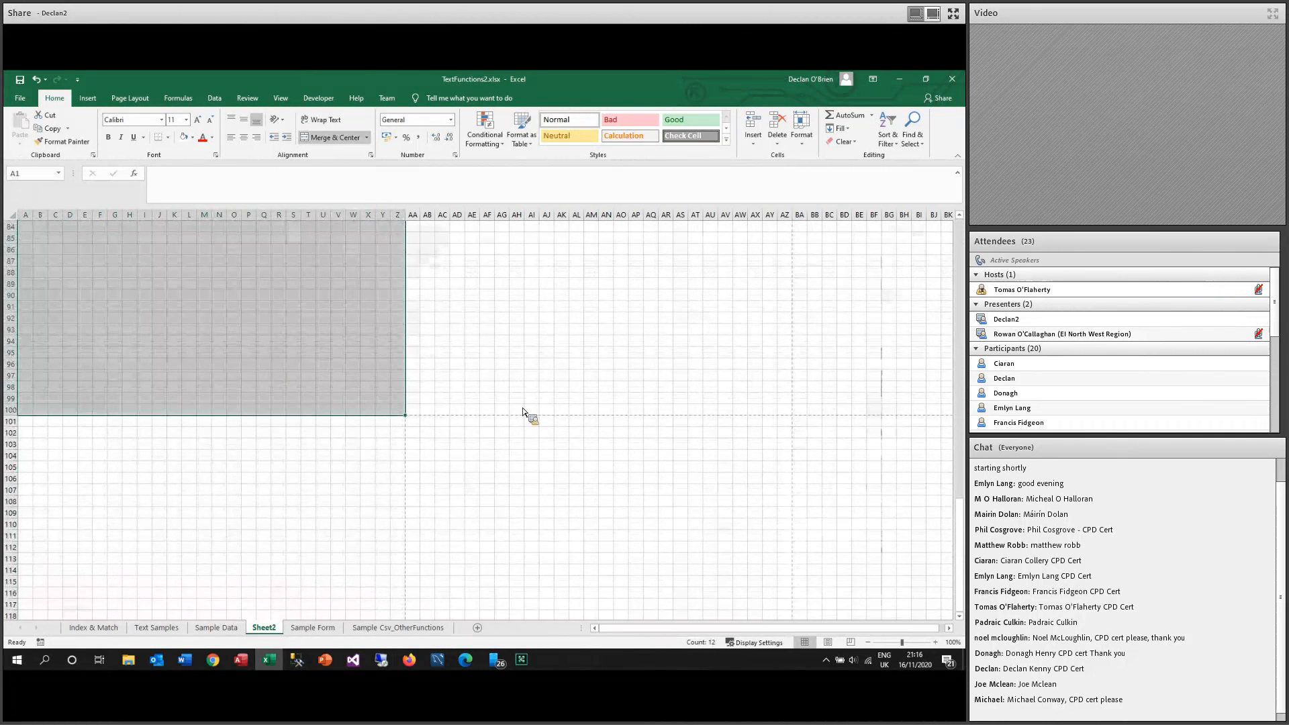
pyautogui.scroll(10, 523, 412)
pyautogui.hotkey('shift', 'Up')
pyautogui.hotkey('shift', 'Up')
pyautogui.hotkey('shift', 'Up')
pyautogui.hotkey('shift', 'Up')
pyautogui.hotkey('shift', 'Up')
pyautogui.hotkey('shift', 'Up')
pyautogui.hotkey('shift', 'Up')
pyautogui.hotkey('shift', 'Up')
pyautogui.hotkey('shift', 'Up')
pyautogui.hotkey('shift', 'Up')
pyautogui.hotkey('shift', 'Up')
pyautogui.hotkey('shift', 'Up')
pyautogui.hotkey('shift', 'Up')
pyautogui.hotkey('shift', 'Up')
pyautogui.hotkey('shift', 'Up')
pyautogui.hotkey('shift', 'Up')
pyautogui.hotkey('shift', 'Up')
pyautogui.hotkey('shift', 'Up')
pyautogui.hotkey('shift', 'Up')
pyautogui.hotkey('shift', 'Up')
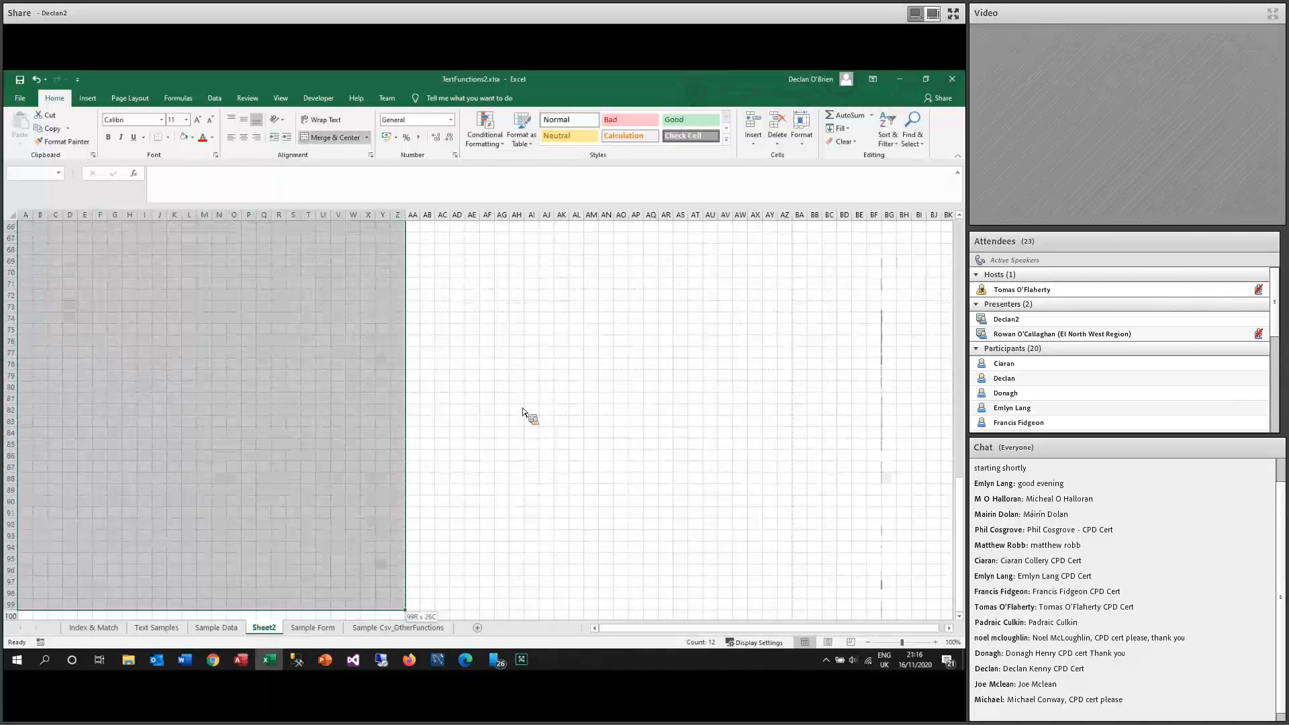
pyautogui.hotkey('shift', 'Up')
pyautogui.hotkey('shift', 'Up')
pyautogui.hotkey('shift', 'Up')
pyautogui.hotkey('shift', 'Up')
pyautogui.hotkey('shift', 'Up')
pyautogui.hotkey('shift', 'Up')
pyautogui.hotkey('shift', 'Up')
pyautogui.hotkey('shift', 'Up')
pyautogui.hotkey('shift', 'Up')
pyautogui.hotkey('shift', 'Up')
pyautogui.hotkey('shift', 'Up')
pyautogui.hotkey('shift', 'Up')
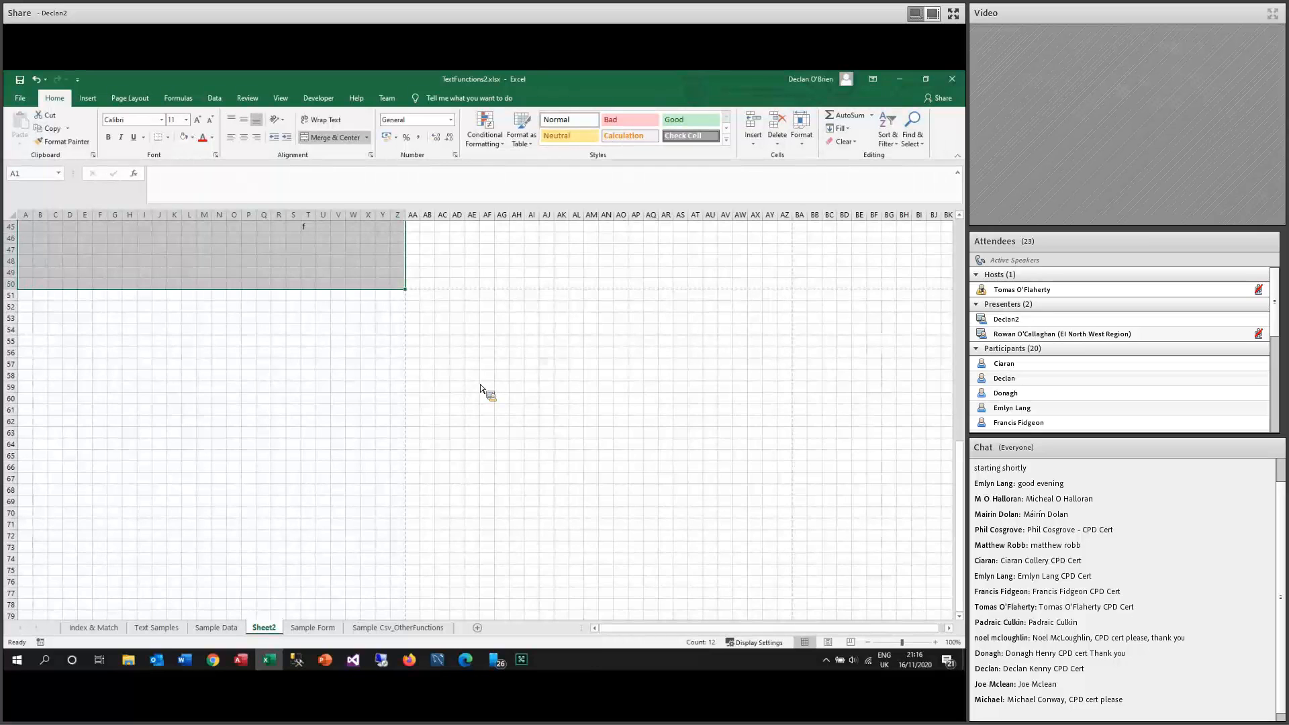
pyautogui.click(168, 137)
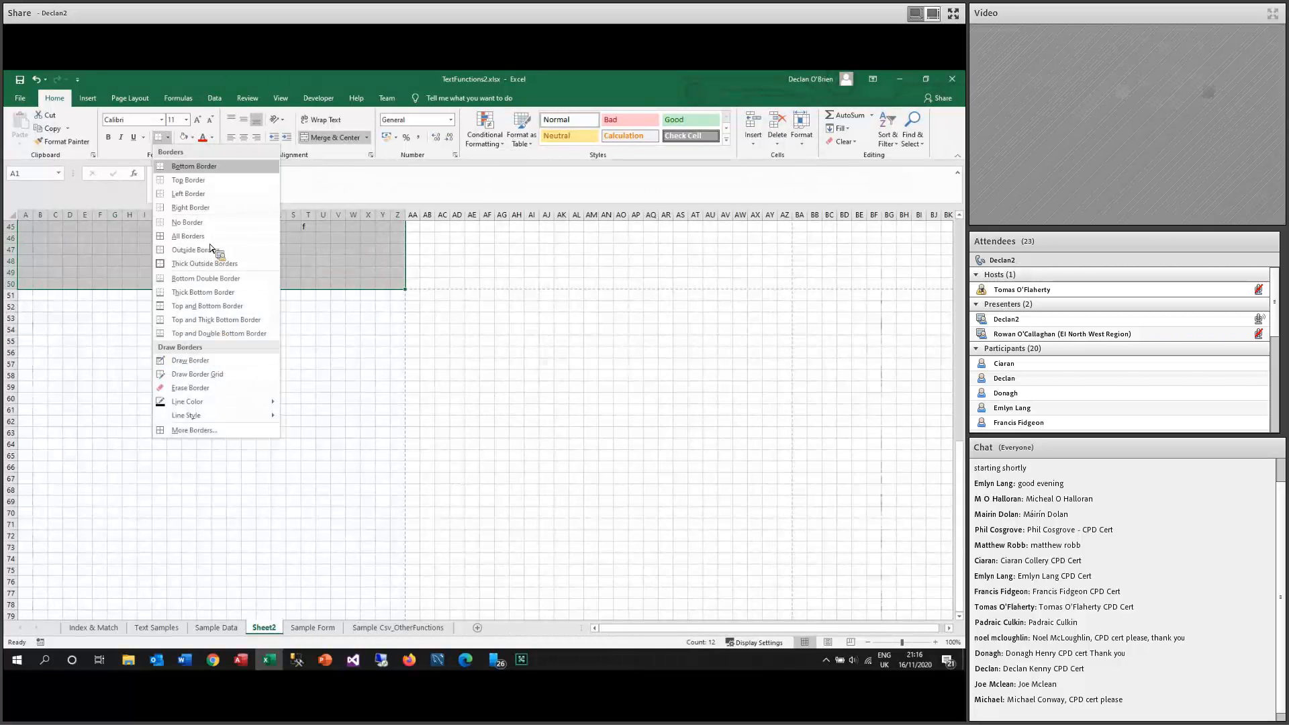
# Use Format Cells to give A1:Z50 top, left, bottom and right borders.
pyautogui.rightClick(327, 246)
pyautogui.click(373, 456)
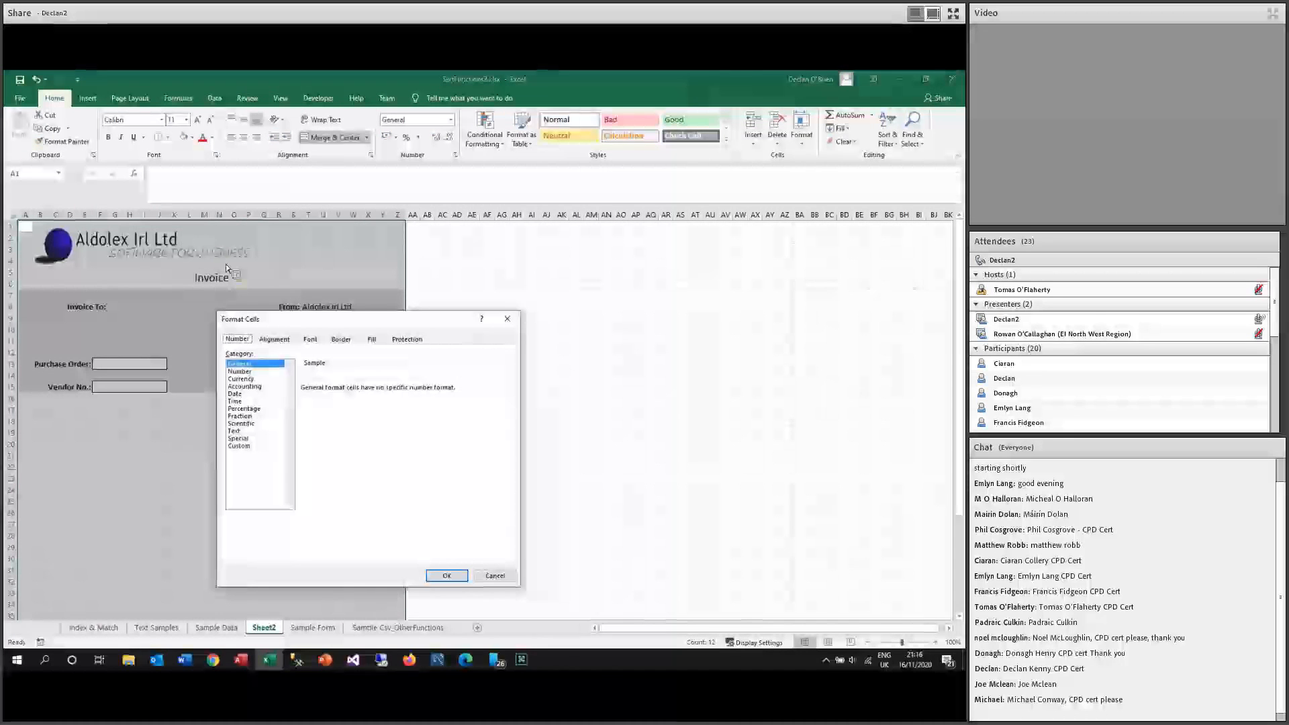
pyautogui.click(341, 339)
pyautogui.moveTo(366, 323); pyautogui.dragTo(549, 272)
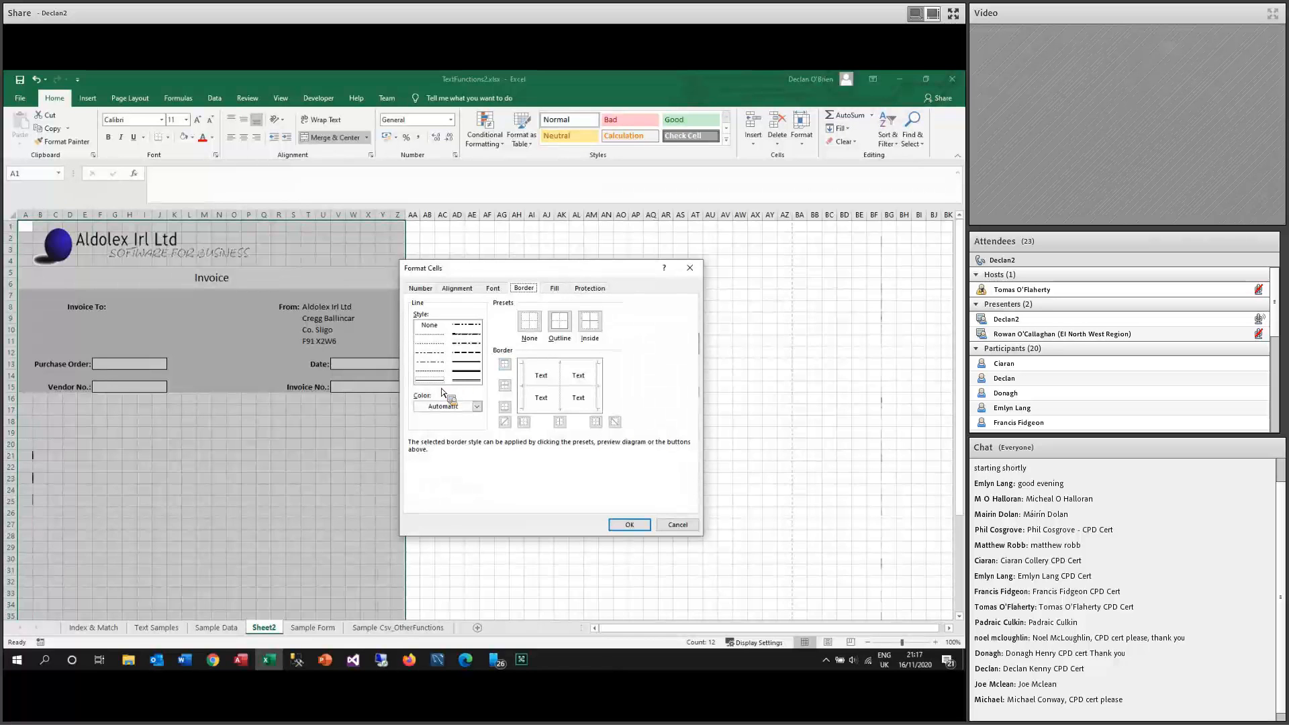
pyautogui.click(476, 406)
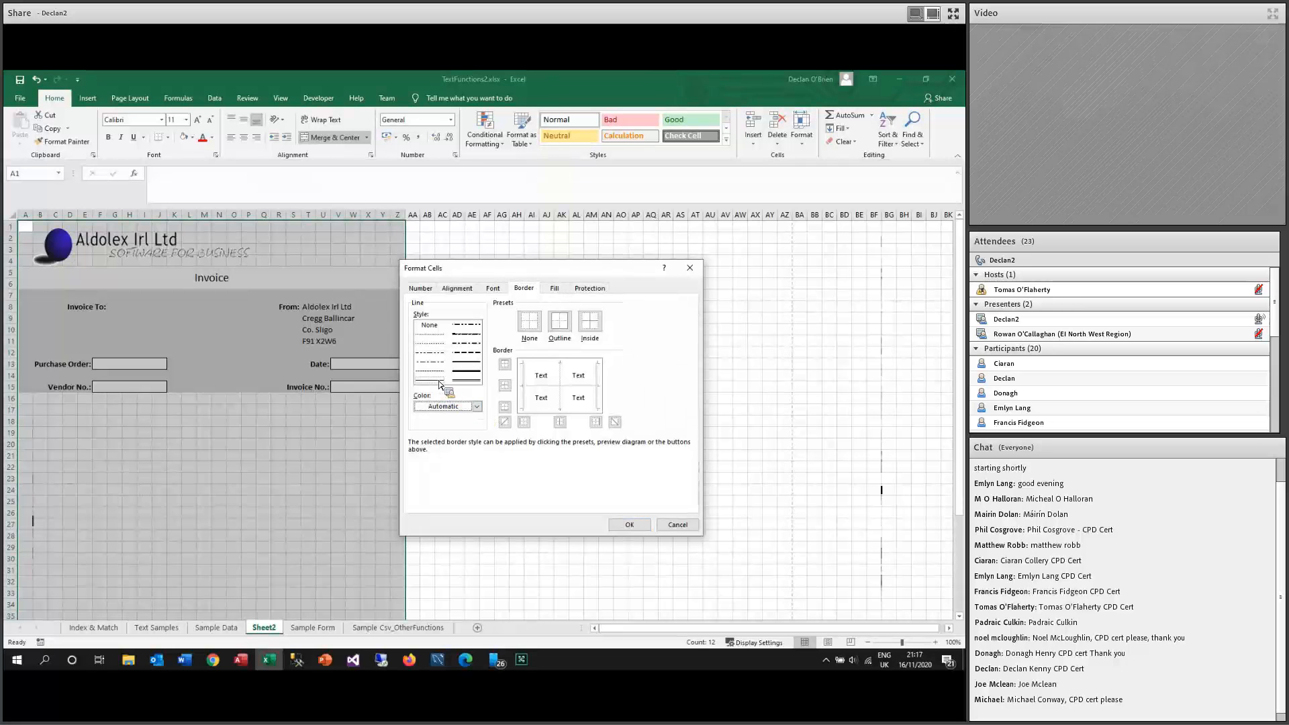
pyautogui.click(506, 366)
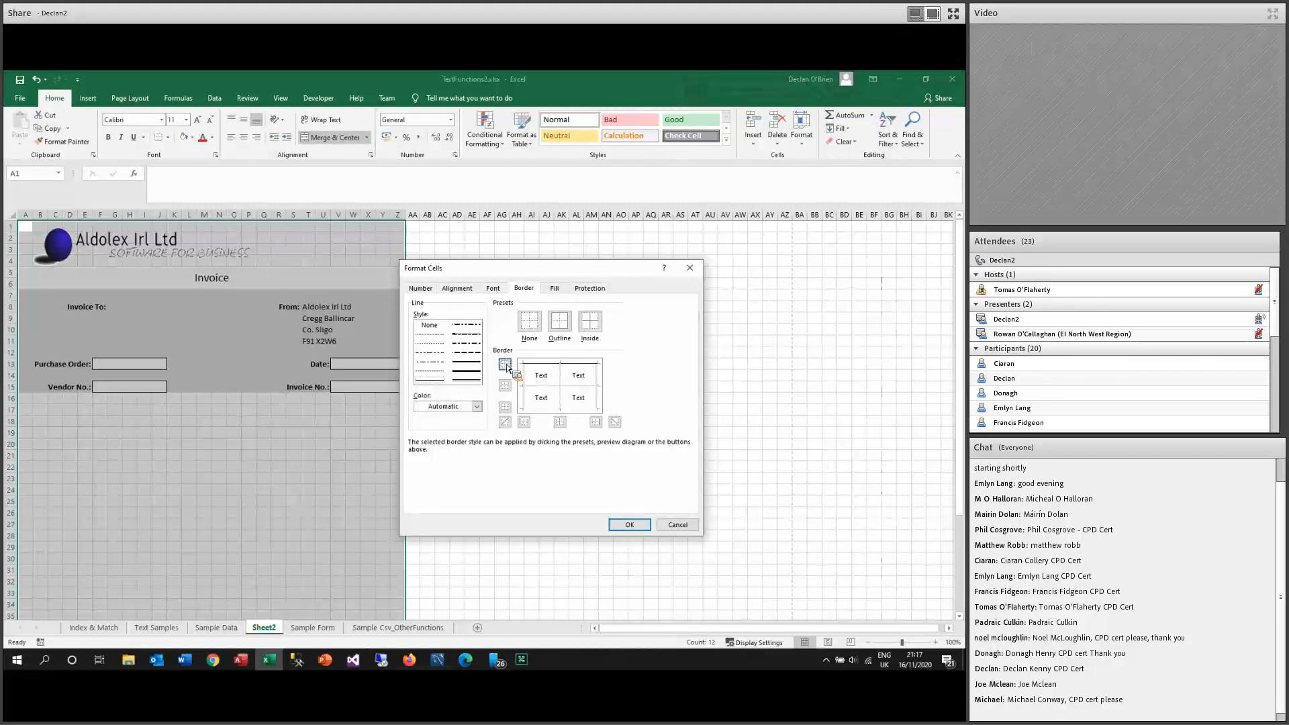
pyautogui.click(526, 425)
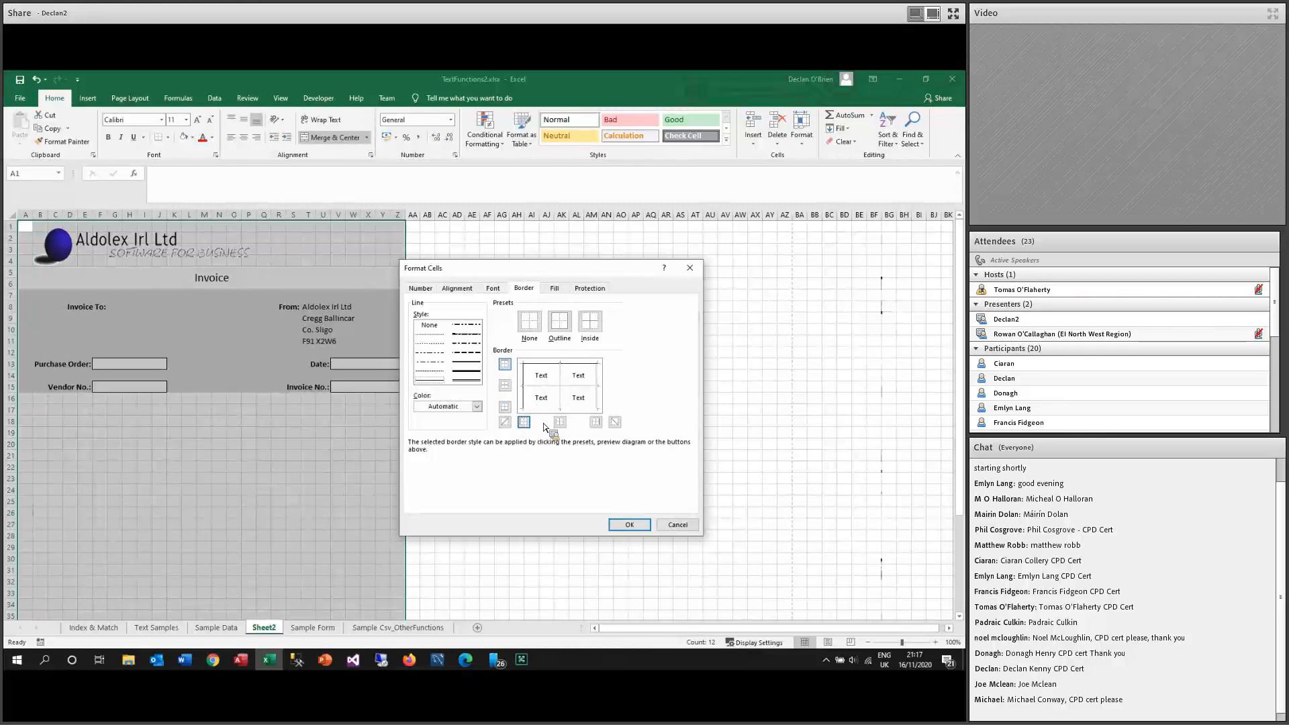
pyautogui.click(506, 408)
pyautogui.click(595, 422)
pyautogui.press('Return')
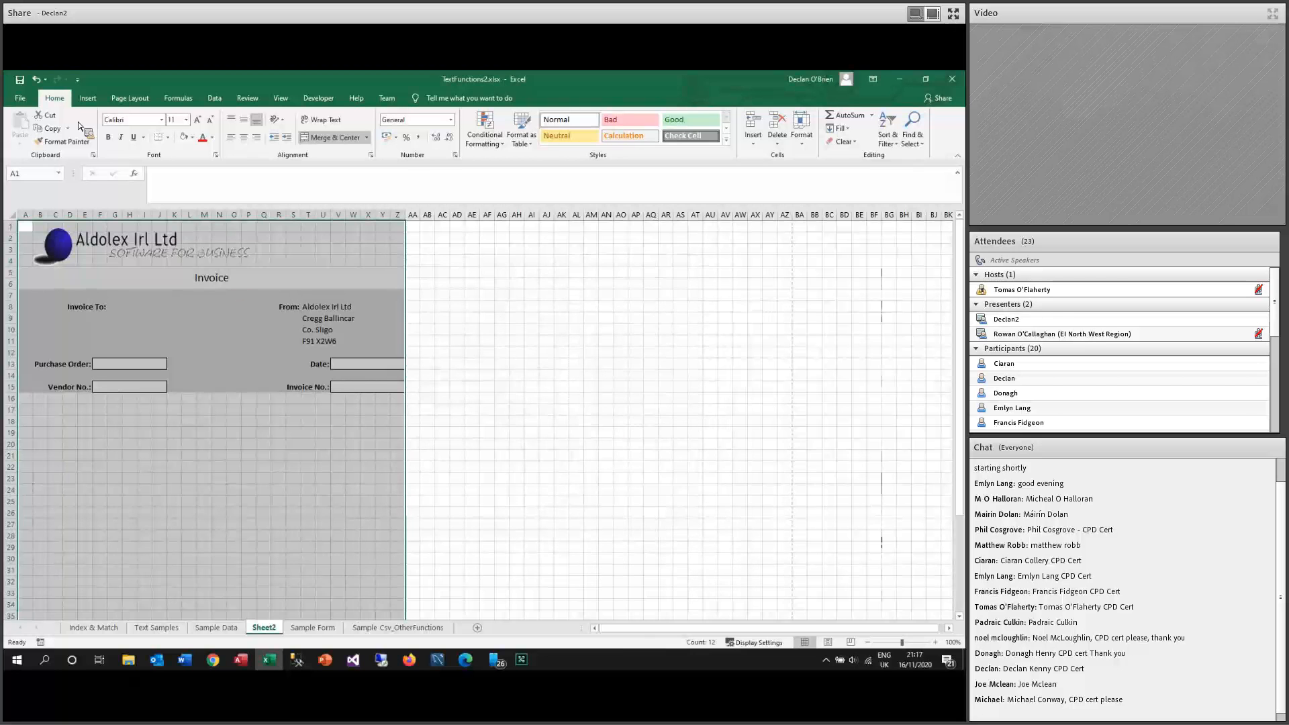
pyautogui.click(20, 99)
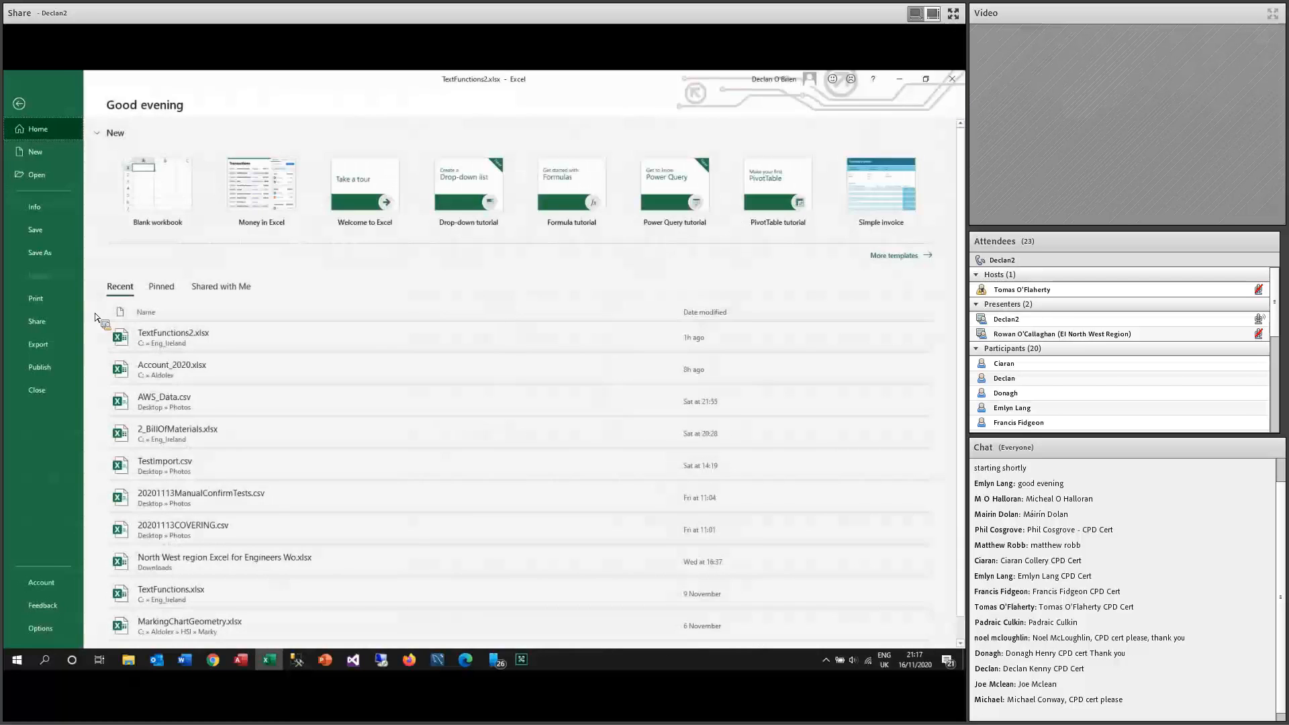
pyautogui.click(40, 298)
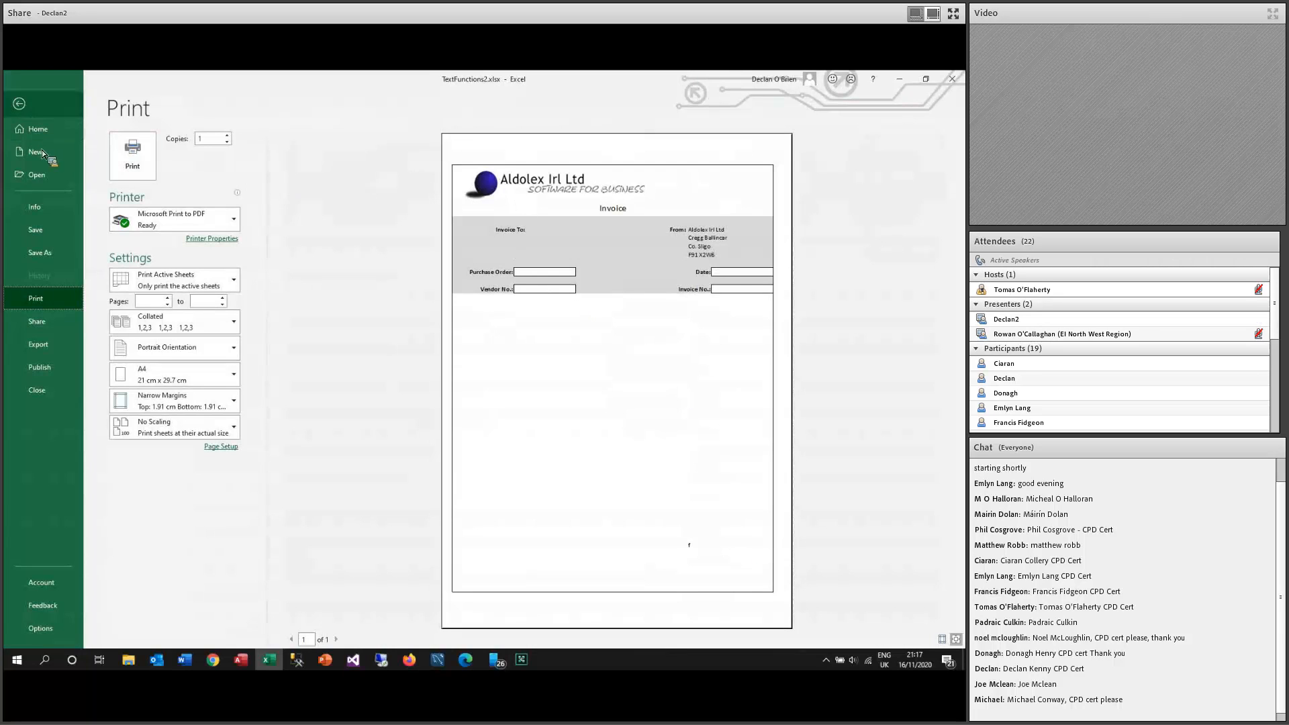
pyautogui.click(18, 105)
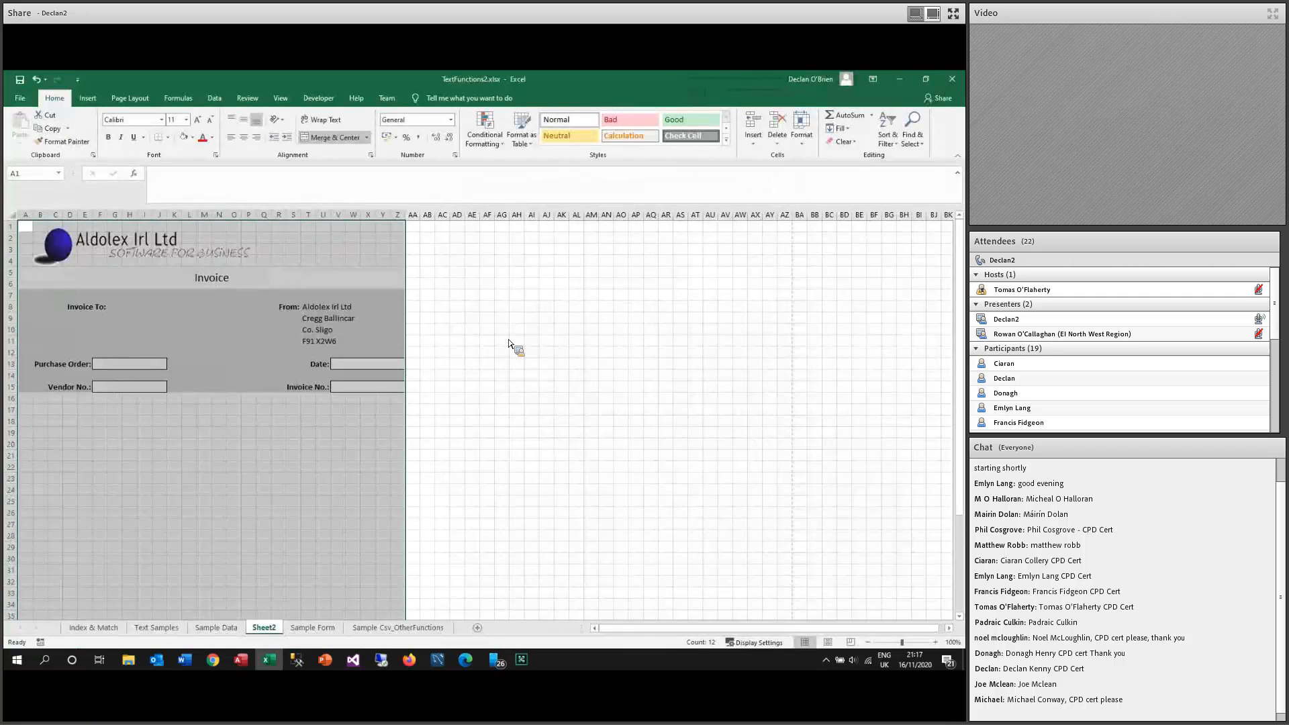
pyautogui.scroll(8, 432, 466)
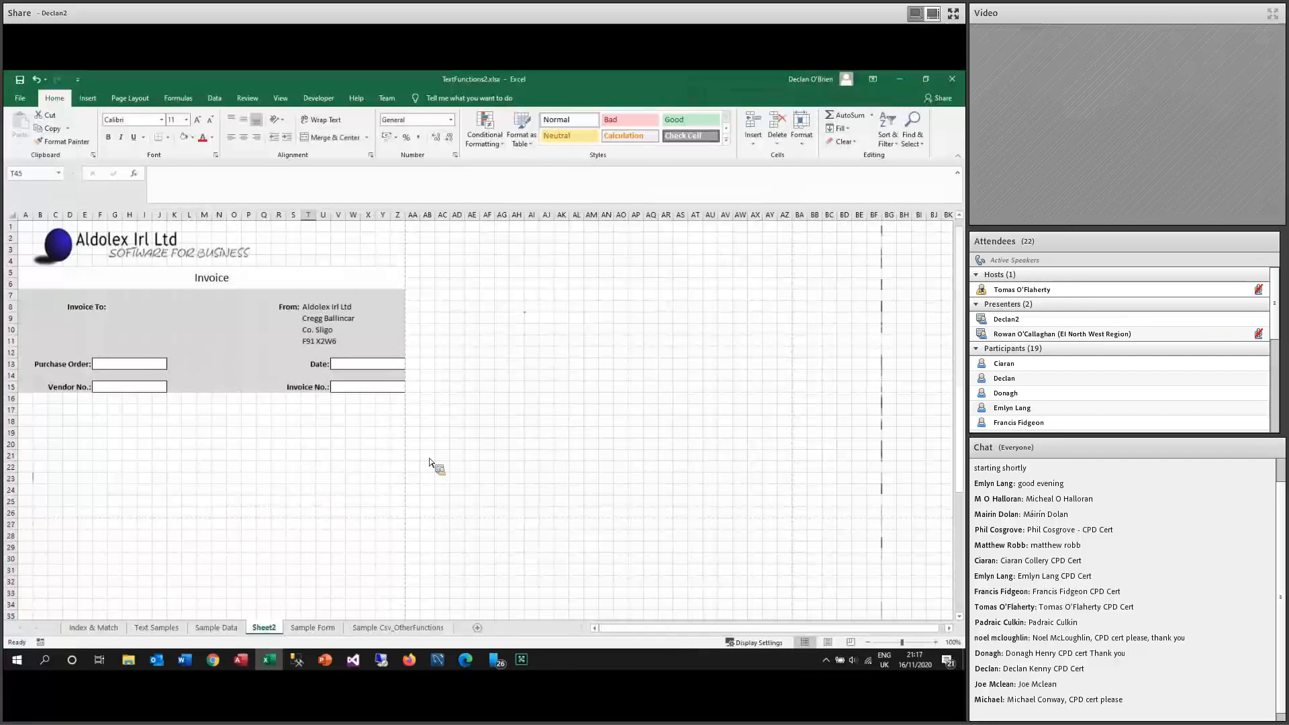
pyautogui.scroll(-1, 402, 450)
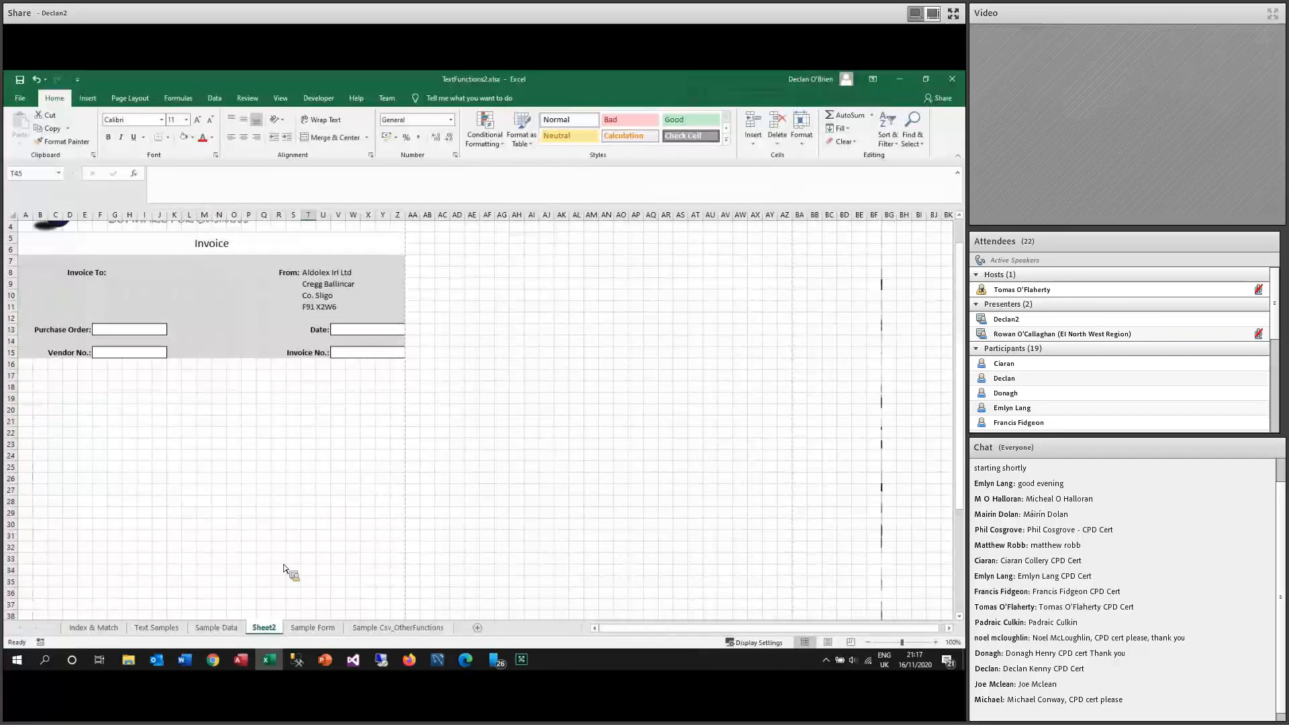
pyautogui.click(314, 628)
pyautogui.scroll(-1, 490, 427)
pyautogui.click(216, 415)
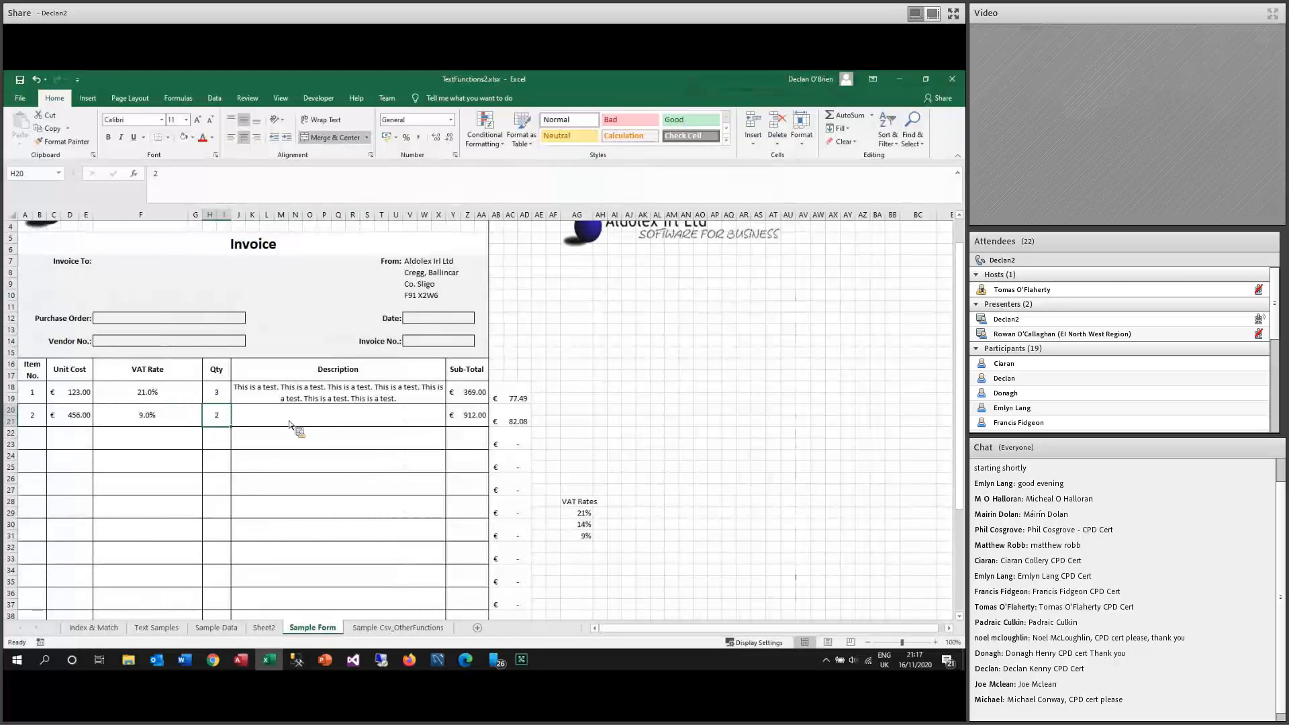
pyautogui.scroll(-2, 296, 423)
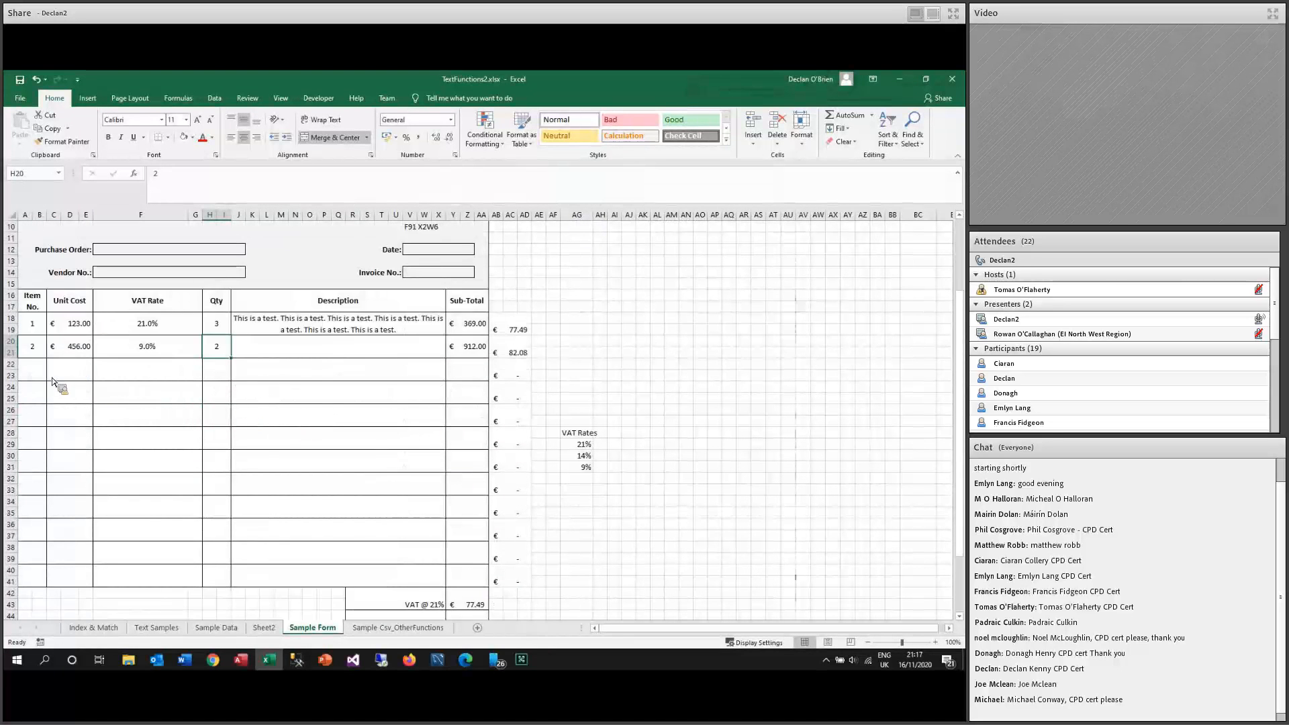
pyautogui.scroll(3, 53, 388)
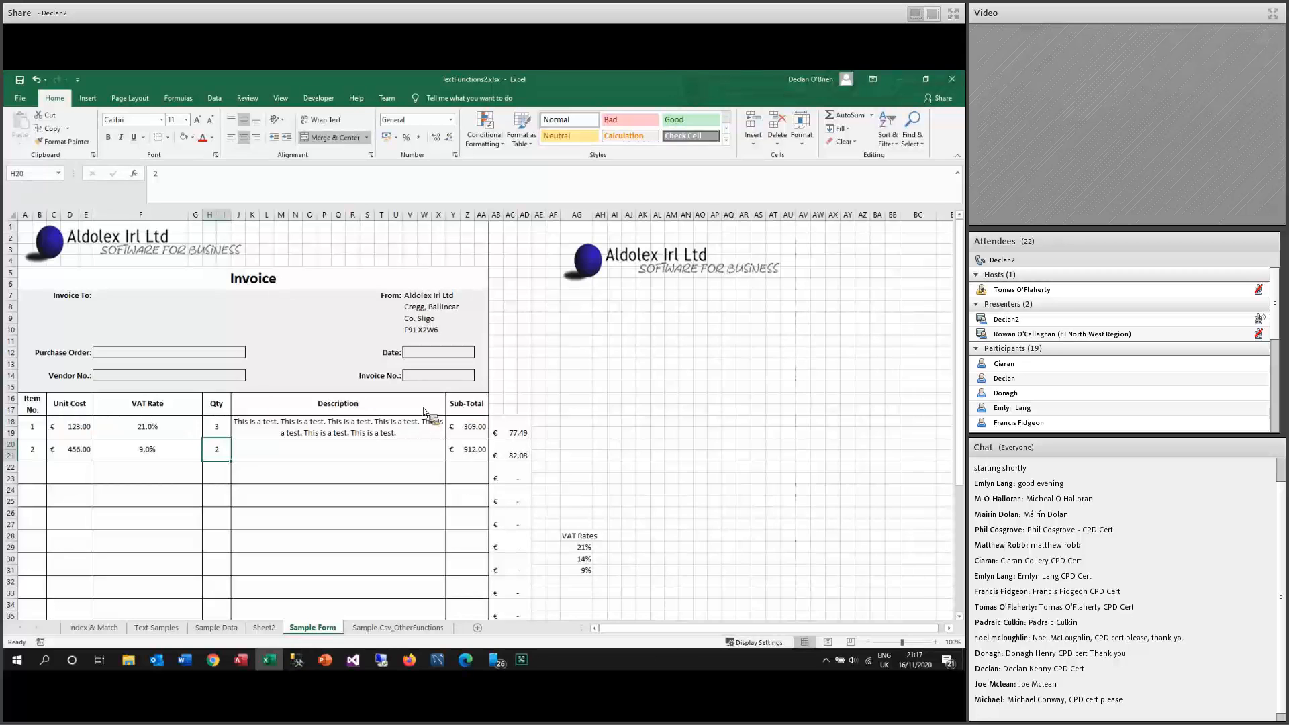
pyautogui.click(264, 627)
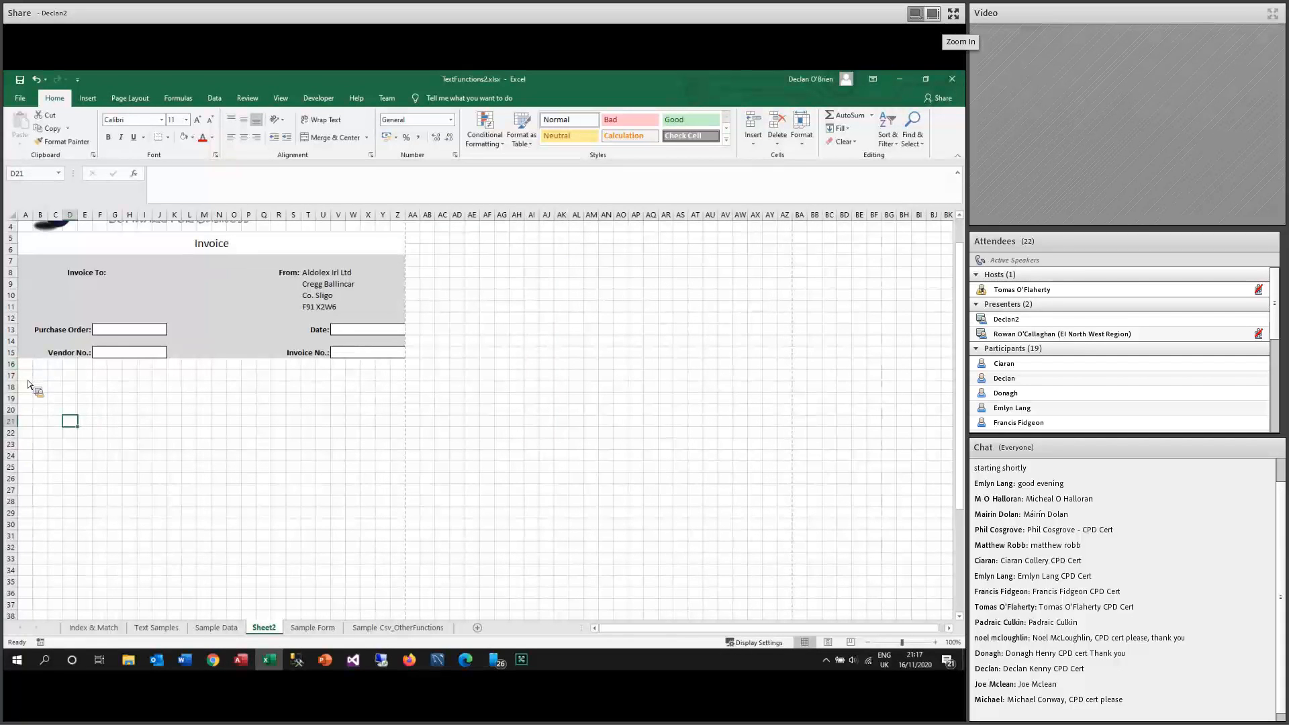
# Merge A17:C18 and enter the 'Item No.' heading.
pyautogui.moveTo(28, 379); pyautogui.dragTo(65, 384)
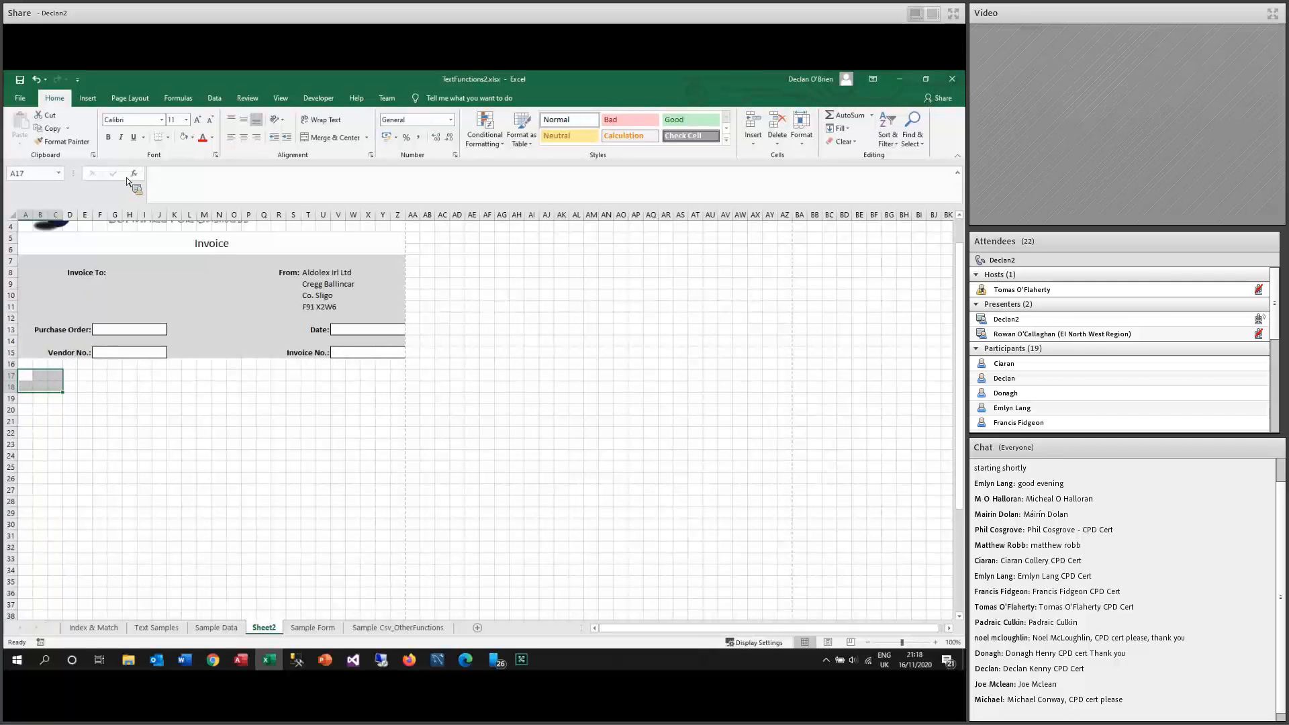
pyautogui.click(339, 137)
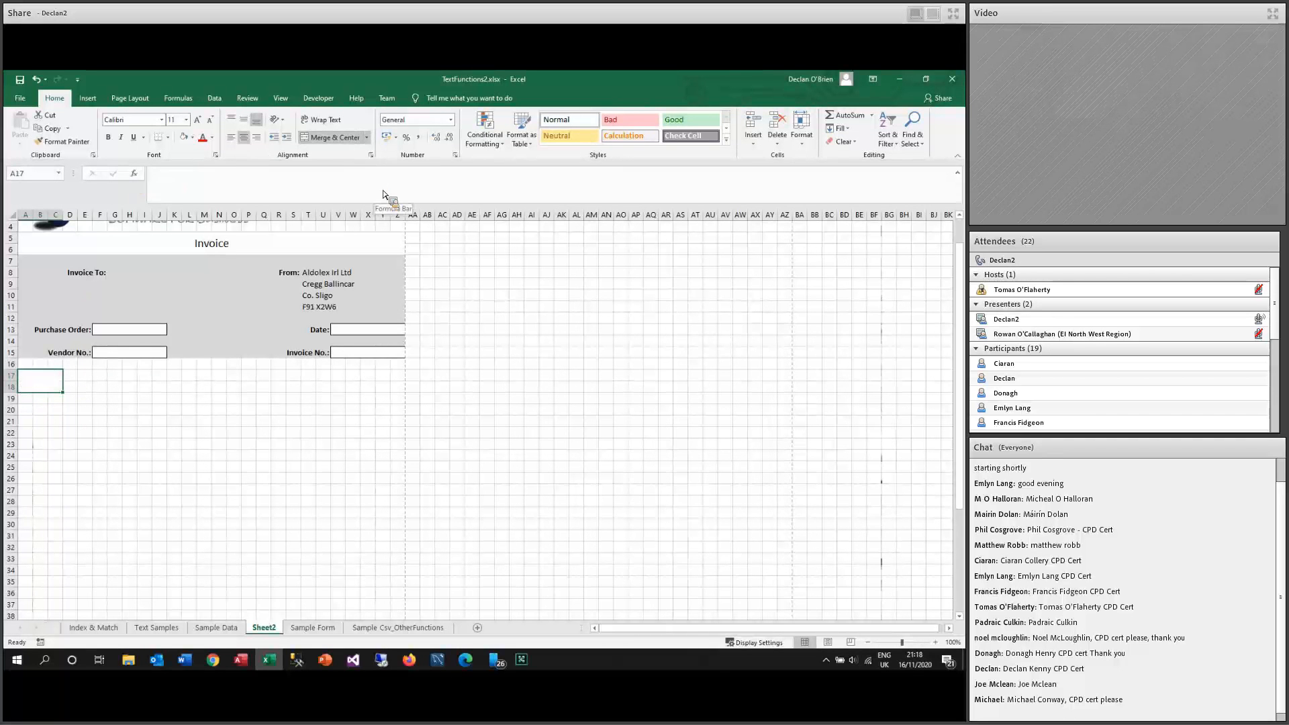
pyautogui.write('Item No')
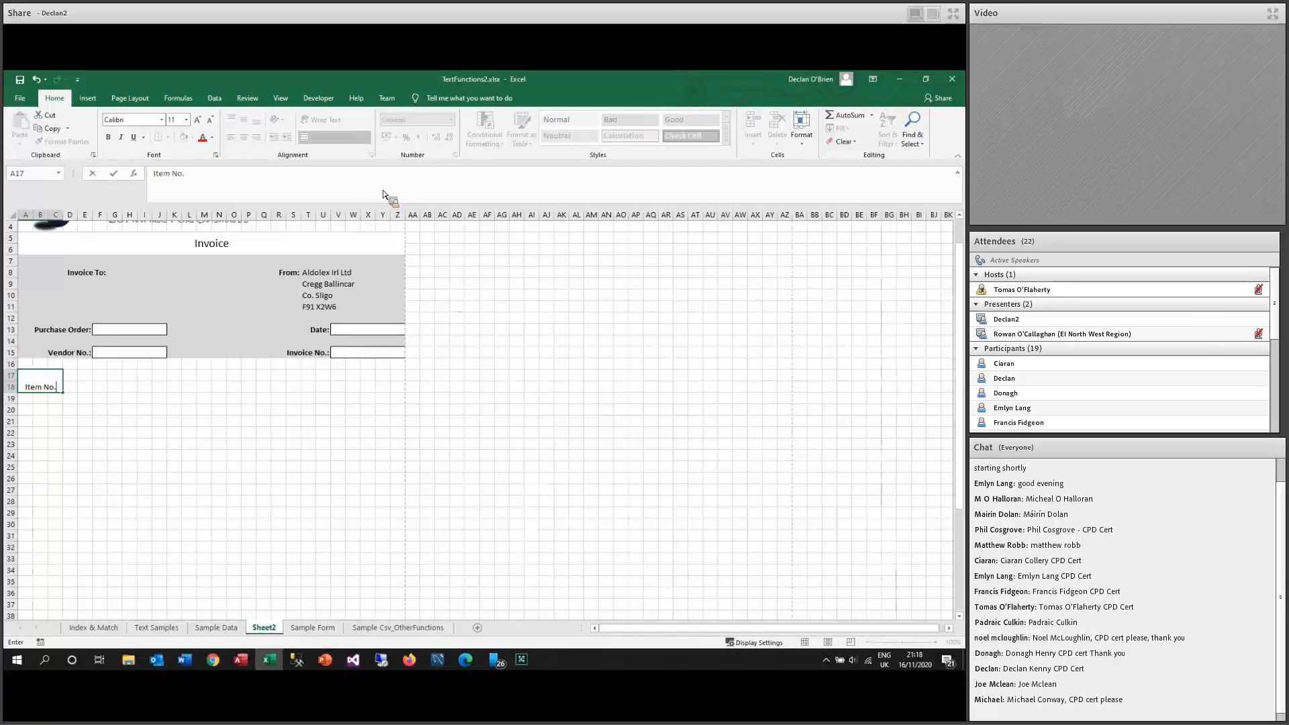
pyautogui.write('.')
pyautogui.press('Return')
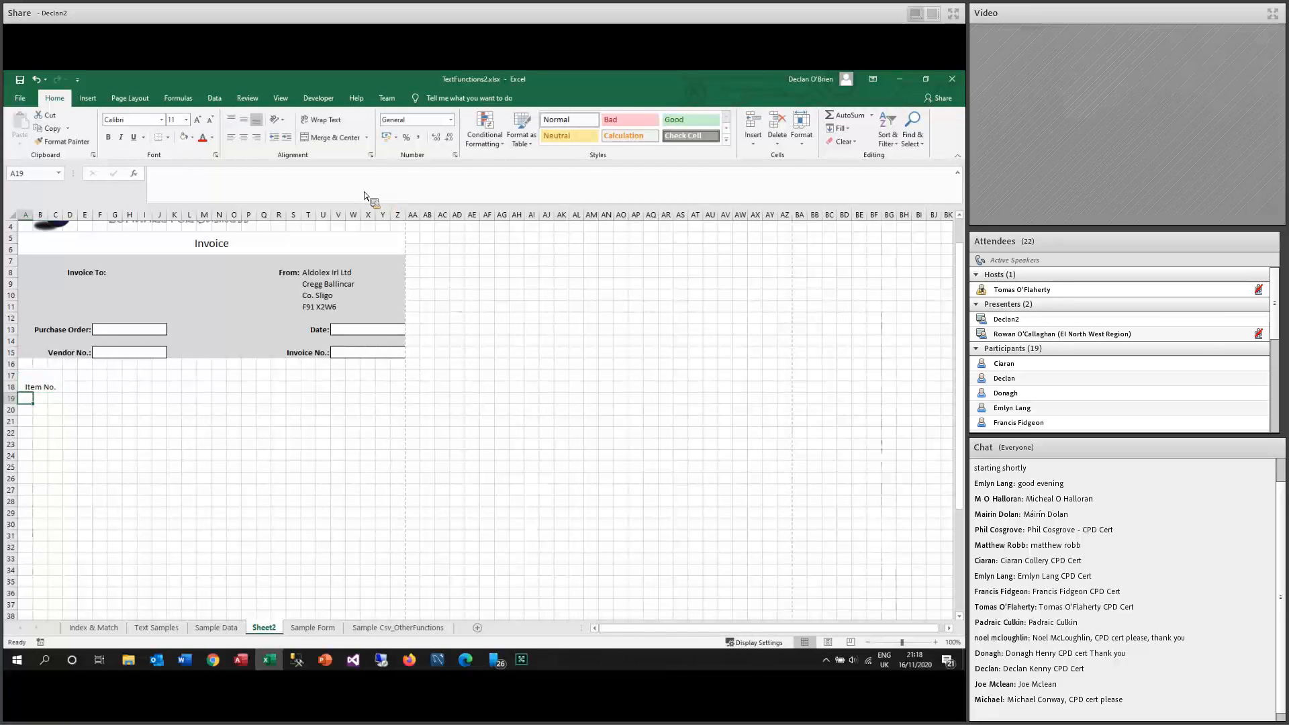
# Merge D17:F18 and enter the 'Unit Cost' heading, checking the Sample Form sheet.
pyautogui.click(74, 377)
pyautogui.keyDown('shift'); pyautogui.click(93, 384); pyautogui.keyUp('shift')
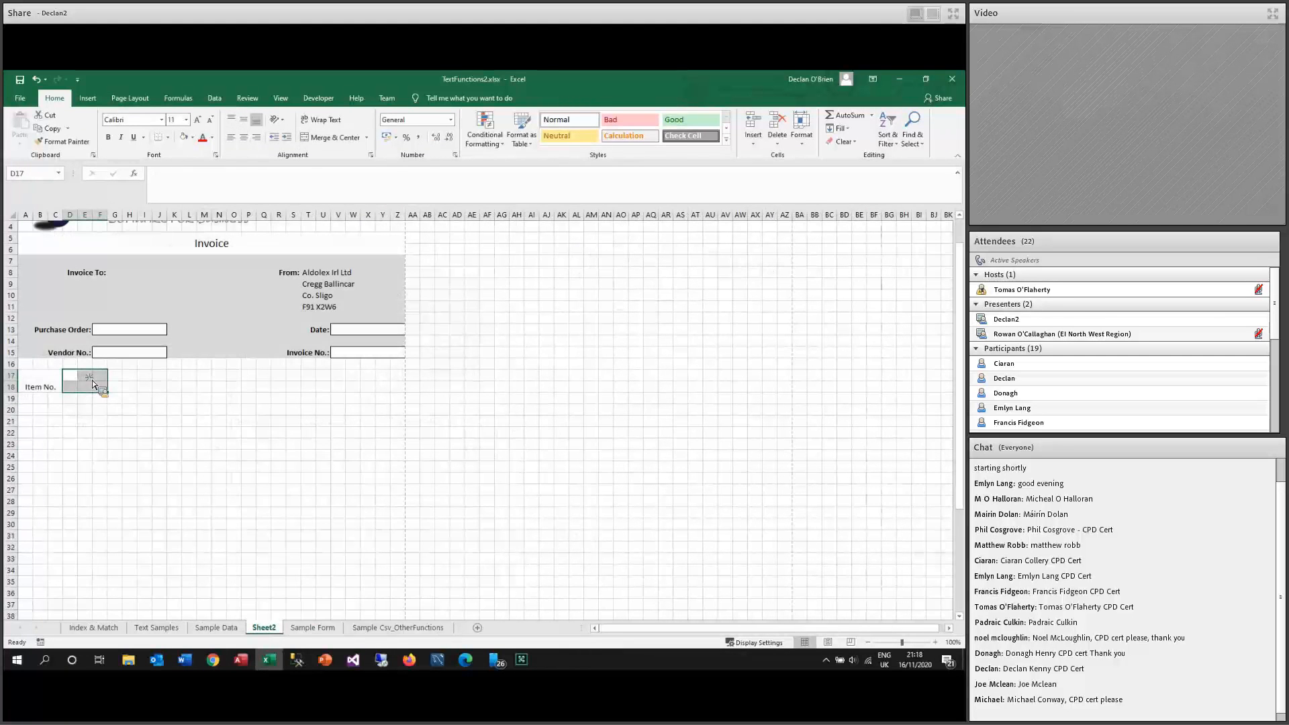
pyautogui.click(334, 137)
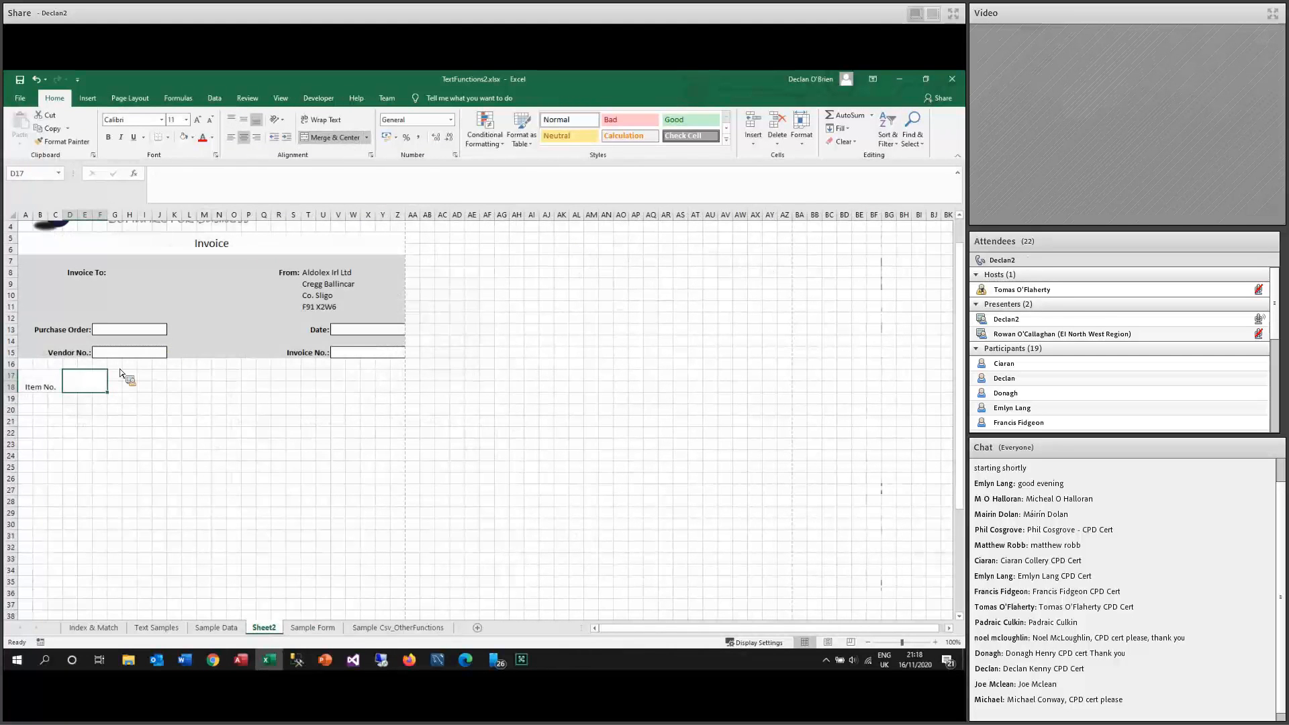
pyautogui.write('Unit Cost')
pyautogui.click(120, 373)
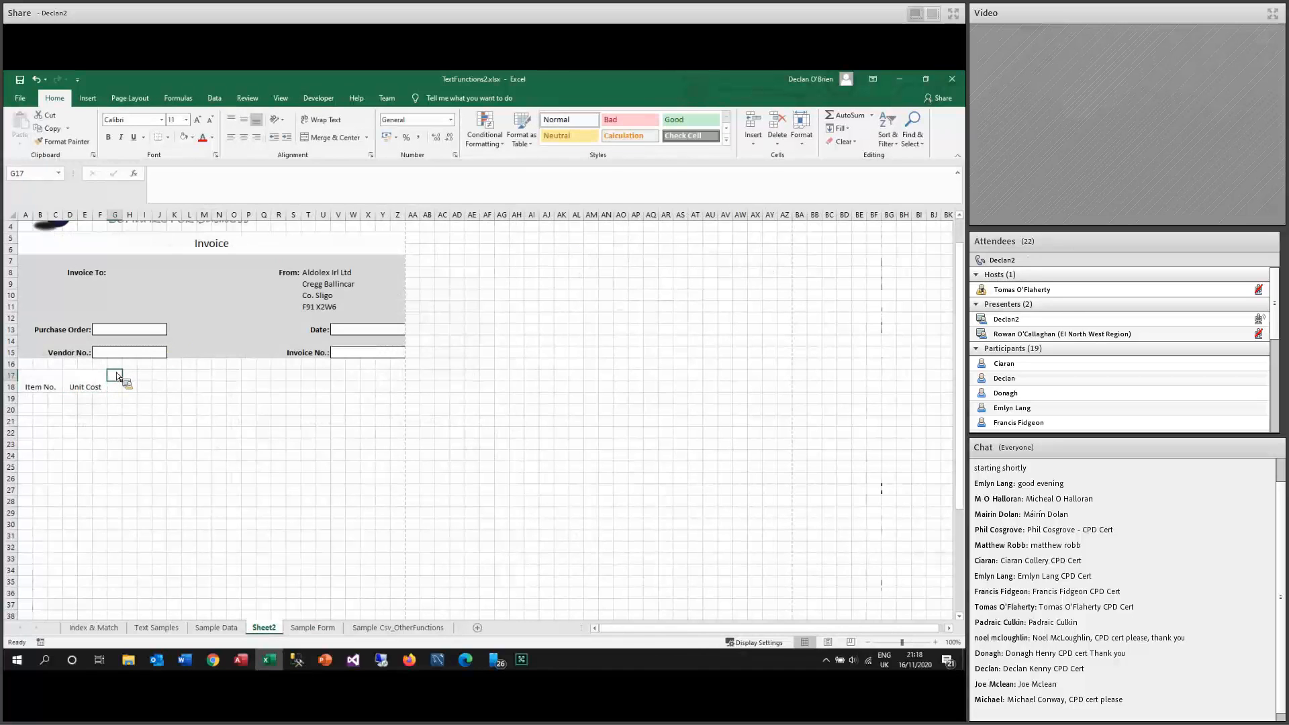
pyautogui.click(312, 628)
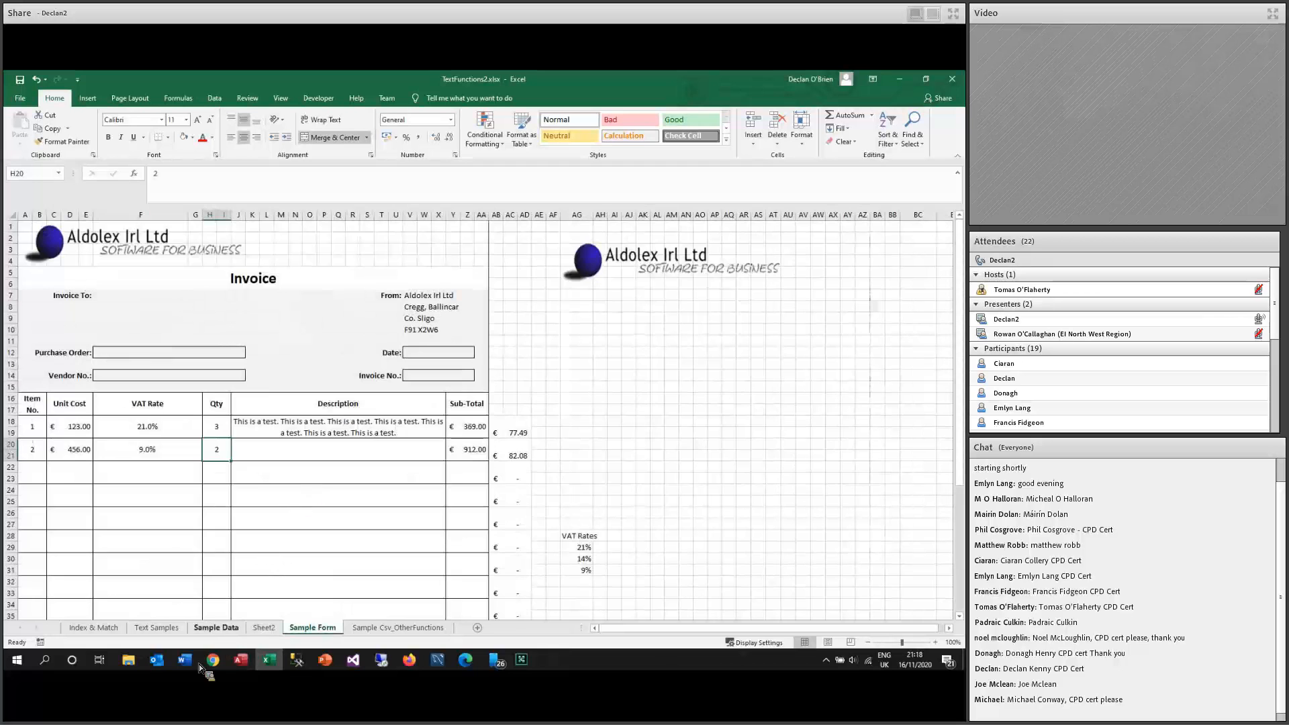
pyautogui.click(264, 627)
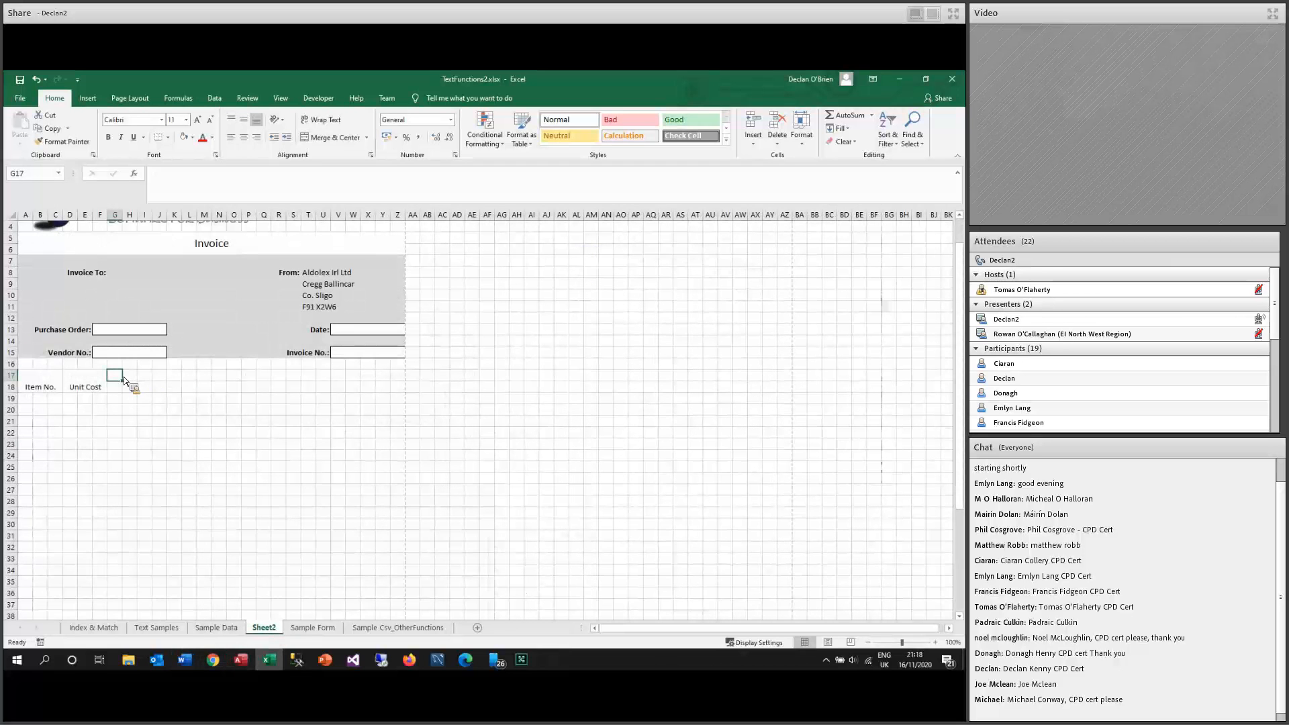
# Merge G17:J18 for a 'VAT Rate' heading, then view the Sample Form sheet.
pyautogui.moveTo(116, 376); pyautogui.dragTo(160, 387)
pyautogui.click(334, 138)
pyautogui.write('VAT RAte')
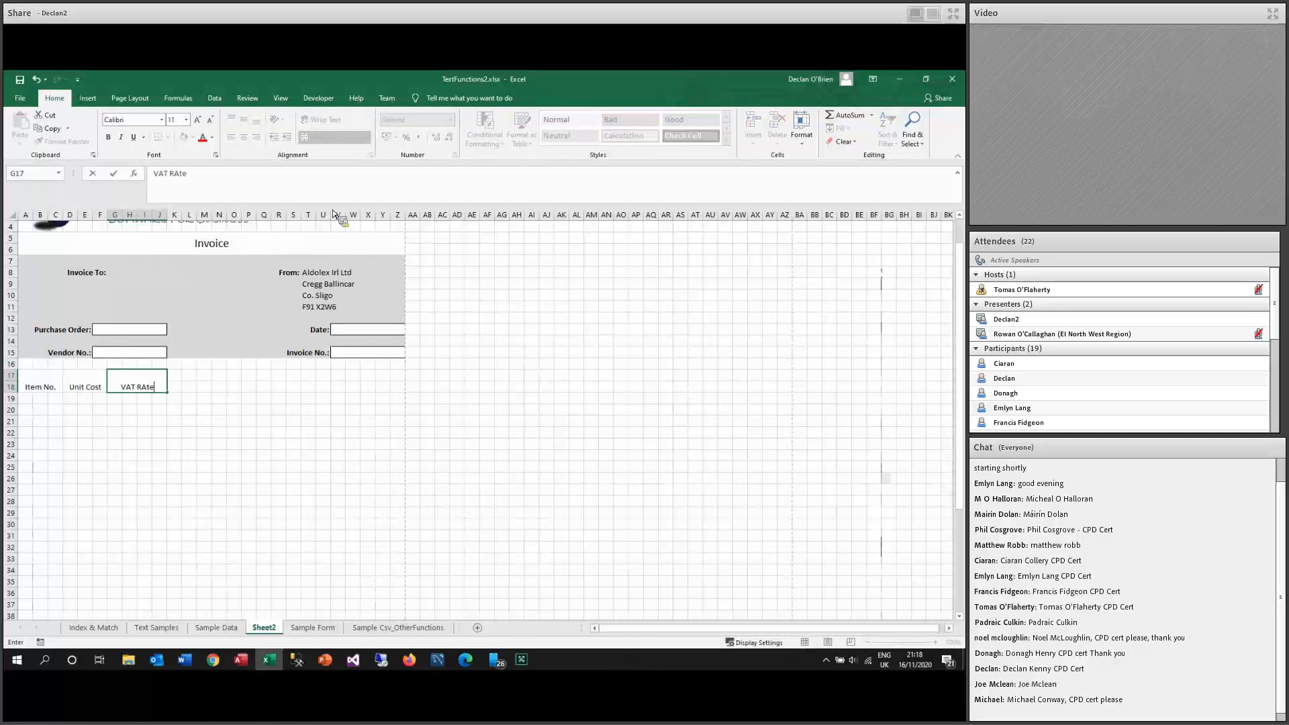
pyautogui.press('Tab')
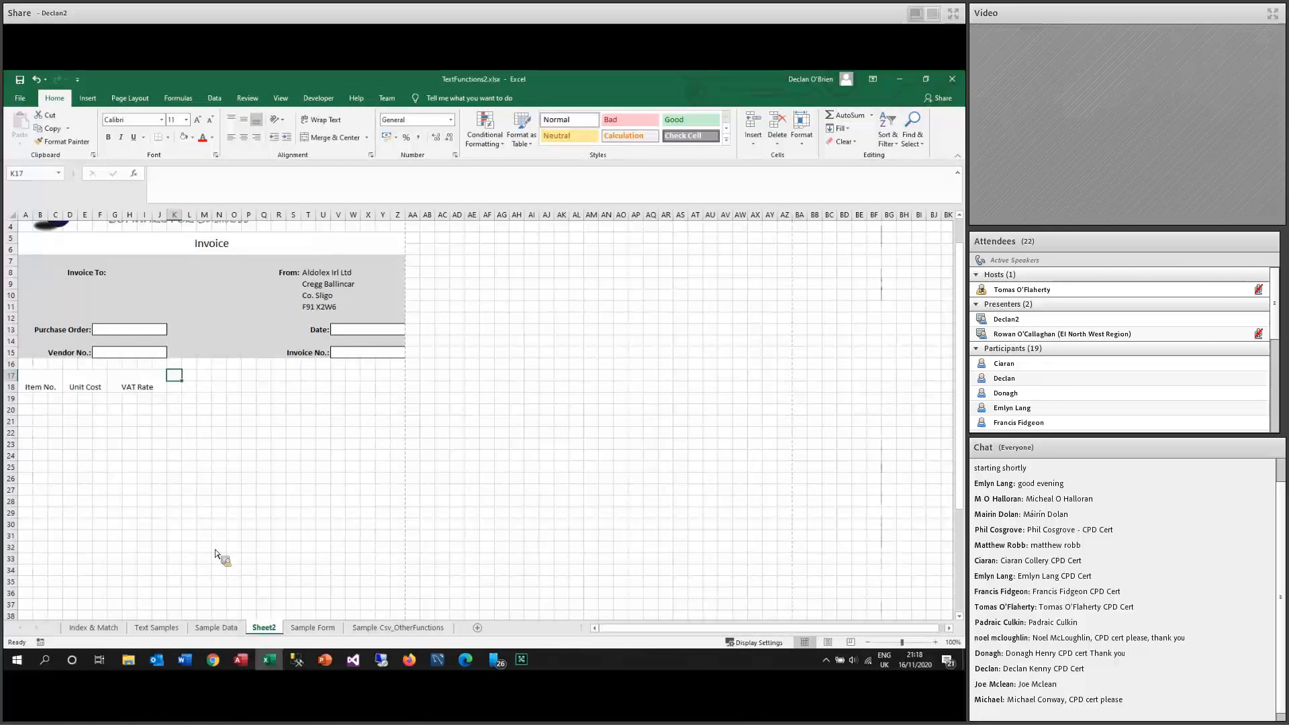
pyautogui.click(303, 627)
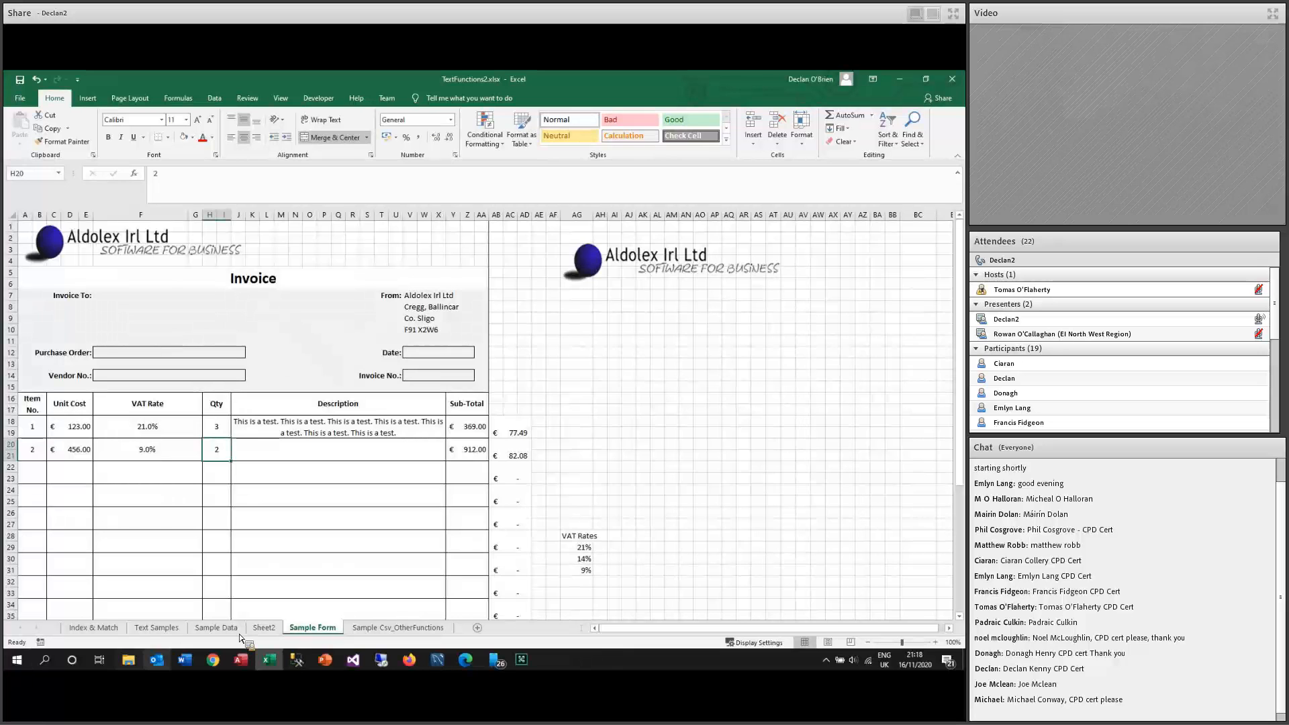
# Back on Sheet2, merge W17:Z18 and enter the 'Sub-Total' heading.
pyautogui.hotkey('ctrl', 'pageup')
pyautogui.moveTo(398, 375); pyautogui.dragTo(368, 397)
pyautogui.hotkey('alt', 'h')
pyautogui.press('m')
pyautogui.press('c')
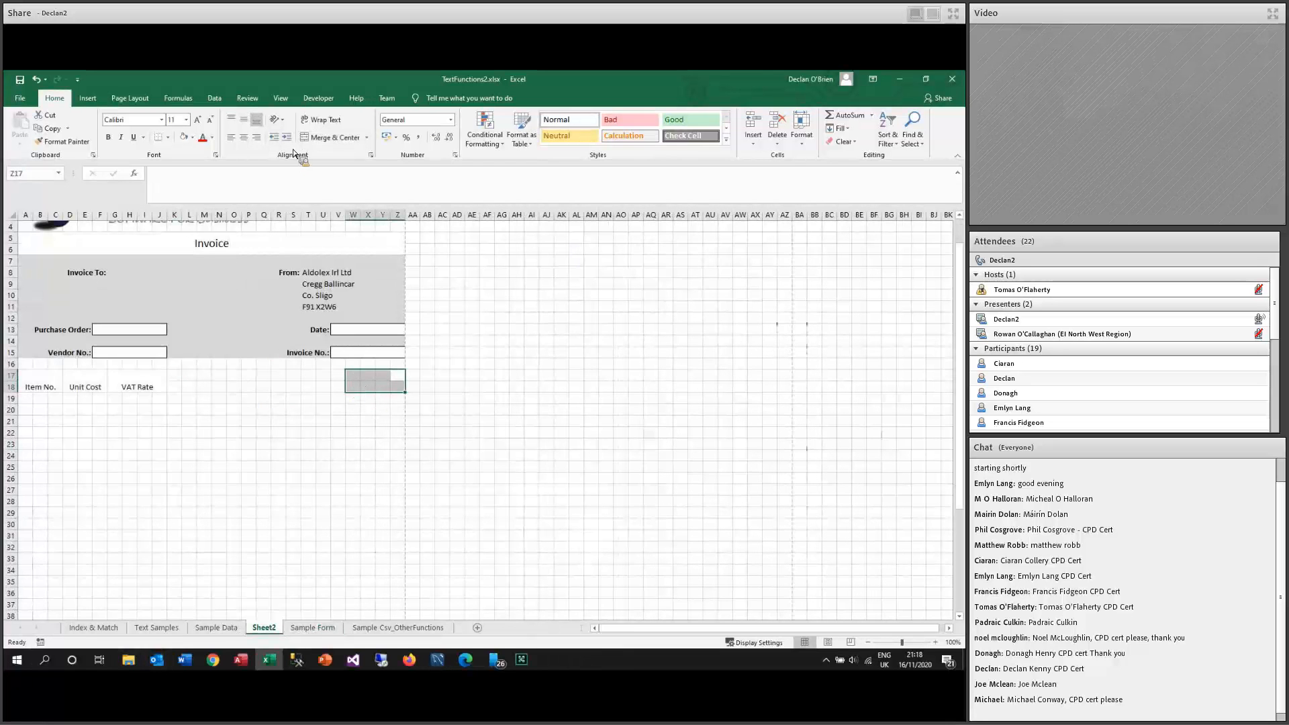
pyautogui.write('Sub-Total')
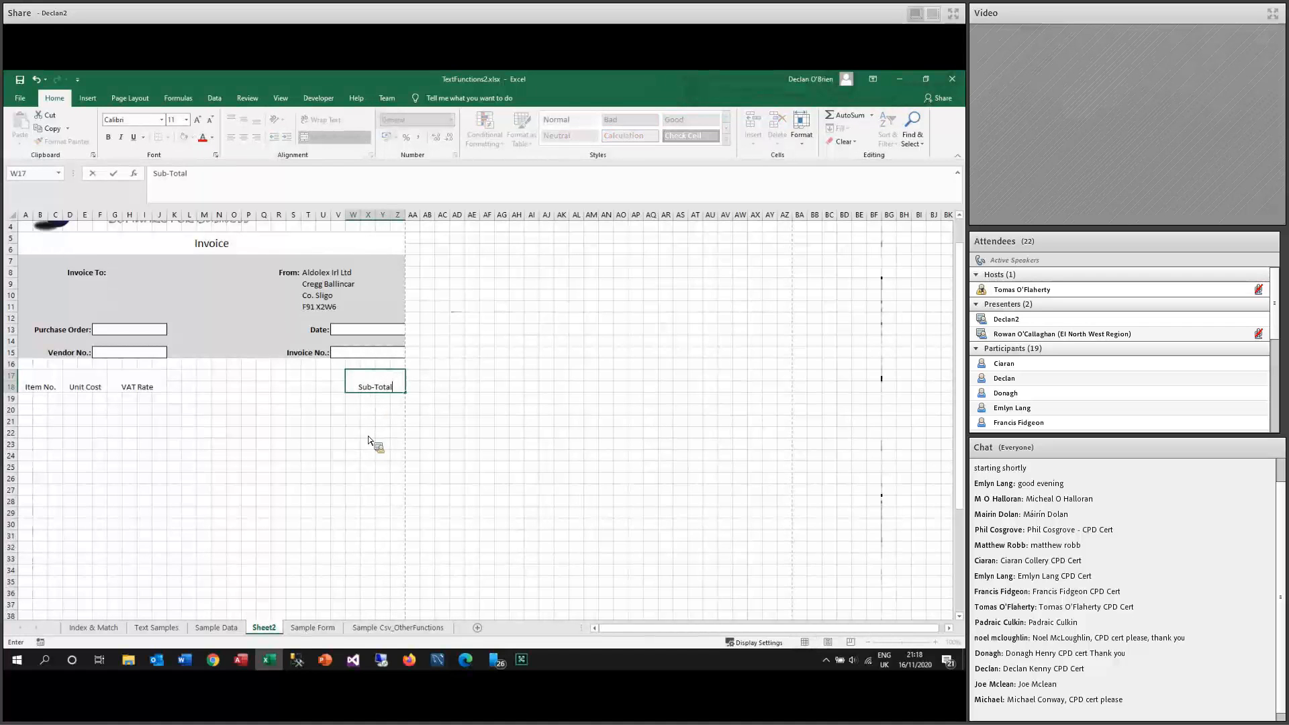
pyautogui.press('Return')
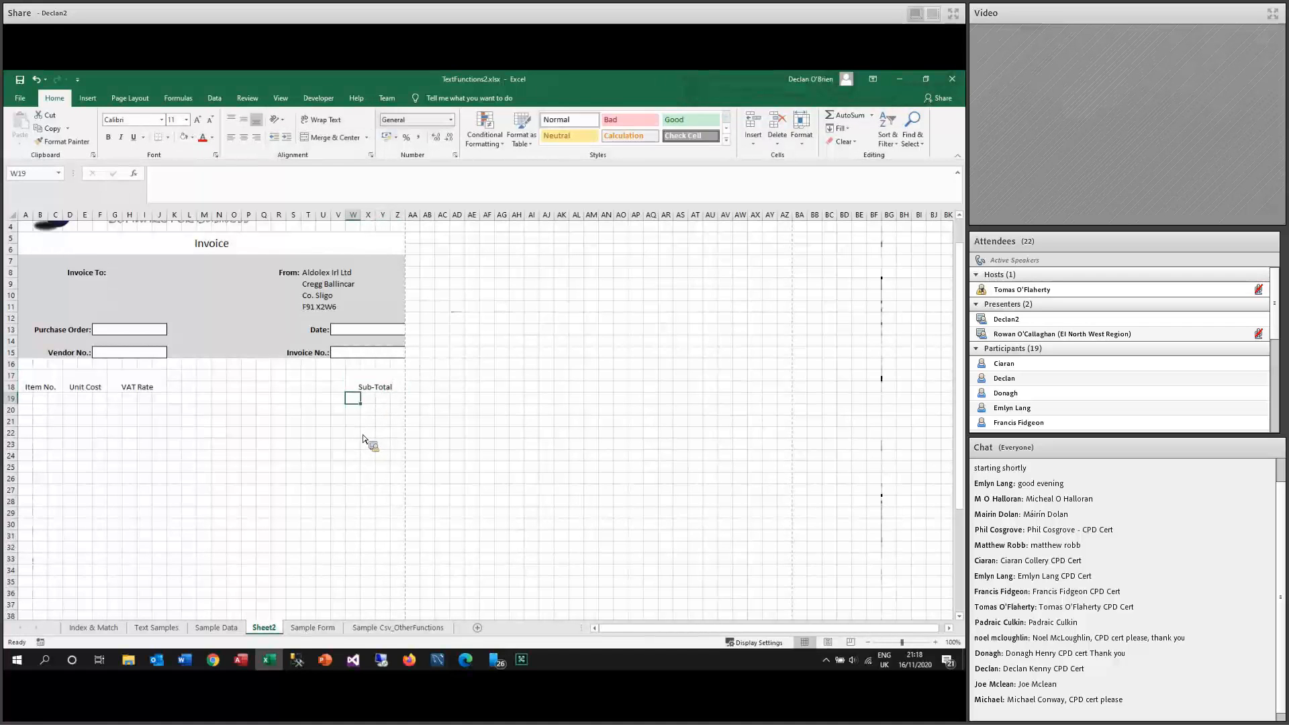
# Enter 'Description' in K17:Q18 and select the header row A17:Z18.
pyautogui.moveTo(175, 376); pyautogui.dragTo(339, 388)
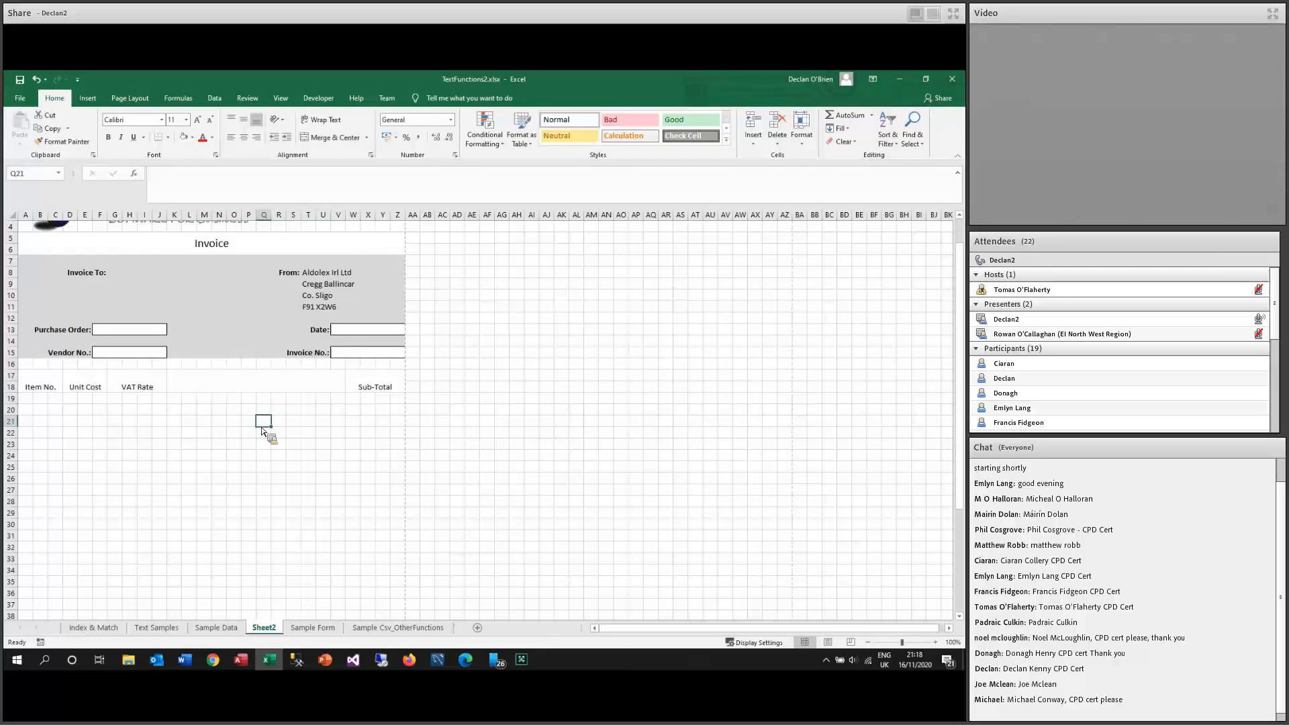
pyautogui.write('Description')
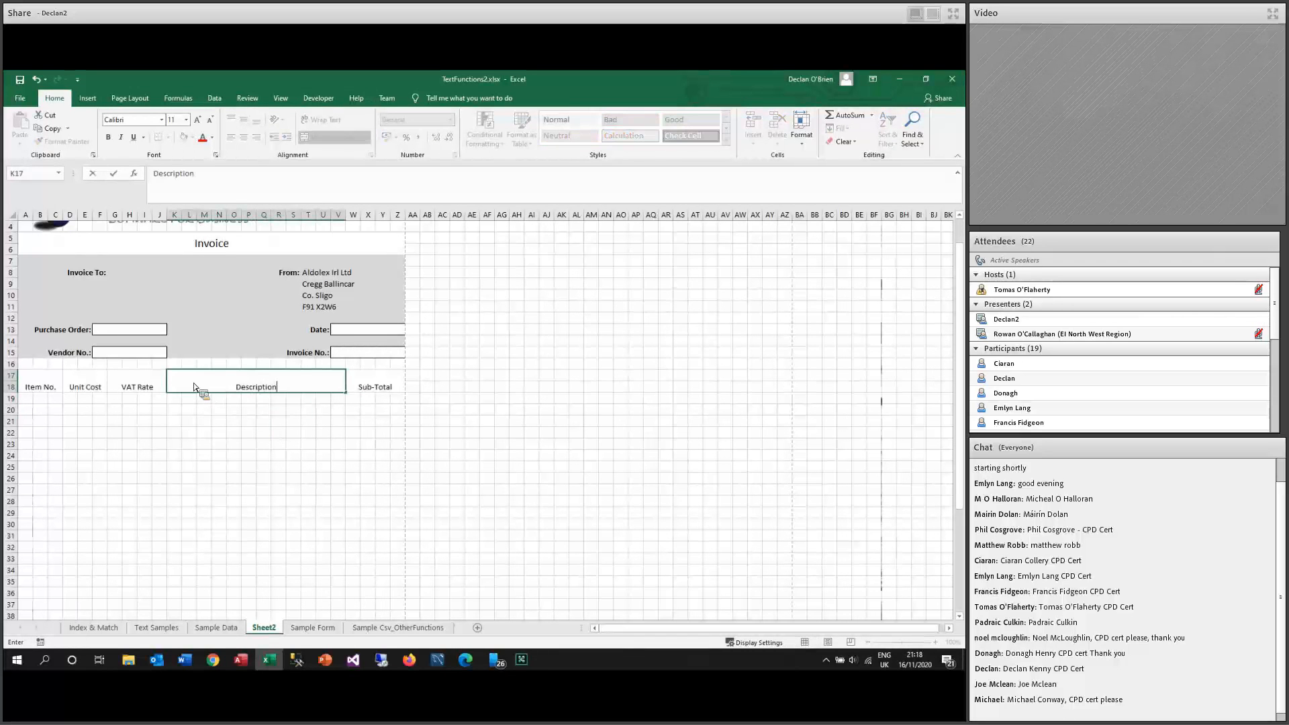
pyautogui.press('Return')
pyautogui.moveTo(40, 389); pyautogui.dragTo(397, 394)
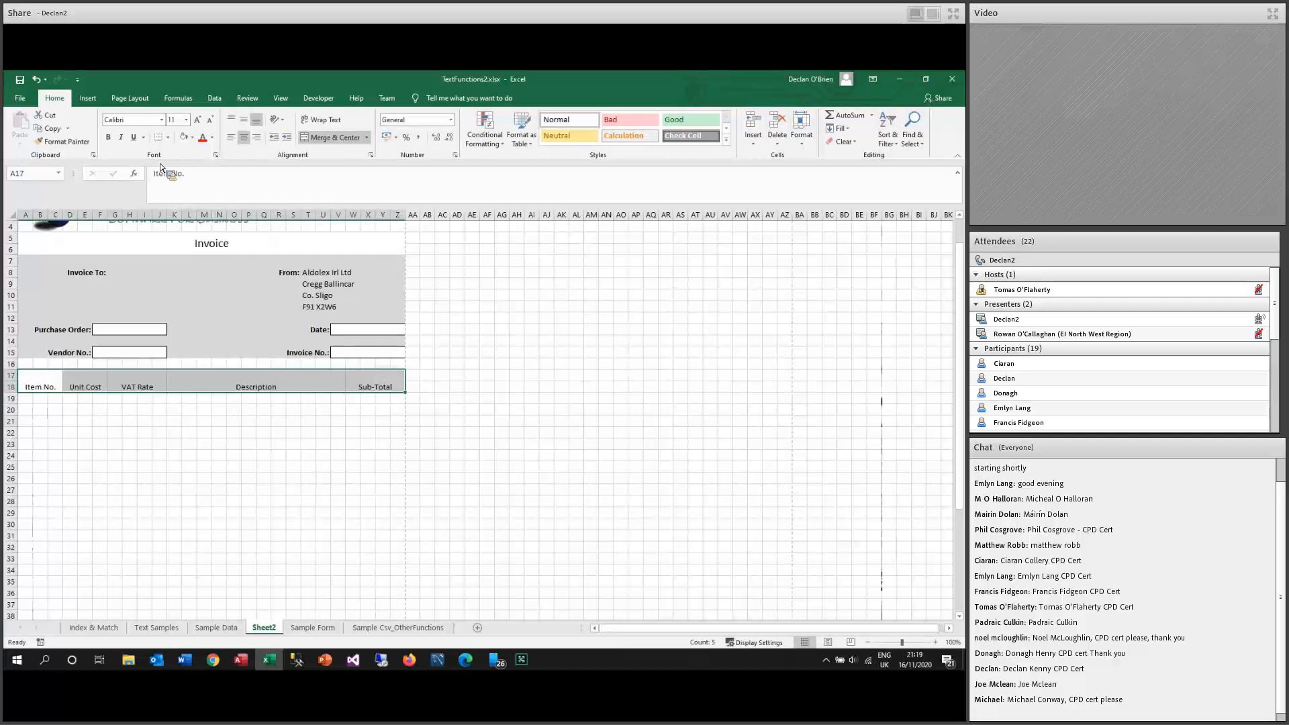
# Make the headings bold, middle-aligned with All Borders, then show File > Print preview.
pyautogui.click(109, 139)
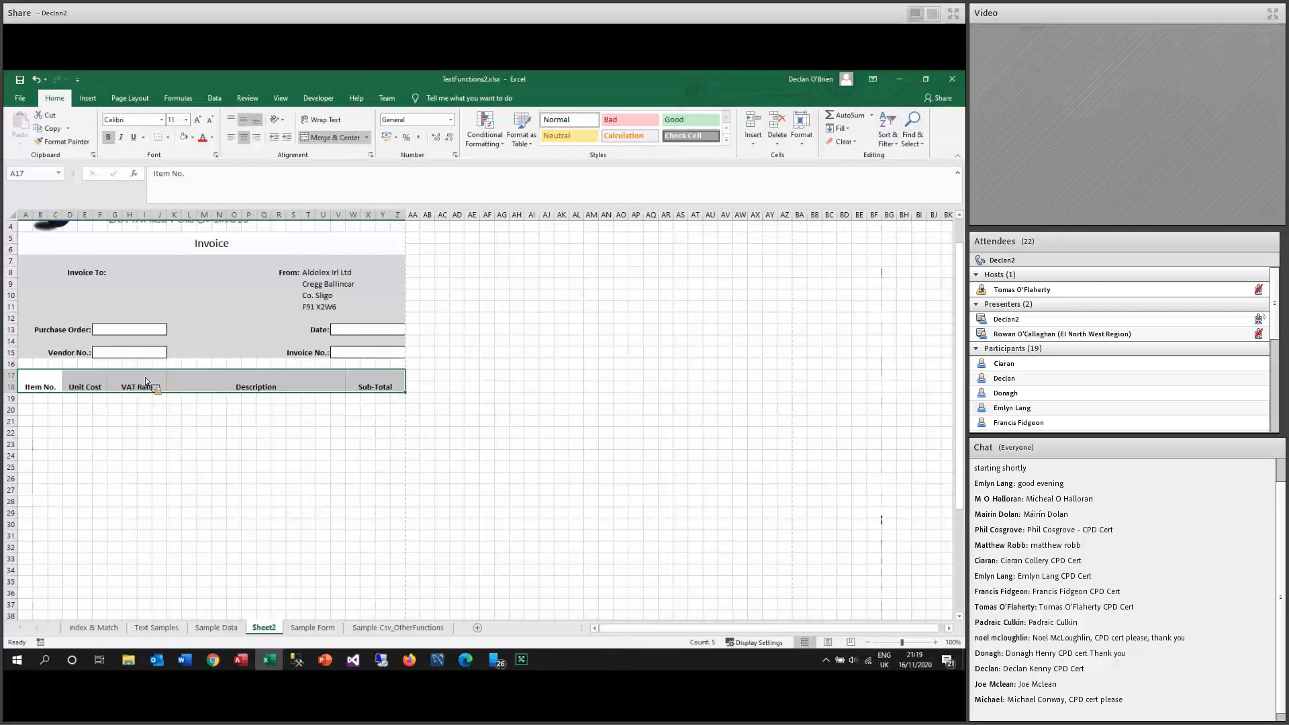
pyautogui.click(244, 119)
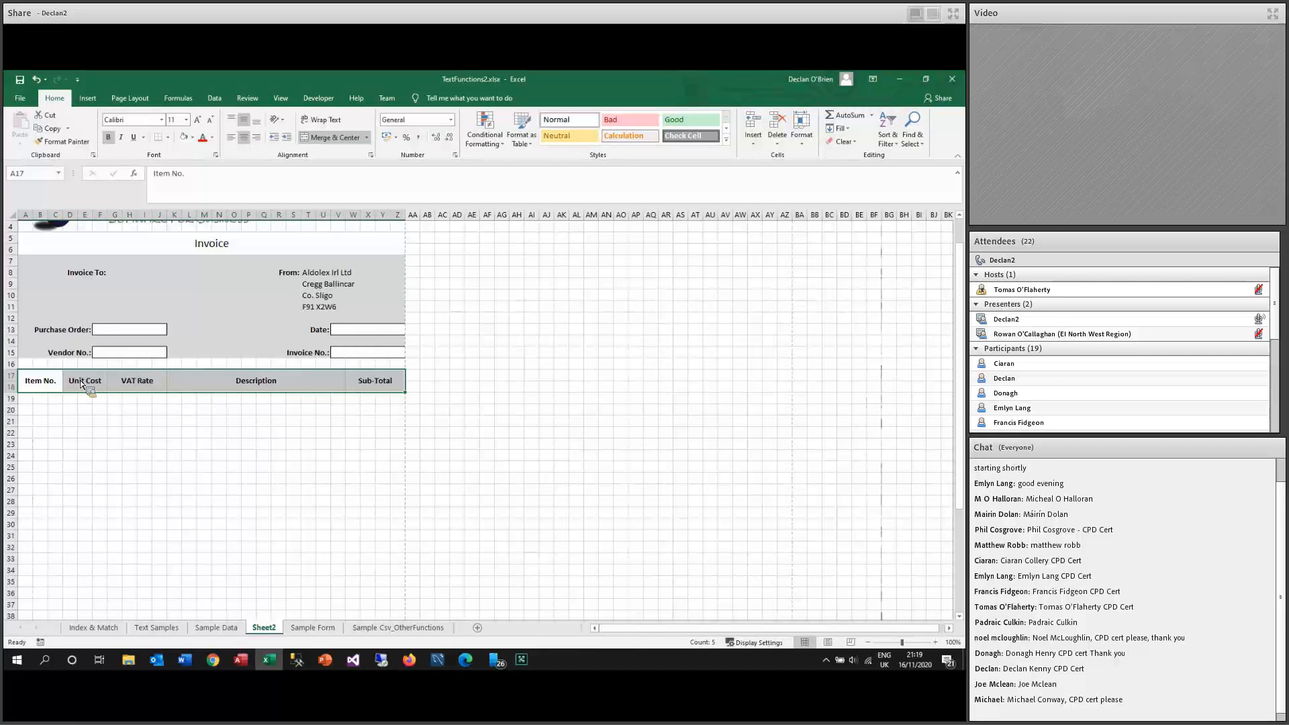
pyautogui.click(168, 137)
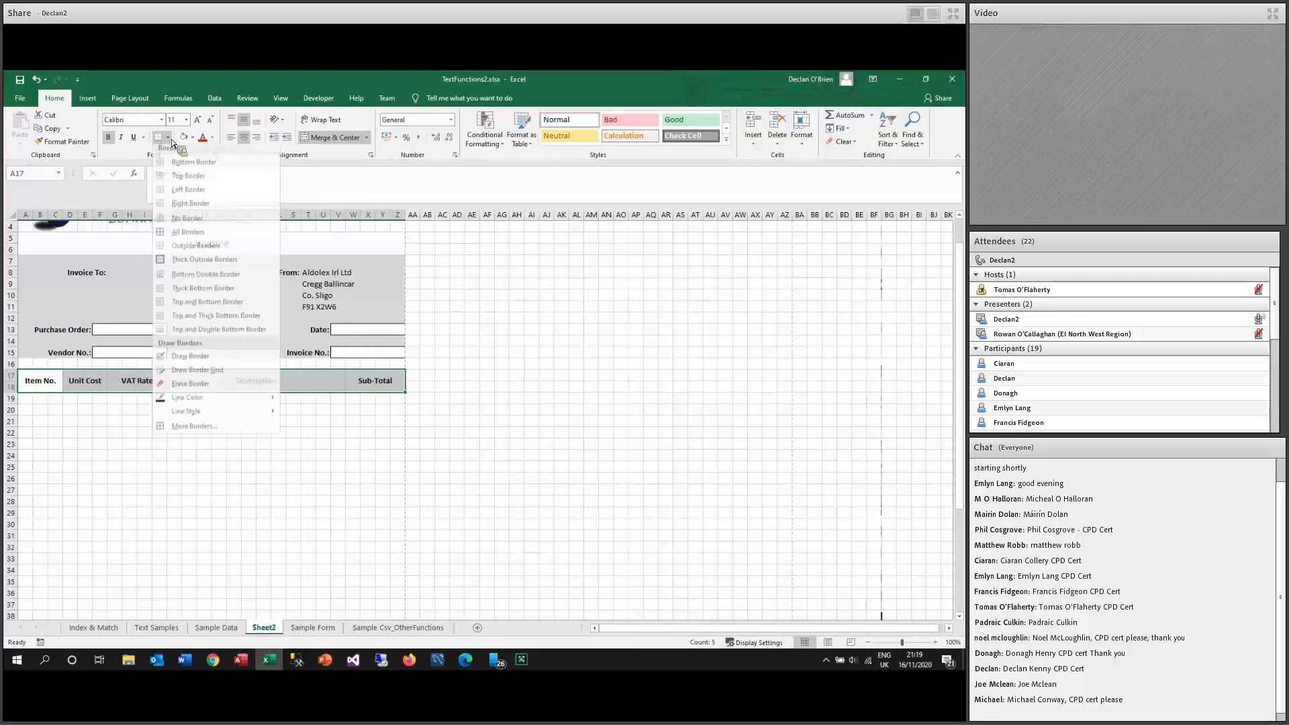
pyautogui.click(184, 245)
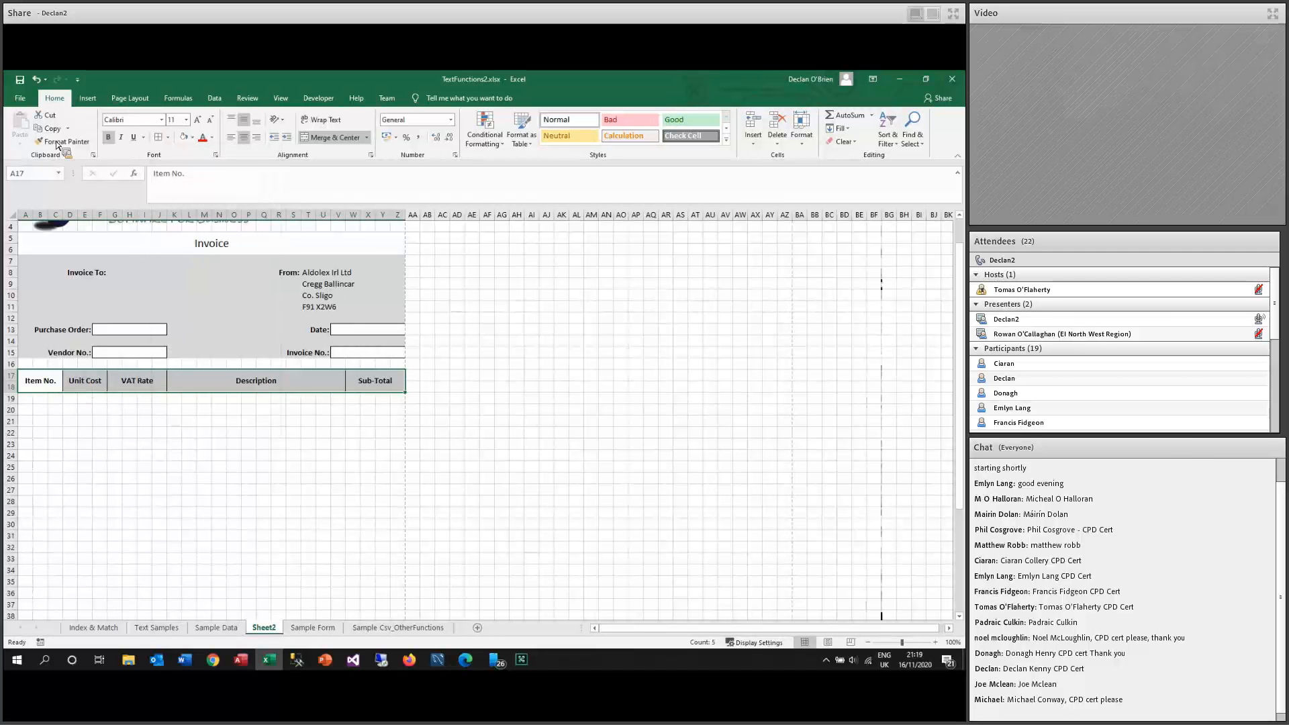
pyautogui.click(22, 100)
pyautogui.click(60, 298)
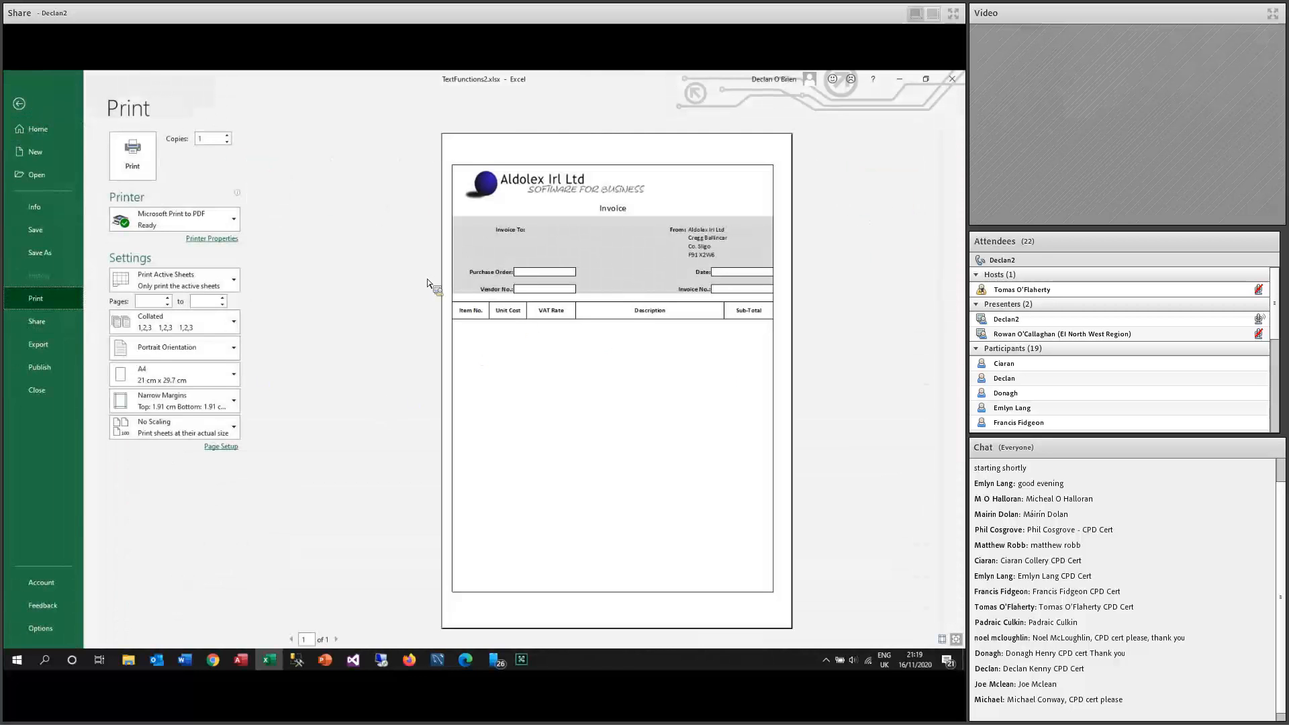
# Leave print preview, compare with the Sample Form sheet, and return to Sheet2.
pyautogui.click(20, 105)
pyautogui.click(163, 424)
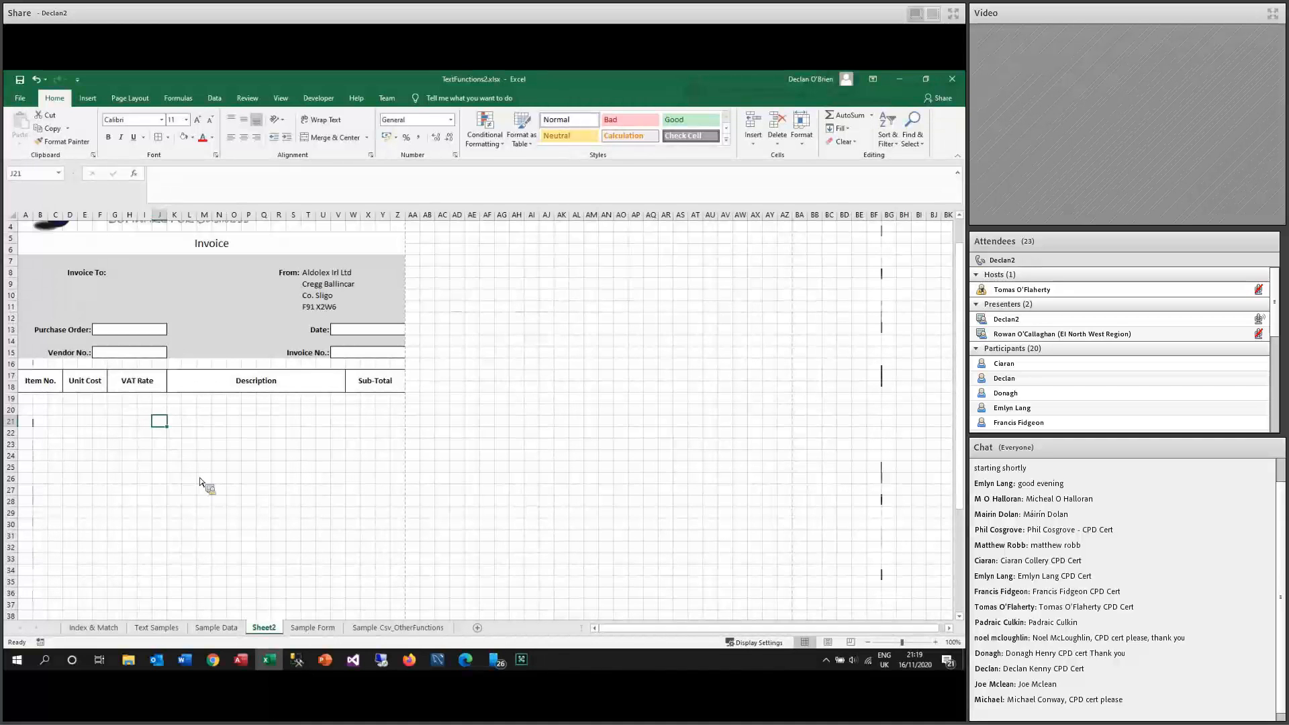
pyautogui.hotkey('ctrl', 'pagedown')
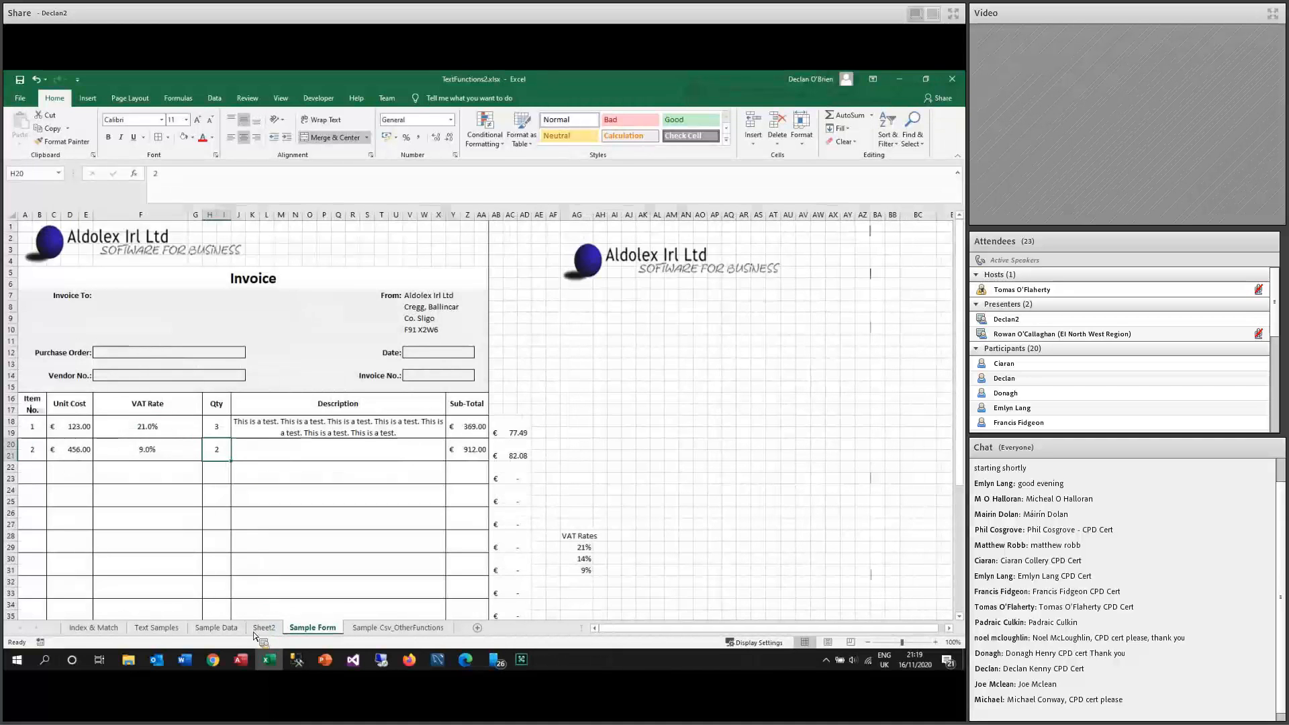
pyautogui.hotkey('ctrl', 'pageup')
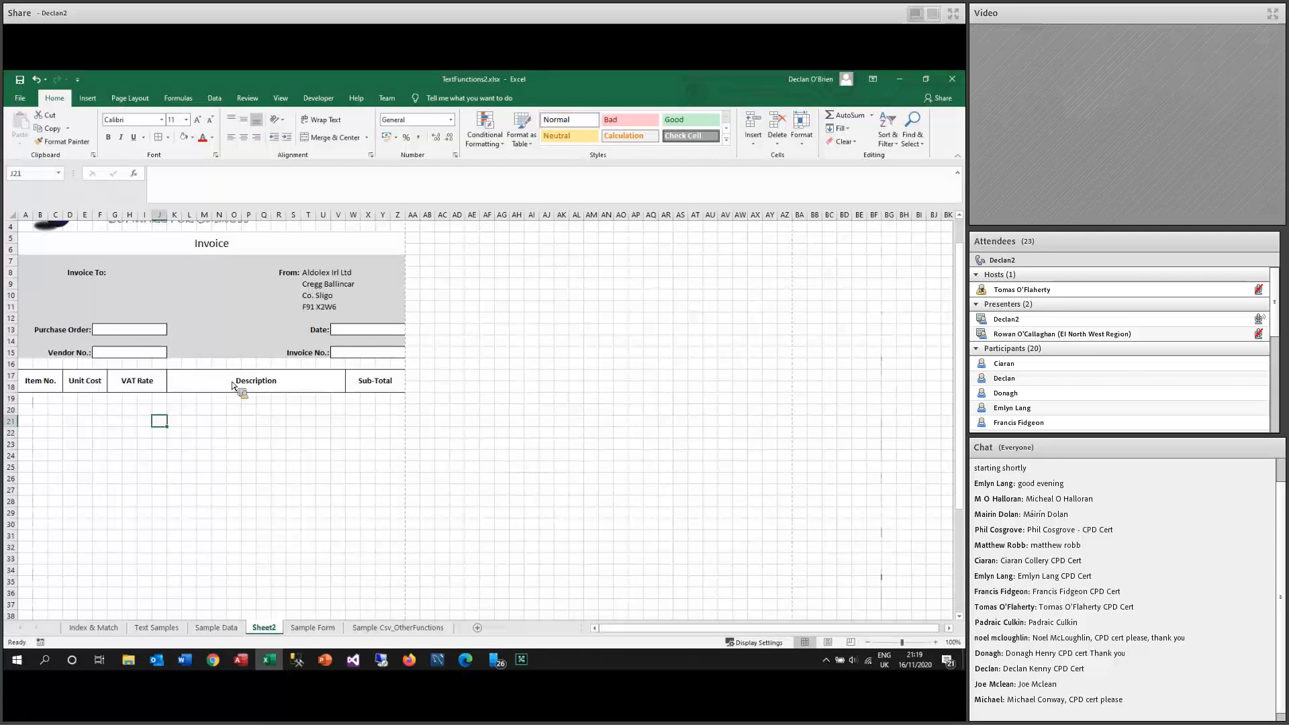
# Unmerge the A17:Z18 heading cells.
pyautogui.moveTo(40, 380); pyautogui.dragTo(375, 383)
pyautogui.click(366, 138)
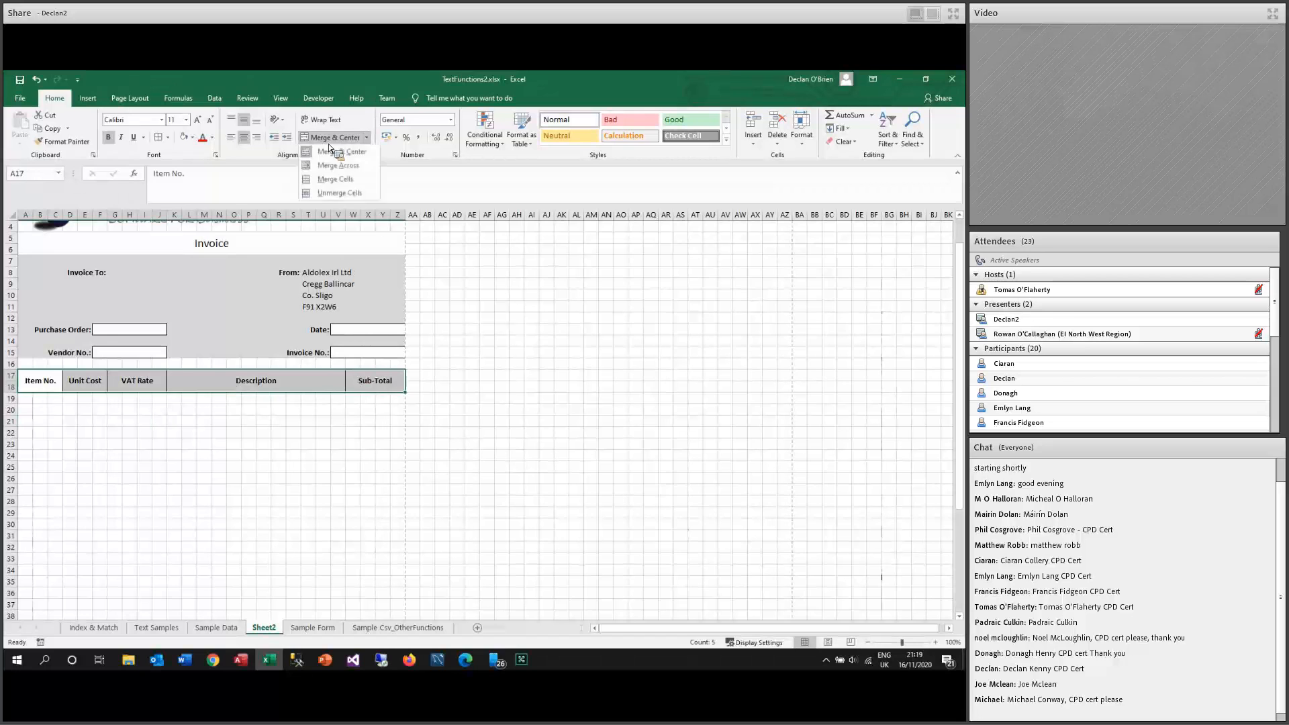
pyautogui.click(339, 192)
pyautogui.click(129, 420)
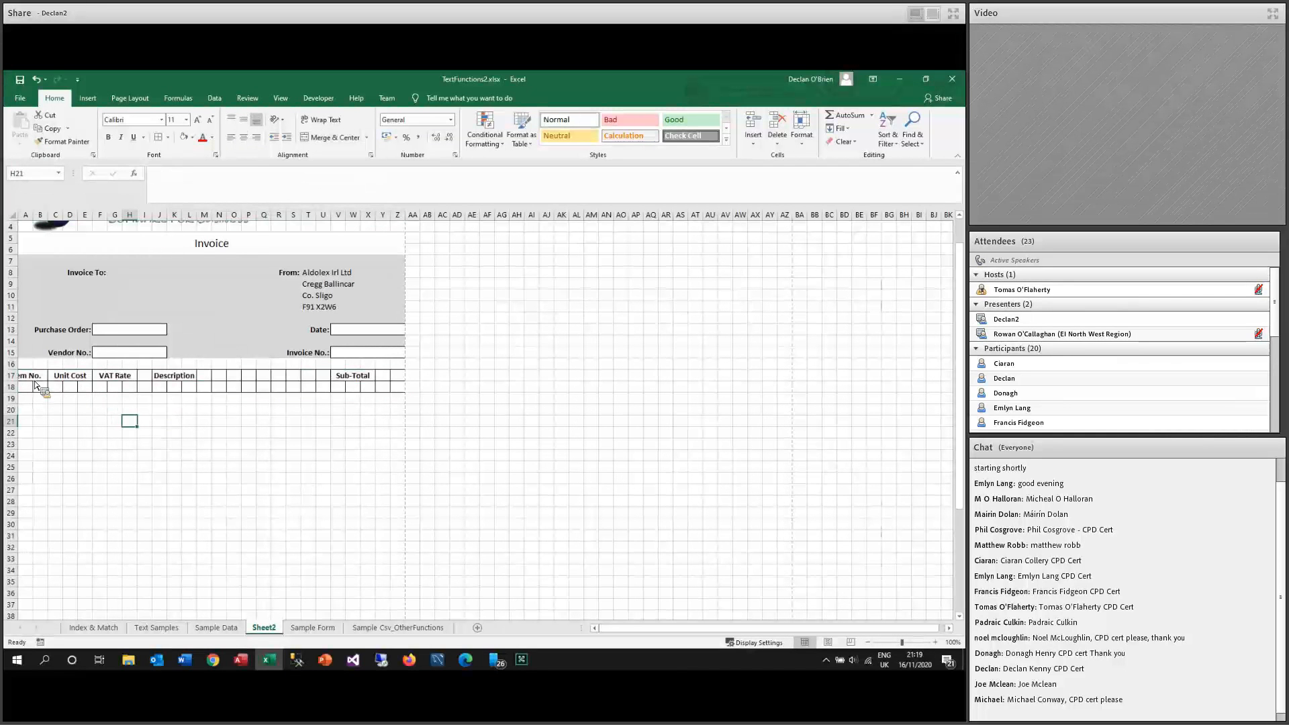
pyautogui.click(43, 380)
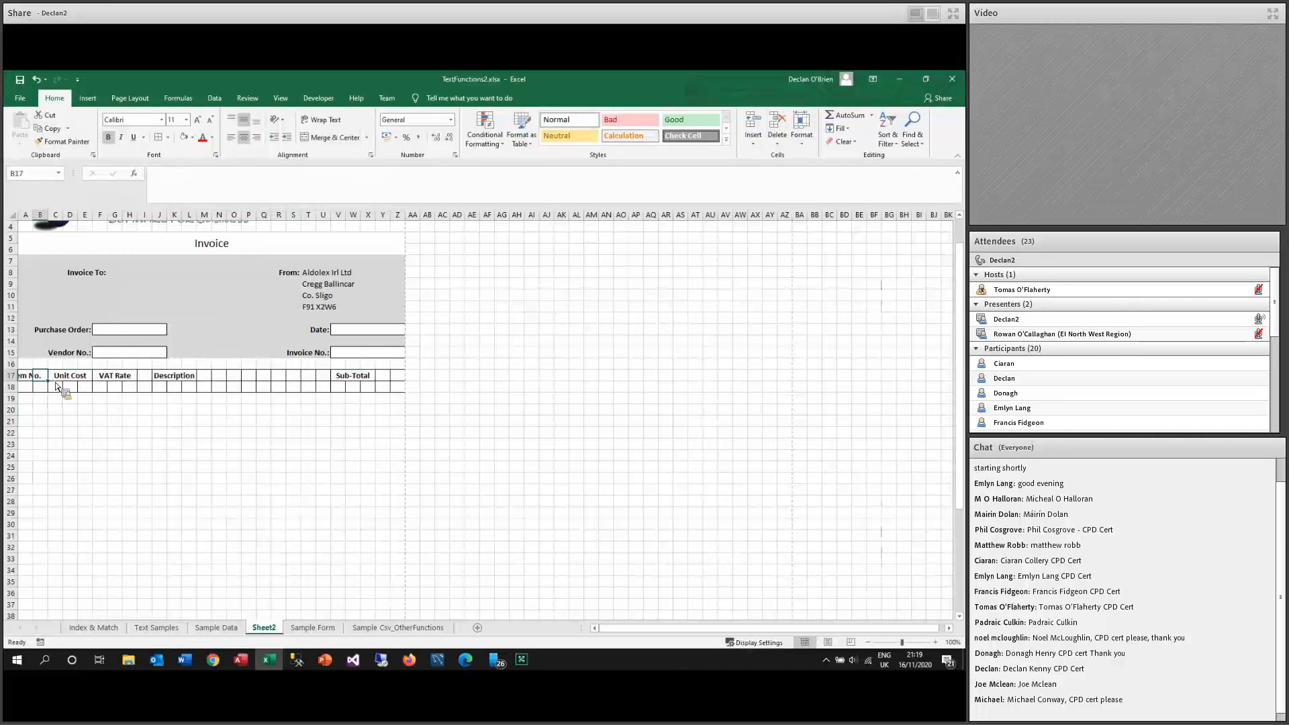
pyautogui.click(82, 379)
pyautogui.press('Left')
pyautogui.press('Left')
# Apply No Border to the header cells and select the Item No. cells over rows 17–18.
pyautogui.moveTo(58, 381); pyautogui.dragTo(69, 382)
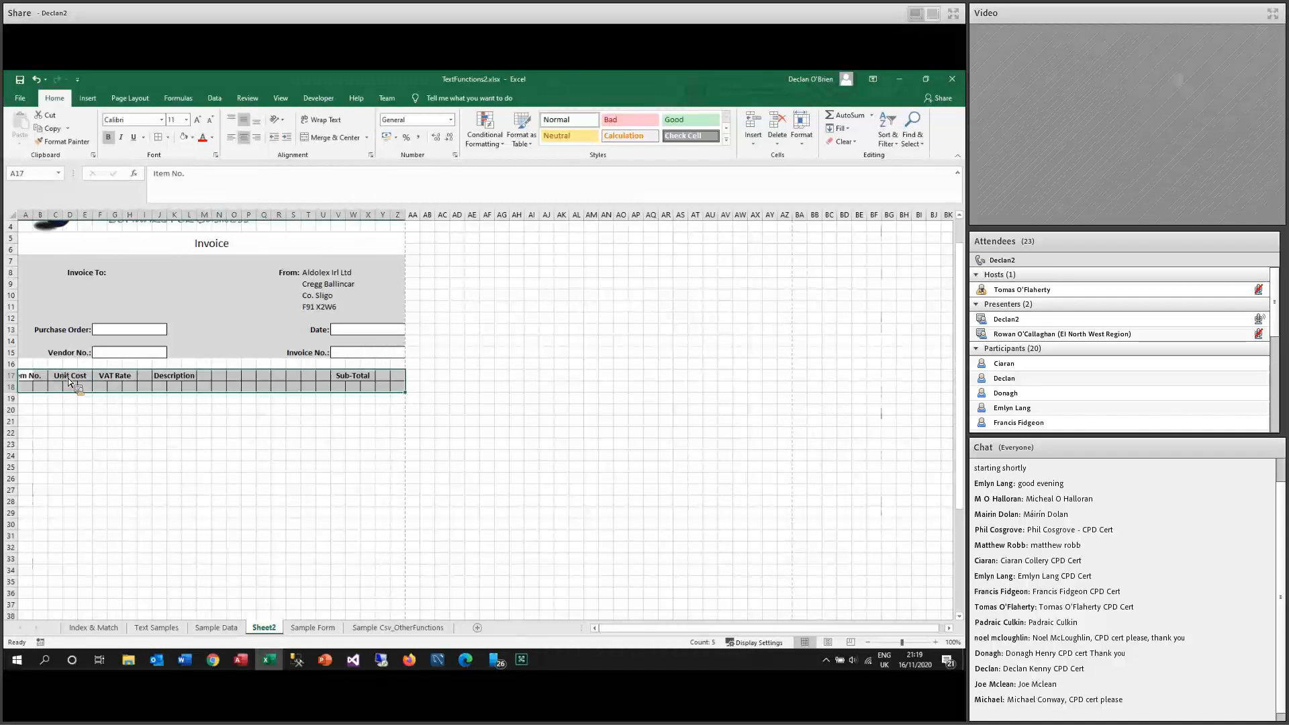
pyautogui.click(168, 137)
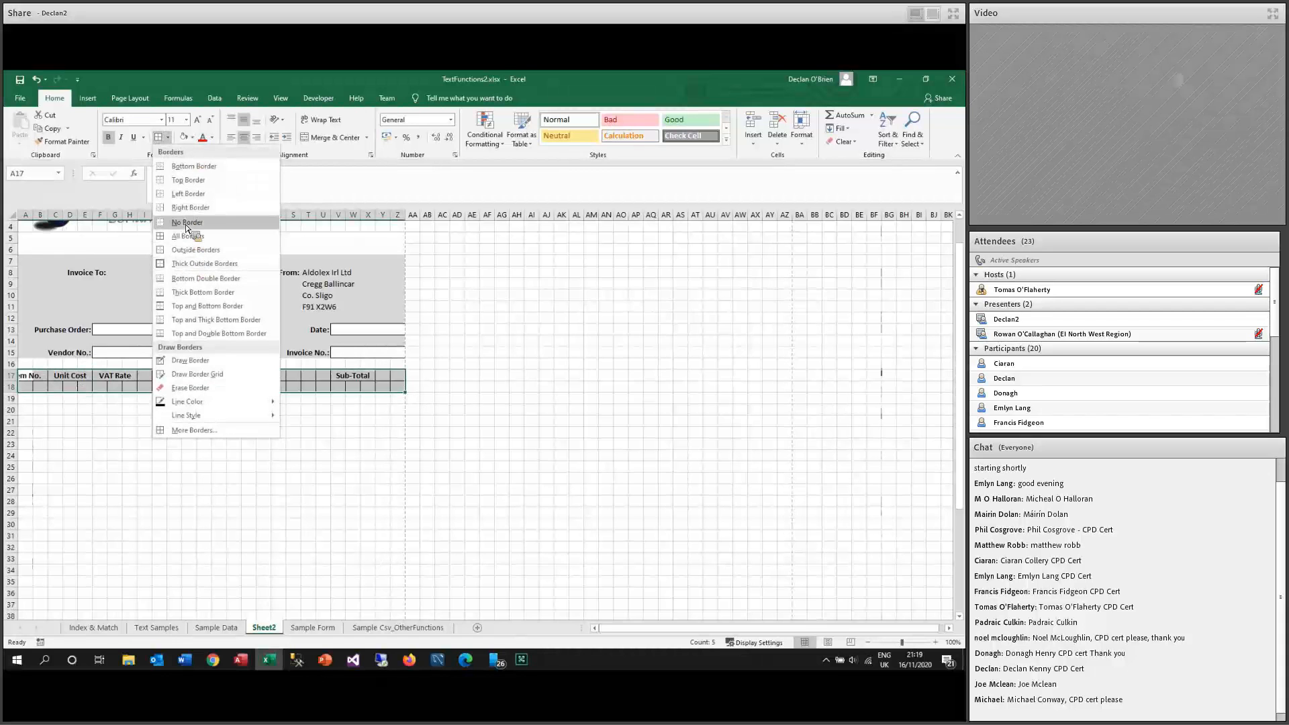
pyautogui.click(194, 232)
pyautogui.click(41, 381)
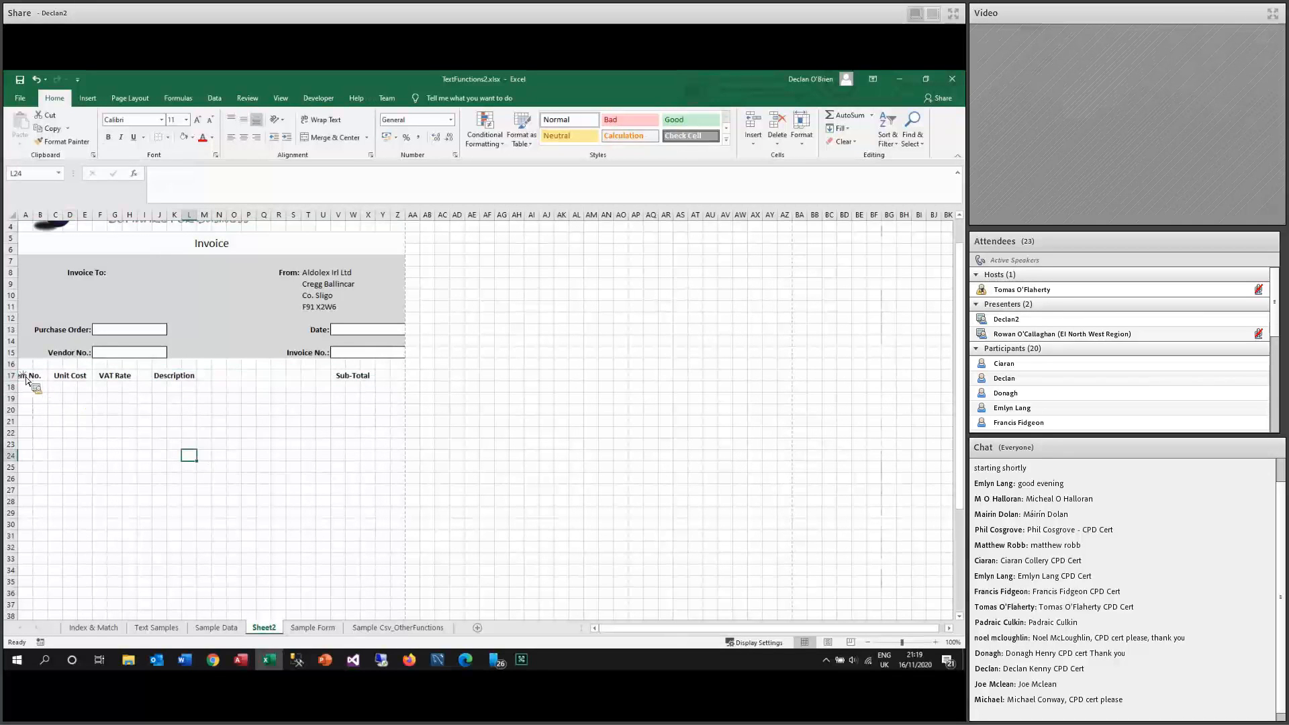
pyautogui.moveTo(41, 390); pyautogui.dragTo(72, 389)
# Re-merge the Item No., Unit Cost and VAT Rate heading cells.
pyautogui.click(330, 137)
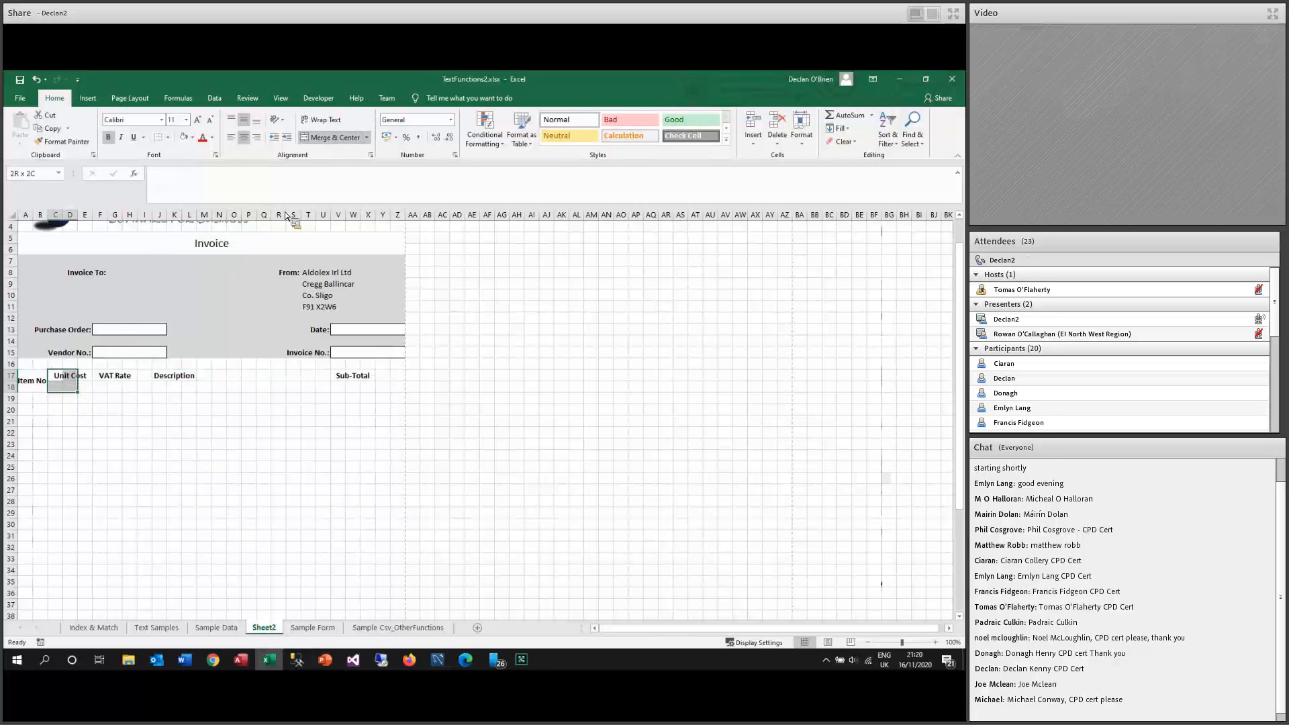
pyautogui.click(324, 137)
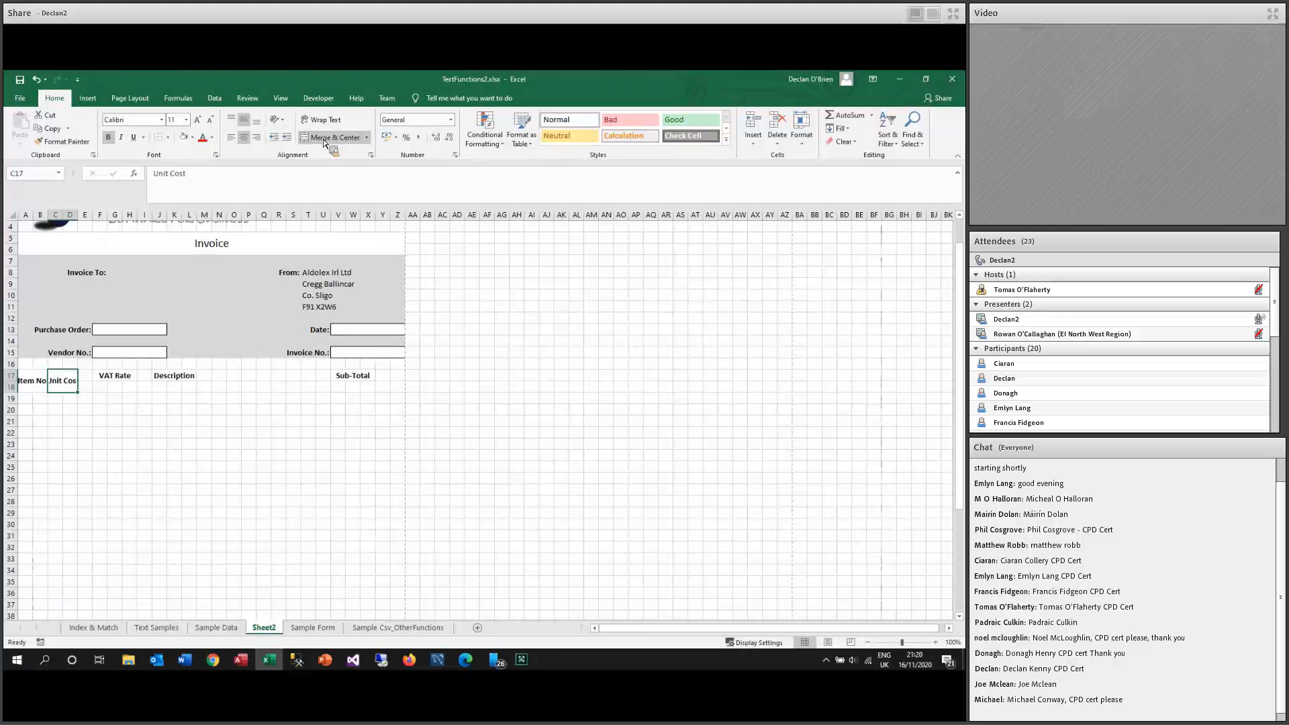
pyautogui.click(85, 376)
pyautogui.moveTo(134, 384)
pyautogui.mouseDown()
pyautogui.moveTo(116, 380)
pyautogui.moveTo(132, 388)
pyautogui.mouseUp()
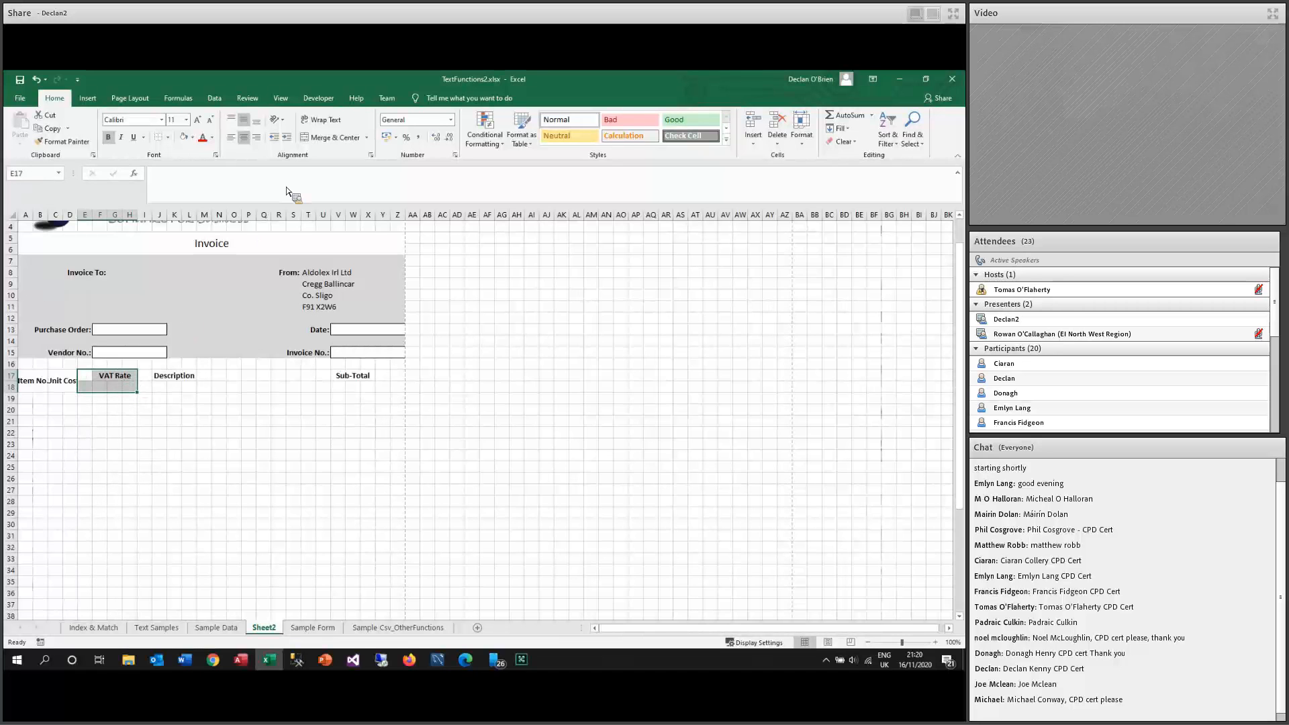
pyautogui.click(334, 137)
pyautogui.click(160, 402)
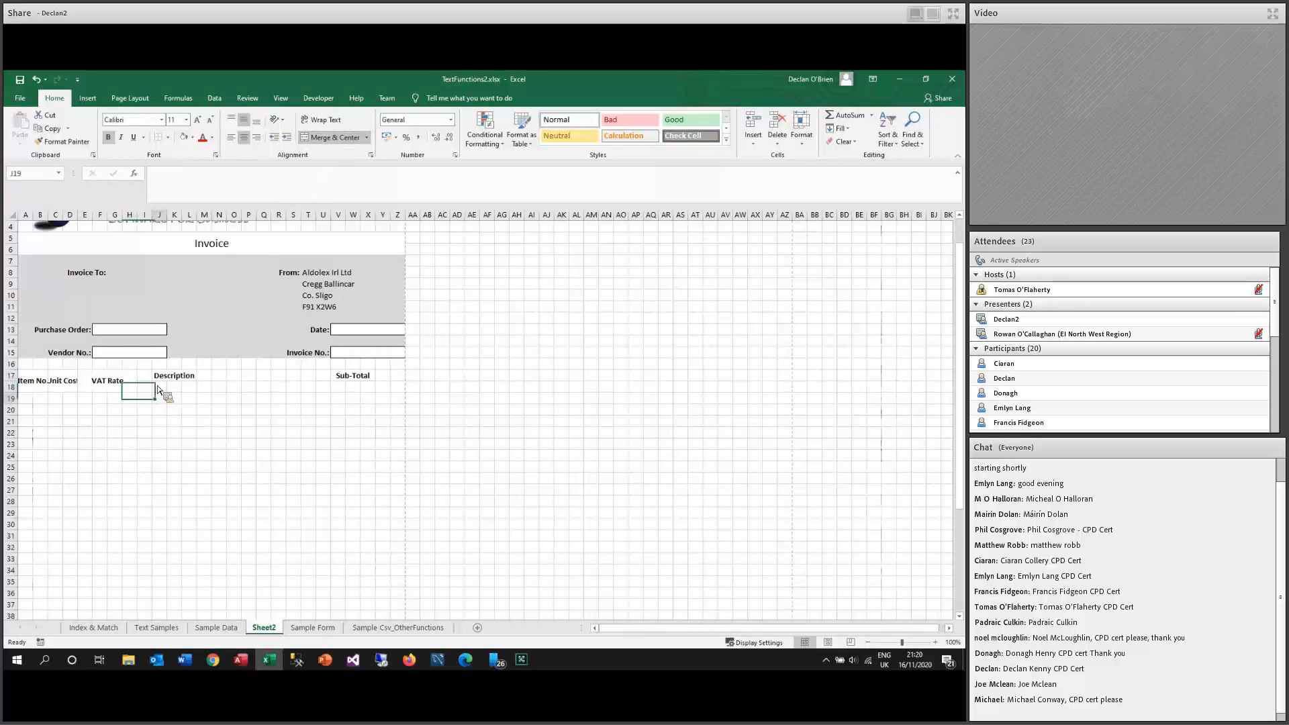
# Re-enter the 'Description' heading in K17 and left-align it.
pyautogui.click(161, 377)
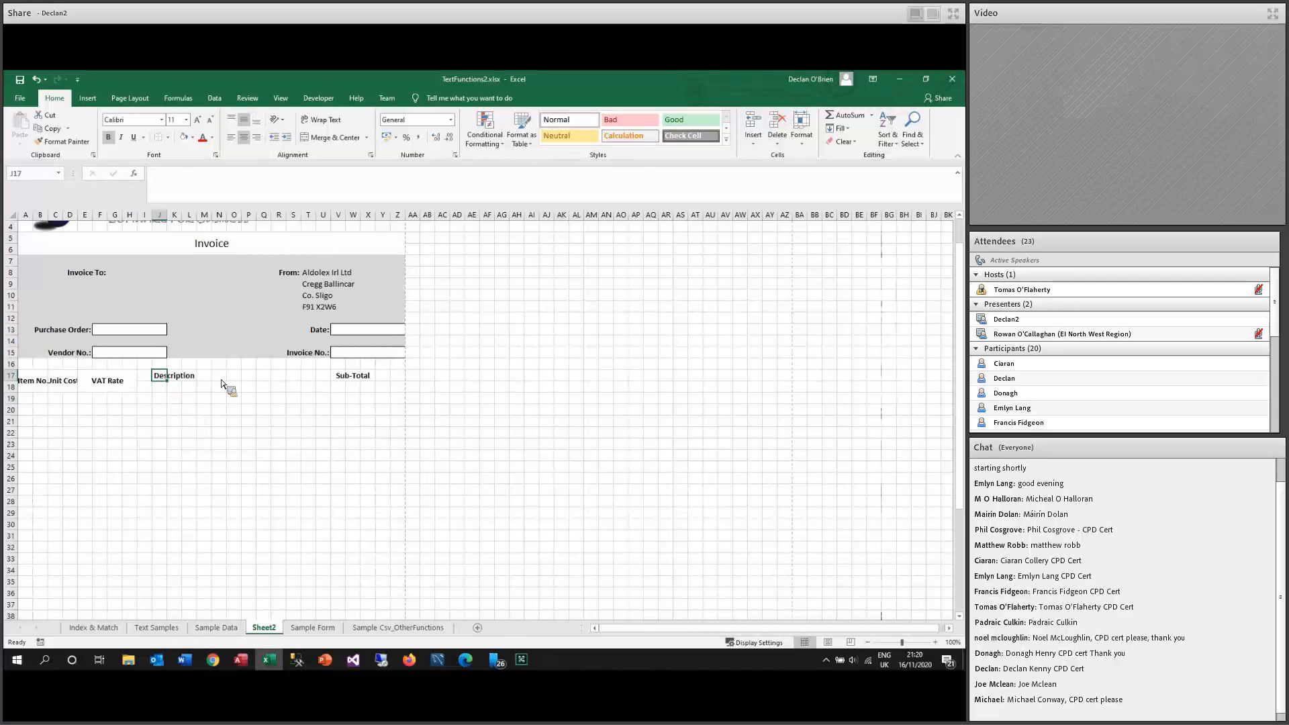
pyautogui.moveTo(224, 384); pyautogui.dragTo(192, 383)
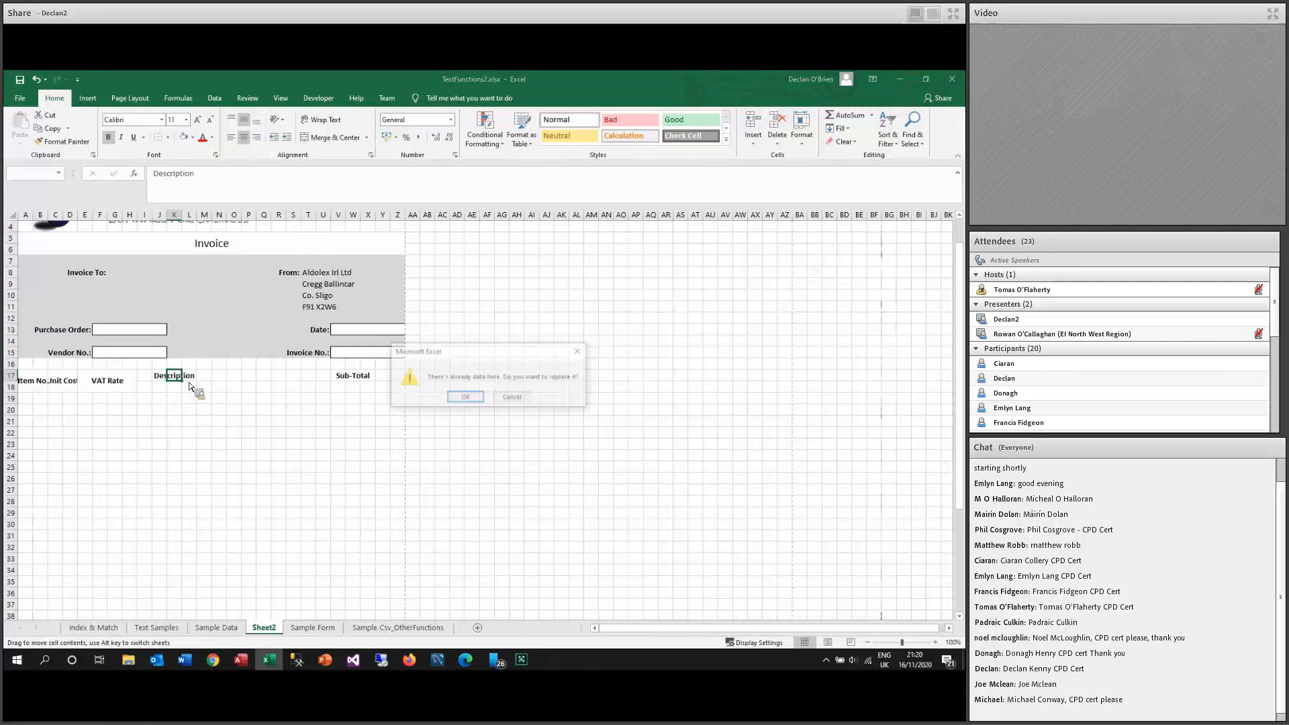
pyautogui.press('Escape')
pyautogui.click(180, 380)
pyautogui.write('Descriptin')
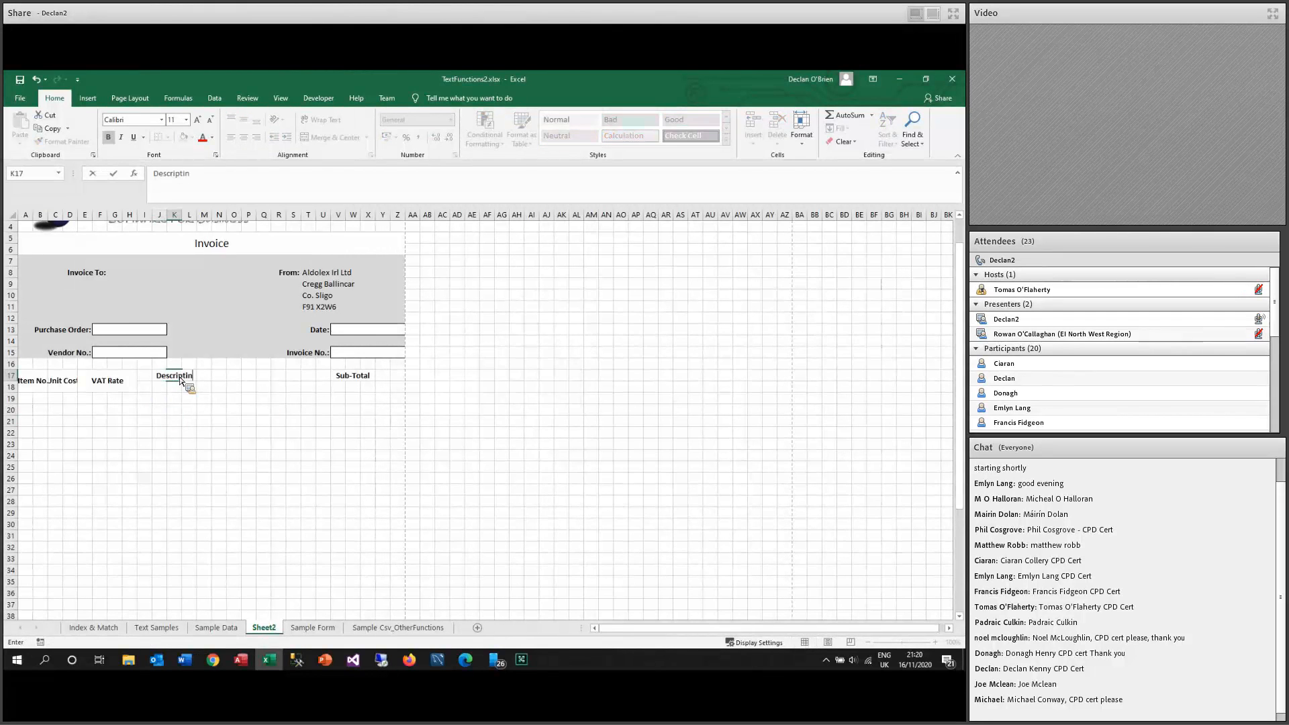
pyautogui.press('BackSpace')
pyautogui.write('on')
pyautogui.press('Return')
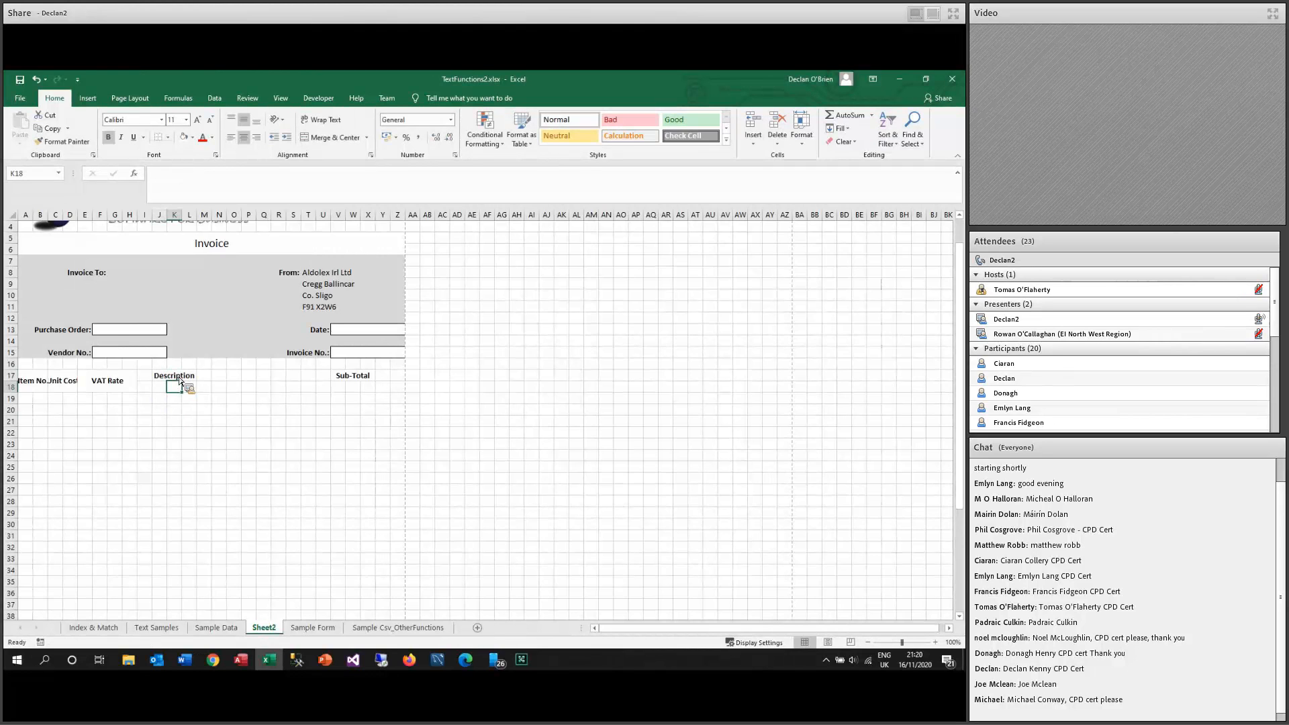
pyautogui.doubleClick(148, 381)
pyautogui.press('Return')
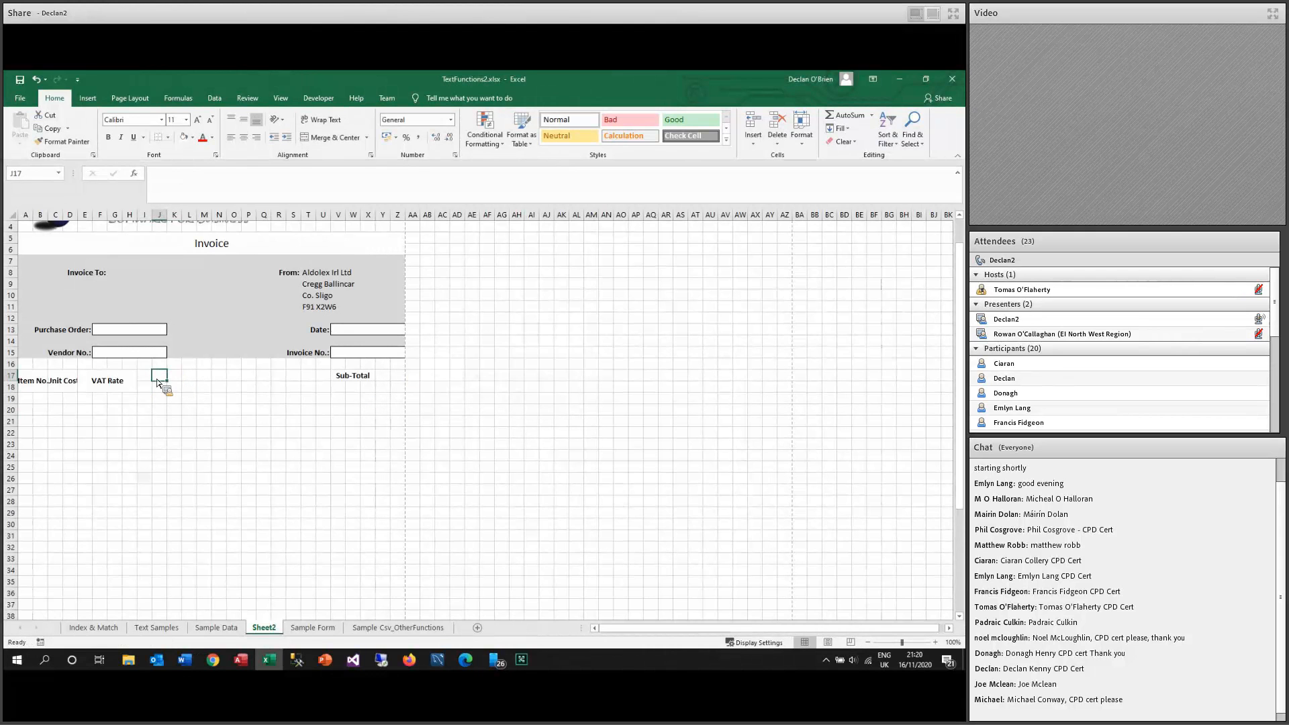
pyautogui.click(175, 381)
pyautogui.write('Description')
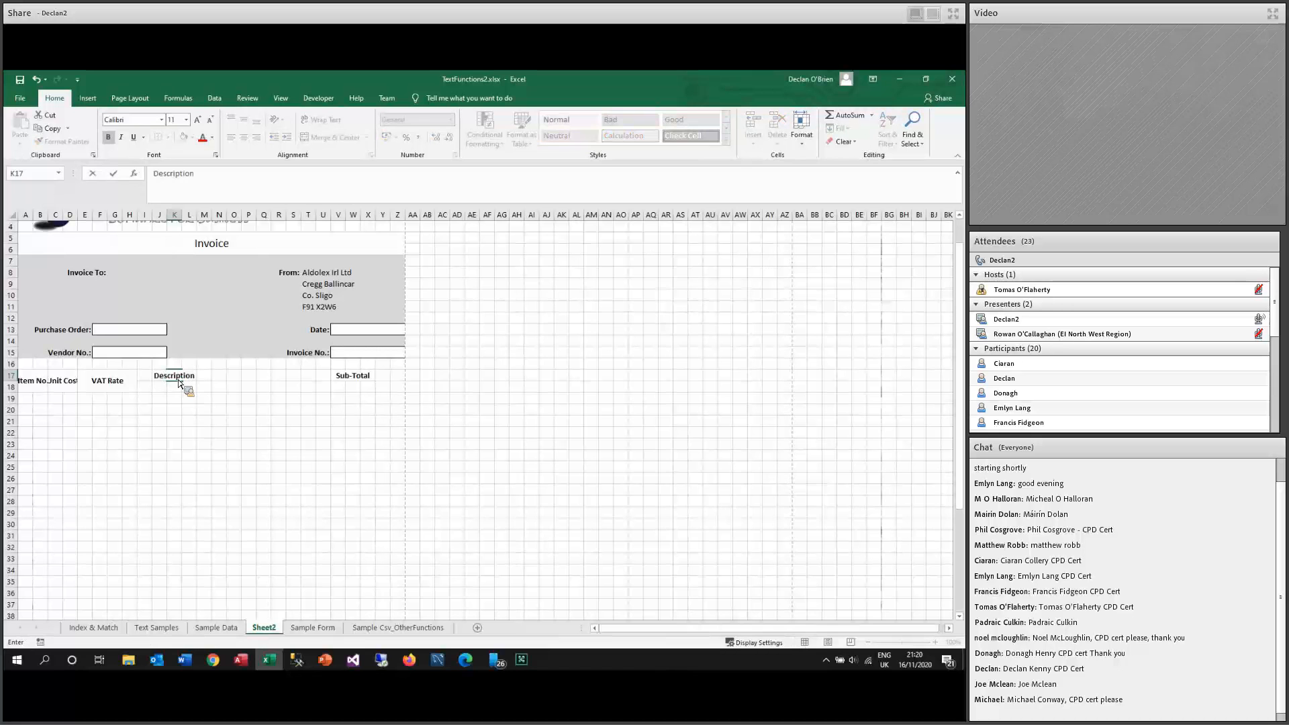
pyautogui.press('Return')
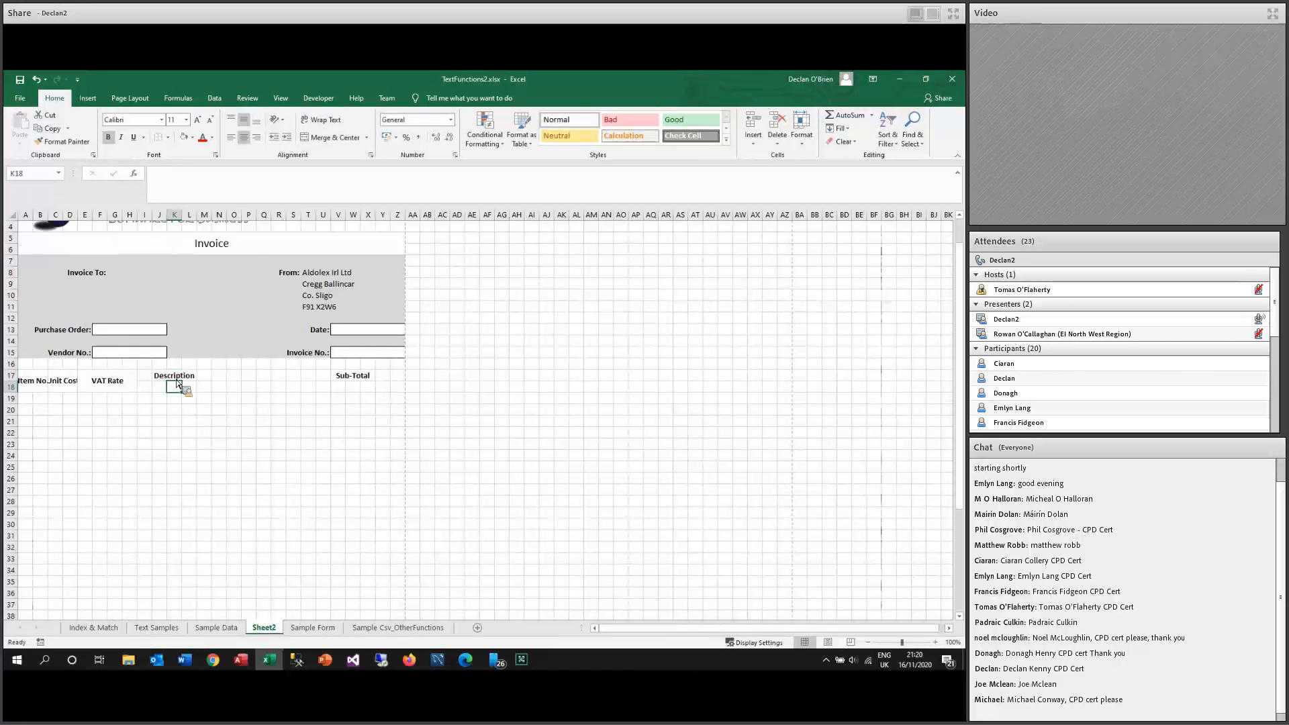
pyautogui.click(180, 376)
pyautogui.click(231, 136)
# Type 'Qty' in I17 and merge and centre it across I17:J18.
pyautogui.press('Left')
pyautogui.press('Left')
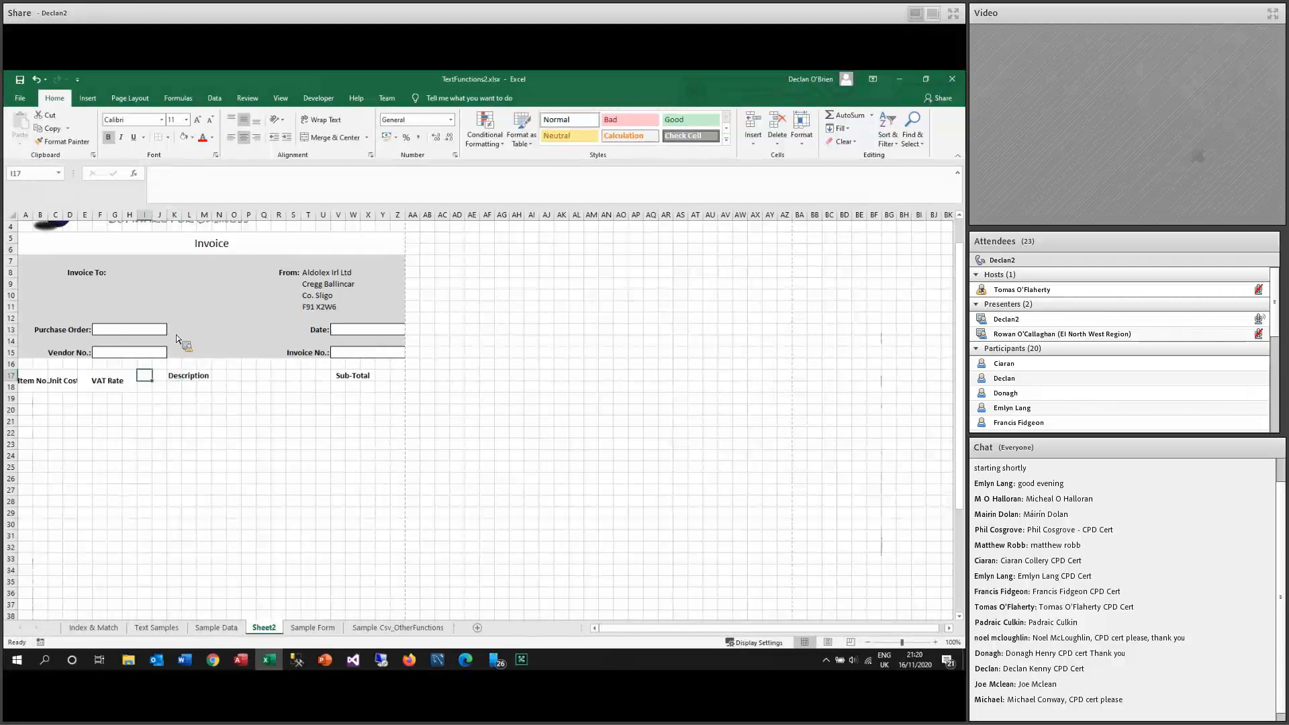
pyautogui.write('Qty')
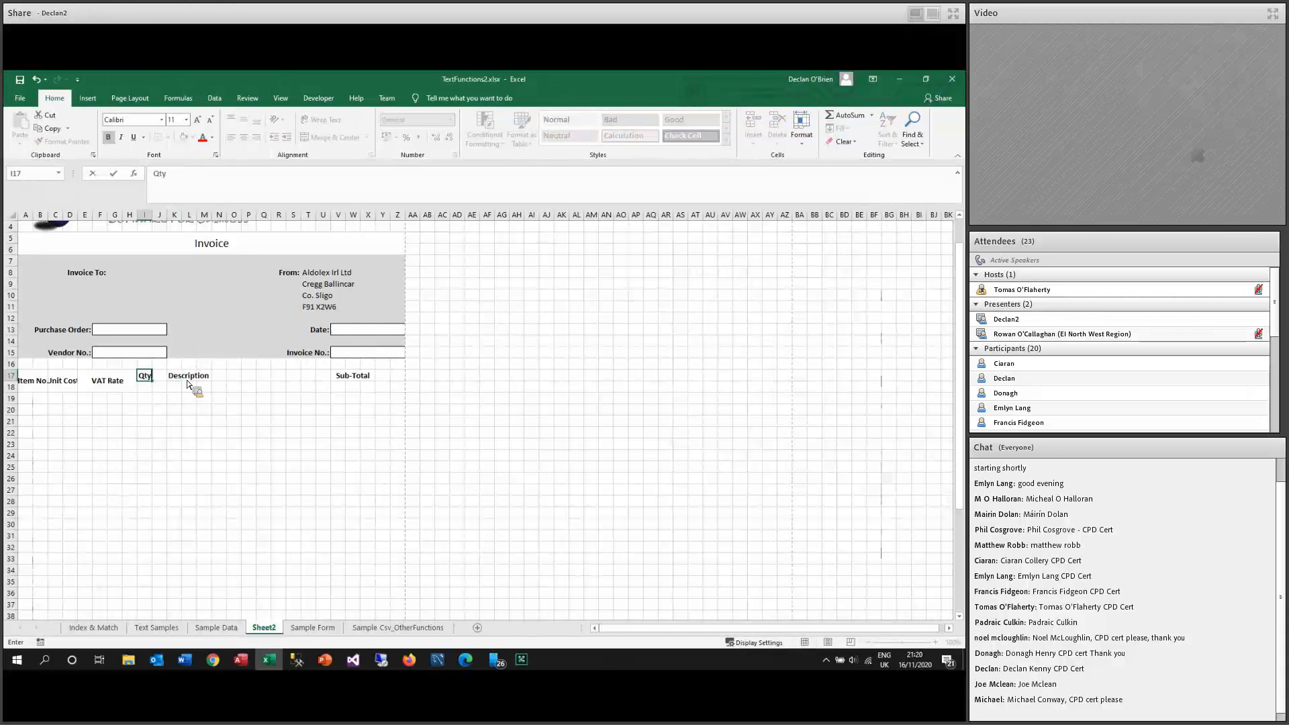
pyautogui.click(176, 396)
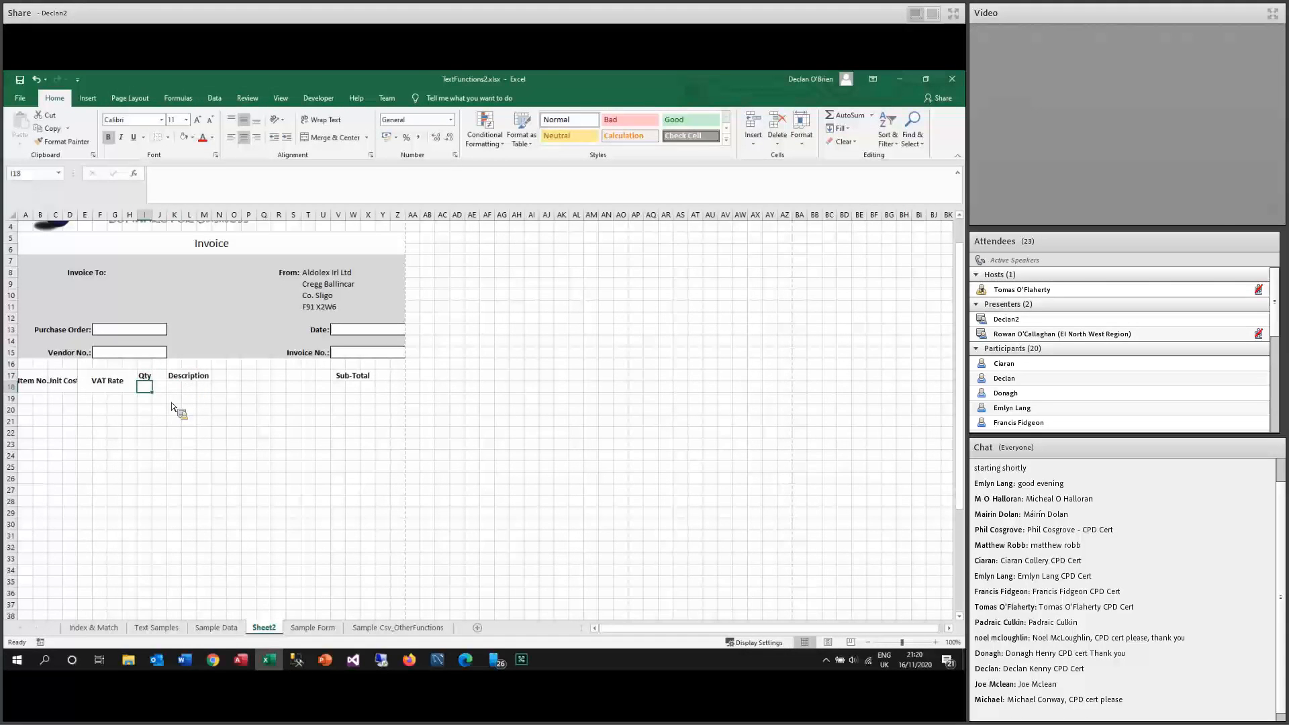
pyautogui.moveTo(152, 381); pyautogui.dragTo(161, 386)
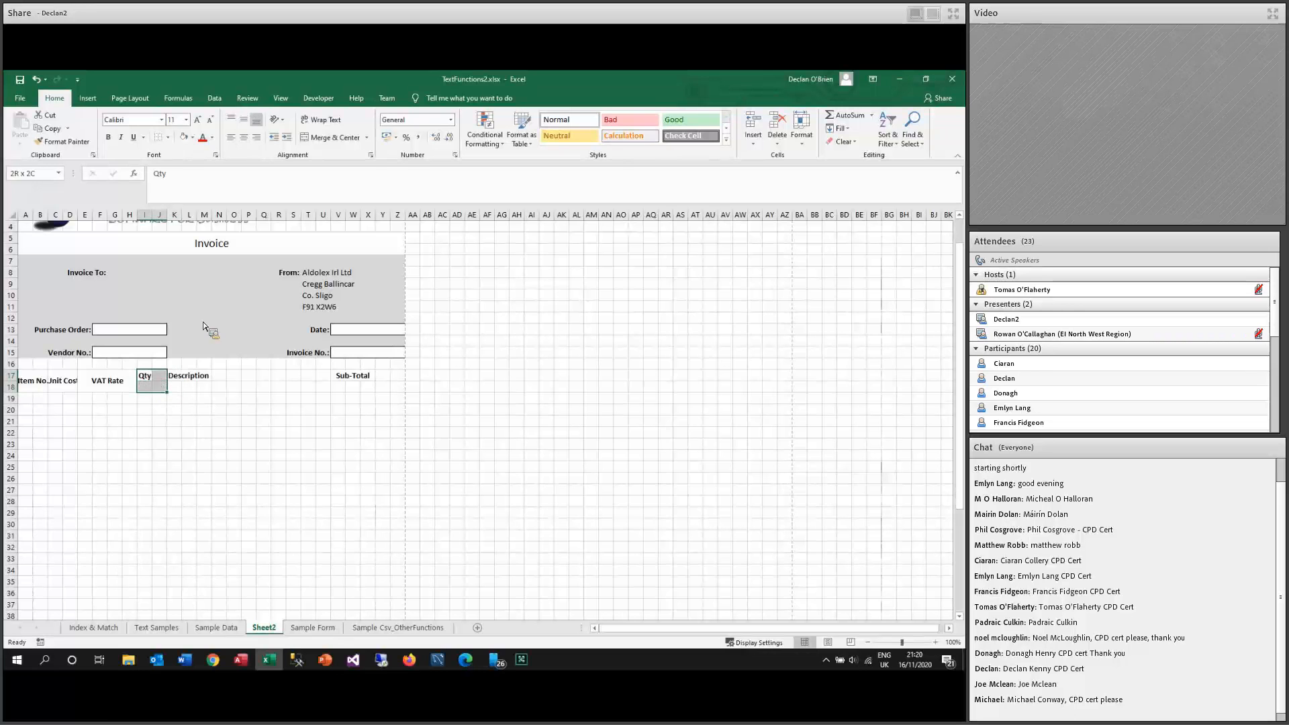
pyautogui.click(330, 137)
# Merge and centre Description across K17:U18 and Sub-Total across V17:Z18.
pyautogui.moveTo(188, 383); pyautogui.dragTo(329, 389)
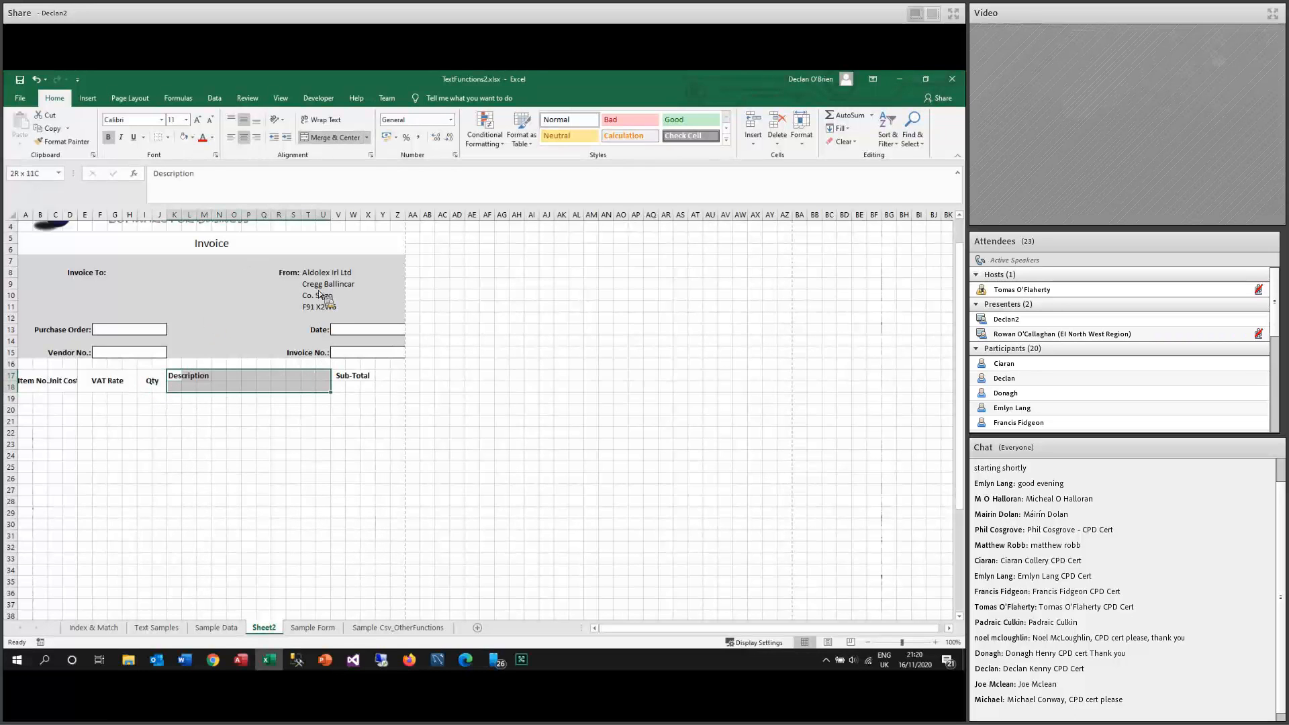
pyautogui.click(331, 137)
pyautogui.moveTo(337, 378); pyautogui.dragTo(401, 389)
pyautogui.click(331, 137)
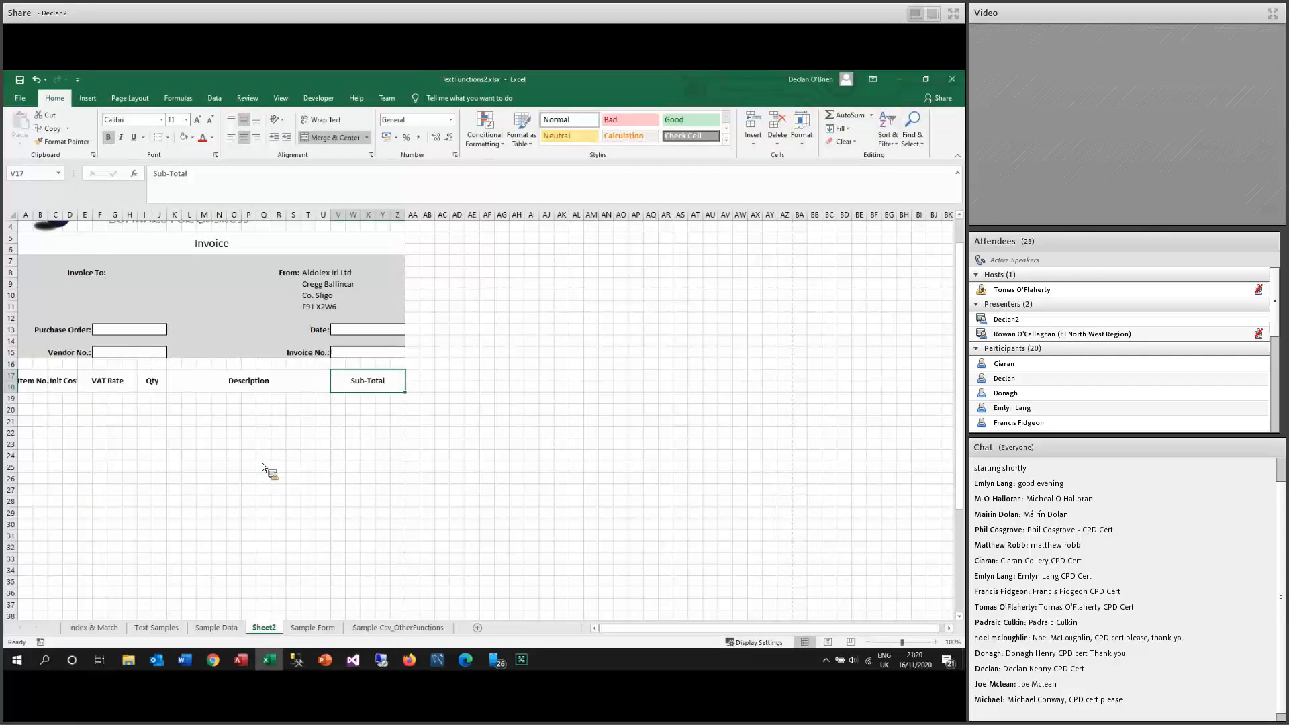
pyautogui.click(74, 385)
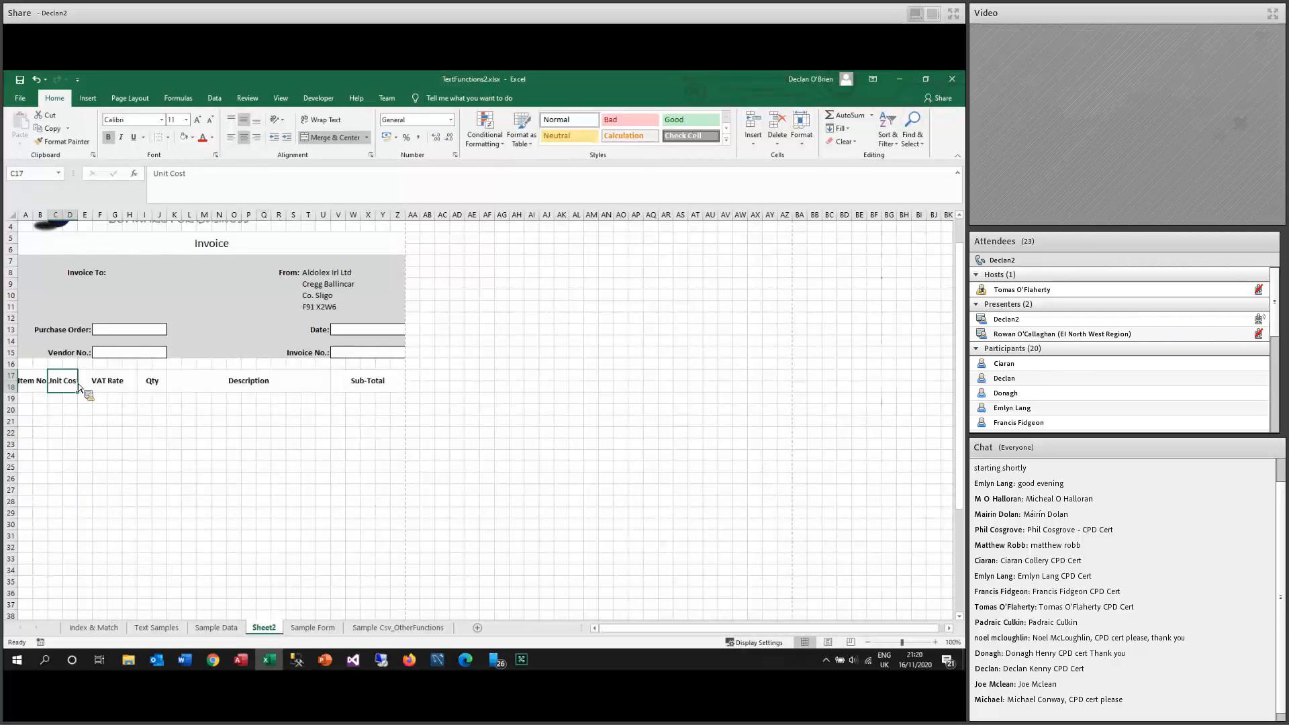
pyautogui.click(23, 99)
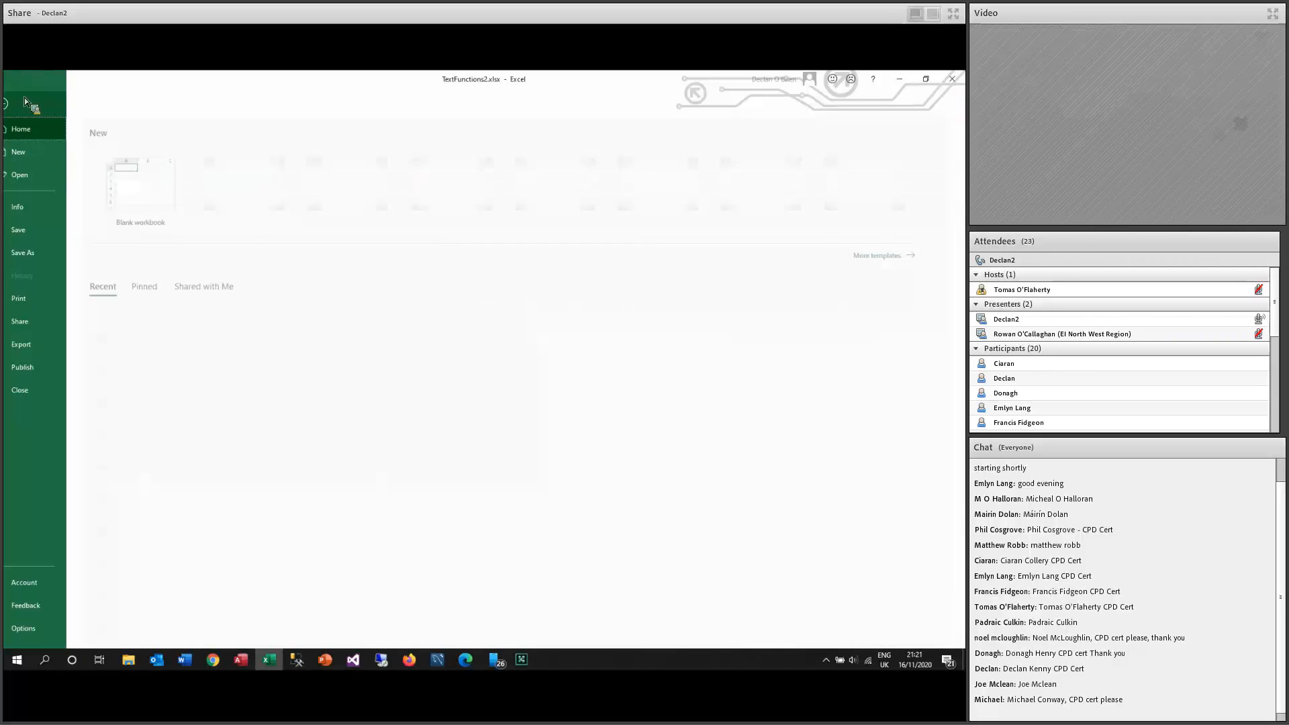
pyautogui.click(30, 298)
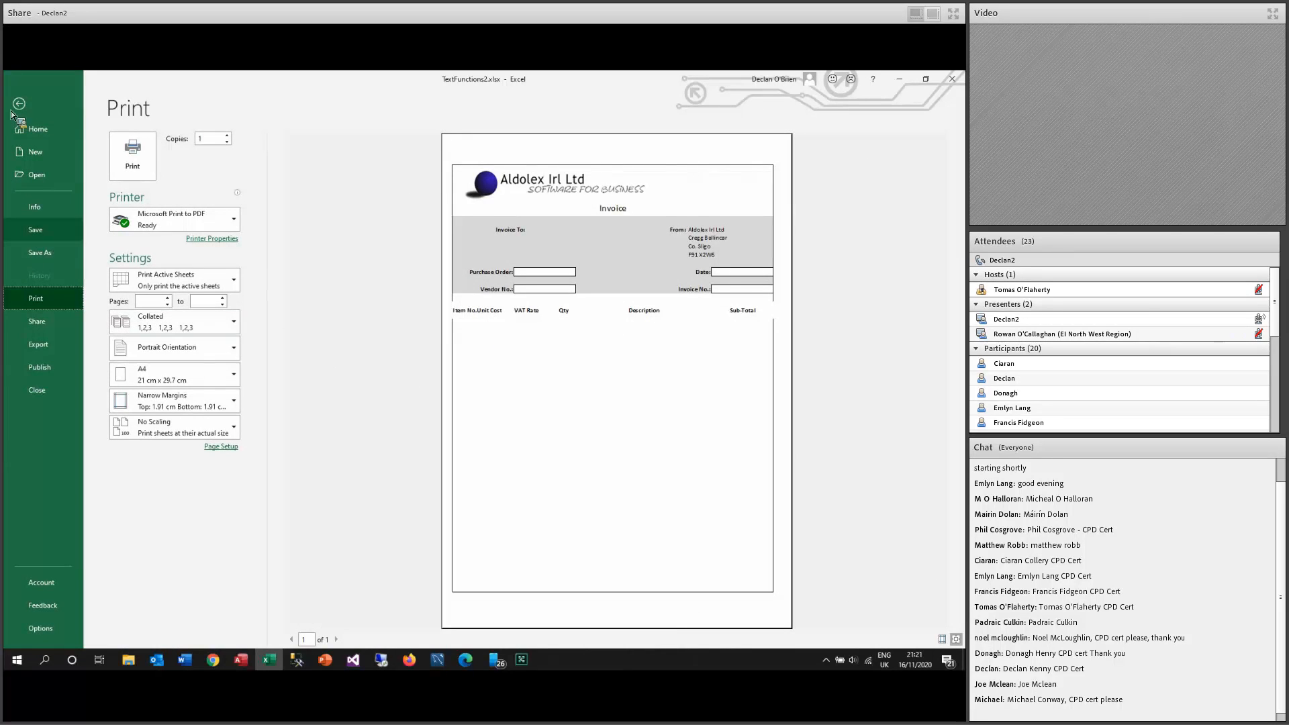
pyautogui.press('Escape')
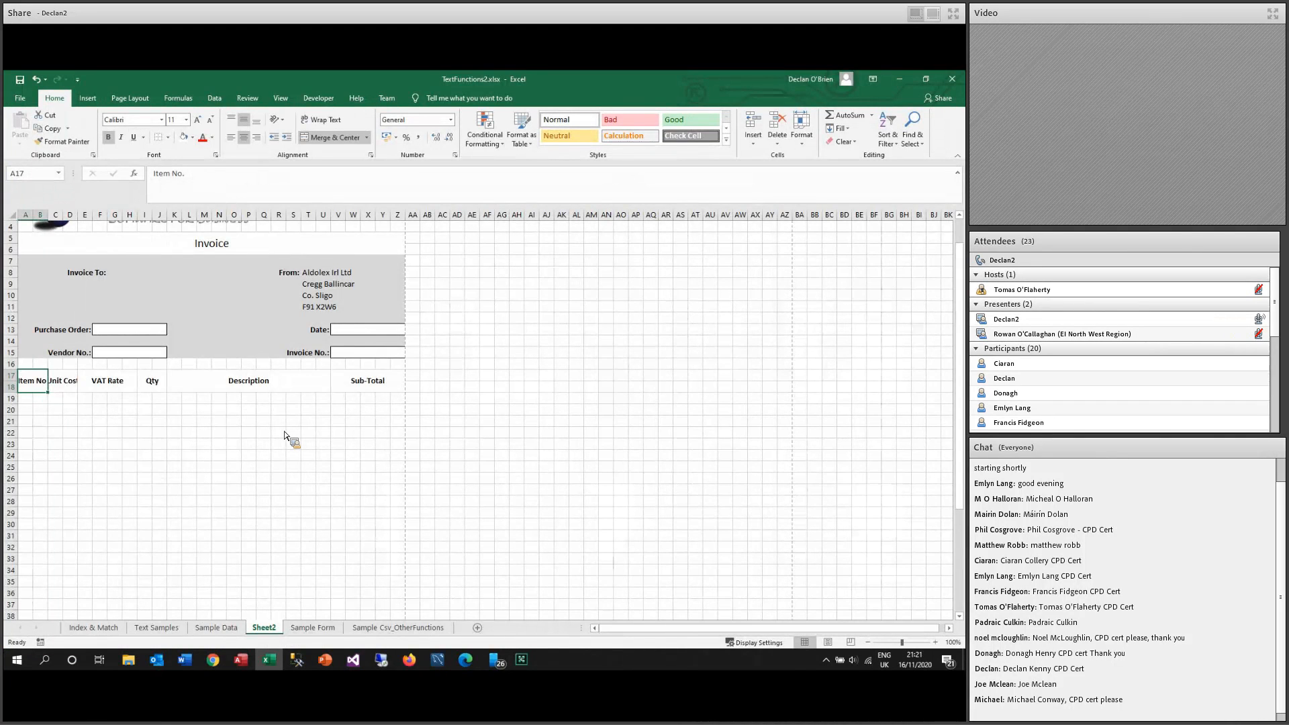
# Wrap the Item No. (A17) and Unit Cost (C17) headings onto two lines.
pyautogui.click(322, 121)
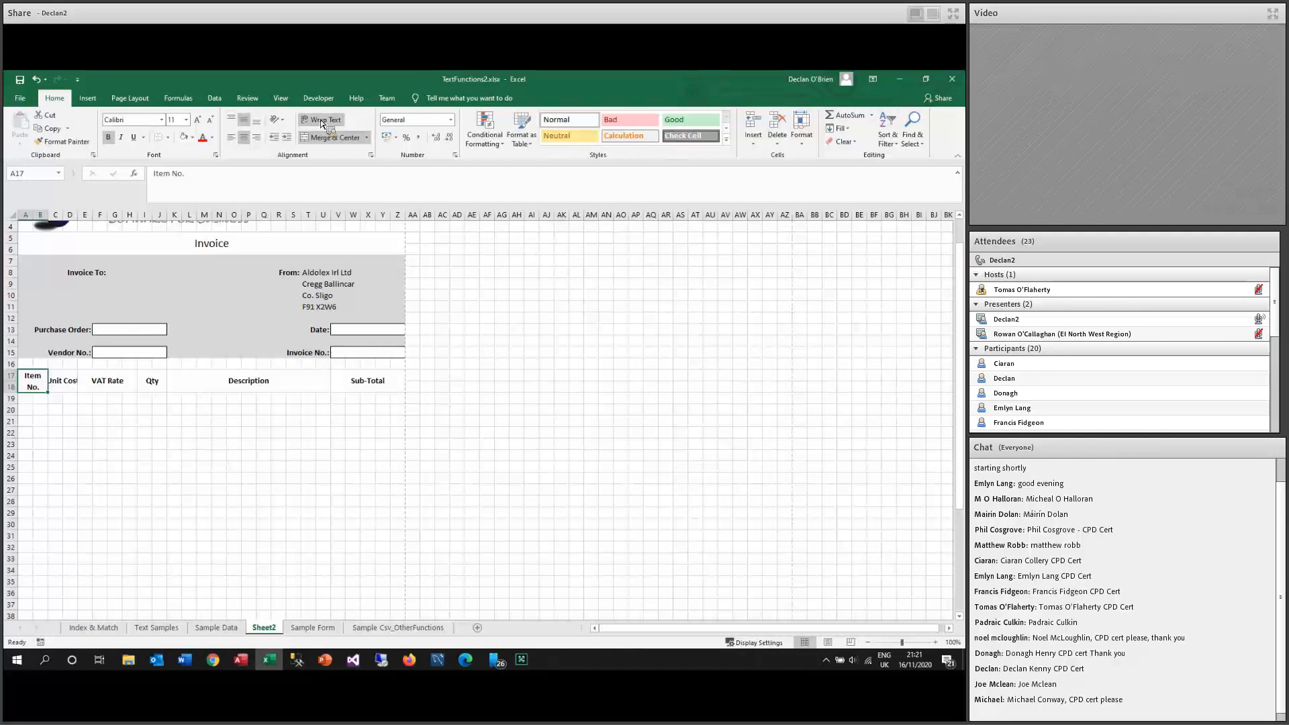
pyautogui.click(64, 388)
pyautogui.click(321, 121)
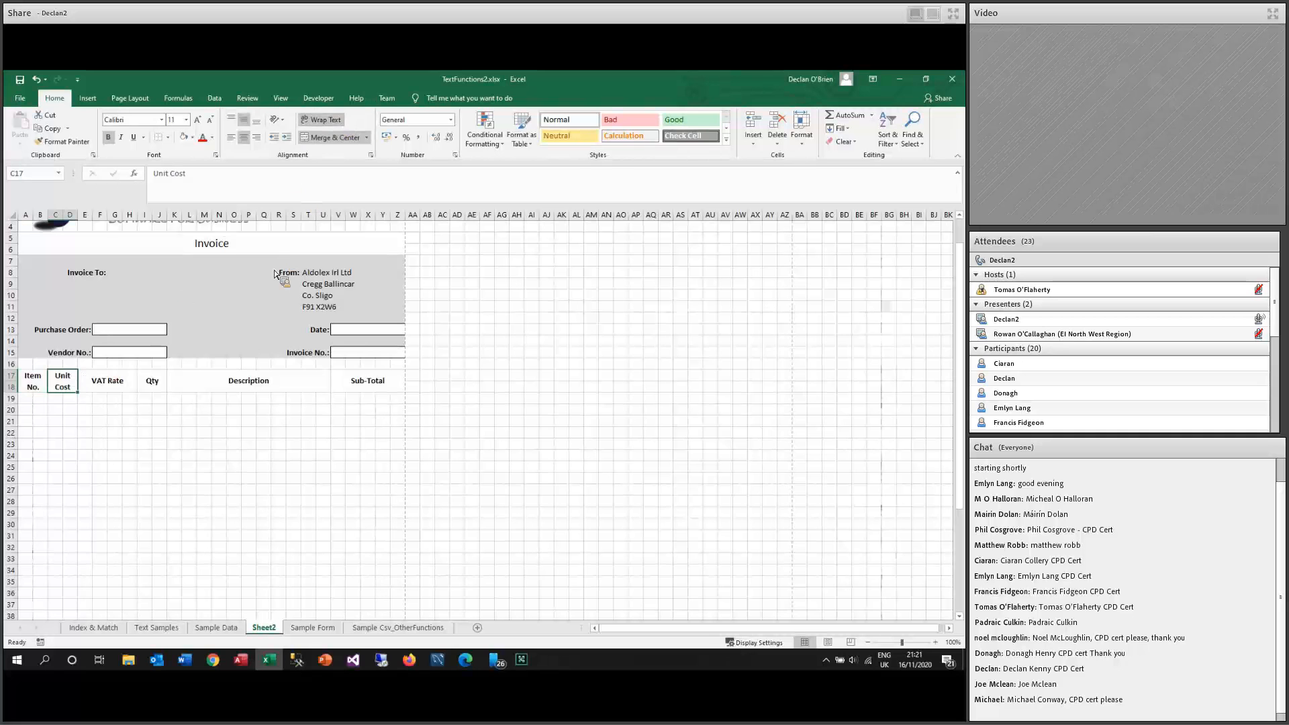
pyautogui.click(159, 421)
# Apply All Borders to the A17:Z18 headings and check them in print preview.
pyautogui.moveTo(32, 381); pyautogui.dragTo(380, 389)
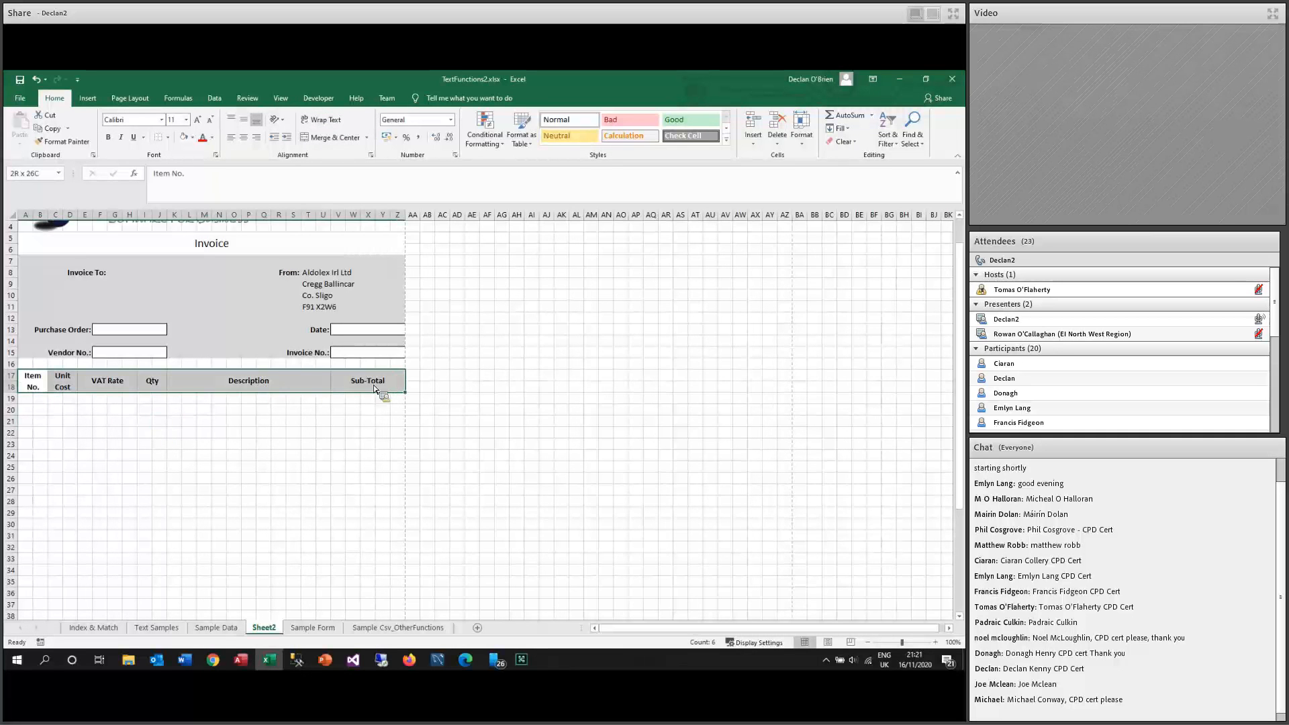
pyautogui.click(168, 137)
pyautogui.click(20, 98)
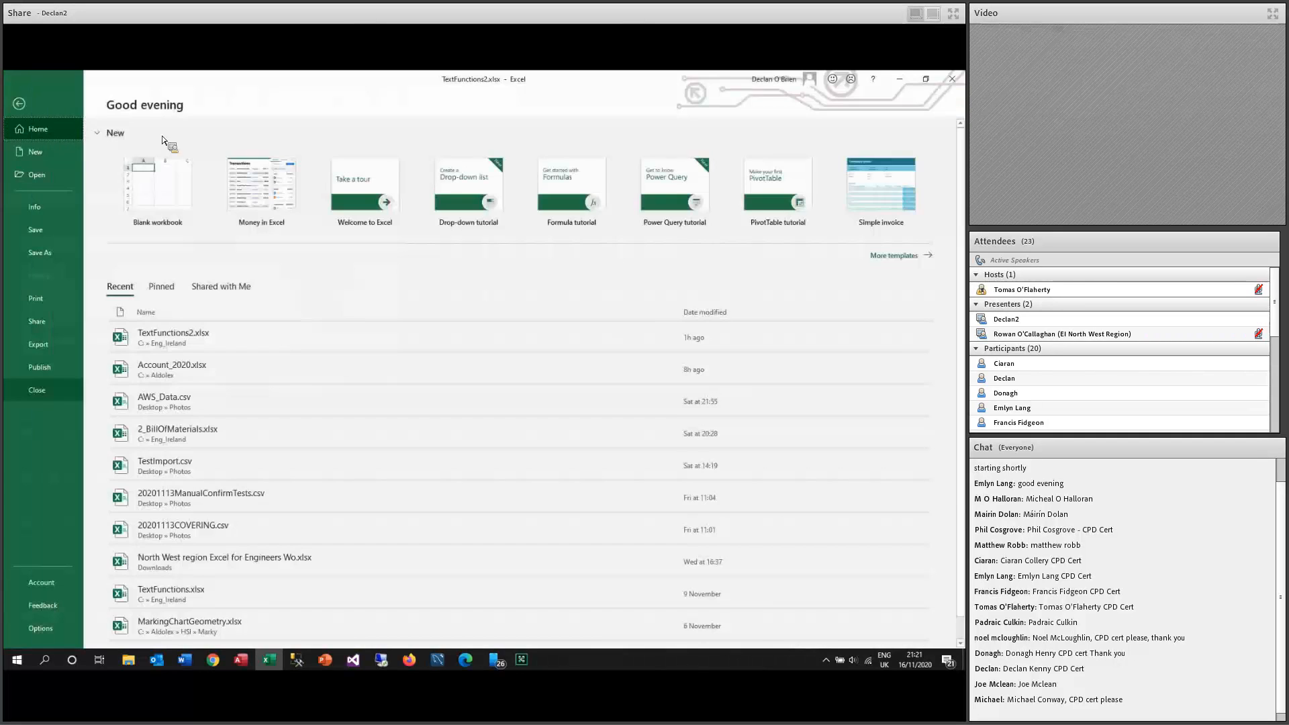
pyautogui.click(40, 301)
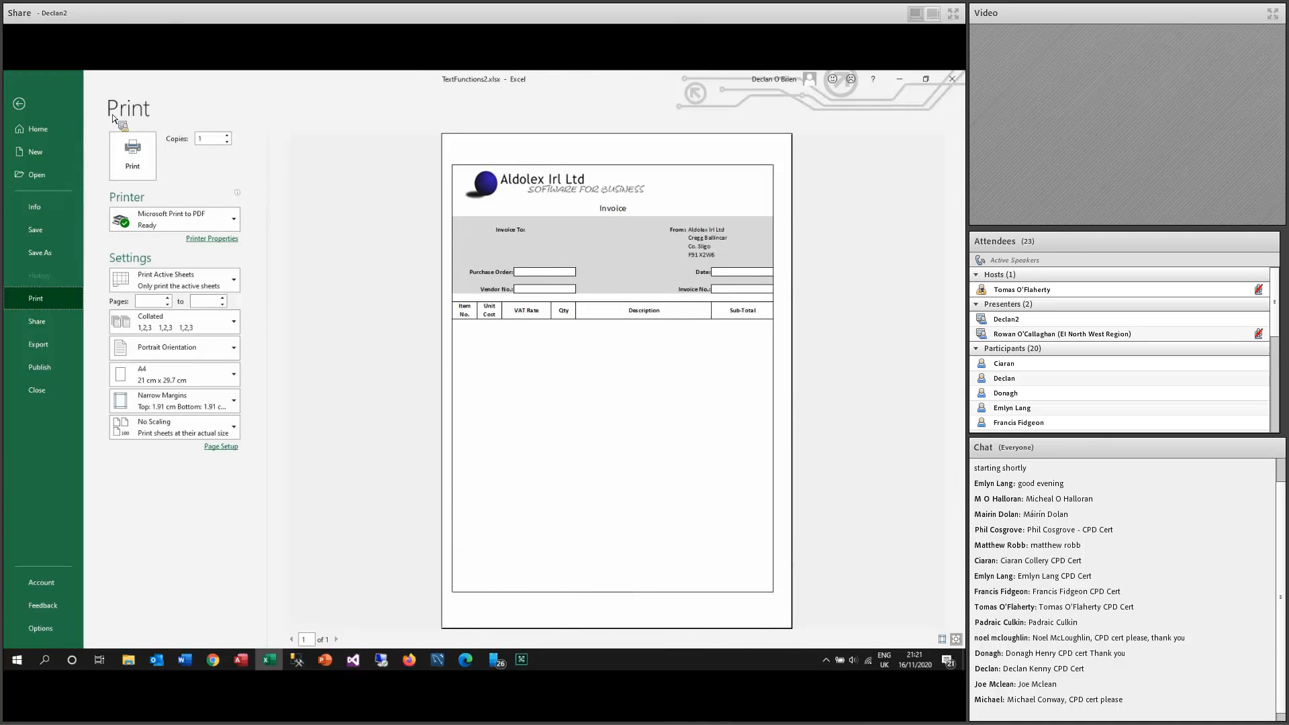
pyautogui.click(27, 103)
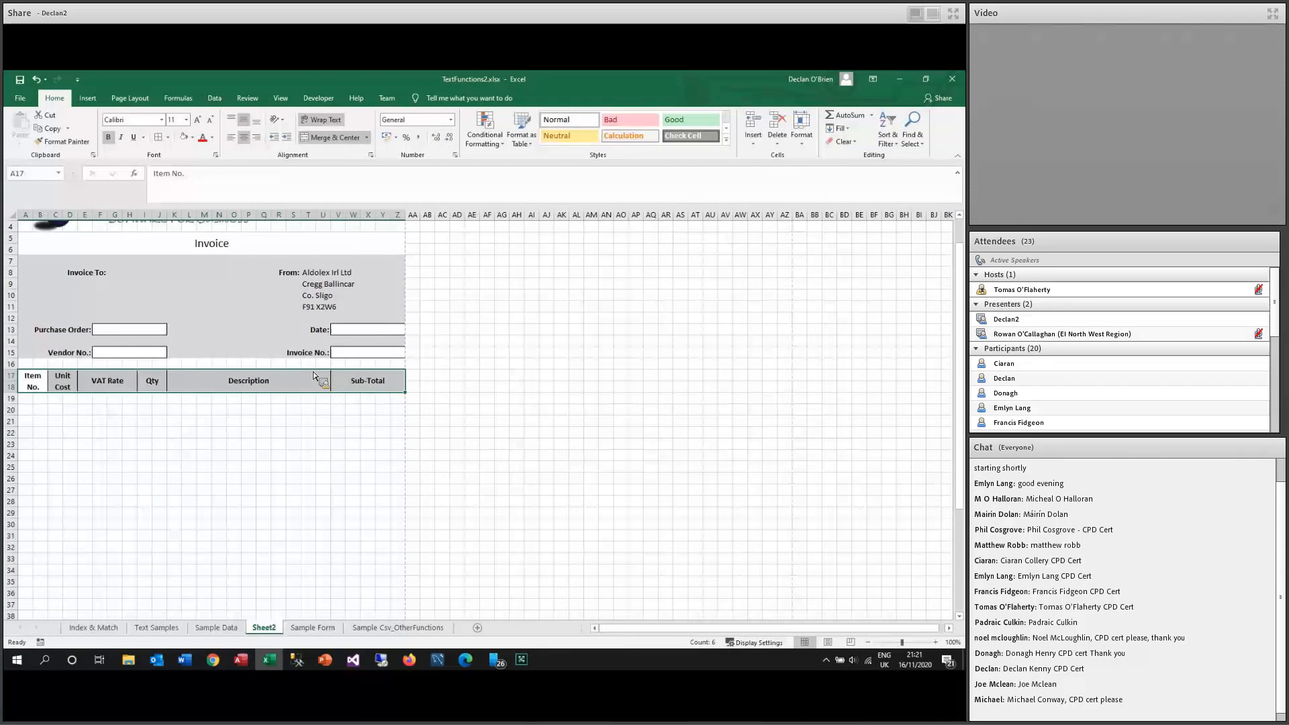
# After checking the Sample Form sheet, merge and centre A19:B20 under Item No.
pyautogui.click(293, 410)
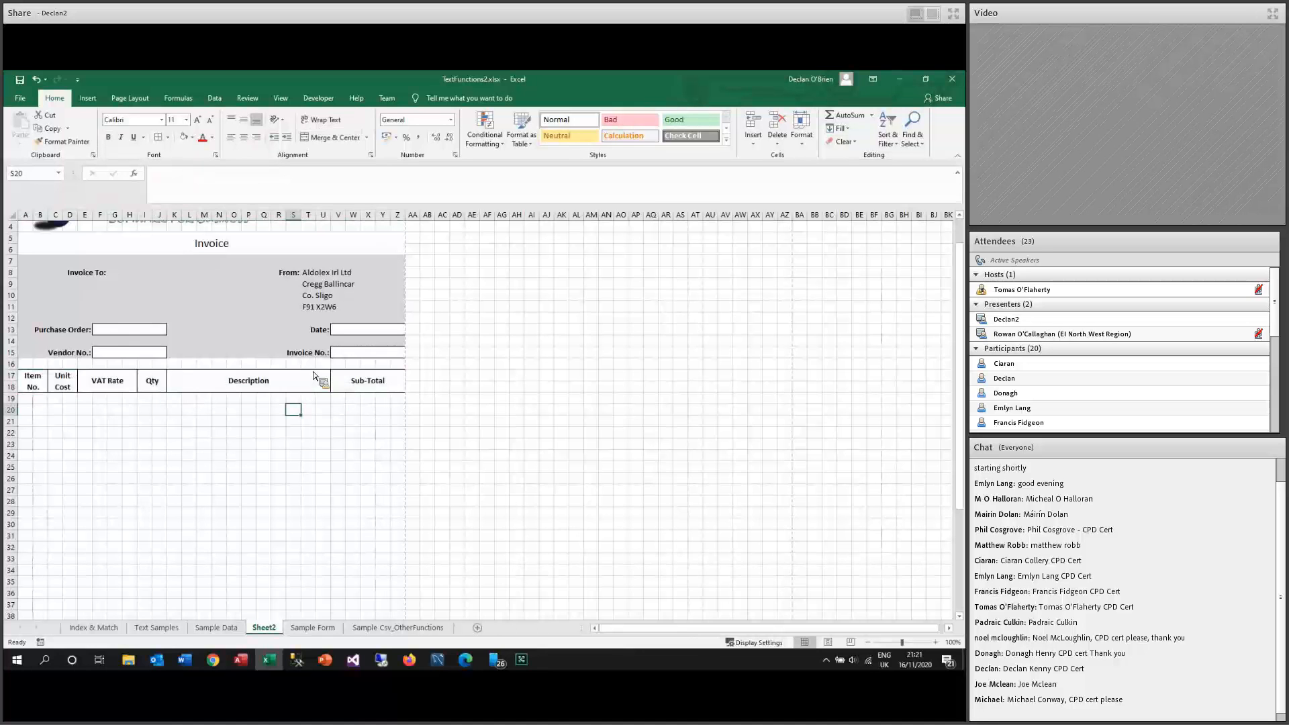
pyautogui.click(325, 633)
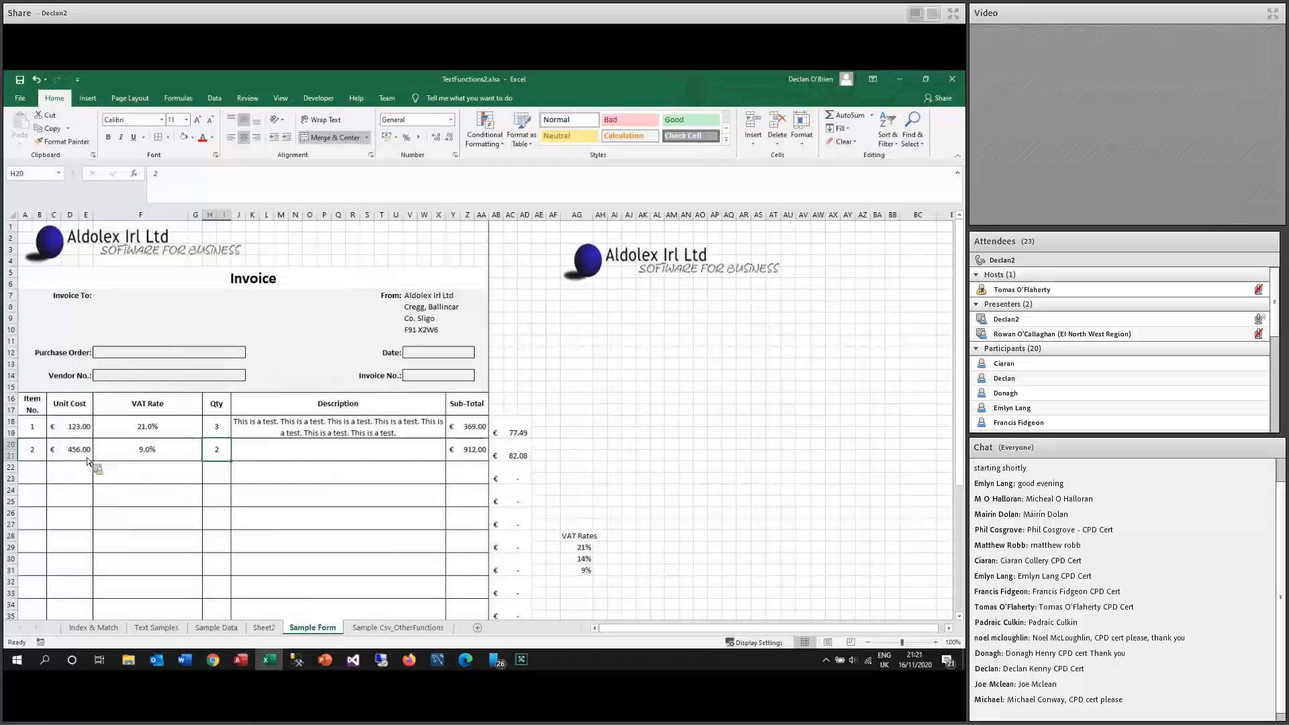
pyautogui.hotkey('ctrl', 'pageup')
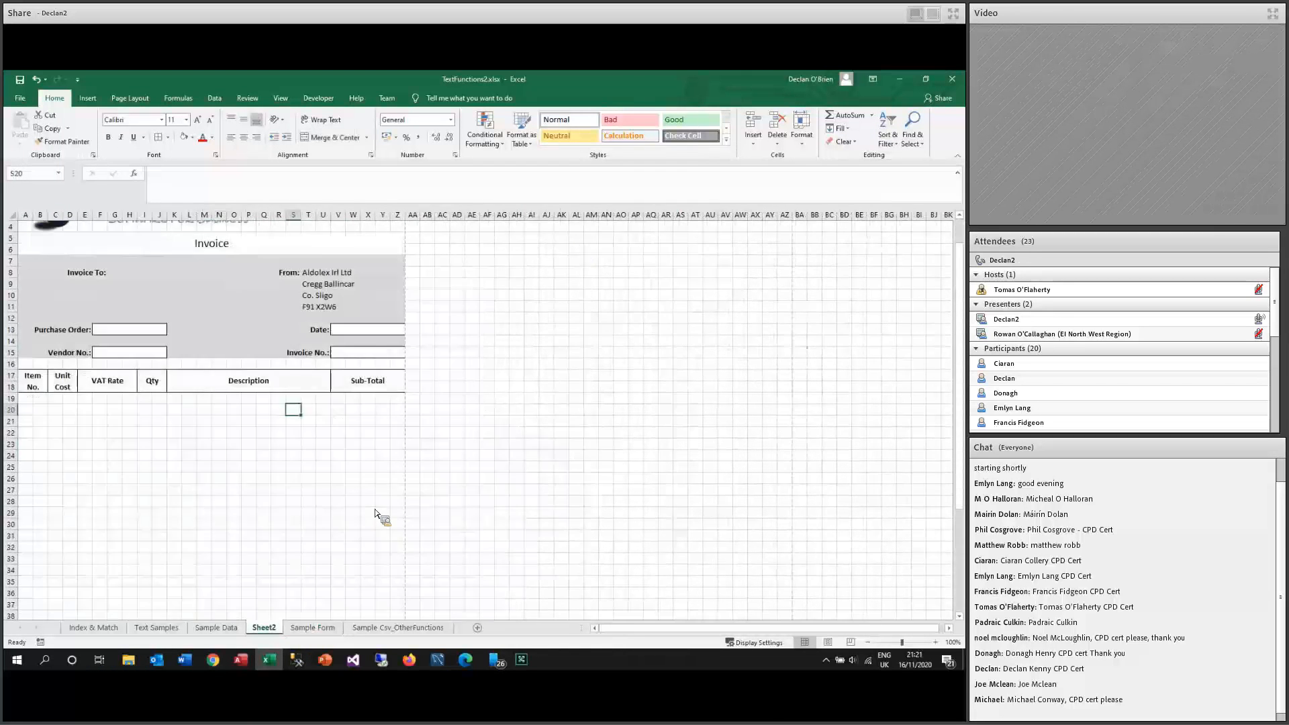
pyautogui.moveTo(26, 399); pyautogui.dragTo(40, 411)
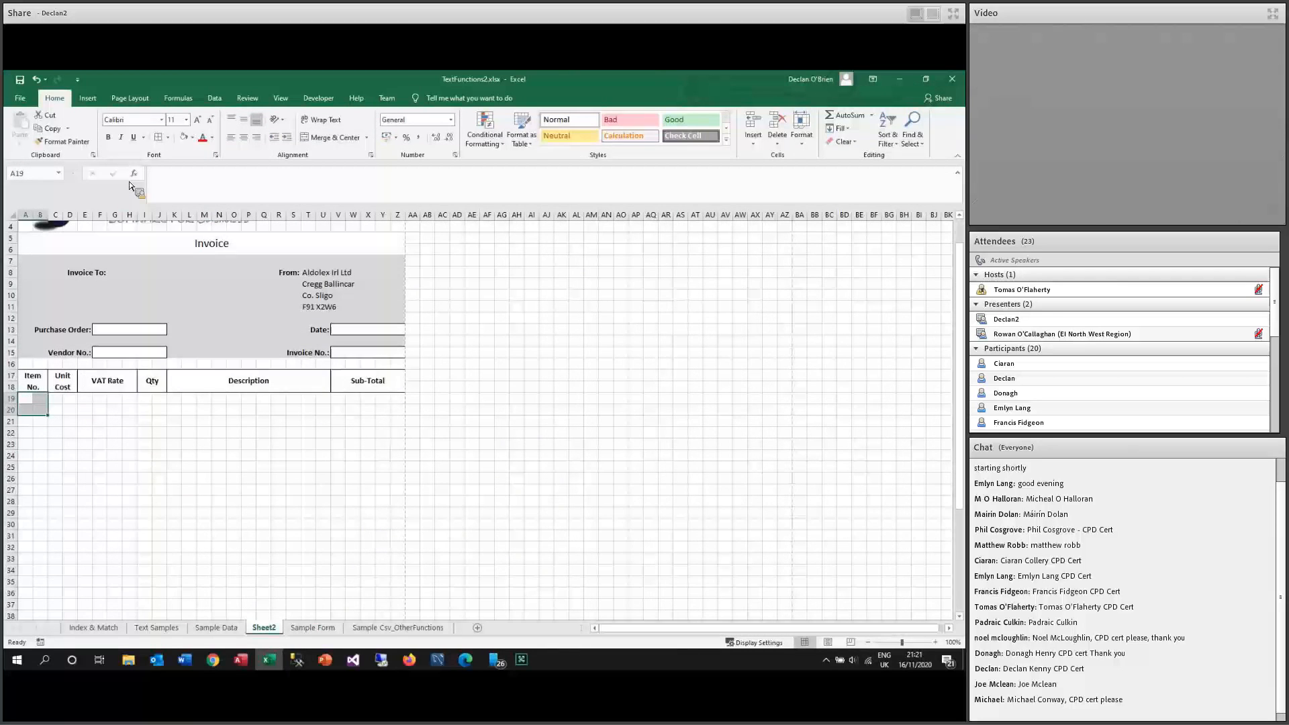
pyautogui.hotkey('alt', 'h')
pyautogui.press('m')
pyautogui.press('c')
# Merge the line-item cells under Unit Cost, VAT Rate, Qty, Description and Sub-Total (V19:Z20).
pyautogui.press('Right')
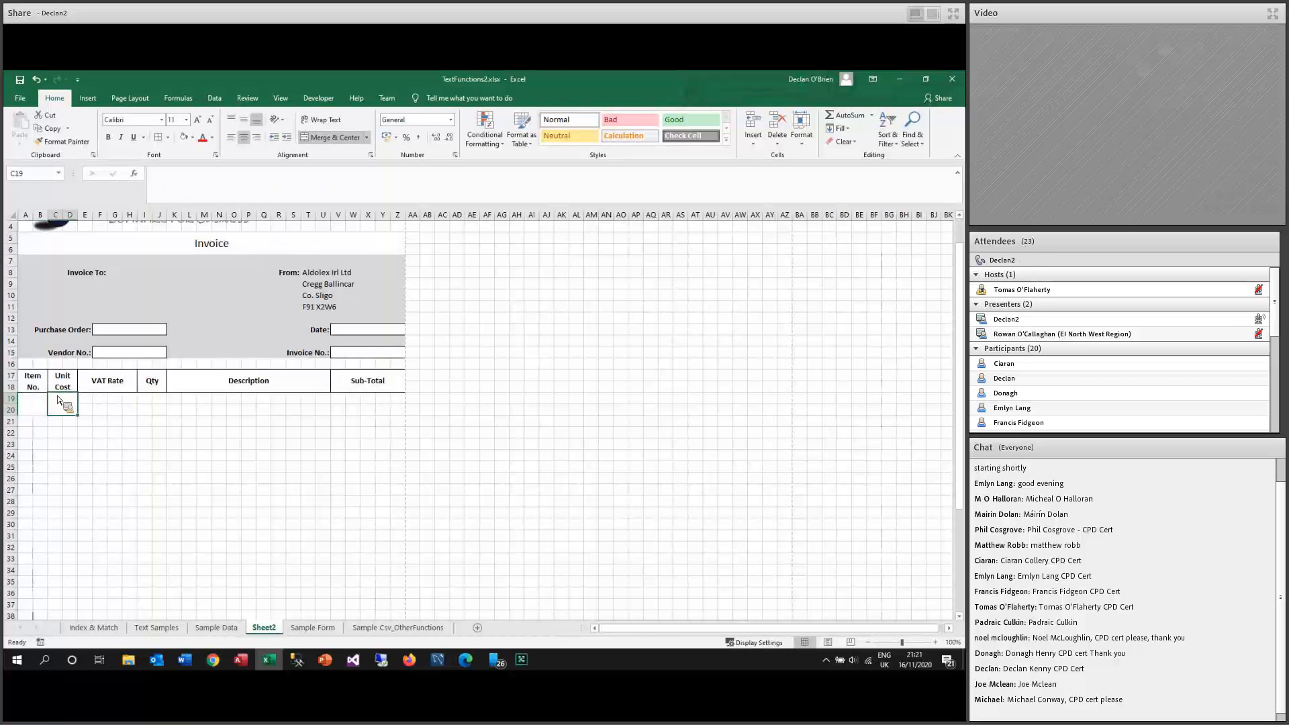
pyautogui.click(98, 407)
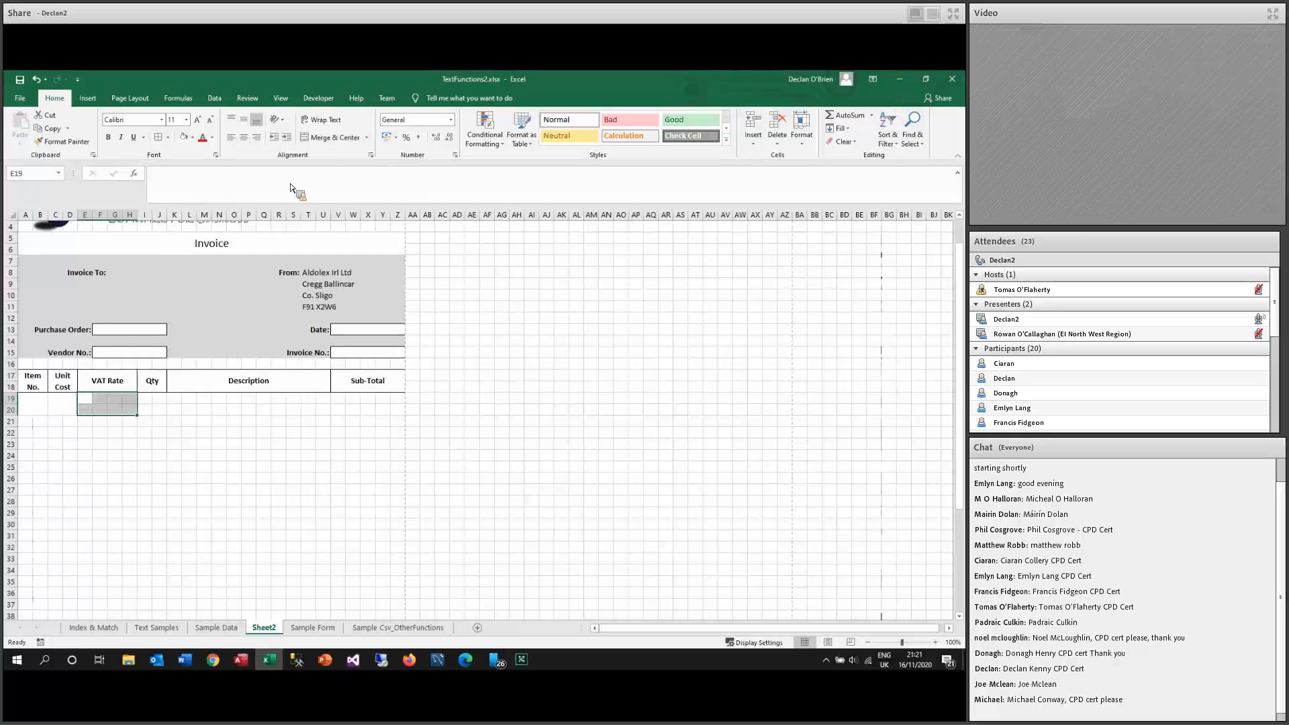
pyautogui.click(151, 408)
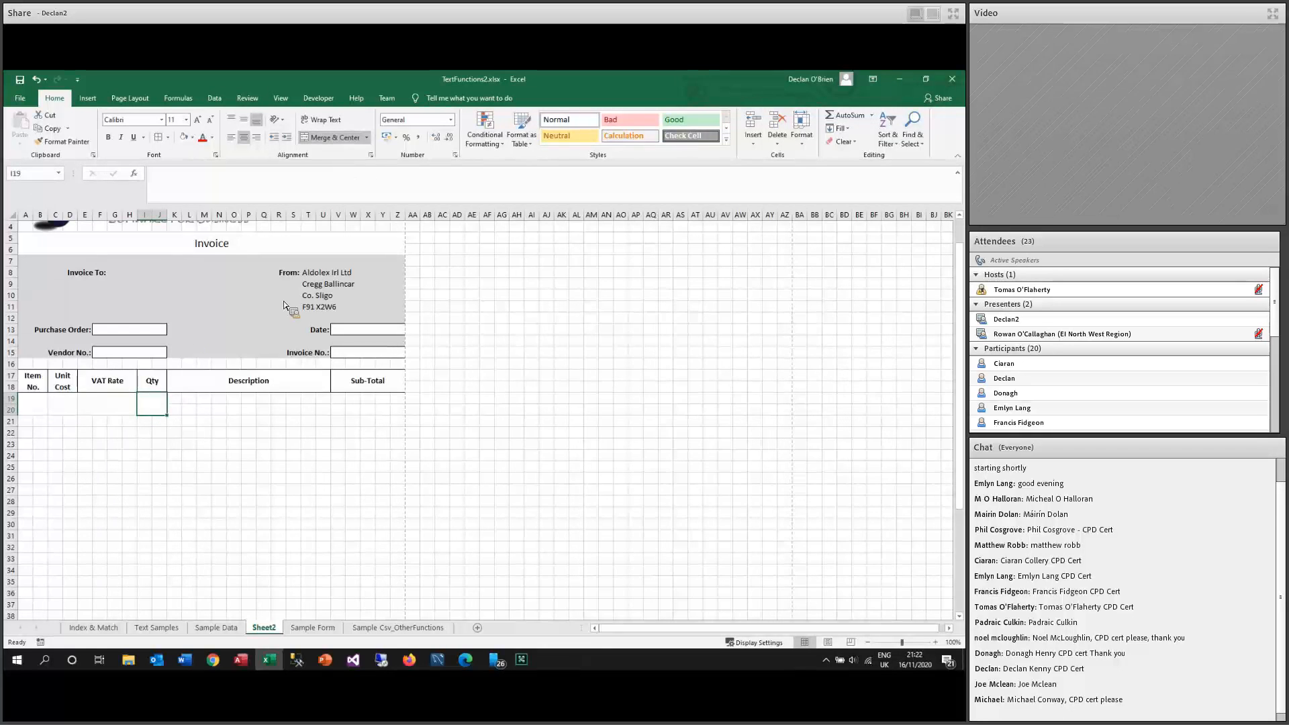
pyautogui.click(244, 404)
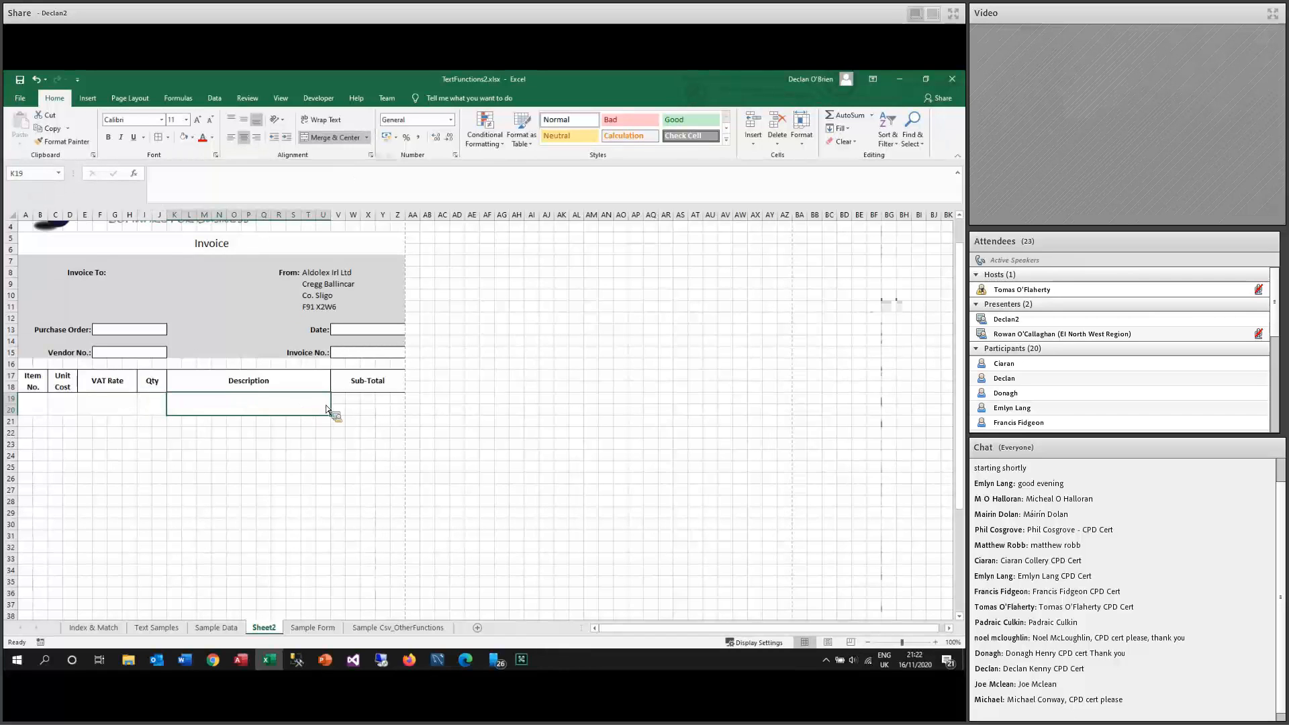
pyautogui.moveTo(339, 399); pyautogui.dragTo(399, 411)
pyautogui.click(329, 143)
# Apply All Borders to the first line-item row A19:Z20.
pyautogui.moveTo(33, 403); pyautogui.dragTo(396, 409)
pyautogui.click(334, 137)
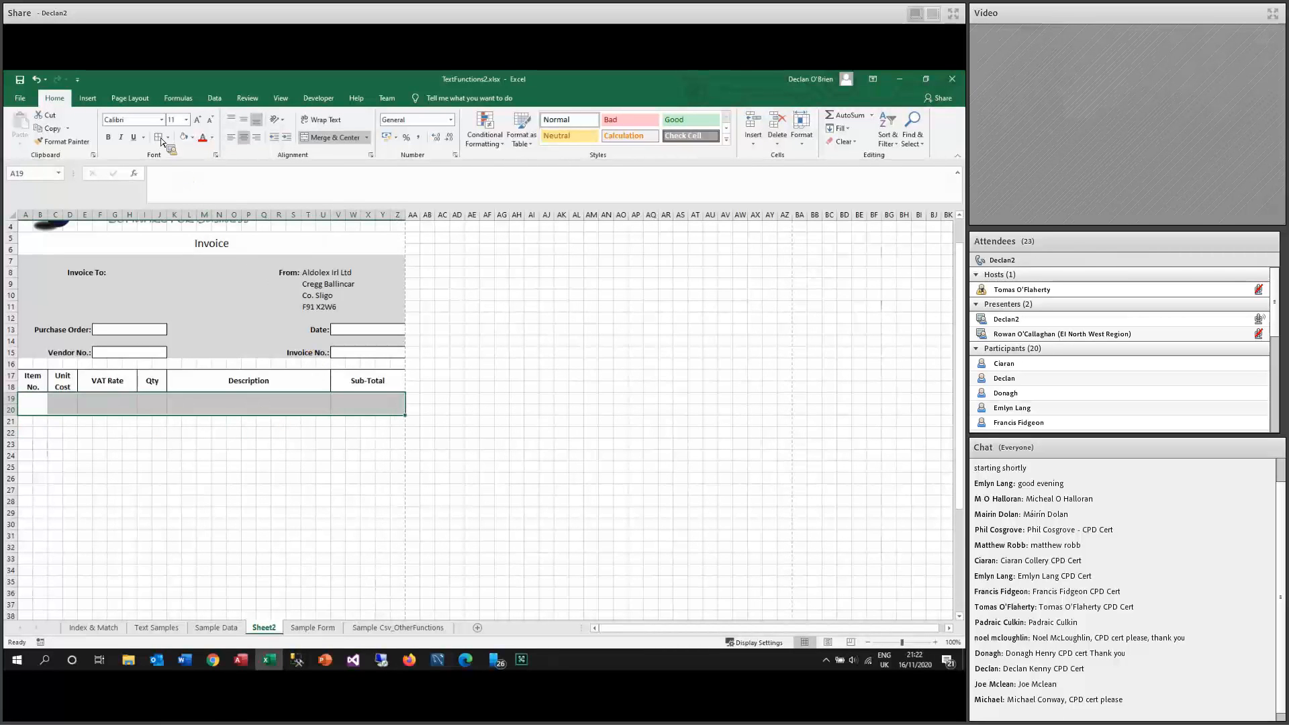
pyautogui.click(133, 453)
pyautogui.moveTo(33, 404); pyautogui.dragTo(387, 352)
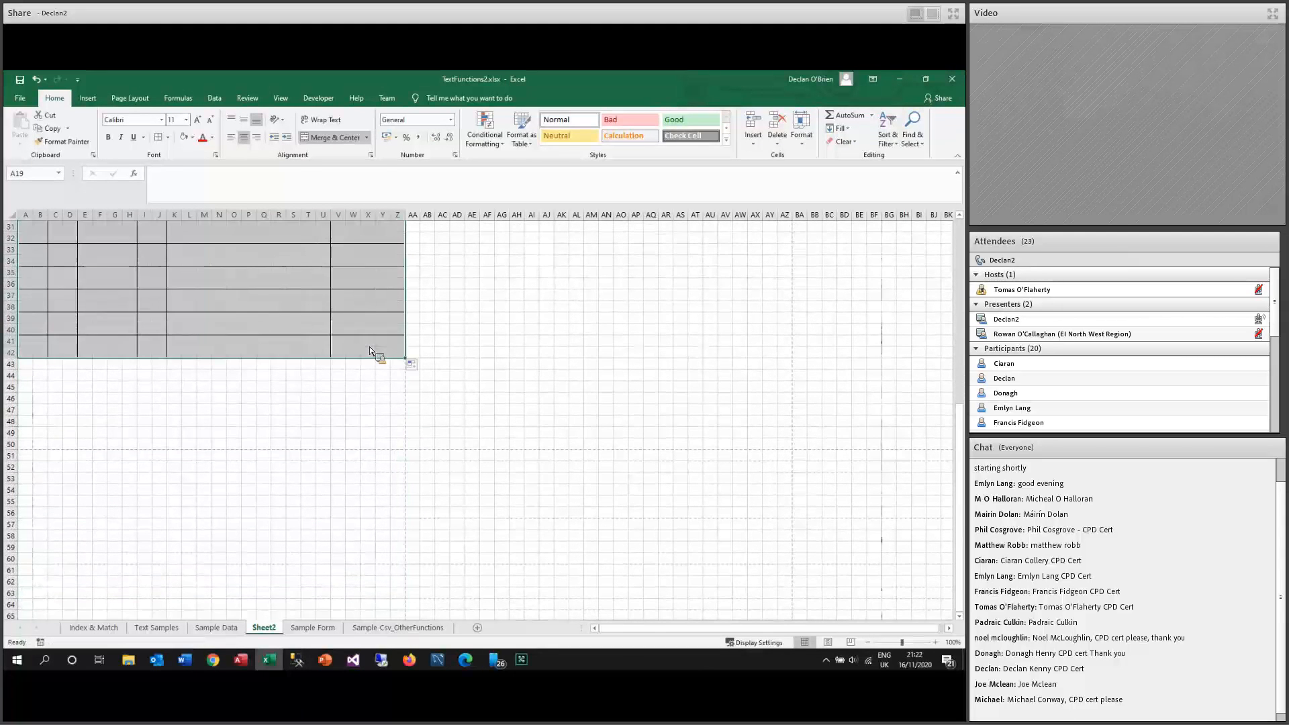
pyautogui.click(22, 100)
# Preview Sheet2 to confirm the bordered line-item grid fits one A4 page, then return.
pyautogui.click(35, 298)
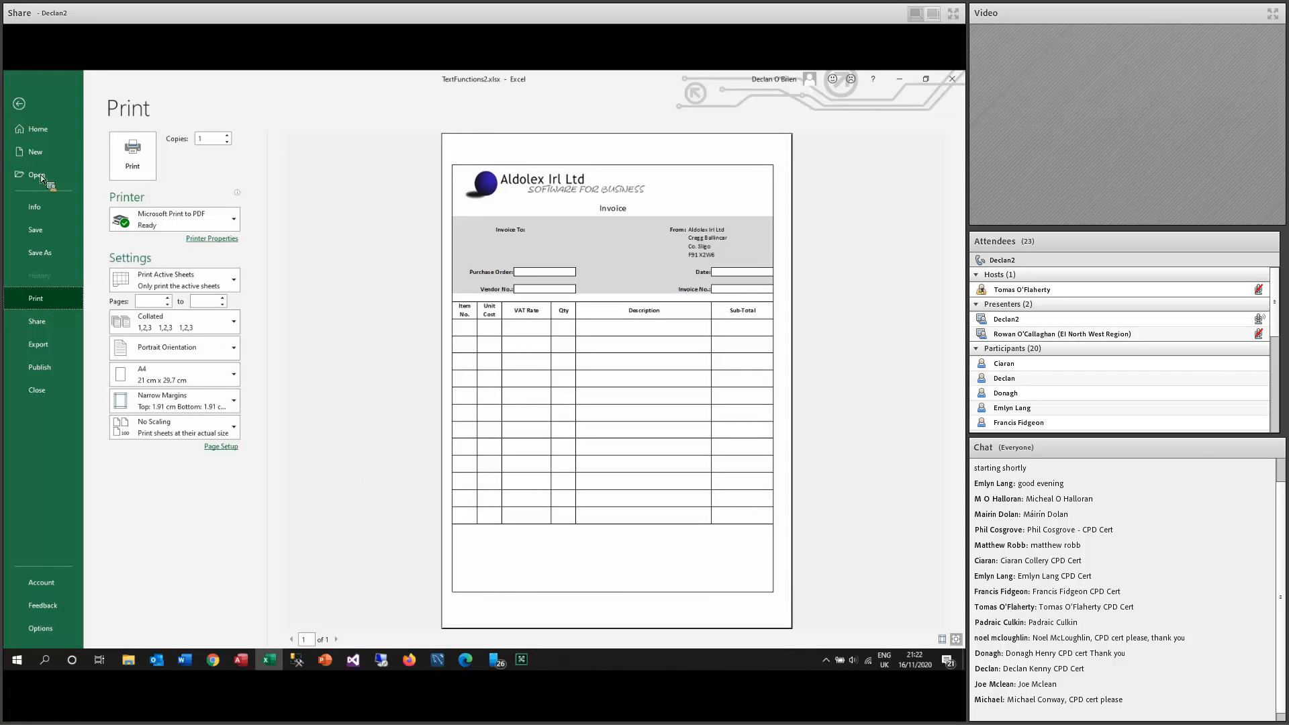
pyautogui.click(19, 104)
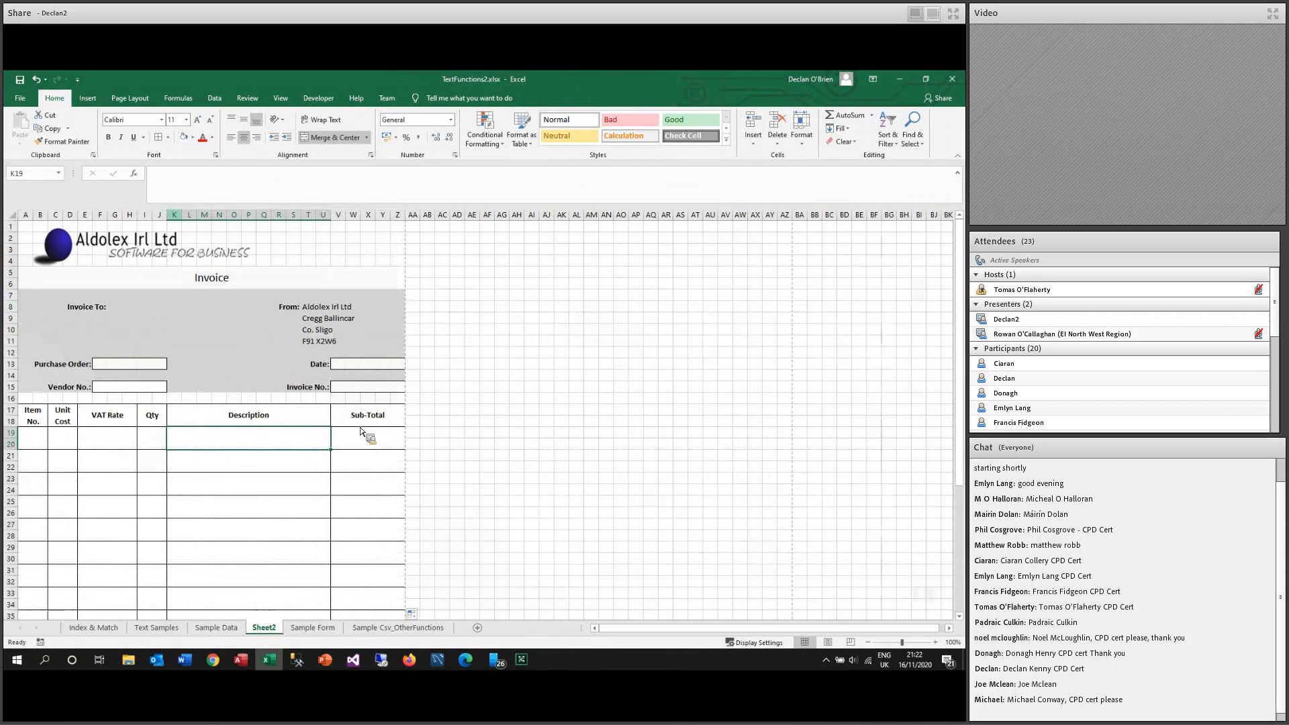
pyautogui.click(178, 218)
pyautogui.moveTo(177, 221); pyautogui.dragTo(224, 224)
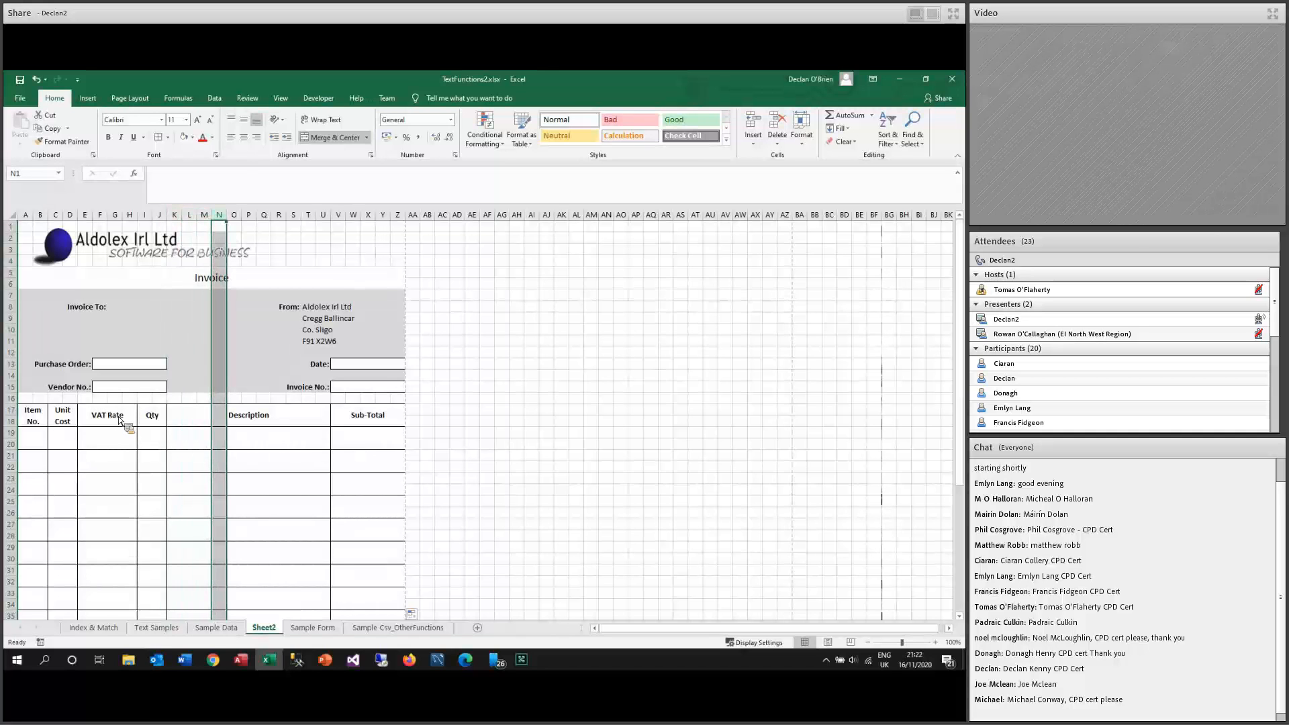
pyautogui.hotkey('ctrl', 'z')
pyautogui.click(111, 422)
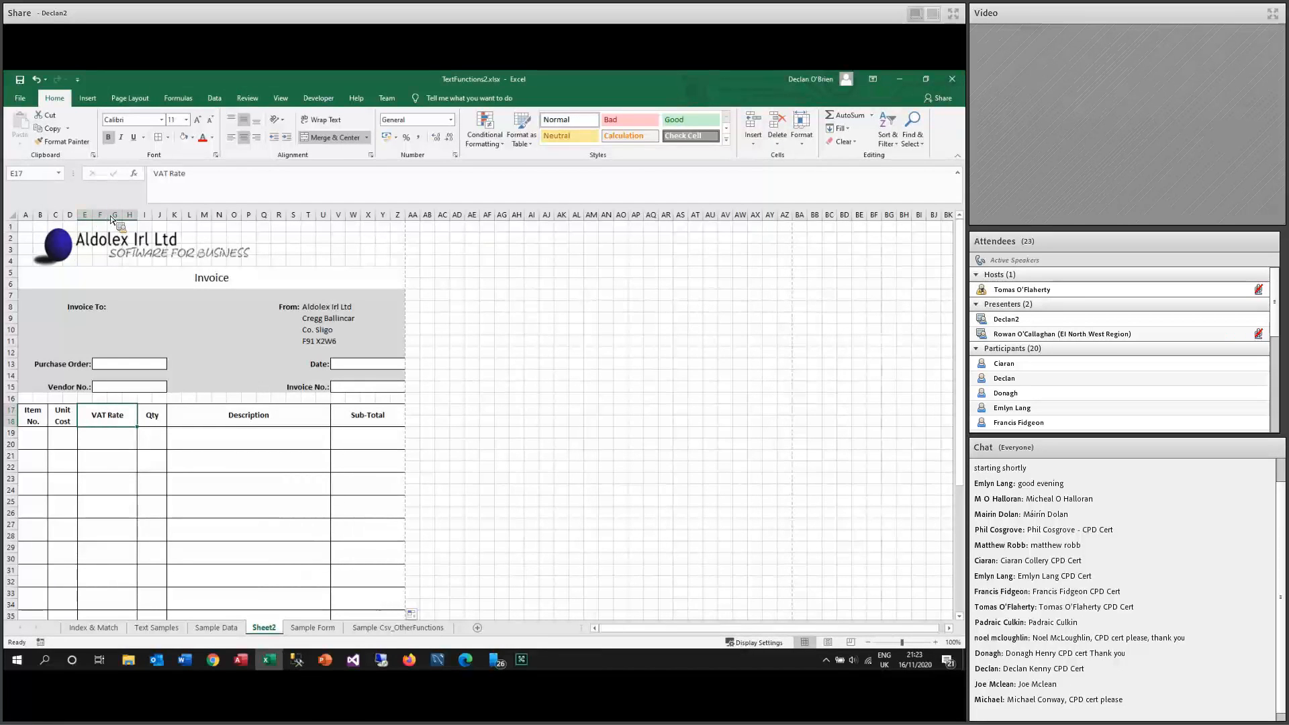
pyautogui.click(260, 421)
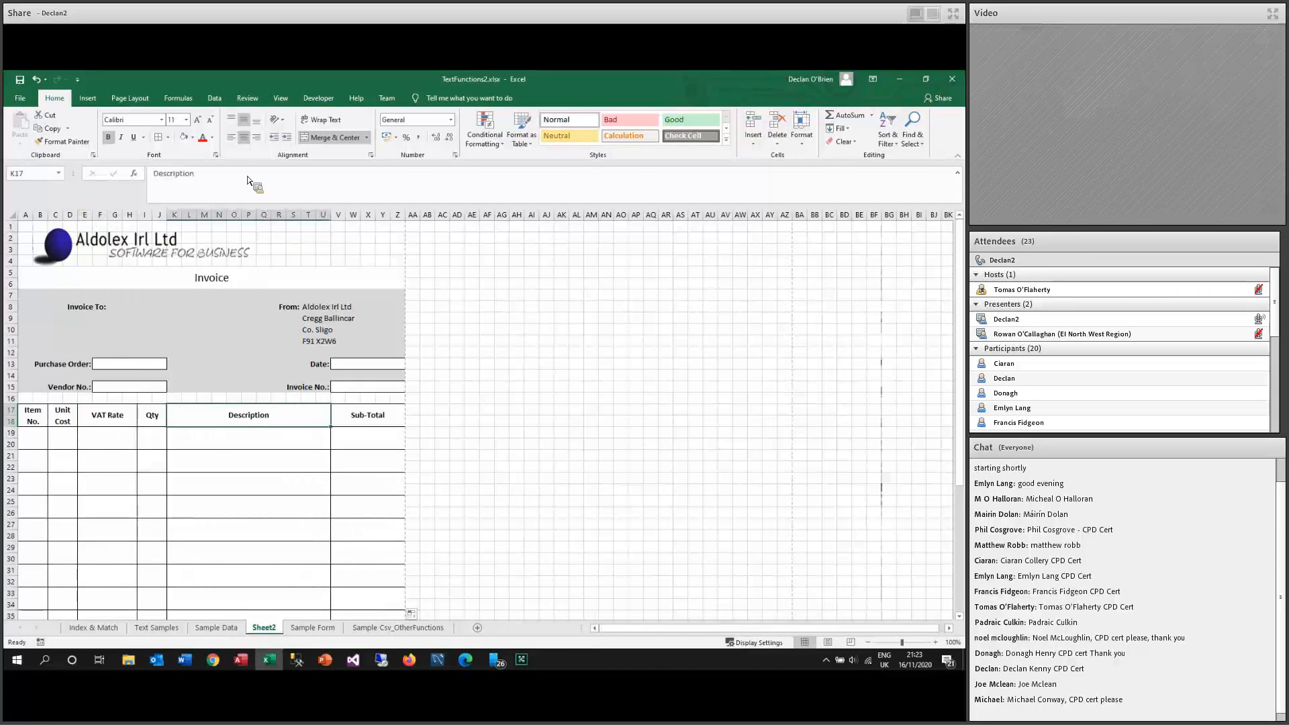
pyautogui.moveTo(242, 216); pyautogui.dragTo(266, 225)
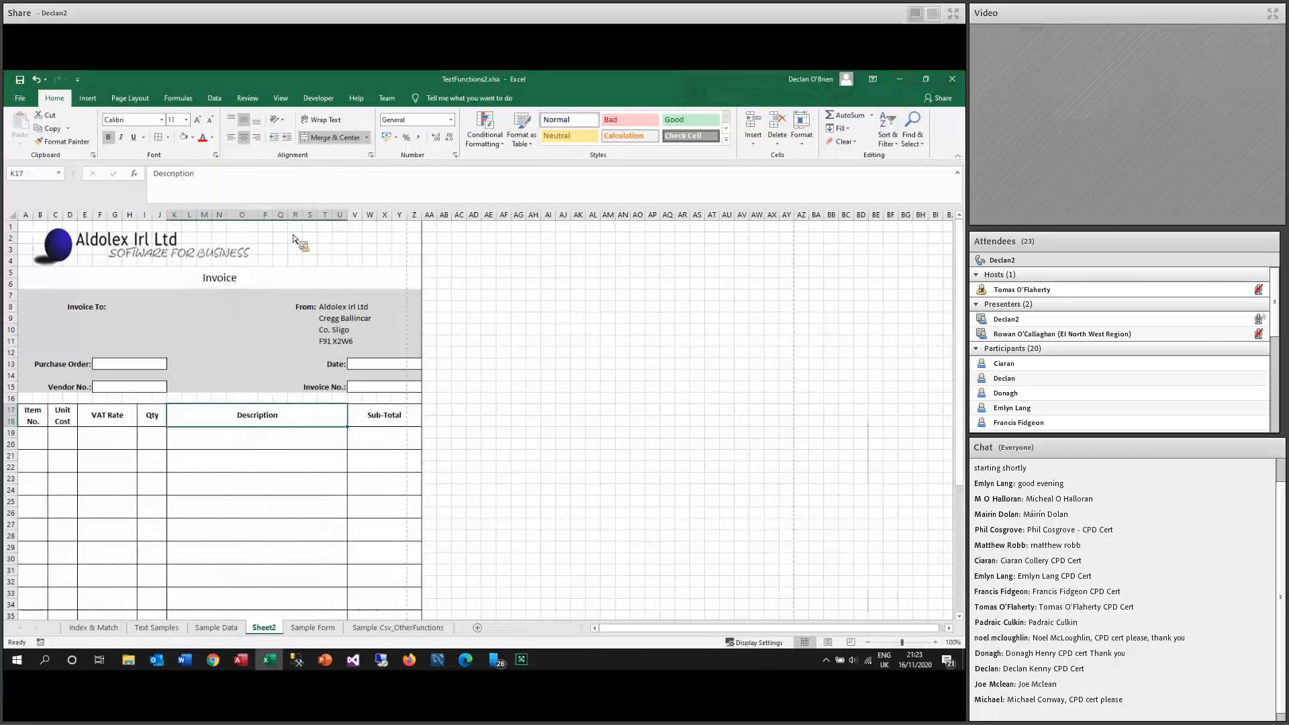
pyautogui.hotkey('ctrl', 'p')
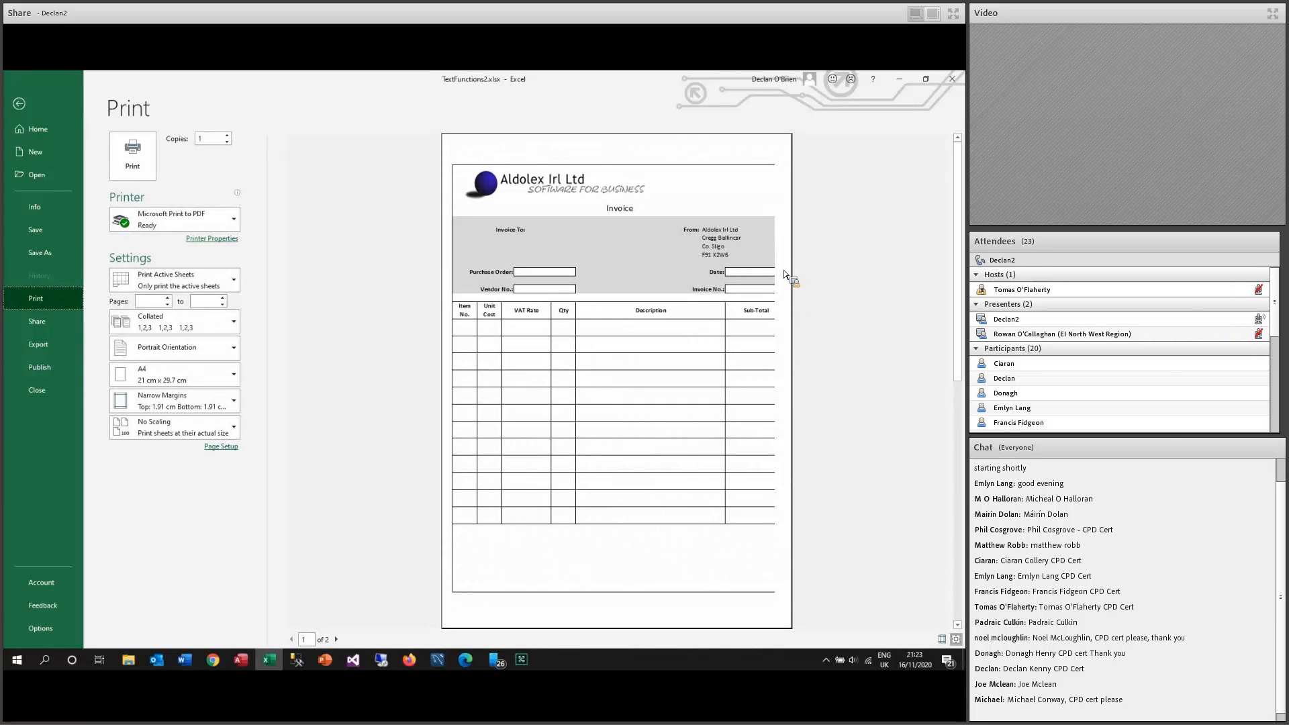
pyautogui.click(19, 103)
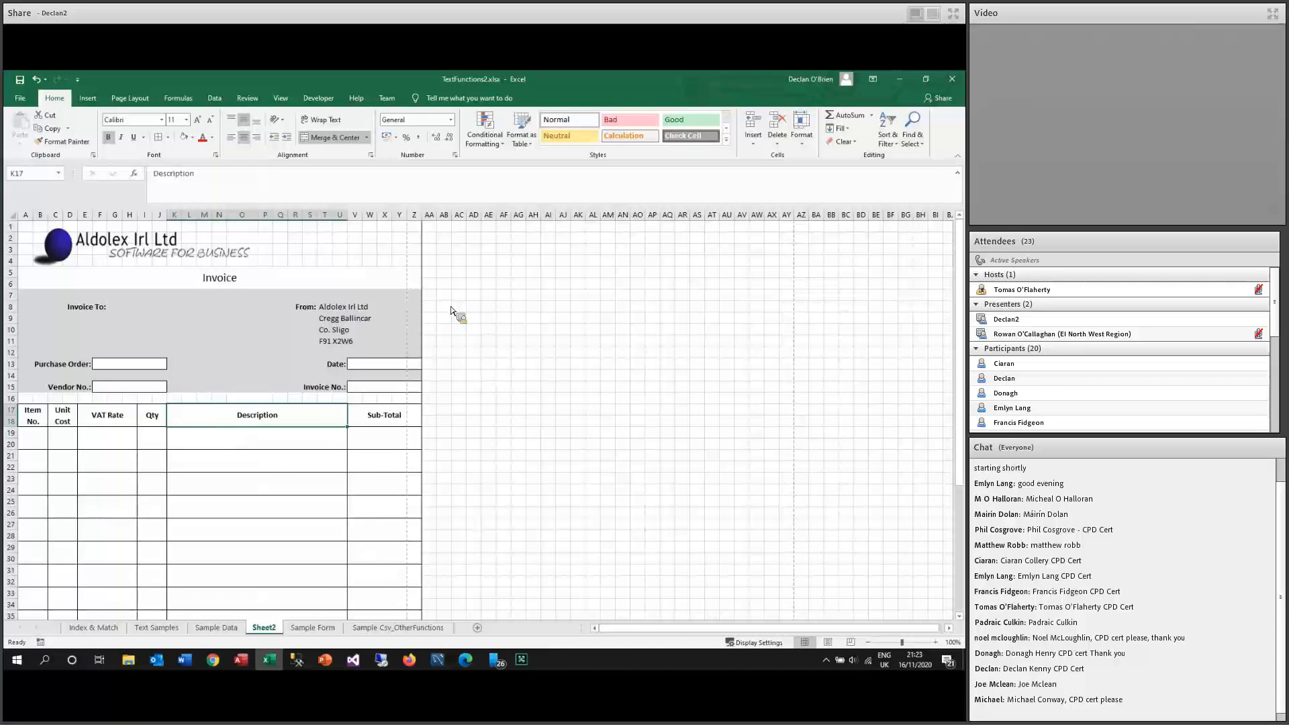
pyautogui.hotkey('ctrl', 'z')
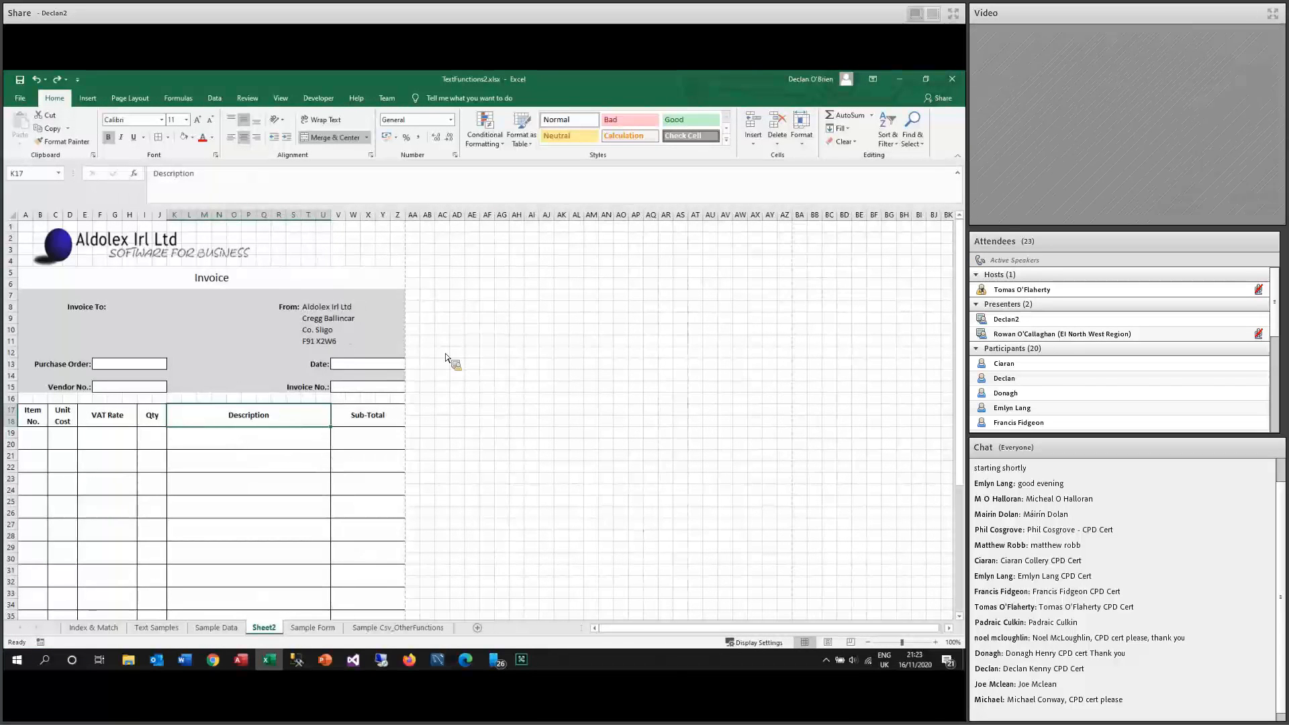
pyautogui.hotkey('ctrl', 'z')
pyautogui.hotkey('ctrl', 'z')
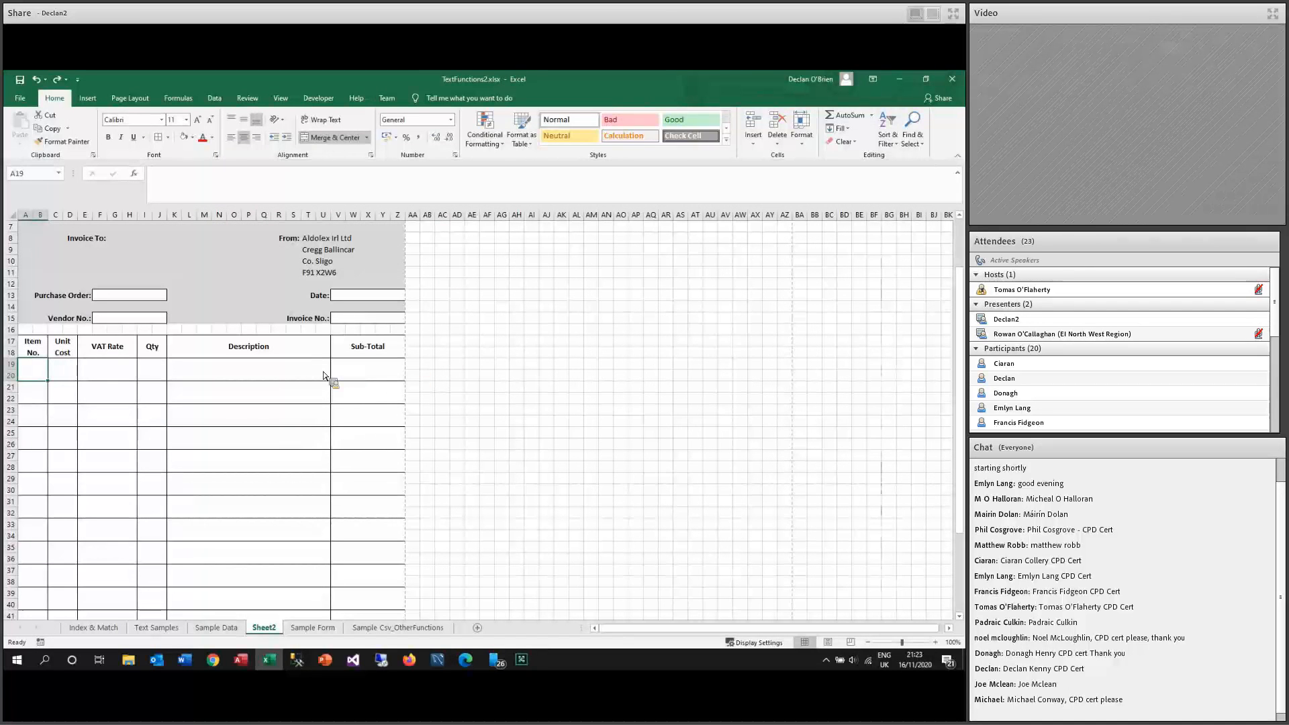
# Enter item number 1 in A19, abandoning a first IF formula attempt in A21.
pyautogui.write('1')
pyautogui.press('Return')
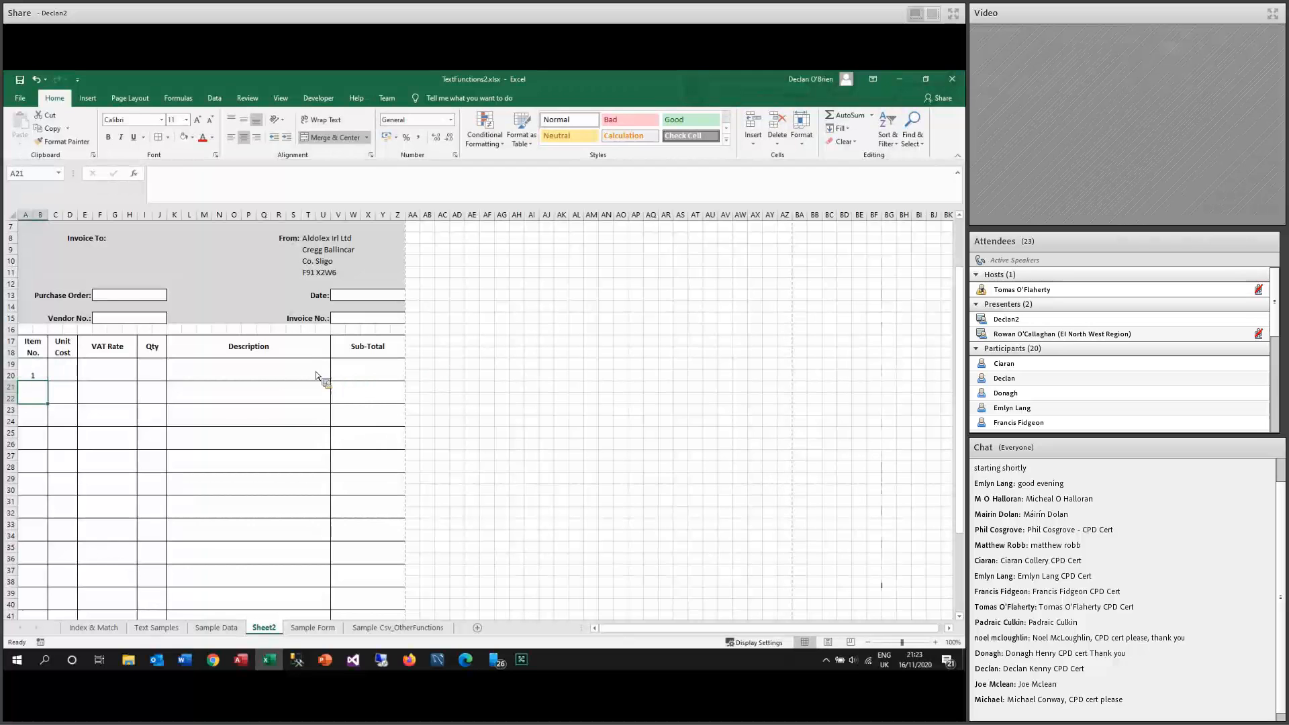
pyautogui.click(34, 377)
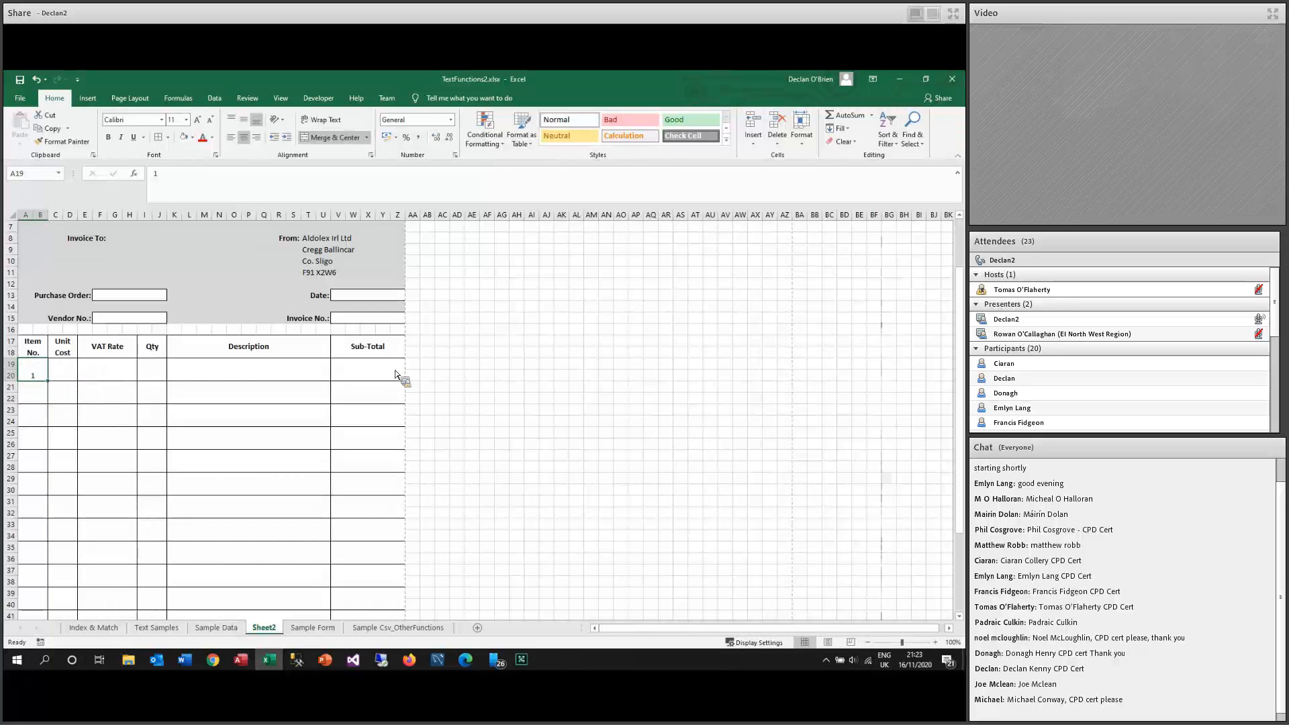
pyautogui.scroll(-2, 397, 375)
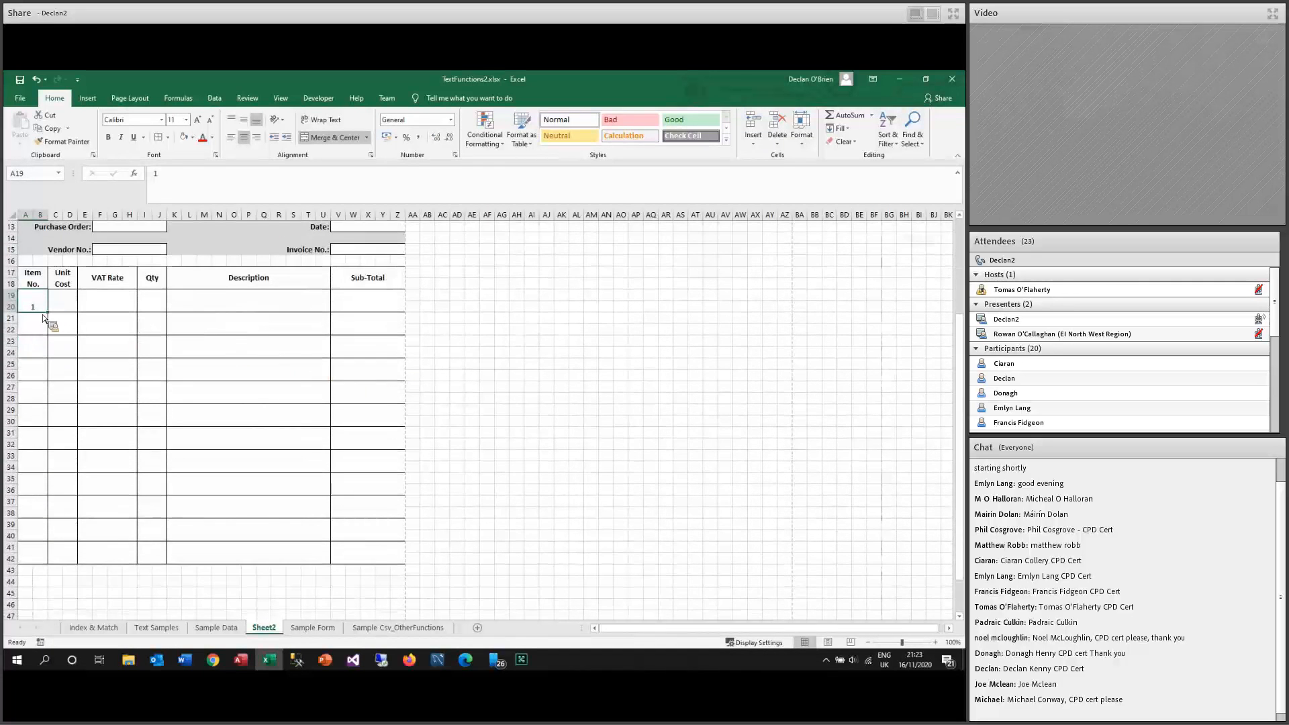
pyautogui.press('Return')
pyautogui.write('=if(')
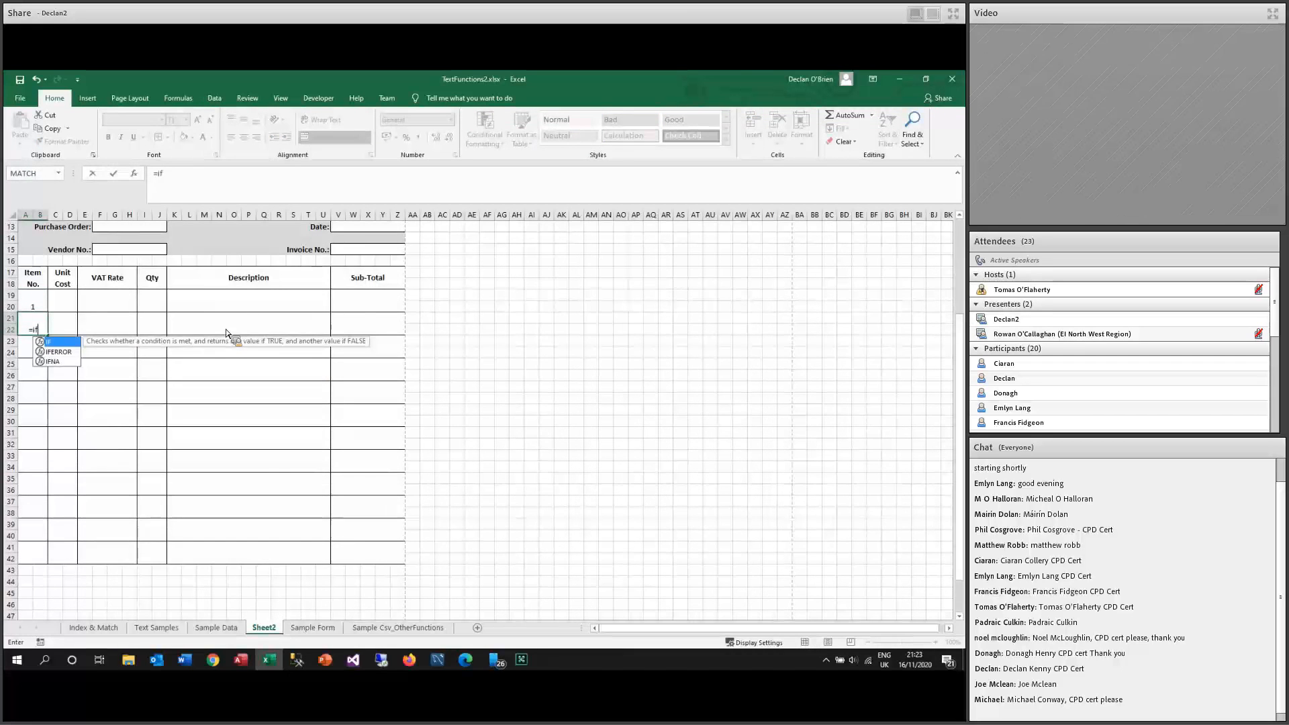
pyautogui.press('BackSpace')
pyautogui.press('BackSpace')
pyautogui.press('BackSpace')
pyautogui.press('Escape')
# After checking the Sample Form sheet, enter item numbers 2, 3 and 4 down the Item No. column.
pyautogui.click(336, 629)
pyautogui.moveTo(336, 631)
pyautogui.mouseDown()
pyautogui.moveTo(249, 630)
pyautogui.moveTo(273, 625)
pyautogui.mouseUp()
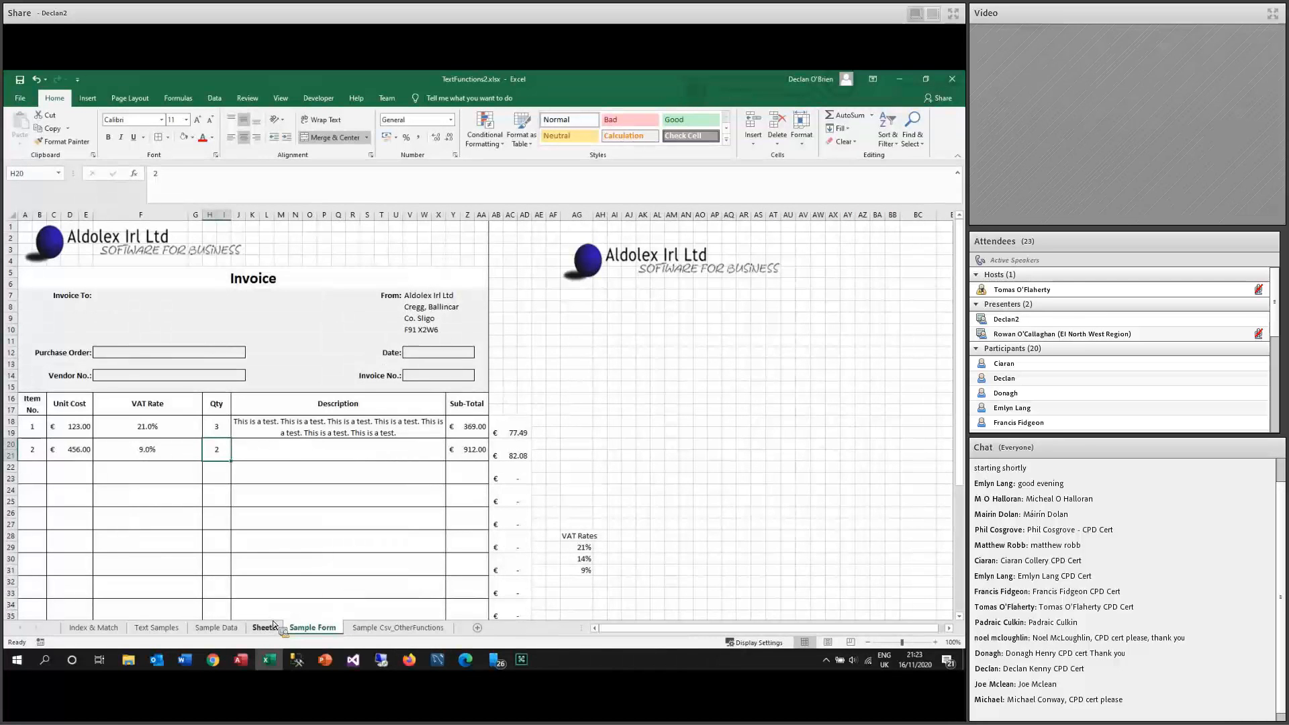
pyautogui.click(273, 626)
pyautogui.write('2')
pyautogui.press('Return')
pyautogui.write('3')
pyautogui.press('Return')
pyautogui.write('4')
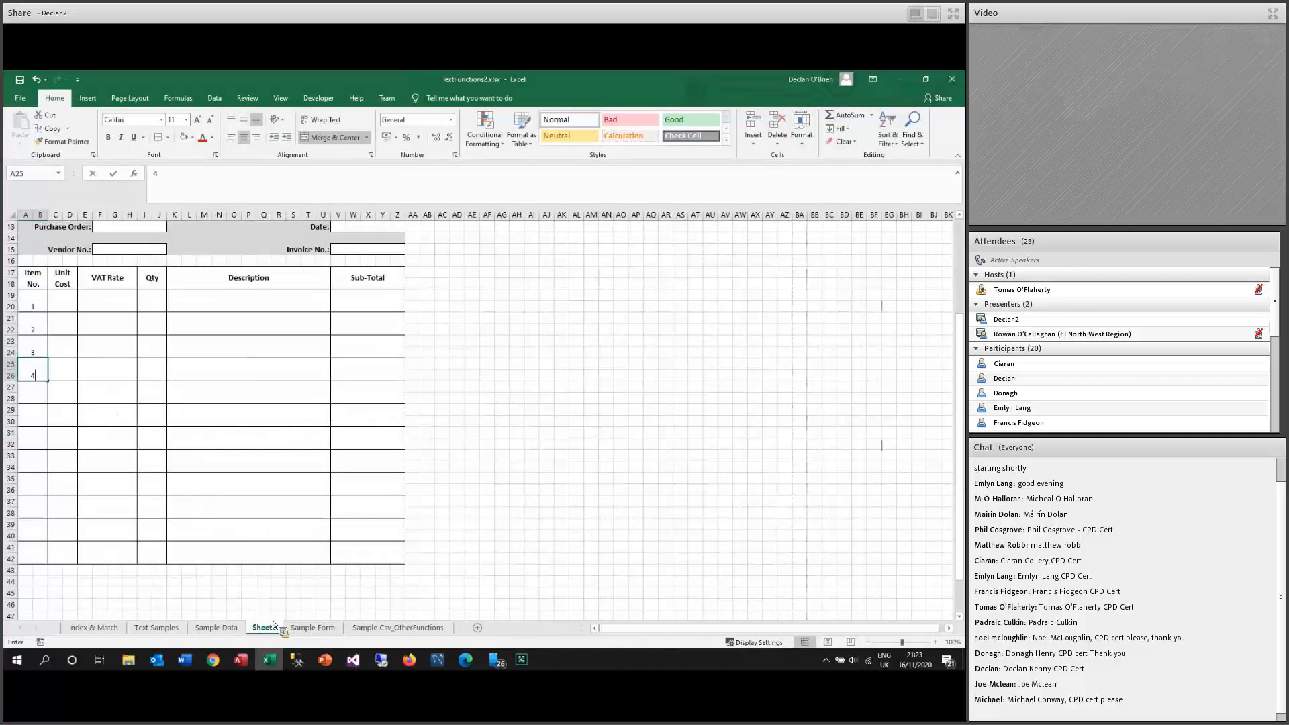
pyautogui.press('Return')
# Replace the 2 in A21 with =IF(I21="","",A19+1).
pyautogui.click(159, 304)
pyautogui.click(45, 332)
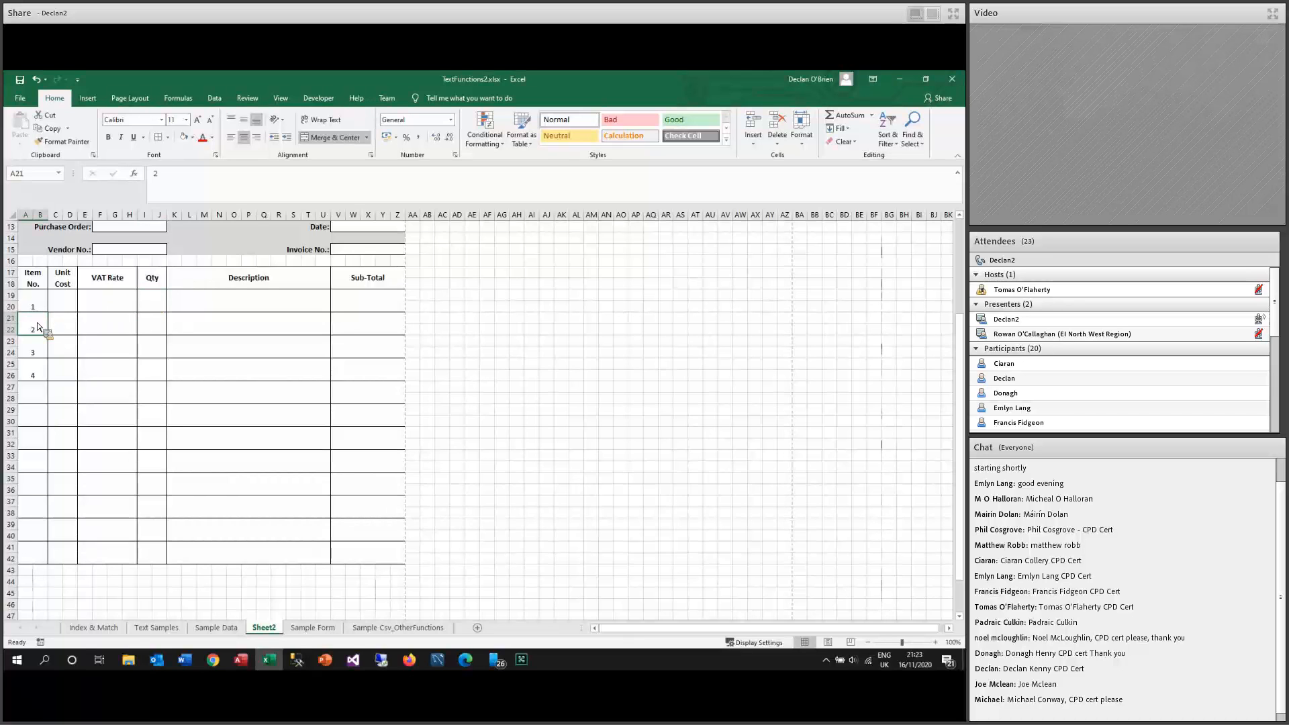
pyautogui.write('=if(')
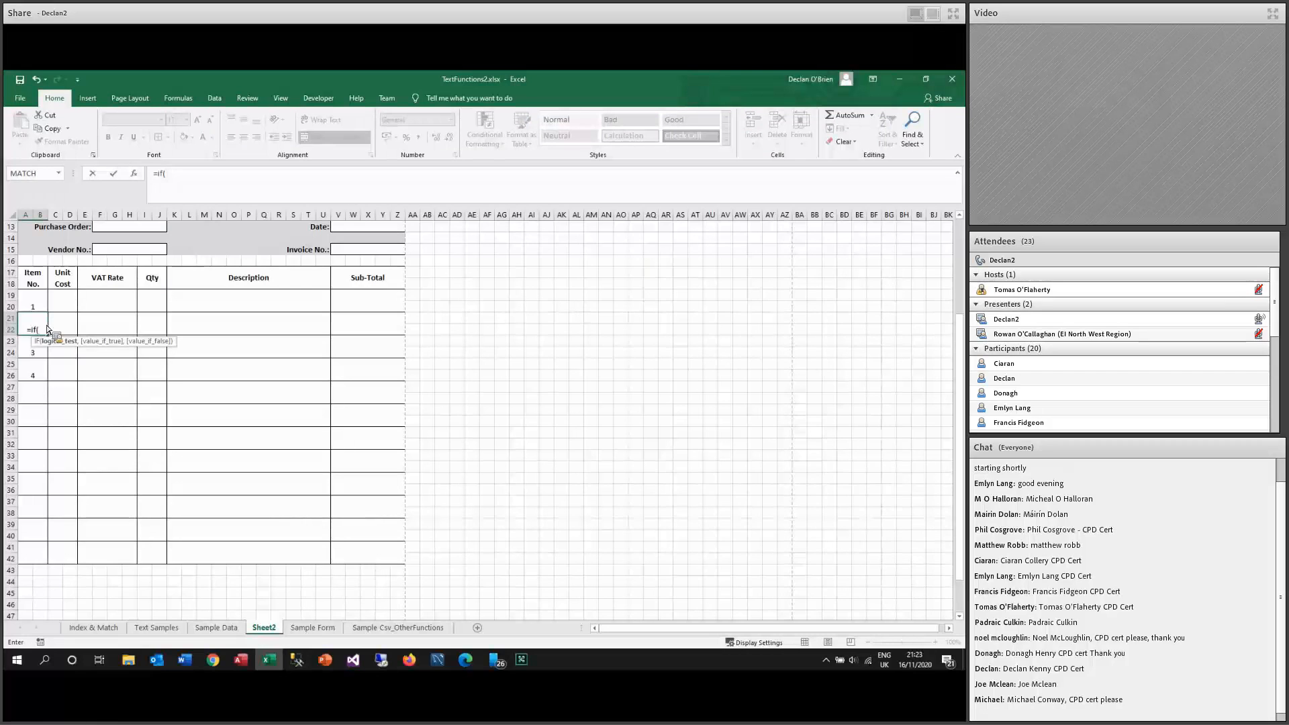
pyautogui.press('Right')
pyautogui.press('Right')
pyautogui.press('Right')
pyautogui.write('=')
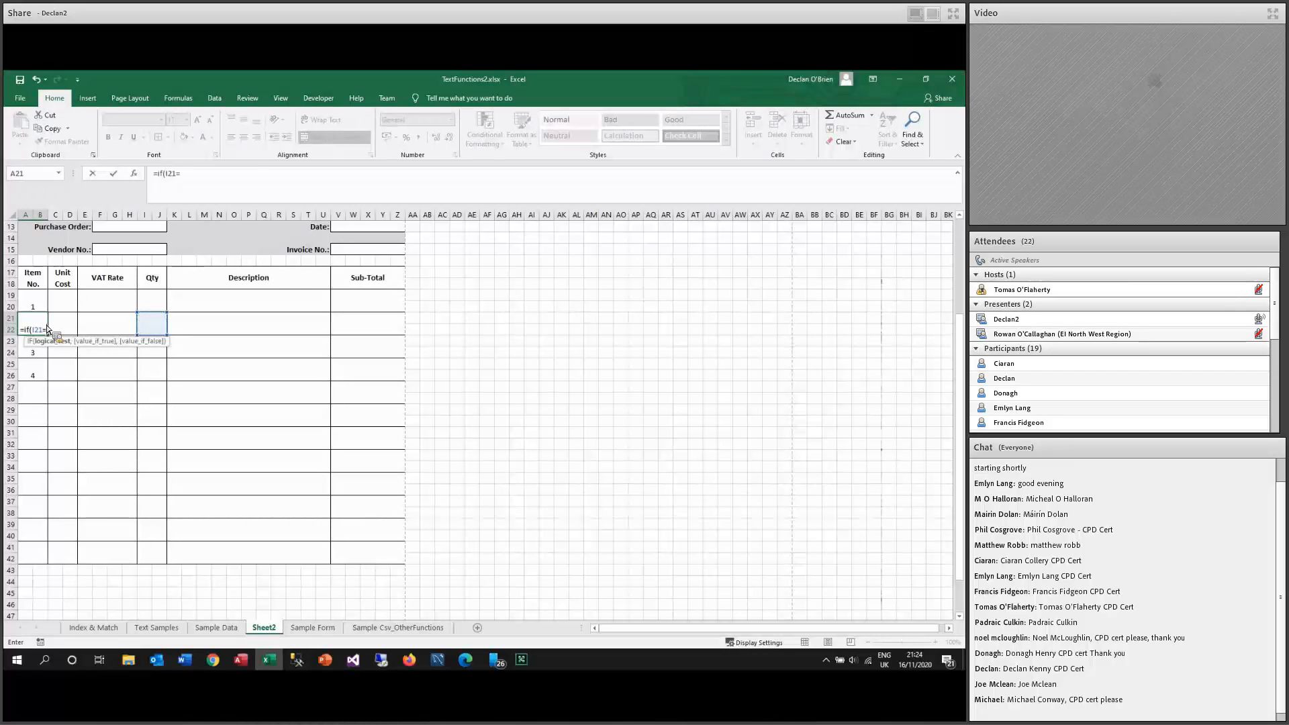
pyautogui.write('"","",')
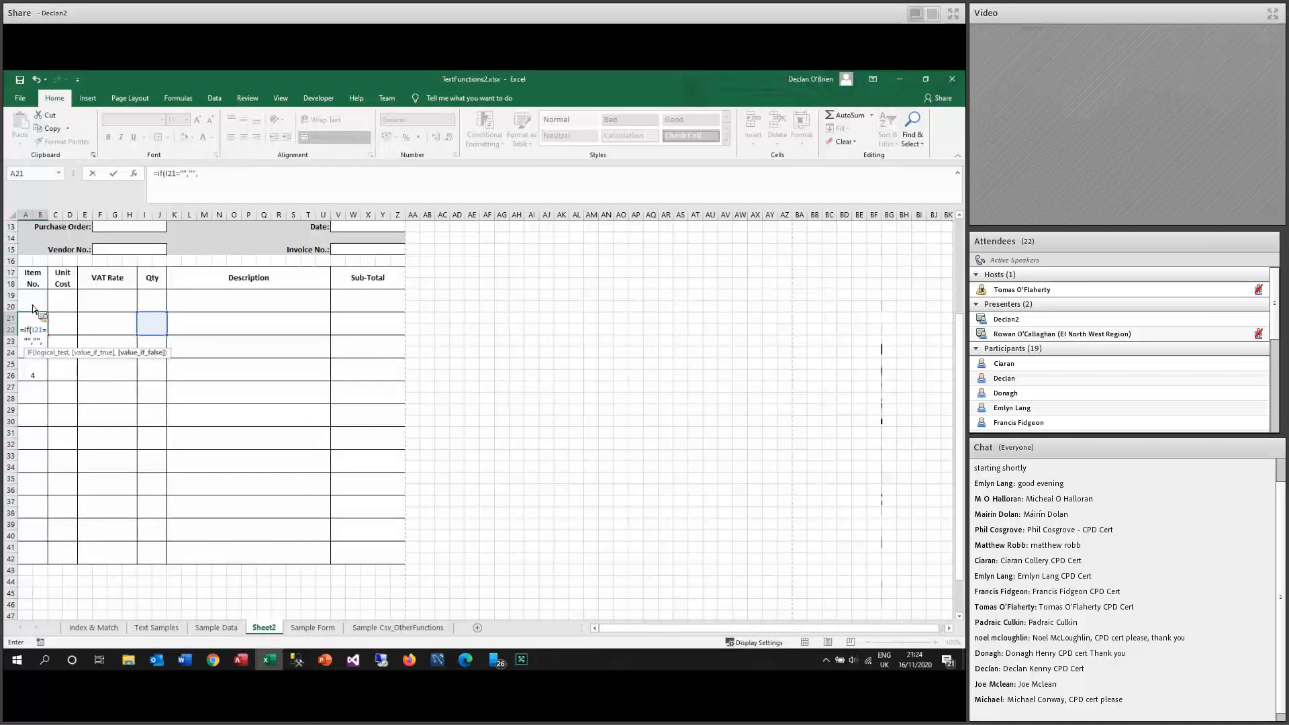
pyautogui.click(32, 309)
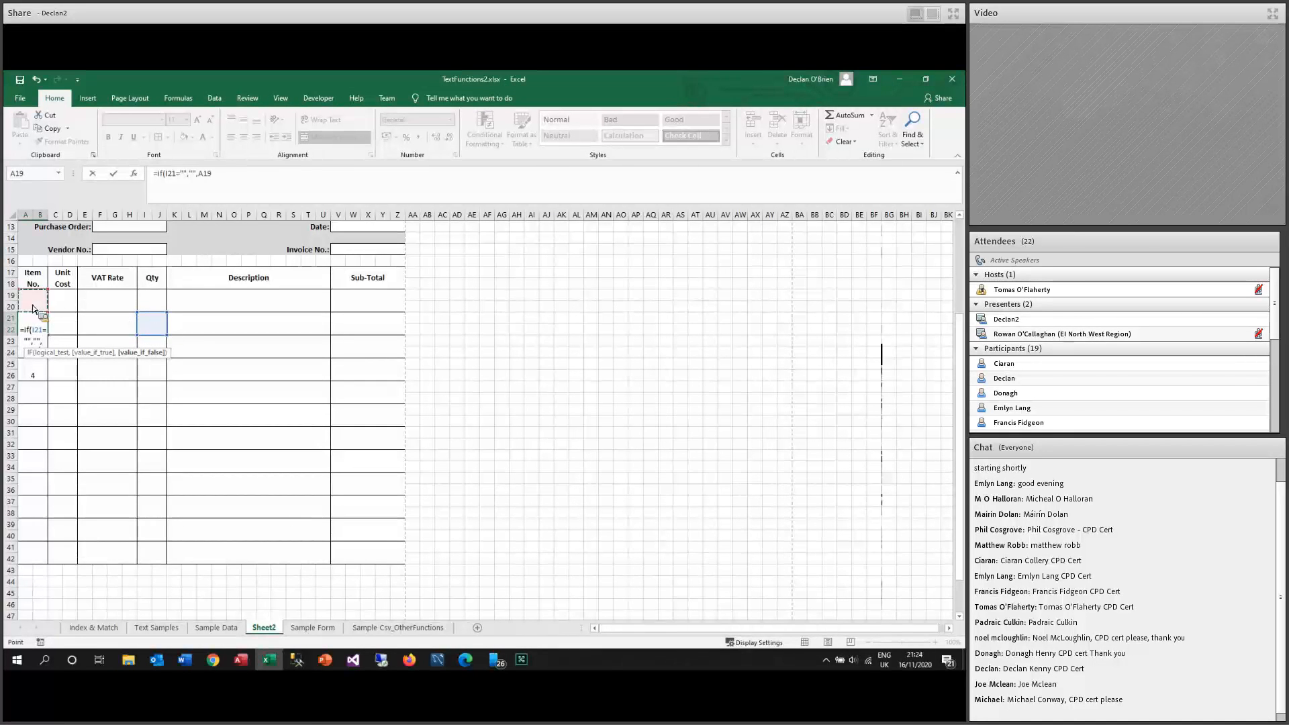
pyautogui.write('+1')
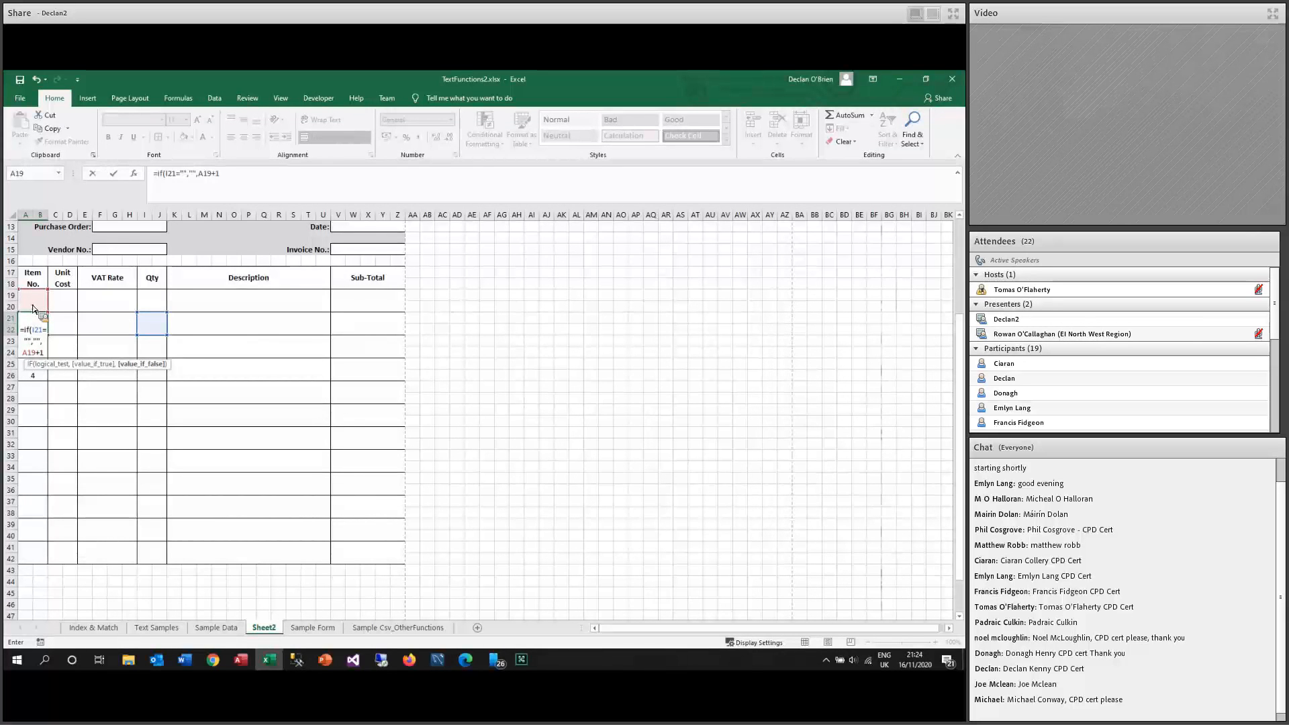
pyautogui.hotkey('ctrl', 'Return')
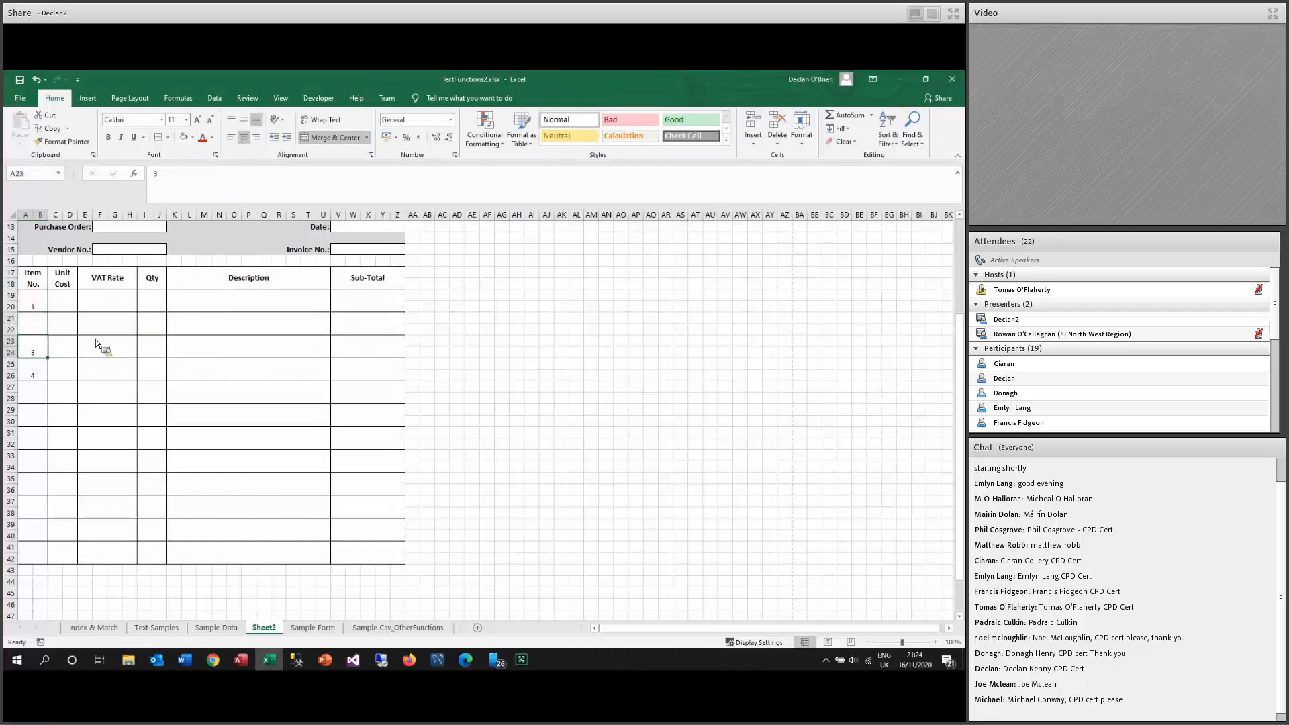
# Test the formula with a quantity of 3 in I21, then delete it and recheck A21.
pyautogui.click(155, 330)
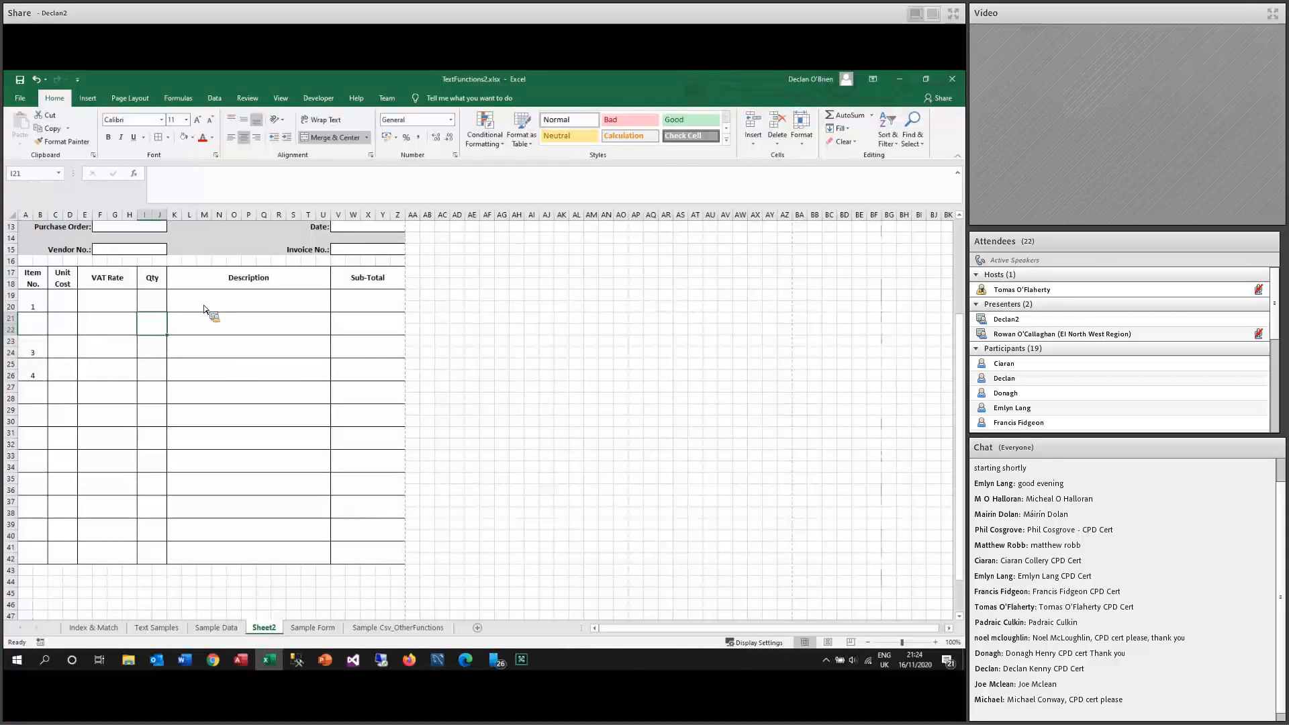
pyautogui.write('3')
pyautogui.press('Return')
pyautogui.press('Up')
pyautogui.press('Delete')
pyautogui.click(80, 323)
pyautogui.click(38, 308)
pyautogui.click(40, 327)
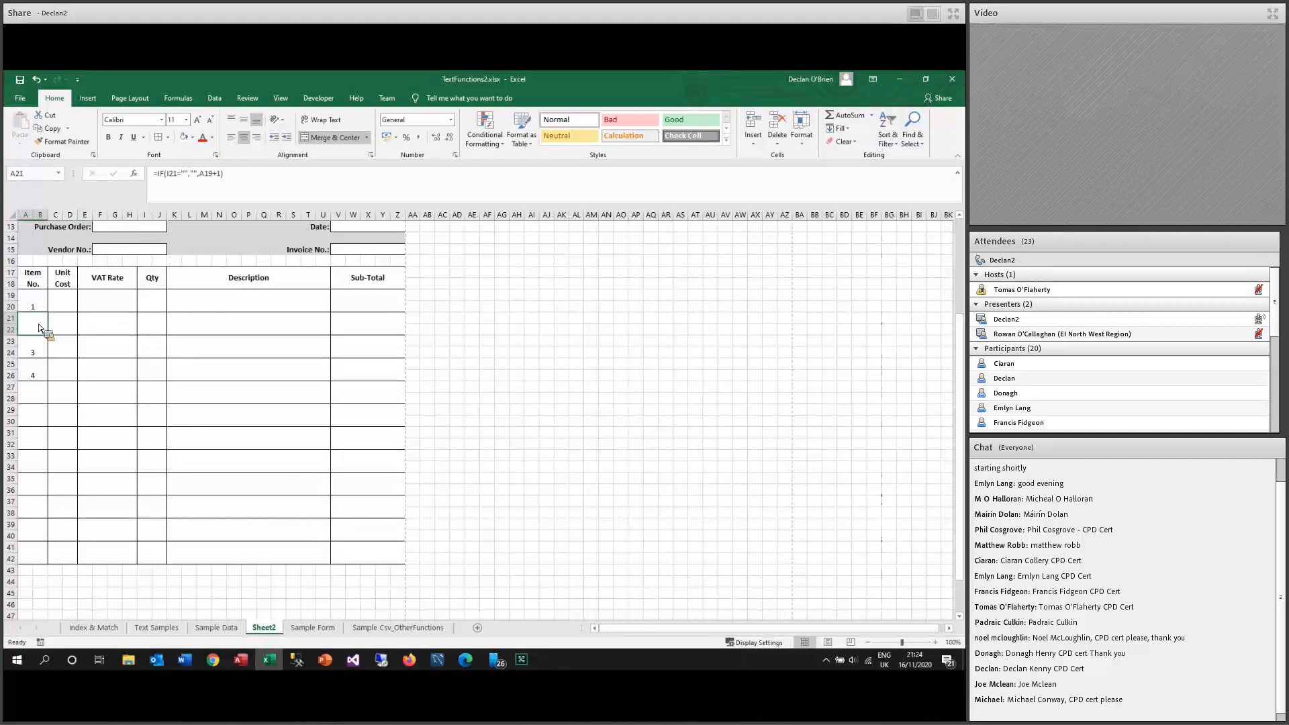
# Apply the Accounting number format to Unit Cost cell C19.
pyautogui.click(42, 308)
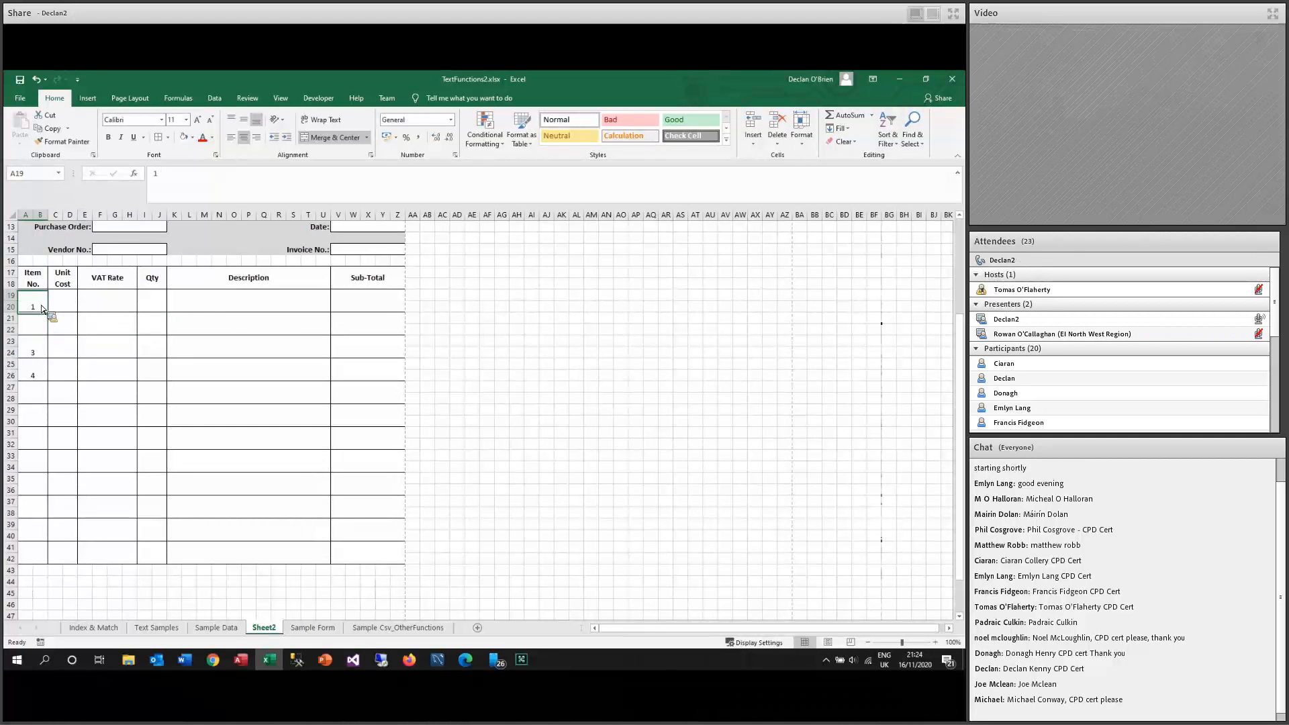
pyautogui.click(54, 306)
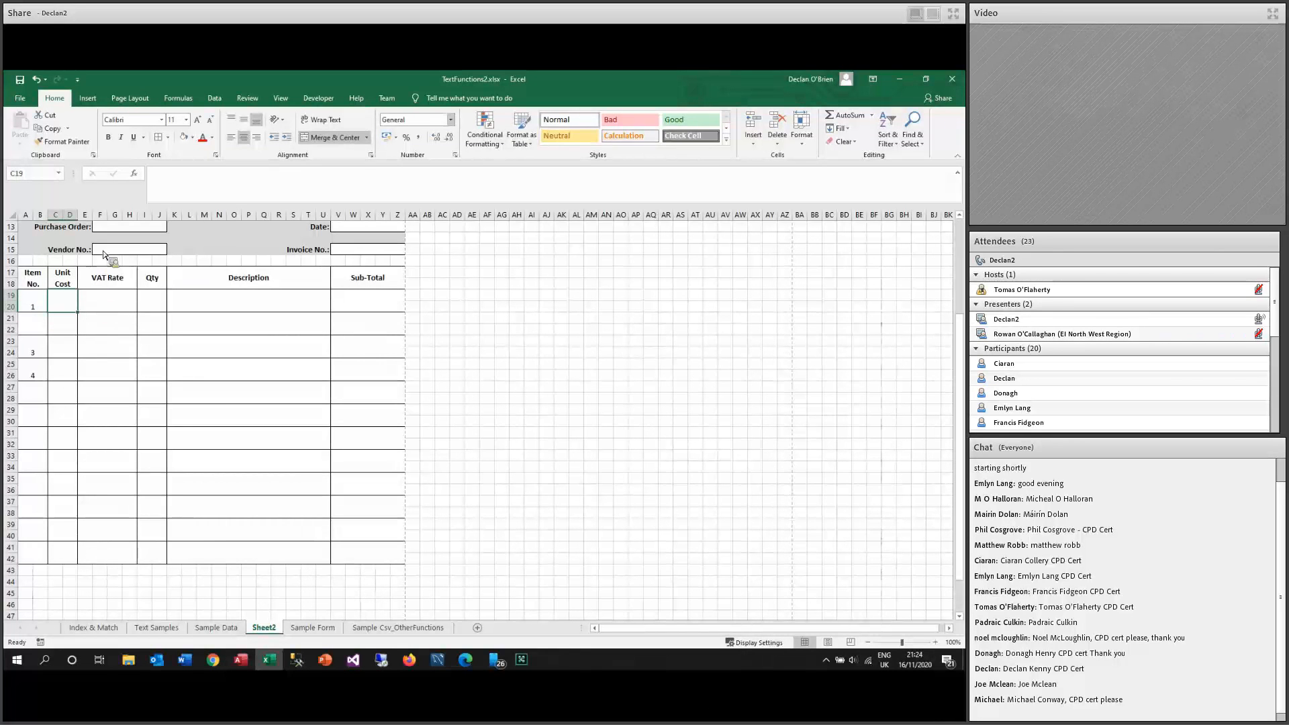
pyautogui.click(388, 137)
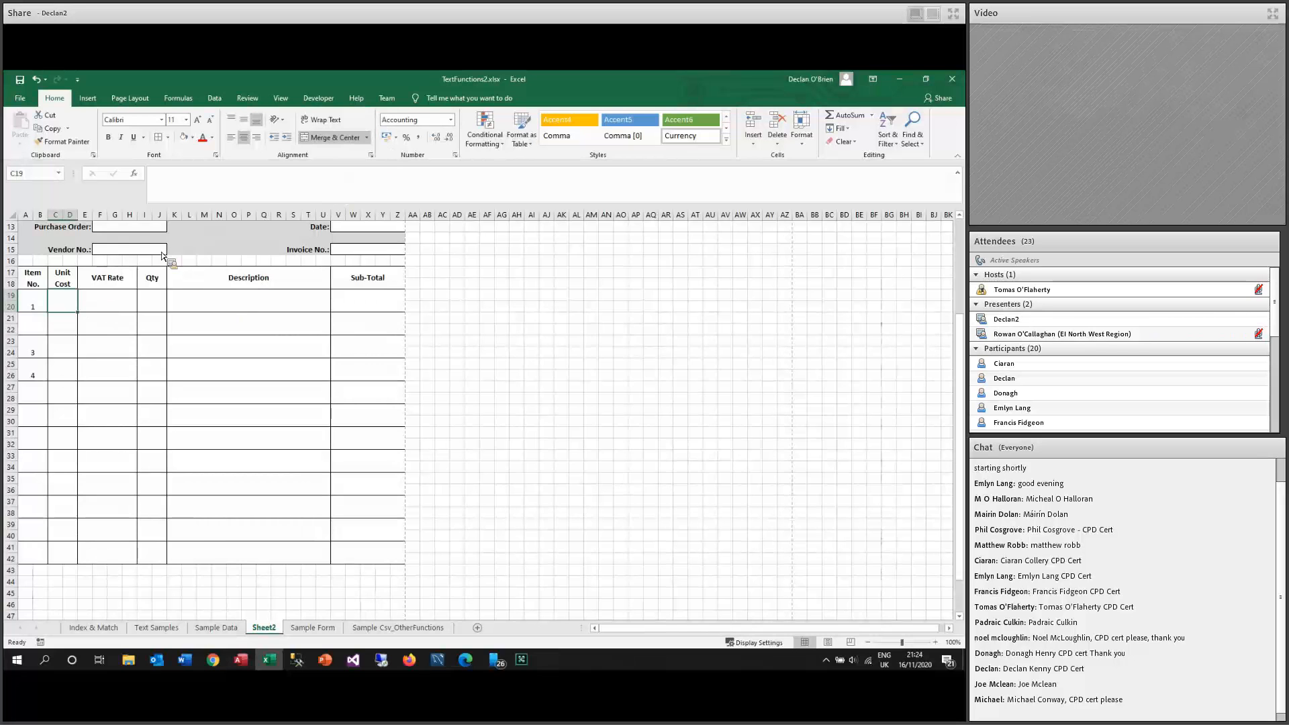
pyautogui.click(105, 306)
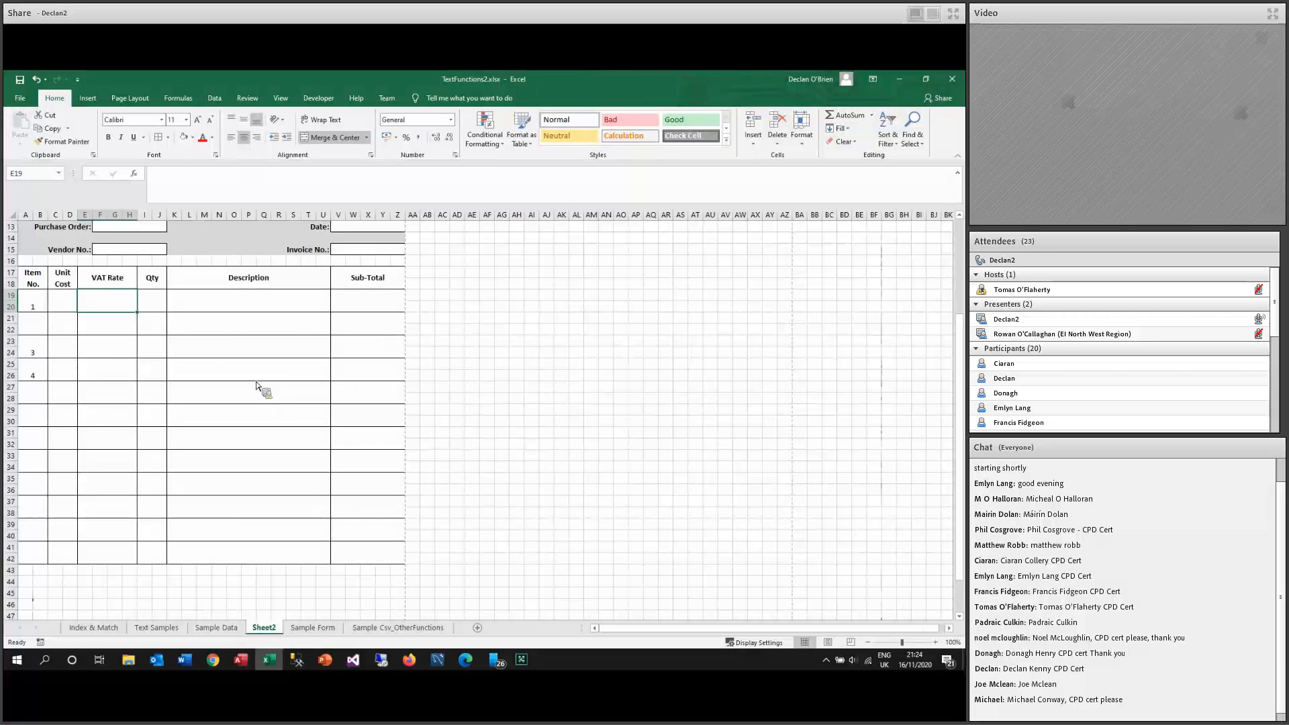
pyautogui.press('Tab')
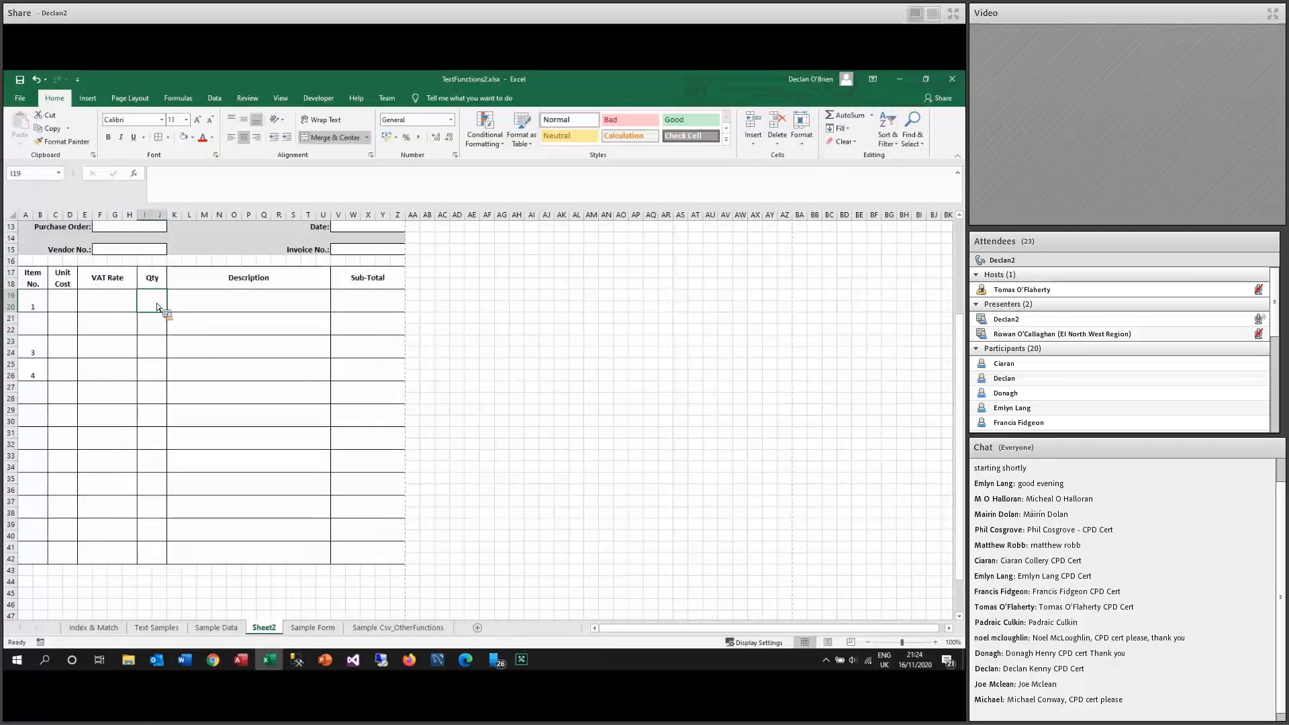
# Add a Data Validation rule to Qty cell I19 allowing decimals from 0 to 100000.
pyautogui.click(214, 98)
pyautogui.click(589, 139)
pyautogui.click(598, 162)
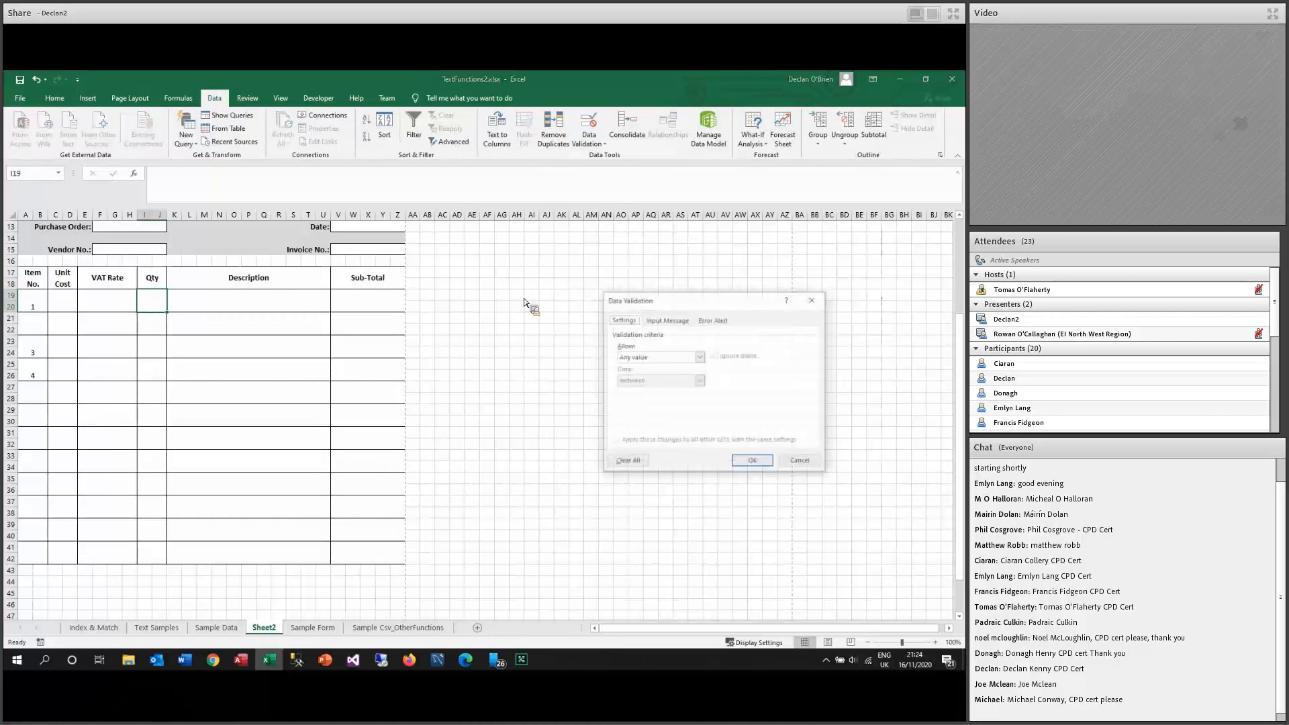
pyautogui.click(699, 357)
pyautogui.press('Down')
pyautogui.press('Down')
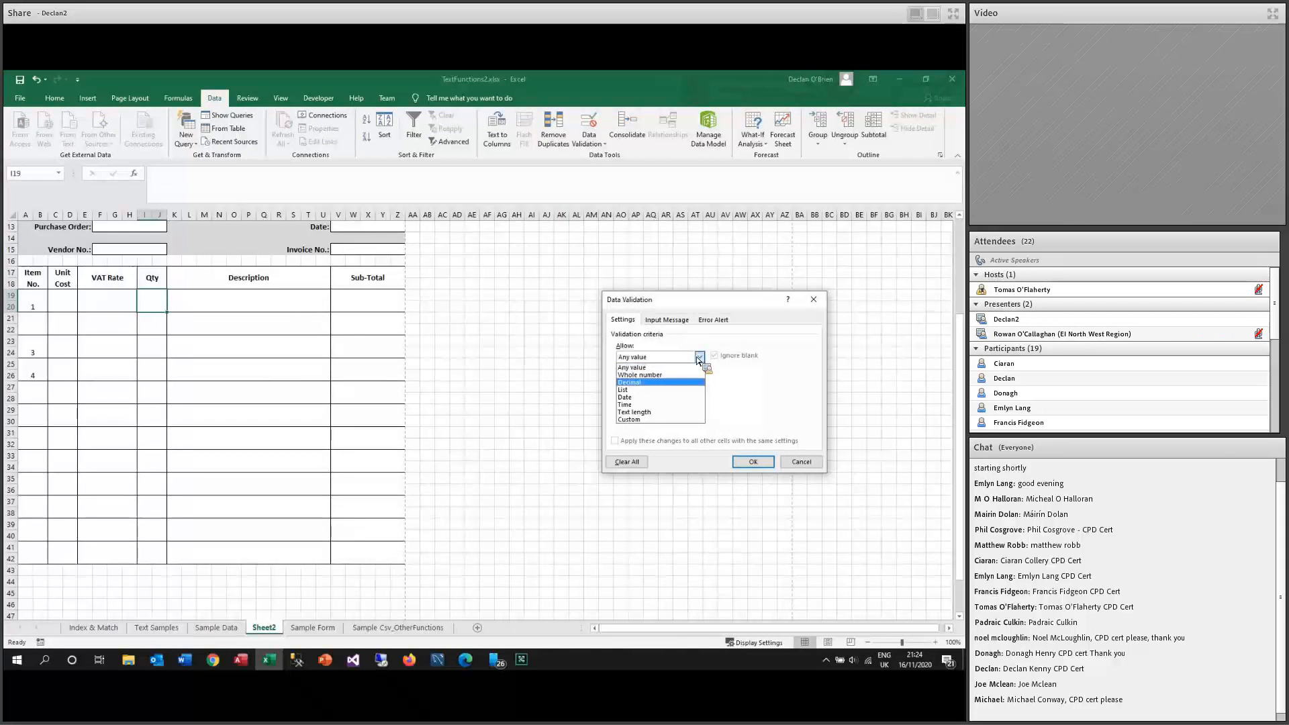
pyautogui.click(640, 384)
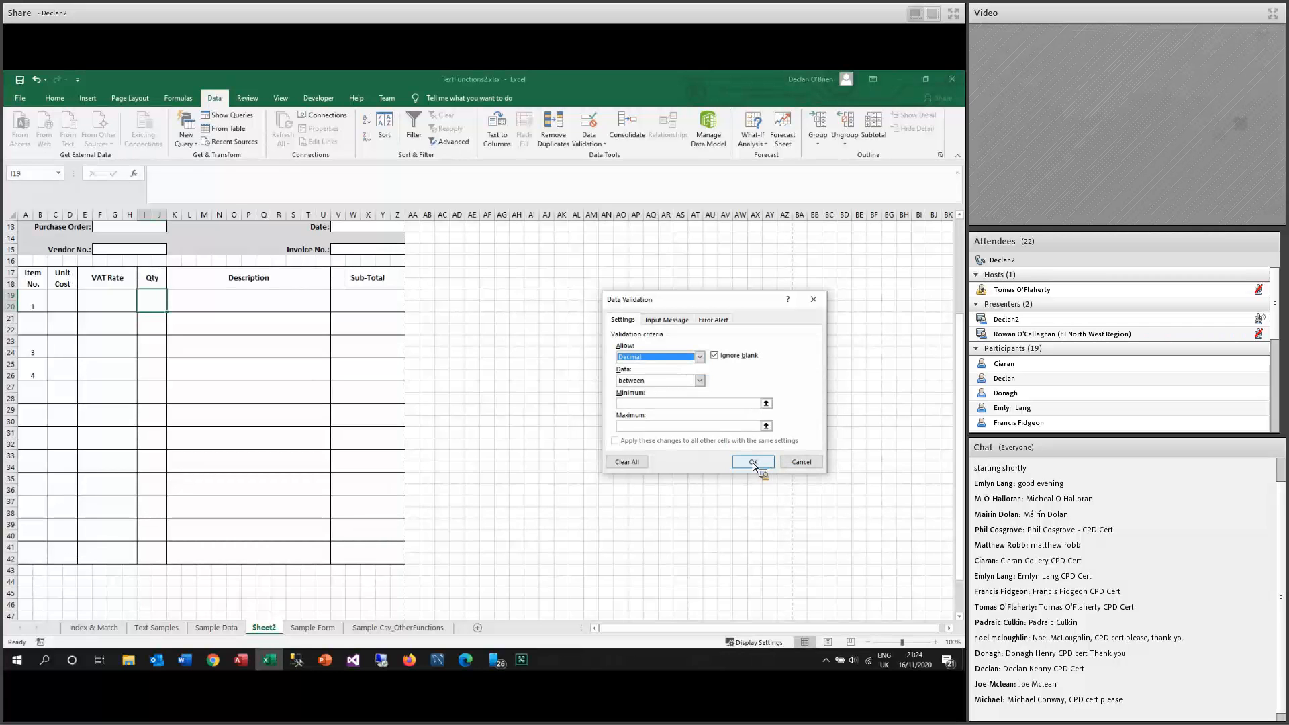
pyautogui.click(753, 462)
pyautogui.click(490, 401)
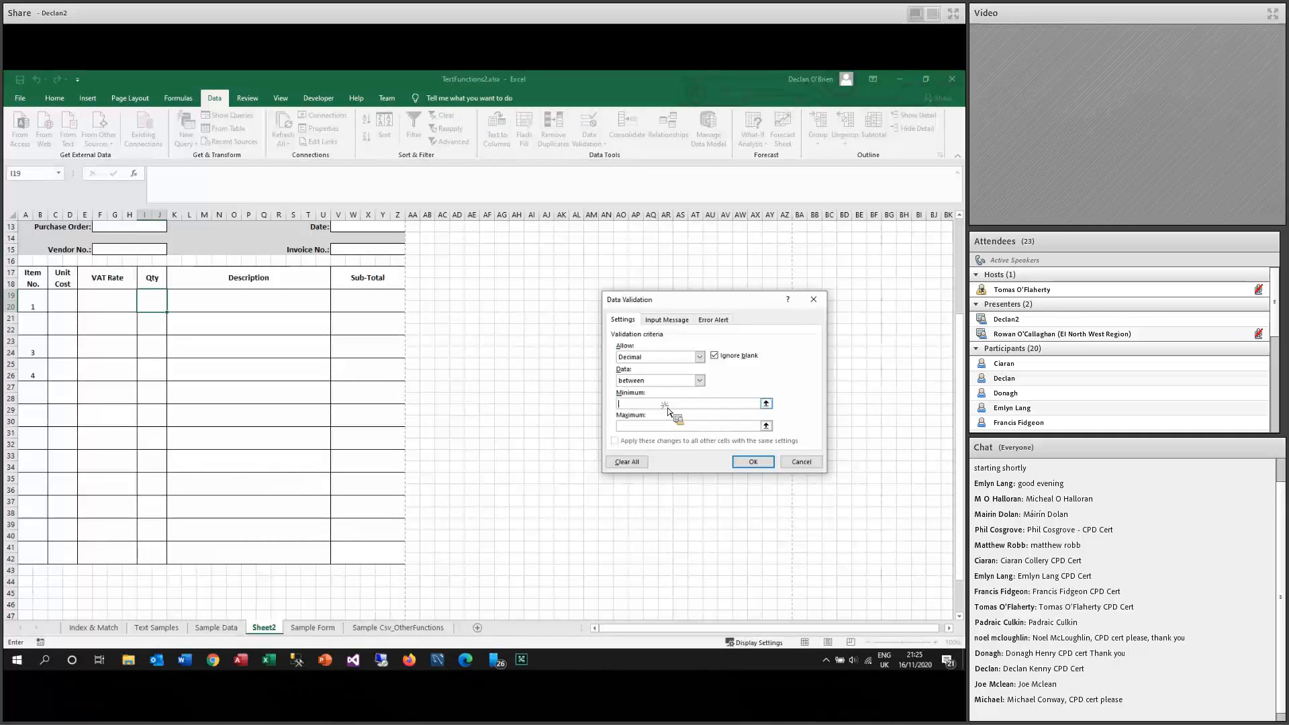
pyautogui.write('0')
pyautogui.click(643, 428)
pyautogui.write('1000000')
pyautogui.click(753, 462)
pyautogui.click(255, 310)
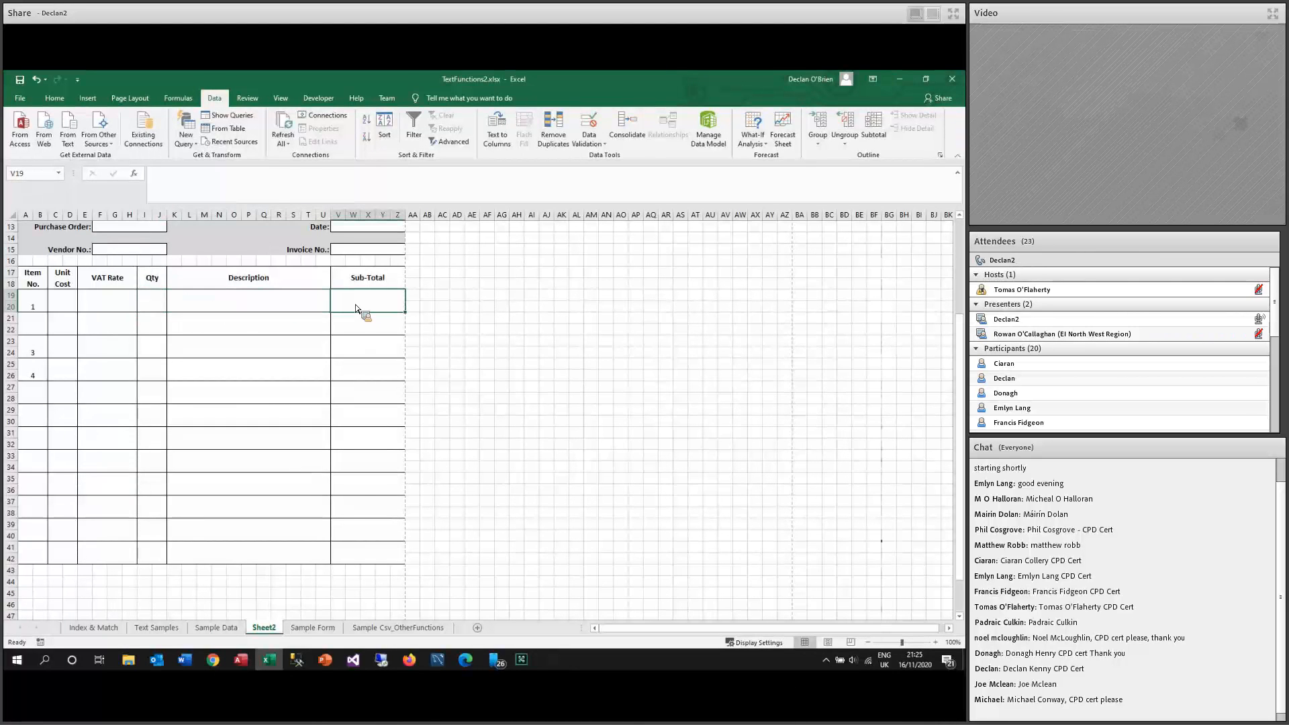
# Enter the Sub-Total formula =I19*C19 in V19.
pyautogui.write('=')
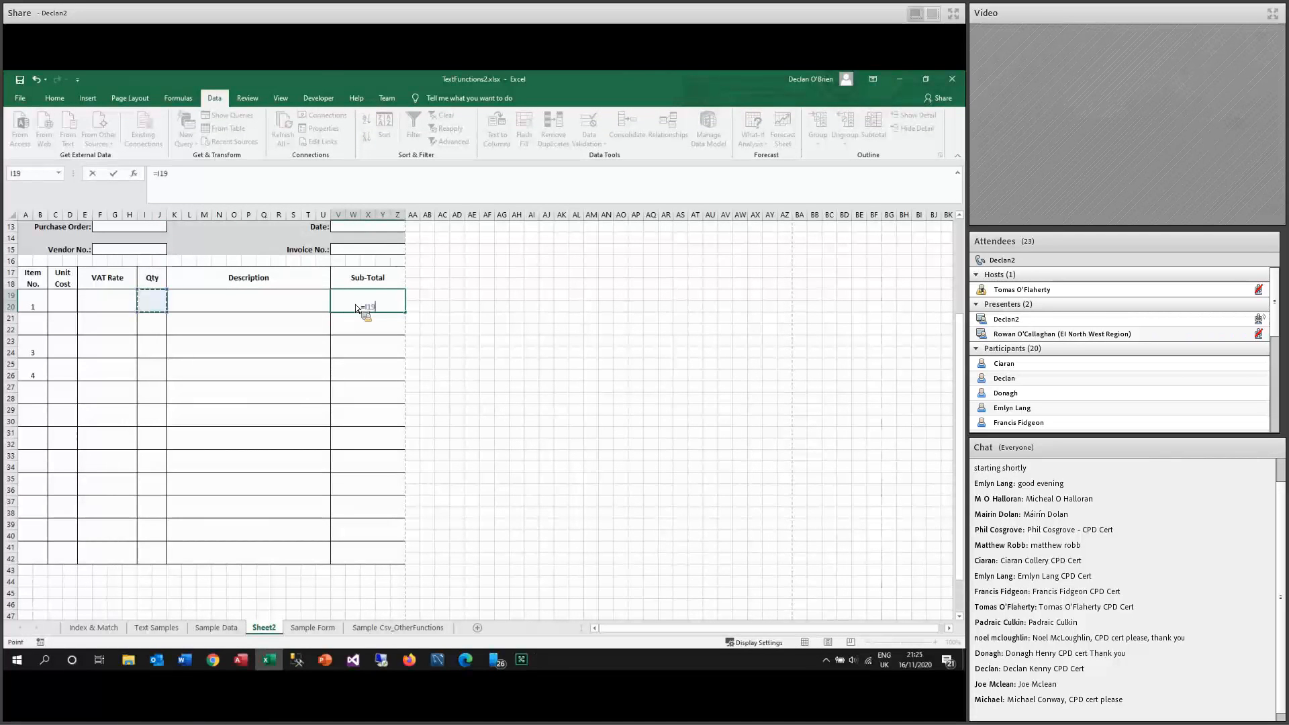
pyautogui.press('Left')
pyautogui.press('Left')
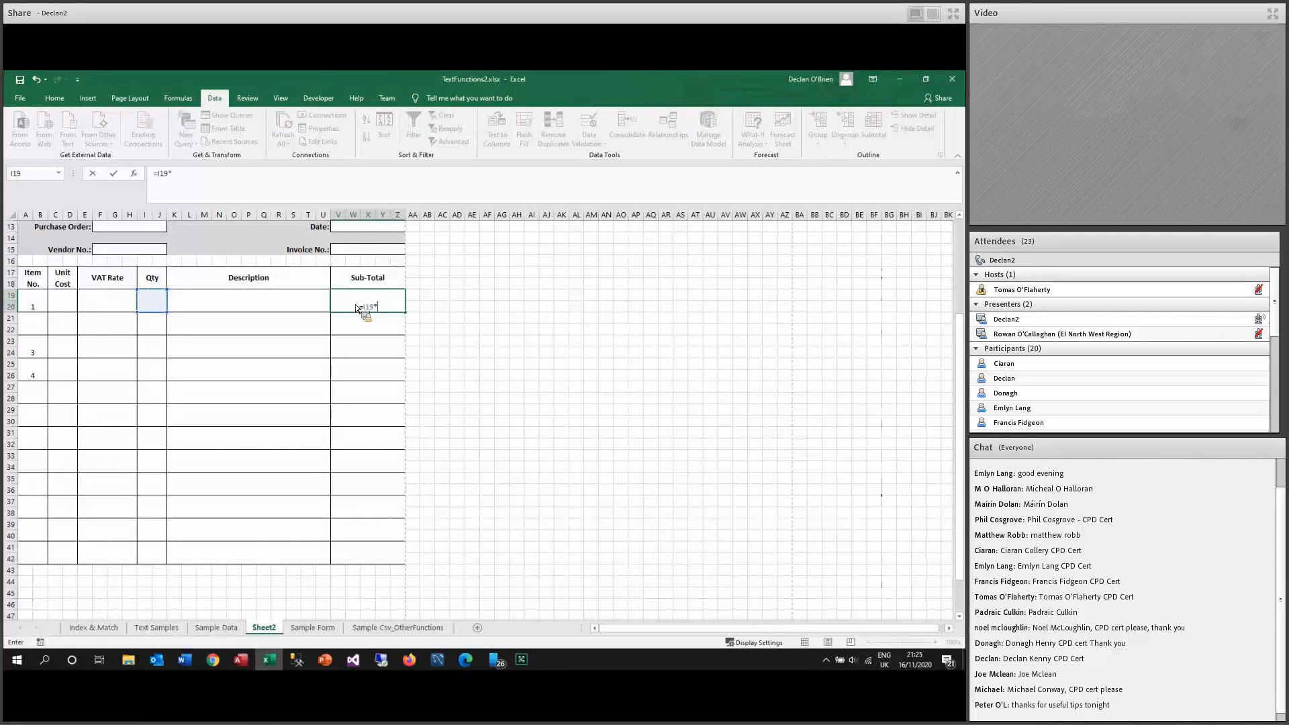
pyautogui.press('Left')
pyautogui.press('Left')
pyautogui.press('Left')
pyautogui.press('Left')
pyautogui.press('Return')
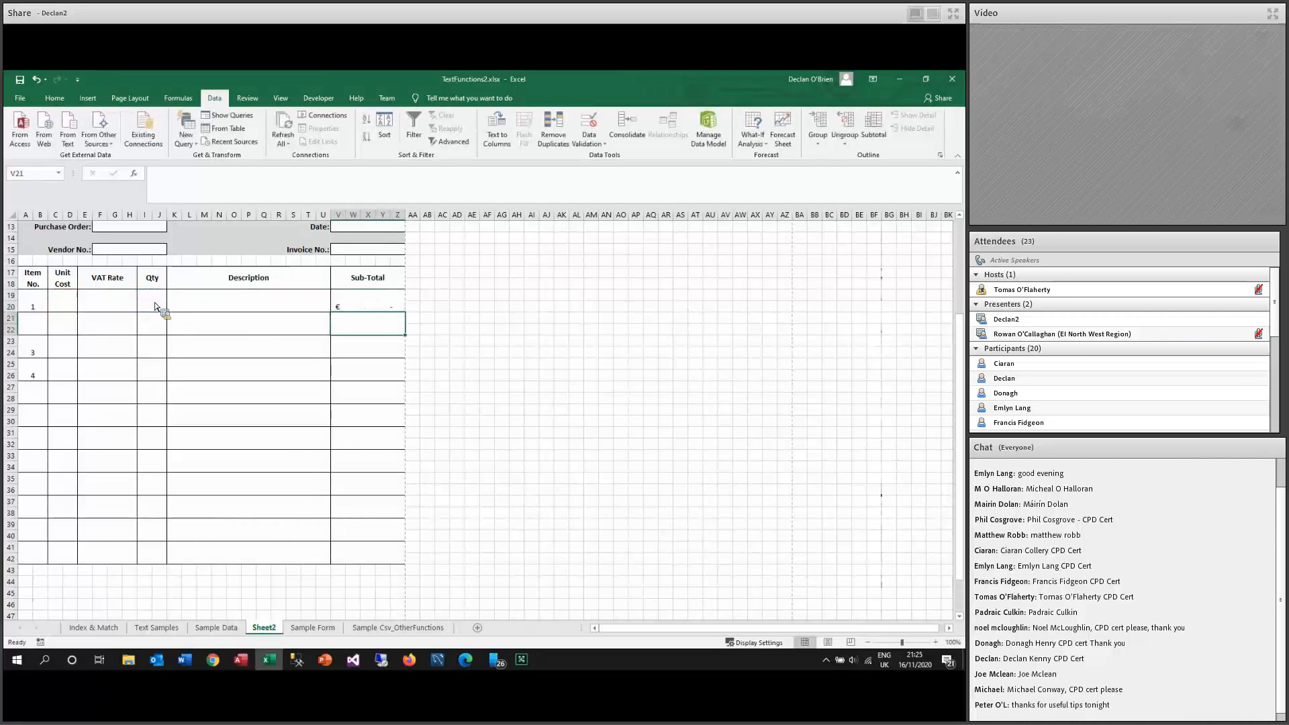
# Put a sample unit cost of 10 into C19.
pyautogui.click(62, 301)
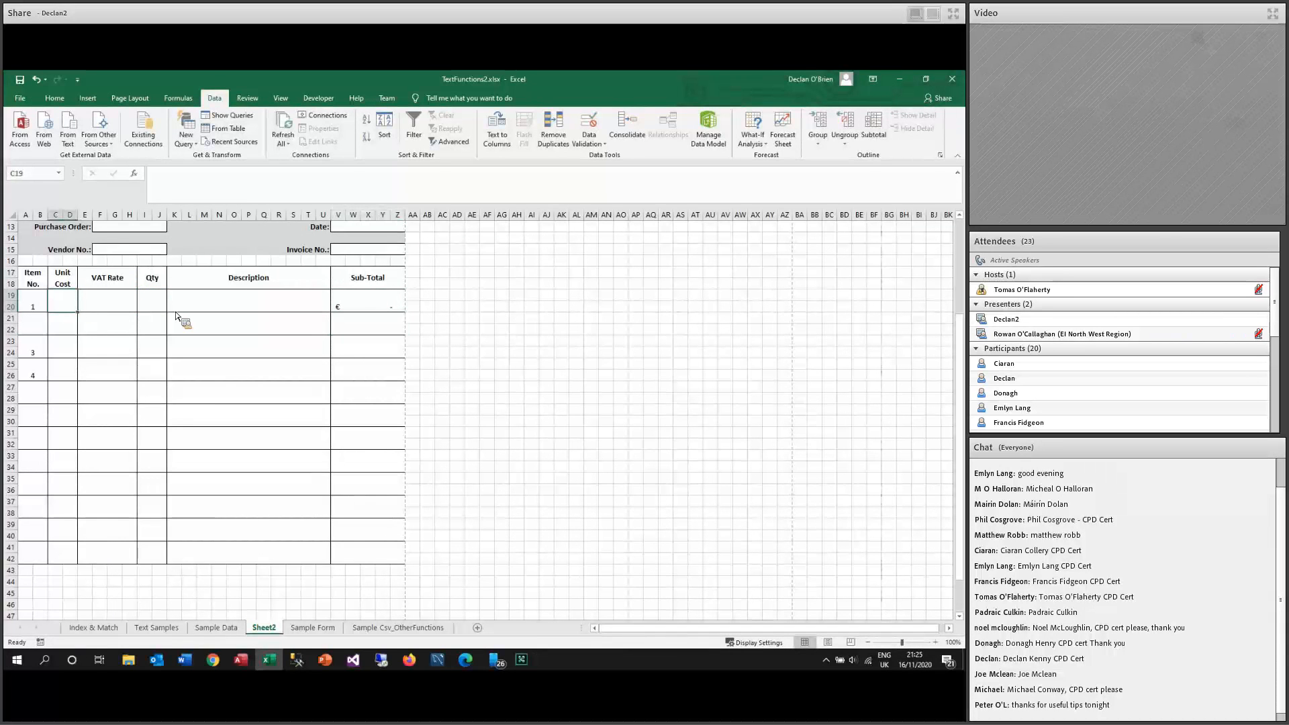
pyautogui.write('10')
pyautogui.press('Tab')
pyautogui.click(71, 306)
pyautogui.moveTo(100, 285); pyautogui.dragTo(112, 555)
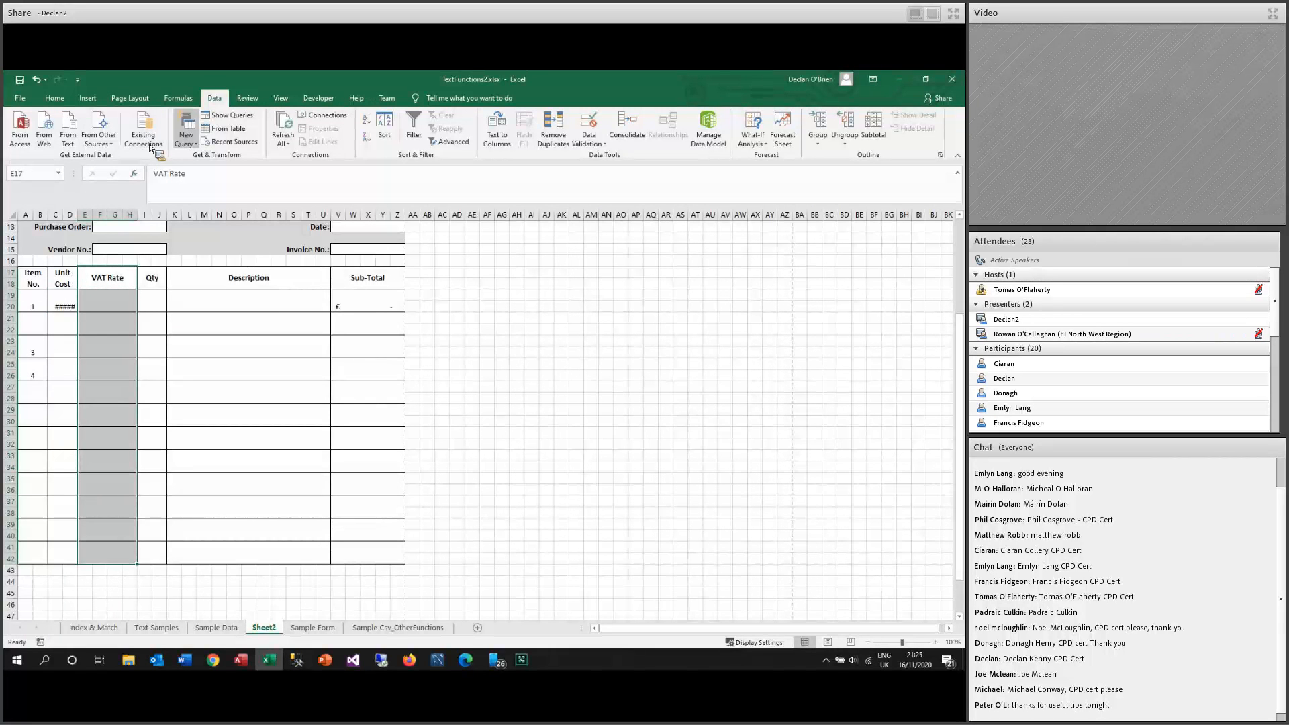
# Unmerge the VAT Rate column cells and clear the heading from E17.
pyautogui.scroll(4, 150, 147)
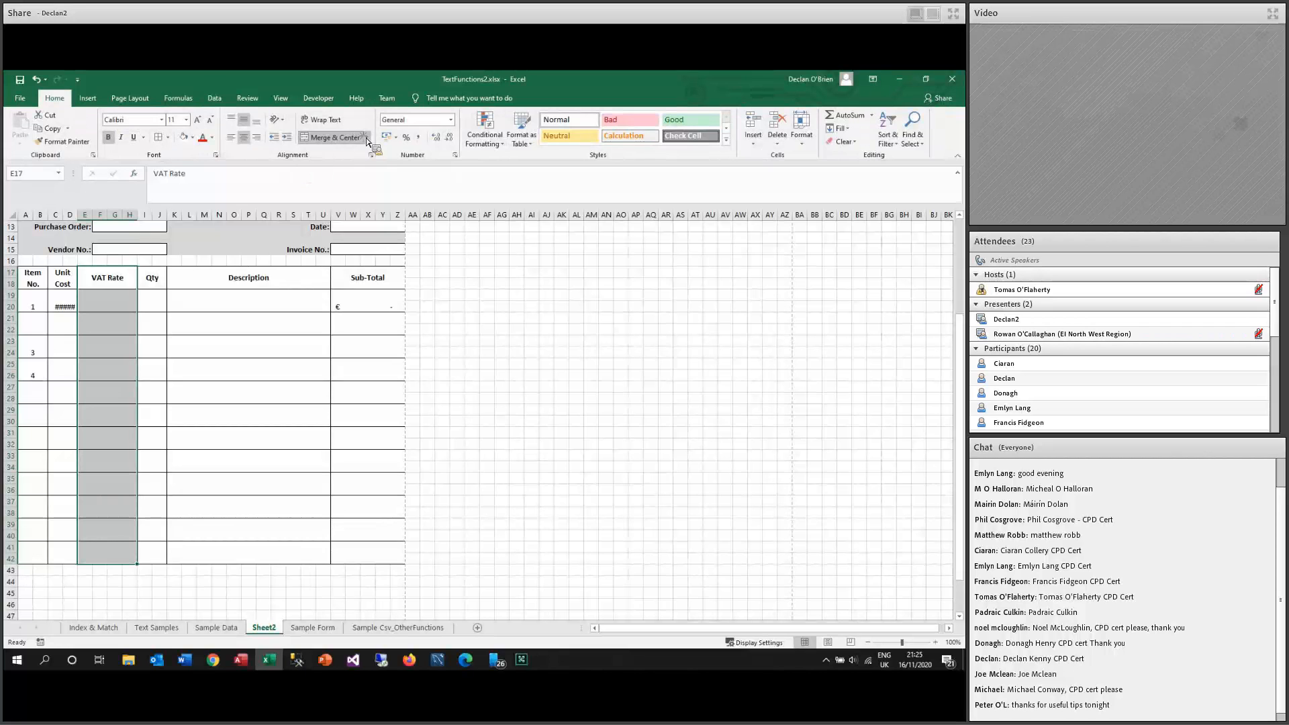
pyautogui.click(366, 137)
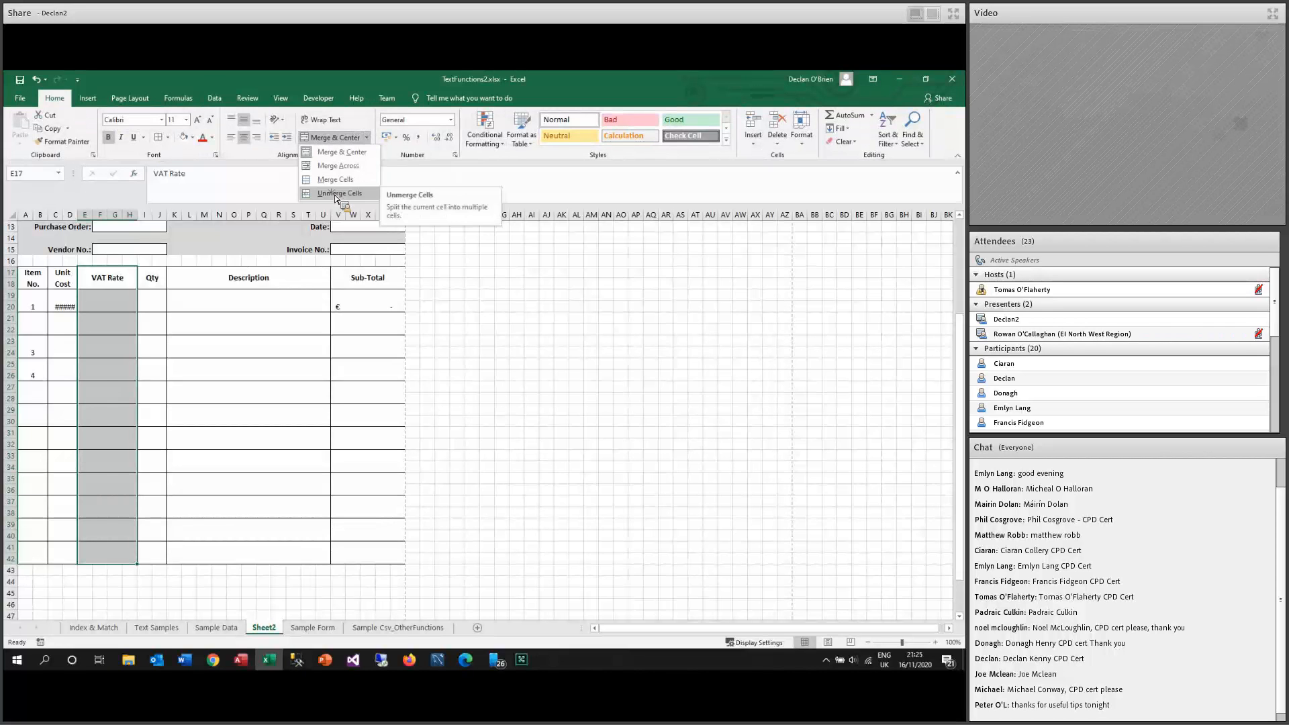
pyautogui.click(337, 195)
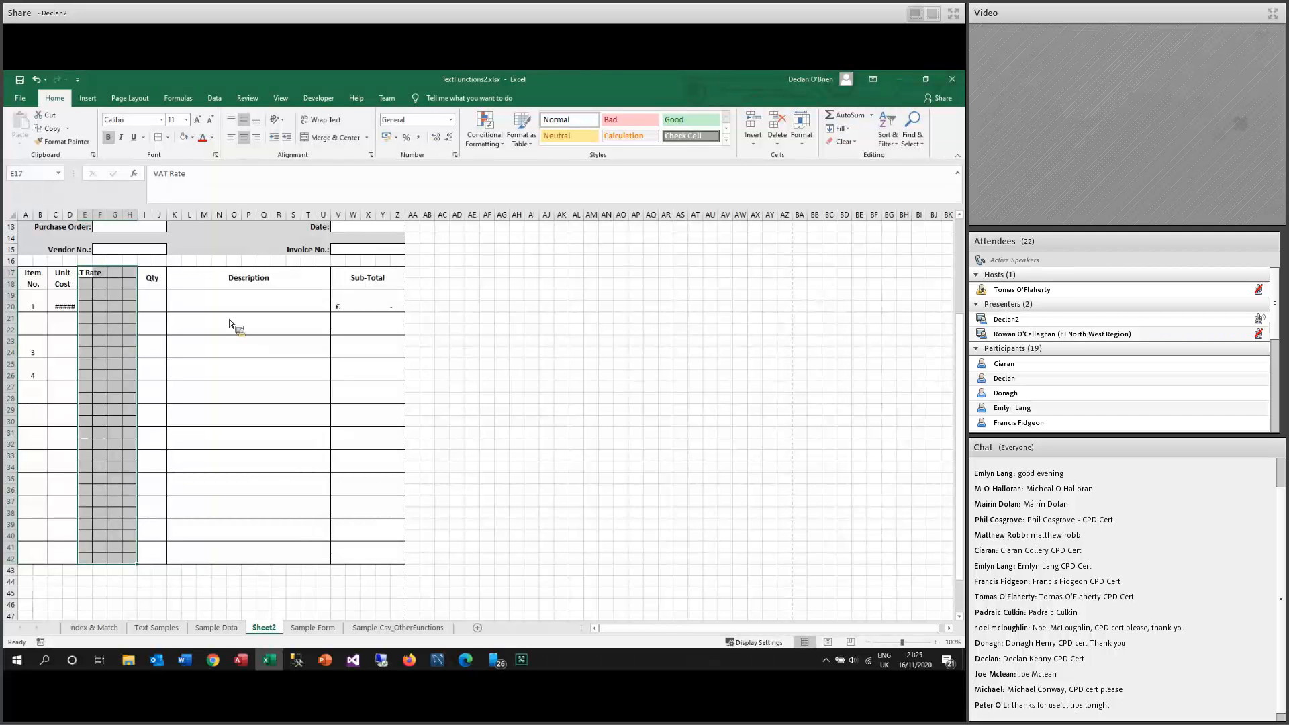
pyautogui.click(85, 274)
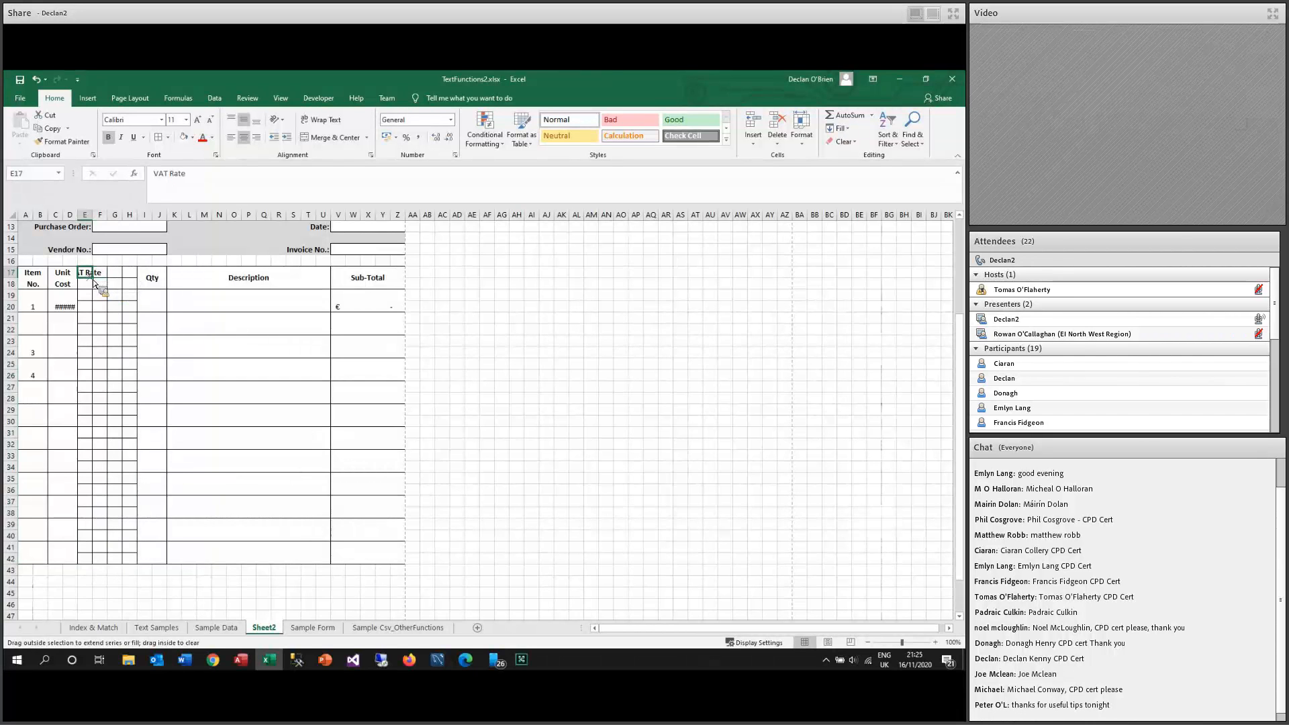
pyautogui.moveTo(90, 273)
pyautogui.mouseDown()
pyautogui.moveTo(111, 276)
pyautogui.moveTo(88, 279)
pyautogui.mouseUp()
pyautogui.press('Delete')
# Retype the VAT Rate heading in G17 and merge and centre it across G17:H18.
pyautogui.press('Right')
pyautogui.press('Right')
pyautogui.write('VAT RAte')
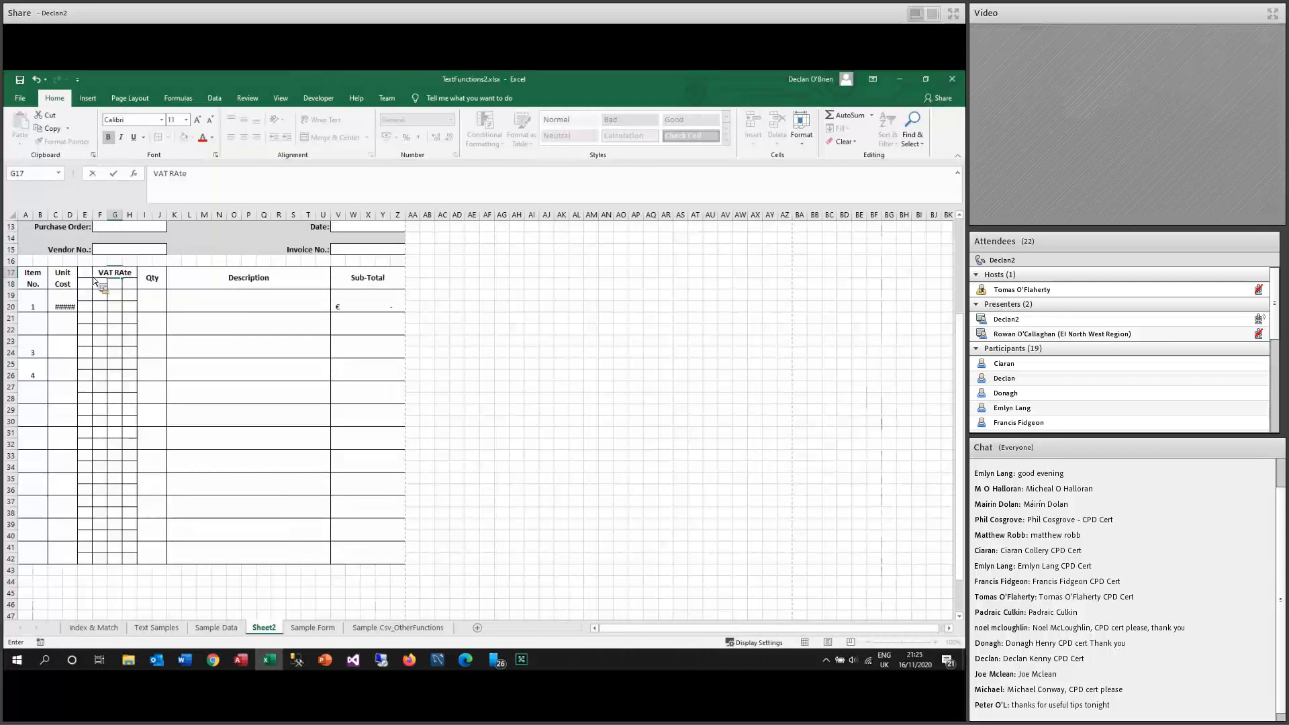
pyautogui.press('Return')
pyautogui.moveTo(114, 273); pyautogui.dragTo(129, 284)
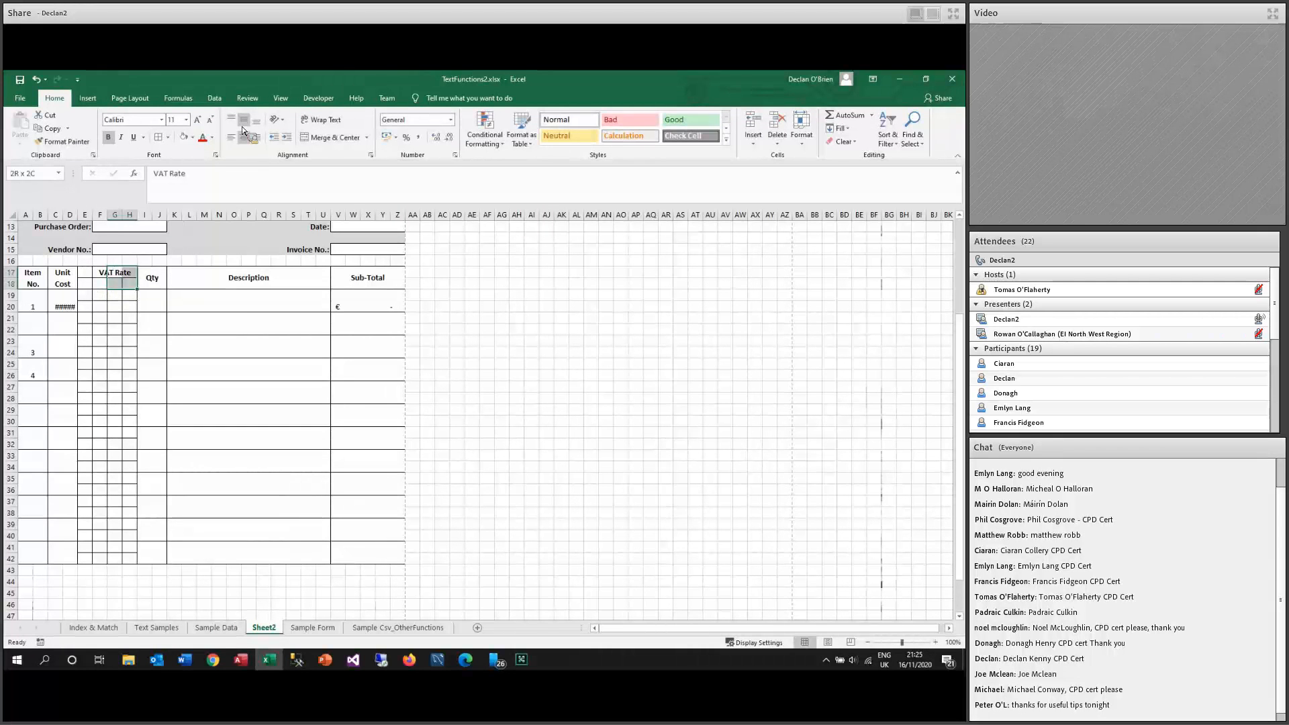
pyautogui.click(319, 142)
# Wrap the VAT Rate heading and fill a merged G19:H20 VAT cell down to row 42.
pyautogui.click(321, 119)
pyautogui.moveTo(114, 295); pyautogui.dragTo(129, 308)
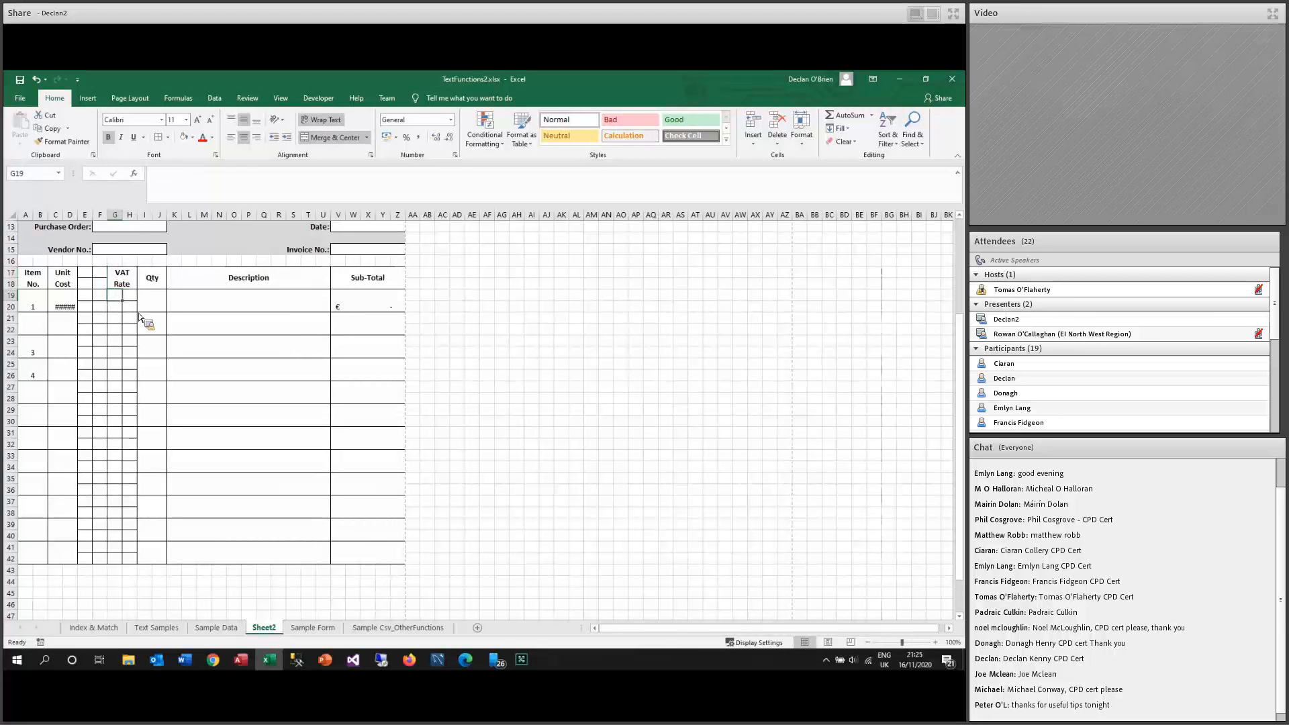
pyautogui.click(341, 144)
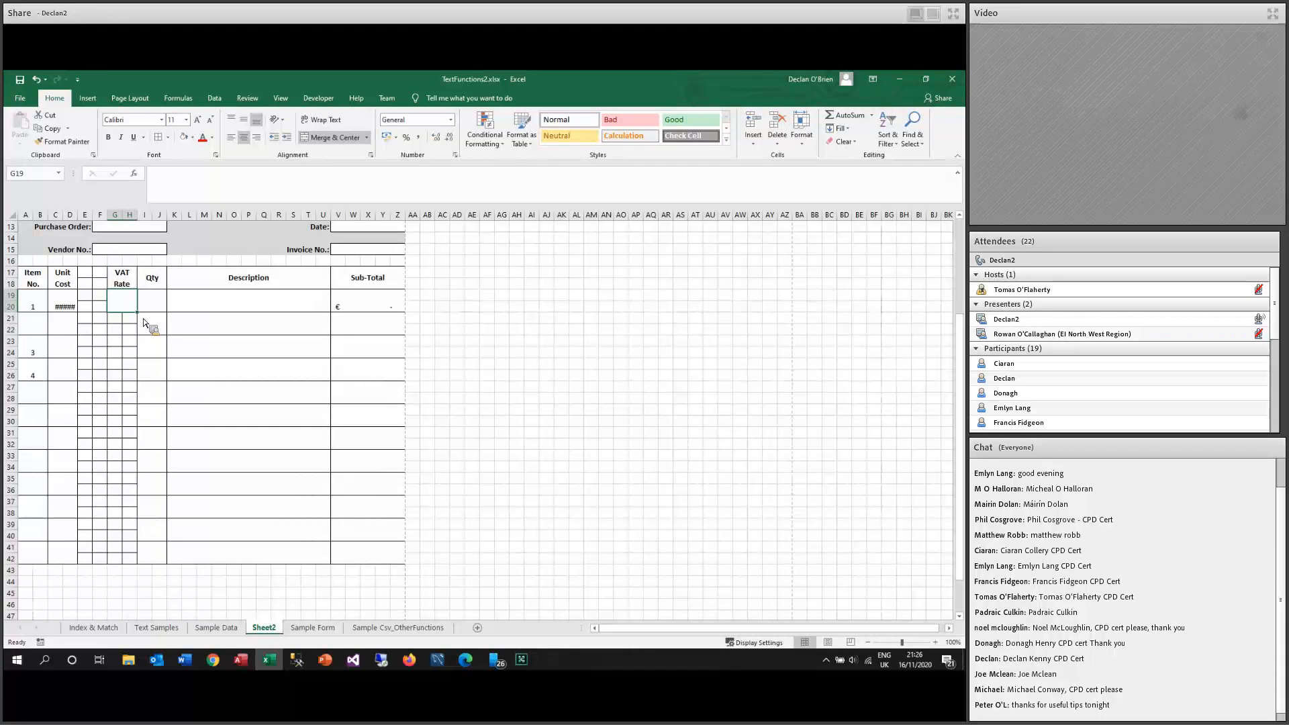
pyautogui.moveTo(137, 312); pyautogui.dragTo(135, 560)
# Merge and centre the Unit Cost heading over C17:F18 and merge C19:F20.
pyautogui.moveTo(64, 278); pyautogui.dragTo(99, 283)
pyautogui.click(319, 138)
pyautogui.click(71, 296)
pyautogui.moveTo(75, 306); pyautogui.dragTo(100, 306)
pyautogui.click(359, 142)
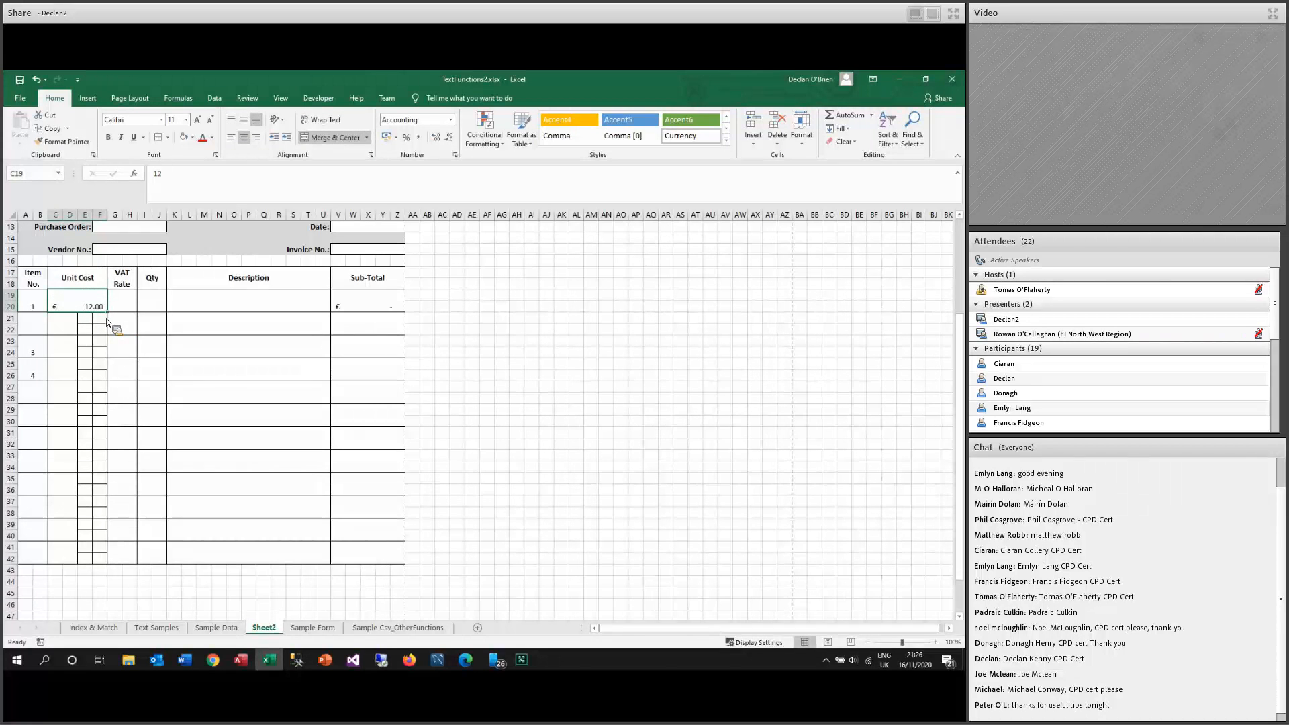
# Unmerge C21:F42 to clear the merge warning, then fill the merged C19 down to row 42.
pyautogui.moveTo(107, 322); pyautogui.dragTo(106, 566)
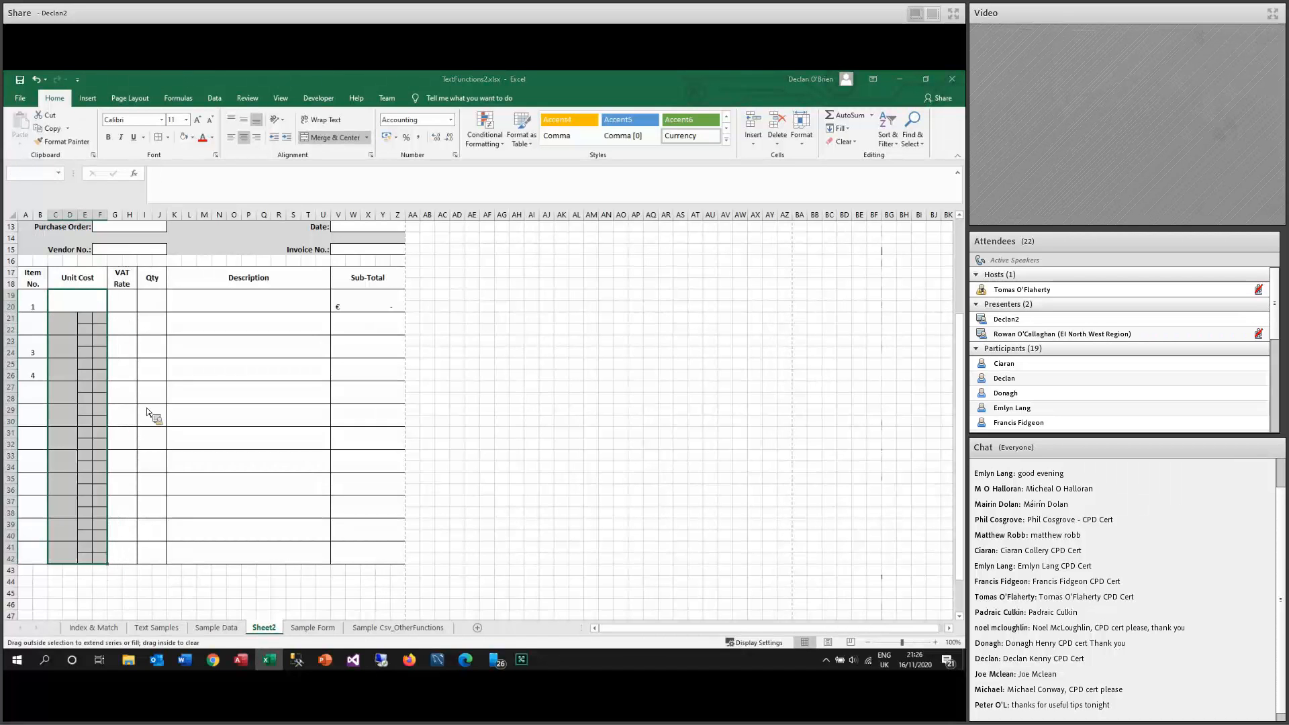
pyautogui.press('Return')
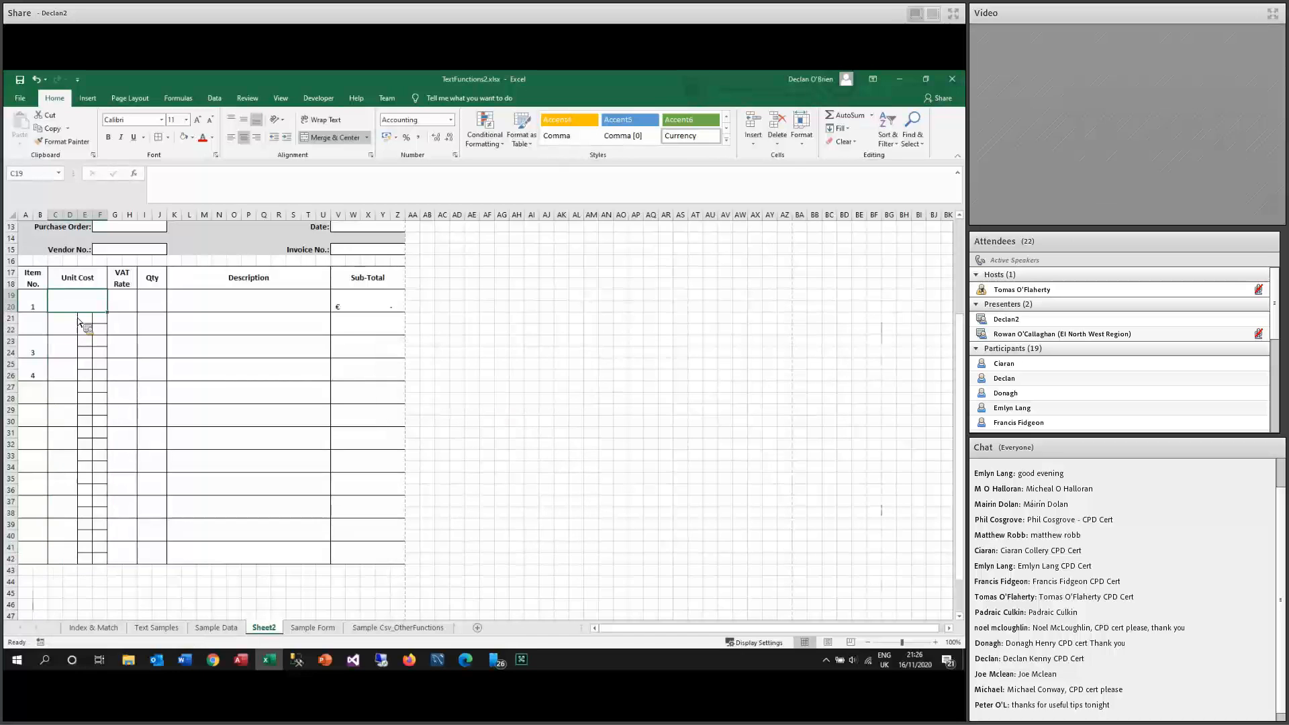
pyautogui.click(81, 327)
pyautogui.click(355, 141)
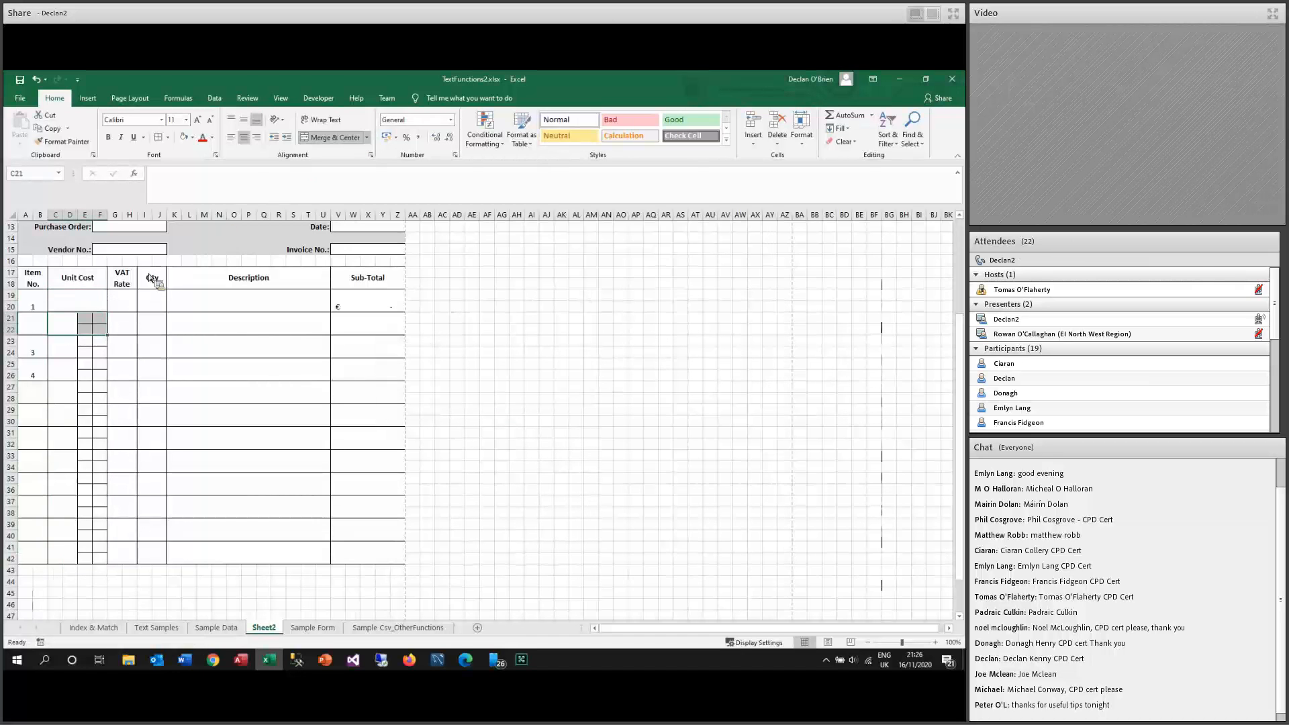
pyautogui.click(69, 328)
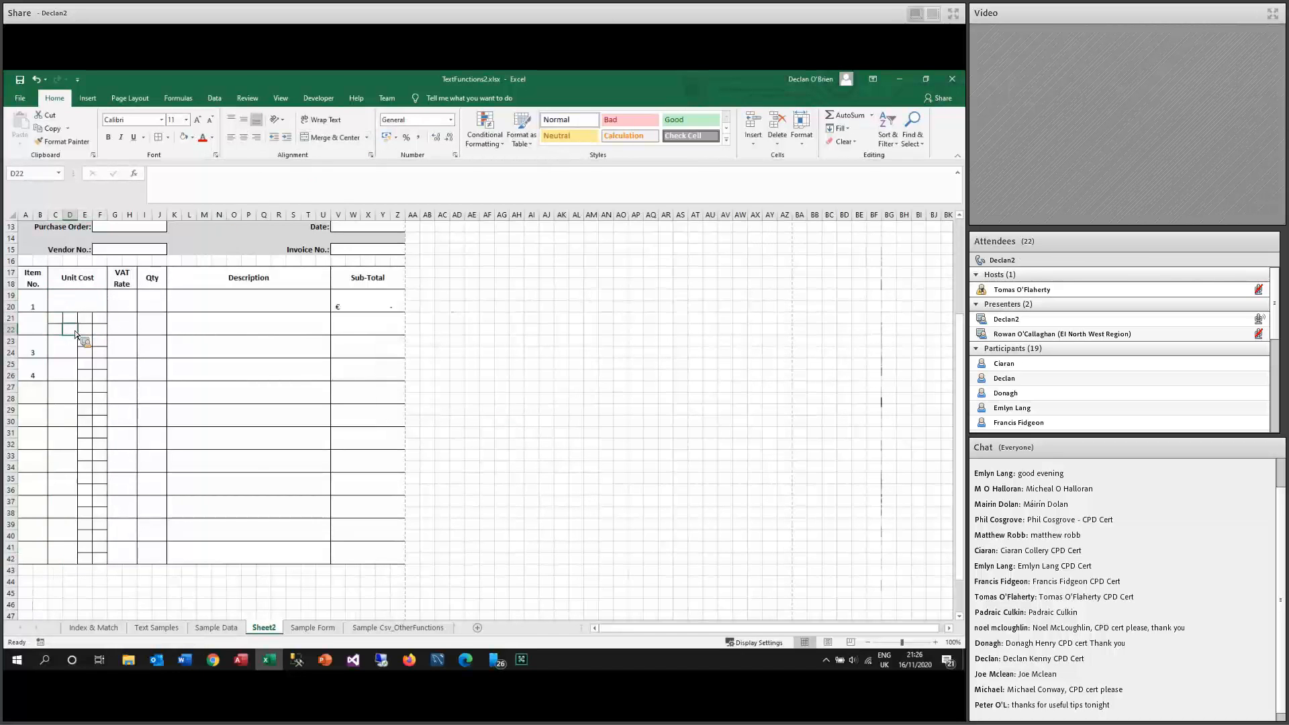
pyautogui.moveTo(56, 319); pyautogui.dragTo(93, 547)
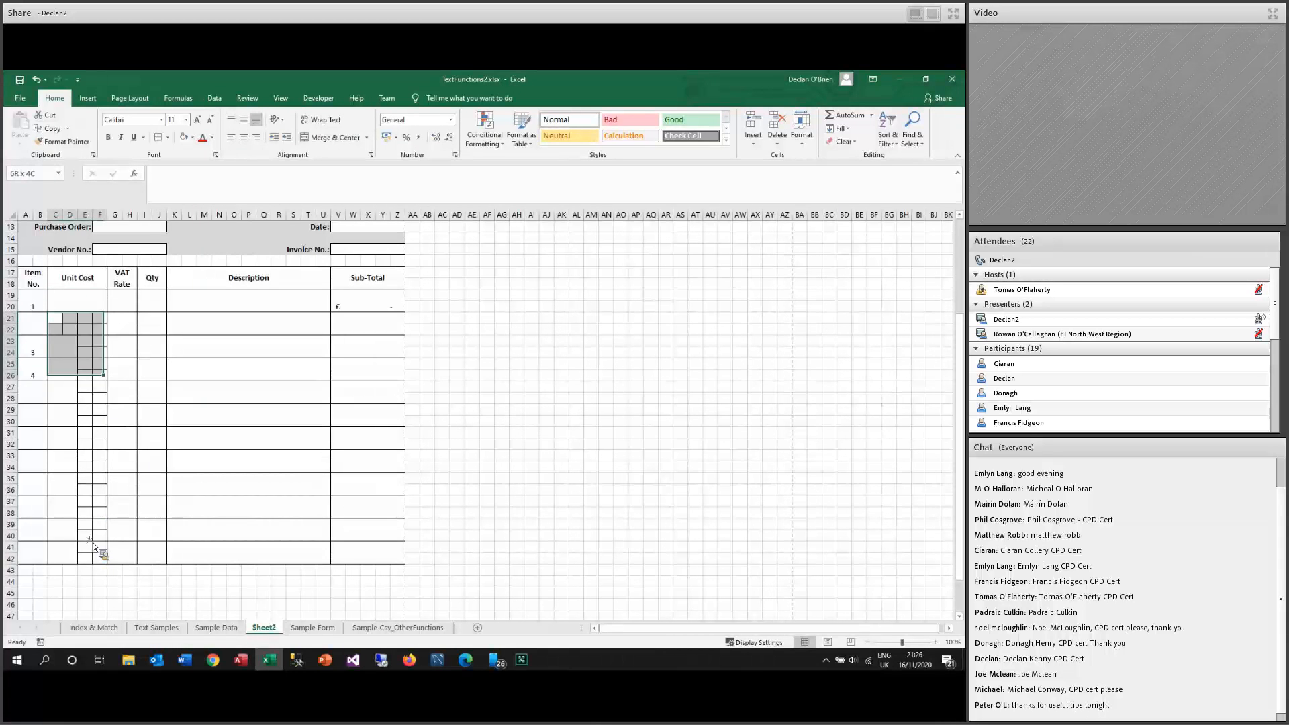
pyautogui.click(366, 138)
pyautogui.click(341, 195)
pyautogui.click(85, 300)
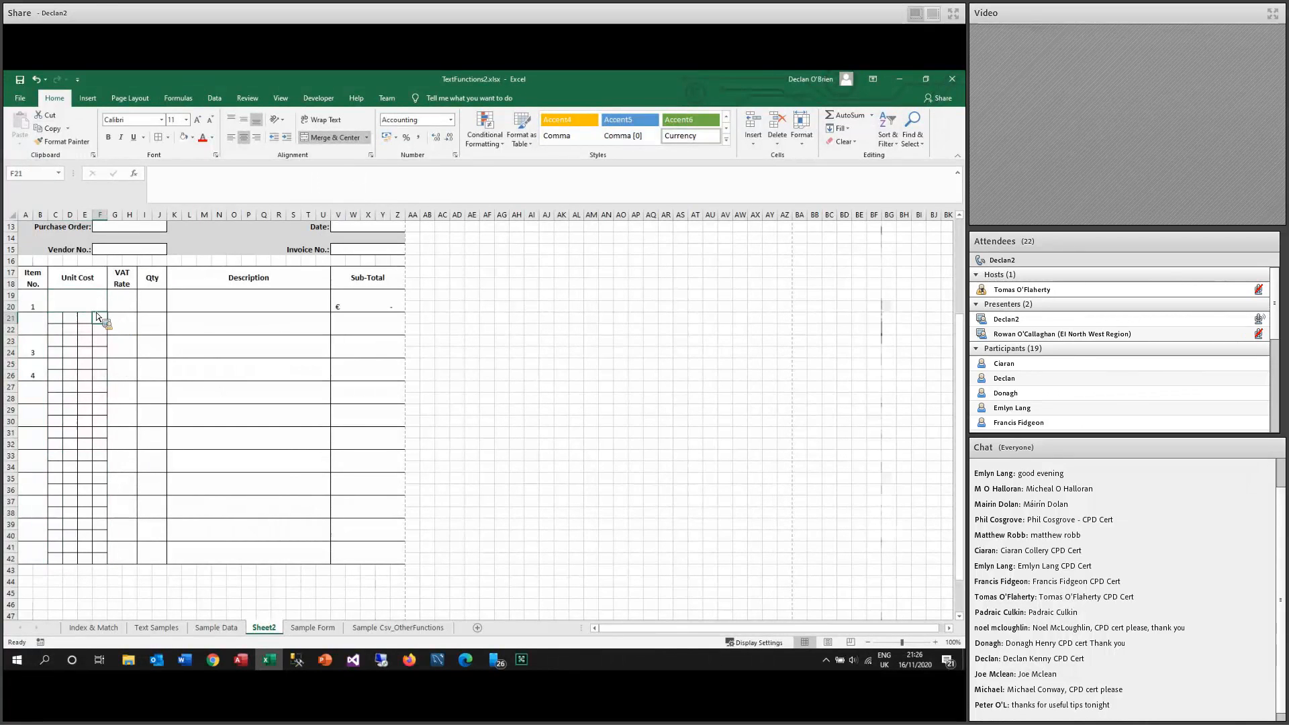
pyautogui.moveTo(108, 312); pyautogui.dragTo(112, 554)
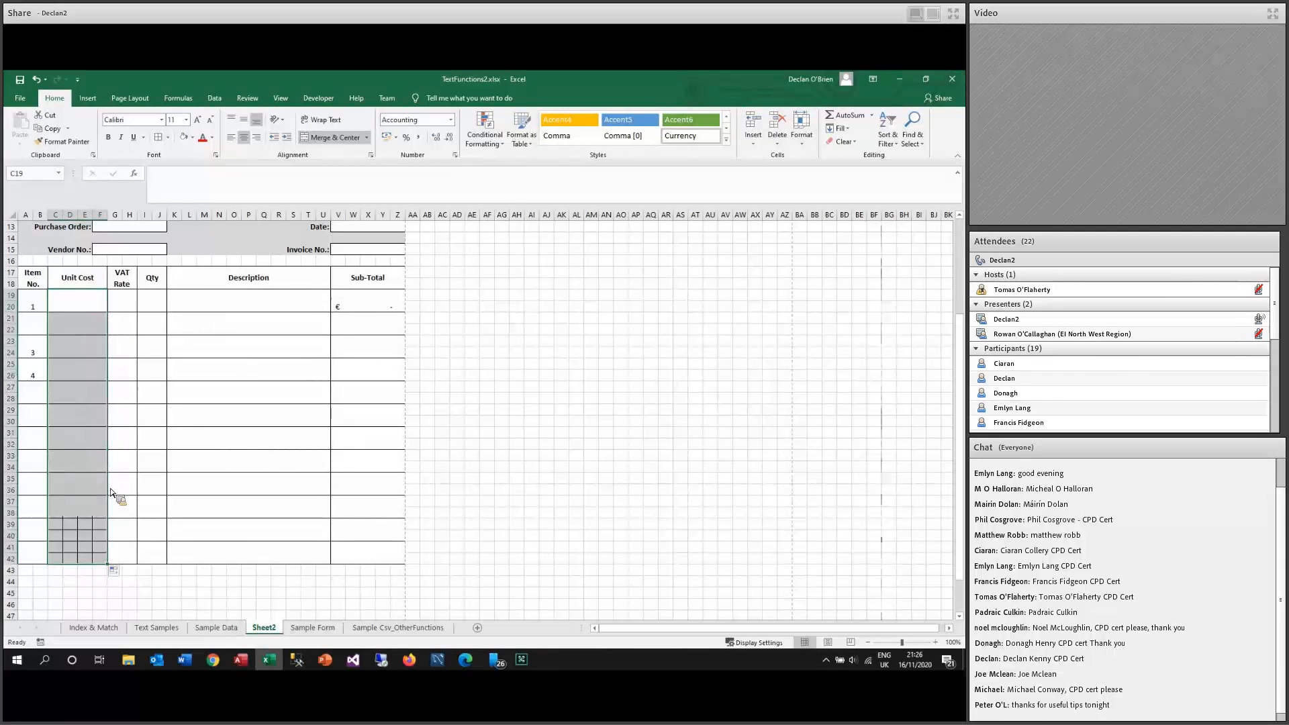
# Enter the first line item: unit cost 12, VAT .23 as a percentage, Qty 4, 'Widgets for training'.
pyautogui.click(134, 343)
pyautogui.click(68, 301)
pyautogui.write('12')
pyautogui.press('Tab')
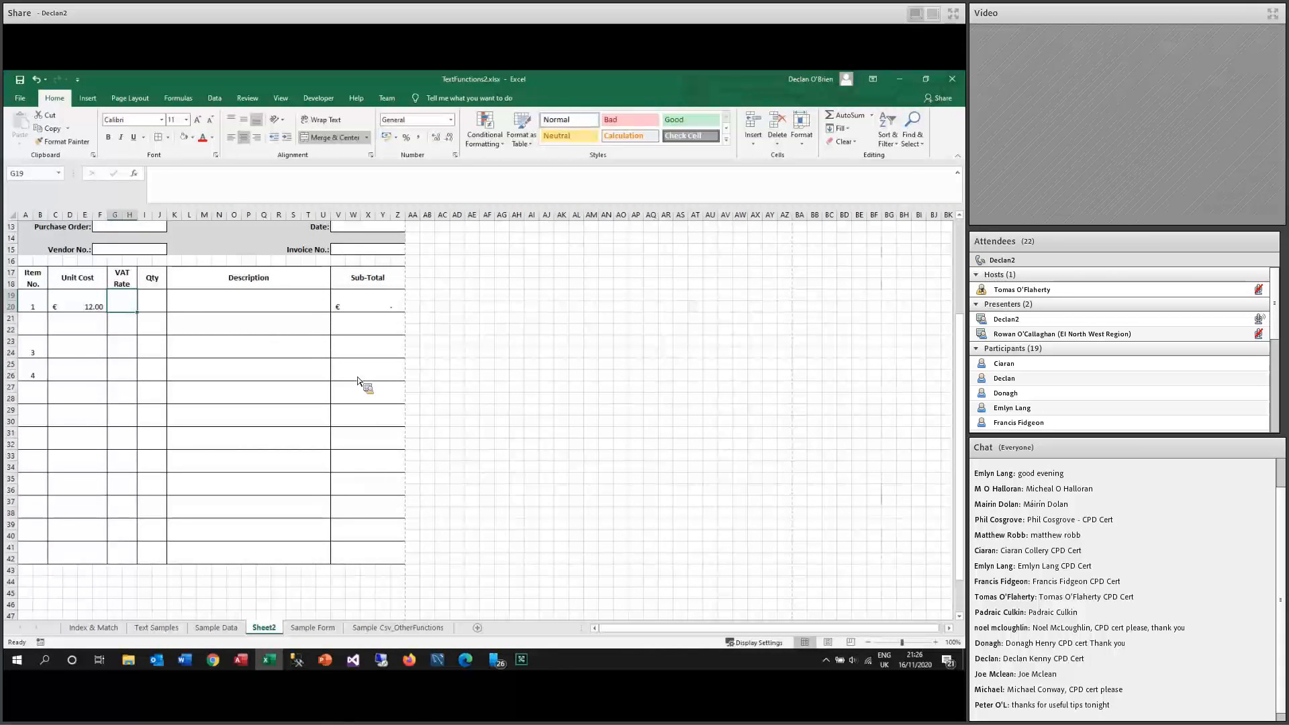
pyautogui.write('.23')
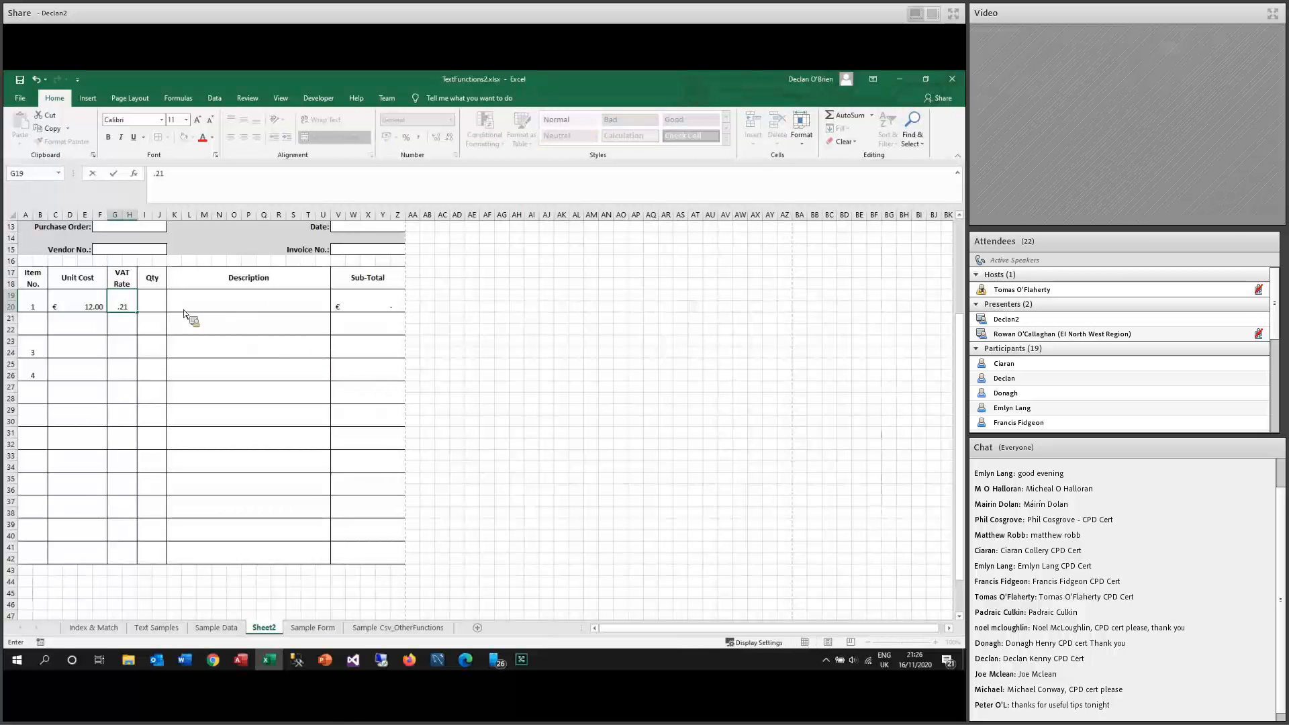
pyautogui.hotkey('ctrl', 'Return')
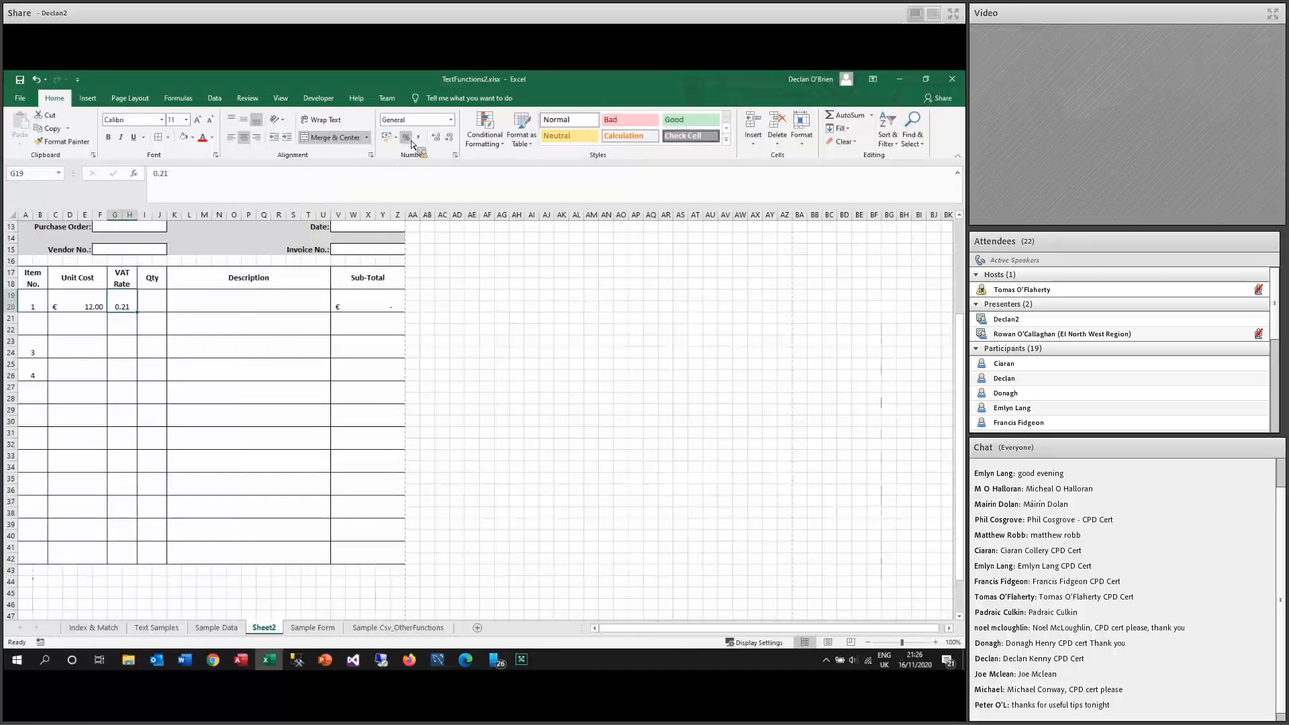
pyautogui.click(406, 137)
pyautogui.click(165, 304)
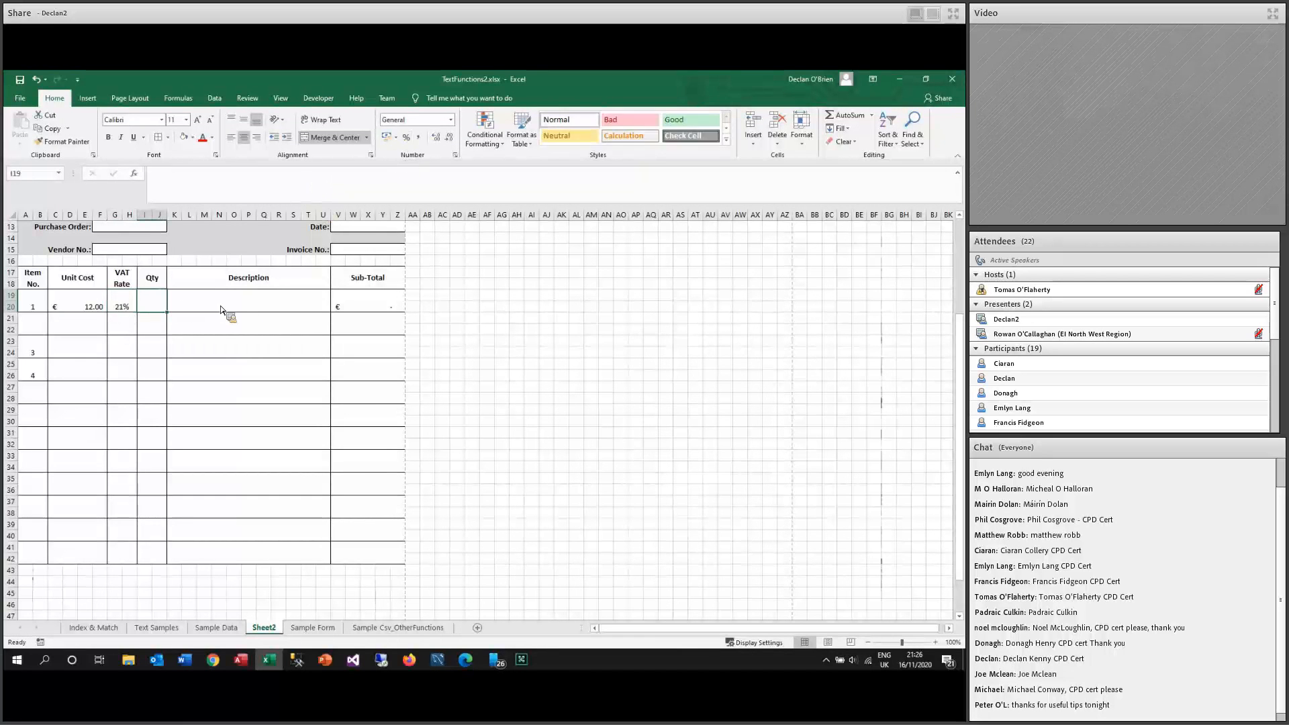
pyautogui.write('4')
pyautogui.press('Tab')
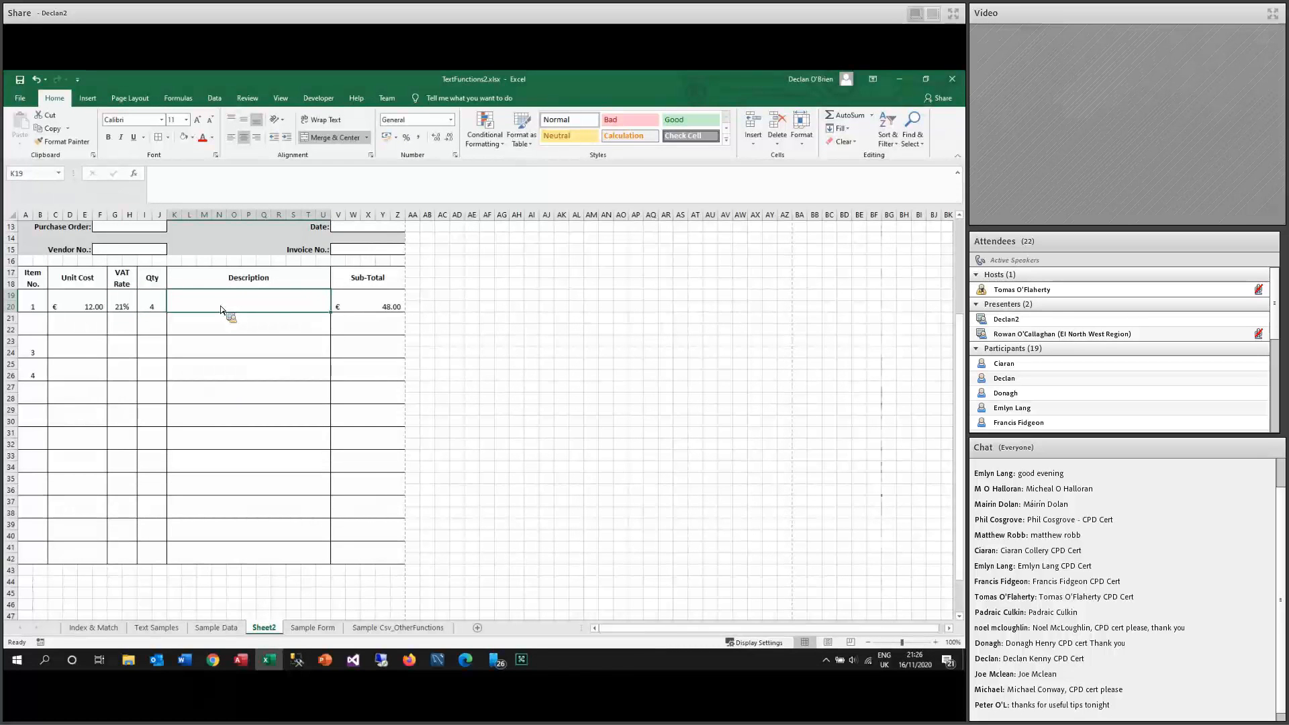
pyautogui.write('Widgets for training')
pyautogui.press('Tab')
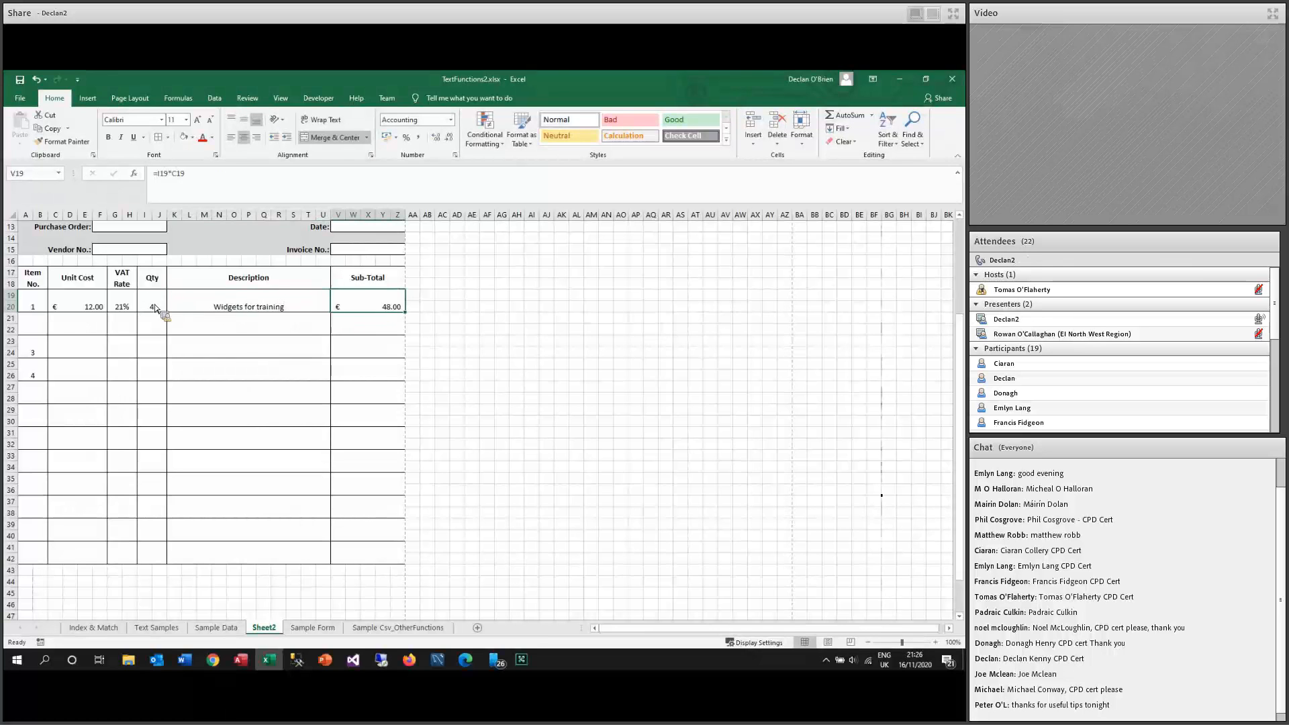
# Check the first line's values, then fill A21's Item No. formula down to row 42.
pyautogui.click(86, 314)
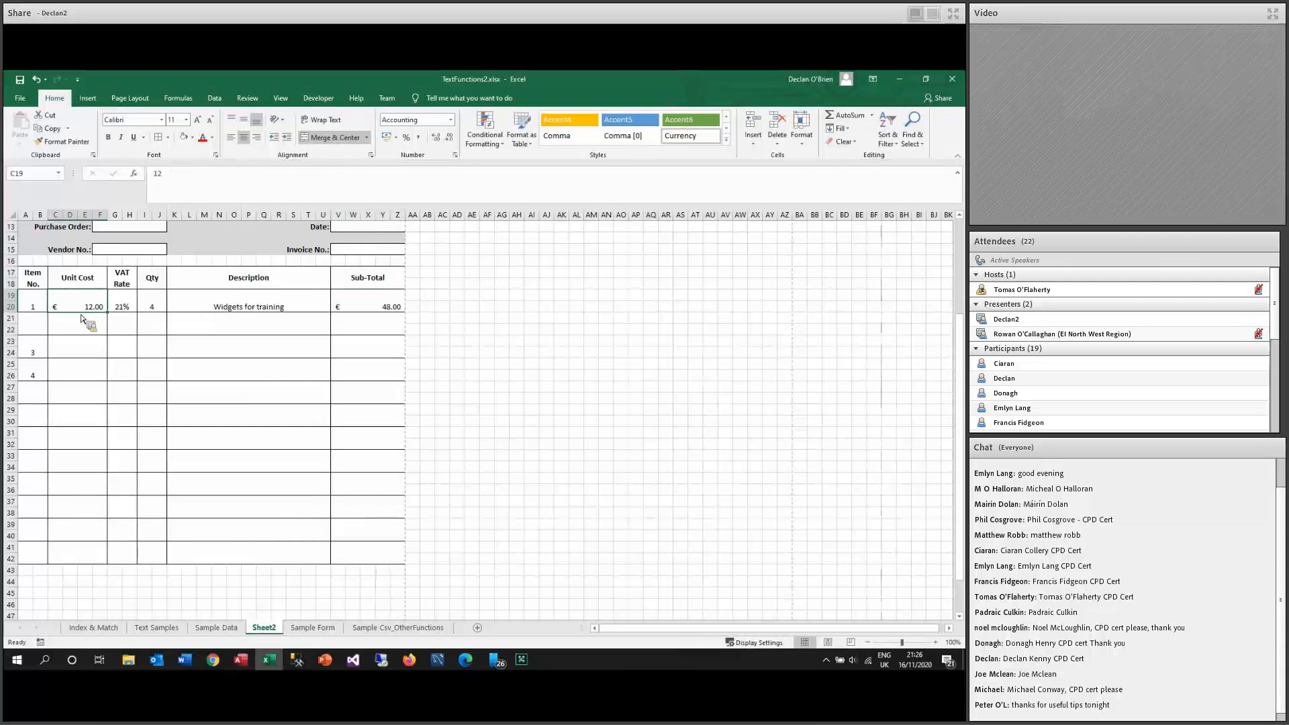
pyautogui.click(128, 305)
pyautogui.click(153, 309)
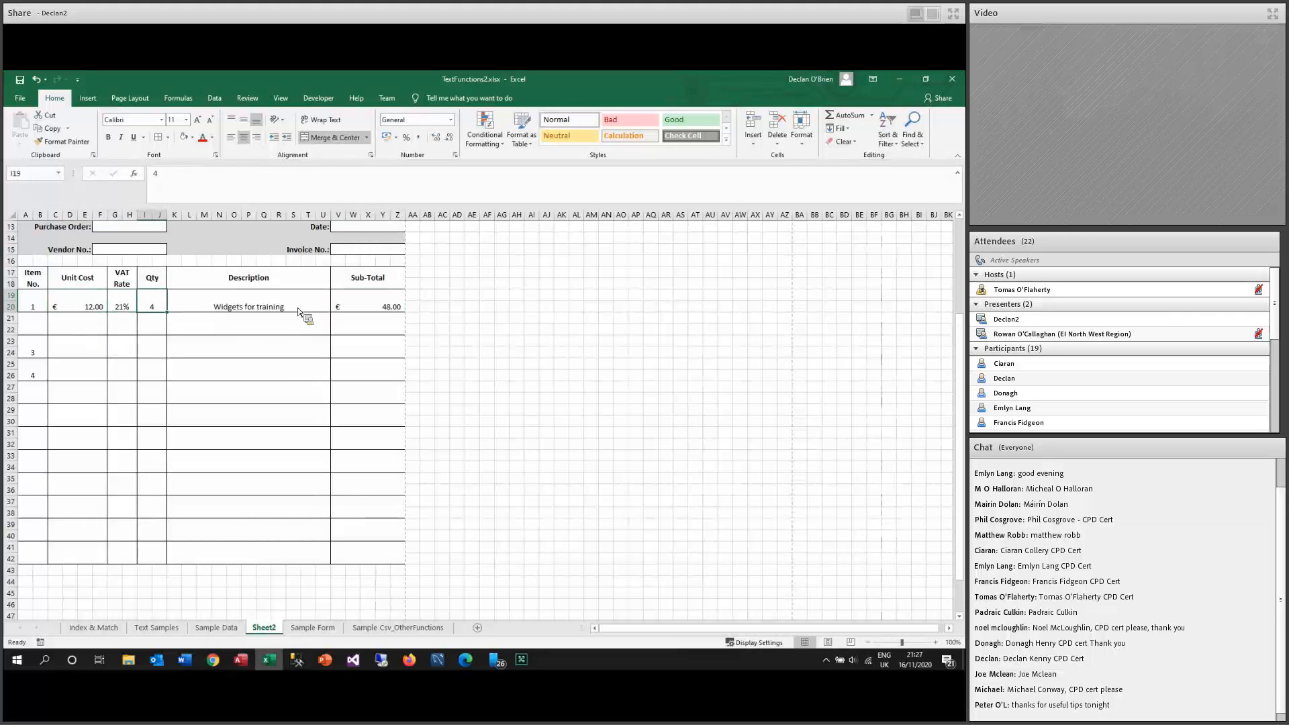
pyautogui.click(370, 310)
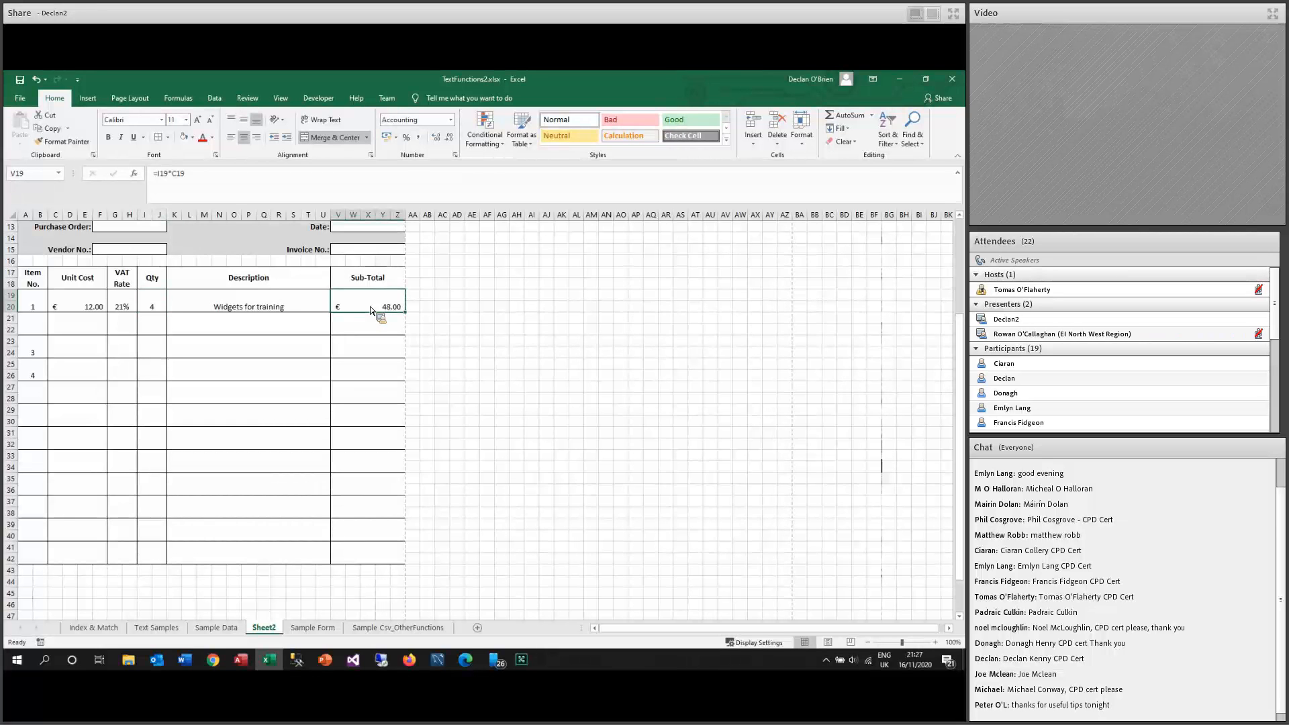
pyautogui.click(37, 333)
pyautogui.moveTo(47, 335); pyautogui.dragTo(35, 565)
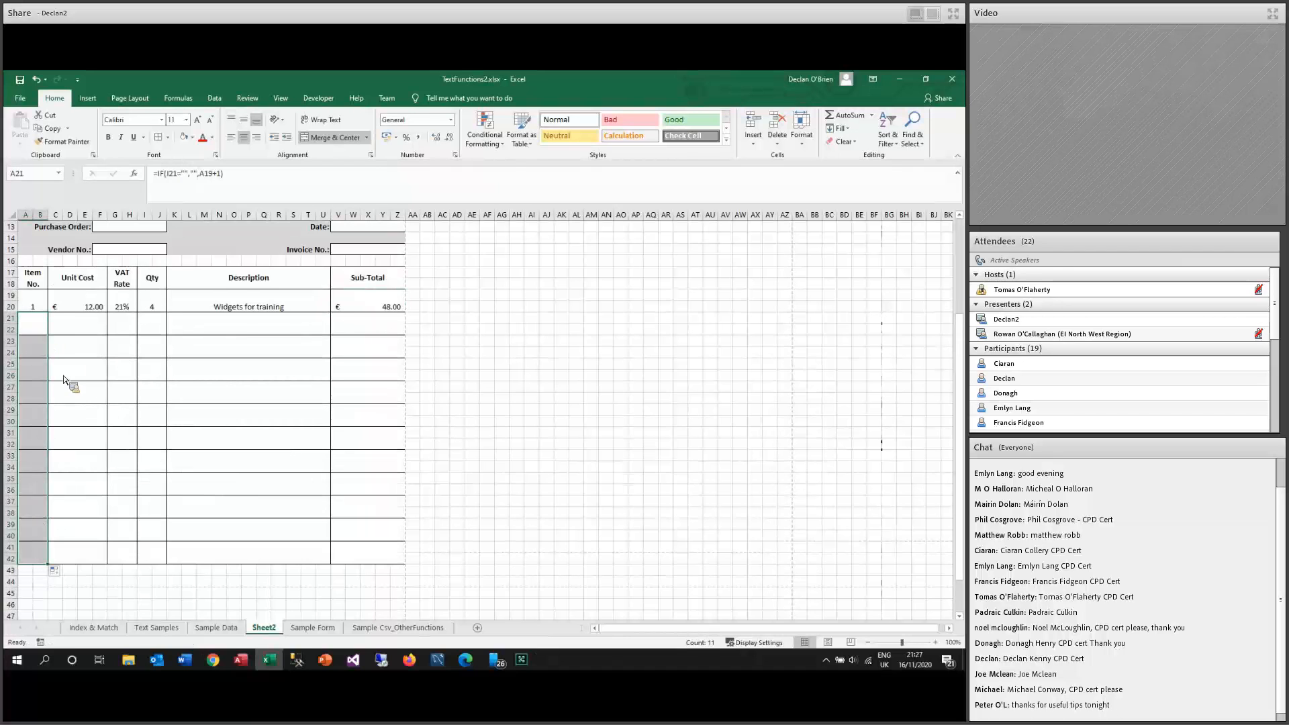
# Enter quantity 2, unit cost €345.00 and VAT rate 0.21 for the second line item in row 21.
pyautogui.click(100, 330)
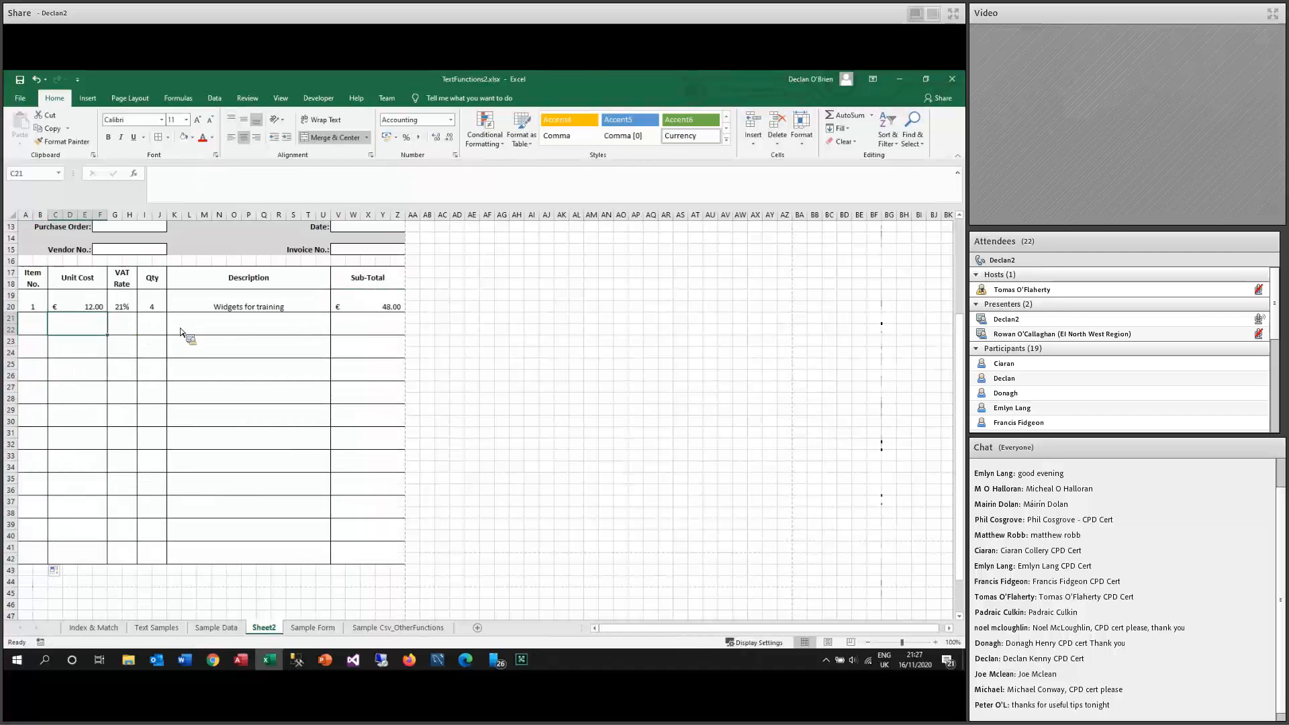
pyautogui.click(162, 331)
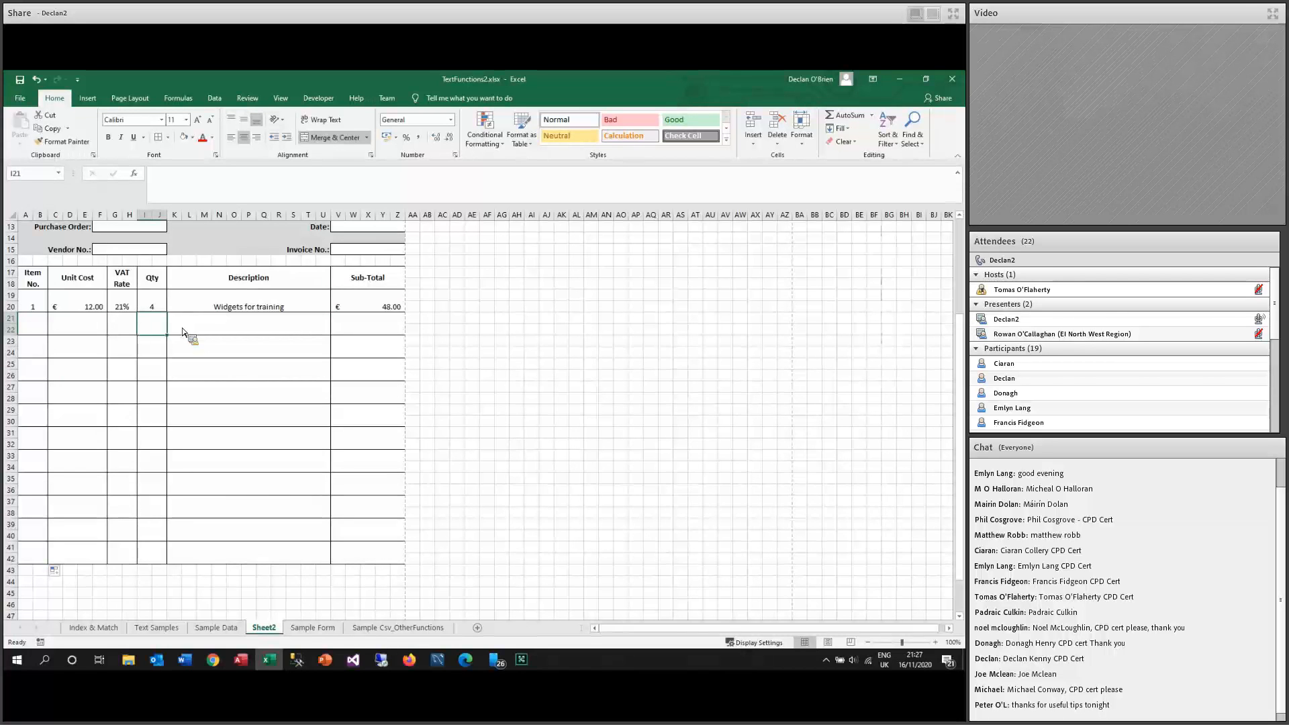
pyautogui.write('2')
pyautogui.press('Left')
pyautogui.press('Left')
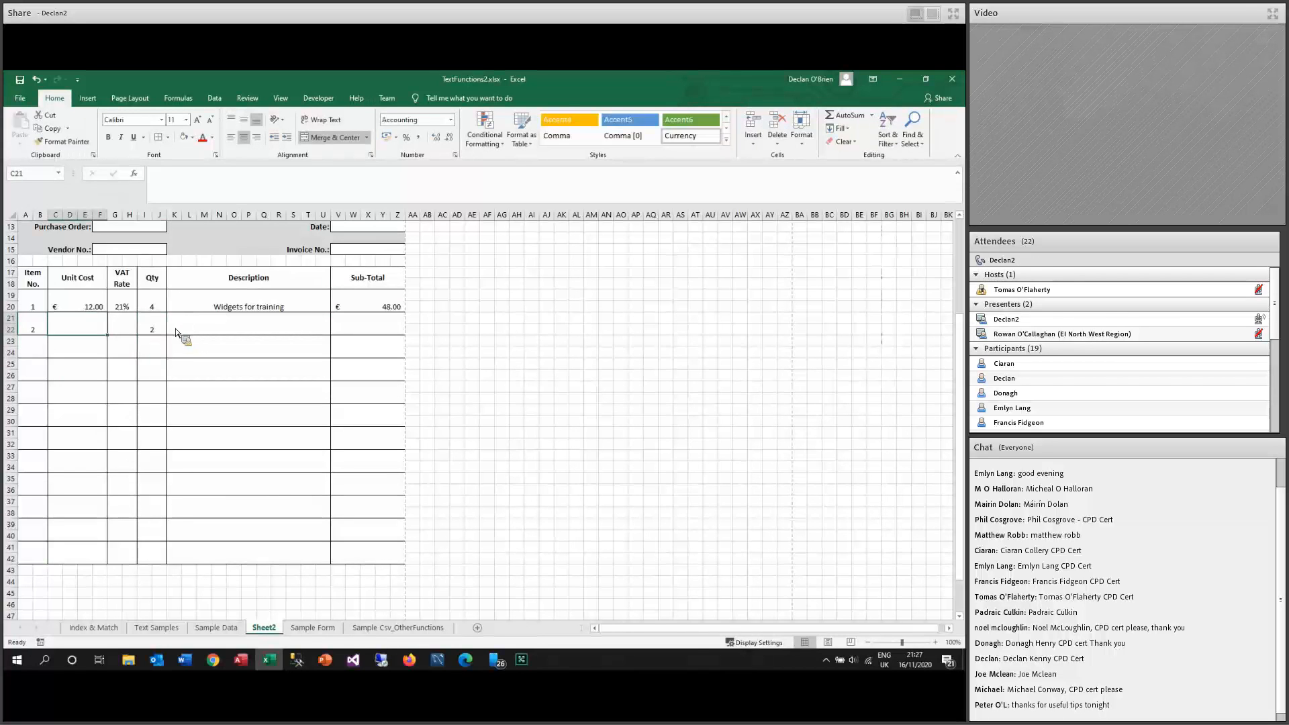
pyautogui.write('15')
pyautogui.press('Tab')
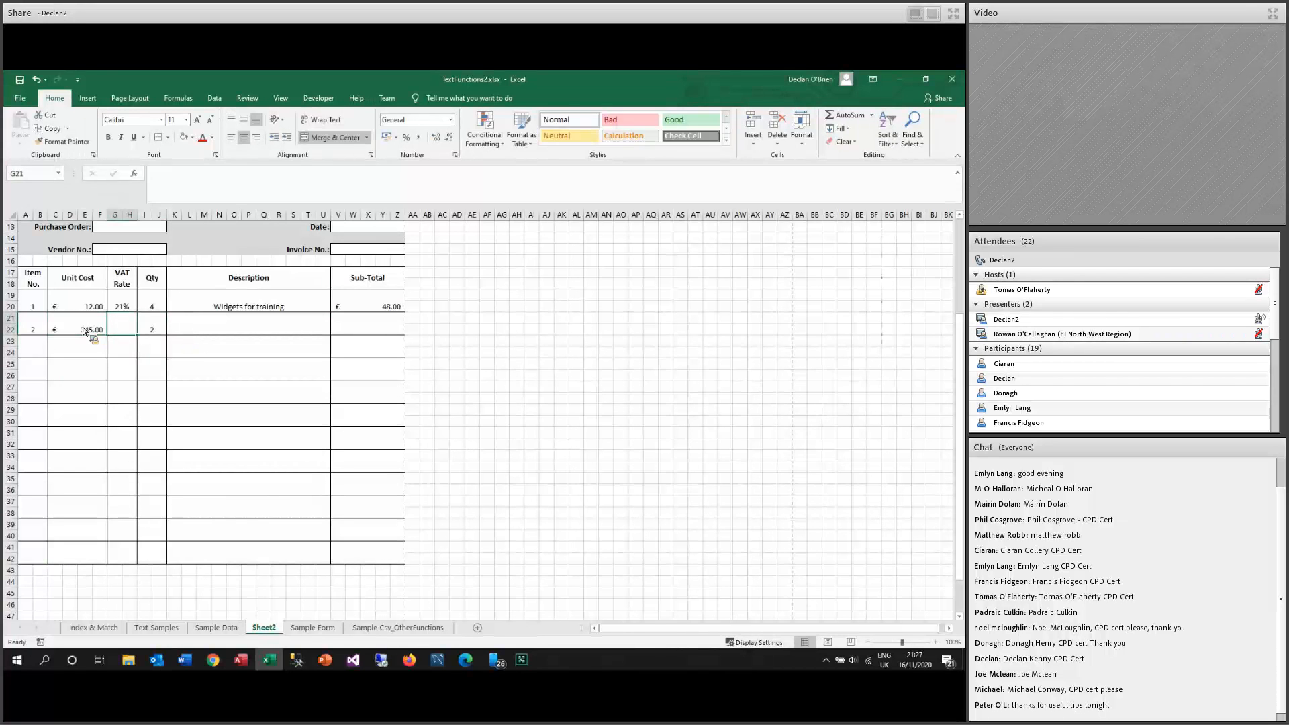
pyautogui.write('0.21')
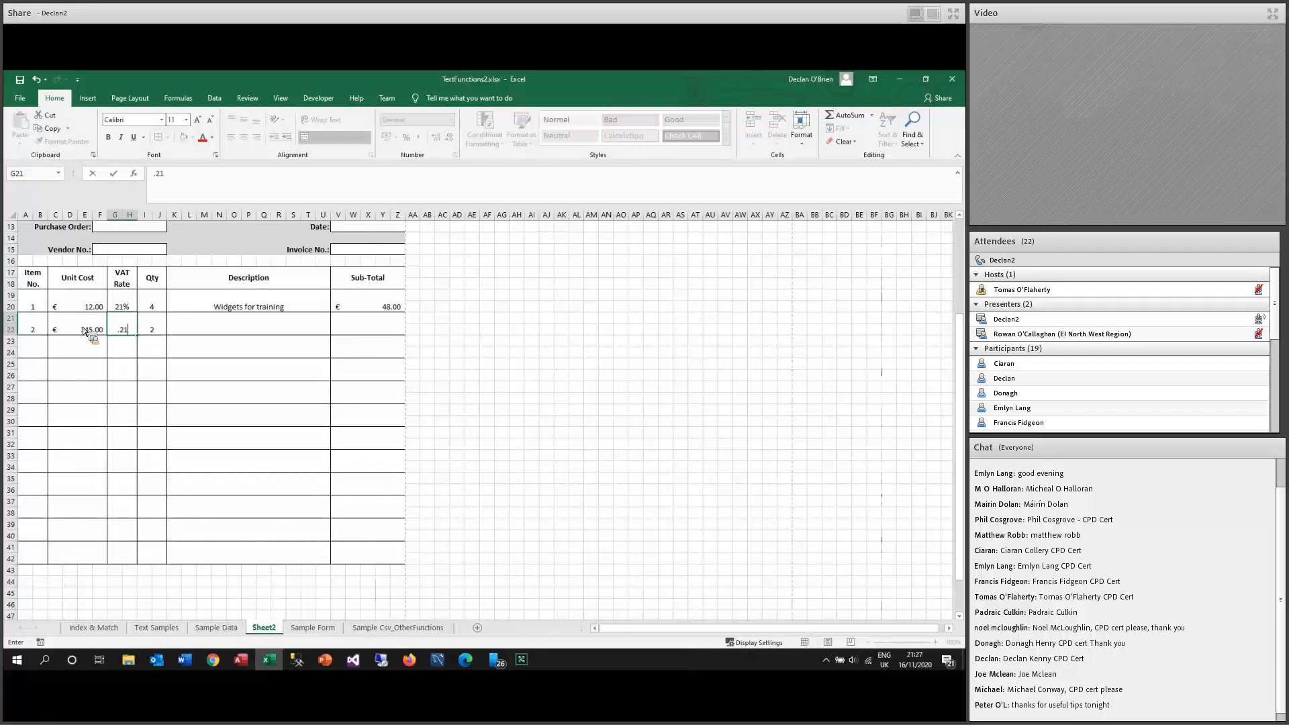
pyautogui.hotkey('ctrl', 'Return')
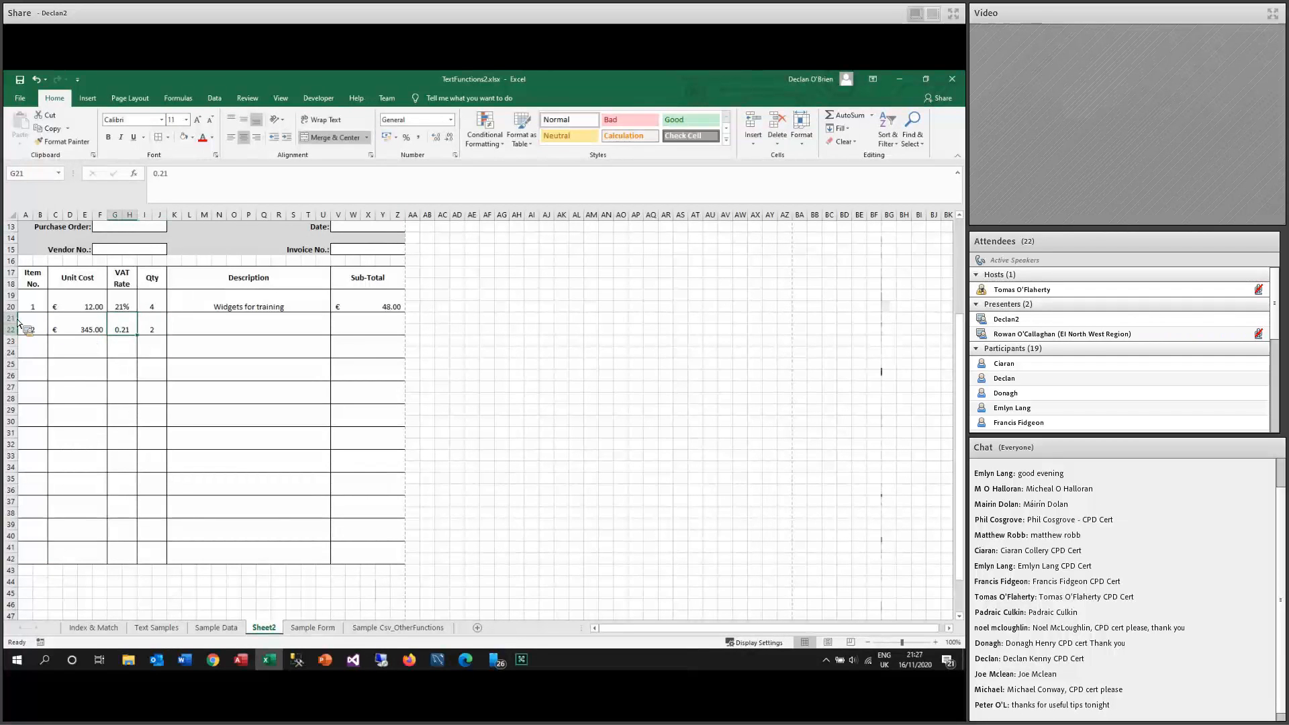
# Copy G19's percentage formatting to G21 so the second VAT rate shows 21%.
pyautogui.click(124, 306)
pyautogui.click(62, 141)
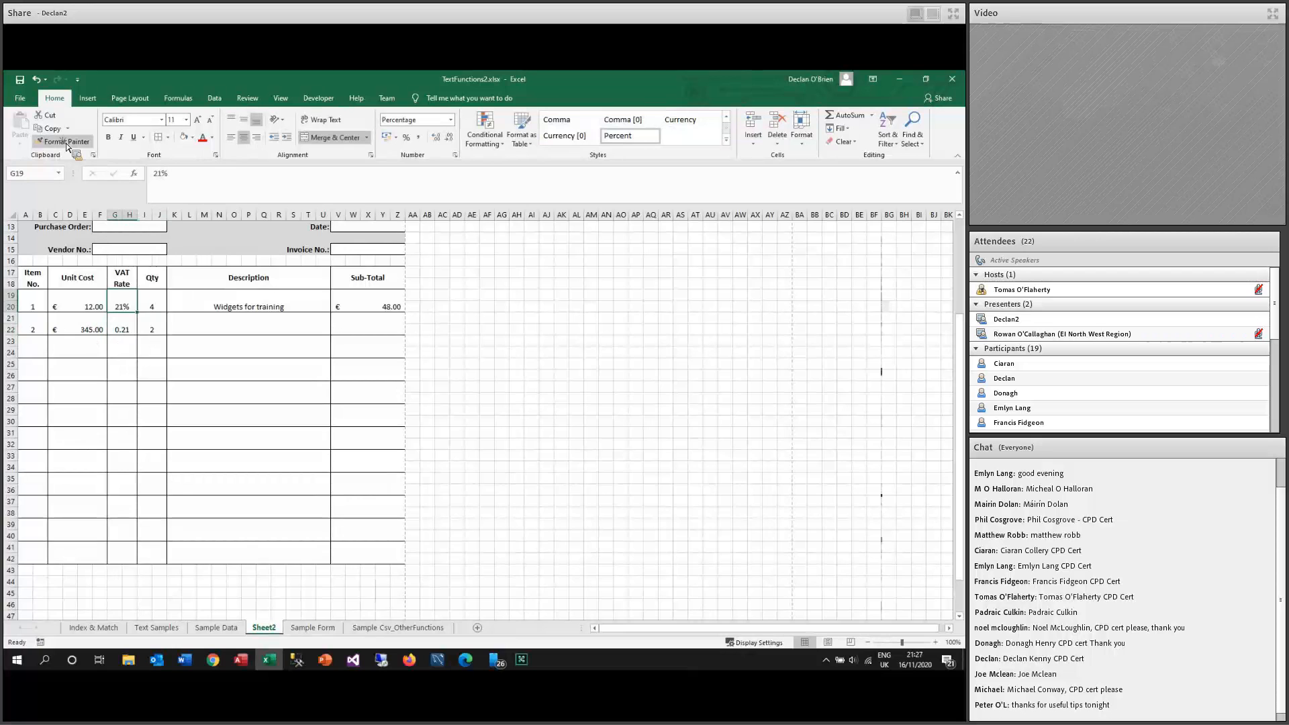
pyautogui.click(124, 329)
# Enter 'Other things' as the second item's description.
pyautogui.click(216, 330)
pyautogui.write('Other')
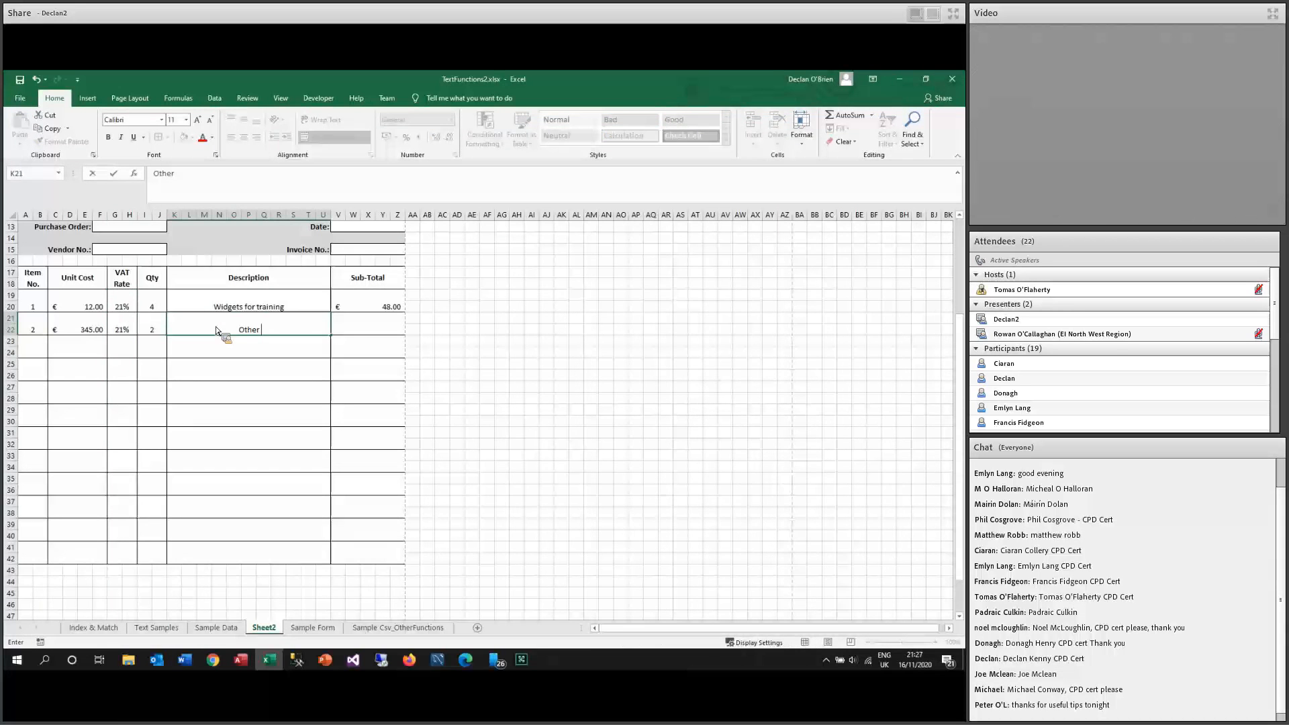
pyautogui.write(' things')
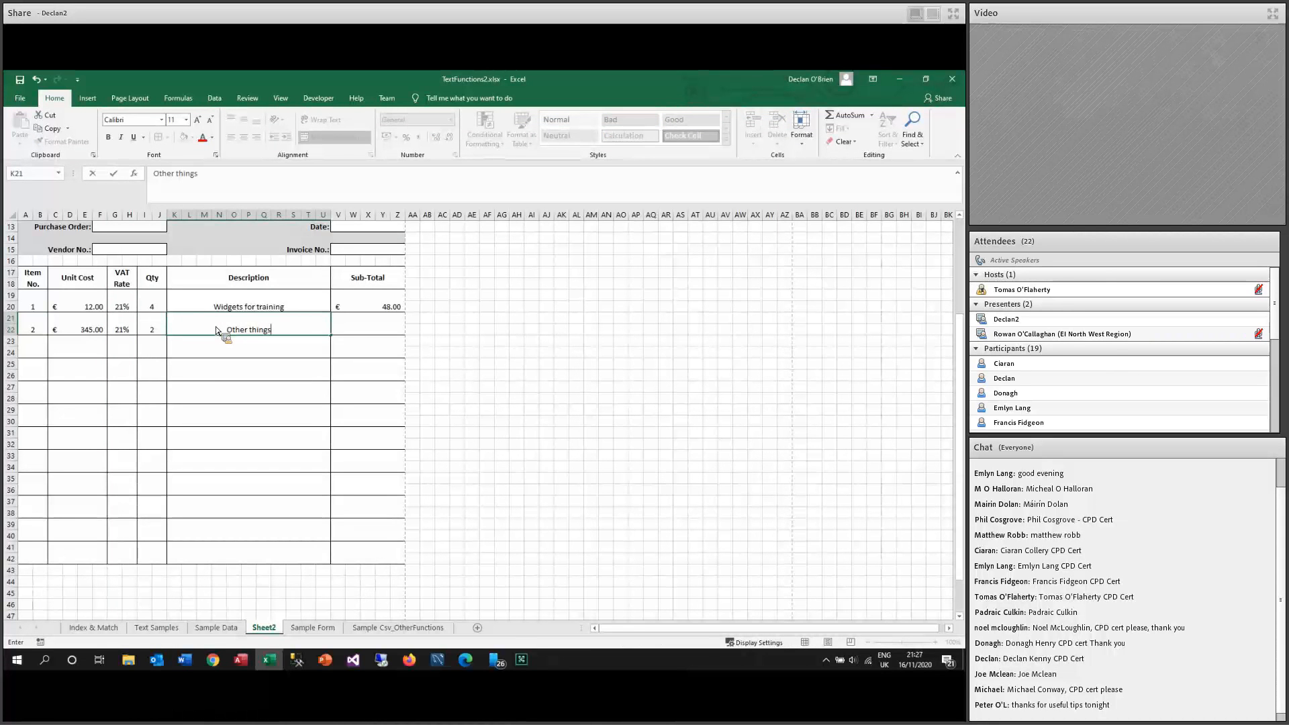
pyautogui.press('Return')
# Fill the V19 sub-total formula down to row 42, giving €690.00 for the second item.
pyautogui.click(373, 303)
pyautogui.moveTo(405, 312); pyautogui.dragTo(404, 564)
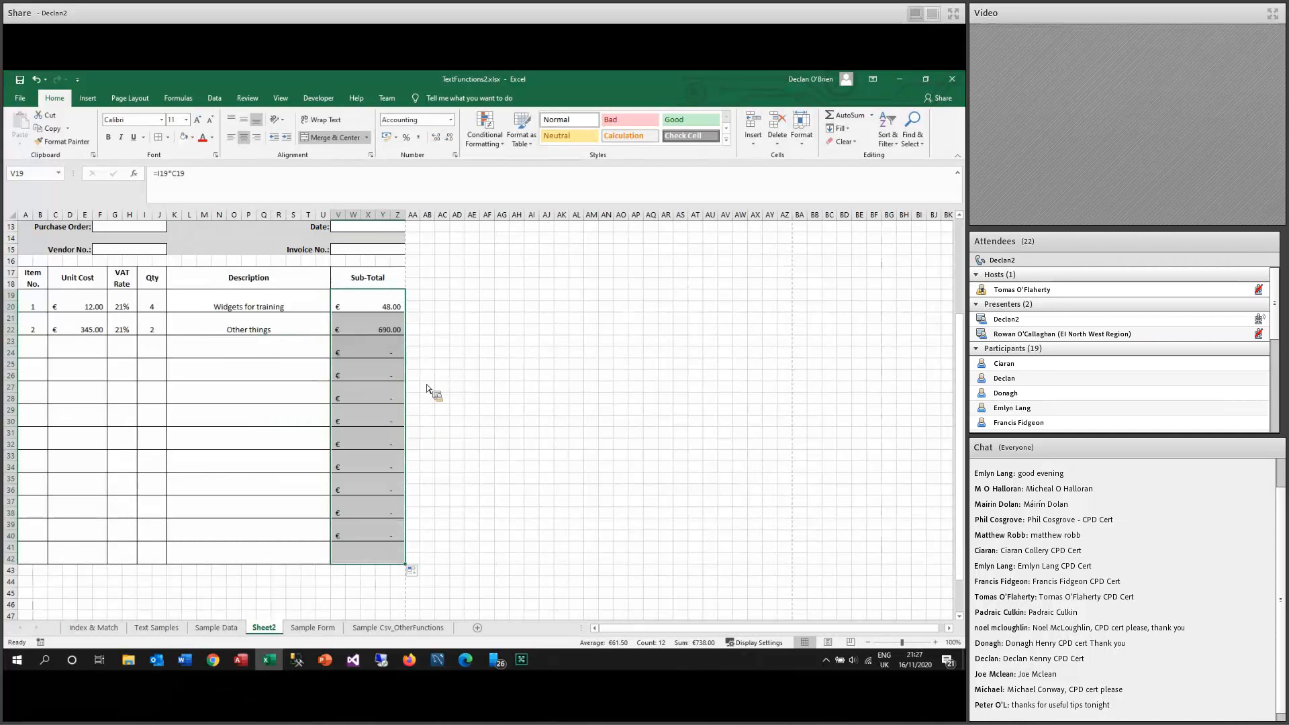
pyautogui.scroll(-3, 402, 410)
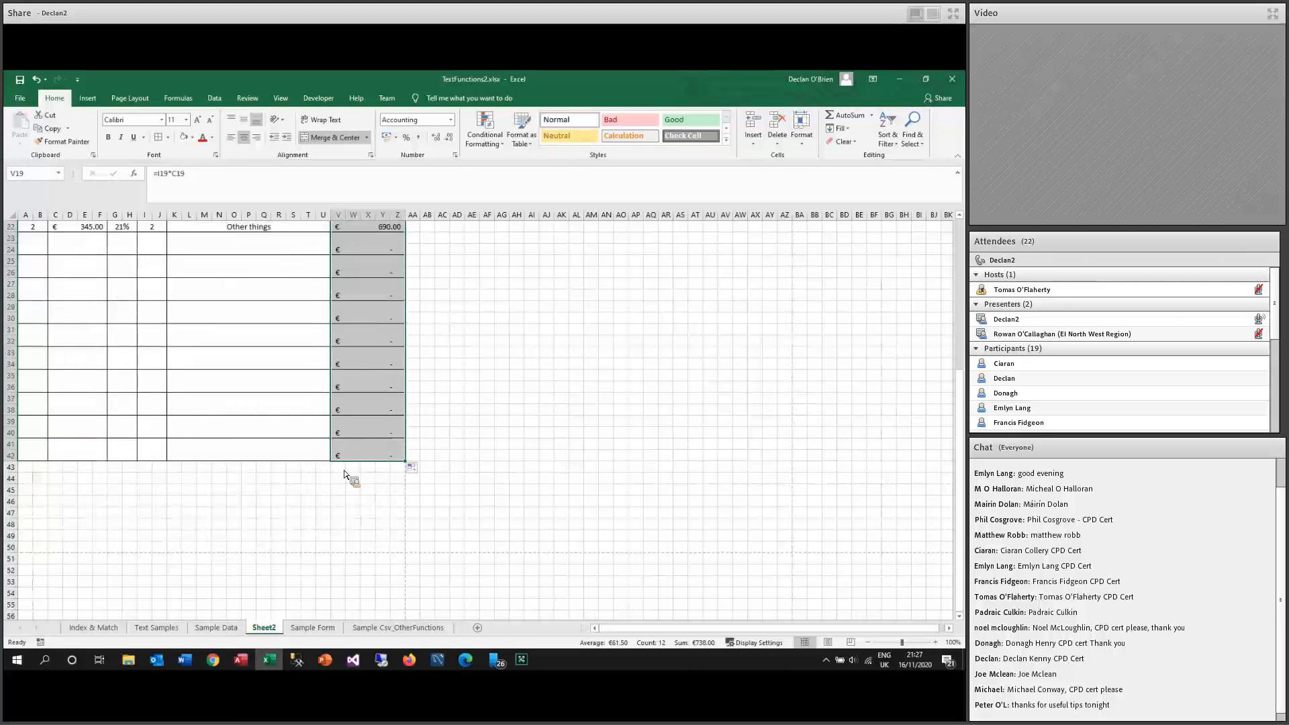
pyautogui.click(352, 488)
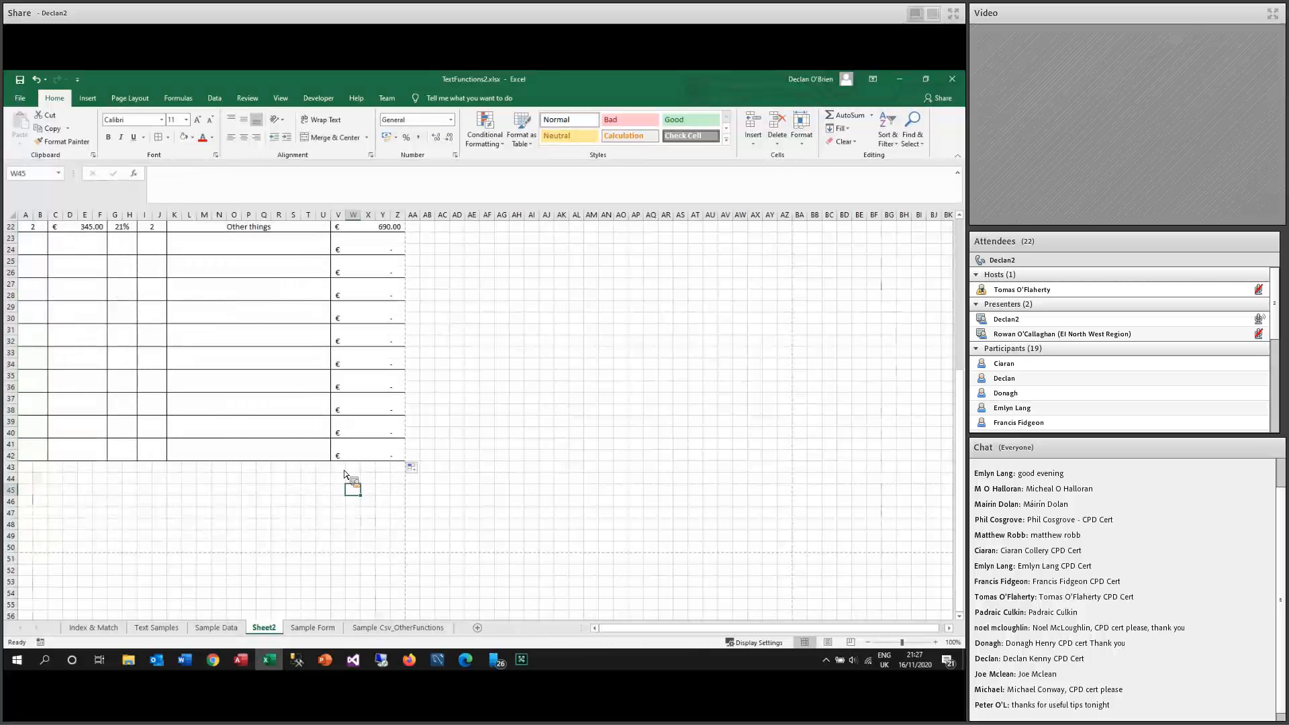
# Merge V43:Z44 and enter =SUM(V19:Z42) for a €738.00 total.
pyautogui.moveTo(345, 475); pyautogui.dragTo(400, 467)
pyautogui.click(329, 137)
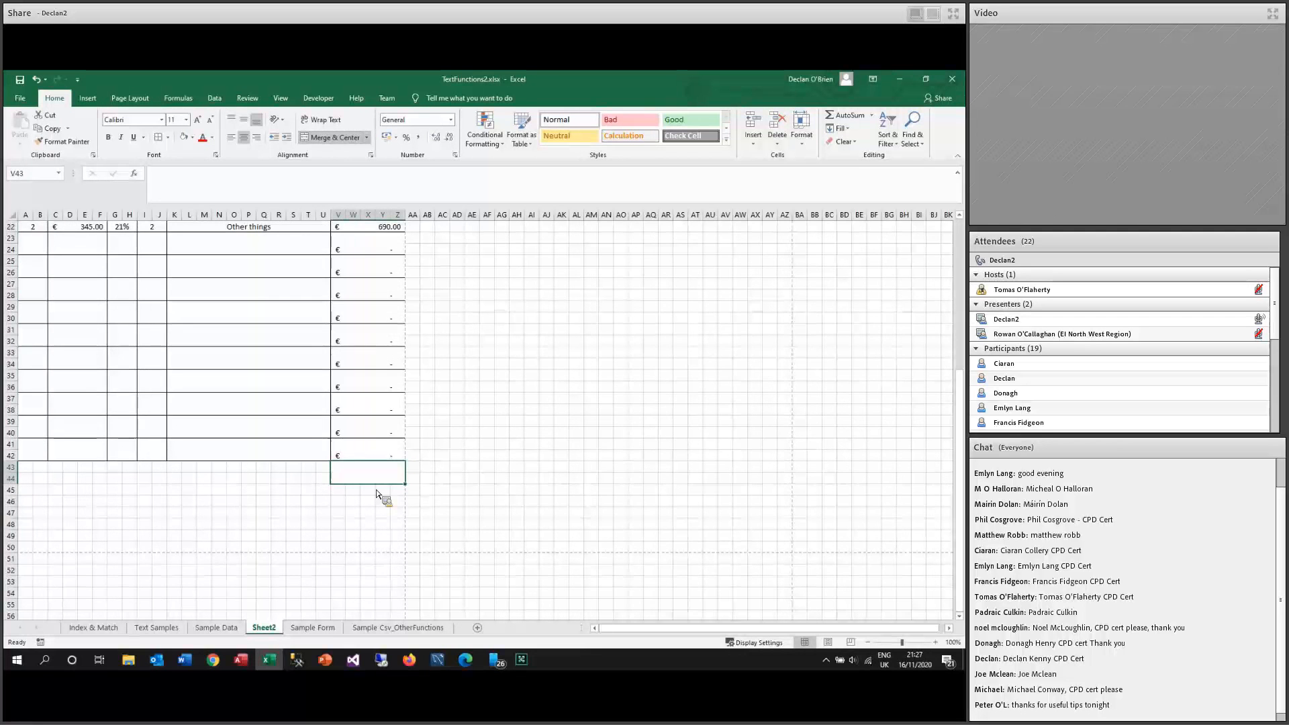
pyautogui.write('=sum(')
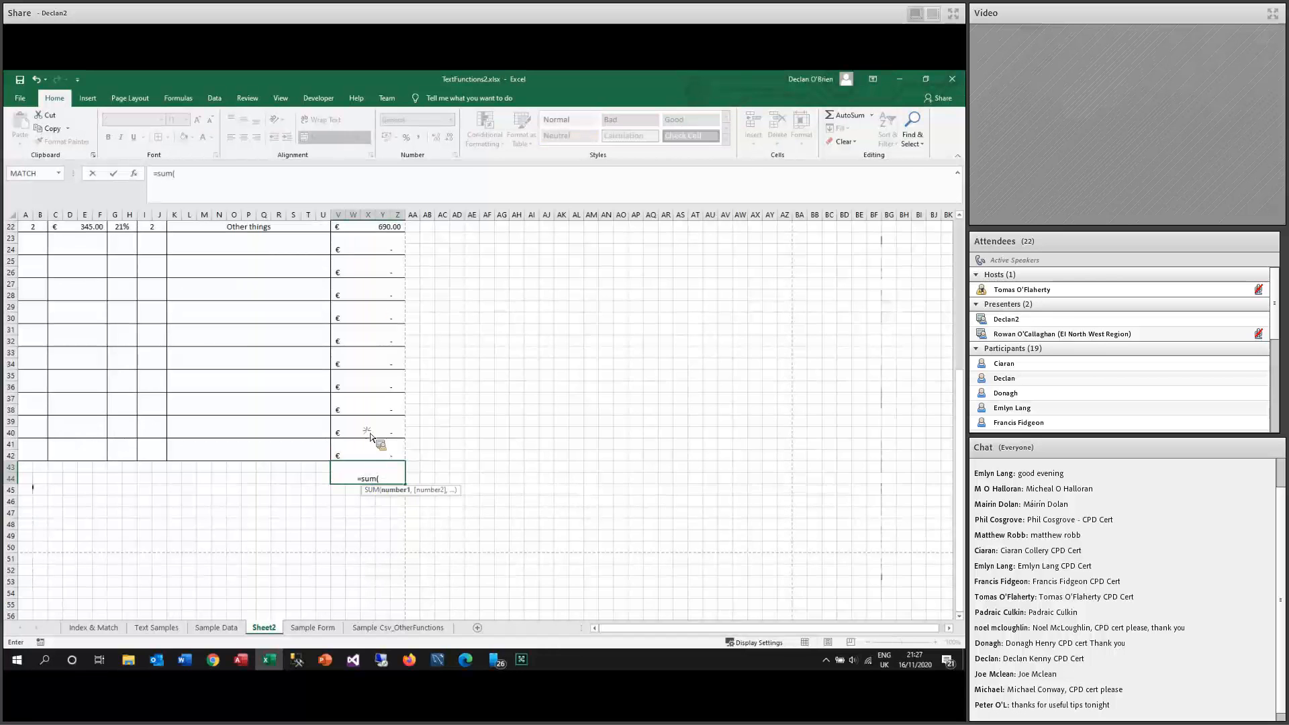
pyautogui.moveTo(370, 443); pyautogui.dragTo(368, 280)
pyautogui.write(')')
pyautogui.press('Return')
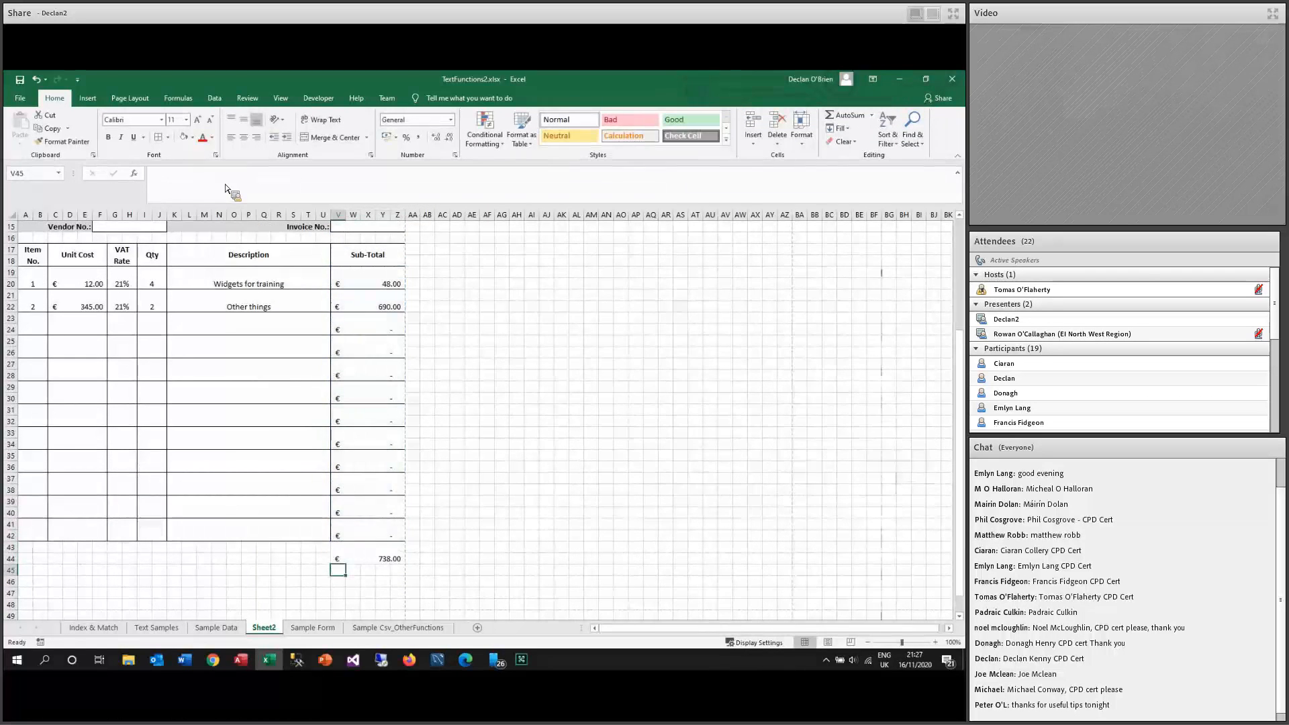
pyautogui.scroll(5, 225, 189)
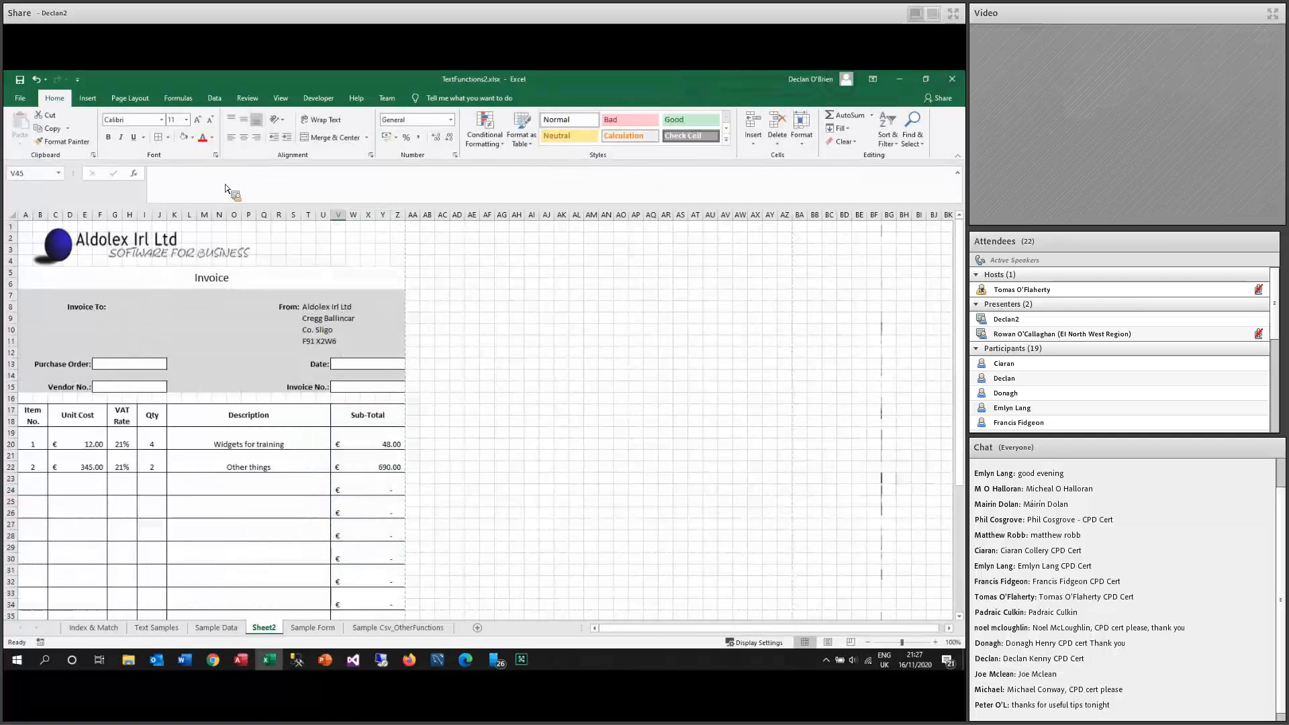
pyautogui.click(20, 98)
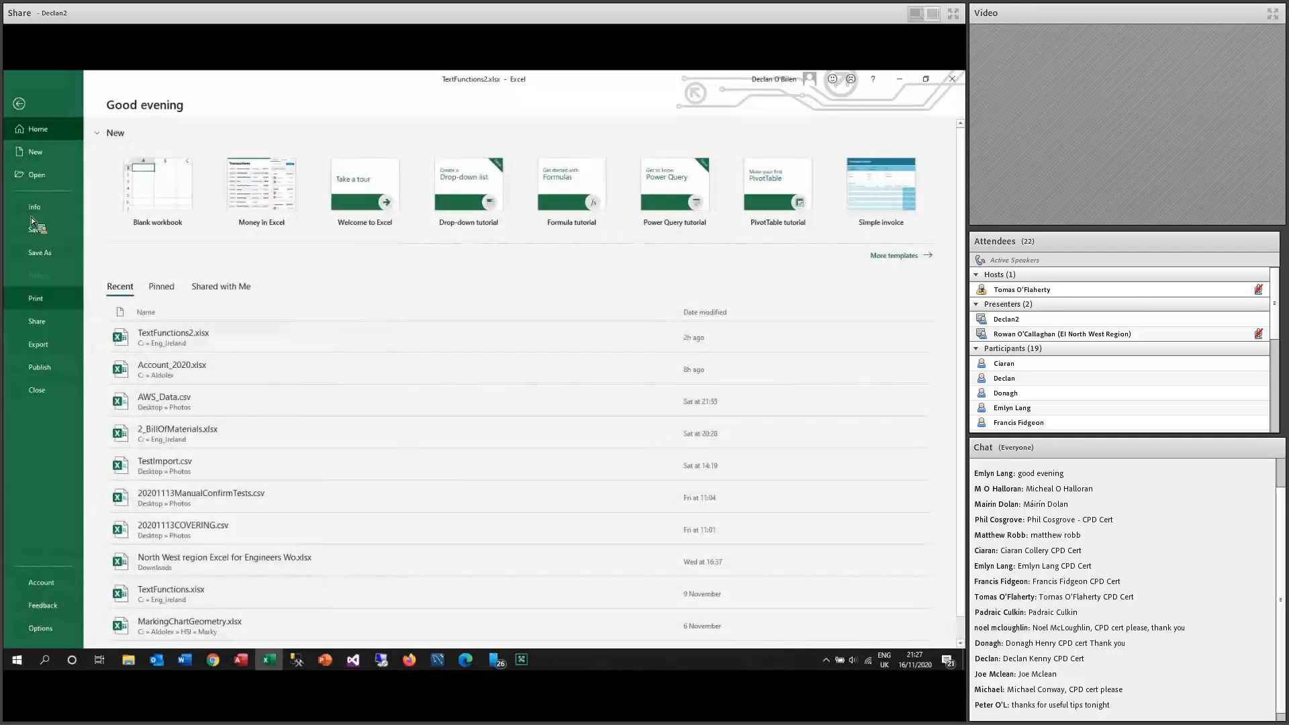
pyautogui.click(36, 298)
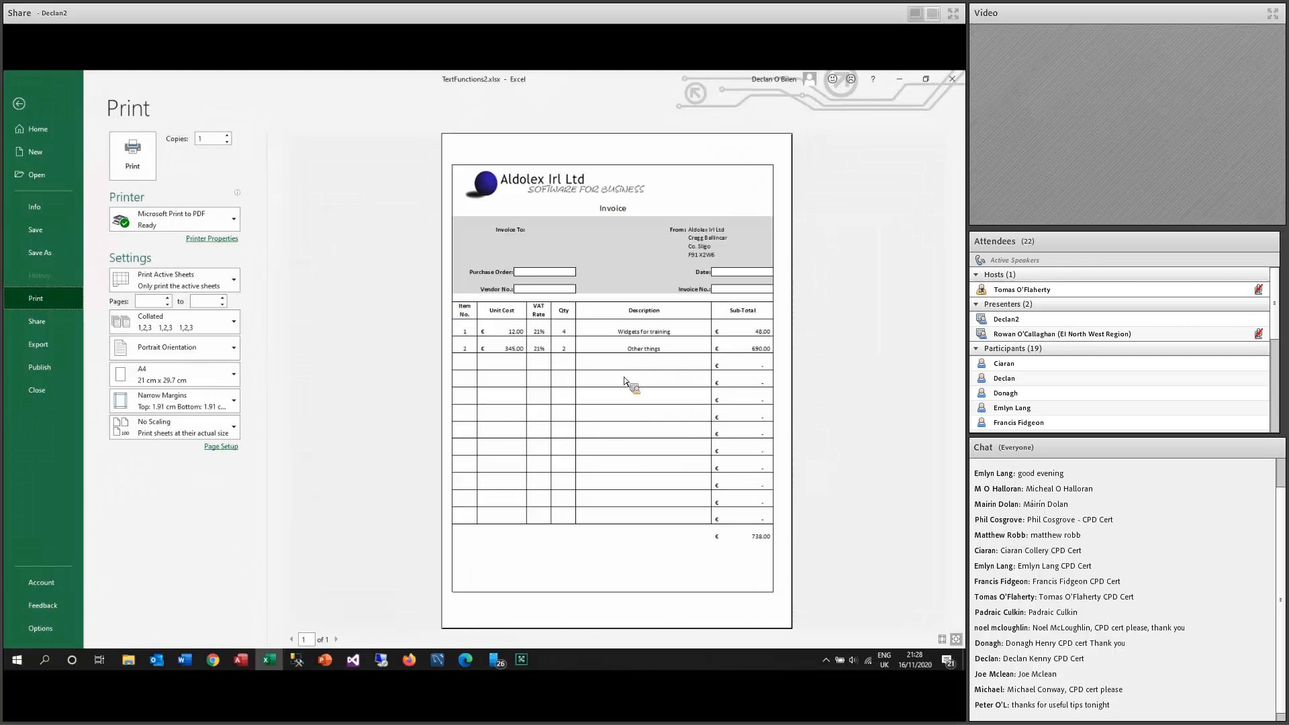
pyautogui.click(23, 106)
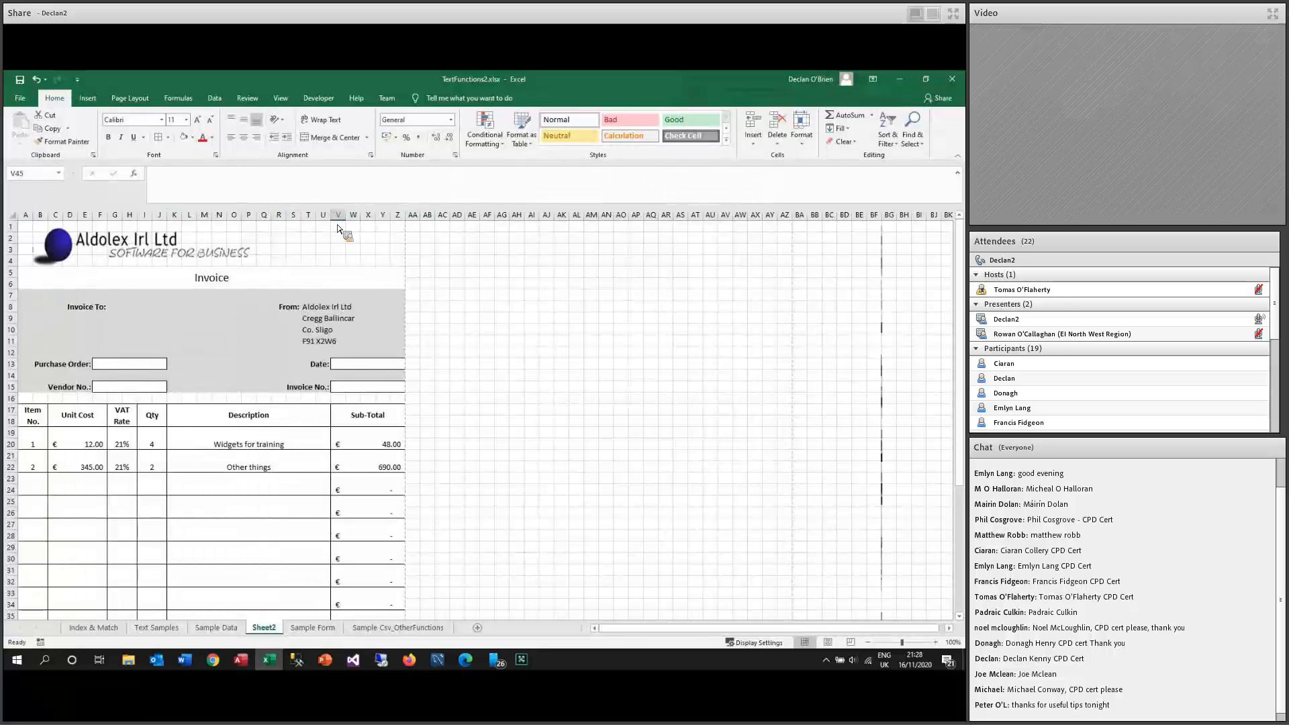
# Select column T, then the Unit Cost heading on the finished invoice.
pyautogui.click(313, 221)
pyautogui.moveTo(336, 220); pyautogui.dragTo(339, 222)
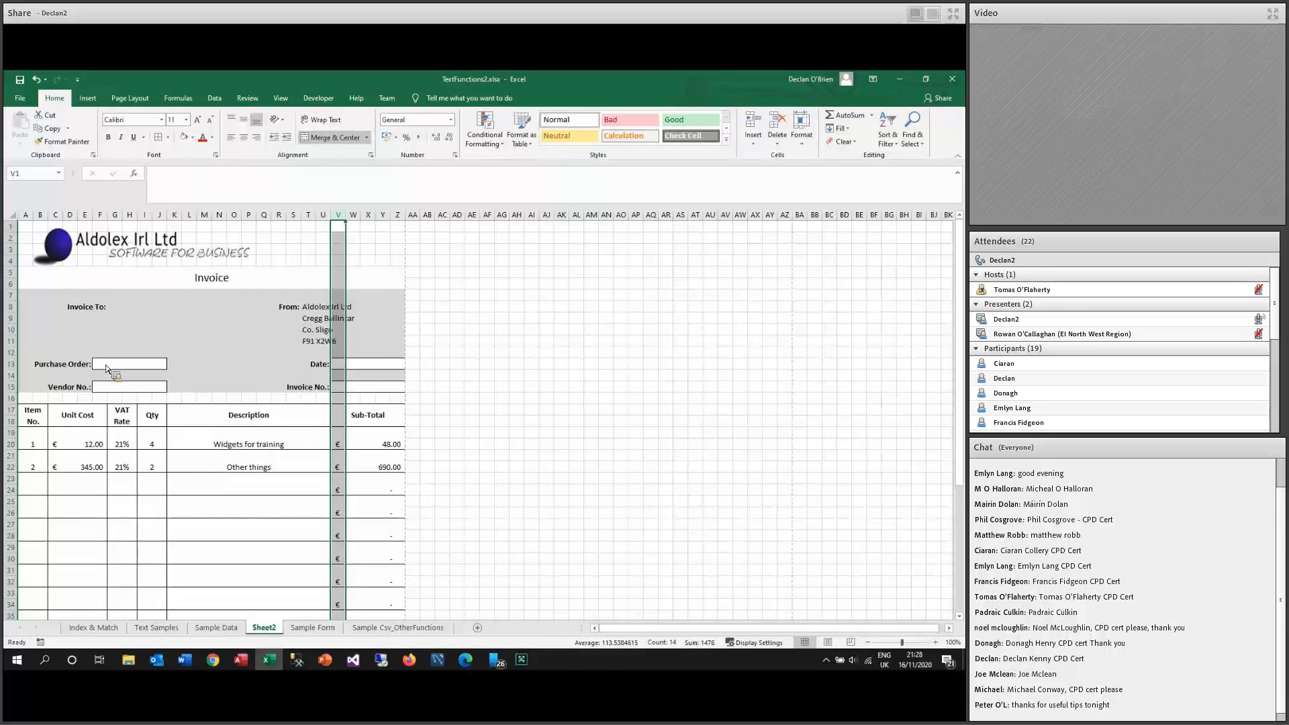
pyautogui.click(457, 341)
pyautogui.click(70, 423)
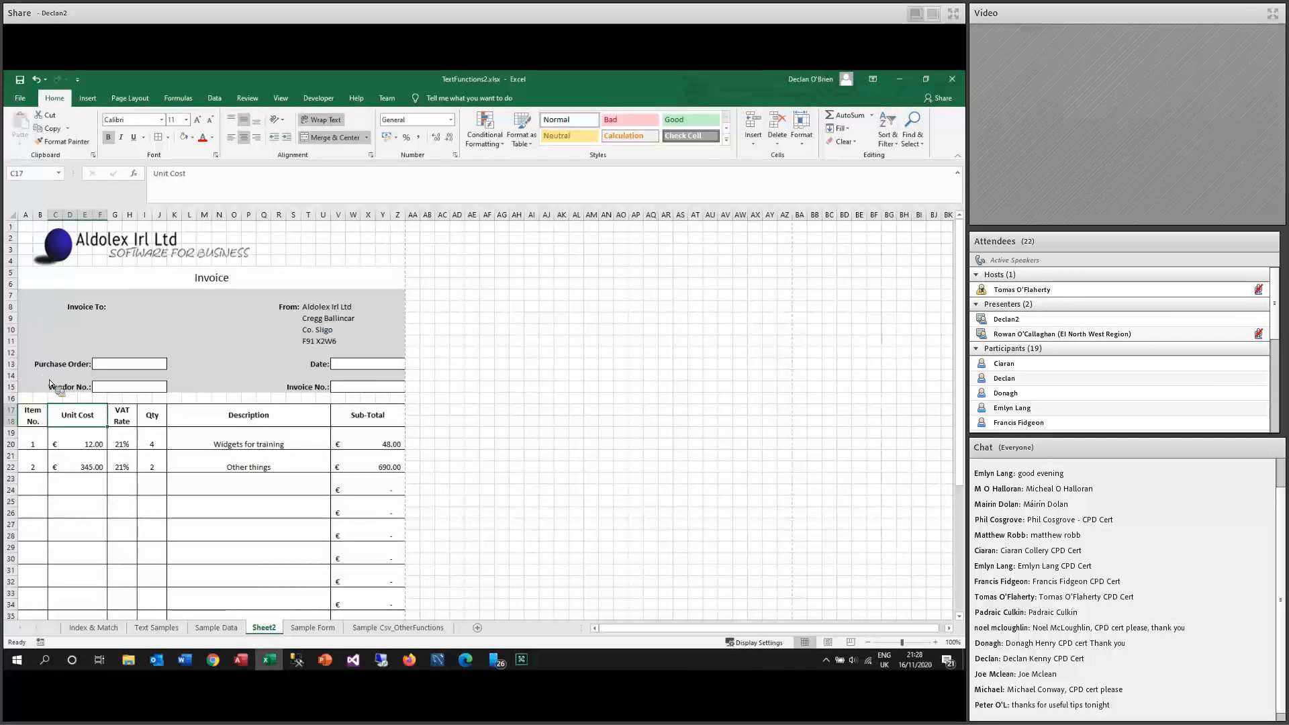
# Switch from Excel to the PowerPoint Thank You slide show from the taskbar.
pyautogui.scroll(-10, 255, 405)
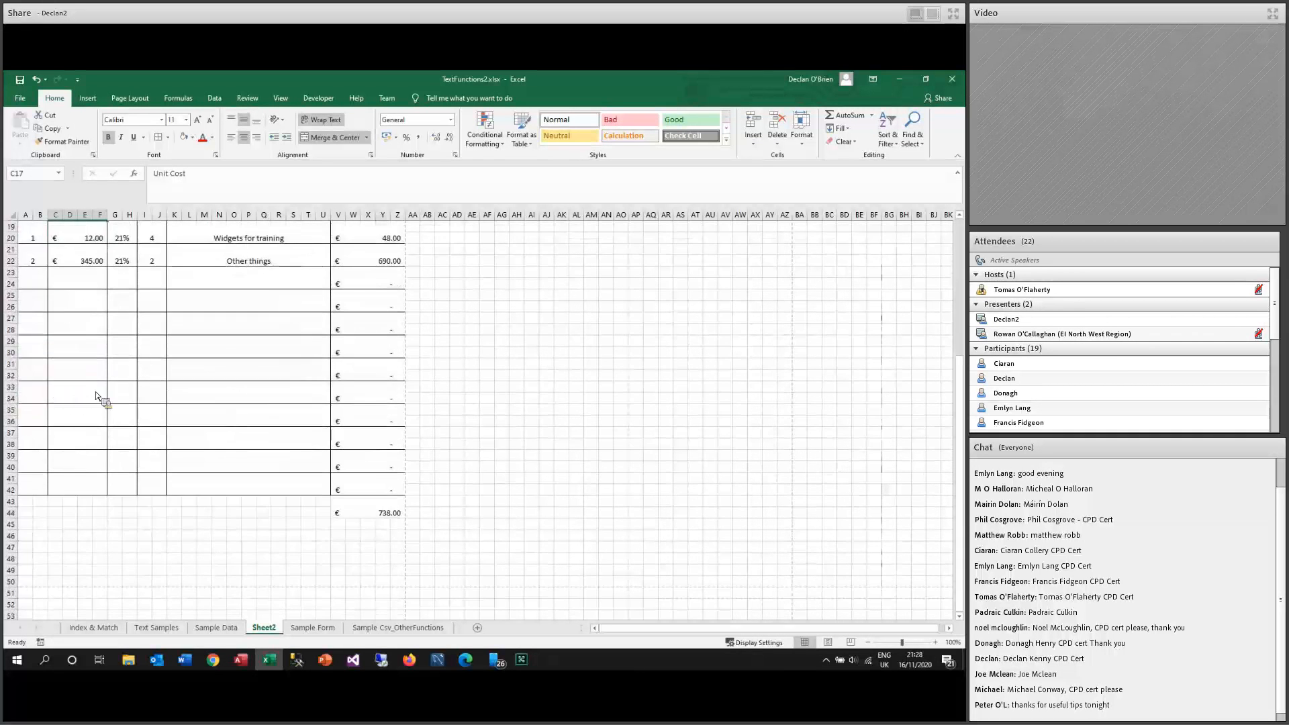
pyautogui.scroll(10, 255, 405)
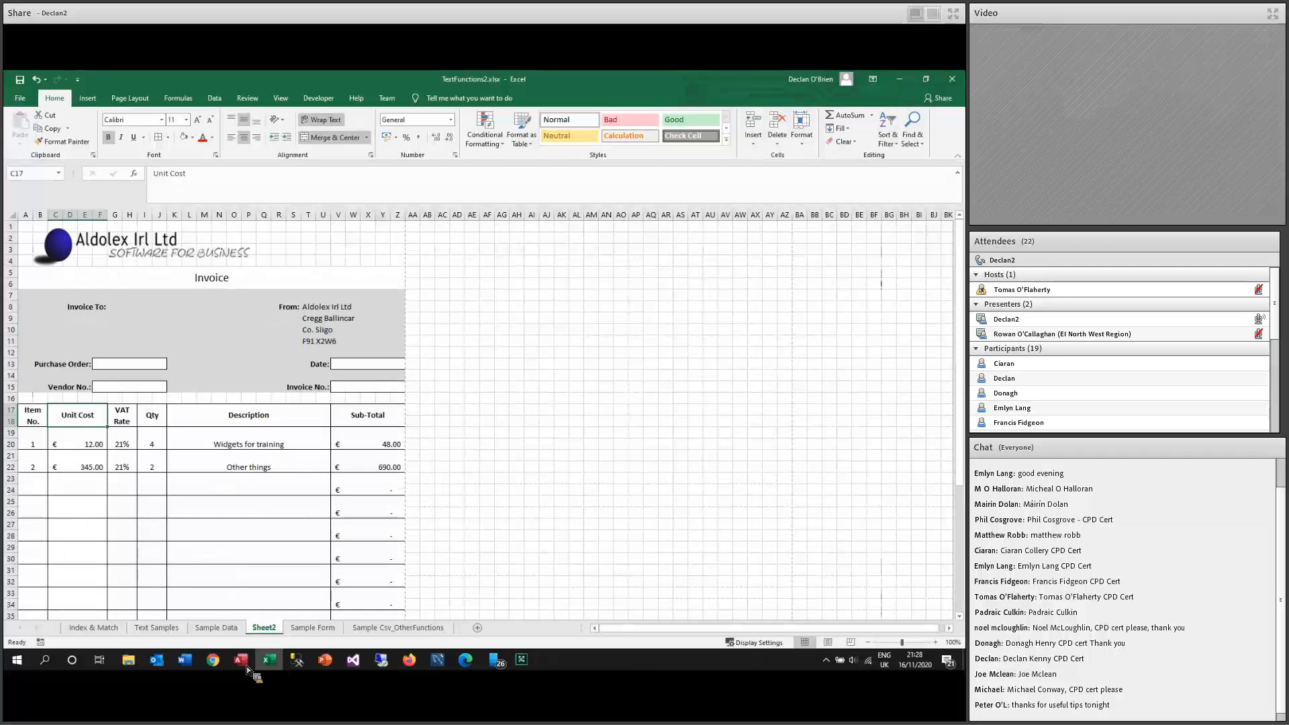
pyautogui.moveTo(329, 664)
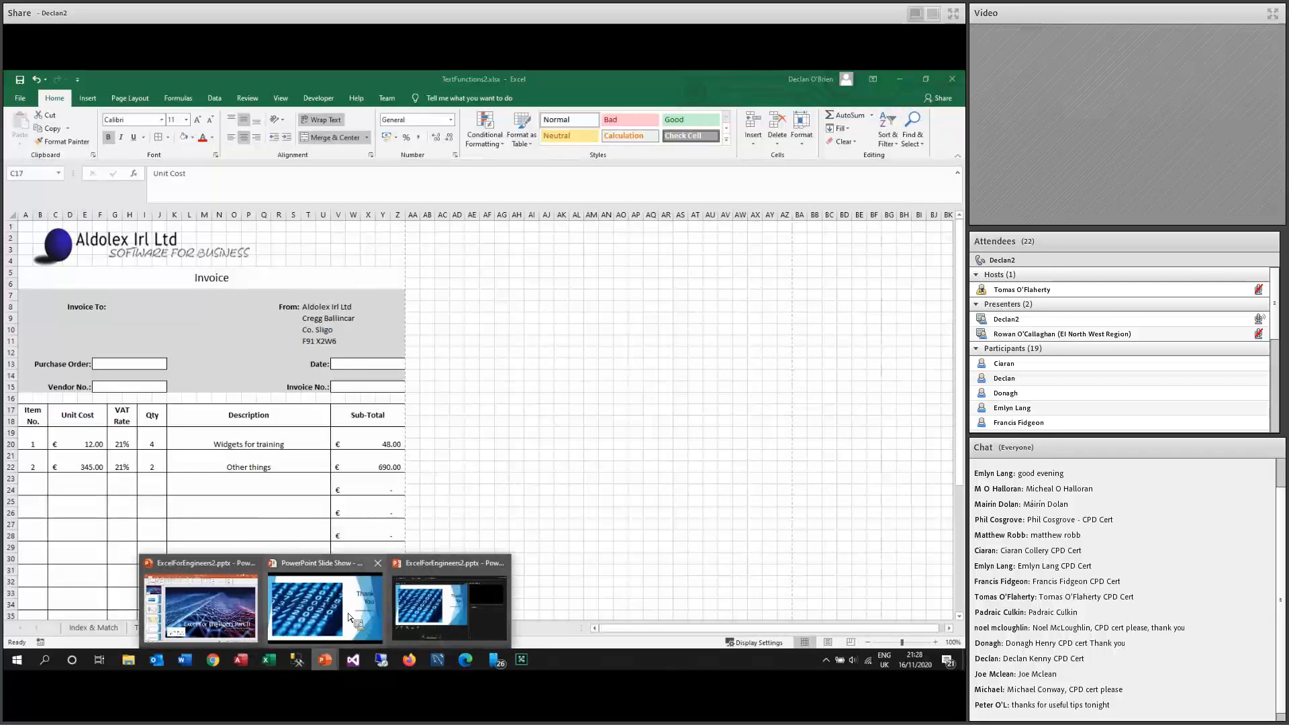
pyautogui.click(331, 612)
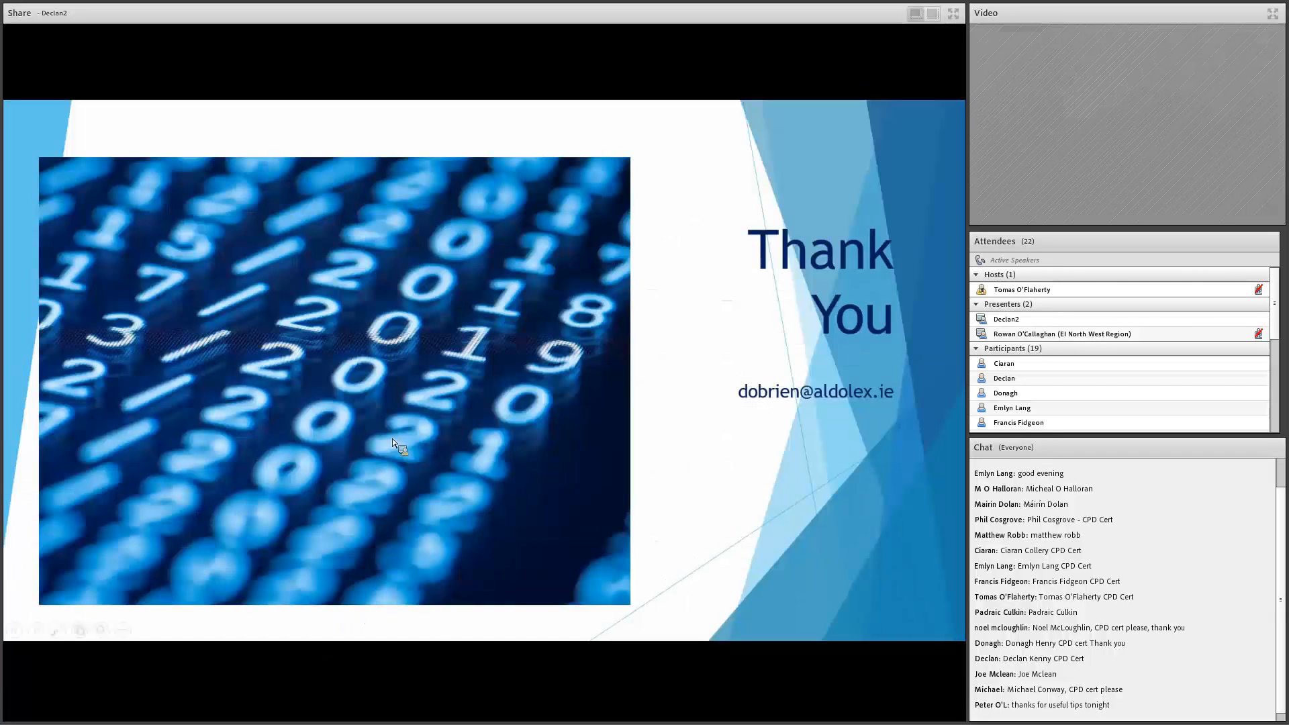